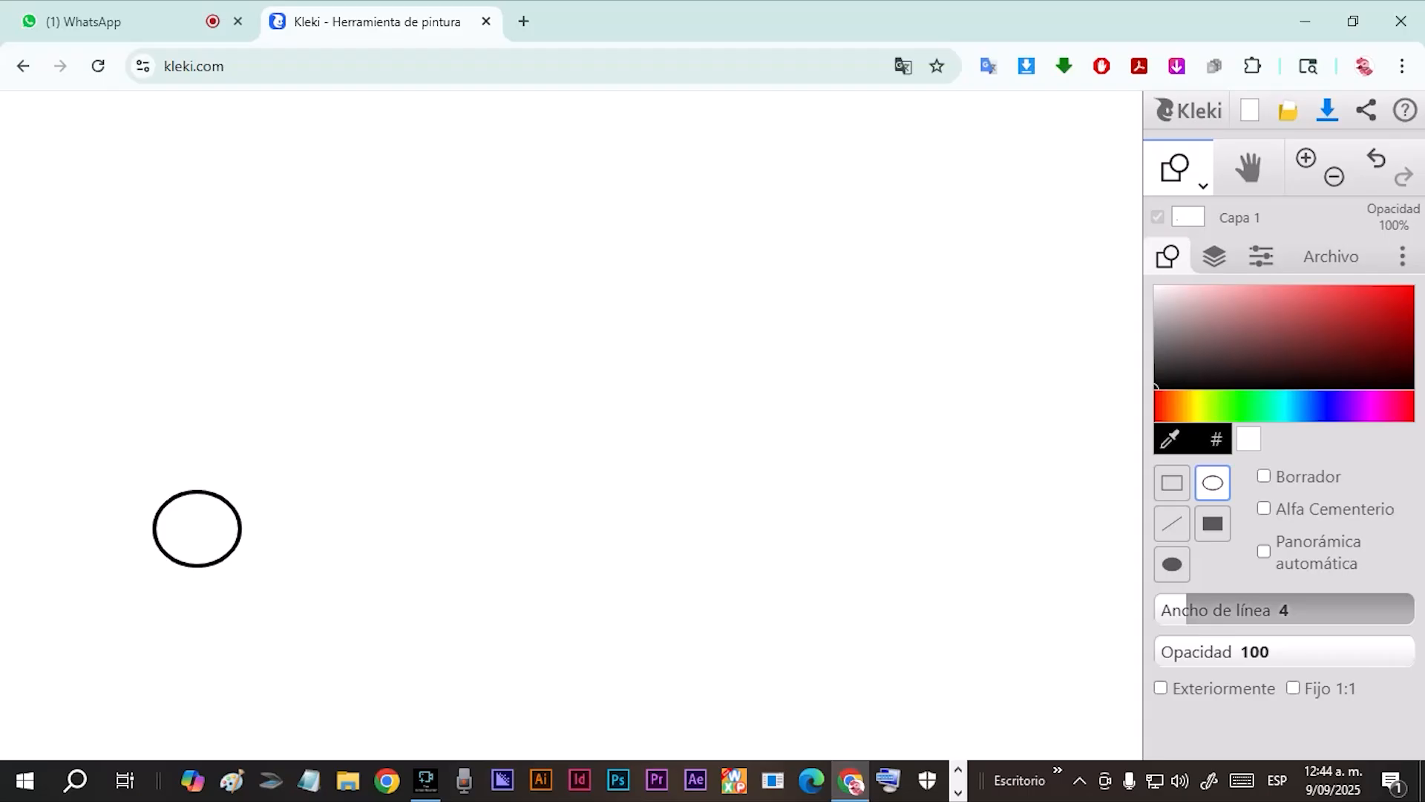
left_click_drag(235, 478, 158, 400)
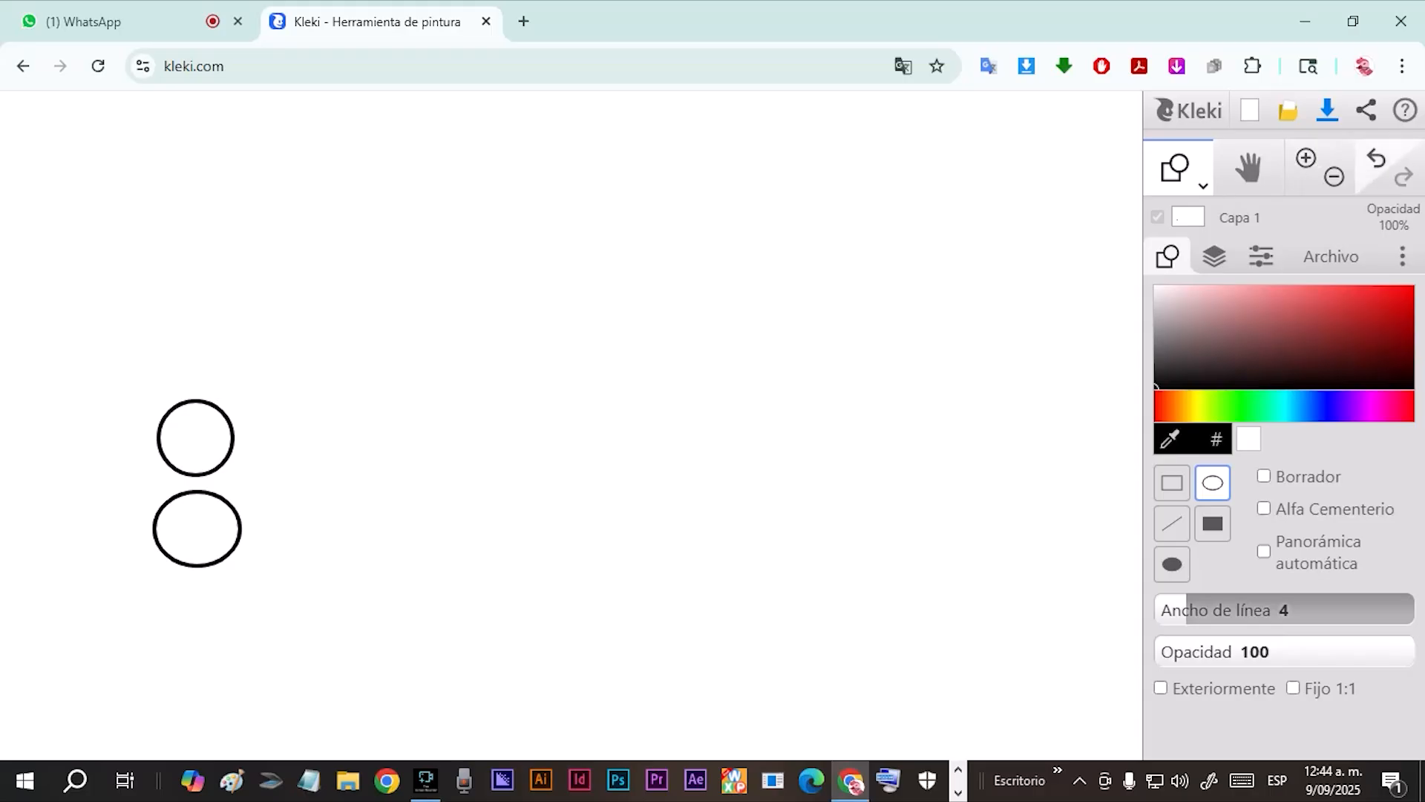
key("ctrl+z")
key("ctrl+z")
Draw a vertical column of three equal circle outlines near the canvas's left edge, undoing the extra fourth circle.
left_click_drag(170, 648, 82, 310)
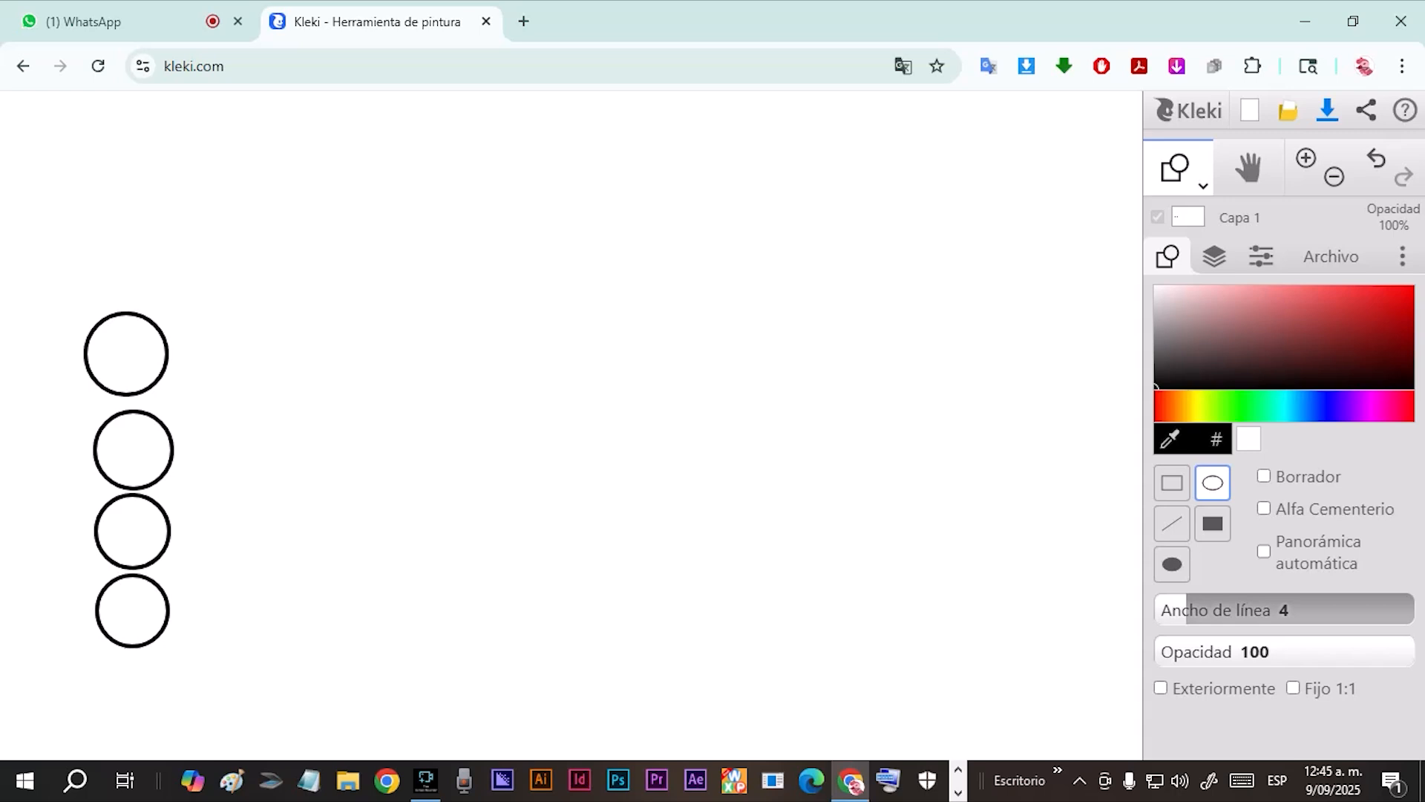
key("ctrl+z")
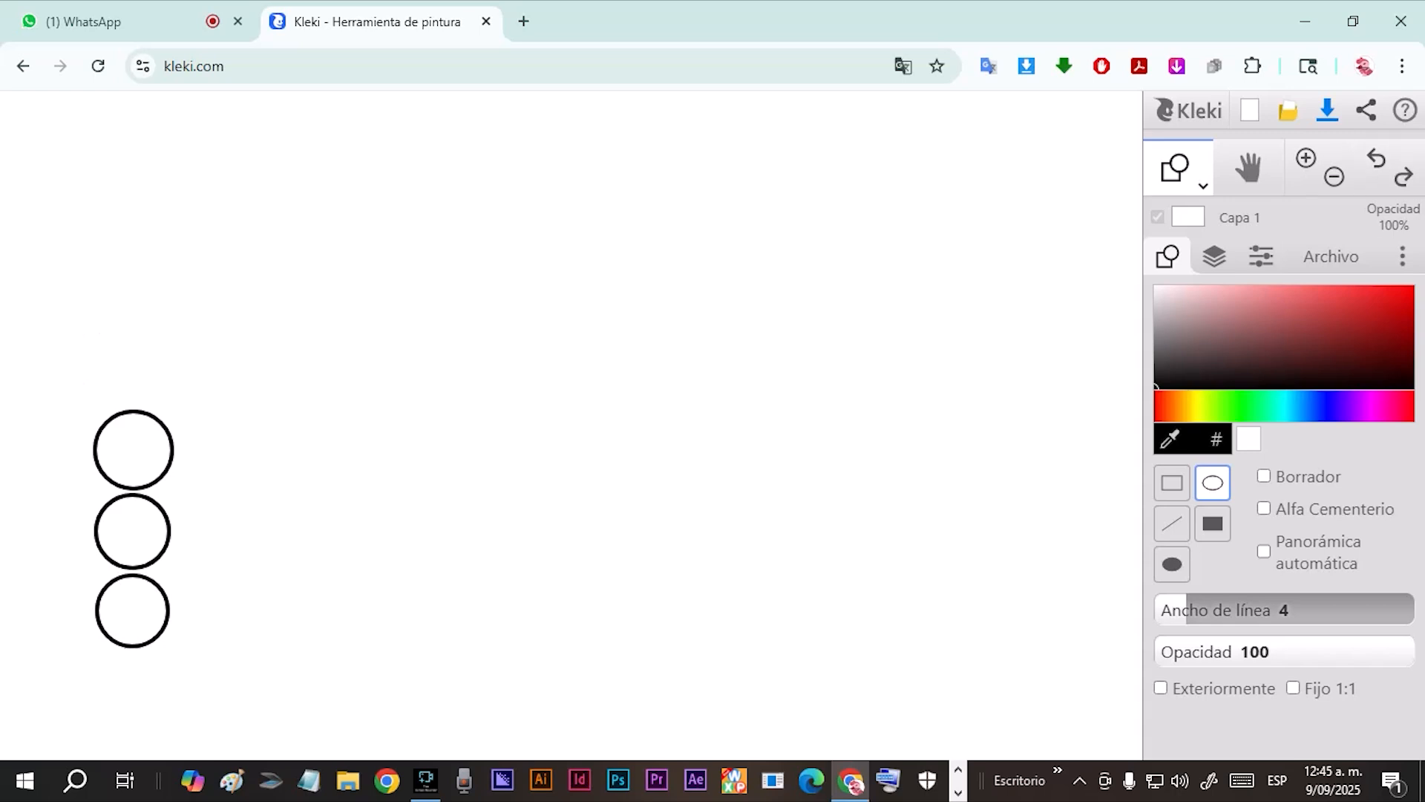
left_click_drag(169, 406, 87, 323)
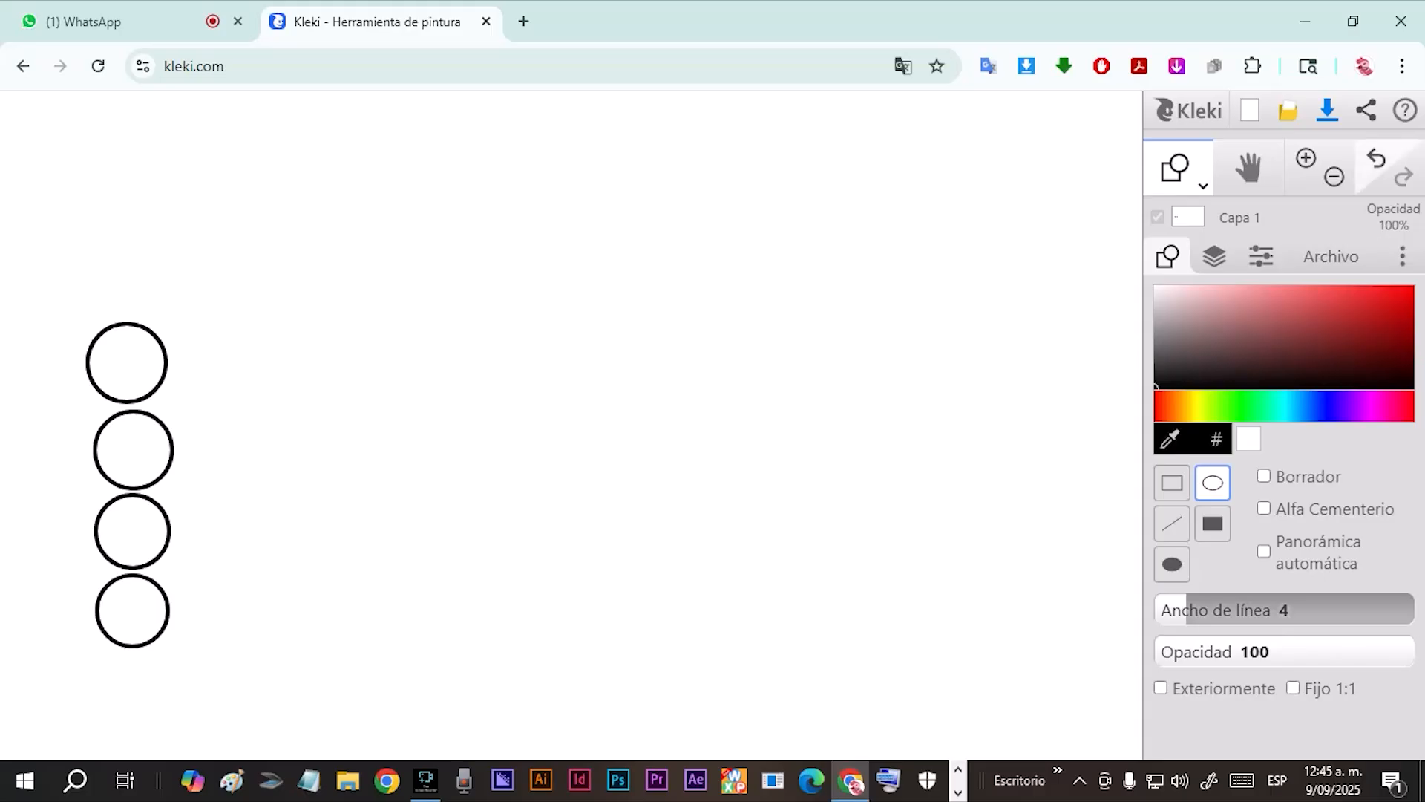
key("ctrl+z")
left_click_drag(176, 405, 87, 224)
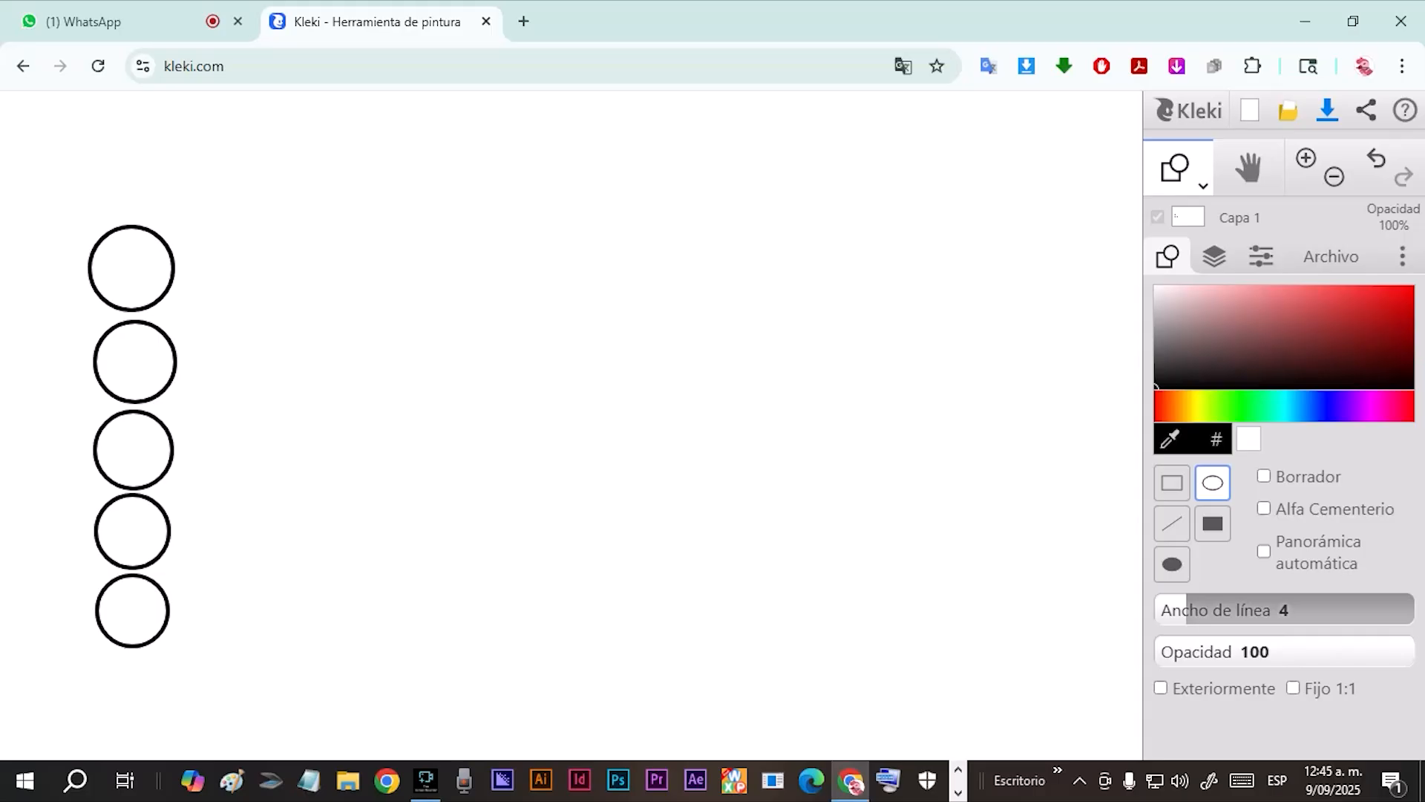
left_click_drag(179, 217, 85, 122)
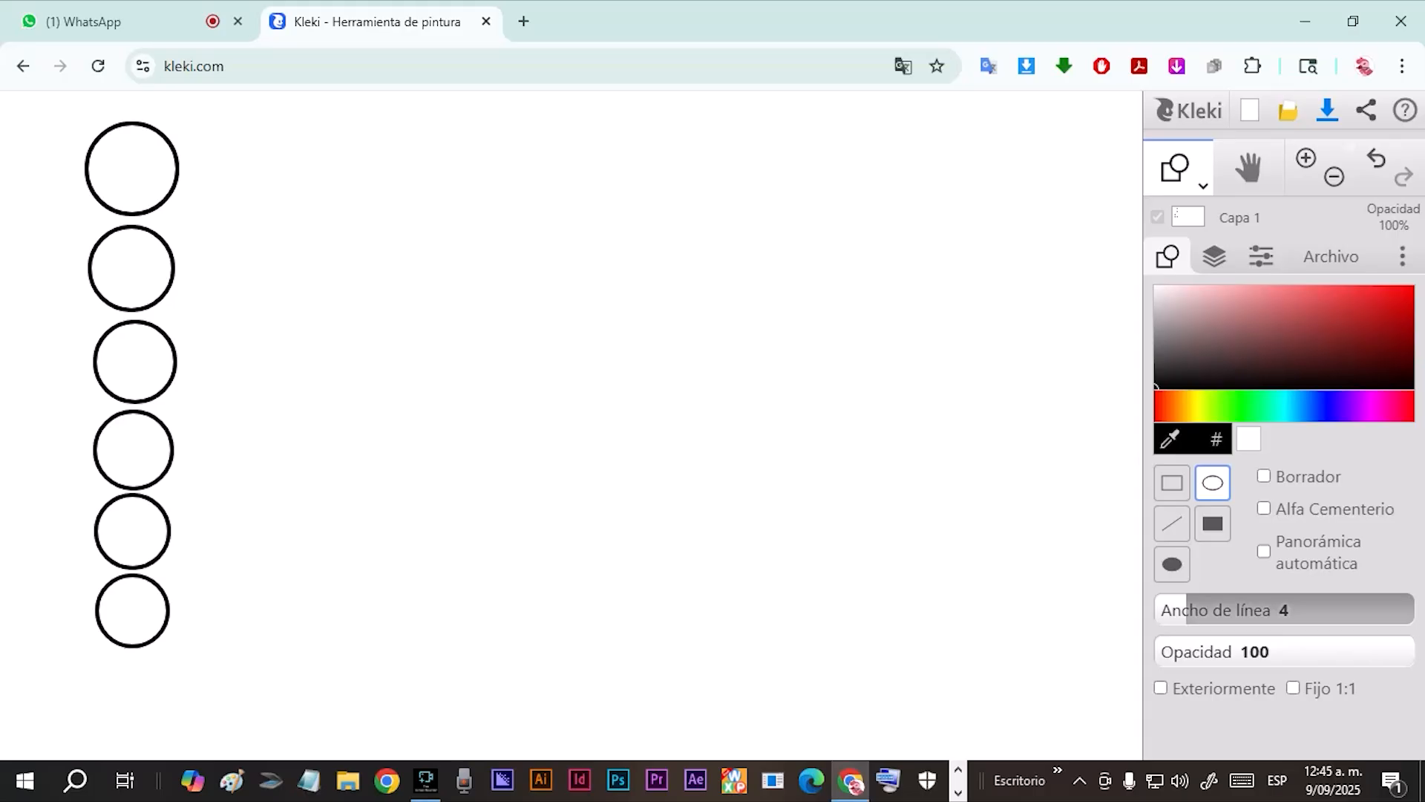
key("ctrl+z")
key("ctrl+z")
key("ctrl+z")
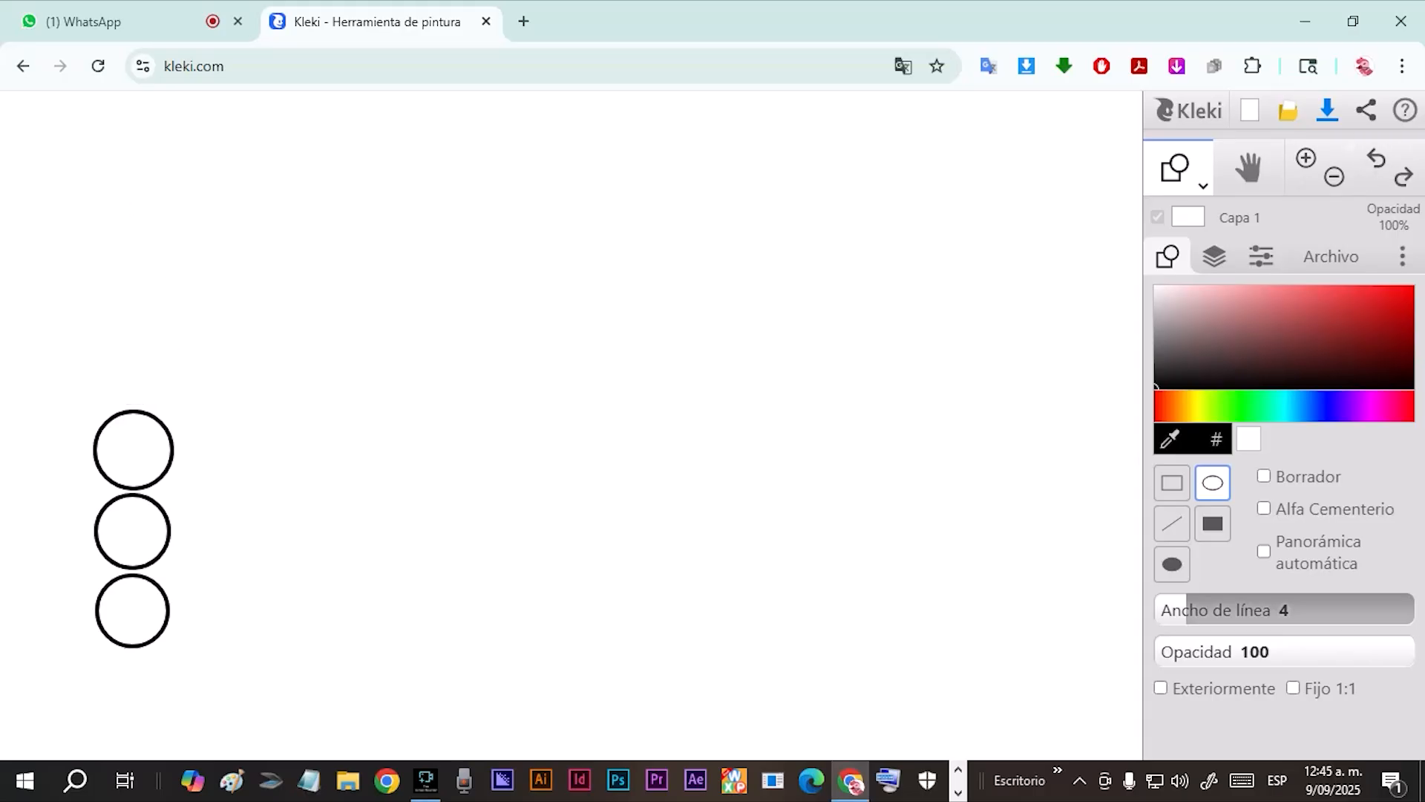
Add three circle outlines above the existing column and one more below it, making seven stacked circles.
left_click_drag(173, 402, 89, 320)
left_click_drag(171, 305, 87, 221)
left_click_drag(176, 214, 82, 120)
scroll(168, 688, "down", 2)
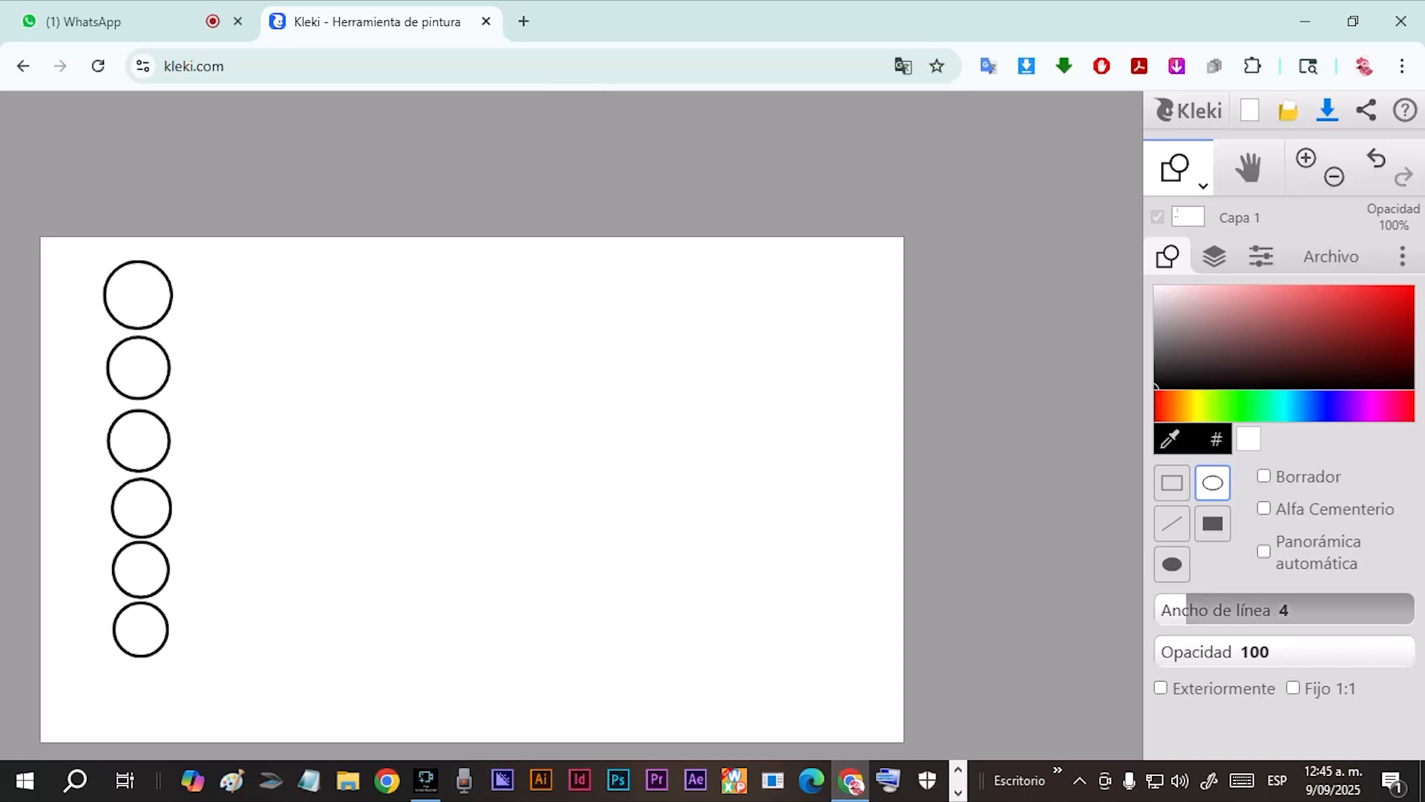
scroll(235, 505, "up", 2)
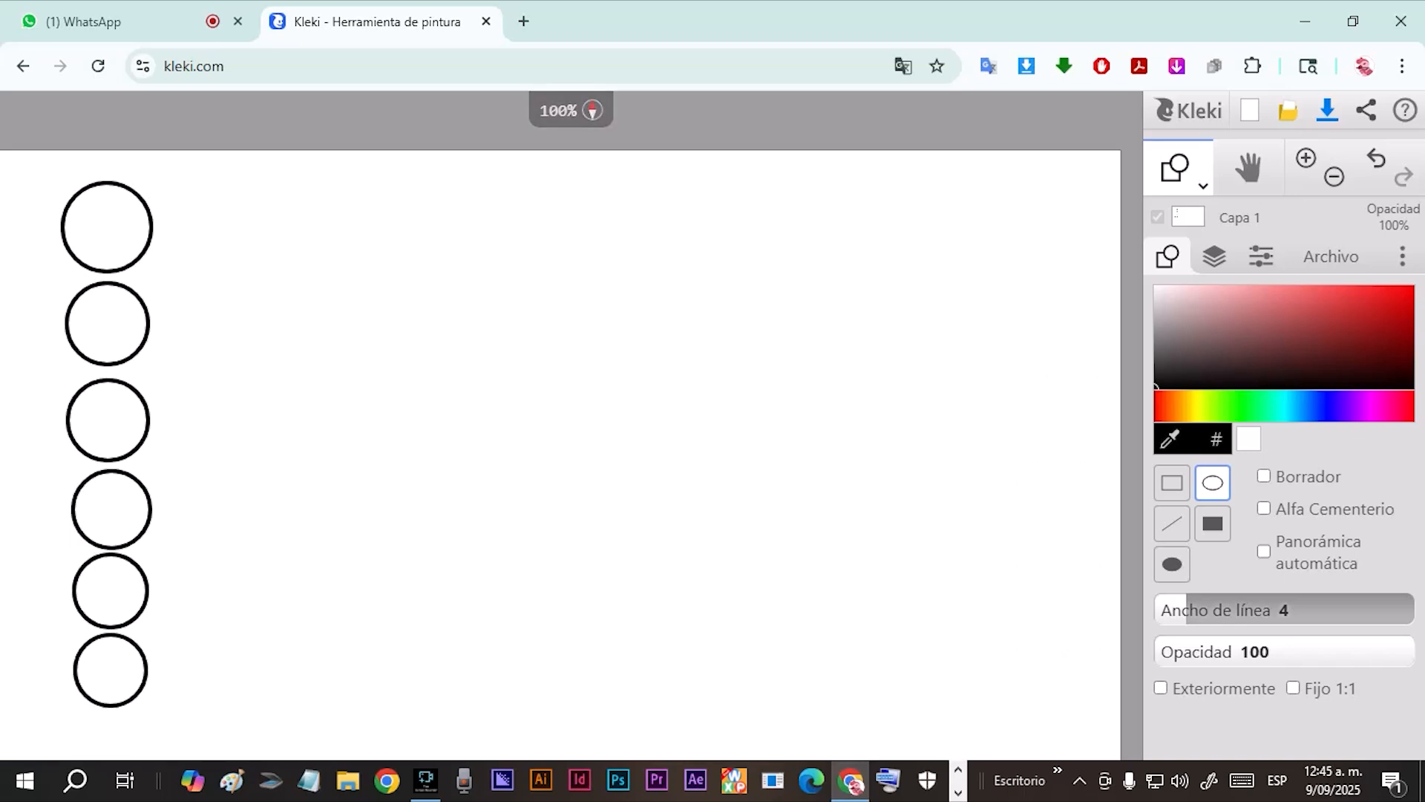
left_click_drag(235, 505, 308, 446)
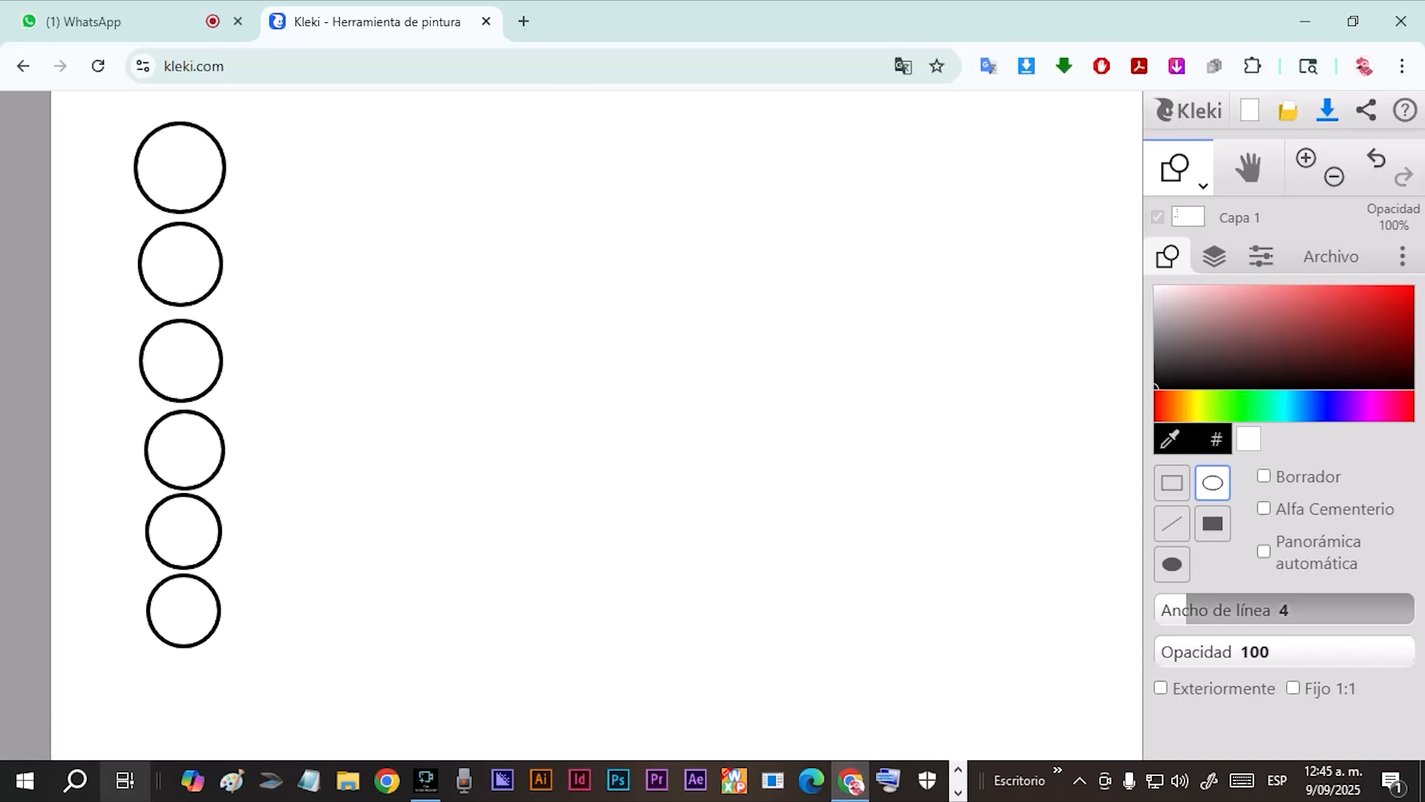
left_click_drag(213, 728, 137, 653)
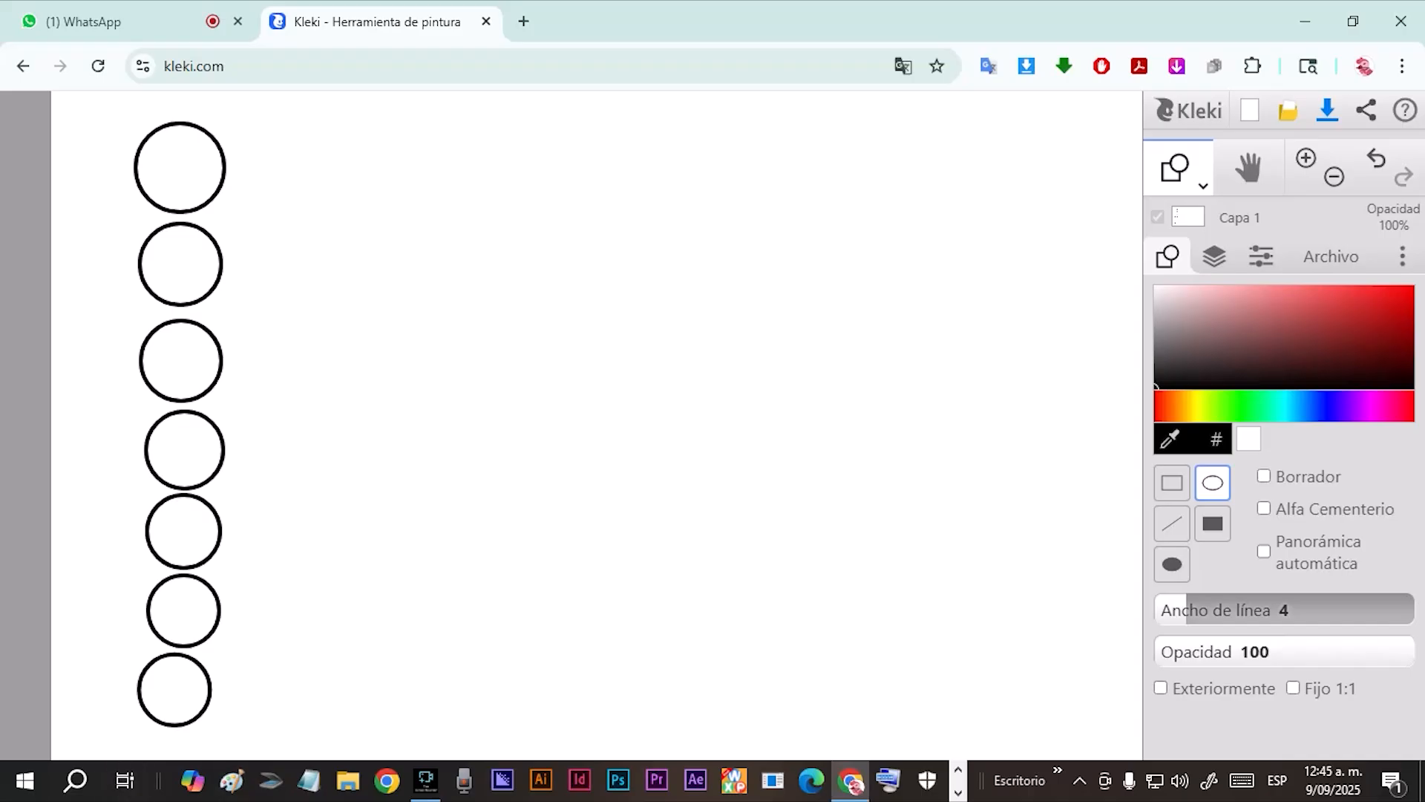
Switch from the shape tool to the brush and handwrite 1, 2 and 3 with short tick marks beside the lower circles.
scroll(170, 528, "down", 2)
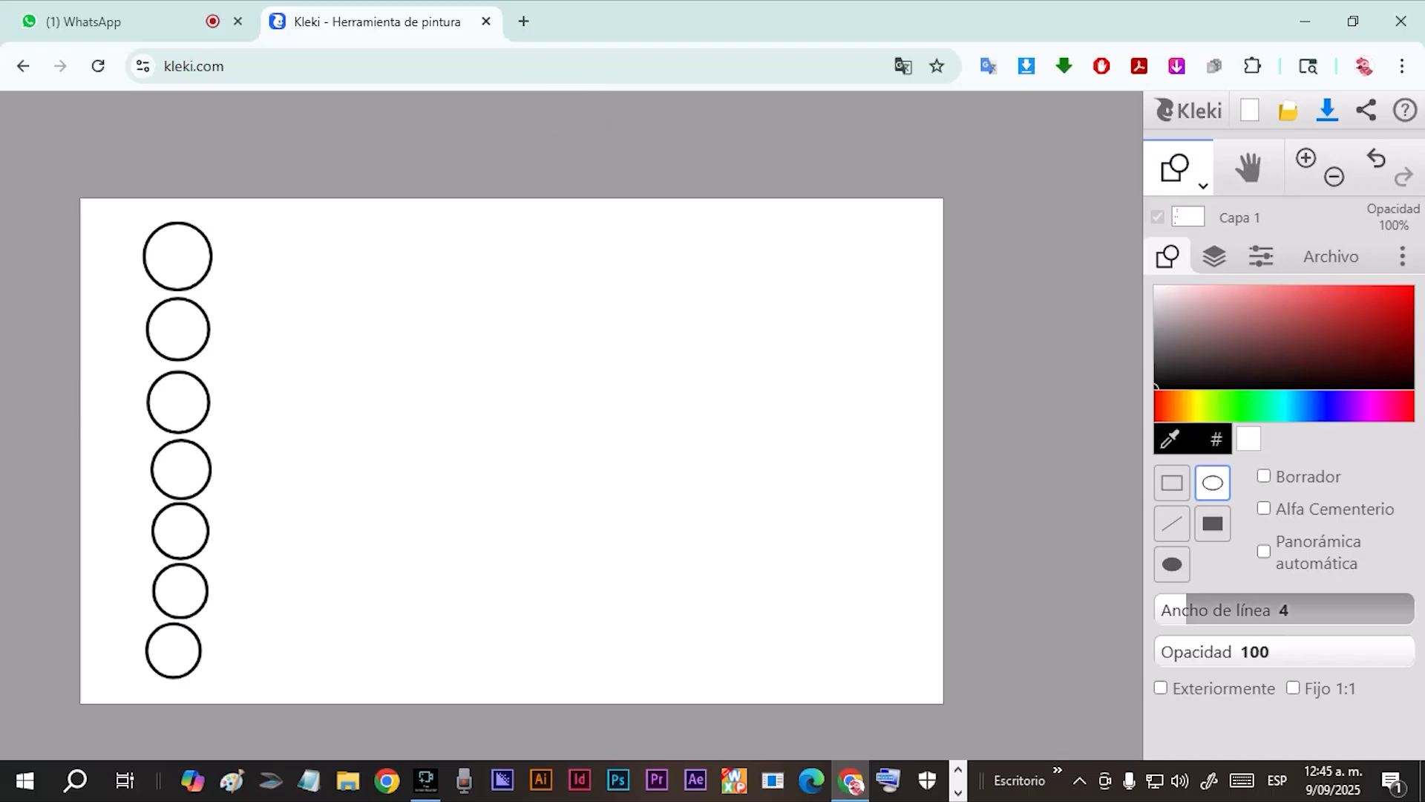
scroll(674, 448, "down", 1)
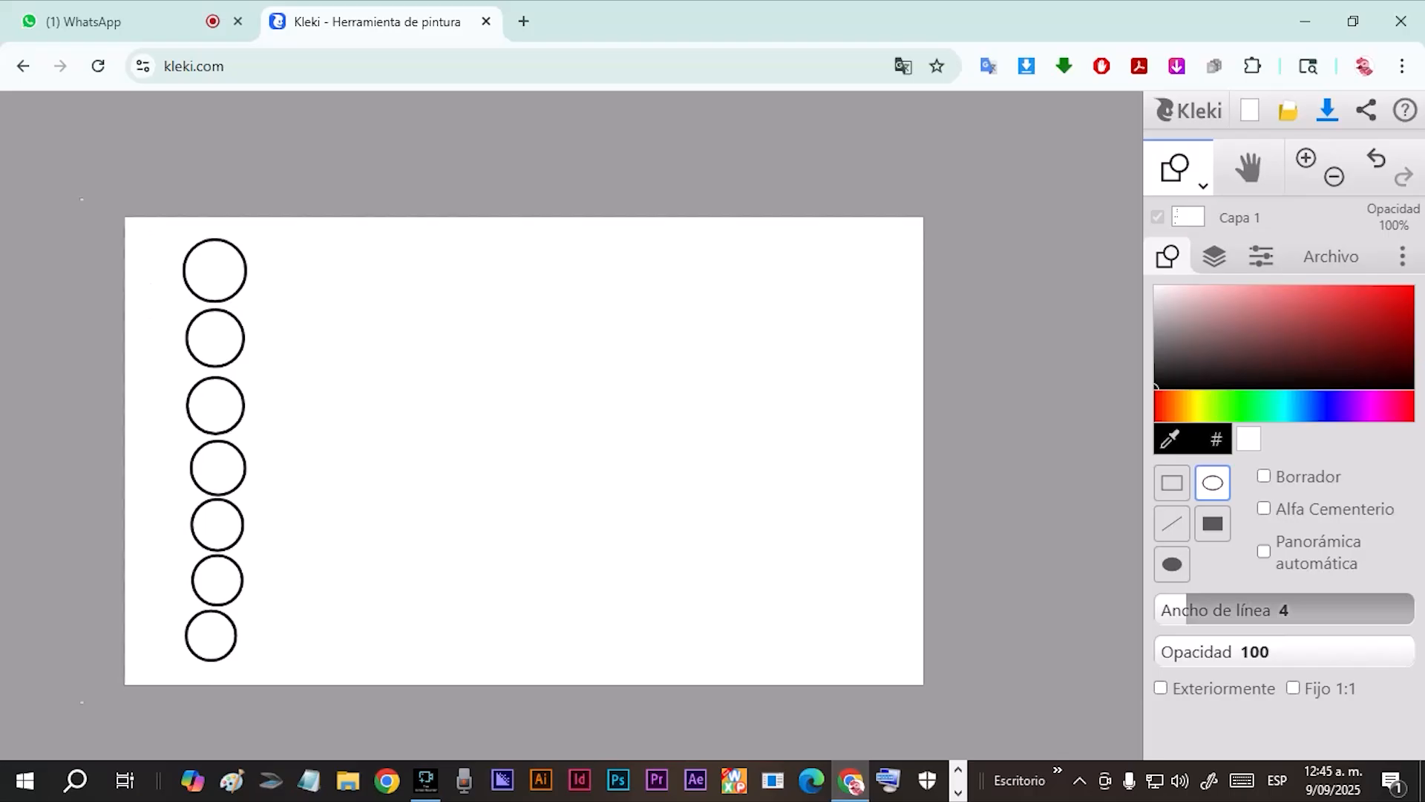
scroll(674, 448, "up", 2)
left_click_drag(674, 447, 1014, 375)
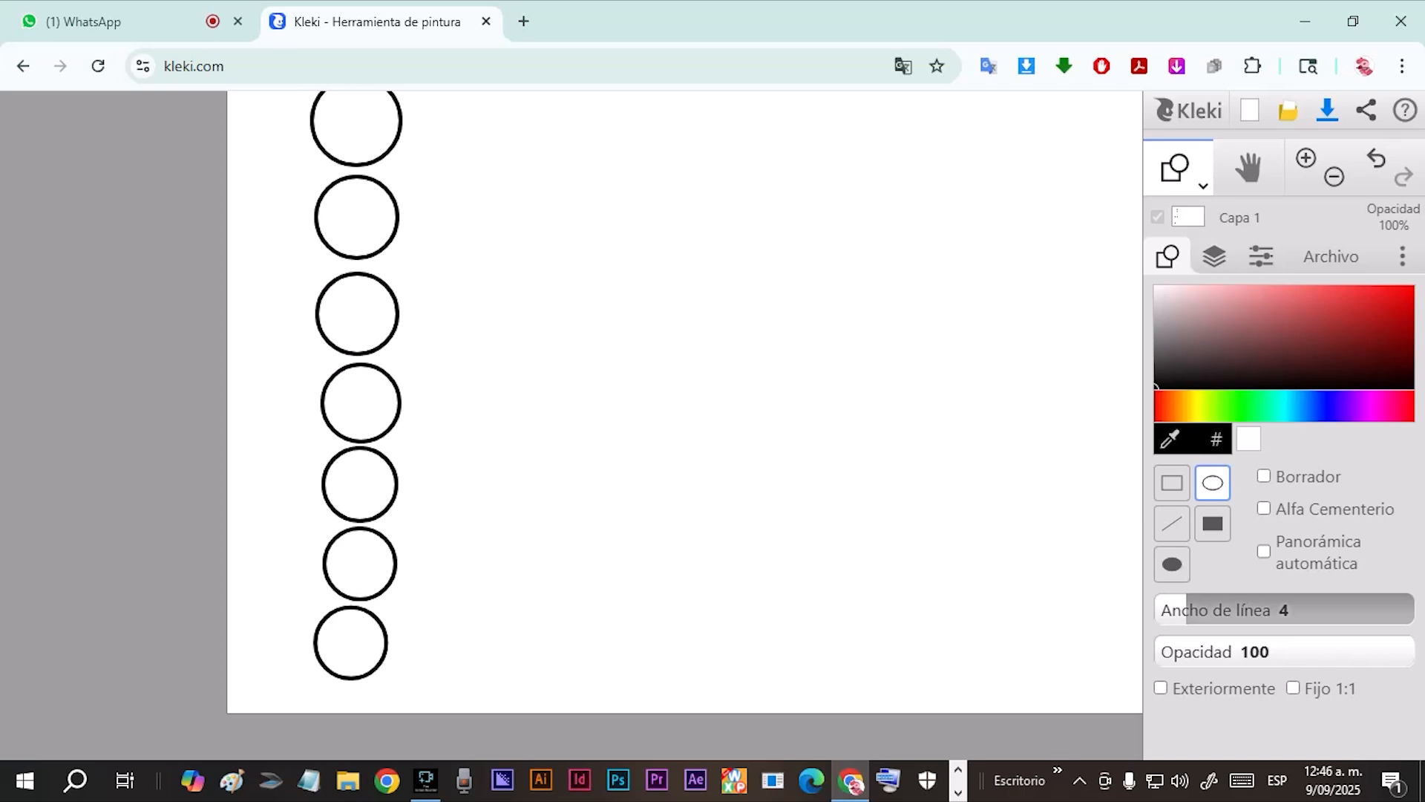
mouse_move(300, 590)
left_mouse_down()
mouse_move(268, 592)
mouse_move(266, 615)
left_mouse_up()
left_click(1376, 159)
left_click(1203, 186)
left_click(1179, 223)
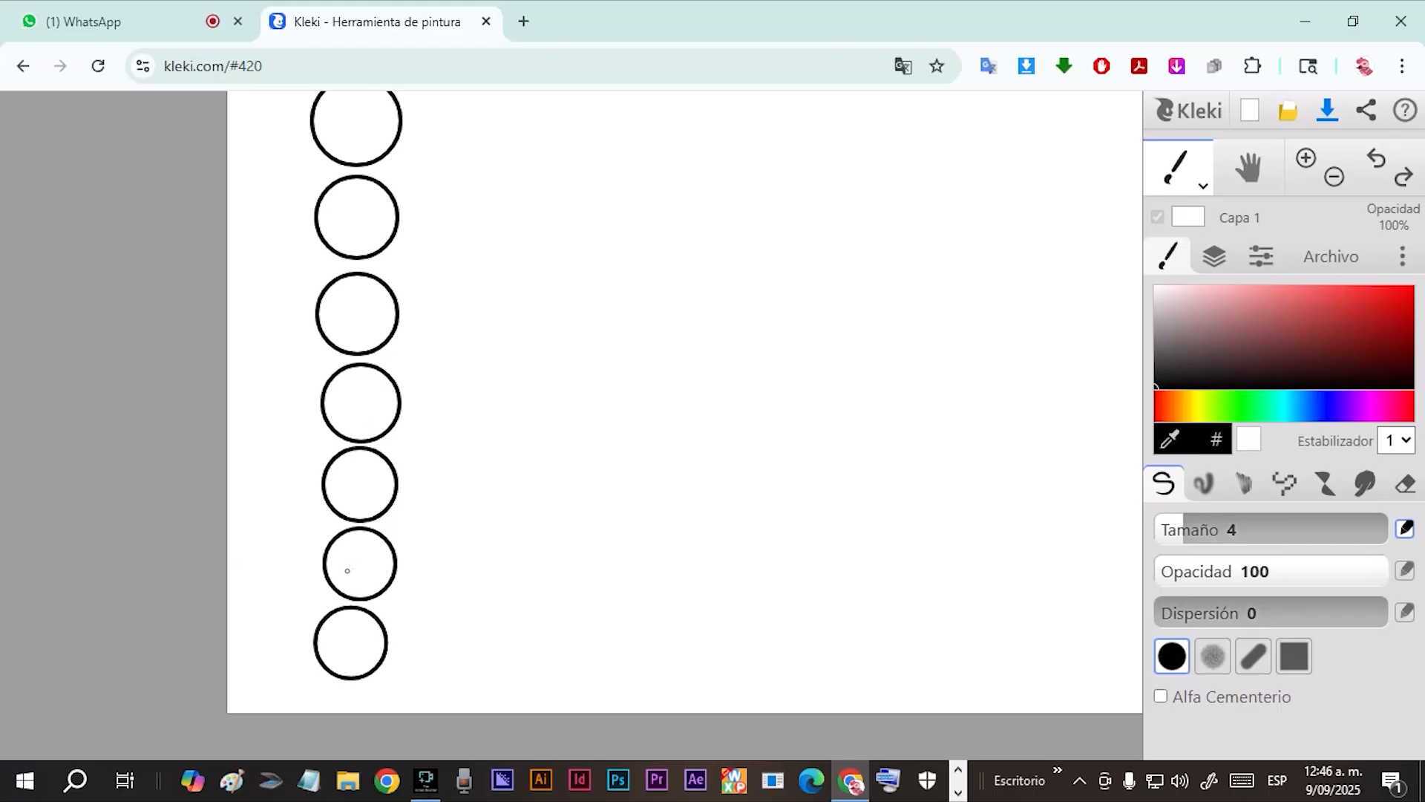
mouse_move(273, 593)
left_mouse_down()
mouse_move(315, 598)
mouse_move(277, 596)
mouse_move(256, 616)
left_mouse_up()
mouse_move(281, 537)
left_mouse_down()
mouse_move(311, 540)
mouse_move(273, 546)
left_mouse_up()
mouse_move(280, 452)
left_mouse_down()
mouse_move(244, 443)
mouse_move(248, 476)
left_mouse_up()
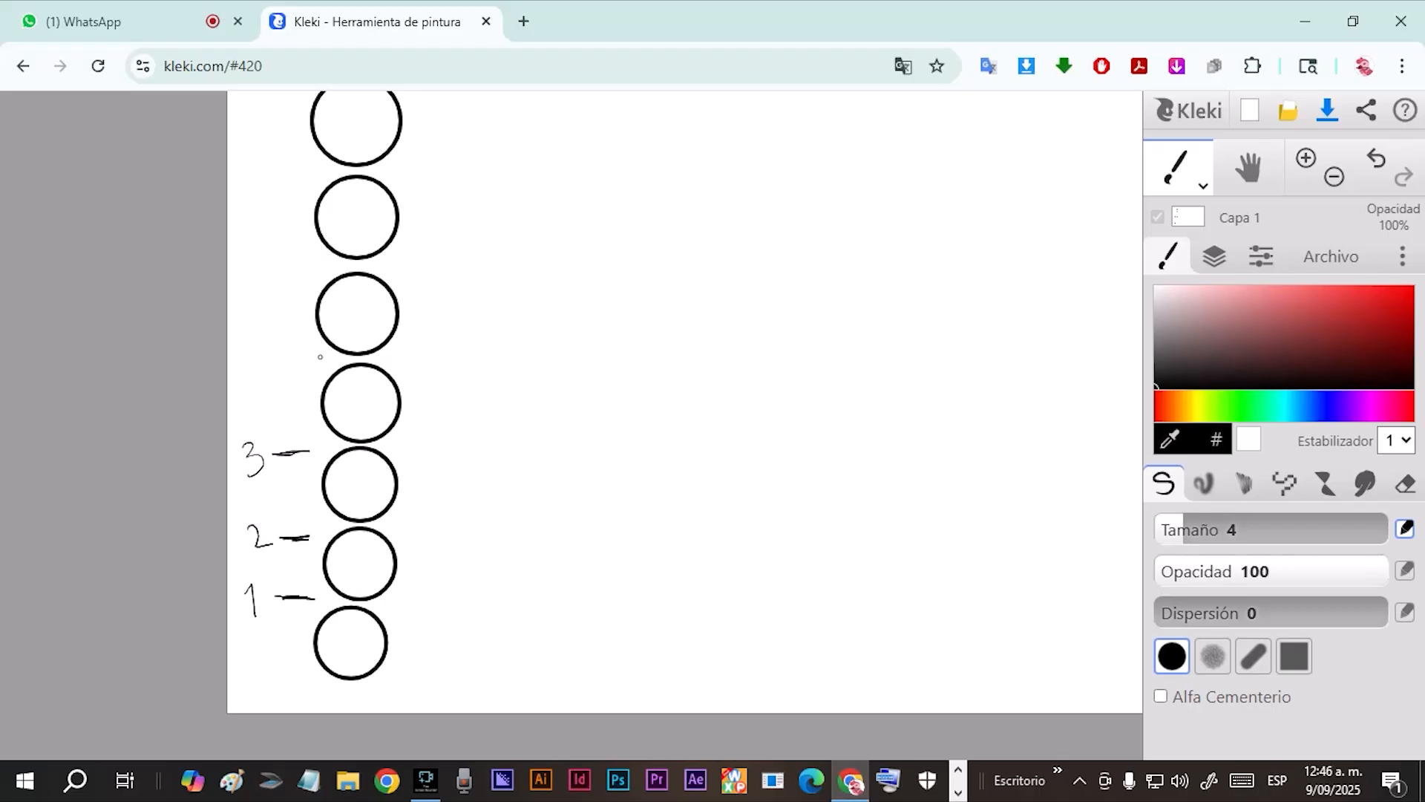
Continue the handwritten numbering up the circle column with 4, 5, 6 and 7, each with a tick mark.
mouse_move(282, 361)
left_mouse_down()
mouse_move(313, 362)
mouse_move(248, 366)
mouse_move(267, 364)
left_mouse_up()
left_click_drag(263, 349, 267, 371)
mouse_move(294, 279)
left_mouse_down()
mouse_move(278, 280)
mouse_move(305, 282)
mouse_move(247, 294)
left_mouse_up()
mouse_move(303, 176)
left_mouse_down()
mouse_move(318, 179)
mouse_move(260, 190)
left_mouse_up()
left_click_drag(370, 221, 348, 377)
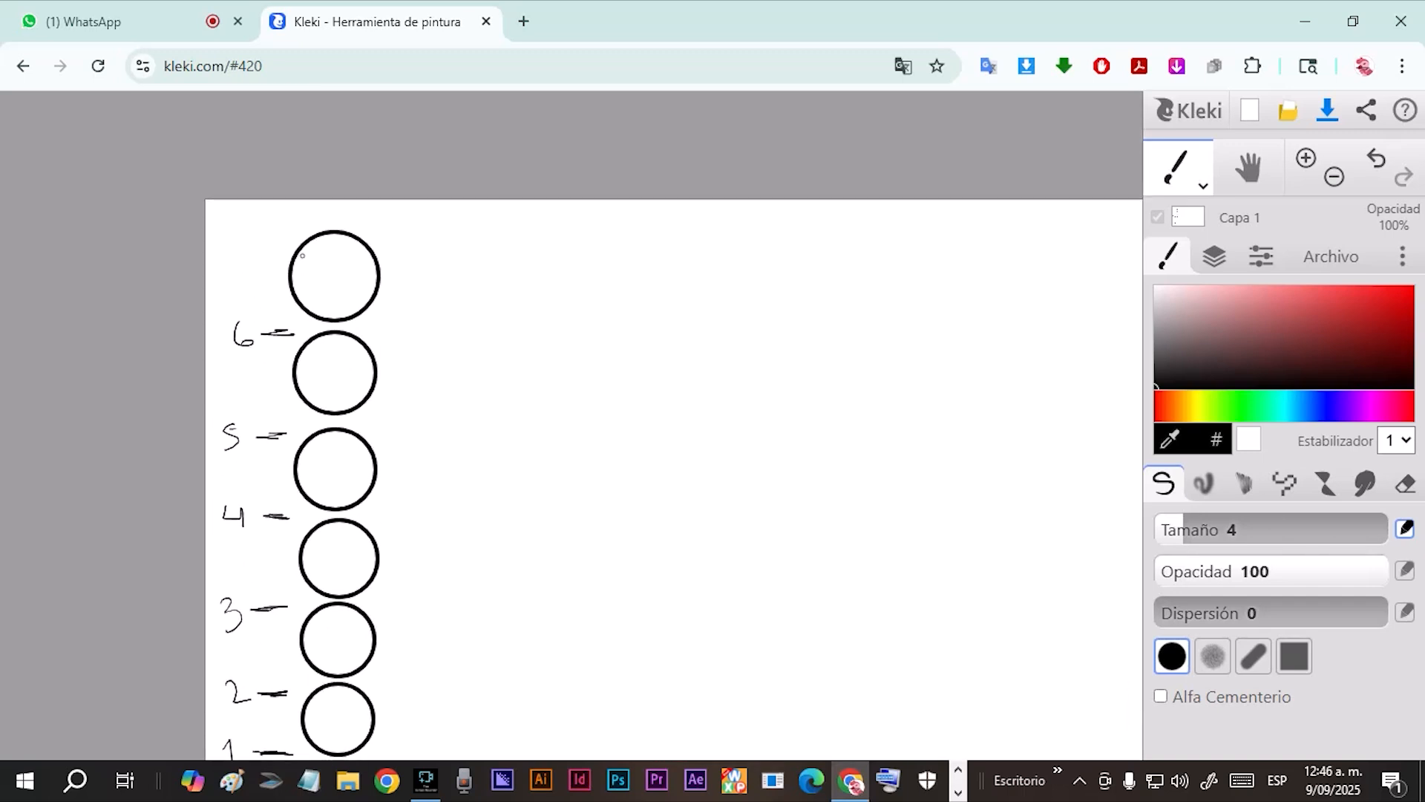
mouse_move(243, 231)
left_mouse_down()
mouse_move(268, 232)
mouse_move(231, 259)
left_mouse_up()
left_click_drag(212, 246, 227, 244)
Bracket the two lowest circles with the label 0-2, and bracket and label the next two circles at levels 3 and 4.
left_click_drag(518, 589, 469, 483)
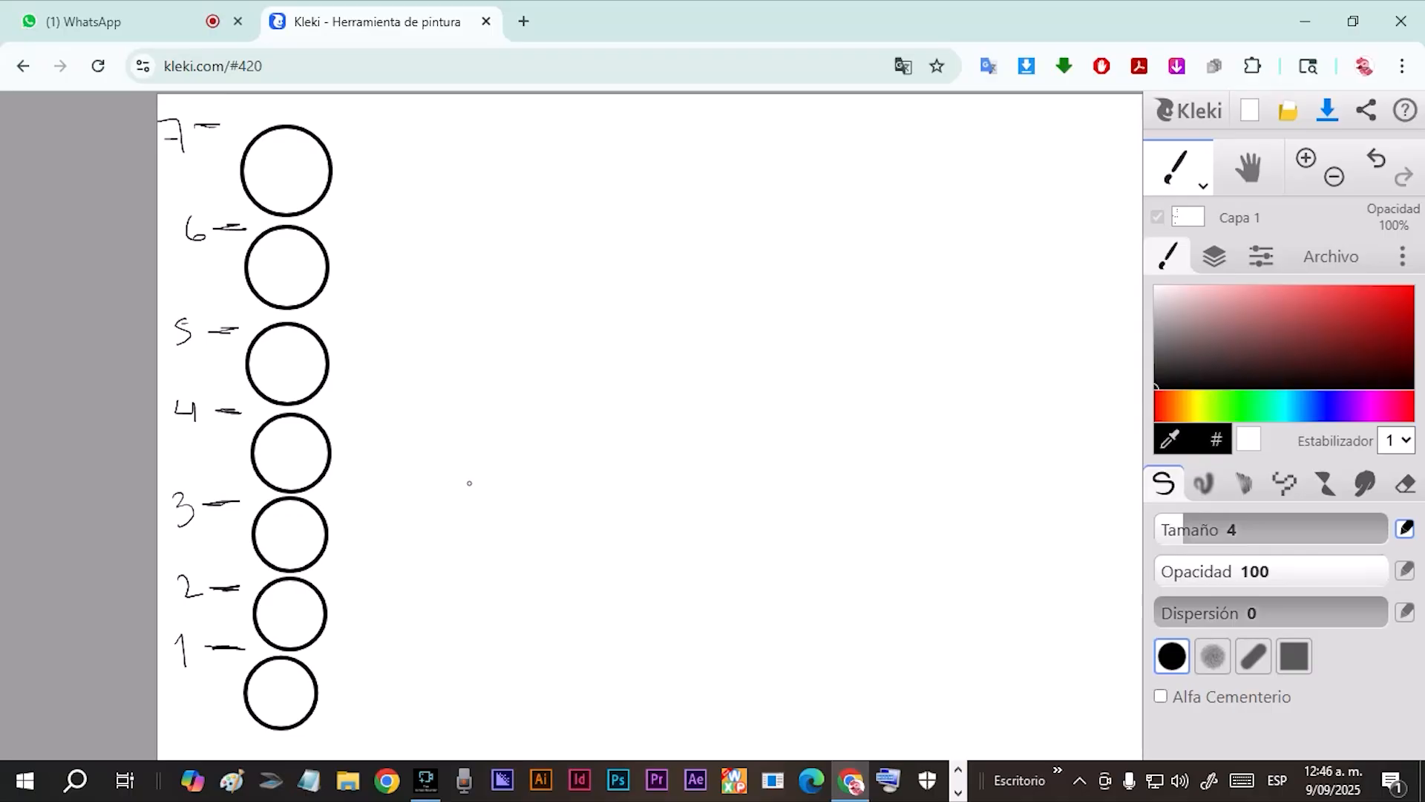
left_click_drag(351, 596, 313, 594)
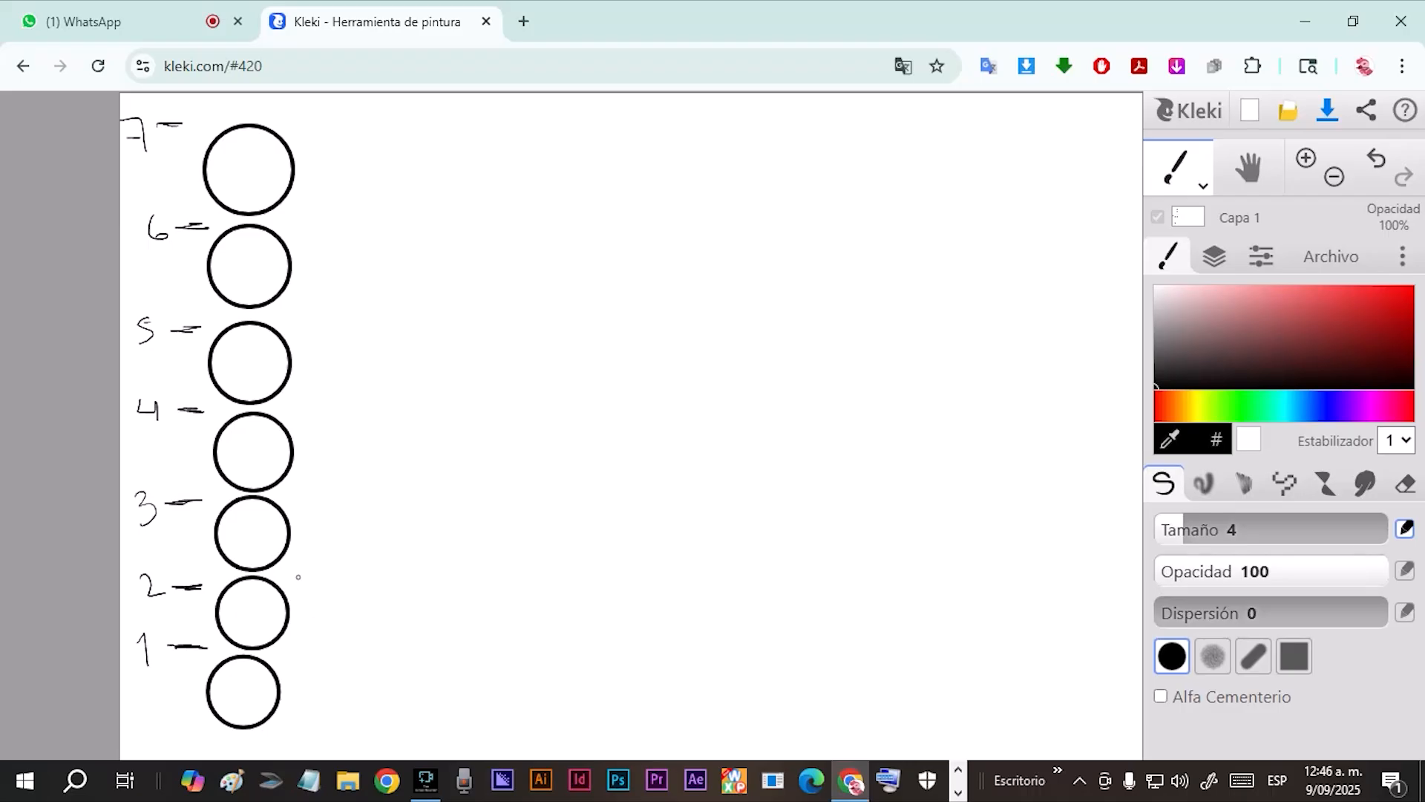
mouse_move(279, 576)
left_mouse_down()
mouse_move(306, 577)
mouse_move(309, 610)
mouse_move(300, 728)
mouse_move(282, 730)
left_mouse_up()
mouse_move(319, 661)
left_mouse_down()
mouse_move(310, 686)
mouse_move(328, 616)
mouse_move(335, 633)
mouse_move(327, 614)
left_mouse_up()
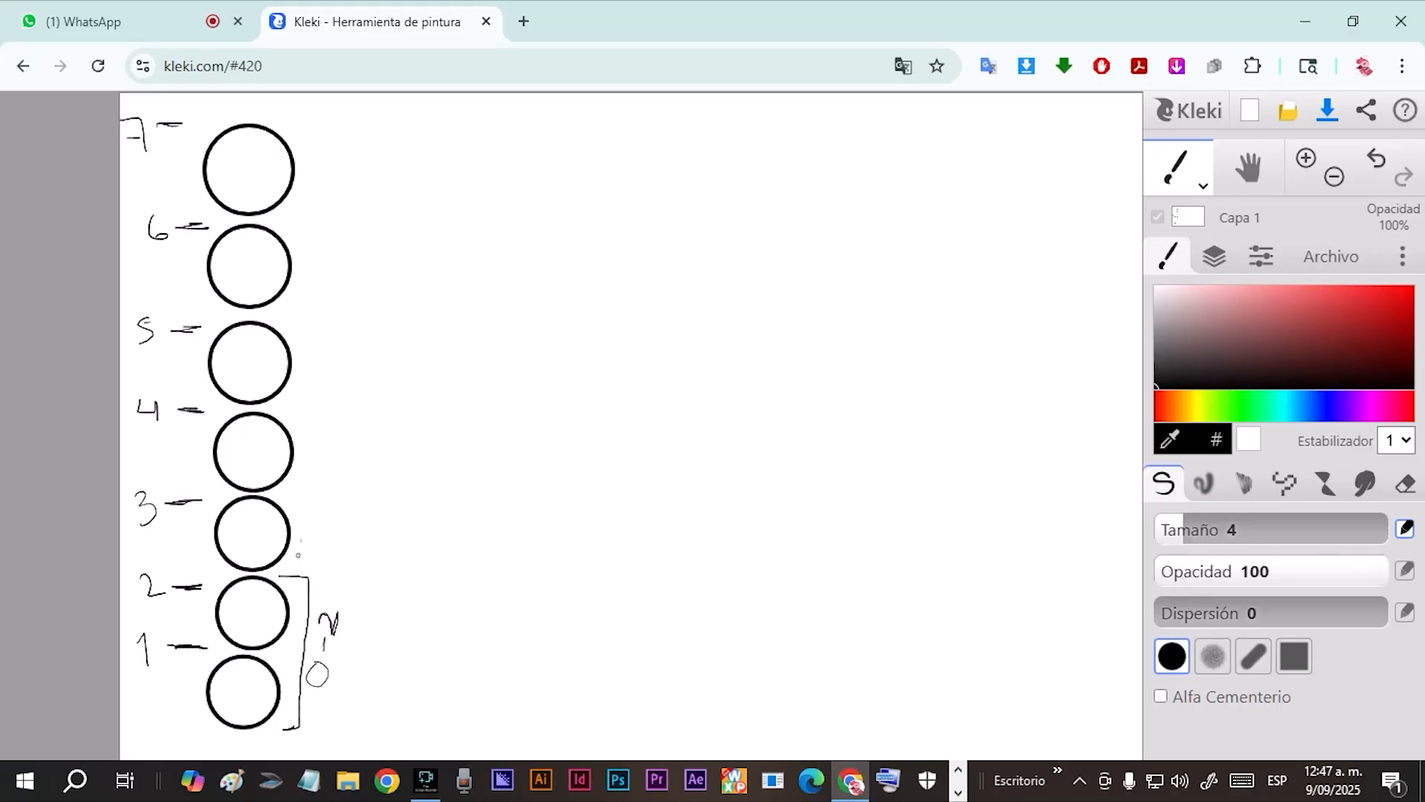
mouse_move(284, 496)
left_mouse_down()
mouse_move(317, 497)
mouse_move(310, 581)
mouse_move(340, 577)
mouse_move(327, 543)
mouse_move(341, 536)
mouse_move(333, 562)
left_mouse_up()
mouse_move(278, 408)
left_mouse_down()
mouse_move(319, 410)
mouse_move(320, 505)
mouse_move(340, 510)
mouse_move(325, 458)
mouse_move(347, 475)
left_mouse_up()
Bracket the circles at levels 5, 6 and 7 and handwrite their ranges alongside the brackets.
mouse_move(274, 319)
left_mouse_down()
mouse_move(314, 327)
mouse_move(317, 438)
left_mouse_up()
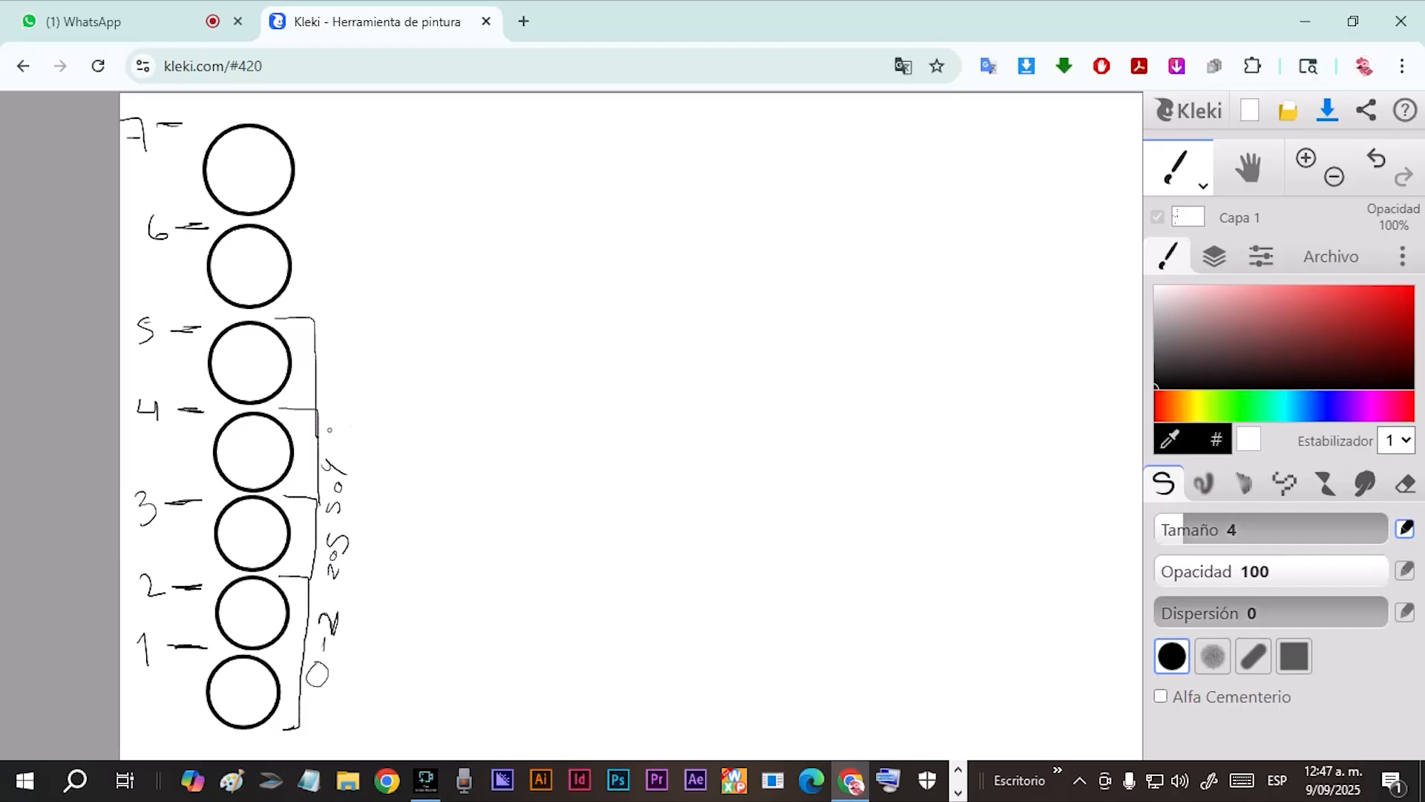
mouse_move(327, 427)
left_mouse_down()
mouse_move(347, 376)
mouse_move(336, 341)
mouse_move(360, 299)
left_mouse_up()
mouse_move(279, 231)
left_mouse_down()
mouse_move(314, 231)
mouse_move(316, 324)
mouse_move(325, 284)
mouse_move(348, 255)
mouse_move(346, 278)
mouse_move(353, 268)
left_mouse_up()
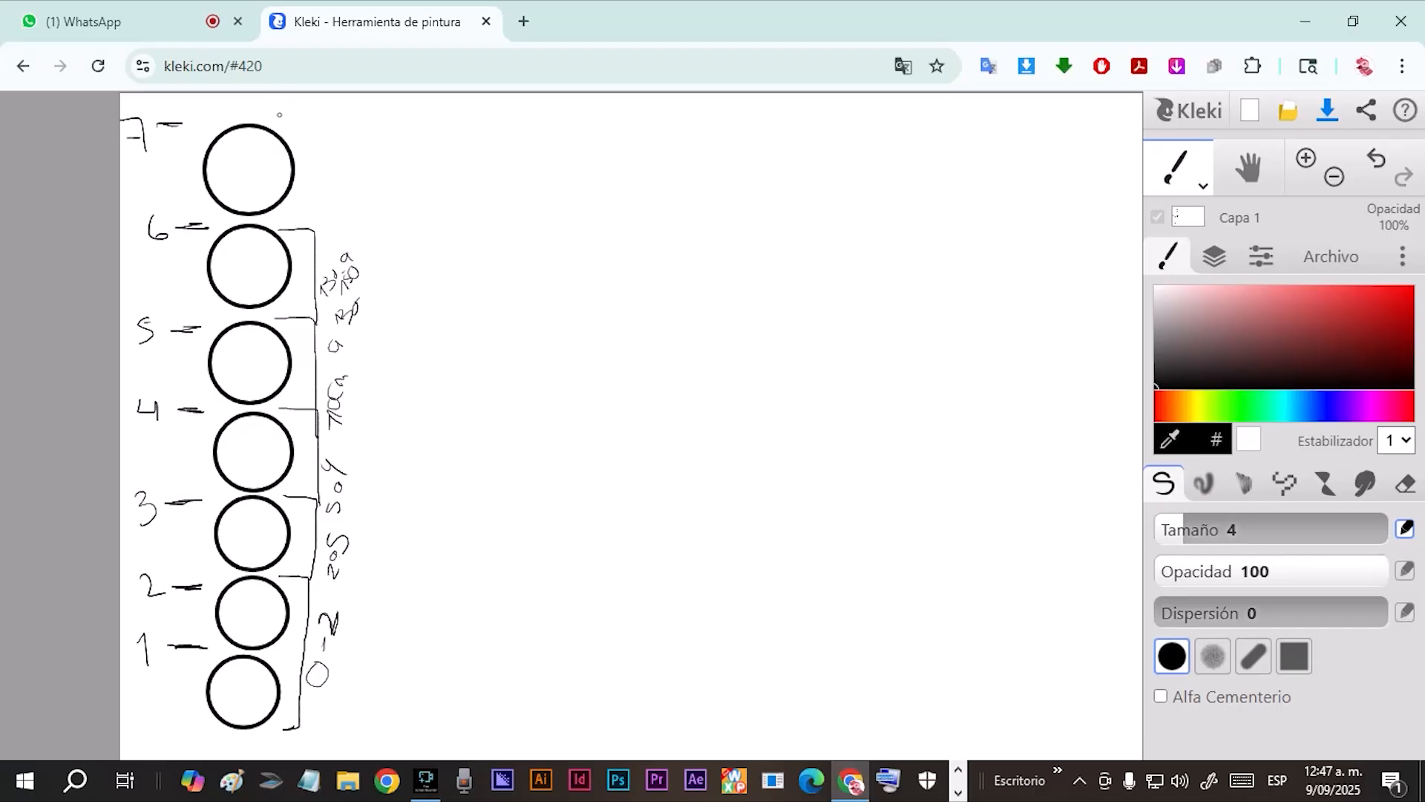
mouse_move(262, 120)
left_mouse_down()
mouse_move(307, 120)
mouse_move(325, 229)
mouse_move(361, 160)
left_mouse_up()
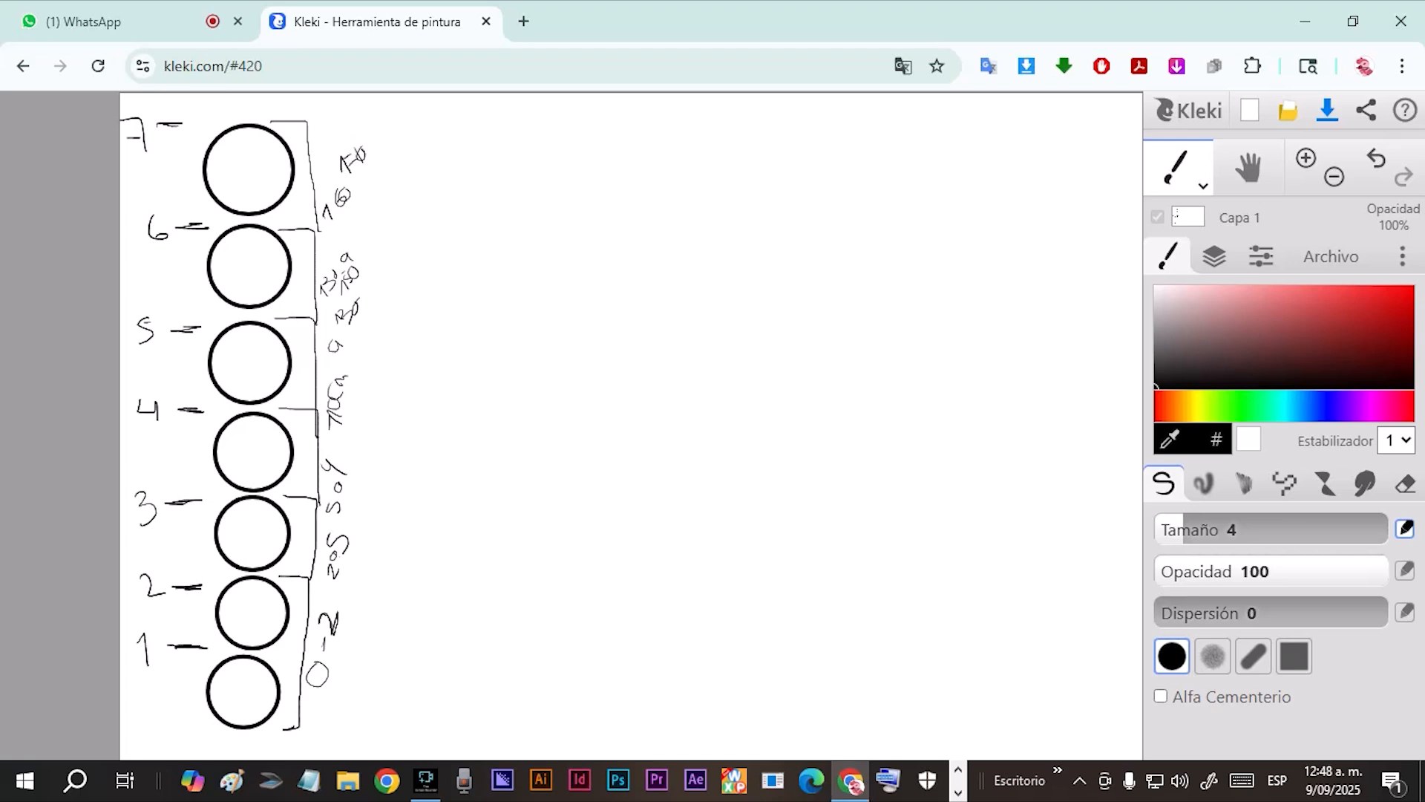
Sketch circles 8 and 9 in a second column, with arrows to the ranges 160 a 170 and 170 a 180.
mouse_move(541, 261)
left_mouse_down()
mouse_move(502, 282)
mouse_move(528, 309)
mouse_move(549, 294)
mouse_move(544, 266)
mouse_move(512, 251)
mouse_move(533, 248)
mouse_move(520, 205)
left_mouse_up()
mouse_move(546, 347)
left_mouse_down()
mouse_move(521, 363)
mouse_move(553, 351)
mouse_move(550, 317)
mouse_move(556, 345)
mouse_move(610, 343)
left_mouse_up()
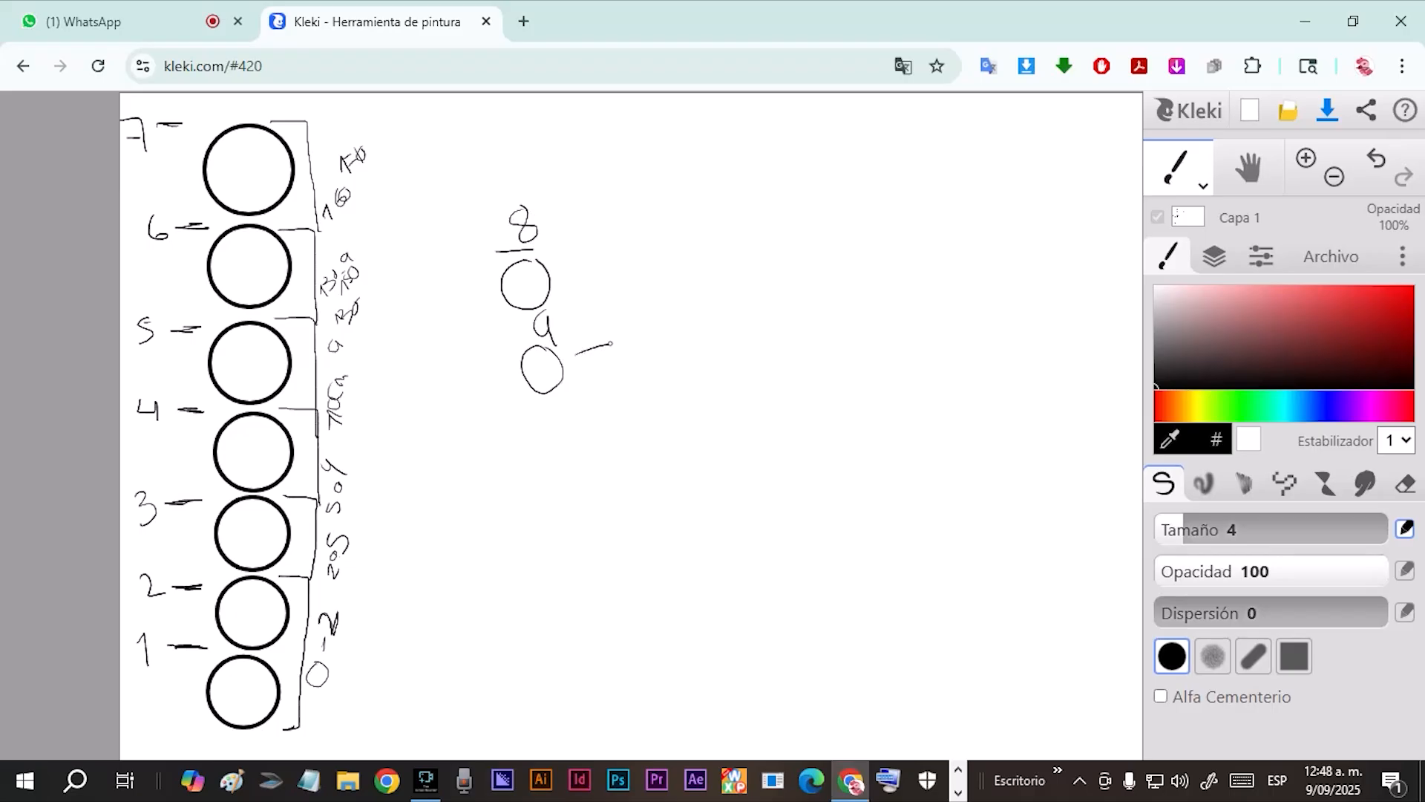
mouse_move(549, 277)
left_mouse_down()
mouse_move(591, 266)
mouse_move(608, 357)
left_mouse_up()
left_click_drag(595, 276, 677, 272)
mouse_move(676, 255)
left_mouse_down()
mouse_move(696, 267)
mouse_move(714, 242)
left_mouse_up()
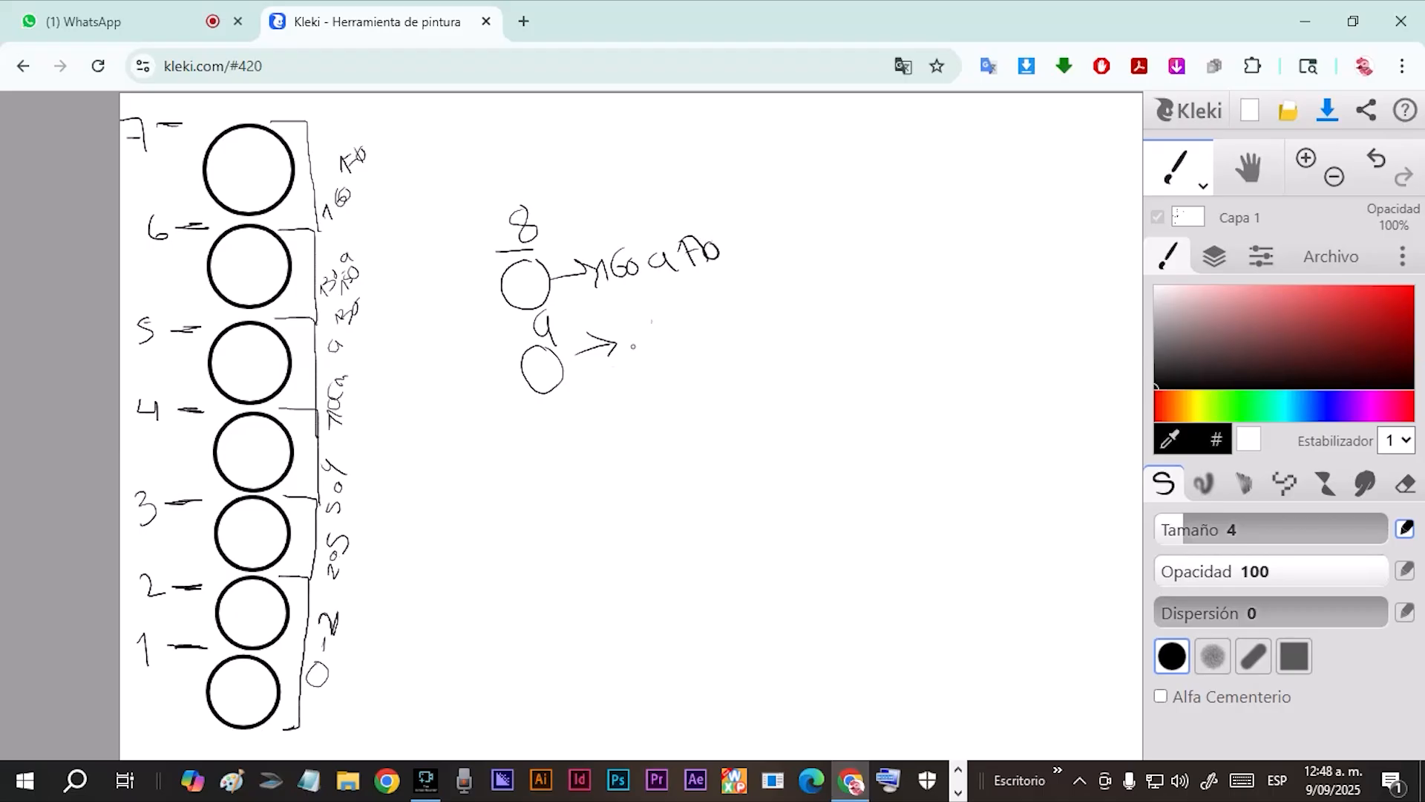
left_click_drag(624, 338, 637, 364)
mouse_move(643, 343)
left_mouse_down()
mouse_move(661, 332)
mouse_move(647, 352)
left_mouse_up()
mouse_move(670, 330)
left_mouse_down()
mouse_move(663, 345)
mouse_move(671, 329)
mouse_move(711, 335)
mouse_move(761, 313)
left_mouse_up()
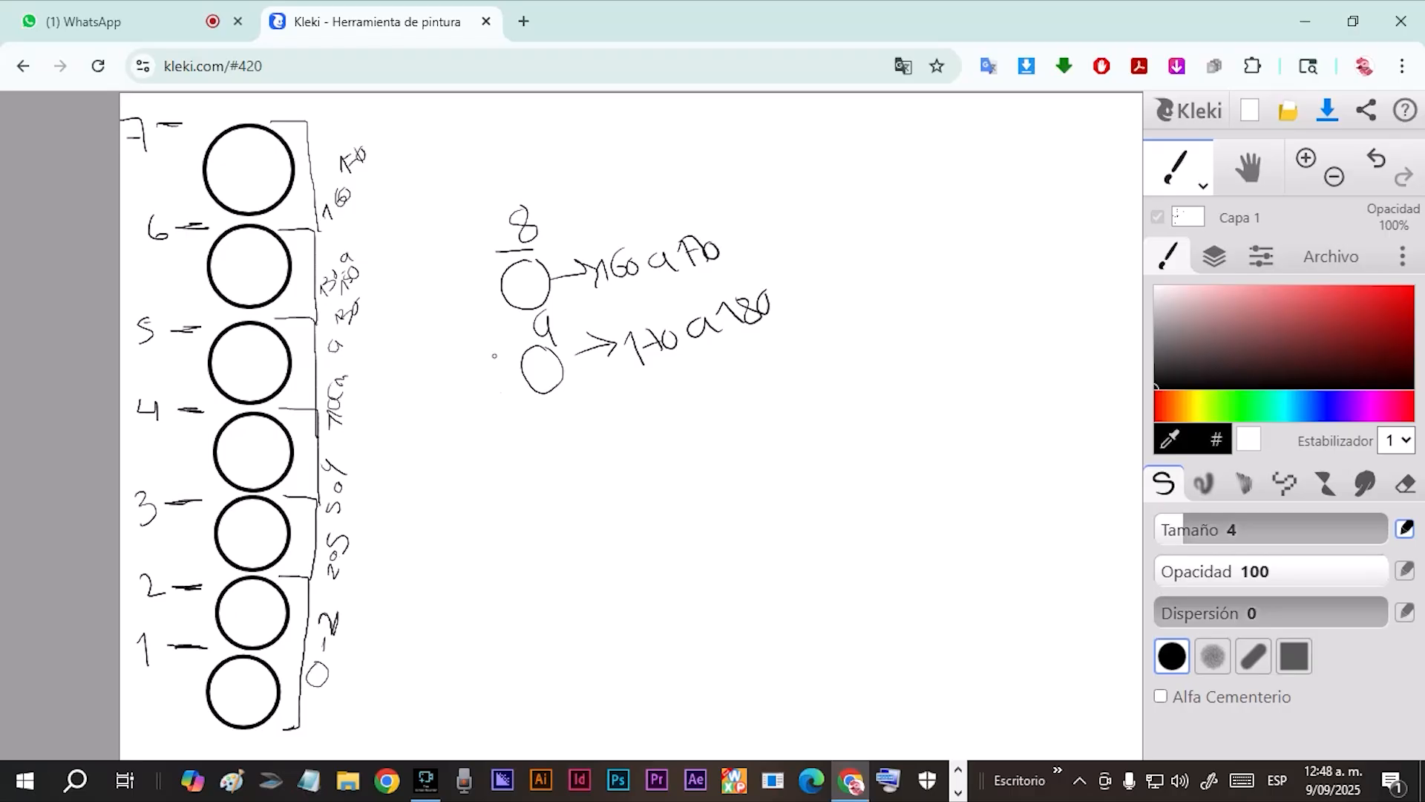
Draw four more circles descending diagonally below circle 9, with a dividing line under the first of them.
mouse_move(561, 409)
left_mouse_down()
mouse_move(541, 416)
mouse_move(572, 413)
left_mouse_up()
left_click_drag(579, 470, 573, 468)
mouse_move(588, 516)
left_mouse_down()
mouse_move(606, 548)
mouse_move(598, 518)
left_mouse_up()
mouse_move(610, 562)
left_mouse_down()
mouse_move(625, 588)
mouse_move(615, 572)
left_mouse_up()
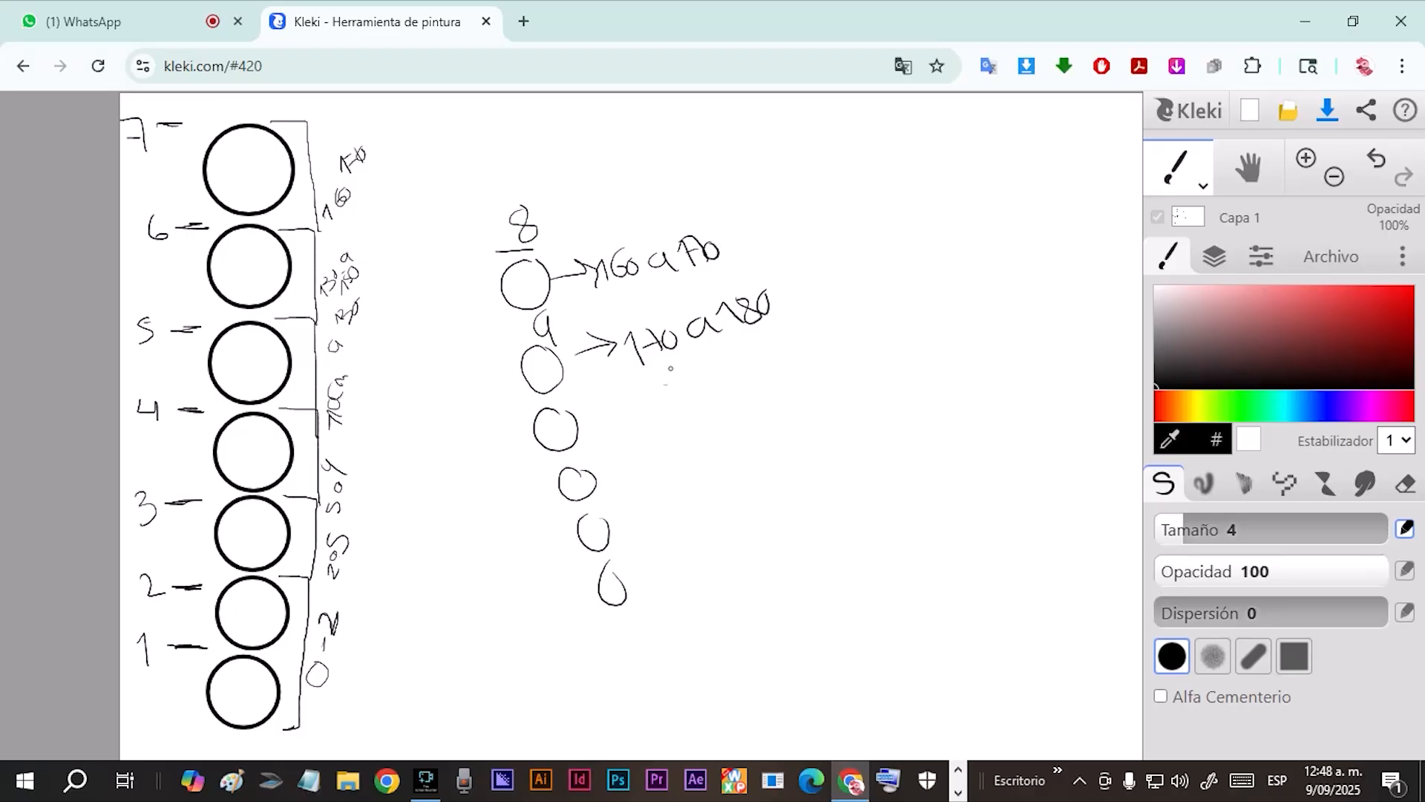
left_click_drag(583, 452, 538, 472)
Handwrite the values 190, 200, 210 and 220 beside the four lower circles of the second column.
mouse_move(621, 392)
left_mouse_down()
mouse_move(636, 424)
mouse_move(670, 407)
left_mouse_up()
left_click(657, 485)
mouse_move(637, 460)
left_mouse_down()
mouse_move(650, 485)
mouse_move(672, 481)
left_mouse_up()
left_click_drag(677, 450, 695, 442)
left_click_drag(648, 530, 690, 551)
left_click_drag(688, 490, 683, 534)
left_click_drag(702, 497, 715, 520)
mouse_move(670, 592)
left_mouse_down()
mouse_move(687, 623)
mouse_move(707, 615)
left_mouse_up()
mouse_move(700, 575)
left_mouse_down()
mouse_move(723, 598)
mouse_move(734, 566)
left_mouse_up()
Draw slanted dividing lines under the last three circles of the second column.
left_click_drag(584, 664, 686, 630)
left_click_drag(561, 575, 640, 546)
left_click_drag(532, 542, 609, 507)
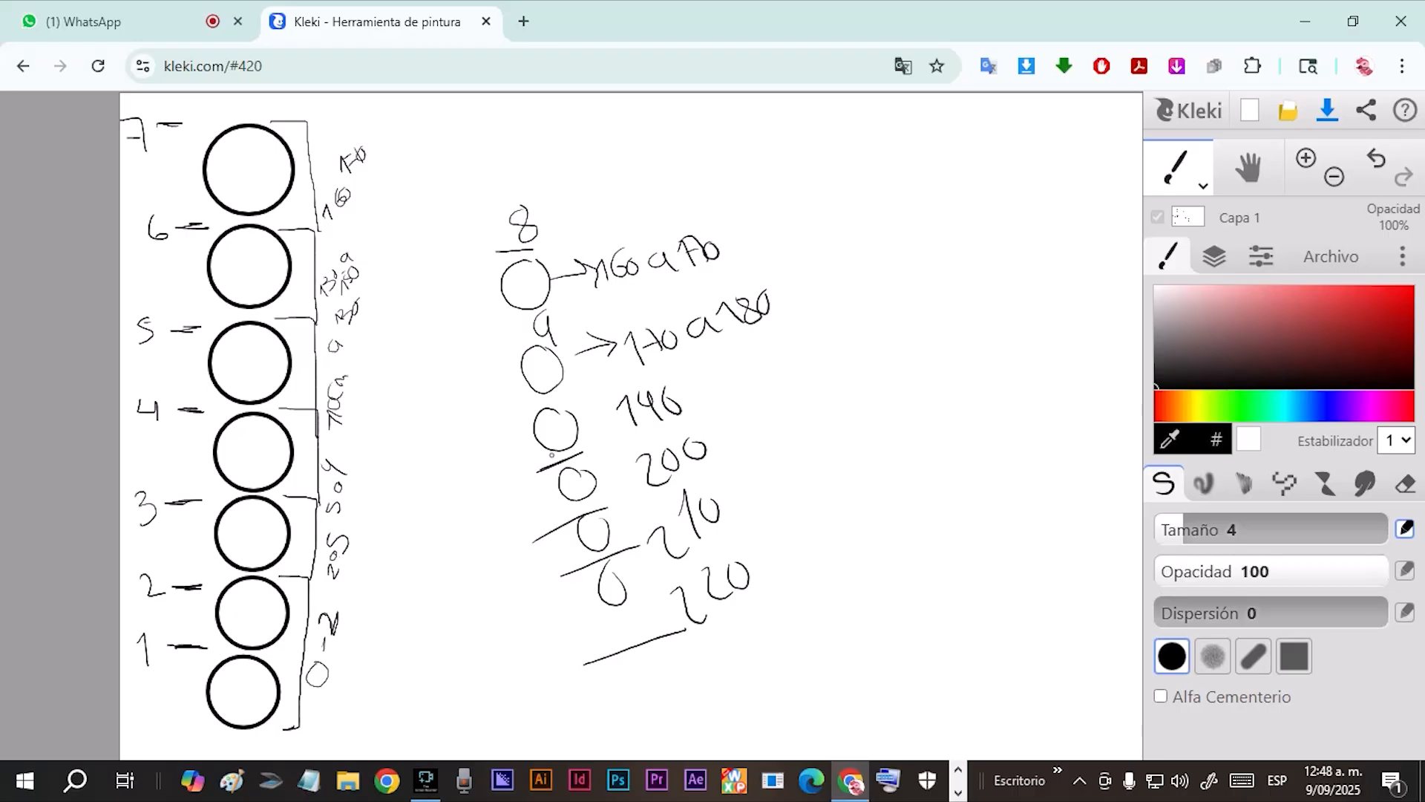
Handwrite one note beside 190 and another beside 210, with an arrowhead leading to the second note.
left_click_drag(768, 374, 763, 428)
left_click_drag(771, 373, 771, 415)
mouse_move(742, 408)
left_mouse_down()
mouse_move(784, 393)
mouse_move(794, 403)
mouse_move(833, 380)
left_mouse_up()
left_click_drag(843, 375, 846, 359)
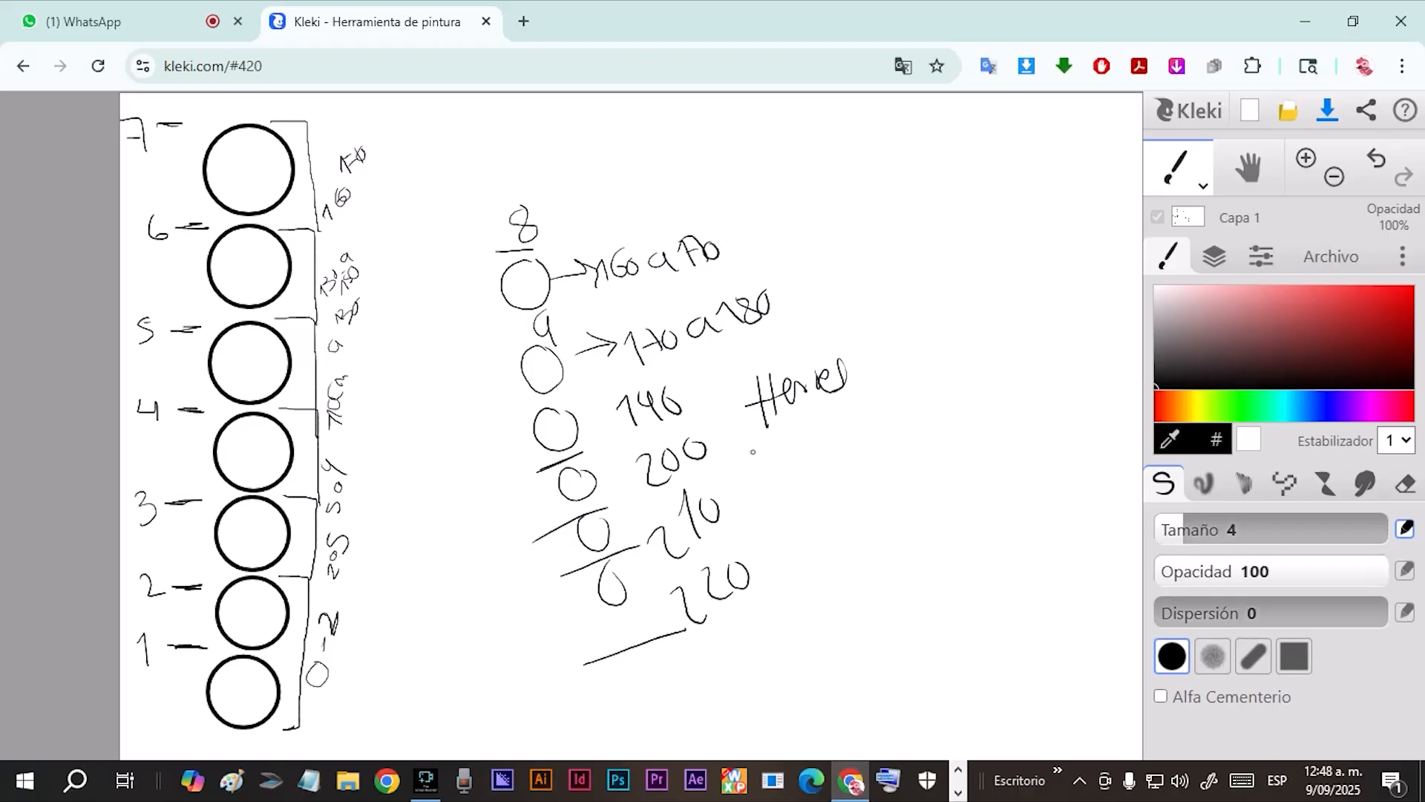
left_click_drag(735, 476, 757, 515)
mouse_move(806, 452)
left_mouse_down()
mouse_move(799, 486)
mouse_move(845, 458)
mouse_move(900, 466)
mouse_move(916, 440)
left_mouse_up()
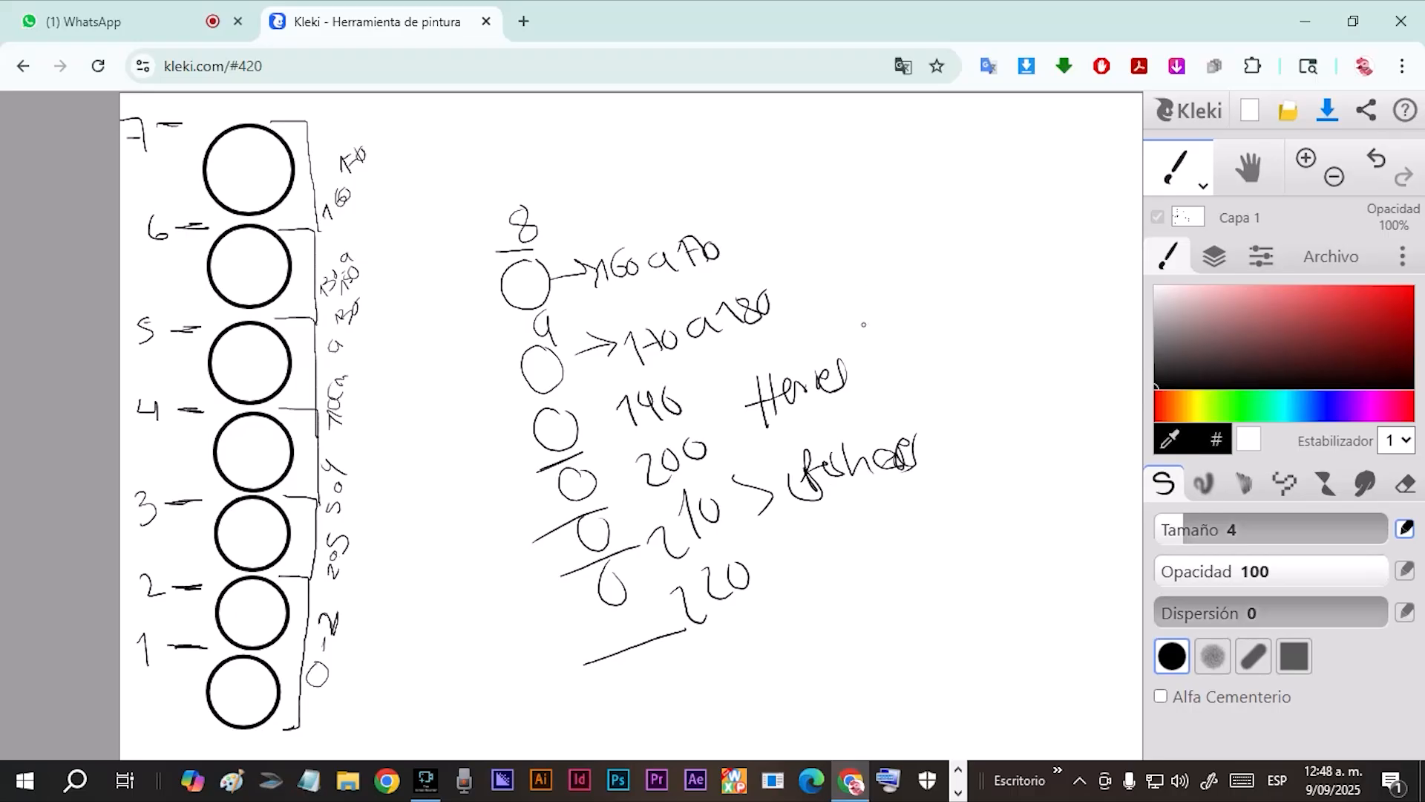
Draw an arrow beside the 170 a 180 range and handwrite an underlined note after it.
left_click_drag(837, 313, 890, 290)
mouse_move(855, 292)
left_mouse_down()
mouse_move(919, 288)
mouse_move(935, 259)
mouse_move(950, 286)
mouse_move(961, 264)
mouse_move(958, 297)
left_mouse_up()
left_click_drag(860, 321, 955, 295)
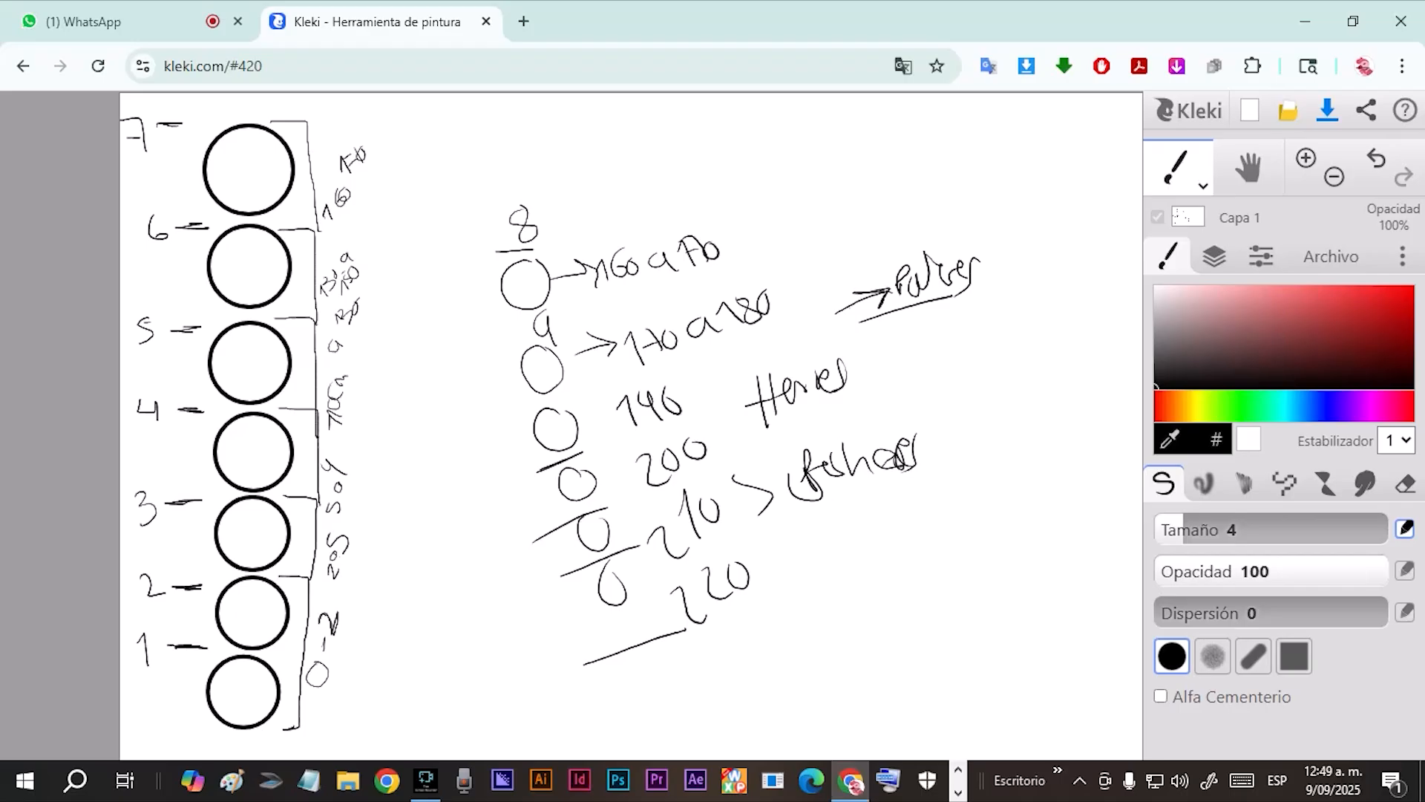
Draw lines through the numbers 8 and 9 and a long downward arrow along the second column of circles.
left_click_drag(483, 354, 593, 324)
left_click_drag(458, 242, 542, 229)
mouse_move(443, 267)
left_mouse_down()
mouse_move(533, 540)
mouse_move(560, 490)
mouse_move(557, 532)
left_mouse_up()
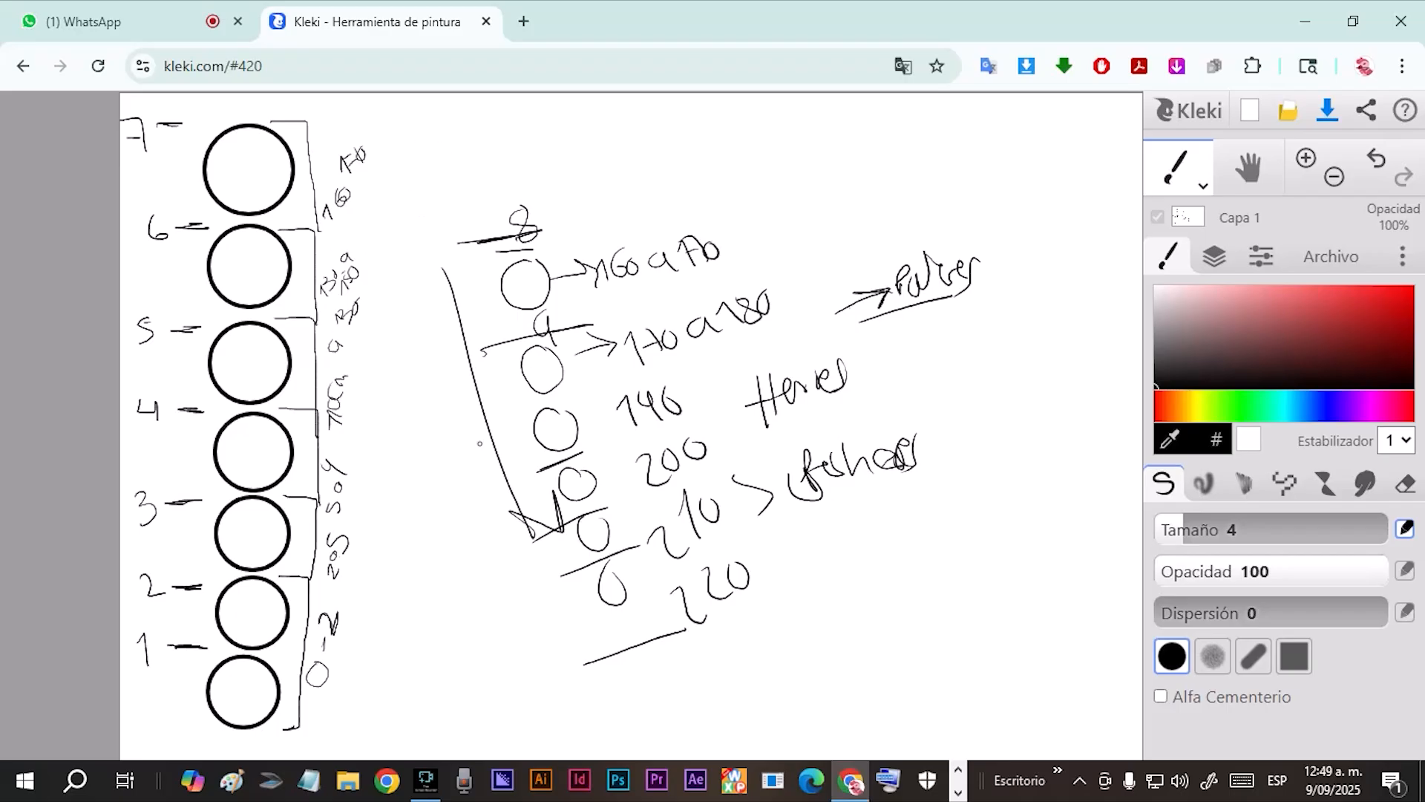
Underline the note beside 190 with an arrow up to the underlined note, and mark level 6 with a heavy black line.
mouse_move(757, 438)
left_mouse_down()
mouse_move(902, 395)
mouse_move(890, 358)
mouse_move(917, 340)
mouse_move(920, 371)
mouse_move(919, 350)
mouse_move(886, 356)
left_mouse_up()
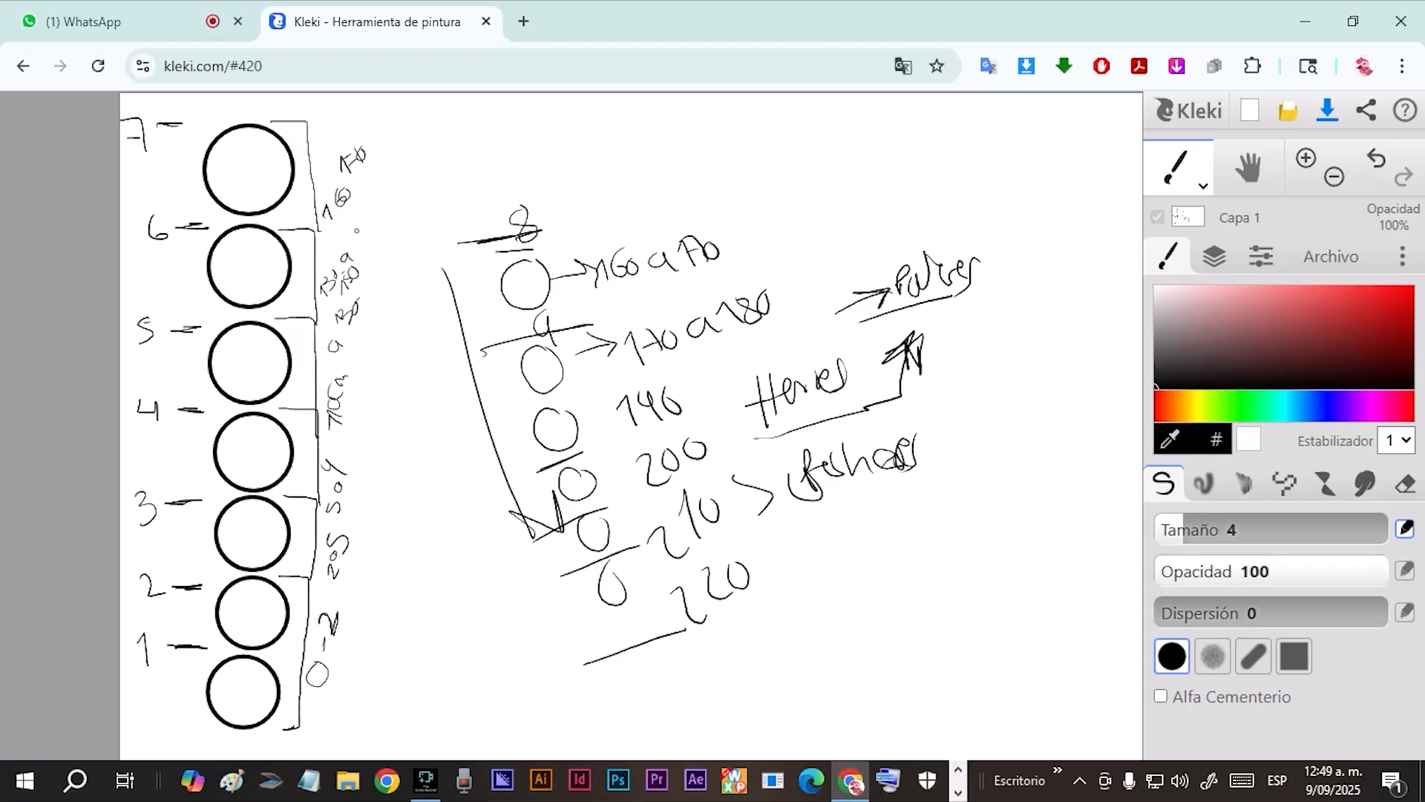
left_click_drag(283, 218, 338, 224)
Switch the brush to dark red, mark levels 2, 3 and 4, and draw a long vertical line from level 4 downward.
left_click(1398, 319)
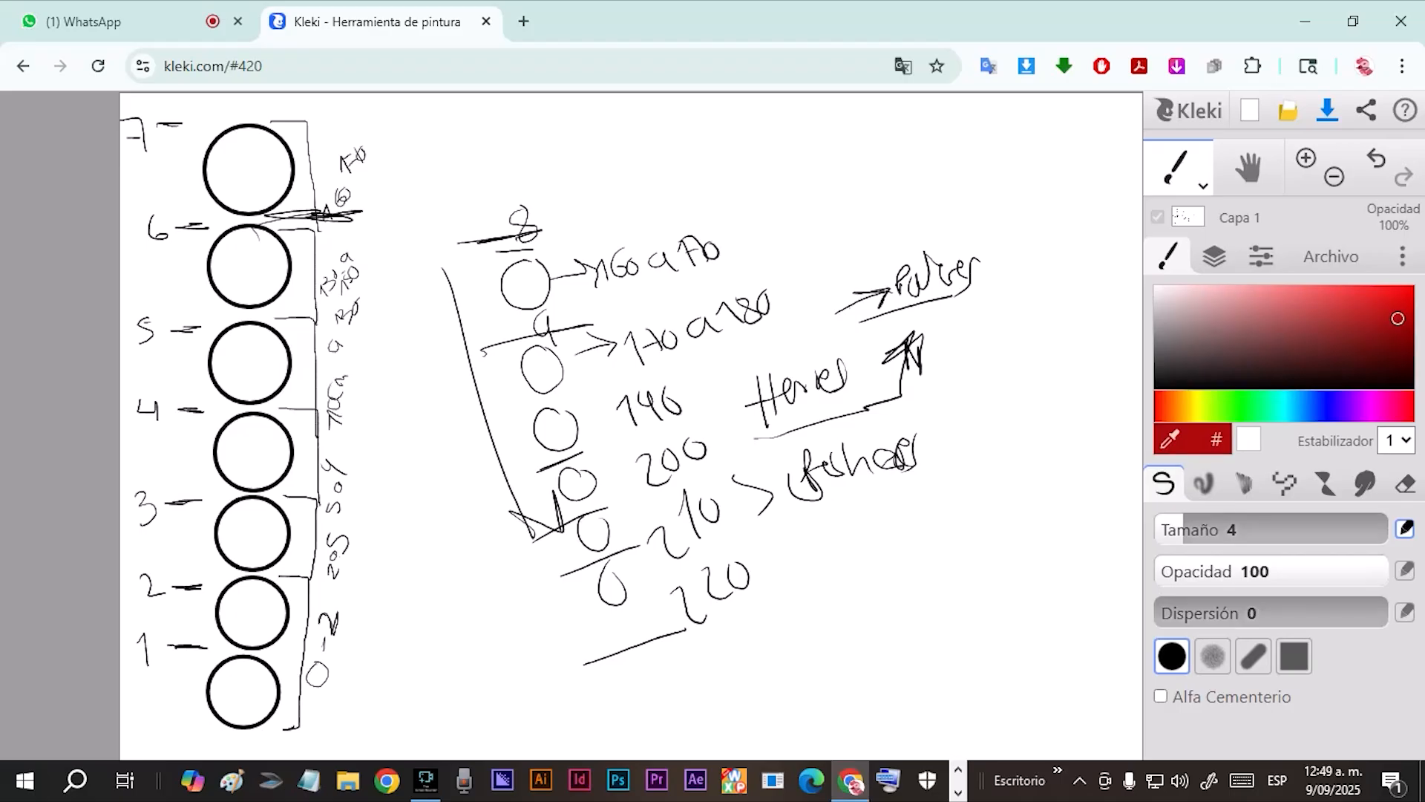
left_click_drag(304, 562, 327, 576)
mouse_move(307, 497)
left_mouse_down()
mouse_move(334, 499)
mouse_move(293, 495)
left_mouse_up()
mouse_move(281, 416)
left_mouse_down()
mouse_move(321, 413)
mouse_move(298, 410)
mouse_move(366, 663)
left_mouse_up()
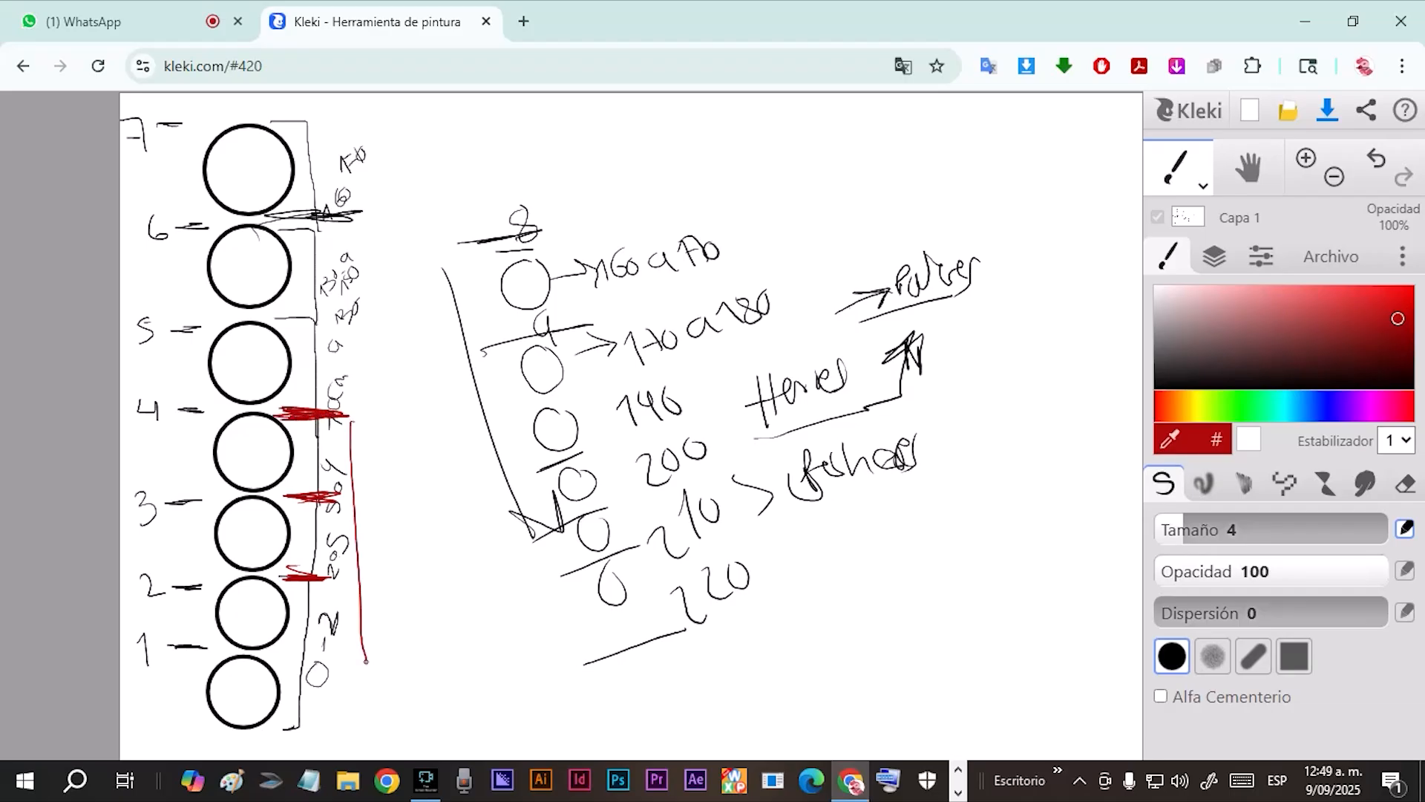
Mark level 5 with a red line, draw a red arrow down to level 4, and add a scribbled circle beside level 4.
mouse_move(275, 328)
left_mouse_down()
mouse_move(347, 325)
mouse_move(299, 324)
mouse_move(343, 357)
mouse_move(335, 396)
mouse_move(339, 343)
left_mouse_up()
mouse_move(319, 369)
left_mouse_down()
mouse_move(356, 362)
mouse_move(341, 373)
left_mouse_up()
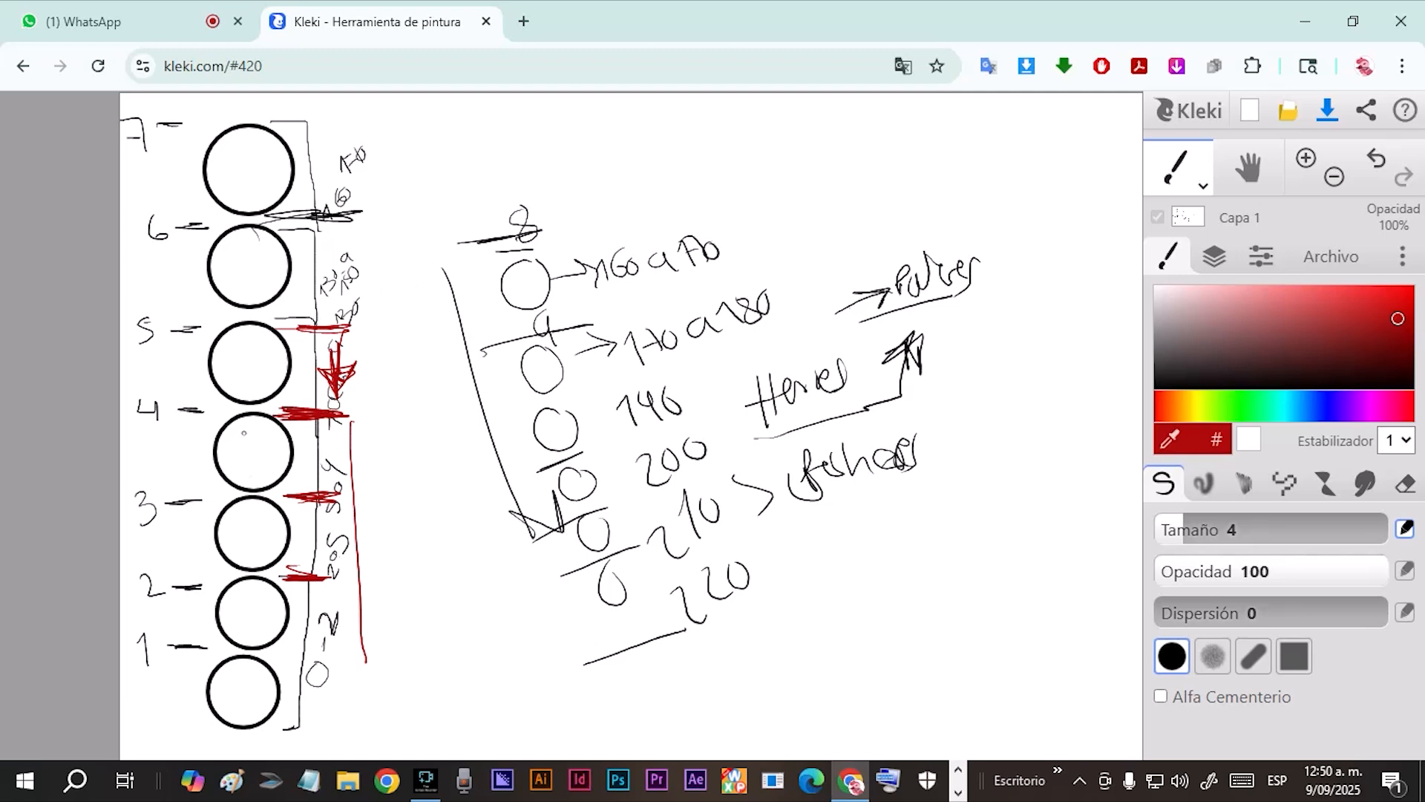
mouse_move(384, 409)
left_mouse_down()
mouse_move(375, 450)
mouse_move(364, 431)
mouse_move(380, 445)
left_mouse_up()
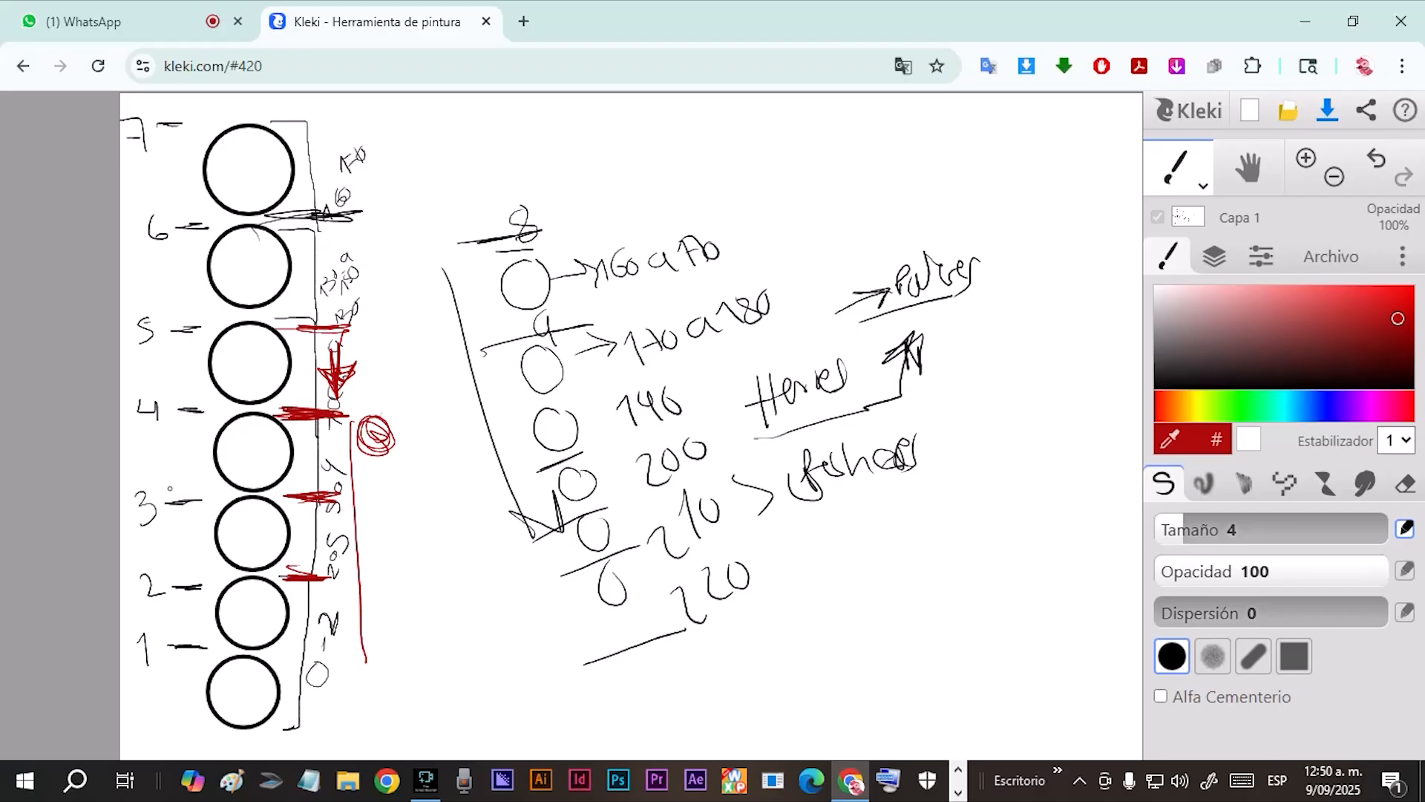
Draw red horizontal strokes across the column of circles at levels 3, 2 and 4.
left_click_drag(147, 503, 361, 478)
left_click_drag(167, 574, 326, 578)
mouse_move(154, 414)
left_mouse_down()
mouse_move(289, 437)
mouse_move(199, 440)
left_mouse_up()
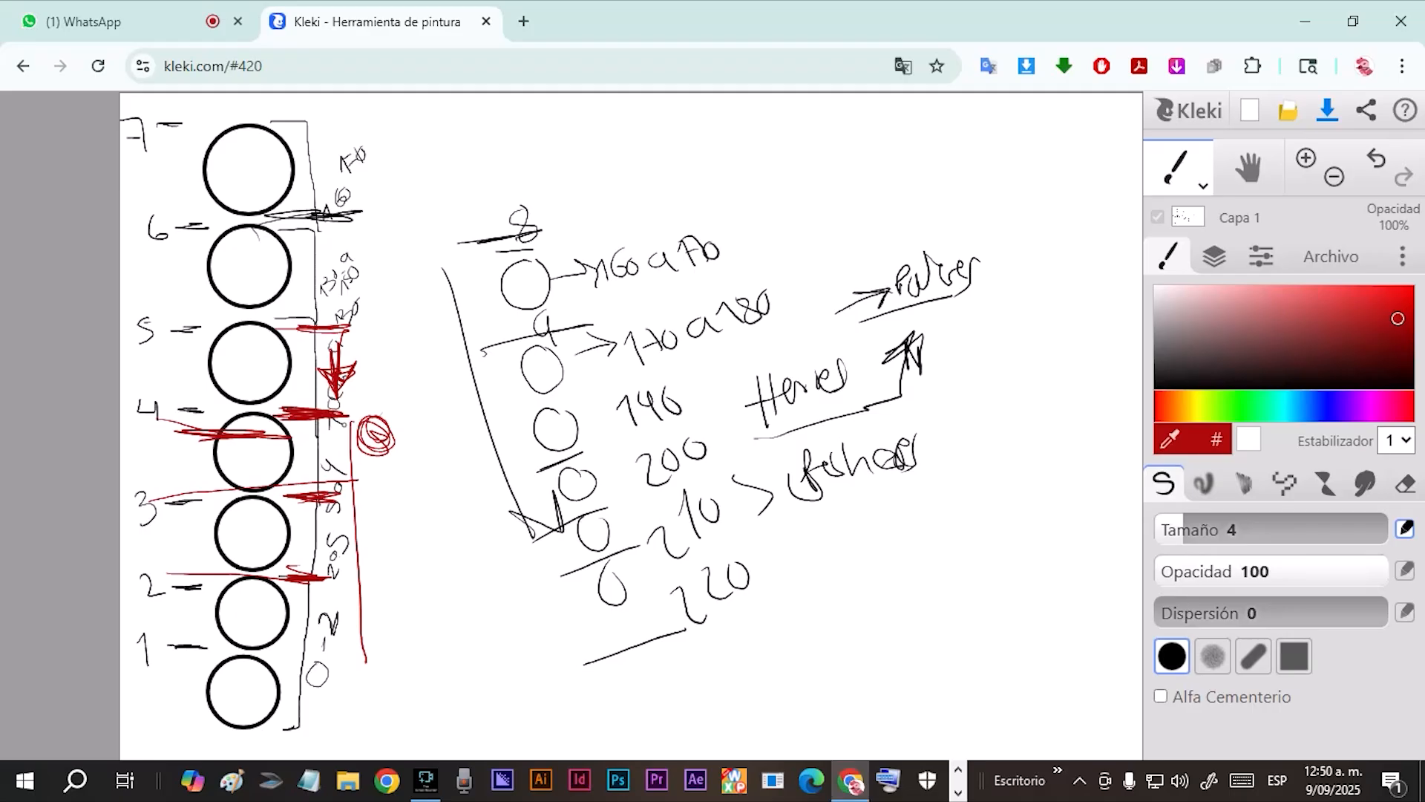
Draw a red arrow toward level 4 and several small red circles along the long black arrow of the second column.
mouse_move(403, 364)
left_mouse_down()
mouse_move(355, 410)
mouse_move(349, 385)
left_mouse_up()
left_click_drag(448, 272, 454, 291)
mouse_move(476, 368)
left_mouse_down()
mouse_move(456, 453)
mouse_move(486, 445)
left_mouse_up()
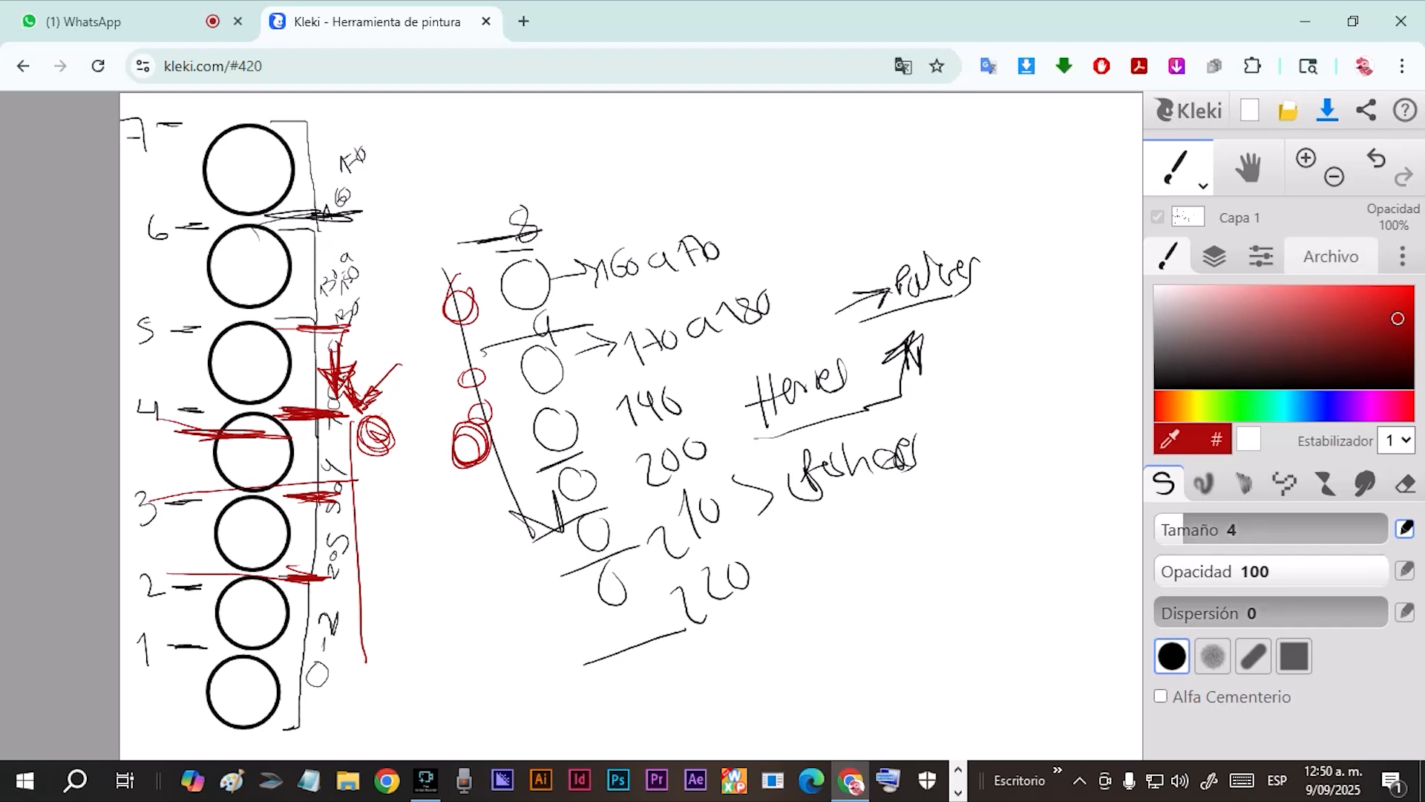
Erase the entire diagram from the canvas with the Eraser at size 128.
left_click(1405, 484)
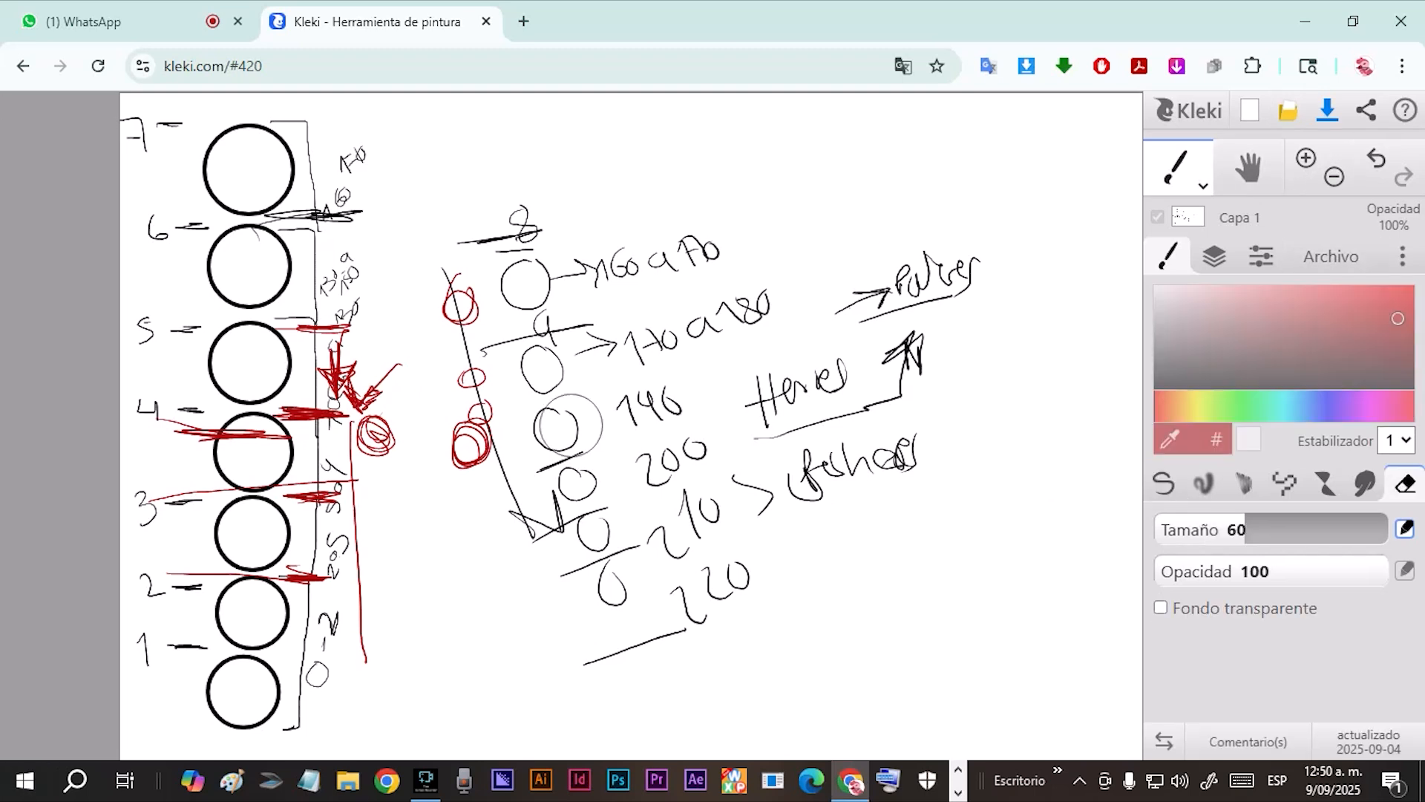
mouse_move(571, 425)
left_mouse_down()
mouse_move(770, 436)
mouse_move(398, 388)
mouse_move(280, 686)
mouse_move(321, 677)
mouse_move(289, 423)
mouse_move(220, 127)
mouse_move(202, 333)
mouse_move(989, 417)
mouse_move(957, 254)
mouse_move(1079, 567)
mouse_move(1000, 494)
left_mouse_up()
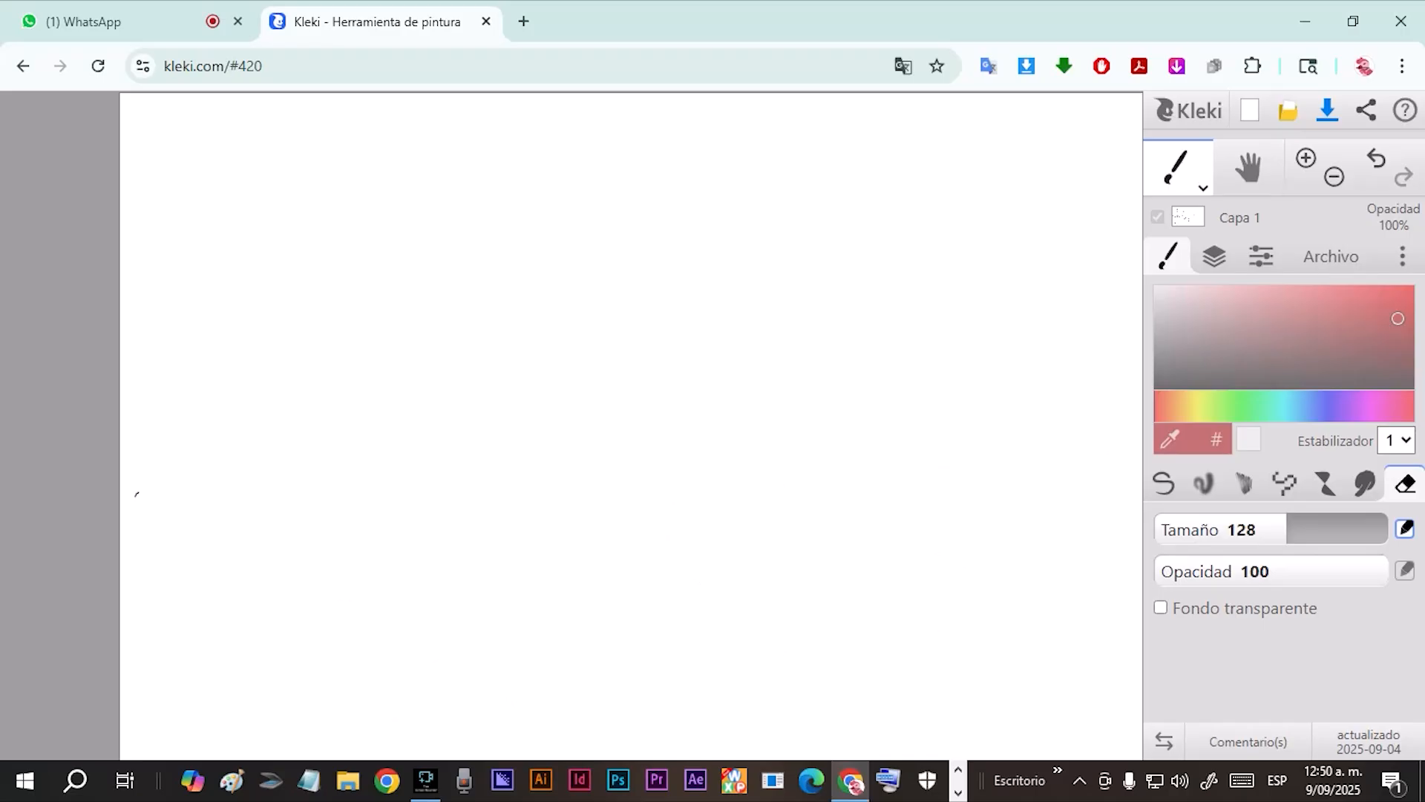
left_click(1203, 186)
Return to the pen brush and change its colour to bright turquoise.
left_click(1165, 486)
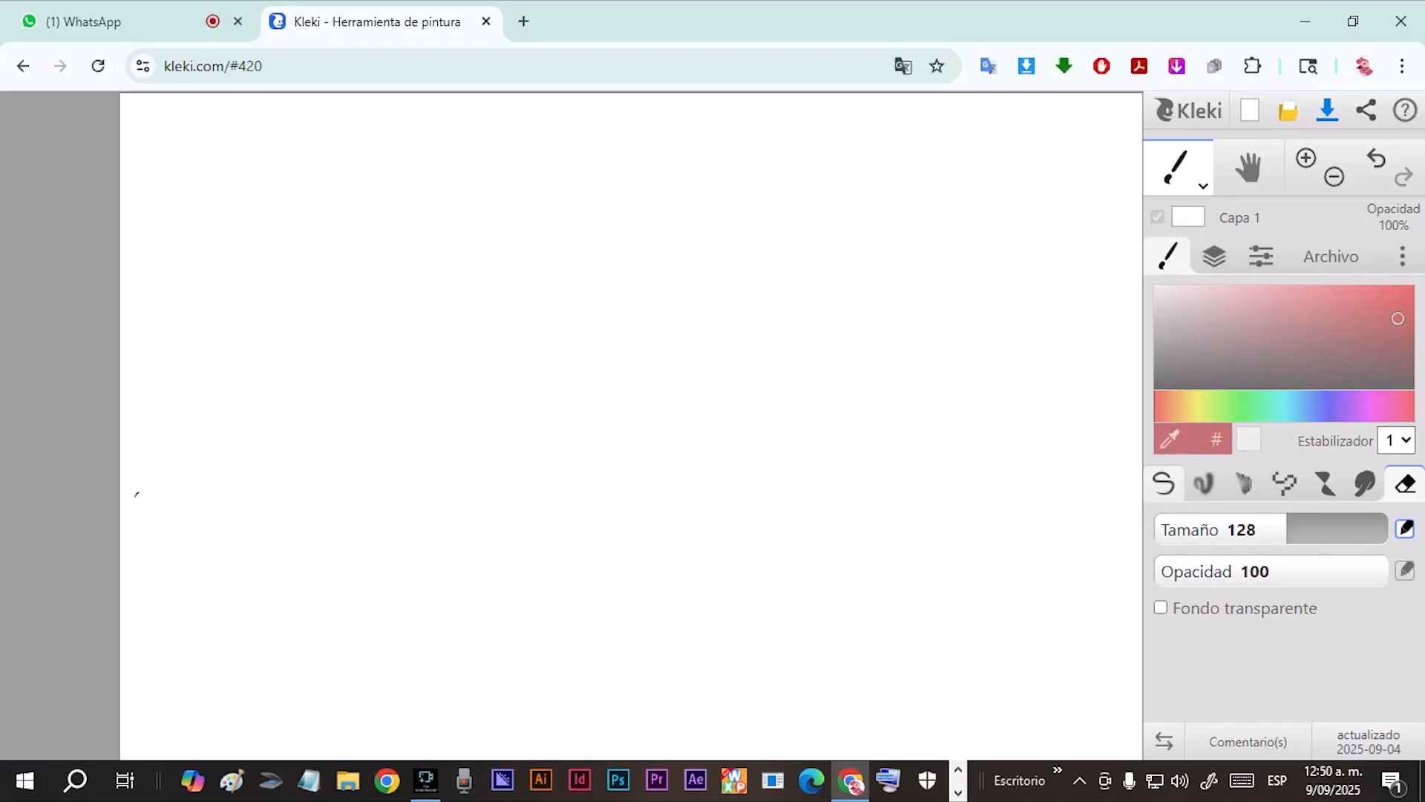
left_click(1164, 484)
left_click(1367, 321)
left_click_drag(1367, 321, 1247, 331)
left_click_drag(1406, 406, 1285, 406)
left_click(1362, 301)
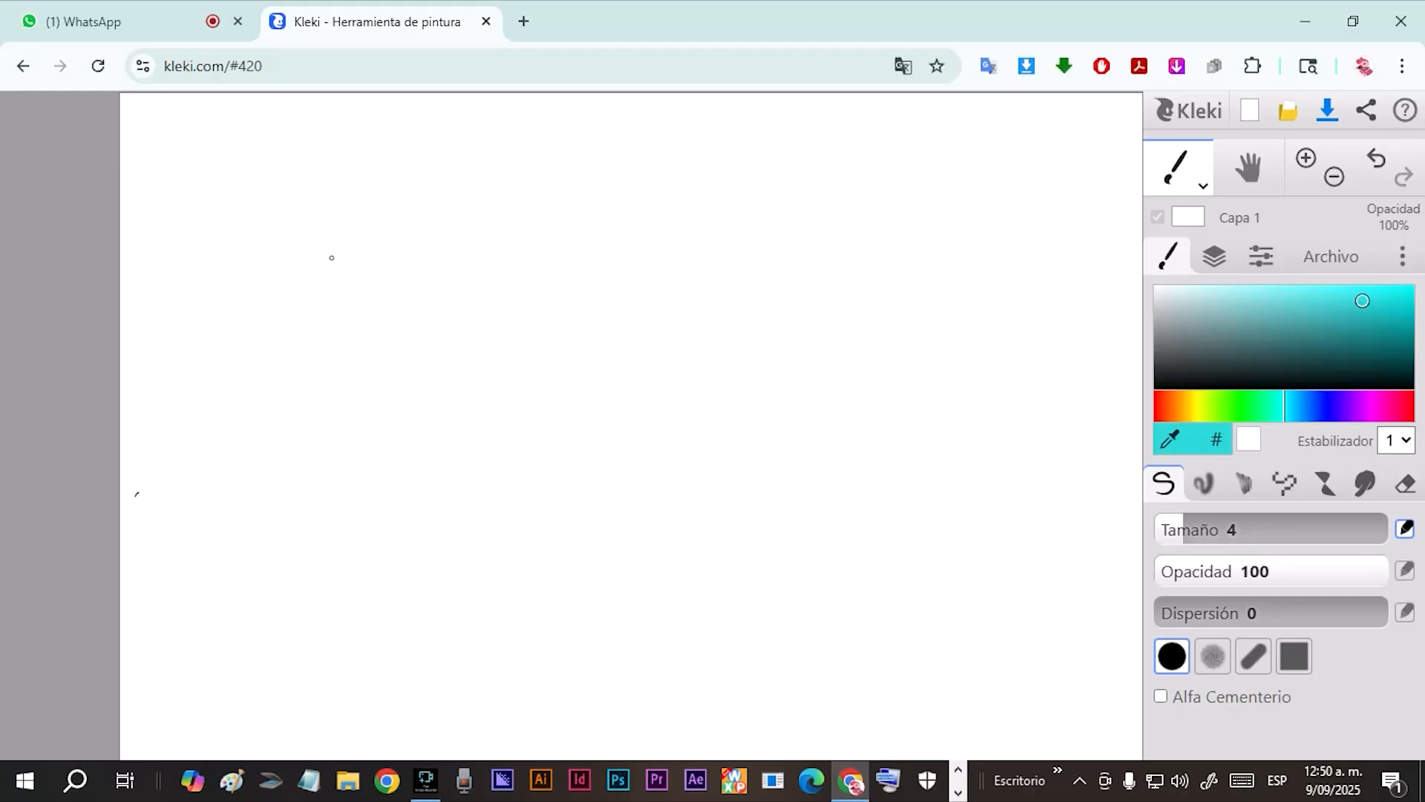
Handwrite a row of headings for 2, 3 and 4 heads ("cabezas") across the upper canvas, separated by dashes.
mouse_move(340, 264)
left_mouse_down()
mouse_move(348, 289)
mouse_move(419, 274)
left_mouse_up()
left_click_drag(507, 254, 512, 272)
mouse_move(550, 256)
left_mouse_down()
mouse_move(547, 268)
mouse_move(594, 264)
left_mouse_up()
left_click_drag(683, 247, 711, 269)
mouse_move(748, 247)
left_mouse_down()
mouse_move(751, 263)
mouse_move(800, 255)
mouse_move(791, 266)
left_mouse_up()
left_click_drag(458, 268, 477, 269)
left_click_drag(620, 261, 636, 260)
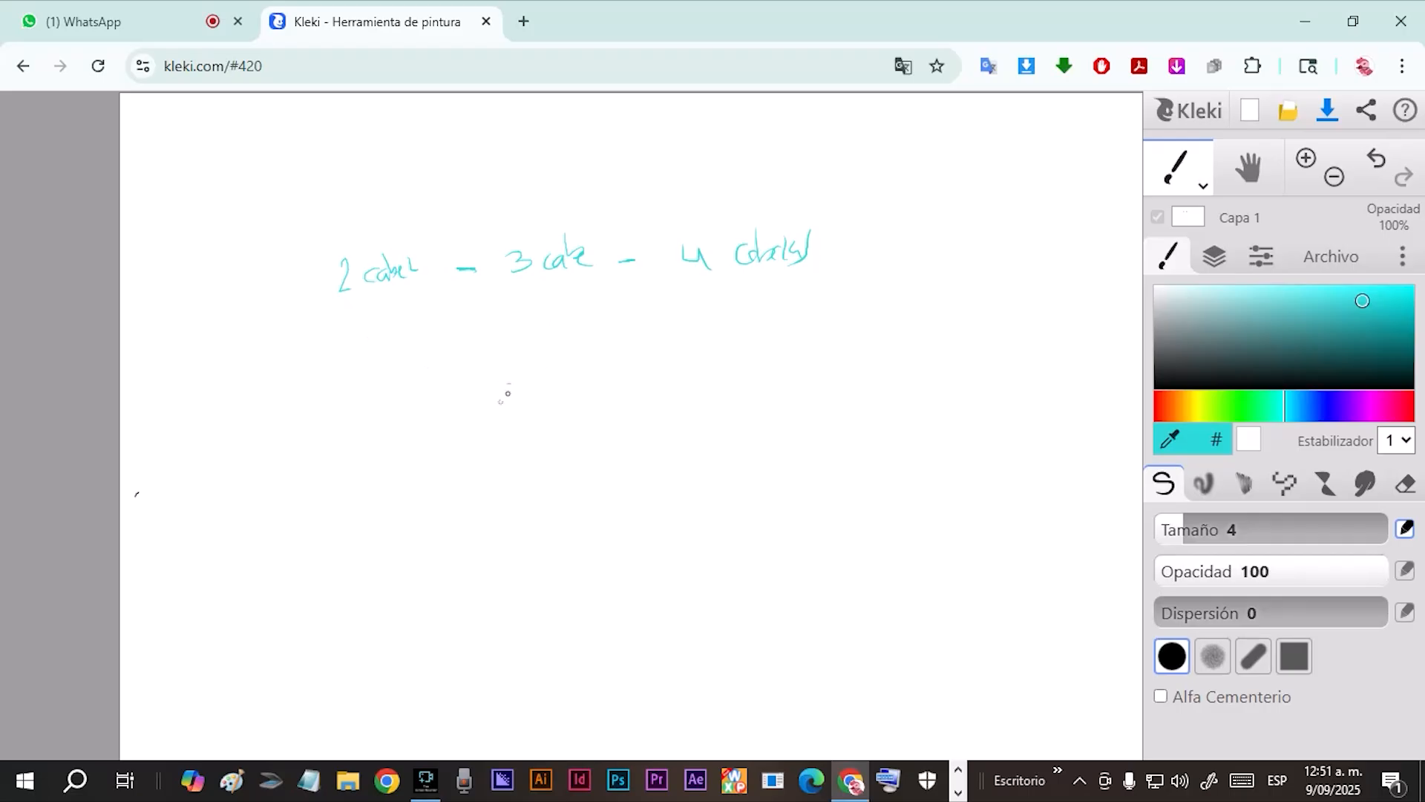
Darken the brush to deep teal and draw a round head with face guidelines under each heading, plus an arrow to the first head.
left_click_drag(1362, 301, 1345, 356)
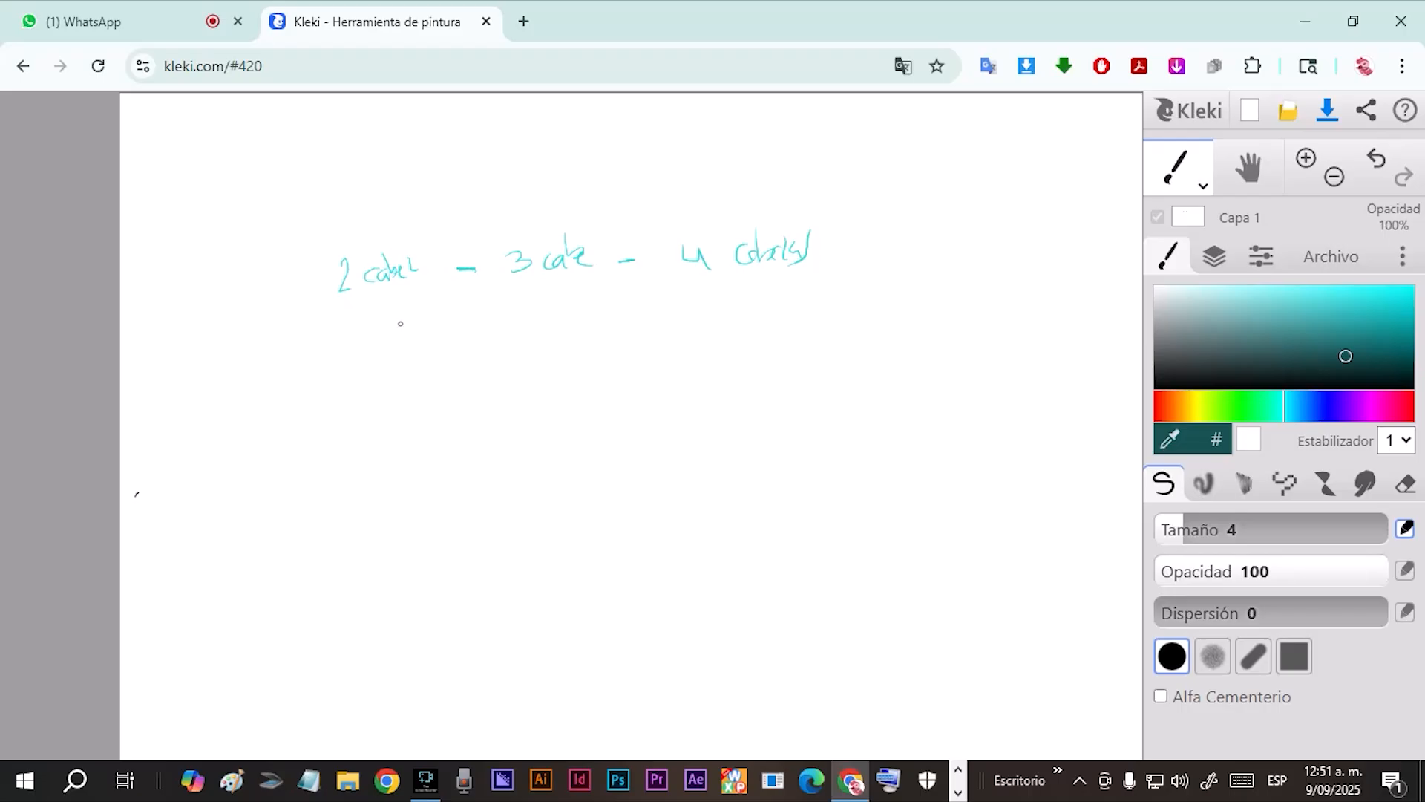
mouse_move(403, 320)
left_mouse_down()
mouse_move(359, 333)
mouse_move(354, 375)
mouse_move(372, 406)
mouse_move(419, 386)
mouse_move(425, 346)
left_mouse_up()
mouse_move(370, 343)
left_mouse_down()
mouse_move(369, 392)
mouse_move(387, 375)
mouse_move(377, 364)
left_mouse_up()
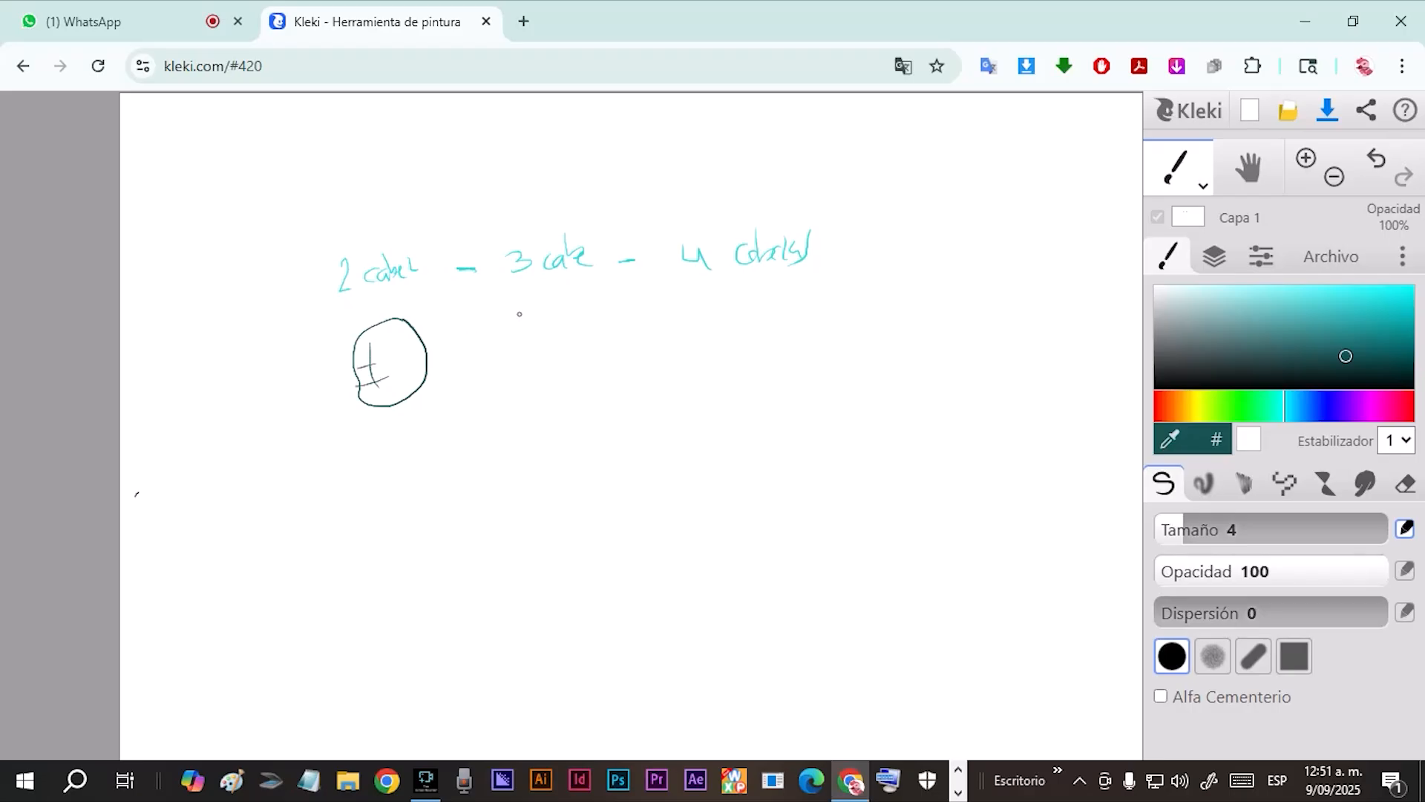
left_click_drag(402, 290, 392, 313)
mouse_move(538, 294)
left_mouse_down()
mouse_move(516, 298)
mouse_move(502, 369)
mouse_move(546, 377)
mouse_move(573, 338)
mouse_move(530, 291)
mouse_move(529, 349)
mouse_move(546, 348)
mouse_move(539, 327)
left_mouse_up()
left_click_drag(528, 327, 522, 375)
mouse_move(740, 286)
left_mouse_down()
mouse_move(694, 295)
mouse_move(679, 330)
mouse_move(702, 372)
mouse_move(739, 366)
mouse_move(763, 337)
mouse_move(744, 288)
mouse_move(713, 362)
mouse_move(718, 331)
left_mouse_up()
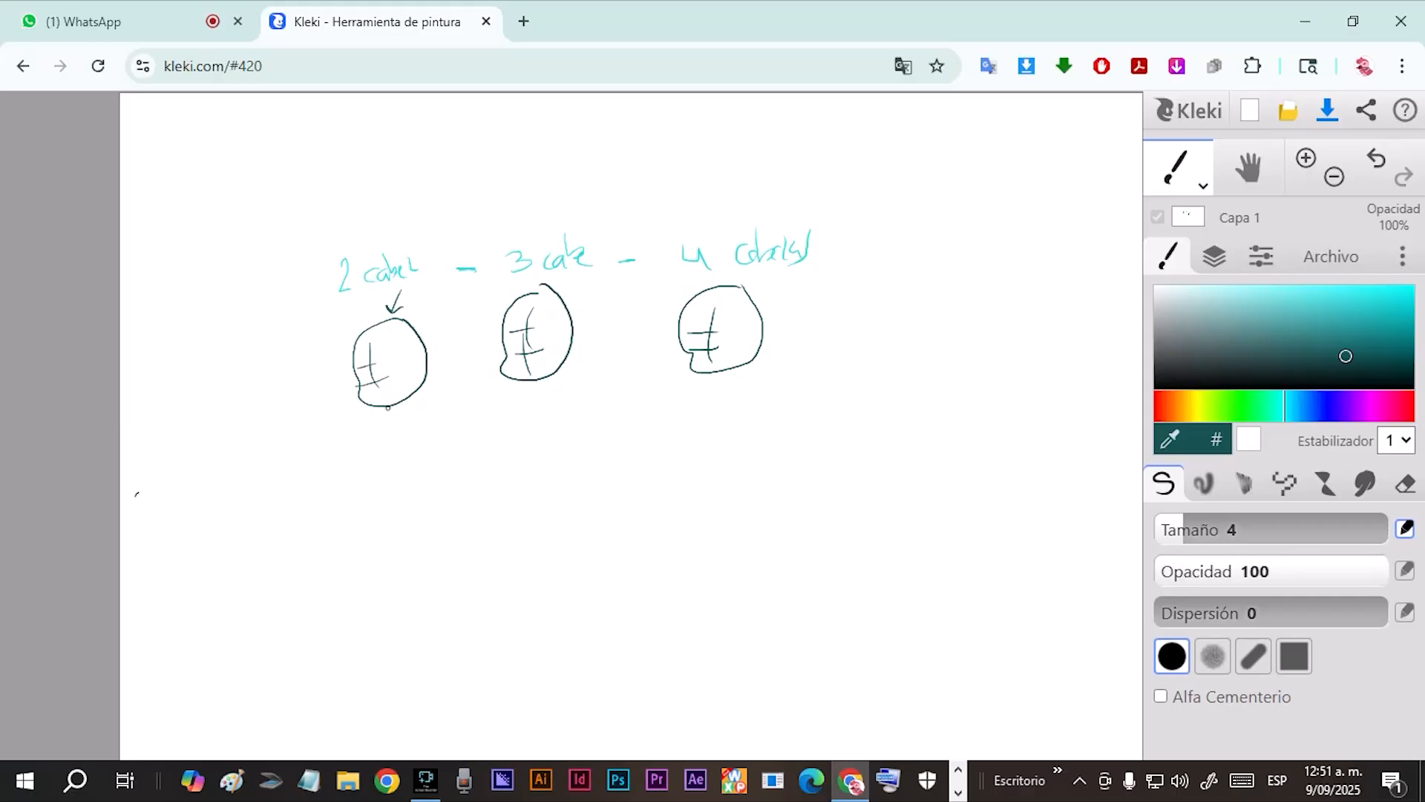
Draw two stacked circles with a base line beside the first head, number them 1 and 2, and add arrows toward the figure.
mouse_move(304, 337)
left_mouse_down()
mouse_move(265, 376)
mouse_move(319, 397)
mouse_move(335, 366)
mouse_move(296, 335)
left_mouse_up()
mouse_move(309, 419)
left_mouse_down()
mouse_move(273, 456)
mouse_move(294, 485)
mouse_move(334, 456)
mouse_move(305, 419)
left_mouse_up()
left_click_drag(284, 502, 436, 468)
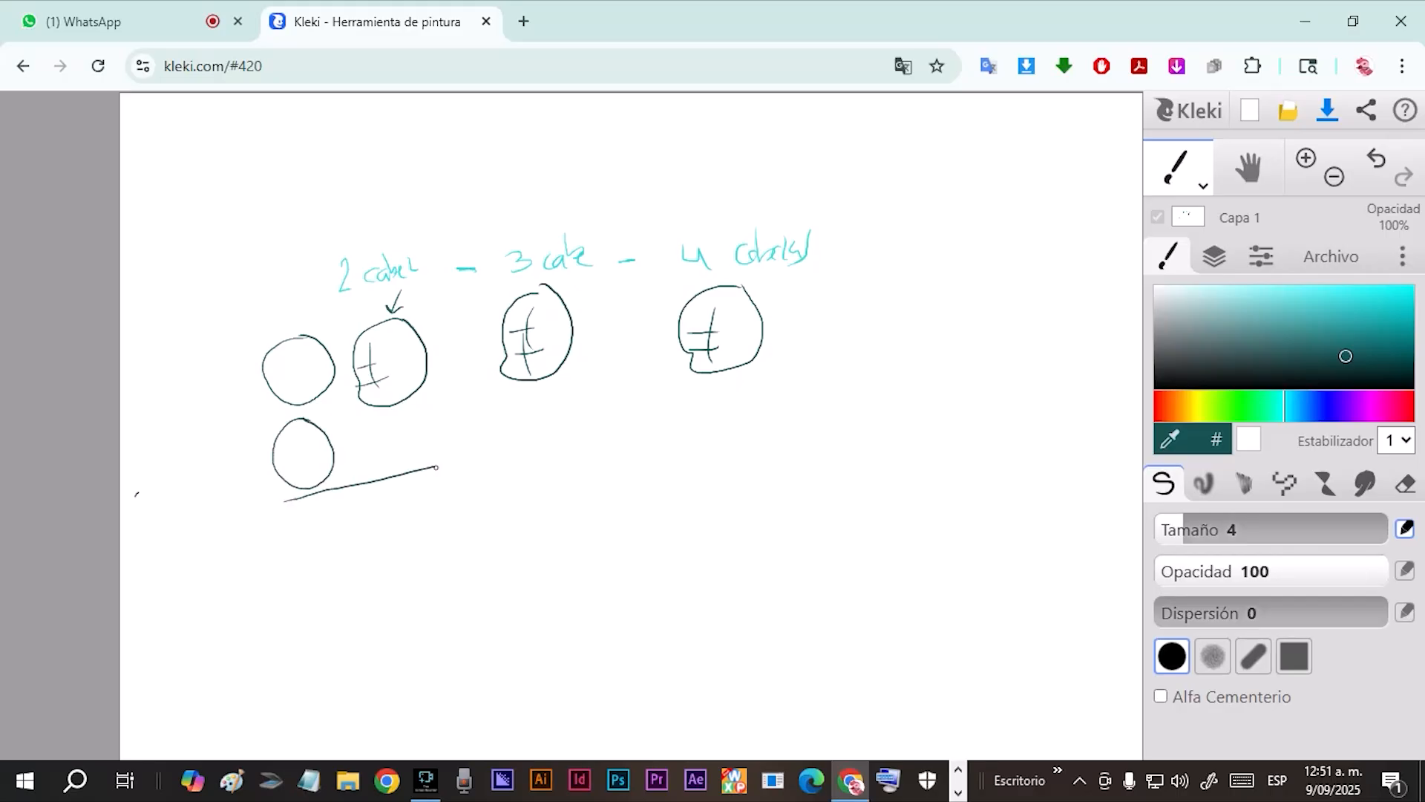
mouse_move(270, 426)
left_mouse_down()
mouse_move(334, 408)
mouse_move(278, 427)
mouse_move(233, 418)
mouse_move(257, 419)
left_mouse_up()
mouse_move(233, 394)
left_mouse_down()
mouse_move(225, 411)
mouse_move(245, 395)
left_mouse_up()
mouse_move(332, 346)
left_mouse_down()
mouse_move(349, 344)
mouse_move(343, 355)
left_mouse_up()
mouse_move(333, 445)
left_mouse_down()
mouse_move(363, 440)
mouse_move(352, 448)
left_mouse_up()
mouse_move(240, 472)
left_mouse_down()
mouse_move(268, 476)
mouse_move(244, 466)
left_mouse_up()
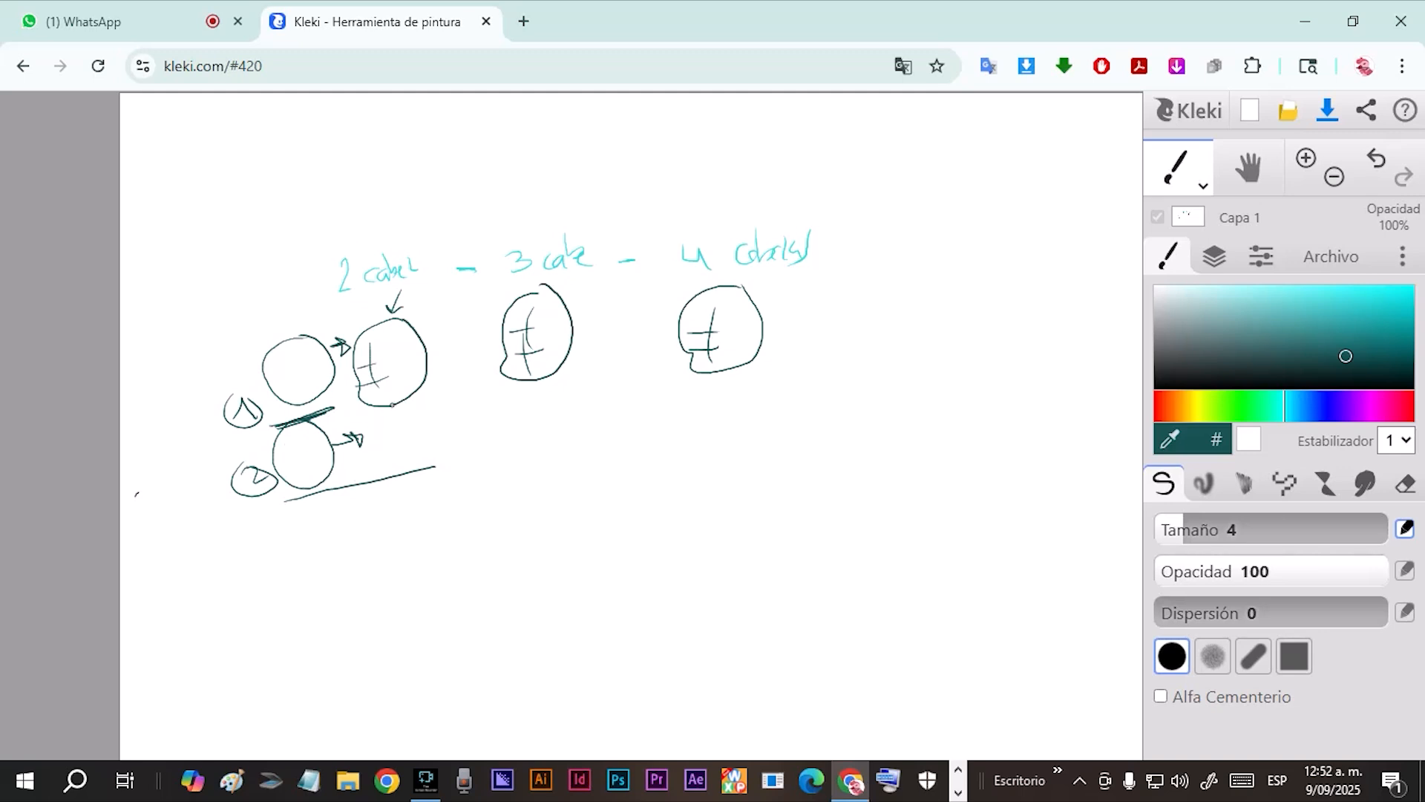
Draw a small body with an arrow to it under the first head, and a three-section height scale beside the figure.
mouse_move(391, 405)
left_mouse_down()
mouse_move(383, 474)
mouse_move(401, 450)
mouse_move(429, 468)
mouse_move(412, 395)
mouse_move(438, 420)
mouse_move(365, 437)
mouse_move(397, 413)
mouse_move(387, 448)
left_mouse_up()
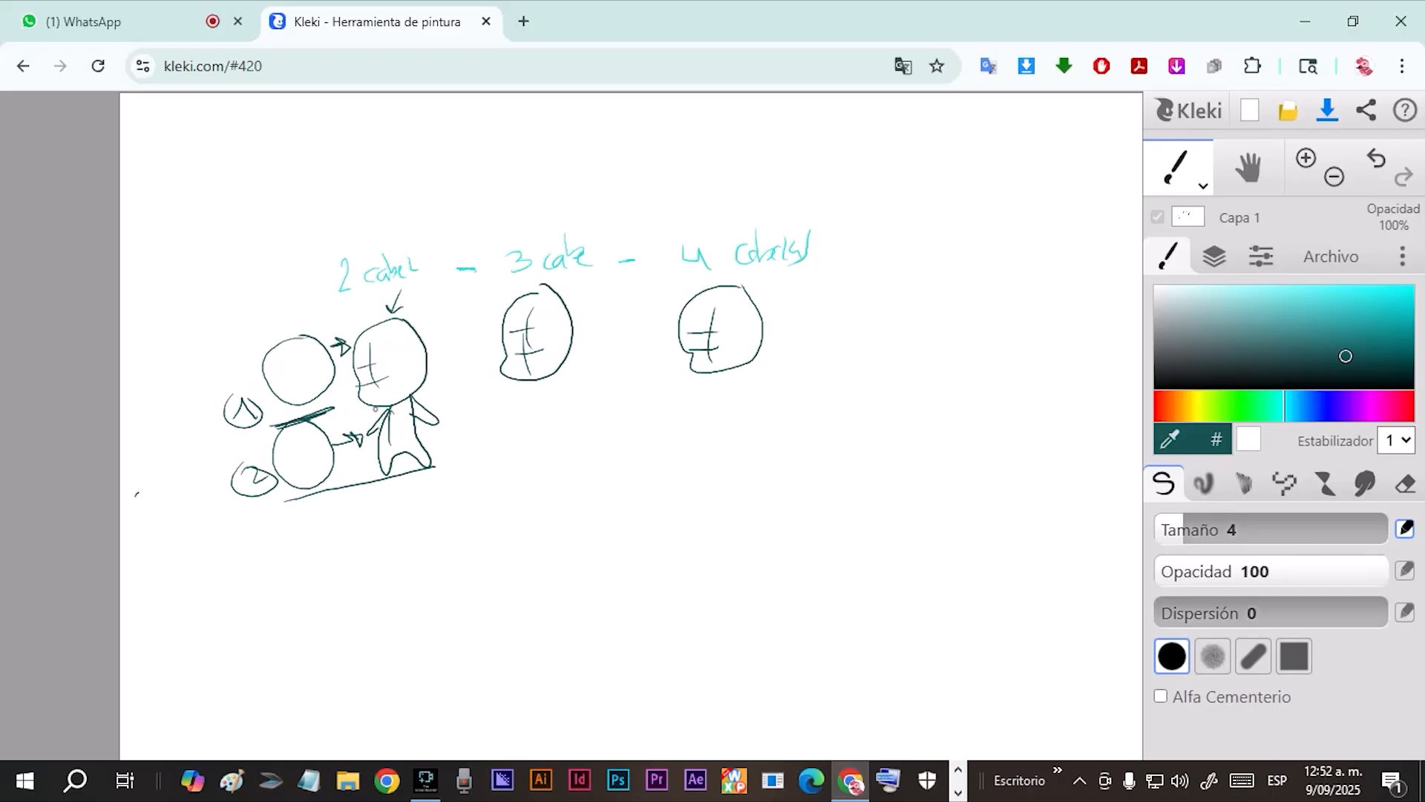
left_click_drag(458, 379, 422, 407)
mouse_move(466, 320)
left_mouse_down()
mouse_move(467, 375)
mouse_move(489, 385)
mouse_move(469, 461)
mouse_move(487, 463)
mouse_move(474, 536)
mouse_move(502, 531)
left_mouse_up()
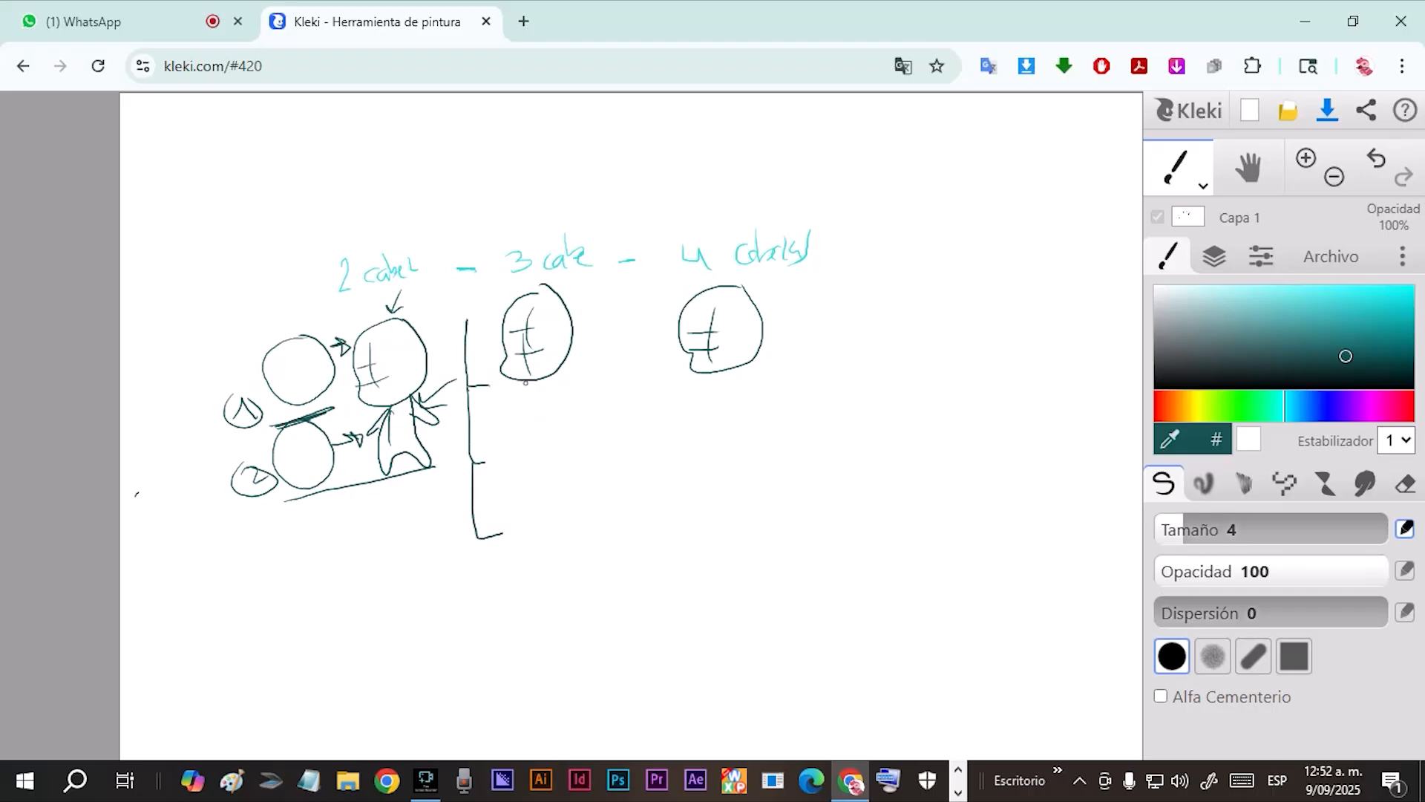
Try a body with torso, arm and legs under the middle head, and erase that whole figure.
mouse_move(528, 380)
left_mouse_down()
mouse_move(528, 394)
mouse_move(550, 394)
mouse_move(519, 404)
mouse_move(538, 473)
mouse_move(571, 471)
mouse_move(581, 411)
mouse_move(542, 394)
mouse_move(565, 400)
mouse_move(555, 466)
mouse_move(538, 457)
mouse_move(566, 508)
mouse_move(544, 549)
mouse_move(552, 481)
mouse_move(549, 536)
mouse_move(566, 524)
mouse_move(541, 532)
left_mouse_up()
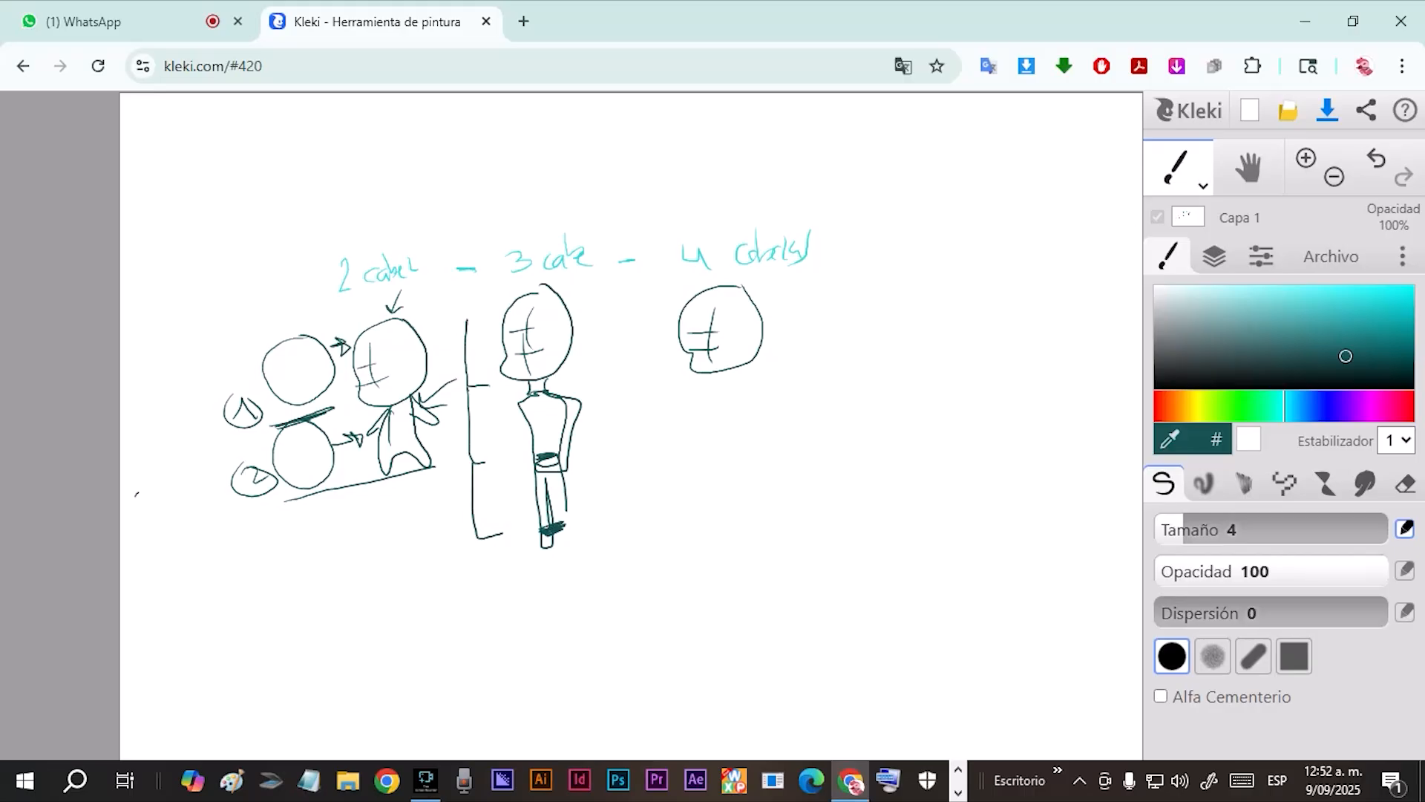
left_click(1405, 483)
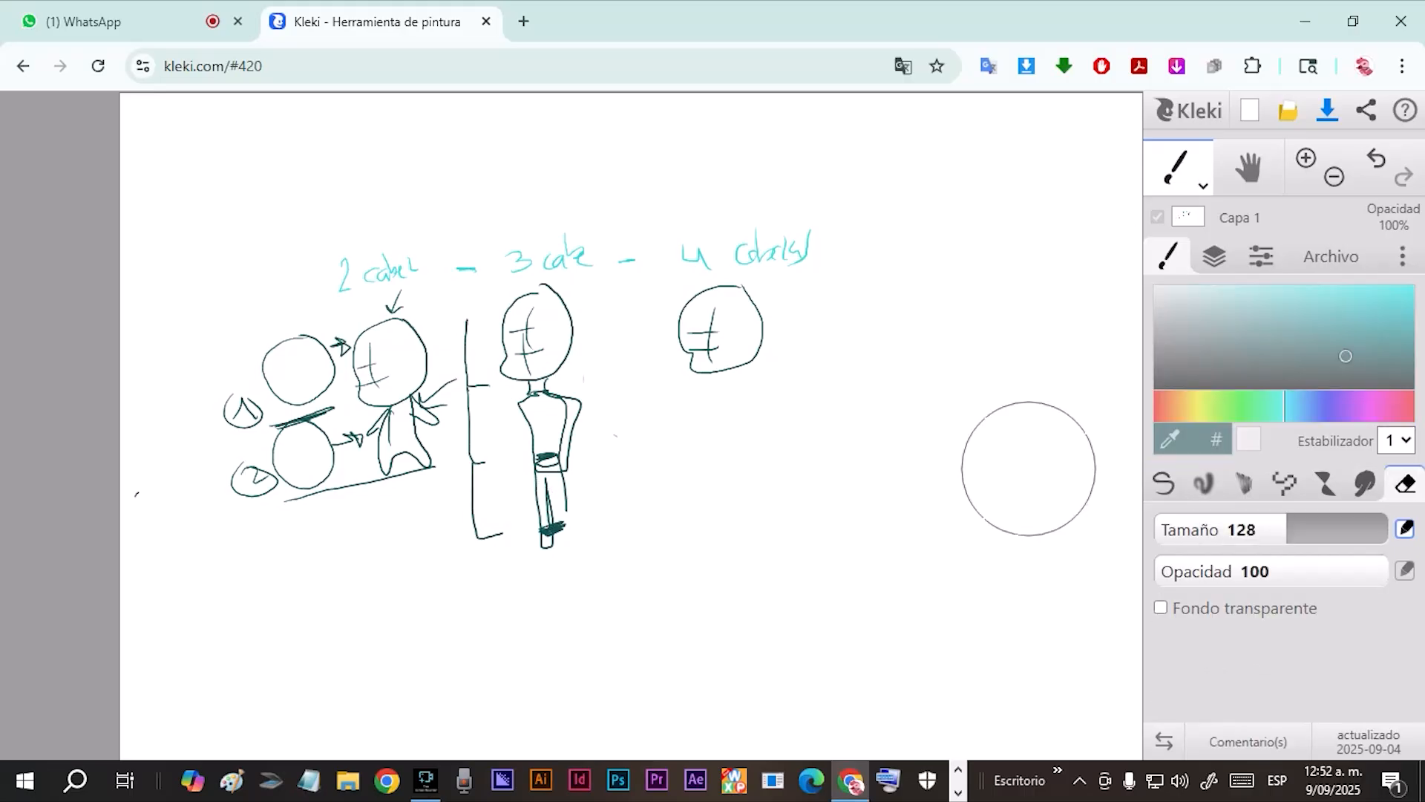
left_click_drag(563, 352, 586, 531)
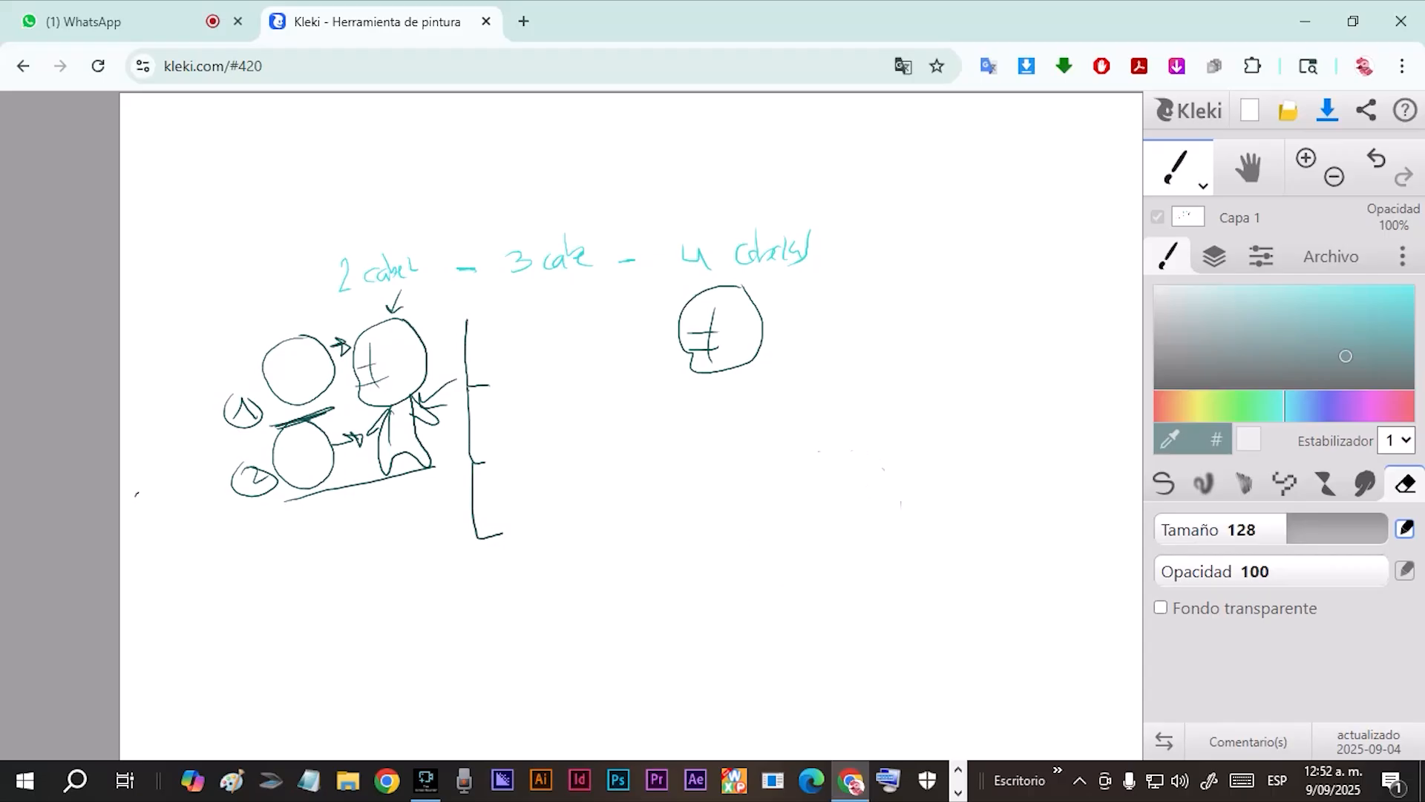
Redraw the middle head with face guidelines and sketch a body with torso, arms and legs below it.
left_click(1163, 483)
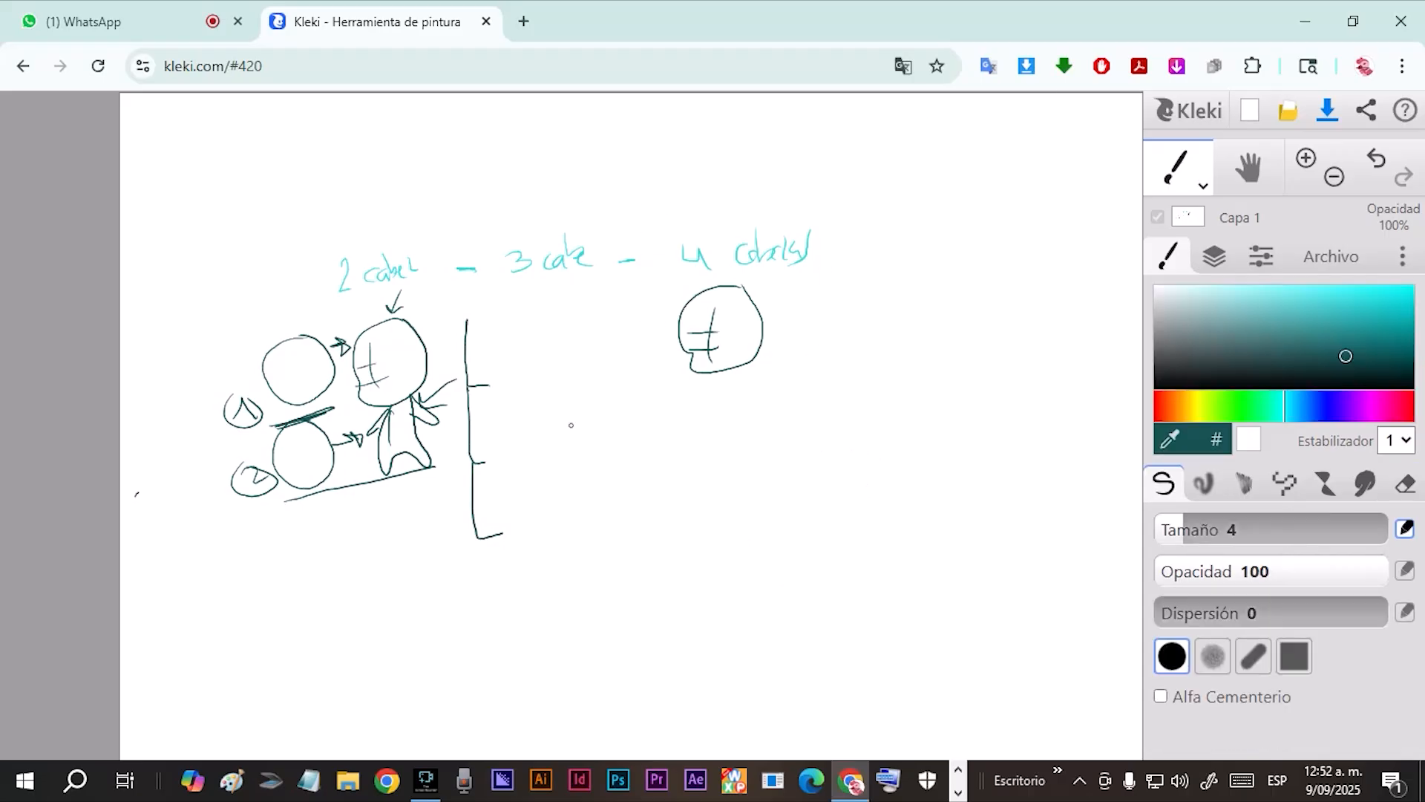
mouse_move(550, 303)
left_mouse_down()
mouse_move(523, 331)
mouse_move(537, 385)
mouse_move(586, 372)
mouse_move(589, 318)
mouse_move(548, 296)
mouse_move(569, 399)
mouse_move(548, 418)
mouse_move(594, 403)
mouse_move(545, 427)
mouse_move(573, 464)
mouse_move(596, 450)
mouse_move(587, 400)
mouse_move(589, 462)
mouse_move(589, 399)
mouse_move(610, 451)
mouse_move(590, 432)
mouse_move(614, 459)
mouse_move(607, 432)
mouse_move(640, 490)
mouse_move(636, 462)
mouse_move(640, 481)
mouse_move(620, 490)
left_mouse_up()
mouse_move(550, 404)
left_mouse_down()
mouse_move(533, 489)
mouse_move(565, 465)
mouse_move(565, 513)
left_mouse_up()
mouse_move(596, 462)
left_mouse_down()
mouse_move(606, 521)
mouse_move(581, 479)
mouse_move(562, 532)
left_mouse_up()
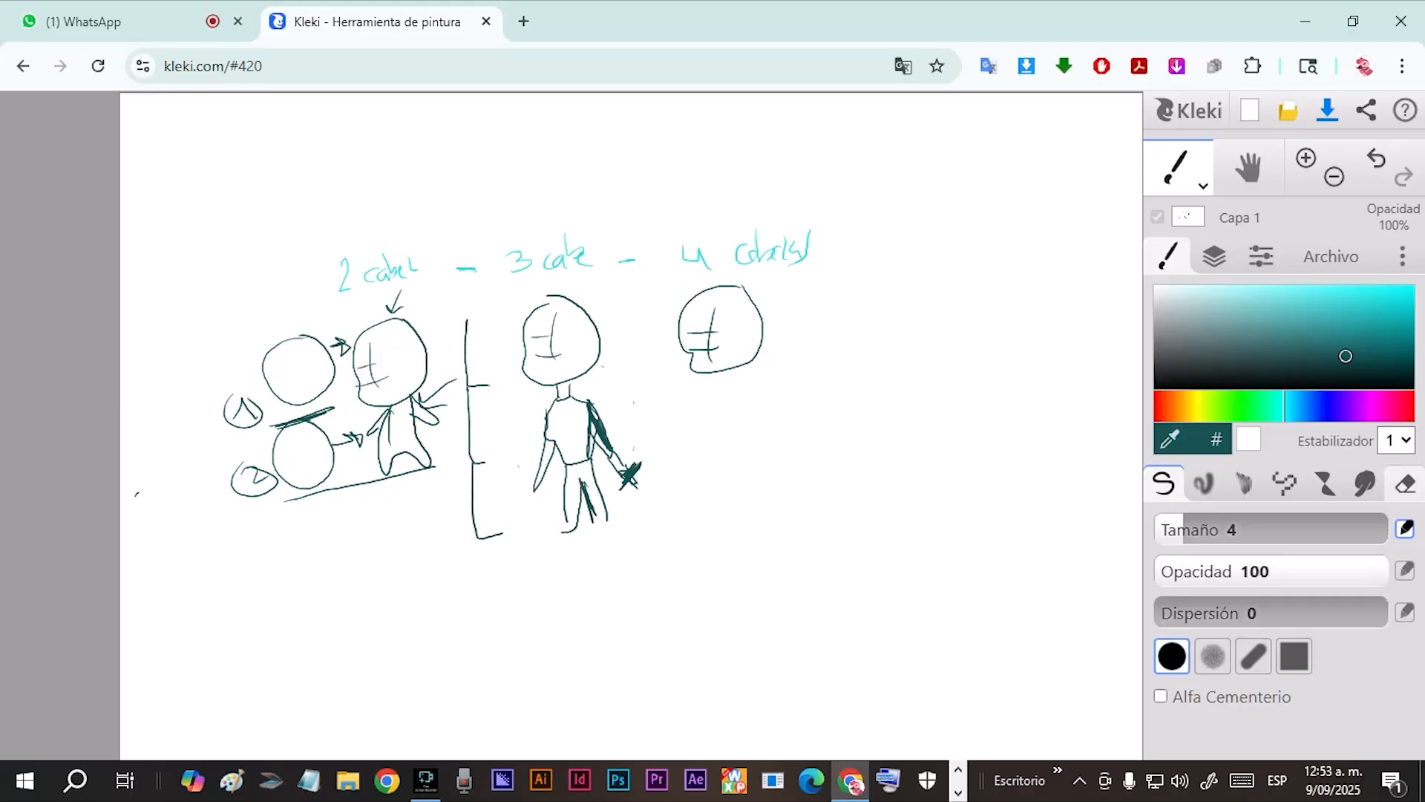
Erase the middle figure's body and redraw it as a simple outline with spread arms and legs.
left_click(1405, 483)
left_click_drag(589, 468, 593, 444)
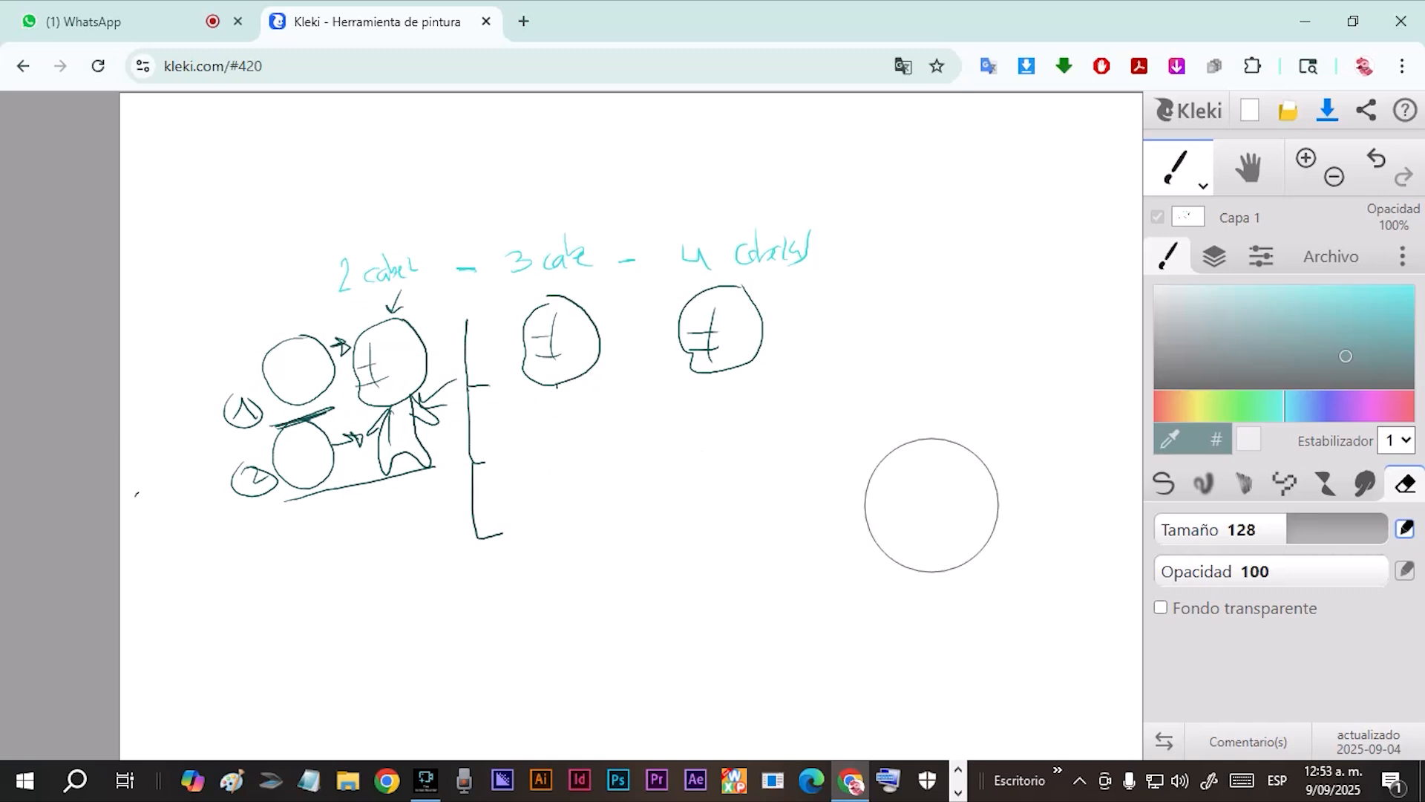
left_click(1164, 483)
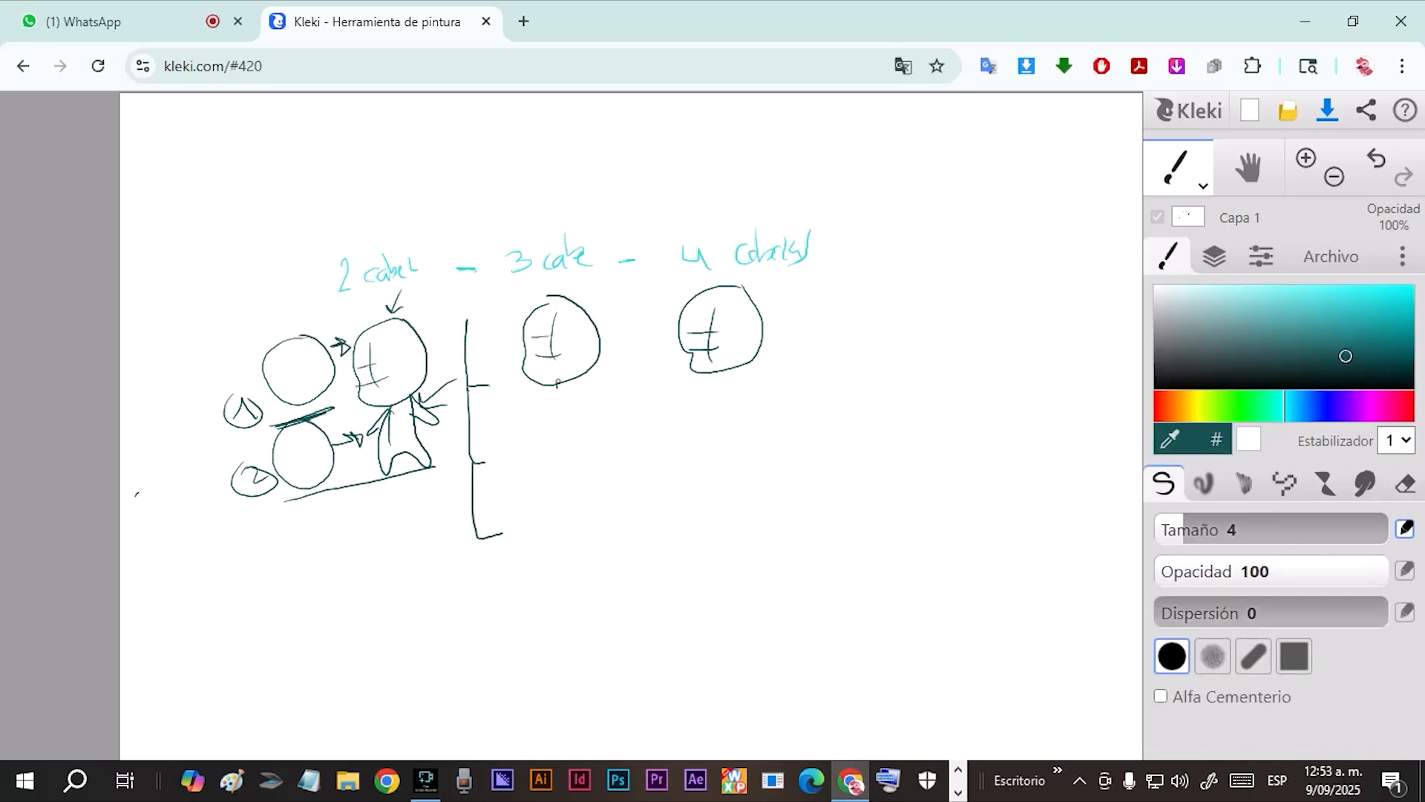
mouse_move(557, 384)
left_mouse_down()
mouse_move(512, 470)
mouse_move(535, 466)
mouse_move(551, 412)
mouse_move(588, 388)
mouse_move(624, 447)
mouse_move(614, 455)
mouse_move(577, 403)
mouse_move(613, 514)
mouse_move(582, 461)
mouse_move(567, 525)
mouse_move(552, 447)
left_mouse_up()
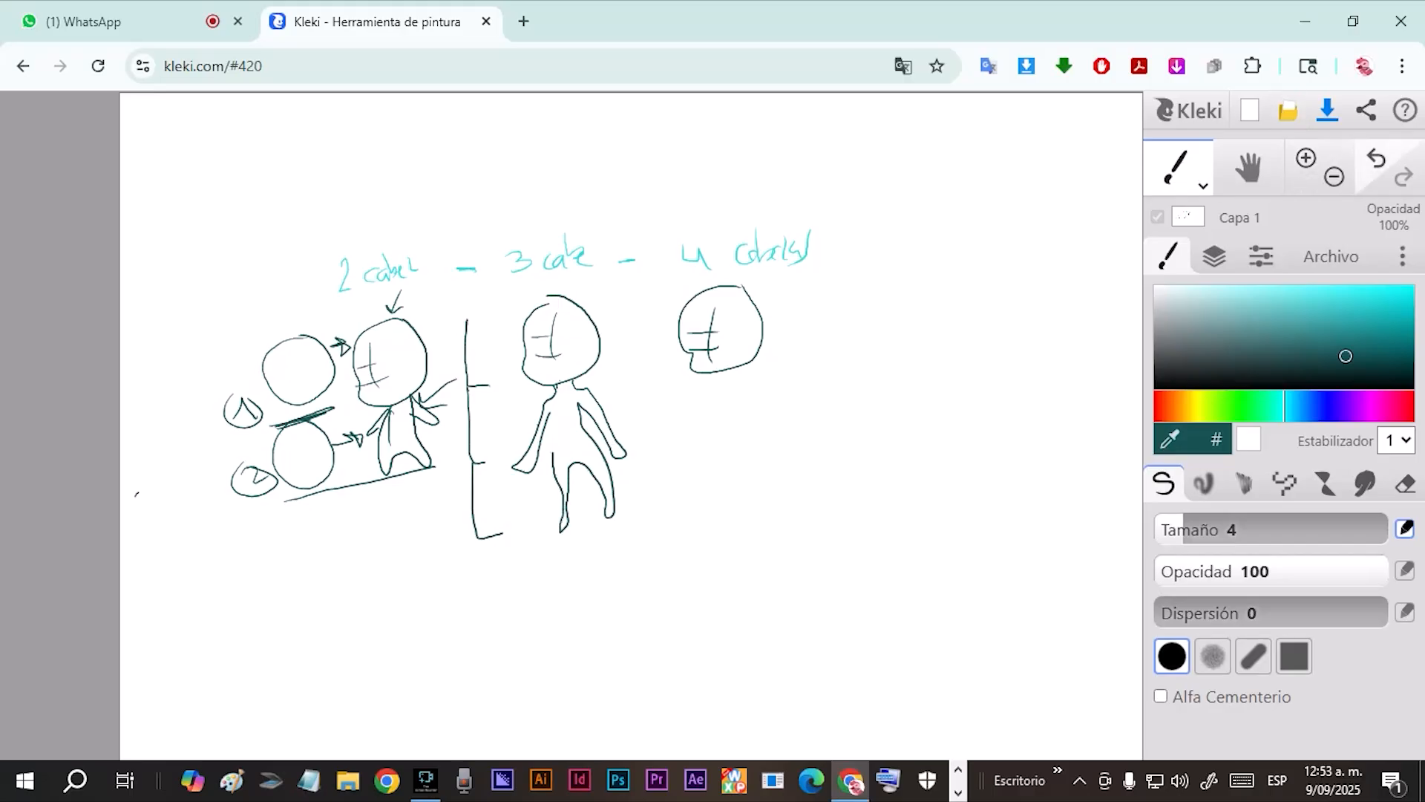
left_click(1377, 159)
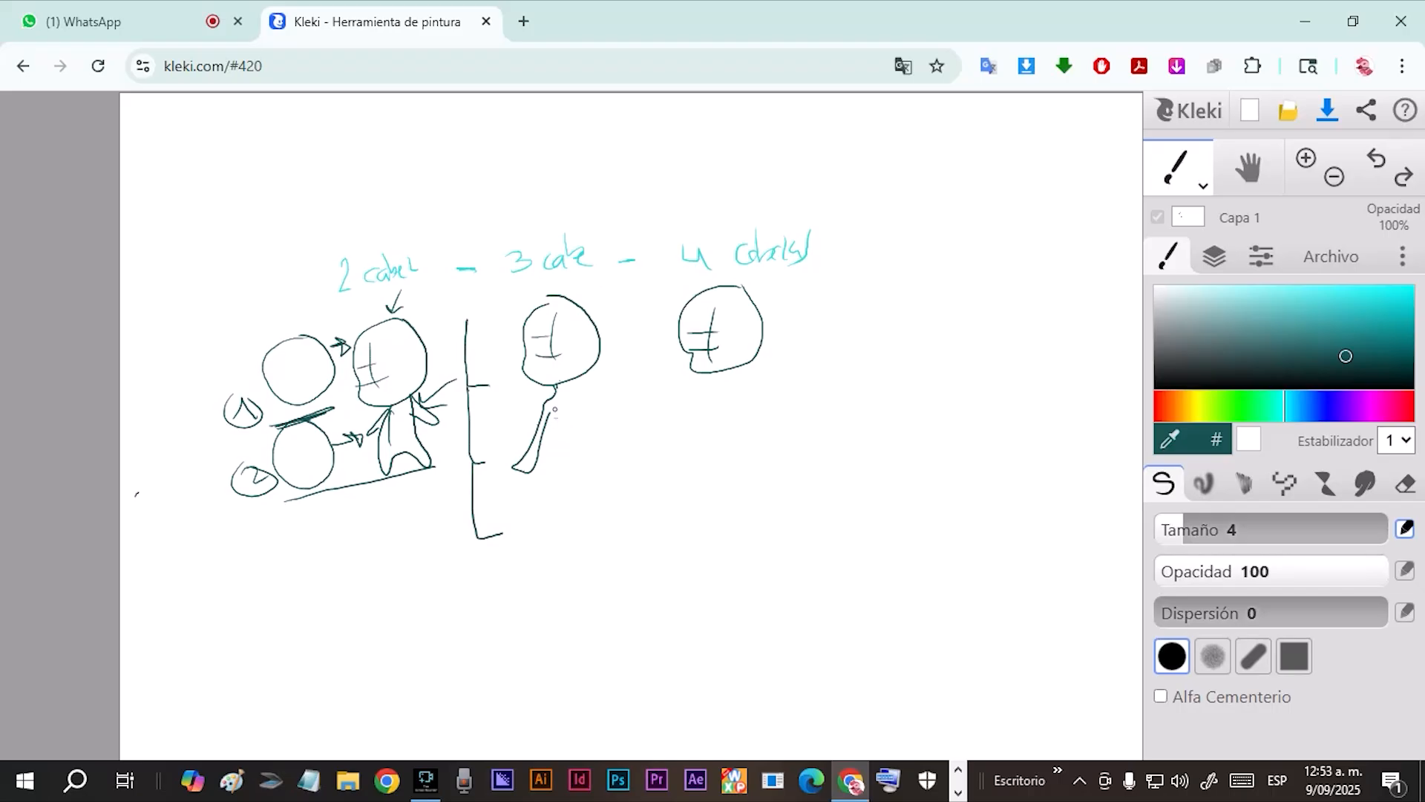
mouse_move(550, 412)
left_mouse_down()
mouse_move(556, 524)
mouse_move(581, 467)
mouse_move(614, 522)
mouse_move(625, 503)
mouse_move(584, 415)
mouse_move(630, 439)
mouse_move(556, 381)
left_mouse_up()
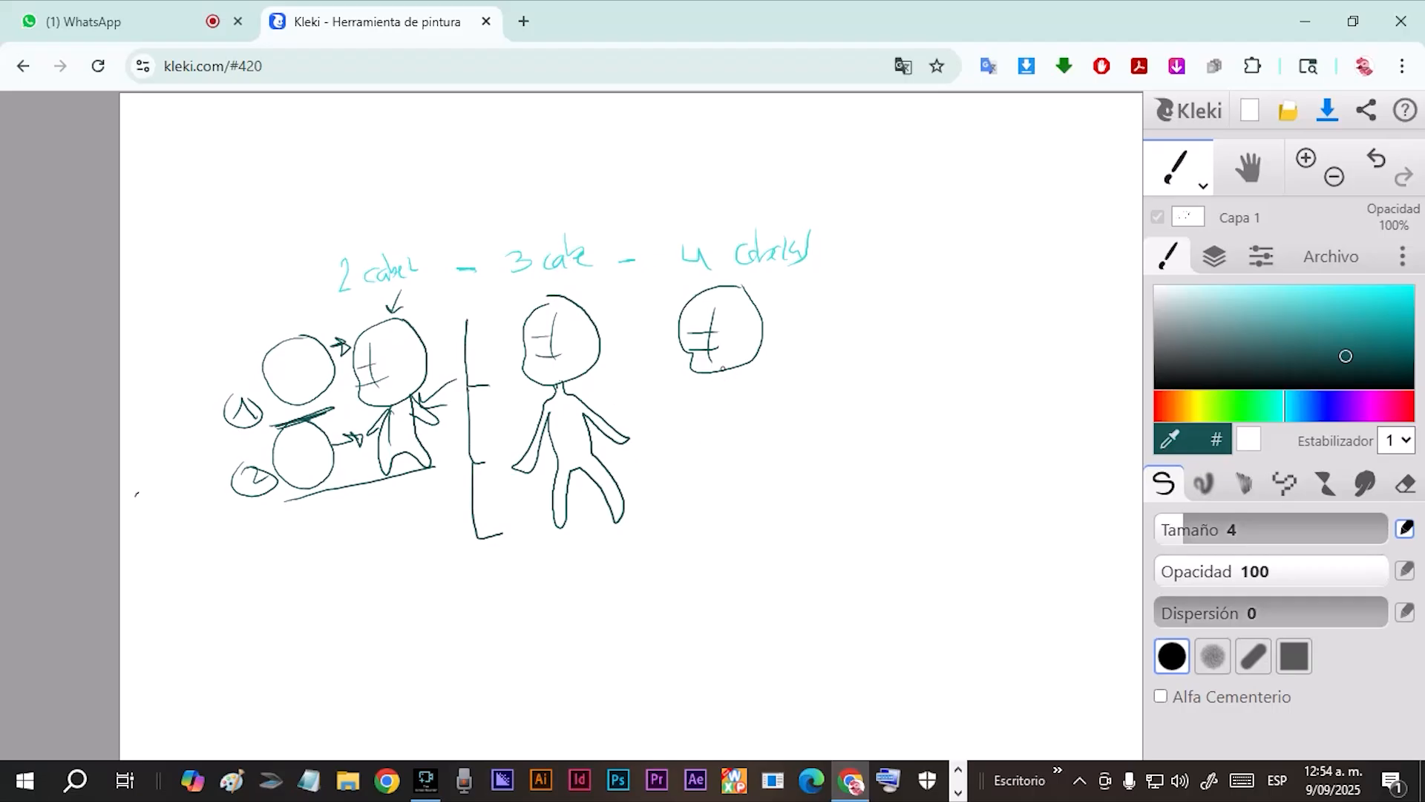
Draw a four-section height scale beside the third head and outline the figure's torso, legs and feet below the head.
mouse_move(646, 307)
left_mouse_down()
mouse_move(657, 375)
mouse_move(686, 378)
mouse_move(698, 454)
mouse_move(674, 469)
mouse_move(706, 506)
mouse_move(721, 569)
left_mouse_up()
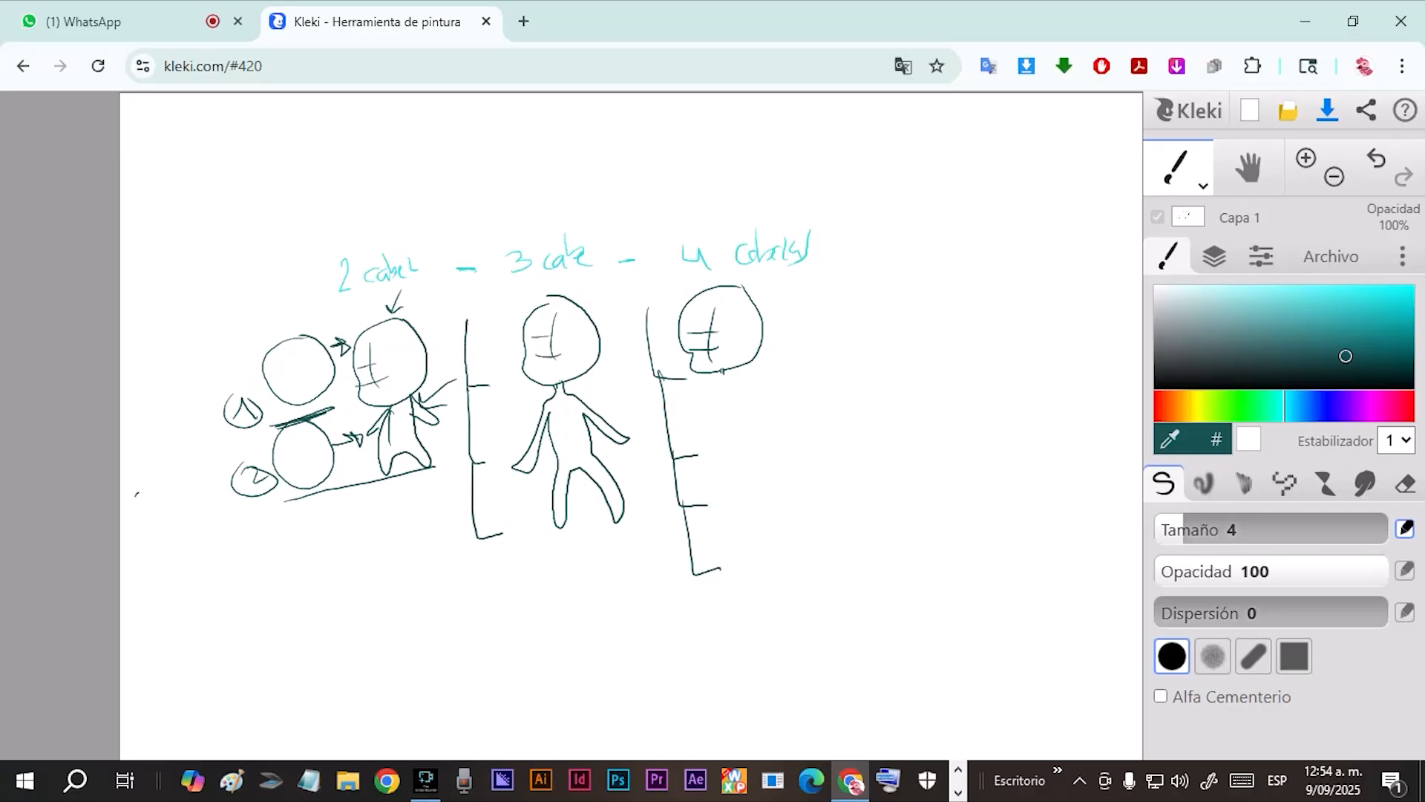
left_click_drag(719, 379, 752, 514)
key("ctrl+z")
mouse_move(724, 369)
left_mouse_down()
mouse_move(717, 408)
mouse_move(739, 488)
mouse_move(782, 562)
left_mouse_up()
left_click_drag(738, 365, 757, 414)
mouse_move(757, 436)
left_mouse_down()
mouse_move(804, 485)
mouse_move(785, 559)
left_mouse_up()
mouse_move(771, 481)
left_mouse_down()
mouse_move(778, 509)
mouse_move(767, 480)
mouse_move(788, 569)
mouse_move(812, 559)
mouse_move(773, 564)
left_mouse_up()
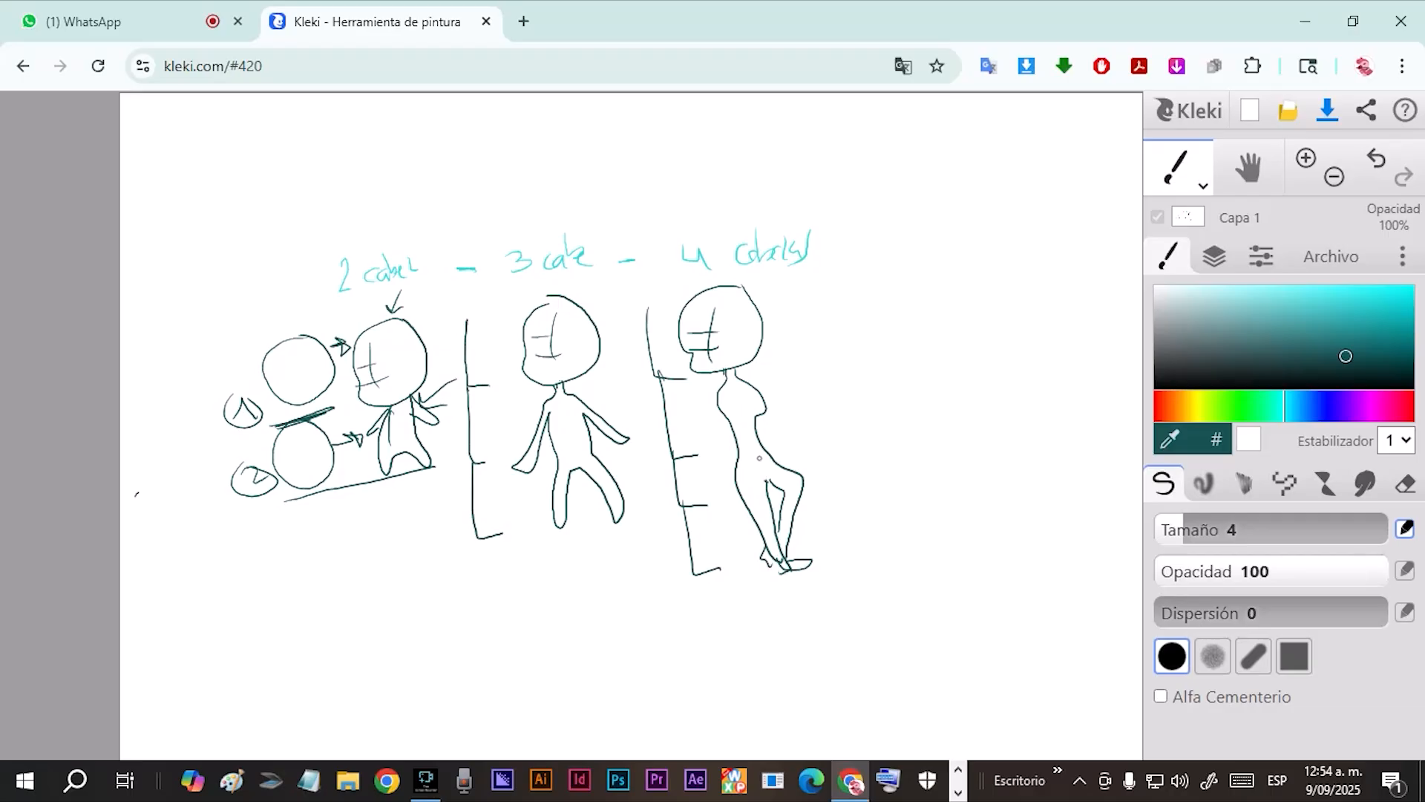
Add a chest circle, a waist line and both arms to the third figure.
mouse_move(783, 442)
left_mouse_down()
mouse_move(763, 454)
mouse_move(770, 422)
mouse_move(746, 387)
mouse_move(764, 393)
mouse_move(711, 430)
mouse_move(717, 479)
left_mouse_up()
mouse_move(724, 410)
left_mouse_down()
mouse_move(726, 512)
mouse_move(728, 486)
left_mouse_up()
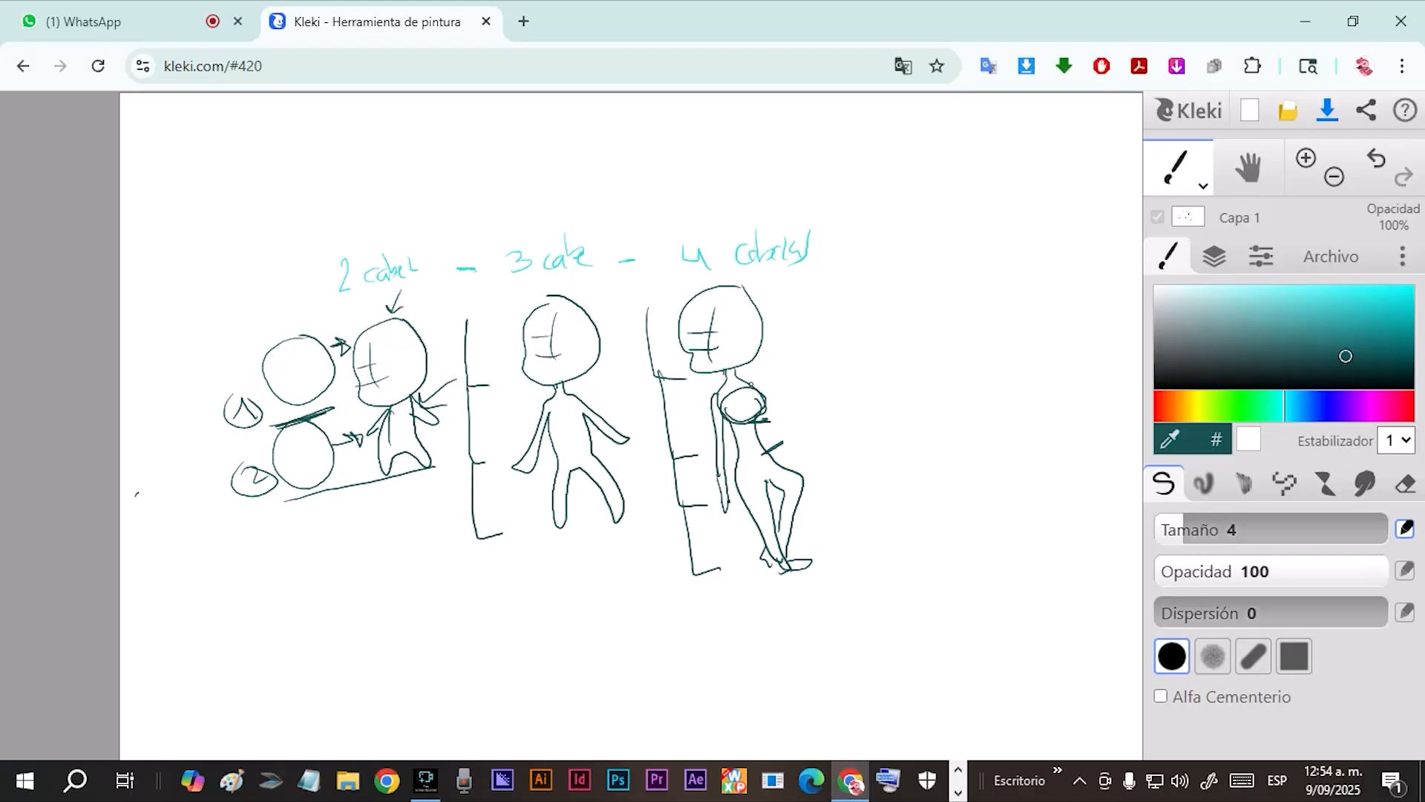
left_click_drag(753, 382, 784, 466)
left_click_drag(761, 408, 779, 470)
Erase the middle figure's body and redraw its neck, shoulders, torso and legs within the three-section scale.
left_click(1405, 484)
left_click_drag(571, 476, 565, 444)
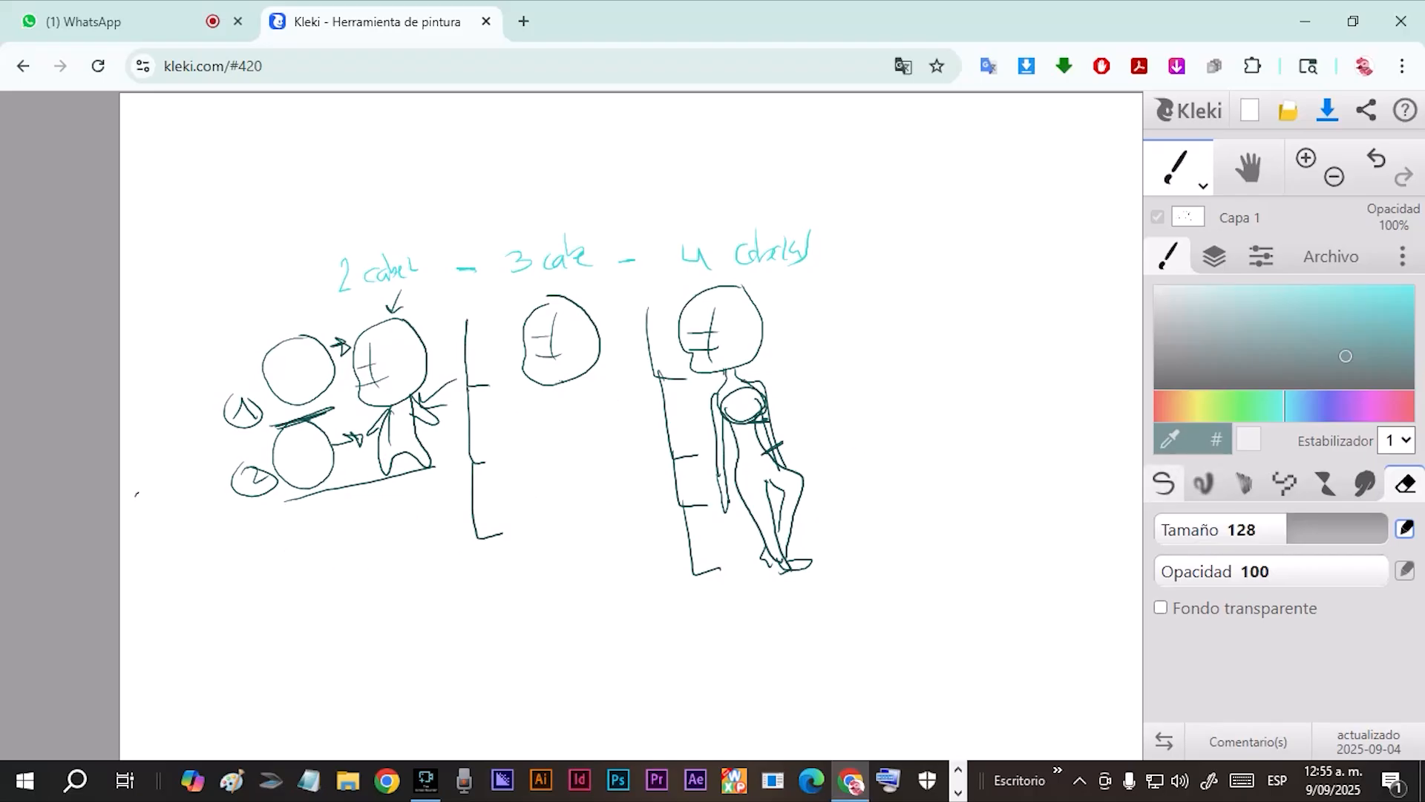
key("b")
mouse_move(560, 380)
left_mouse_down()
mouse_move(604, 402)
mouse_move(613, 469)
left_mouse_up()
mouse_move(562, 388)
left_mouse_down()
mouse_move(542, 435)
mouse_move(547, 467)
left_mouse_up()
left_click_drag(561, 409, 571, 460)
mouse_move(590, 412)
left_mouse_down()
mouse_move(594, 454)
mouse_move(568, 460)
mouse_move(572, 487)
left_mouse_up()
left_click_drag(591, 440, 609, 529)
left_click_drag(571, 479, 609, 541)
left_click_drag(589, 492, 598, 535)
Draw an arrow toward the third figure's lower legs and complete both arms of the middle figure.
mouse_move(703, 543)
left_mouse_down()
mouse_move(737, 523)
mouse_move(731, 542)
left_mouse_up()
left_click_drag(555, 434, 545, 480)
left_click_drag(588, 417, 613, 471)
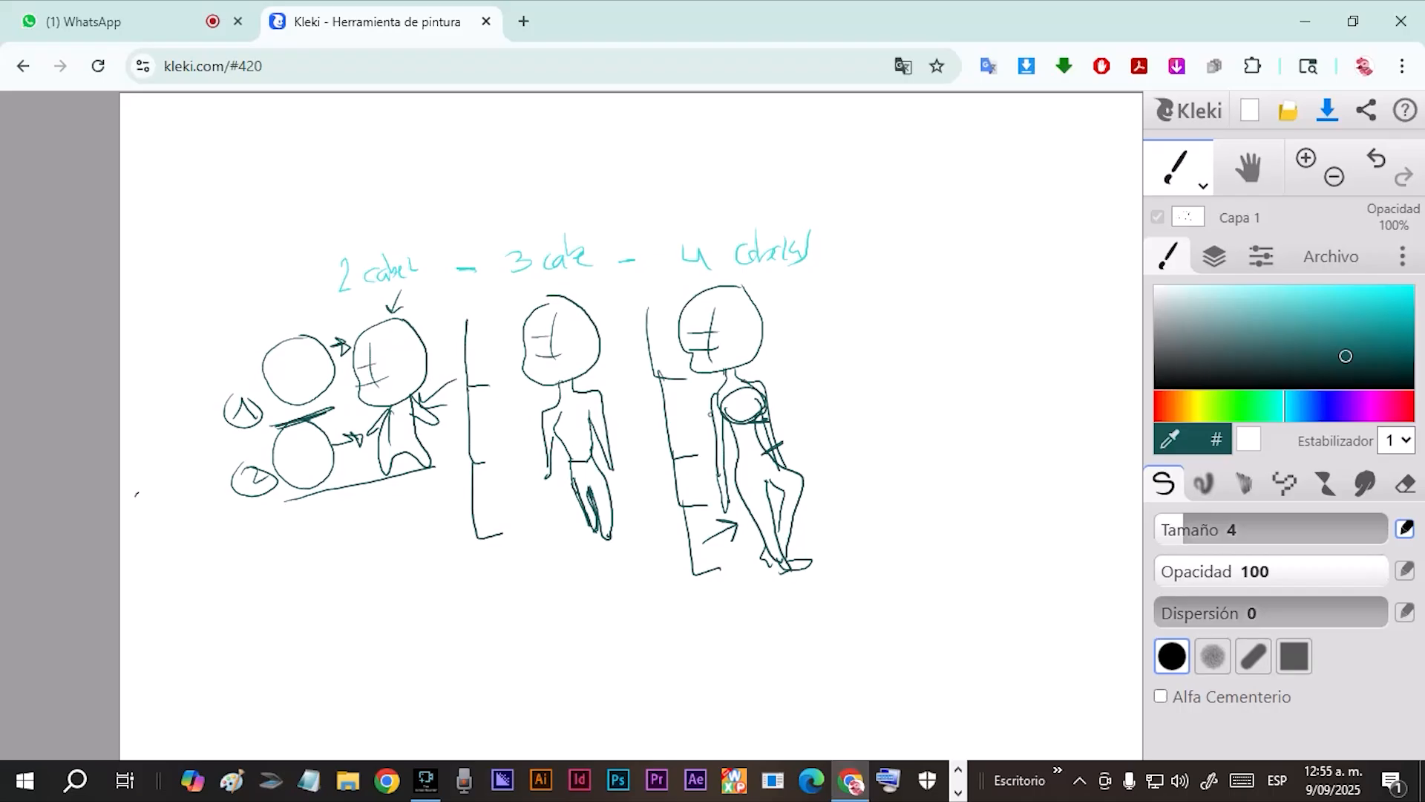
left_click(1215, 256)
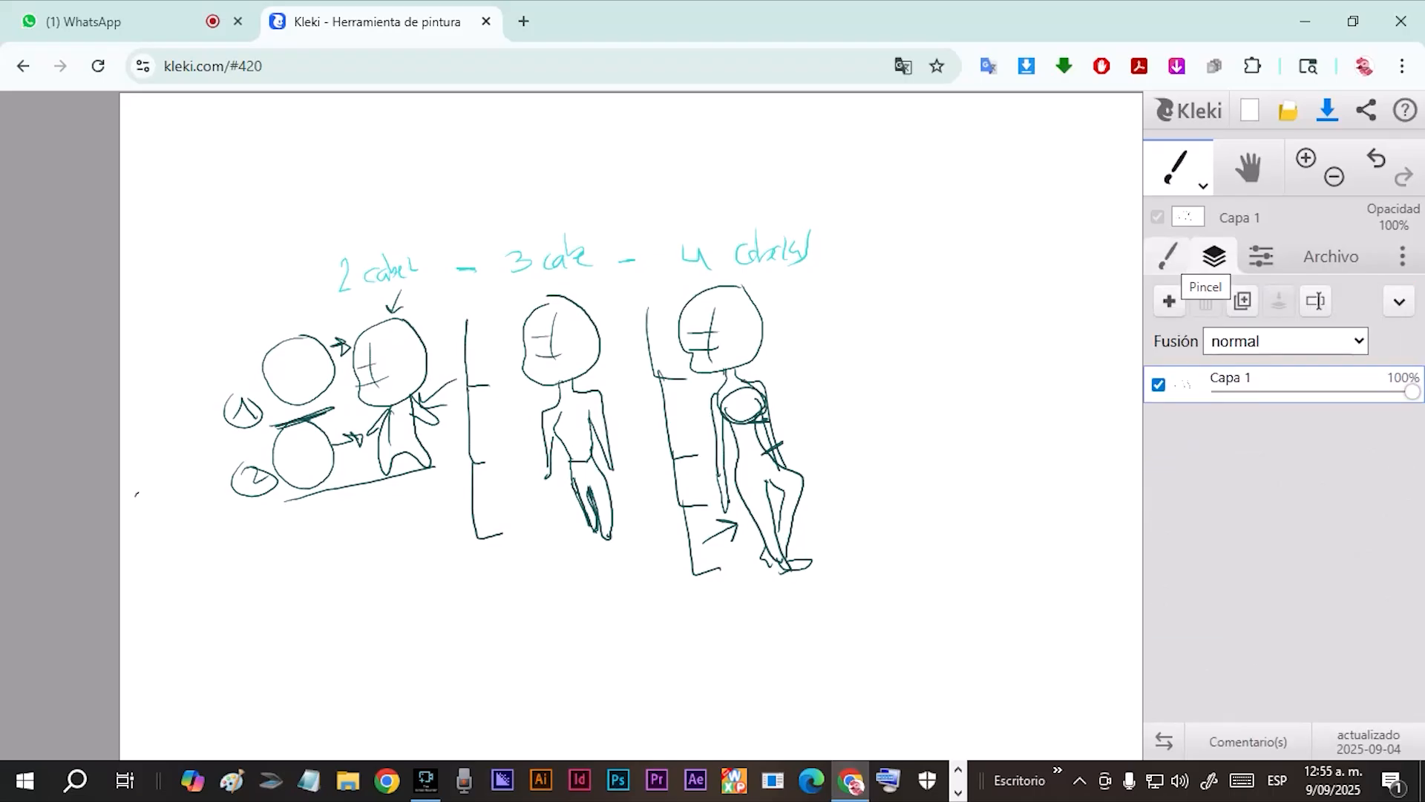
left_click(1167, 256)
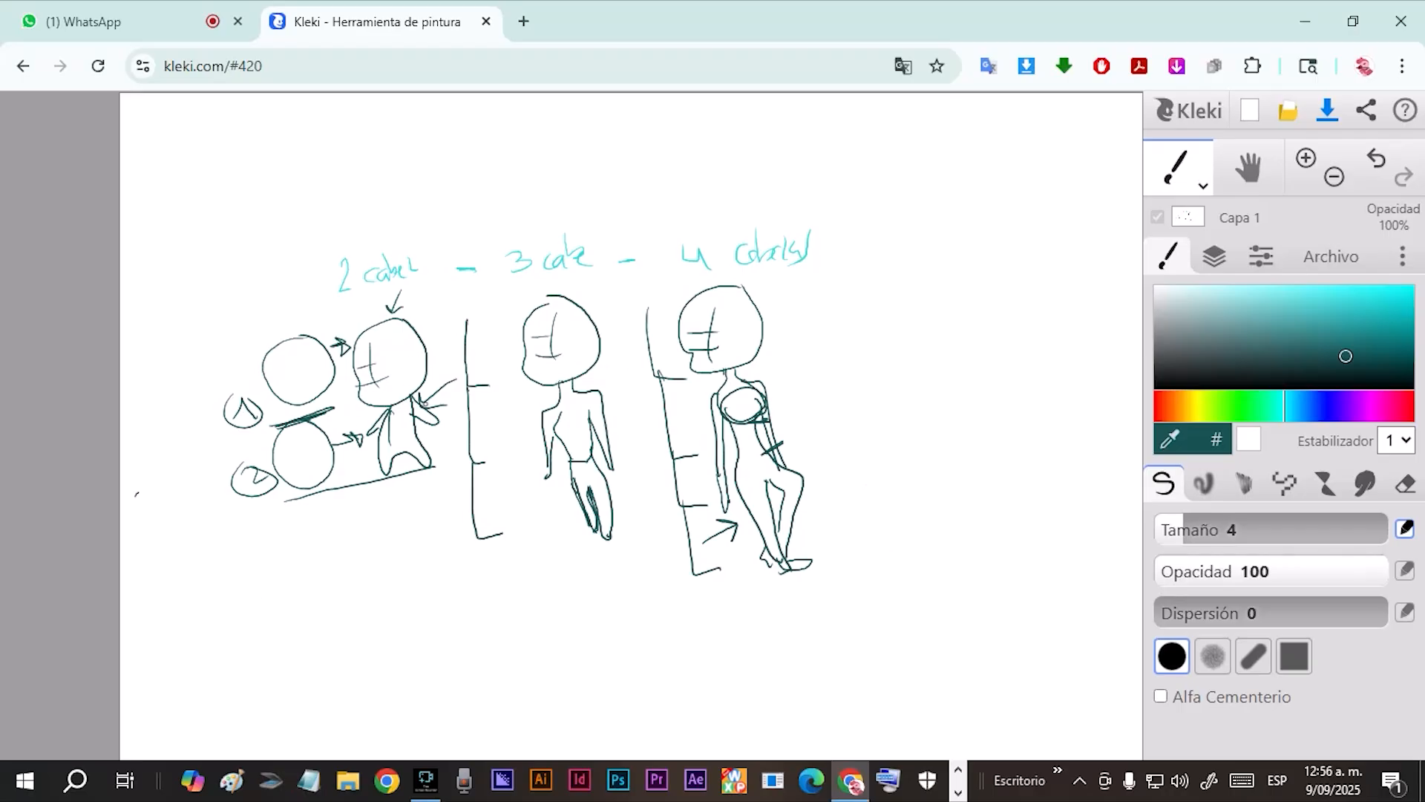
scroll(136, 494, "down", 2)
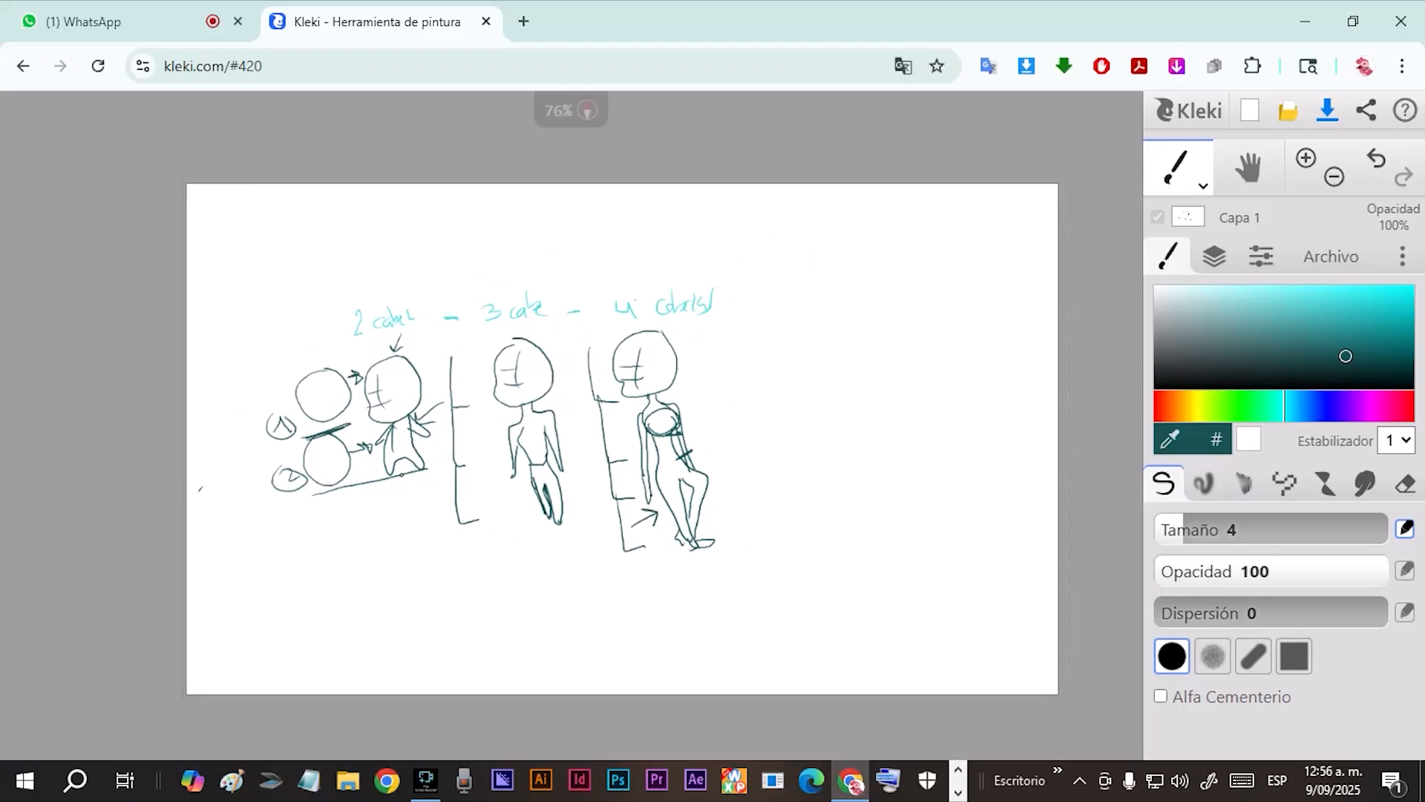
scroll(137, 494, "up", 2)
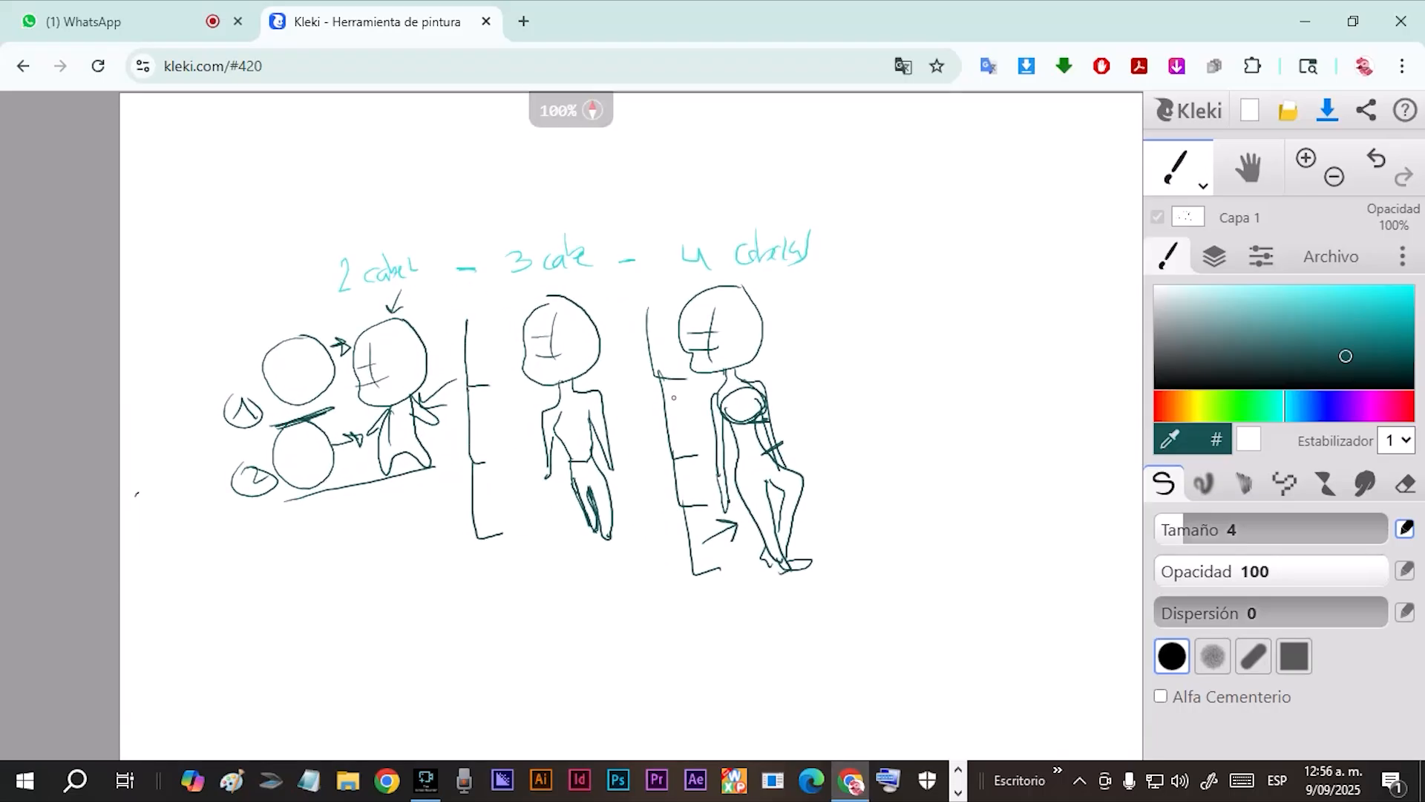
Draw a circled 1 near the upper right of the drawing and a tilted head below it with face guides and a chin.
mouse_move(896, 247)
left_mouse_down()
mouse_move(913, 221)
mouse_move(925, 249)
mouse_move(937, 241)
left_mouse_up()
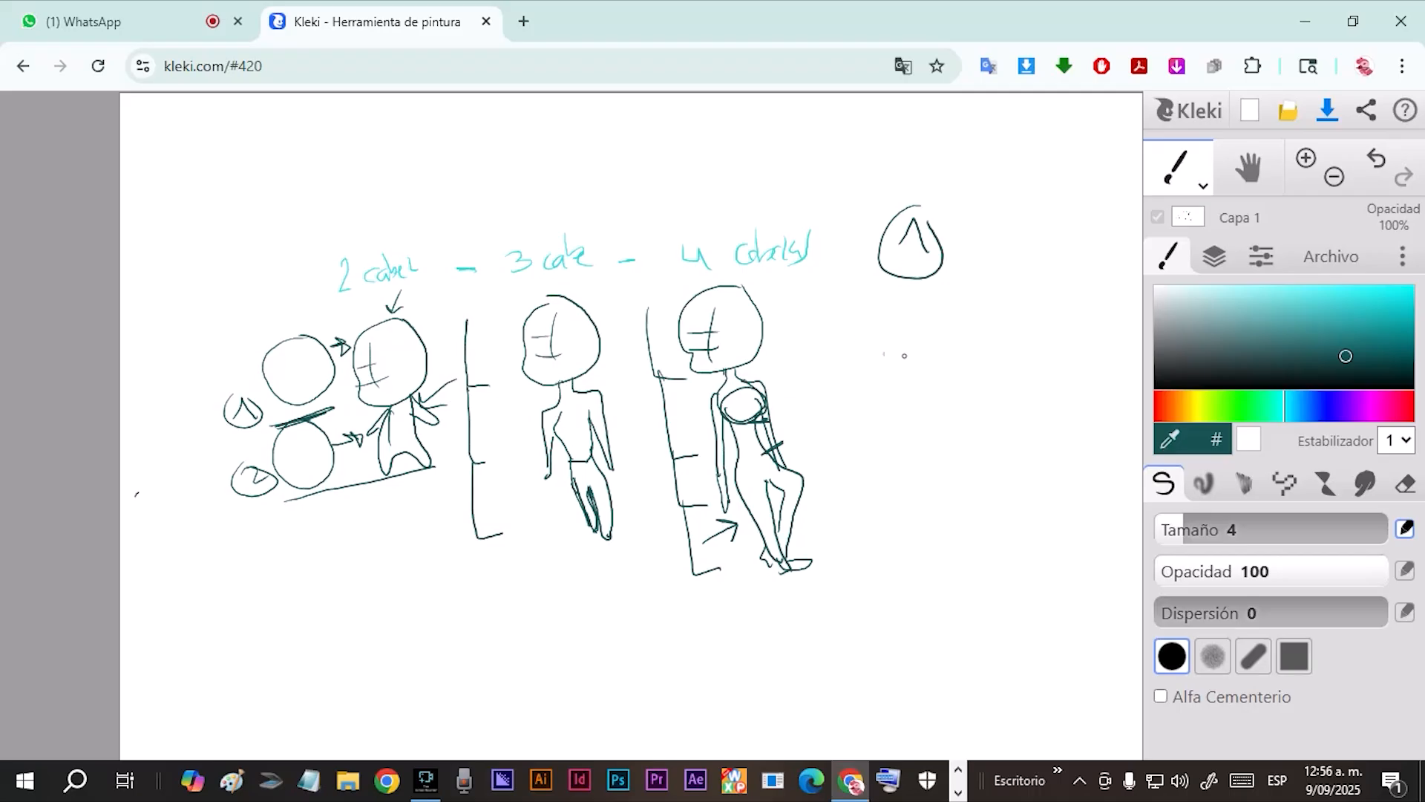
mouse_move(950, 299)
left_mouse_down()
mouse_move(906, 360)
mouse_move(868, 324)
mouse_move(827, 339)
mouse_move(803, 382)
mouse_move(823, 425)
mouse_move(859, 442)
mouse_move(888, 428)
mouse_move(898, 332)
left_mouse_up()
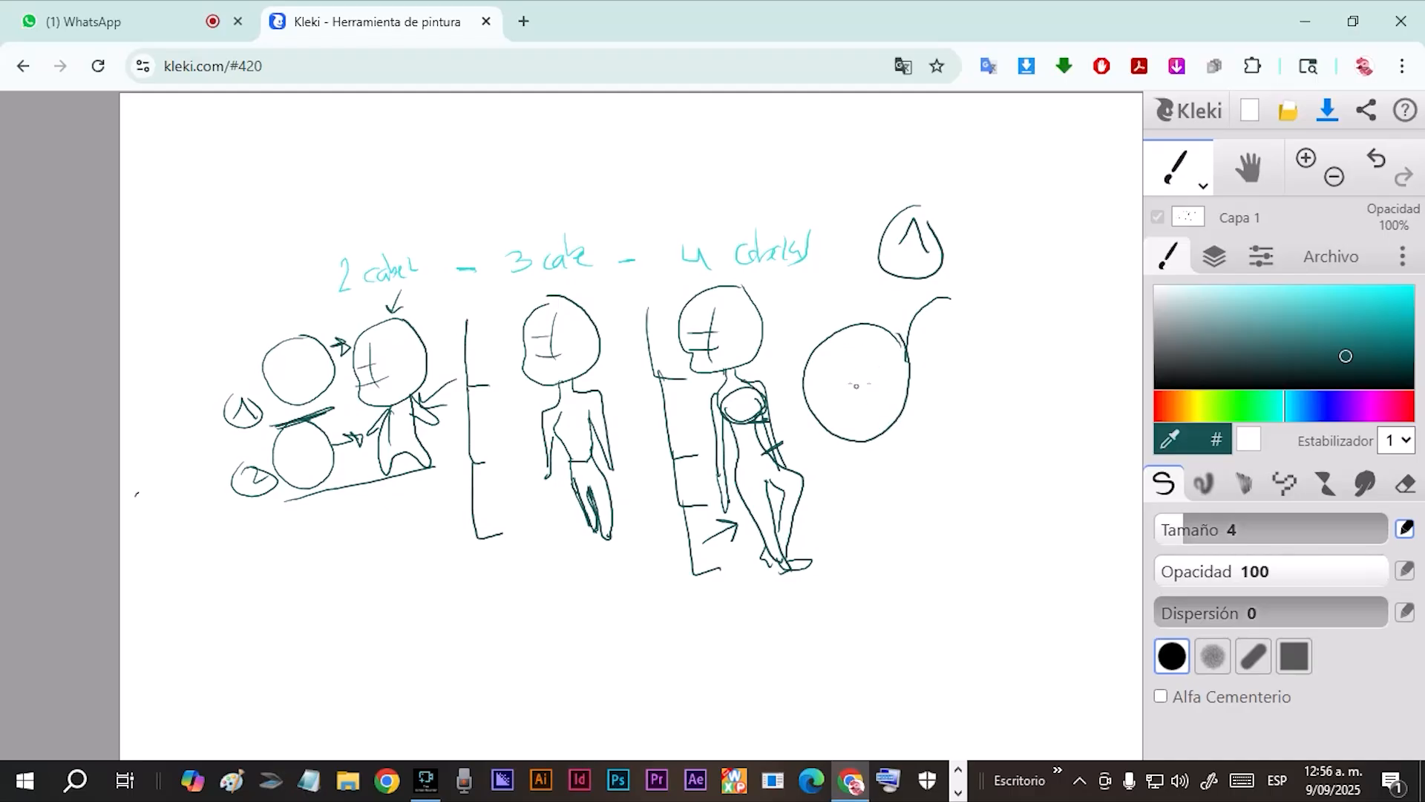
mouse_move(853, 335)
left_mouse_down()
mouse_move(863, 413)
mouse_move(884, 390)
mouse_move(867, 363)
left_mouse_up()
mouse_move(866, 443)
left_mouse_down()
mouse_move(866, 457)
mouse_move(888, 458)
mouse_move(906, 444)
mouse_move(896, 426)
left_mouse_up()
Draw a second large head with face guides and a tiny body, plus a curved panel shape between the two heads.
mouse_move(1026, 265)
left_mouse_down()
mouse_move(982, 274)
mouse_move(970, 336)
mouse_move(983, 367)
mouse_move(1056, 369)
mouse_move(1079, 321)
mouse_move(1056, 264)
mouse_move(1023, 256)
mouse_move(1015, 351)
mouse_move(1024, 316)
left_mouse_up()
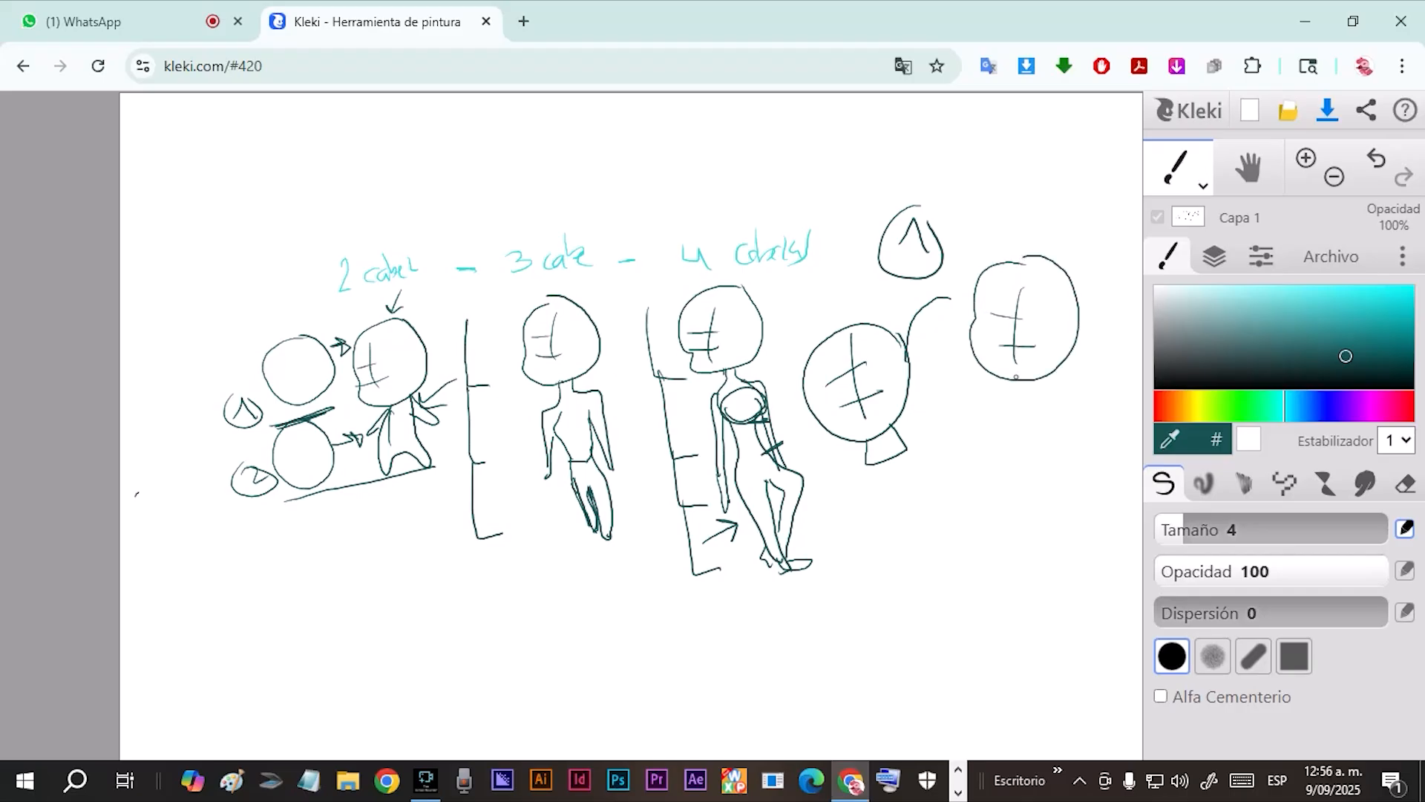
mouse_move(1013, 381)
left_mouse_down()
mouse_move(1007, 398)
mouse_move(1029, 413)
mouse_move(1055, 379)
mouse_move(1017, 421)
mouse_move(1029, 411)
mouse_move(1047, 425)
mouse_move(1060, 383)
mouse_move(1069, 391)
mouse_move(992, 406)
mouse_move(1017, 395)
left_mouse_up()
mouse_move(964, 275)
left_mouse_down()
mouse_move(948, 362)
mouse_move(968, 430)
mouse_move(915, 454)
mouse_move(884, 376)
mouse_move(881, 307)
mouse_move(962, 276)
left_mouse_up()
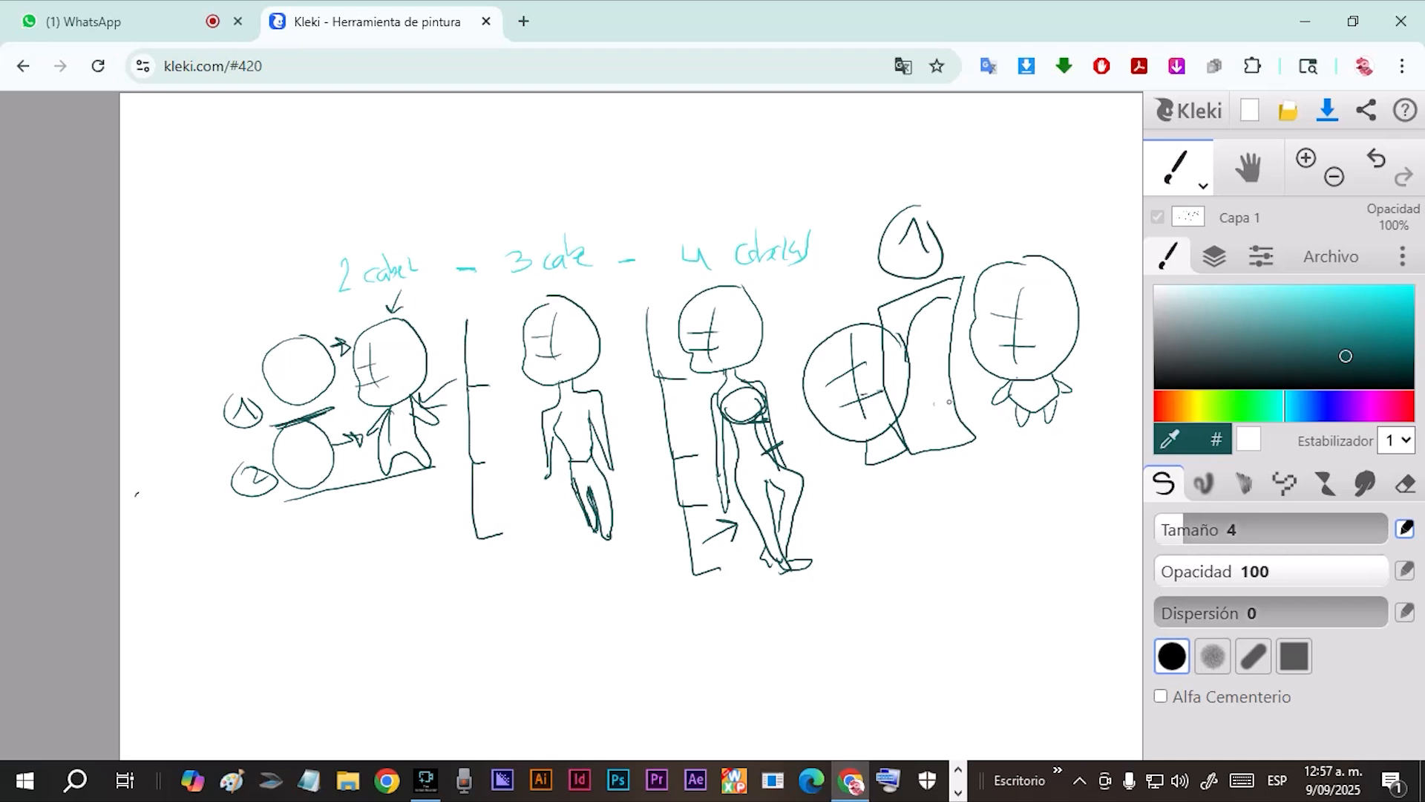
Retrace the tilted head with overlapping circles and strokes, and scribble dark purple shading inside it.
mouse_move(830, 413)
left_mouse_down()
mouse_move(865, 454)
mouse_move(916, 364)
mouse_move(821, 394)
mouse_move(883, 441)
mouse_move(819, 397)
mouse_move(853, 326)
mouse_move(889, 450)
mouse_move(921, 392)
left_mouse_up()
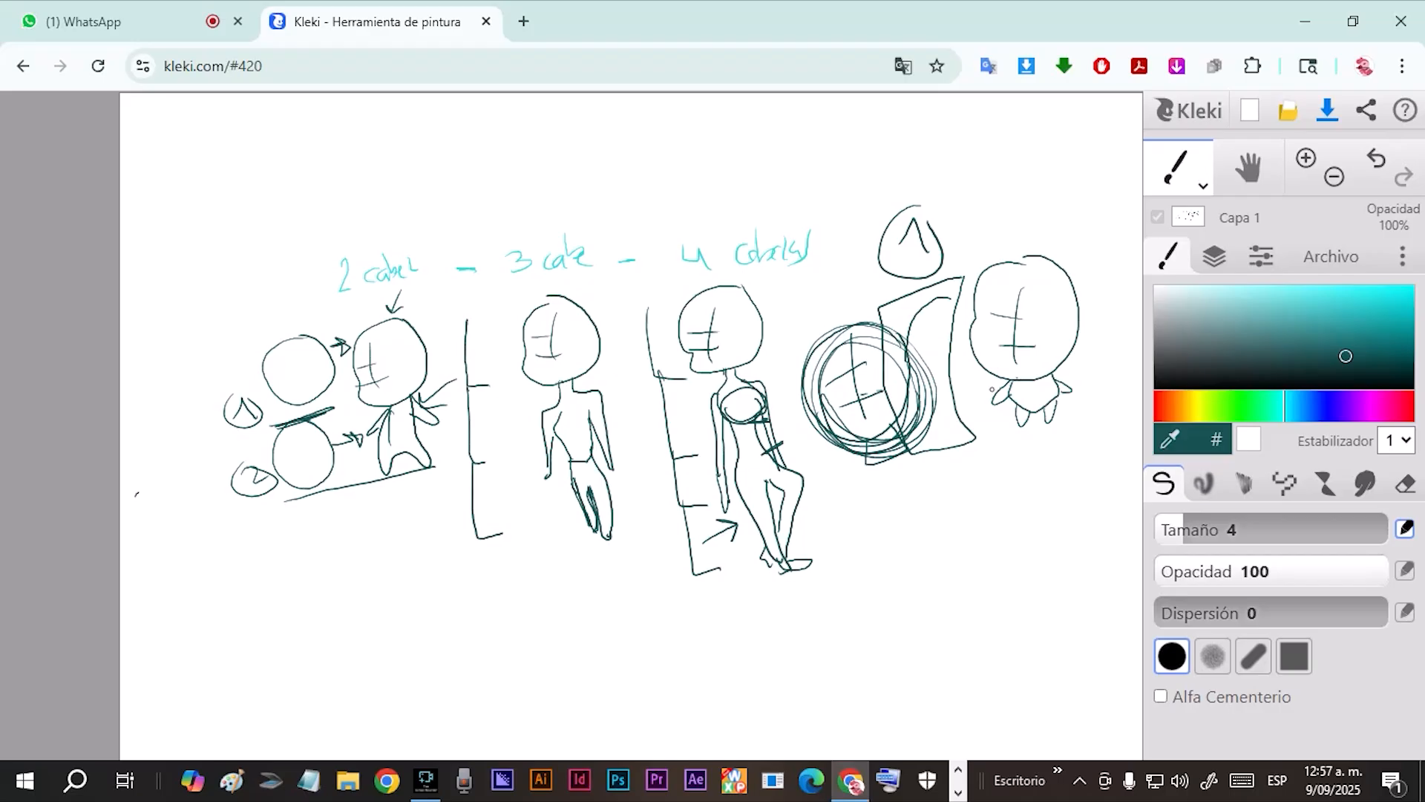
mouse_move(972, 325)
left_mouse_down()
mouse_move(982, 286)
mouse_move(1006, 271)
mouse_move(1052, 272)
mouse_move(1070, 305)
mouse_move(1056, 370)
mouse_move(856, 433)
left_mouse_up()
mouse_move(942, 391)
left_mouse_down()
mouse_move(817, 451)
mouse_move(905, 476)
left_mouse_up()
mouse_move(934, 414)
left_mouse_down()
mouse_move(934, 454)
mouse_move(889, 469)
mouse_move(924, 479)
mouse_move(919, 467)
left_mouse_up()
mouse_move(843, 397)
left_mouse_down()
mouse_move(857, 426)
mouse_move(820, 334)
mouse_move(854, 333)
mouse_move(884, 397)
mouse_move(850, 323)
mouse_move(842, 350)
mouse_move(865, 343)
mouse_move(879, 412)
mouse_move(891, 363)
mouse_move(838, 410)
mouse_move(818, 390)
mouse_move(905, 382)
mouse_move(895, 446)
mouse_move(861, 441)
mouse_move(913, 431)
mouse_move(942, 444)
left_mouse_up()
left_click(1346, 406)
left_click(1369, 407)
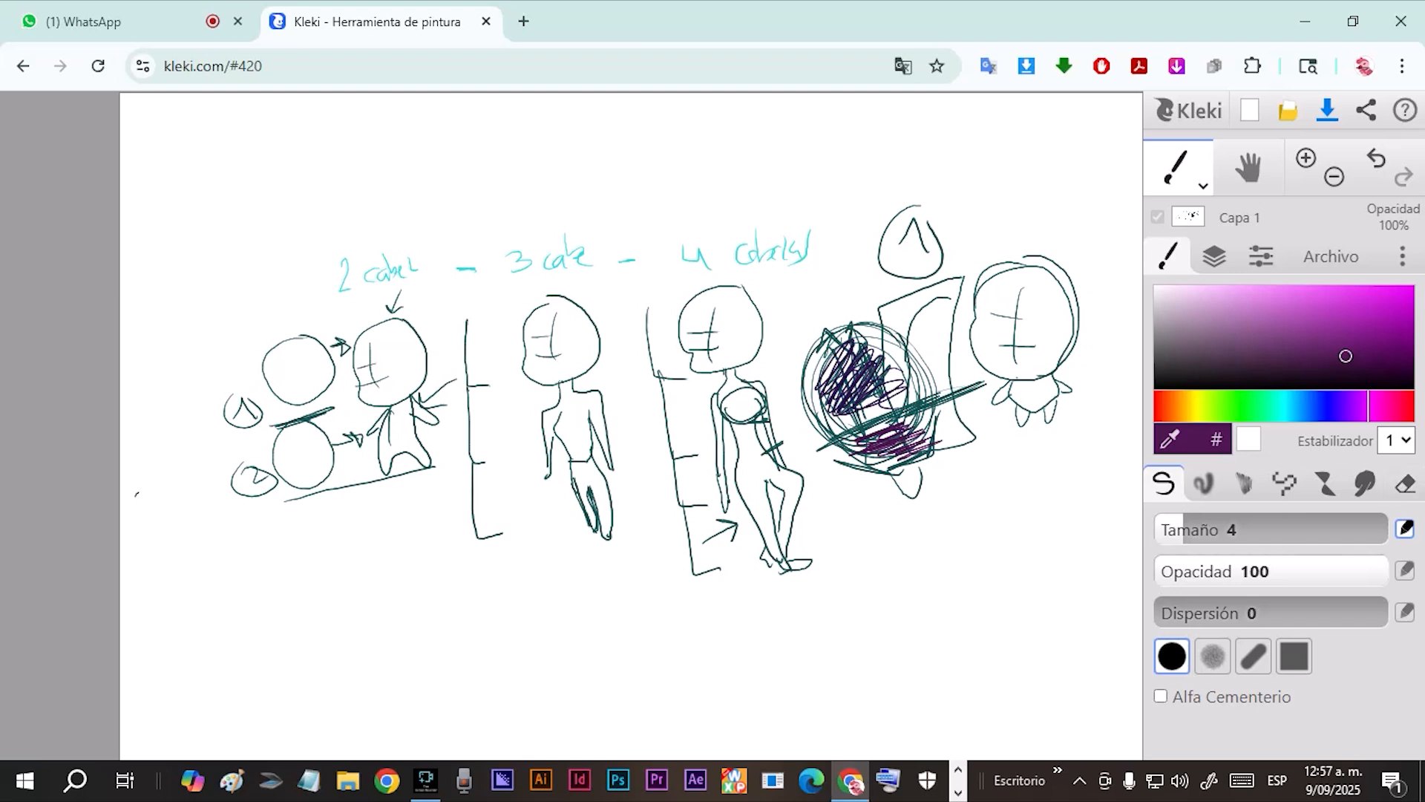
Erase the whole canvas with the size 128 eraser and return to the size 4 pen in bright magenta.
left_click(1406, 483)
mouse_move(858, 452)
left_mouse_down()
mouse_move(712, 440)
mouse_move(442, 466)
mouse_move(427, 399)
mouse_move(223, 392)
mouse_move(331, 476)
mouse_move(305, 438)
mouse_move(435, 347)
mouse_move(725, 332)
mouse_move(859, 467)
mouse_move(1003, 460)
mouse_move(901, 376)
left_mouse_up()
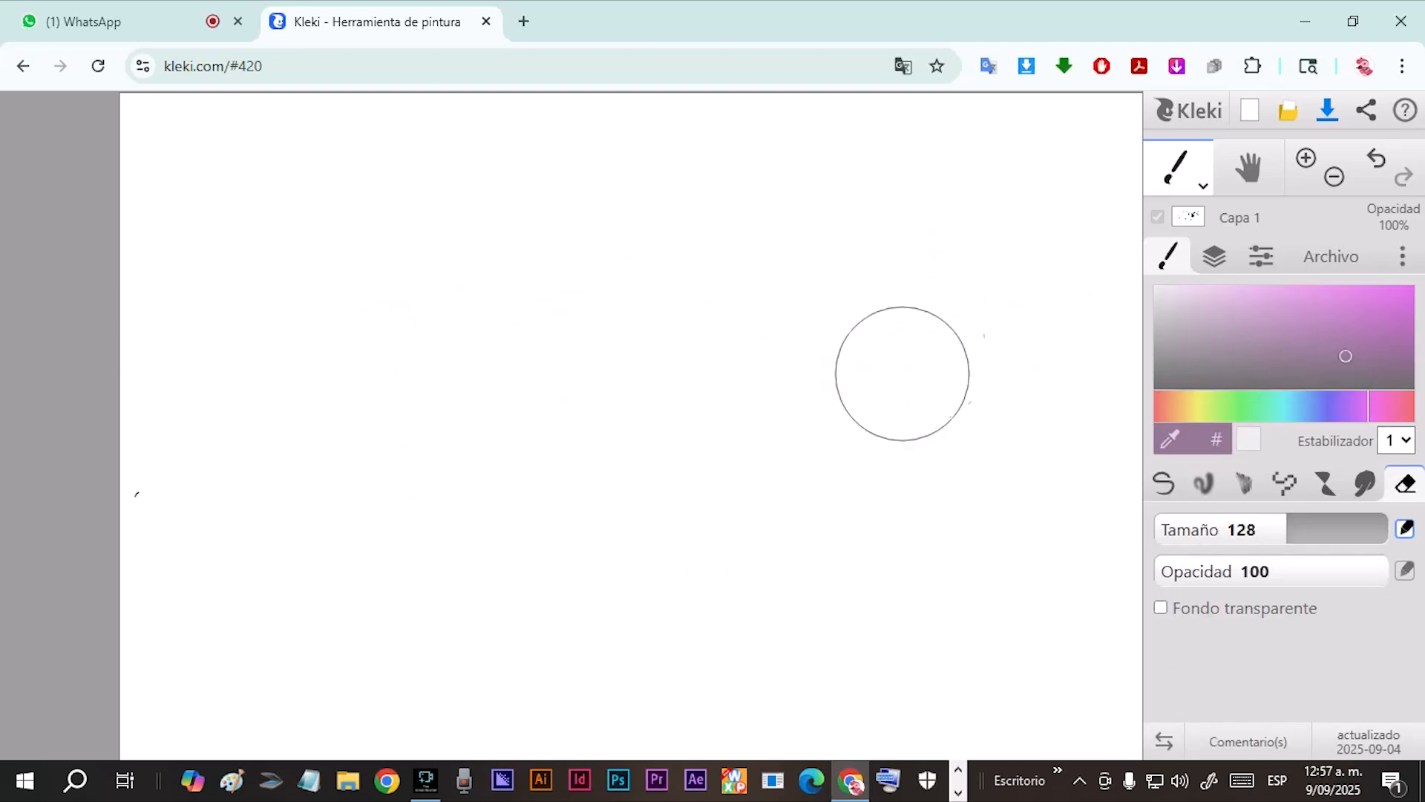
left_click(1164, 483)
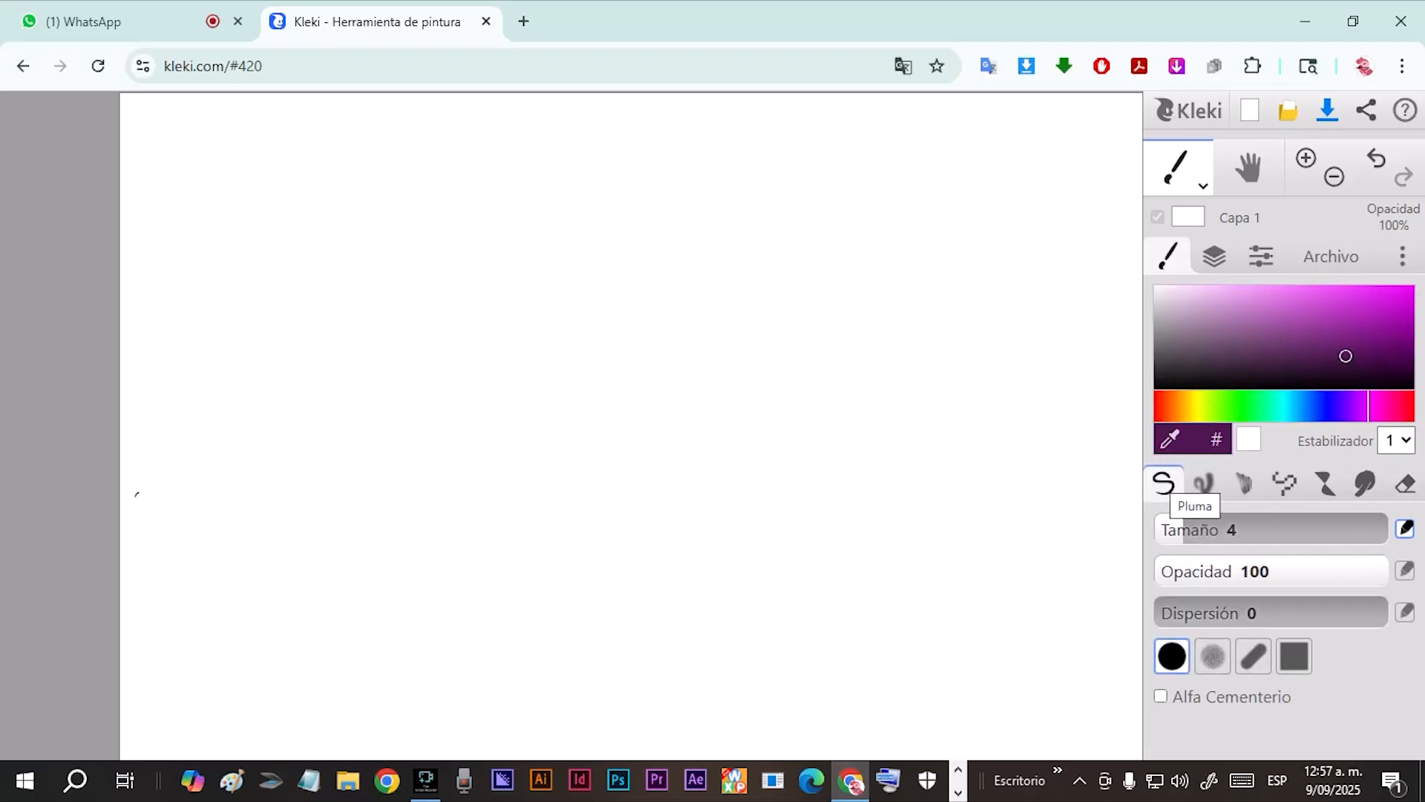
left_click(1391, 294)
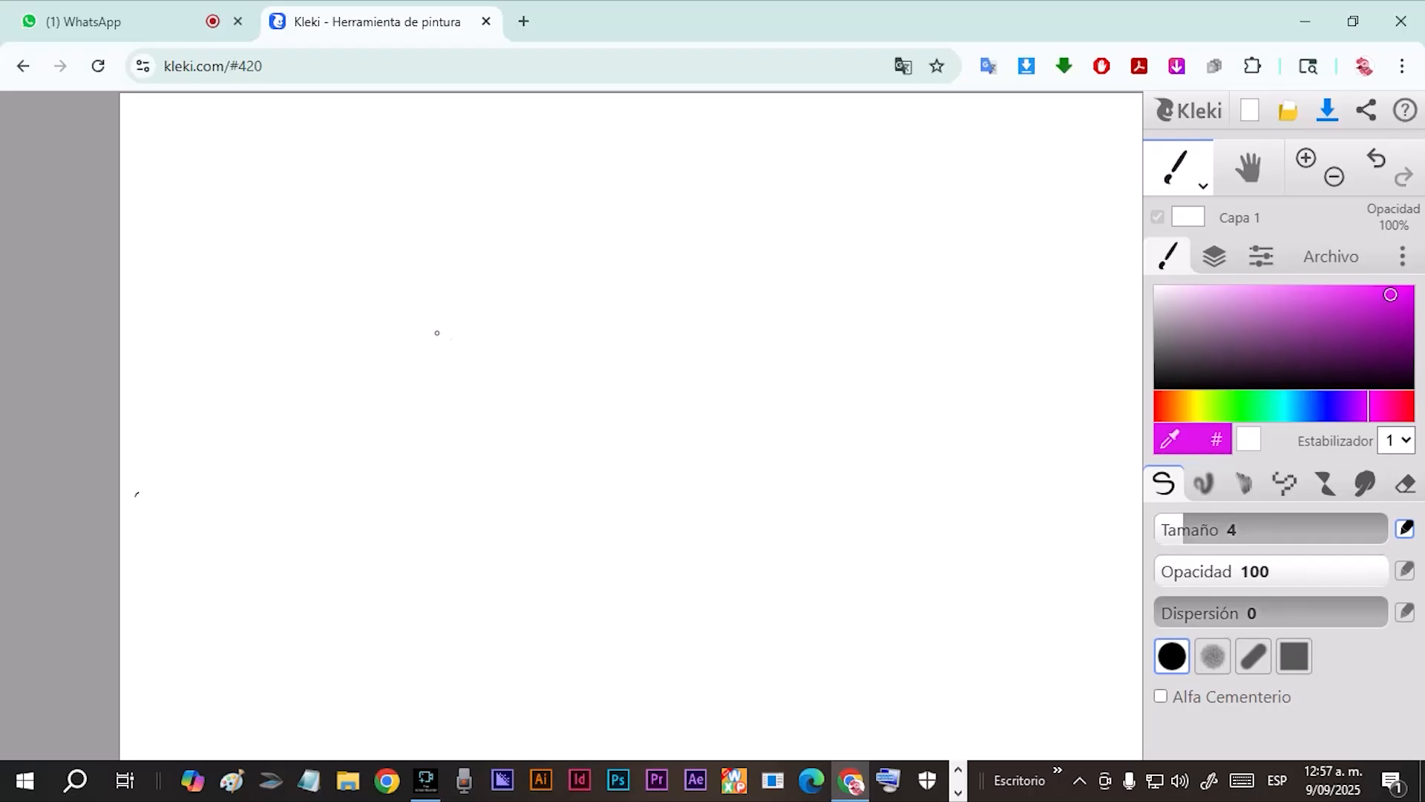
Handwrite two "Comic" style headings side by side, joined by an arrow pointing from the first to the second.
mouse_move(558, 292)
left_mouse_down()
mouse_move(636, 268)
mouse_move(632, 287)
left_mouse_up()
mouse_move(691, 236)
left_mouse_down()
mouse_move(696, 264)
mouse_move(748, 240)
mouse_move(773, 253)
left_mouse_up()
mouse_move(785, 220)
left_mouse_down()
mouse_move(800, 209)
mouse_move(794, 260)
left_mouse_up()
left_click_drag(822, 233, 837, 252)
mouse_move(417, 297)
left_mouse_down()
mouse_move(406, 328)
mouse_move(430, 328)
left_mouse_up()
mouse_move(440, 328)
left_mouse_down()
mouse_move(534, 286)
mouse_move(518, 261)
left_mouse_up()
mouse_move(518, 261)
left_mouse_down()
mouse_move(536, 287)
mouse_move(519, 275)
left_mouse_up()
left_click_drag(523, 280, 554, 250)
mouse_move(555, 254)
left_mouse_down()
mouse_move(558, 238)
mouse_move(593, 237)
left_mouse_up()
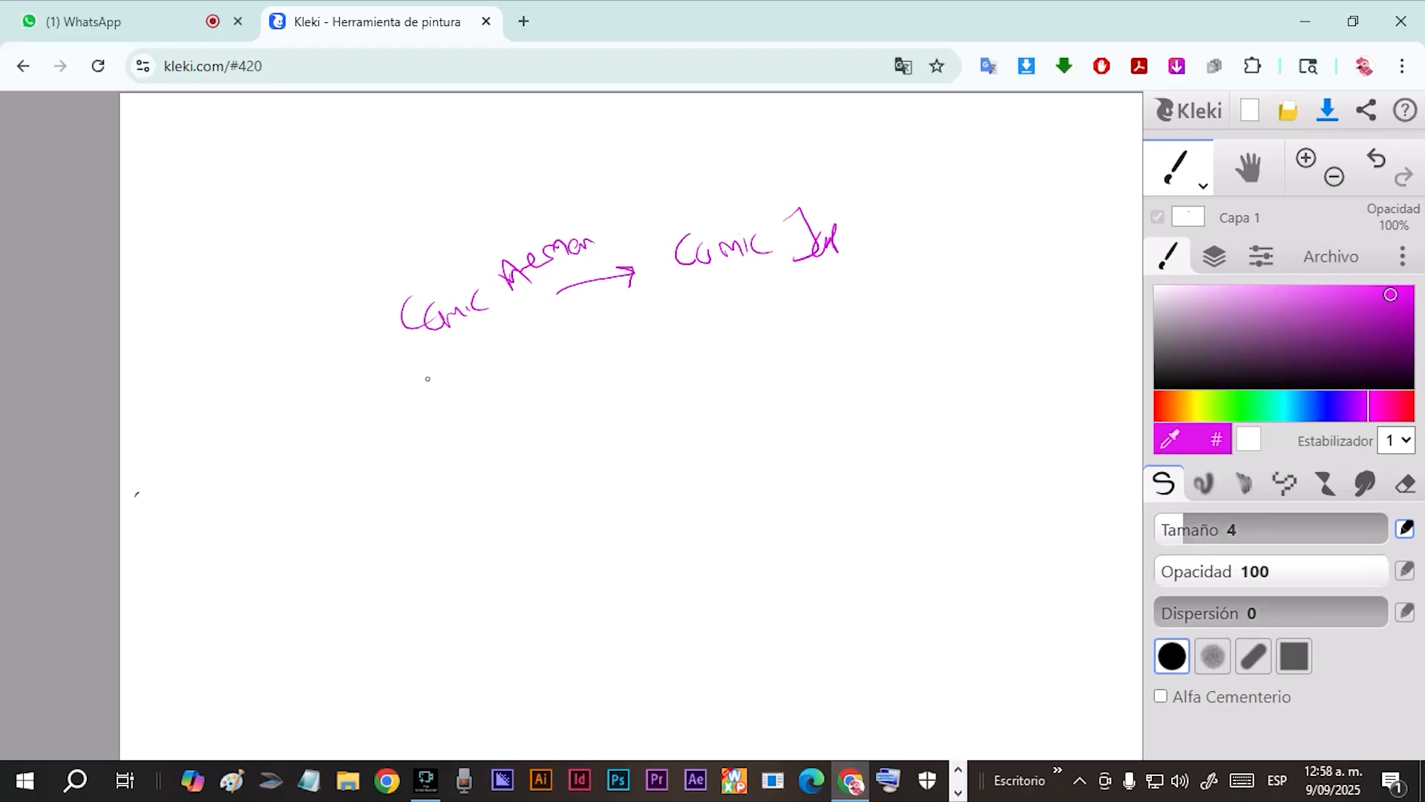
Draw two simple oval eyes with lashes under the first heading and one detailed, shaded eye with dense lashes under the second.
mouse_move(439, 368)
left_mouse_down()
mouse_move(424, 400)
mouse_move(443, 423)
mouse_move(447, 363)
mouse_move(482, 416)
mouse_move(505, 409)
mouse_move(491, 355)
left_mouse_up()
mouse_move(486, 372)
left_mouse_down()
mouse_move(481, 401)
mouse_move(484, 383)
mouse_move(431, 410)
mouse_move(430, 394)
left_mouse_up()
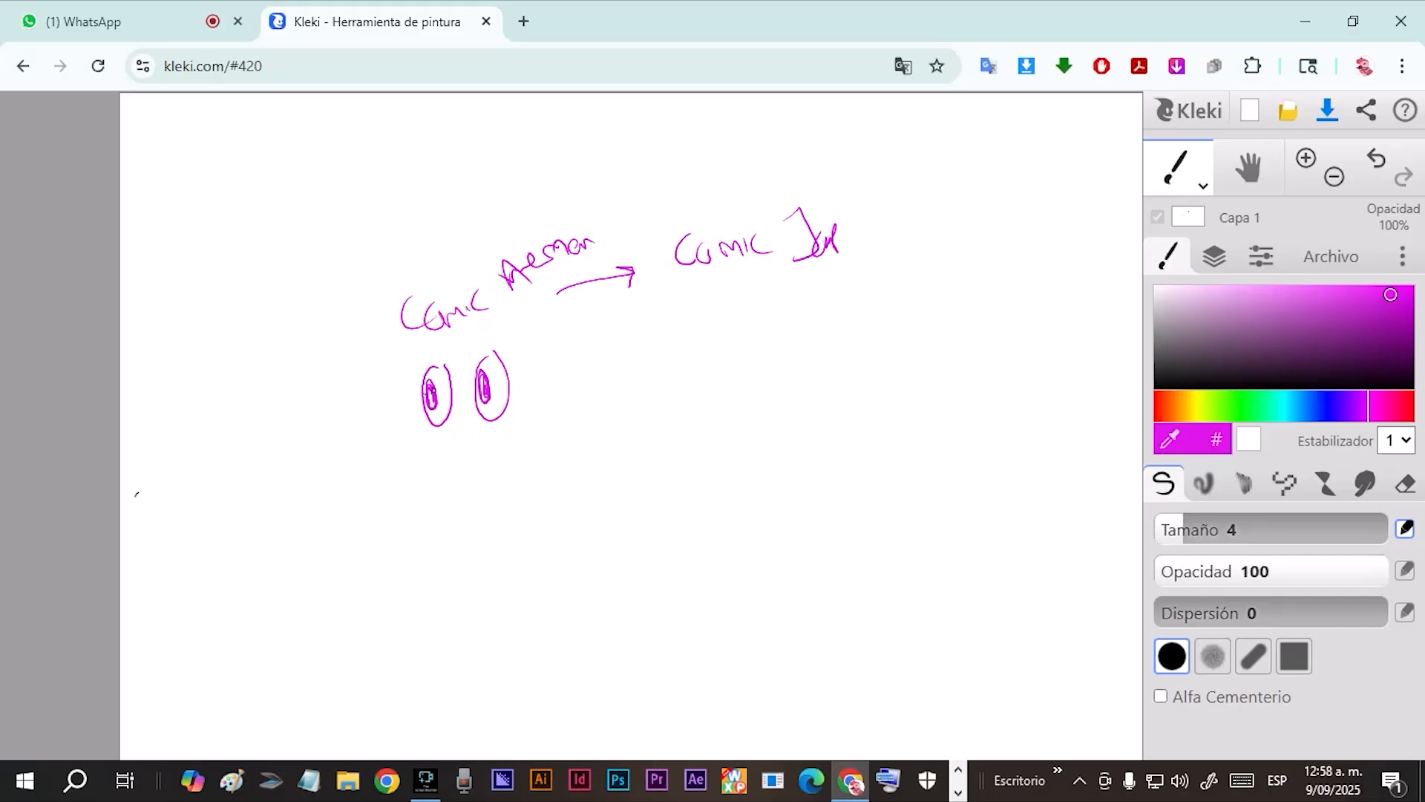
mouse_move(704, 349)
left_mouse_down()
mouse_move(744, 348)
mouse_move(712, 367)
mouse_move(732, 366)
mouse_move(730, 344)
mouse_move(719, 370)
mouse_move(708, 339)
left_mouse_up()
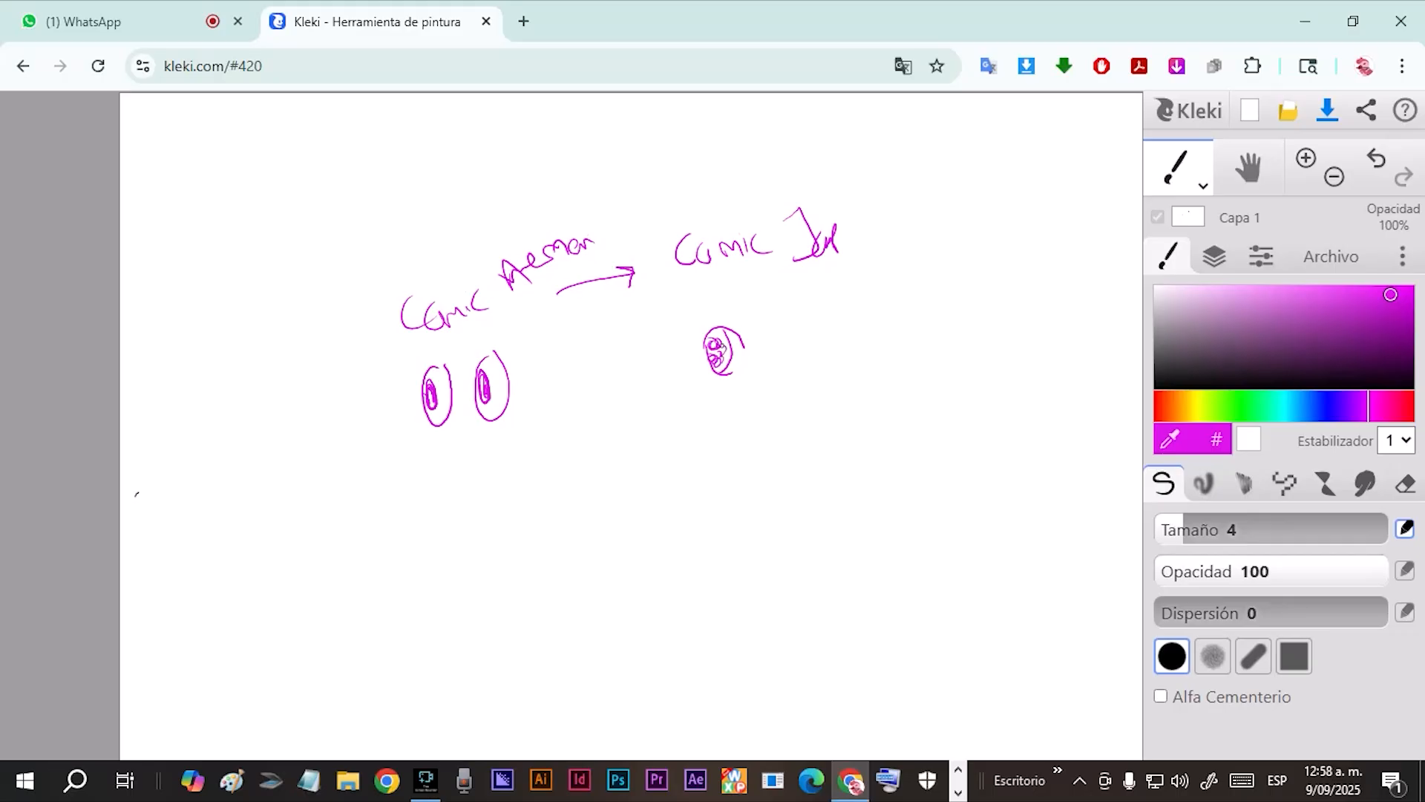
mouse_move(717, 339)
left_mouse_down()
mouse_move(730, 354)
mouse_move(713, 335)
mouse_move(734, 332)
left_mouse_up()
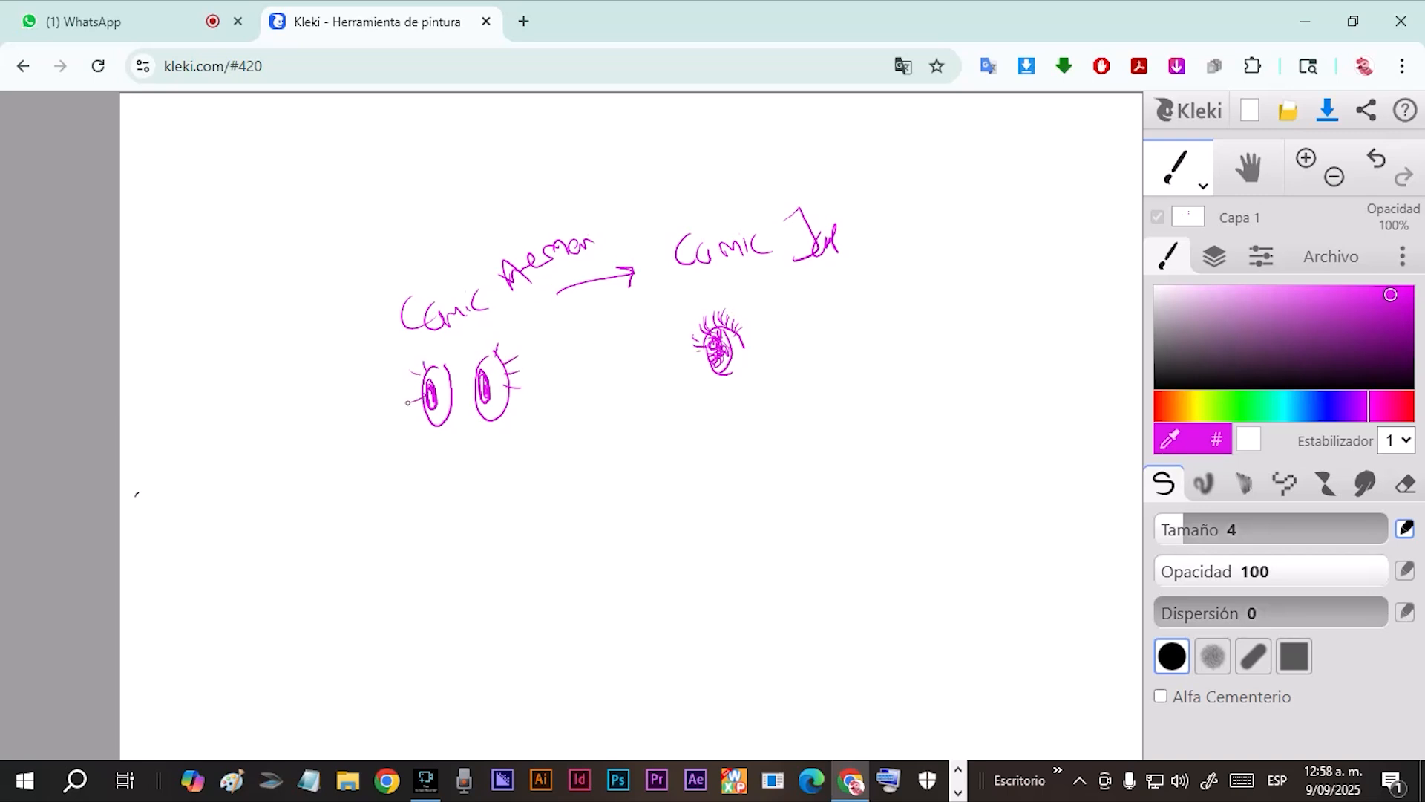
Add the second detailed eye and surround both eyes with a spiky fringe and side hair under the second heading.
mouse_move(768, 342)
left_mouse_down()
mouse_move(777, 379)
mouse_move(784, 348)
mouse_move(766, 373)
mouse_move(789, 341)
left_mouse_up()
mouse_move(790, 342)
left_mouse_down()
mouse_move(743, 309)
mouse_move(754, 284)
mouse_move(767, 318)
mouse_move(770, 298)
mouse_move(789, 316)
mouse_move(798, 305)
mouse_move(809, 360)
left_mouse_up()
mouse_move(755, 311)
left_mouse_down()
mouse_move(738, 305)
mouse_move(693, 338)
mouse_move(690, 315)
mouse_move(689, 372)
left_mouse_up()
left_click_drag(690, 310, 705, 368)
mouse_move(811, 353)
left_mouse_down()
mouse_move(777, 392)
mouse_move(794, 362)
left_mouse_up()
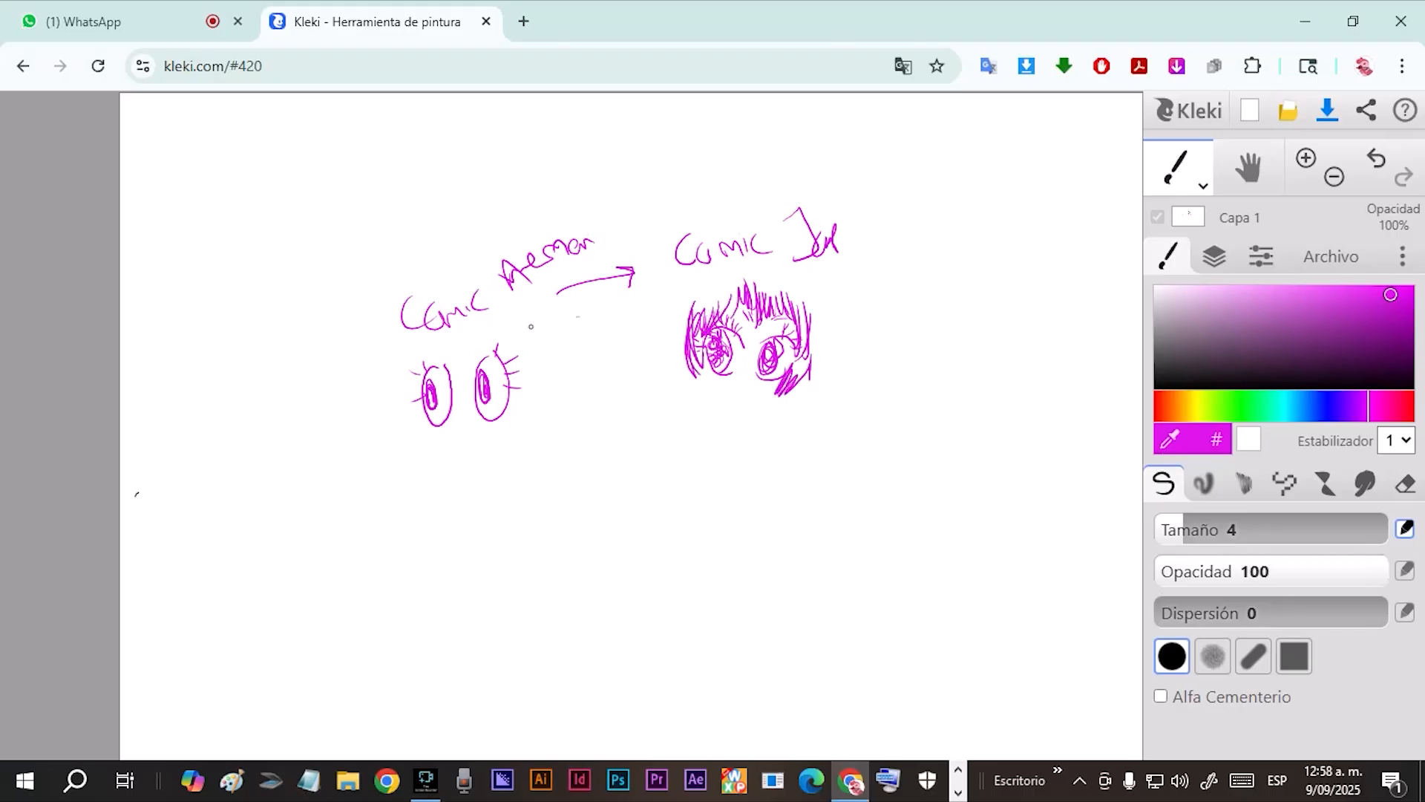
Draw a fringe, wavy hair on one side and long straight hair on the other around the simple oval eyes.
mouse_move(535, 366)
left_mouse_down()
mouse_move(530, 432)
mouse_move(541, 353)
mouse_move(530, 461)
mouse_move(537, 407)
mouse_move(514, 347)
mouse_move(461, 377)
mouse_move(493, 338)
mouse_move(444, 372)
mouse_move(413, 343)
mouse_move(419, 504)
left_mouse_up()
left_click_drag(405, 364, 407, 515)
mouse_move(401, 386)
left_mouse_down()
mouse_move(389, 542)
mouse_move(375, 558)
mouse_move(408, 524)
mouse_move(405, 545)
left_mouse_up()
Add curled pigtails, a rounded jaw and a small smile to the face under the second heading.
left_click_drag(680, 352, 668, 444)
left_click_drag(689, 353, 684, 429)
mouse_move(691, 380)
left_mouse_down()
mouse_move(703, 427)
mouse_move(681, 407)
mouse_move(680, 494)
left_mouse_up()
left_click_drag(702, 442, 694, 479)
mouse_move(796, 390)
left_mouse_down()
mouse_move(762, 419)
mouse_move(792, 423)
mouse_move(772, 433)
mouse_move(786, 464)
left_mouse_up()
mouse_move(701, 373)
left_mouse_down()
mouse_move(742, 406)
mouse_move(781, 393)
mouse_move(755, 383)
left_mouse_up()
Draw an arrow toward the detailed face and underline the second comic heading with a double stroke.
left_click_drag(877, 324, 824, 349)
mouse_move(847, 318)
left_mouse_down()
mouse_move(826, 349)
mouse_move(844, 349)
left_mouse_up()
mouse_move(691, 278)
left_mouse_down()
mouse_move(818, 278)
mouse_move(683, 283)
left_mouse_up()
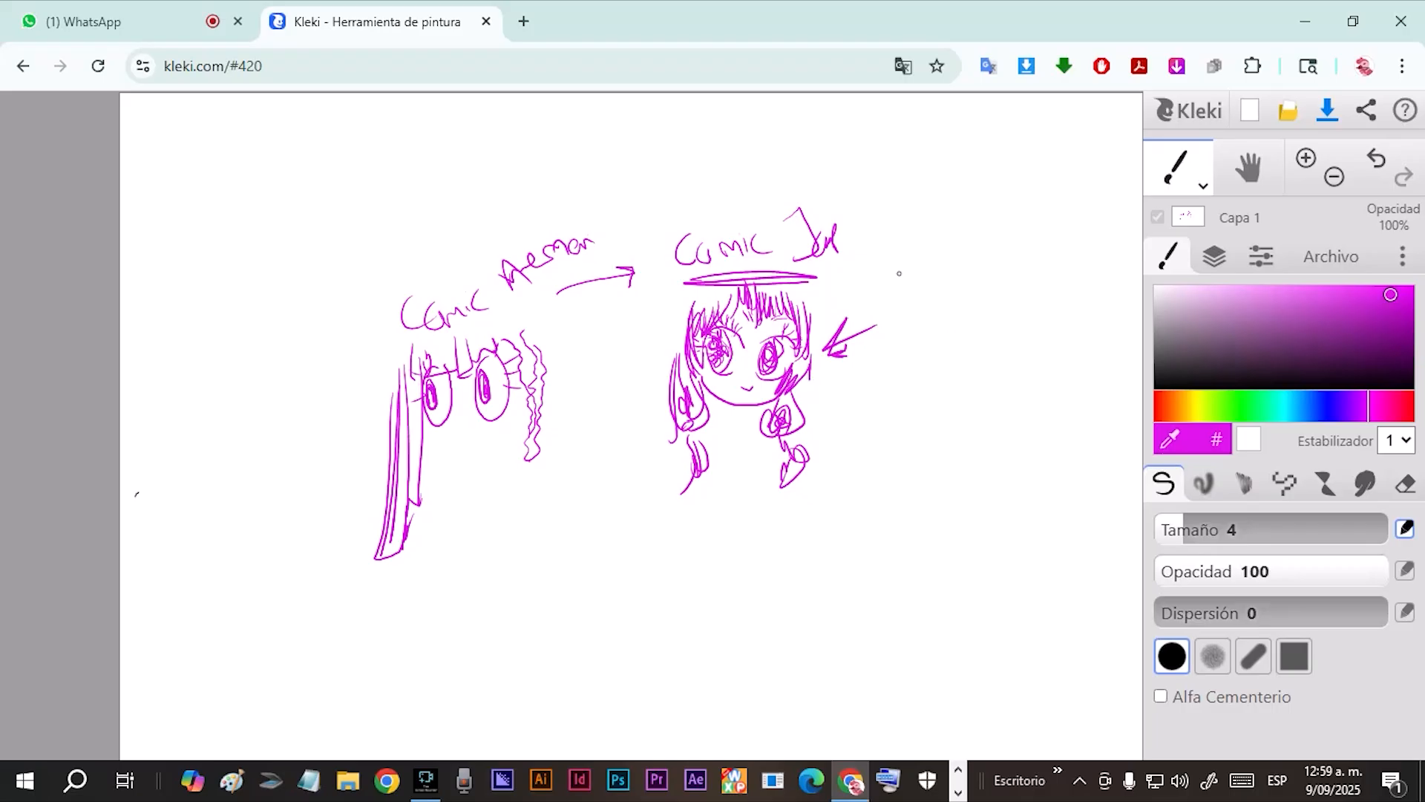
Write the notes "cabello" and "ojos" beside the detailed face, with a struck-through third note marked "No".
mouse_move(900, 268)
left_mouse_down()
mouse_move(928, 281)
mouse_move(987, 271)
left_mouse_up()
mouse_move(923, 306)
left_mouse_down()
mouse_move(965, 320)
mouse_move(958, 342)
left_mouse_up()
mouse_move(914, 387)
left_mouse_down()
mouse_move(958, 394)
mouse_move(960, 356)
mouse_move(1011, 375)
mouse_move(1034, 358)
mouse_move(1007, 386)
mouse_move(1029, 380)
mouse_move(1050, 348)
mouse_move(929, 406)
left_mouse_up()
Point lines at the detailed face's hair and eye, and draw its neck and small torso linked to a circled 2.
mouse_move(805, 315)
left_mouse_down()
mouse_move(866, 283)
mouse_move(816, 317)
mouse_move(802, 355)
left_mouse_up()
left_click_drag(747, 405, 748, 415)
mouse_move(732, 417)
left_mouse_down()
mouse_move(732, 456)
mouse_move(725, 441)
mouse_move(738, 473)
mouse_move(761, 446)
mouse_move(737, 477)
mouse_move(740, 463)
mouse_move(821, 444)
mouse_move(829, 413)
left_mouse_up()
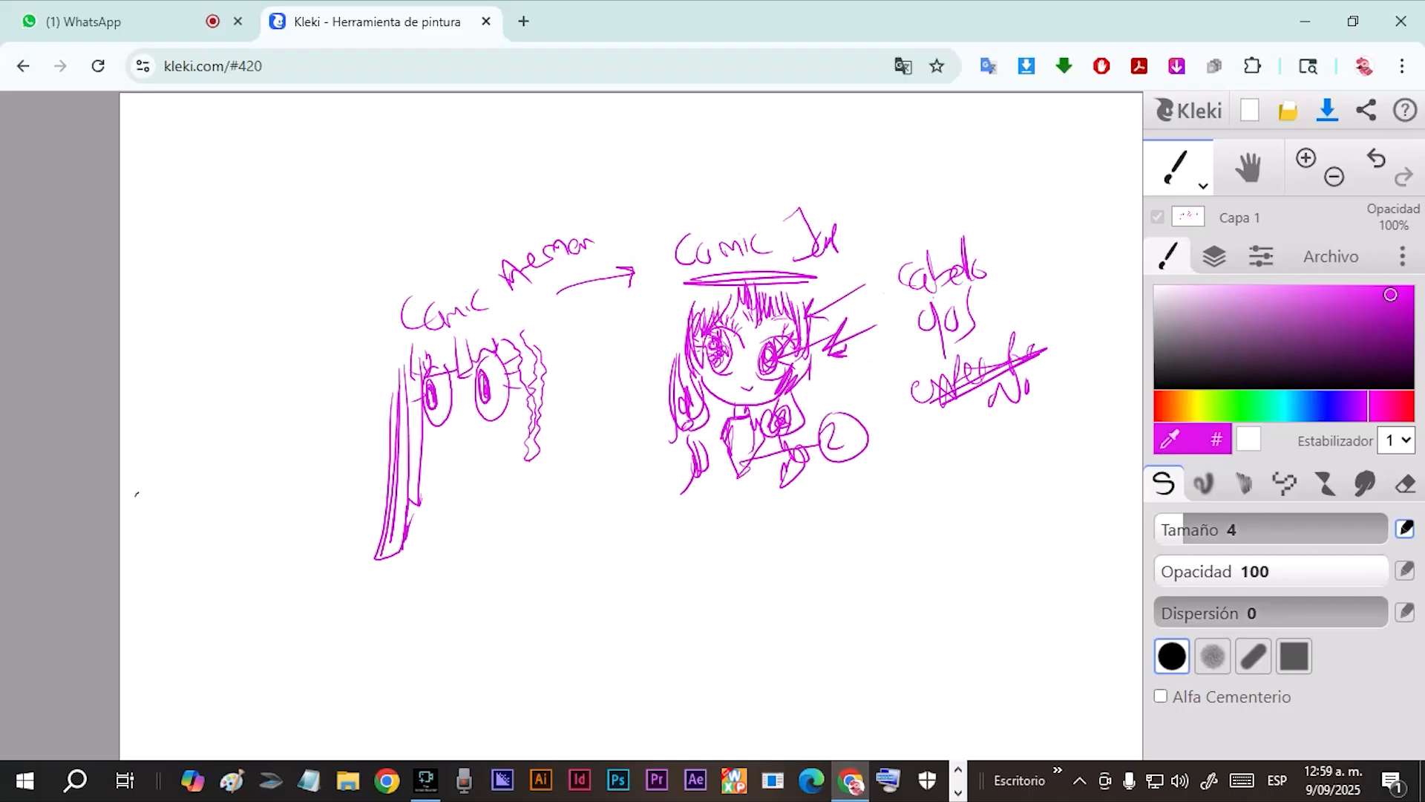
Add curved outlines around the top of the detailed face's hair and an arrow pointing at its cheek.
mouse_move(672, 279)
left_mouse_down()
mouse_move(674, 337)
mouse_move(644, 323)
left_mouse_up()
mouse_move(806, 292)
left_mouse_down()
mouse_move(809, 327)
mouse_move(741, 346)
mouse_move(734, 329)
left_mouse_up()
mouse_move(848, 378)
left_mouse_down()
mouse_move(813, 387)
mouse_move(823, 399)
mouse_move(820, 370)
left_mouse_up()
Draw a large plain head circle with a short trapezoid body between the two faces and an arrow pointing into it.
mouse_move(603, 413)
left_mouse_down()
mouse_move(585, 416)
mouse_move(671, 457)
mouse_move(591, 415)
left_mouse_up()
mouse_move(655, 347)
left_mouse_down()
mouse_move(605, 444)
mouse_move(622, 444)
left_mouse_up()
left_click_drag(630, 496, 625, 550)
mouse_move(636, 535)
left_mouse_down()
mouse_move(646, 577)
mouse_move(637, 513)
mouse_move(615, 588)
mouse_move(613, 563)
mouse_move(578, 576)
mouse_move(641, 580)
left_mouse_up()
Write a framed "2 a 3" below the detailed face, and a circled 4 with a handwritten note beside it.
mouse_move(632, 523)
left_mouse_down()
mouse_move(653, 570)
mouse_move(708, 541)
mouse_move(806, 542)
left_mouse_up()
mouse_move(680, 513)
left_mouse_down()
mouse_move(741, 576)
mouse_move(855, 509)
mouse_move(944, 514)
left_mouse_up()
mouse_move(940, 489)
left_mouse_down()
mouse_move(936, 532)
mouse_move(959, 484)
left_mouse_up()
left_click_drag(920, 561, 922, 589)
left_click_drag(922, 573, 1010, 529)
mouse_move(981, 536)
left_mouse_down()
mouse_move(1006, 557)
mouse_move(1015, 517)
mouse_move(992, 506)
mouse_move(1012, 492)
left_mouse_up()
left_click_drag(1015, 496, 1018, 513)
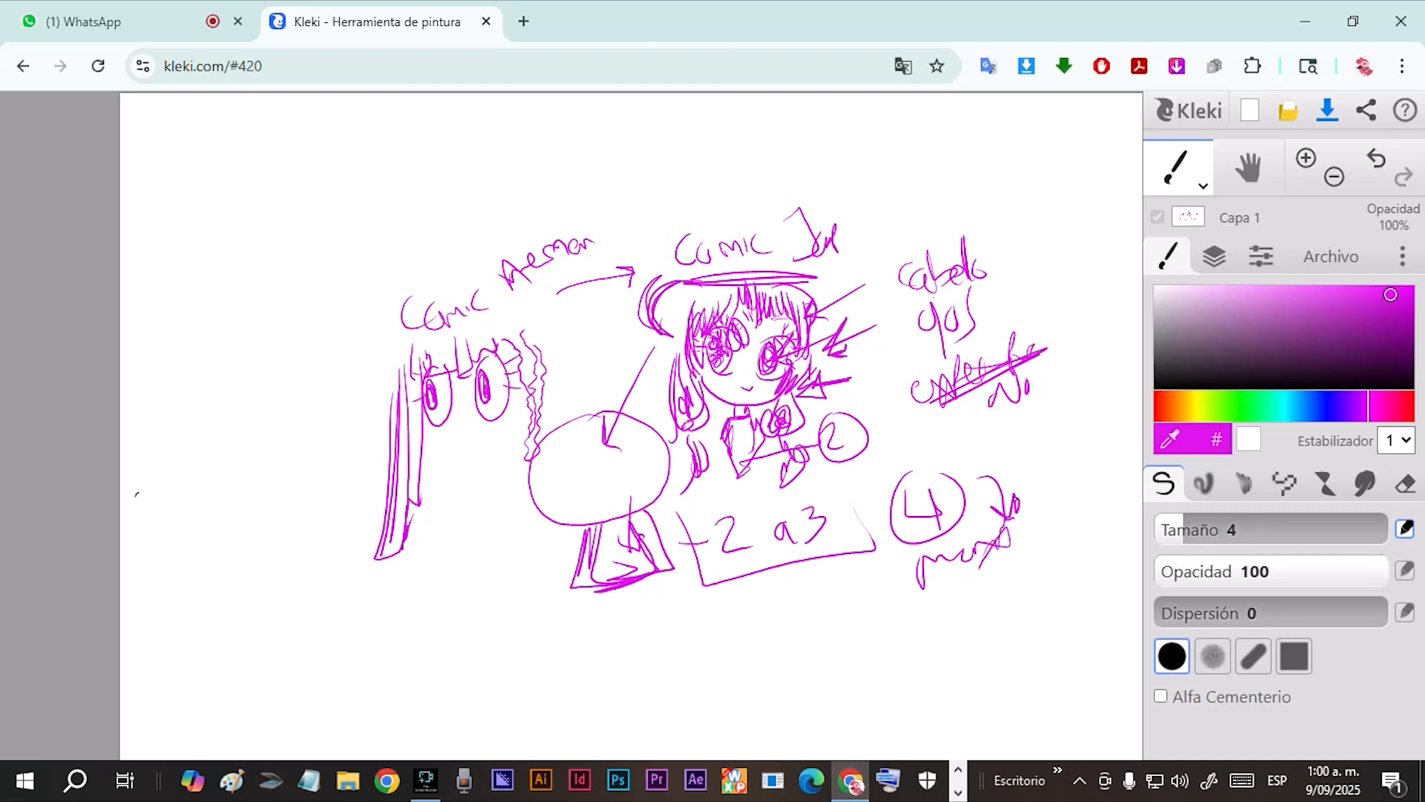
Cross out the circled 4 and write "No" above it.
mouse_move(954, 447)
left_mouse_down()
mouse_move(993, 431)
mouse_move(904, 442)
left_mouse_up()
left_click_drag(907, 533, 995, 429)
left_click_drag(988, 426, 1026, 475)
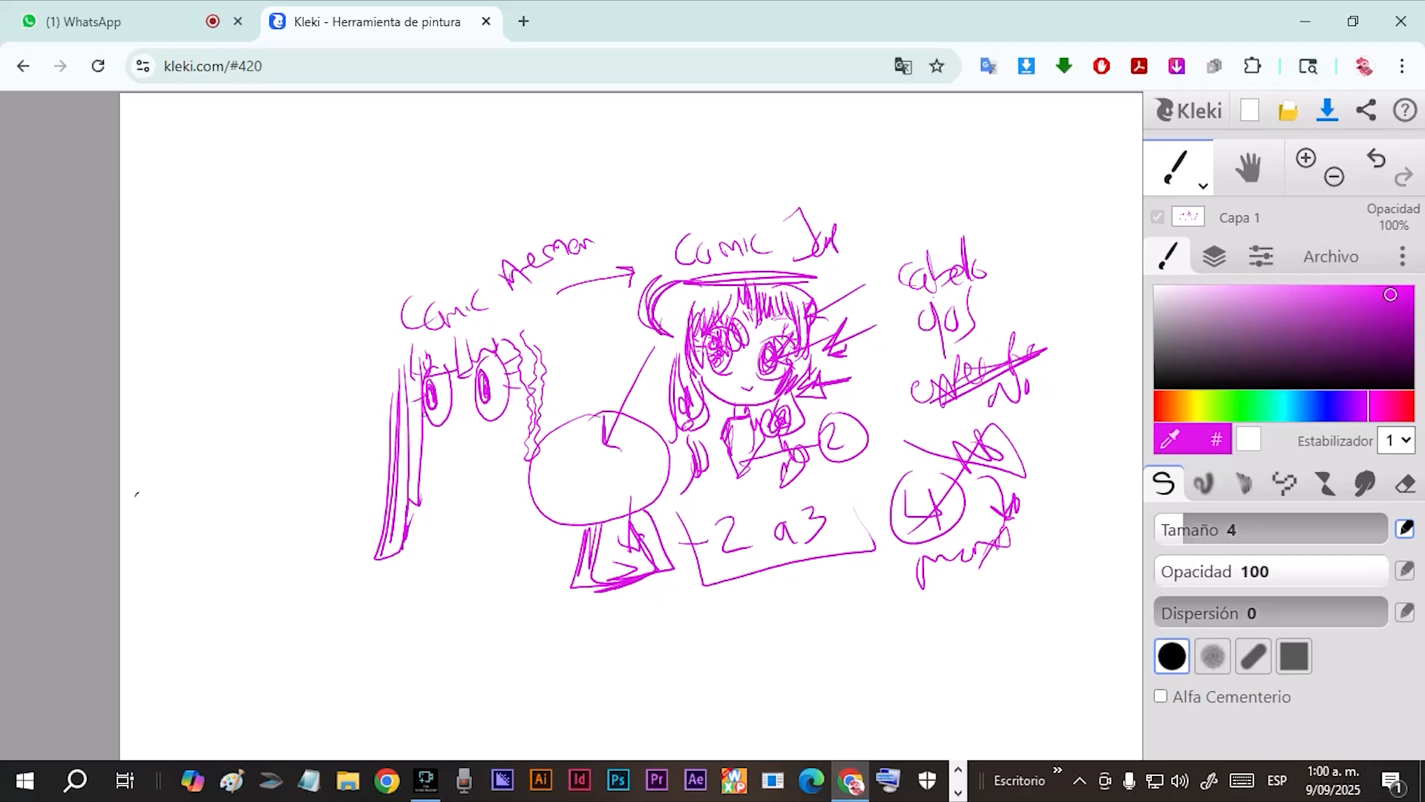
Frame the first comic heading with double lines above and below, and give the simple face a jaw and smile.
mouse_move(423, 443)
left_mouse_down()
mouse_move(461, 463)
mouse_move(502, 433)
mouse_move(515, 354)
mouse_move(562, 282)
left_mouse_up()
left_click_drag(438, 338, 553, 283)
left_click_drag(407, 293, 549, 232)
left_click_drag(464, 432, 479, 434)
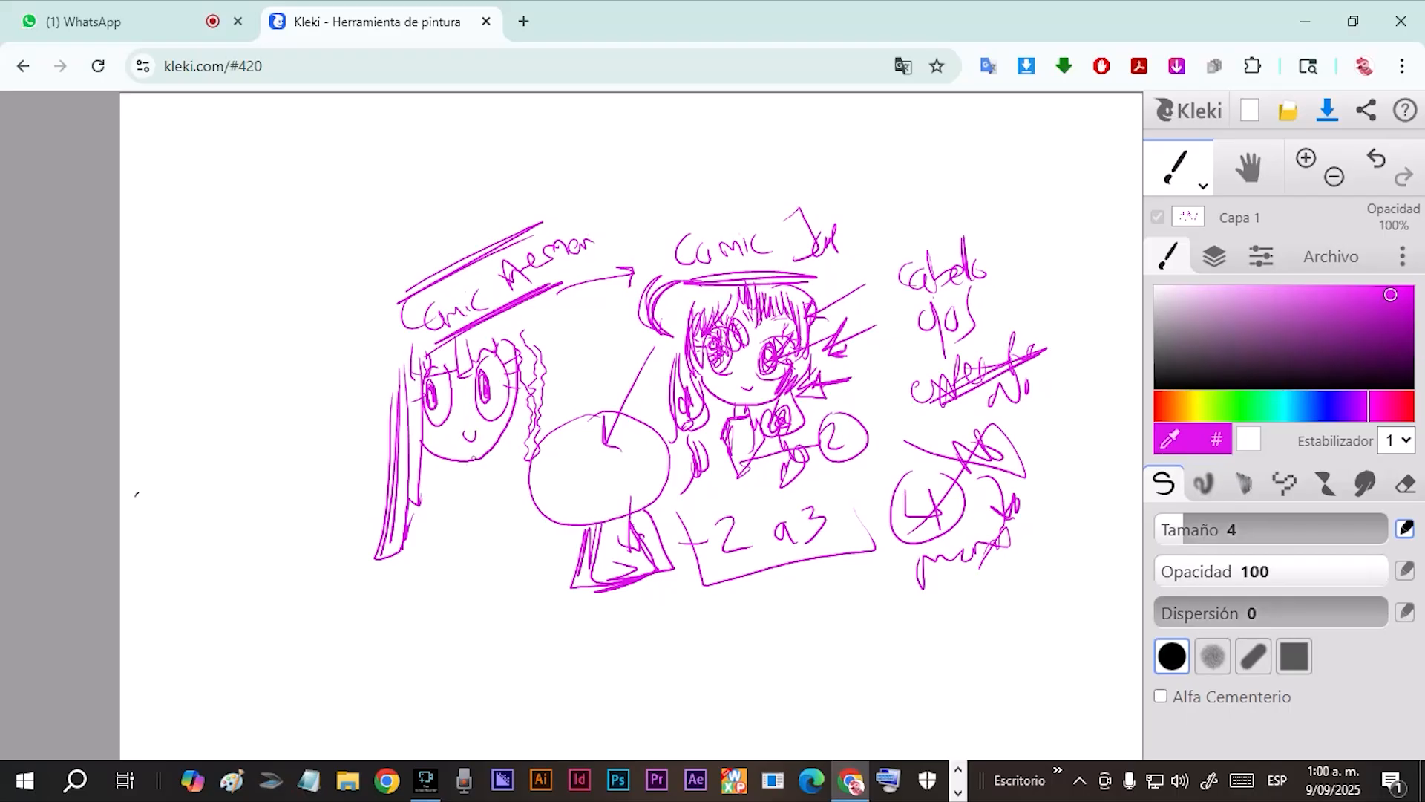
Draw a third, more realistic face at the far left with almond eyes, angular jaw, hair bow and long side hair.
mouse_move(284, 332)
left_mouse_down()
mouse_move(307, 315)
mouse_move(304, 349)
mouse_move(301, 324)
mouse_move(367, 337)
mouse_move(351, 344)
mouse_move(345, 322)
left_mouse_up()
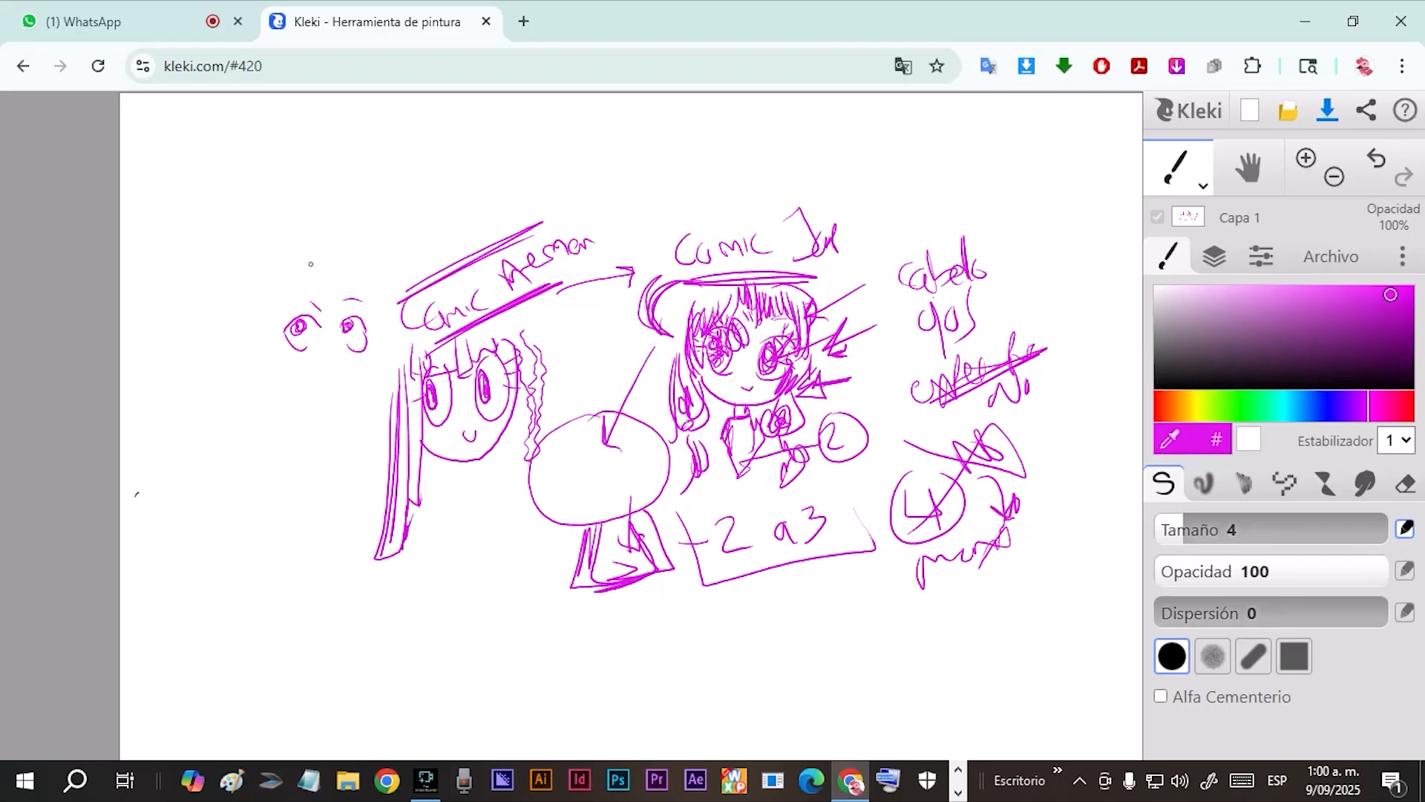
mouse_move(324, 272)
left_mouse_down()
mouse_move(303, 253)
mouse_move(330, 273)
mouse_move(265, 327)
mouse_move(364, 296)
mouse_move(360, 327)
left_mouse_up()
left_click_drag(272, 314, 285, 410)
mouse_move(329, 340)
left_mouse_down()
mouse_move(343, 378)
mouse_move(317, 389)
mouse_move(352, 387)
mouse_move(369, 278)
left_mouse_up()
mouse_move(281, 345)
left_mouse_down()
mouse_move(250, 423)
mouse_move(214, 443)
mouse_move(227, 450)
left_mouse_up()
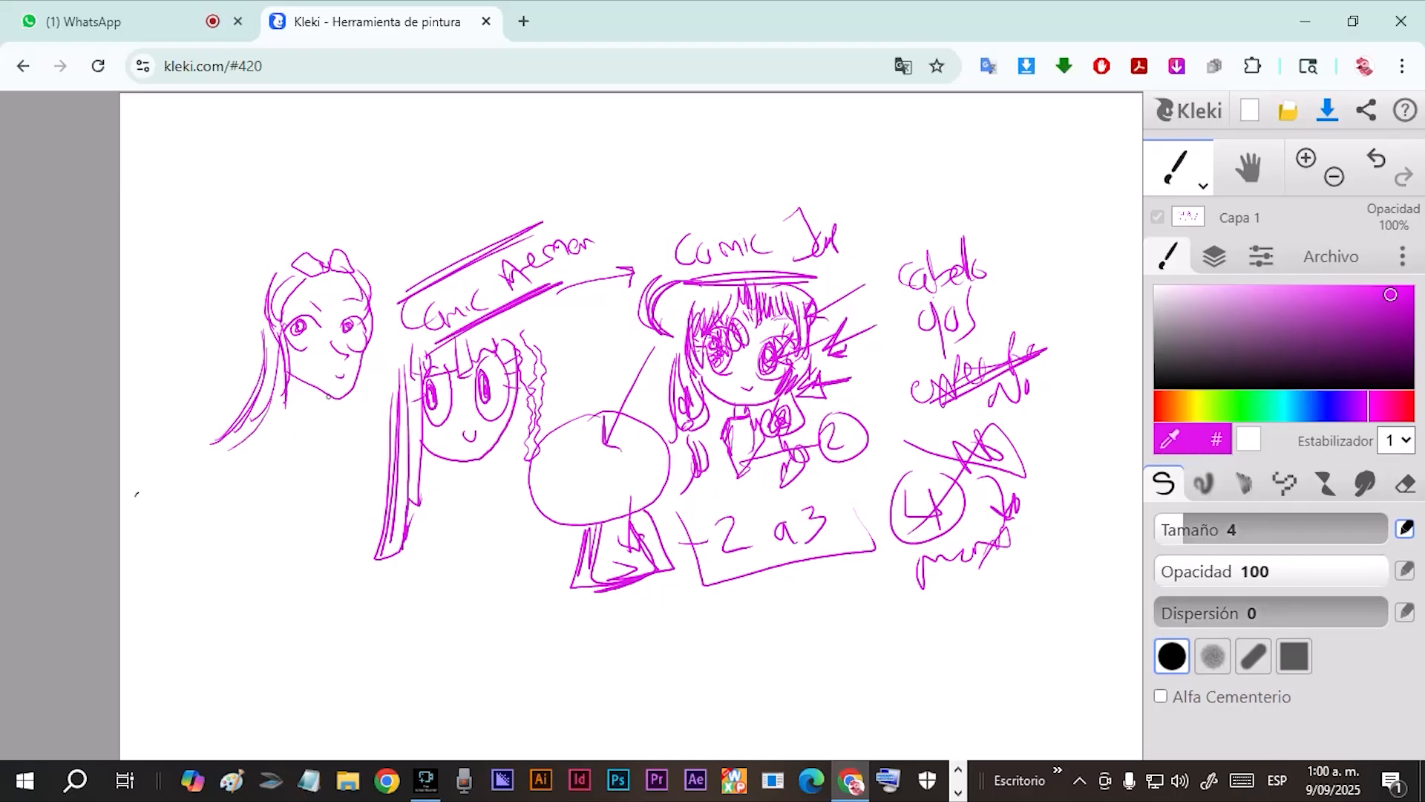
Add long hair strands on both sides of the realistic face's neck and a sweeping arrow to the detailed comic face.
mouse_move(353, 386)
left_mouse_down()
mouse_move(364, 466)
mouse_move(327, 470)
mouse_move(348, 482)
left_mouse_up()
left_click_drag(340, 416, 354, 489)
left_click_drag(288, 362, 262, 442)
mouse_move(275, 394)
left_mouse_down()
mouse_move(245, 478)
mouse_move(260, 486)
left_mouse_up()
left_click_drag(288, 390, 273, 486)
mouse_move(318, 422)
left_mouse_down()
mouse_move(563, 391)
mouse_move(644, 342)
left_mouse_up()
mouse_move(604, 347)
left_mouse_down()
mouse_move(643, 342)
mouse_move(628, 367)
left_mouse_up()
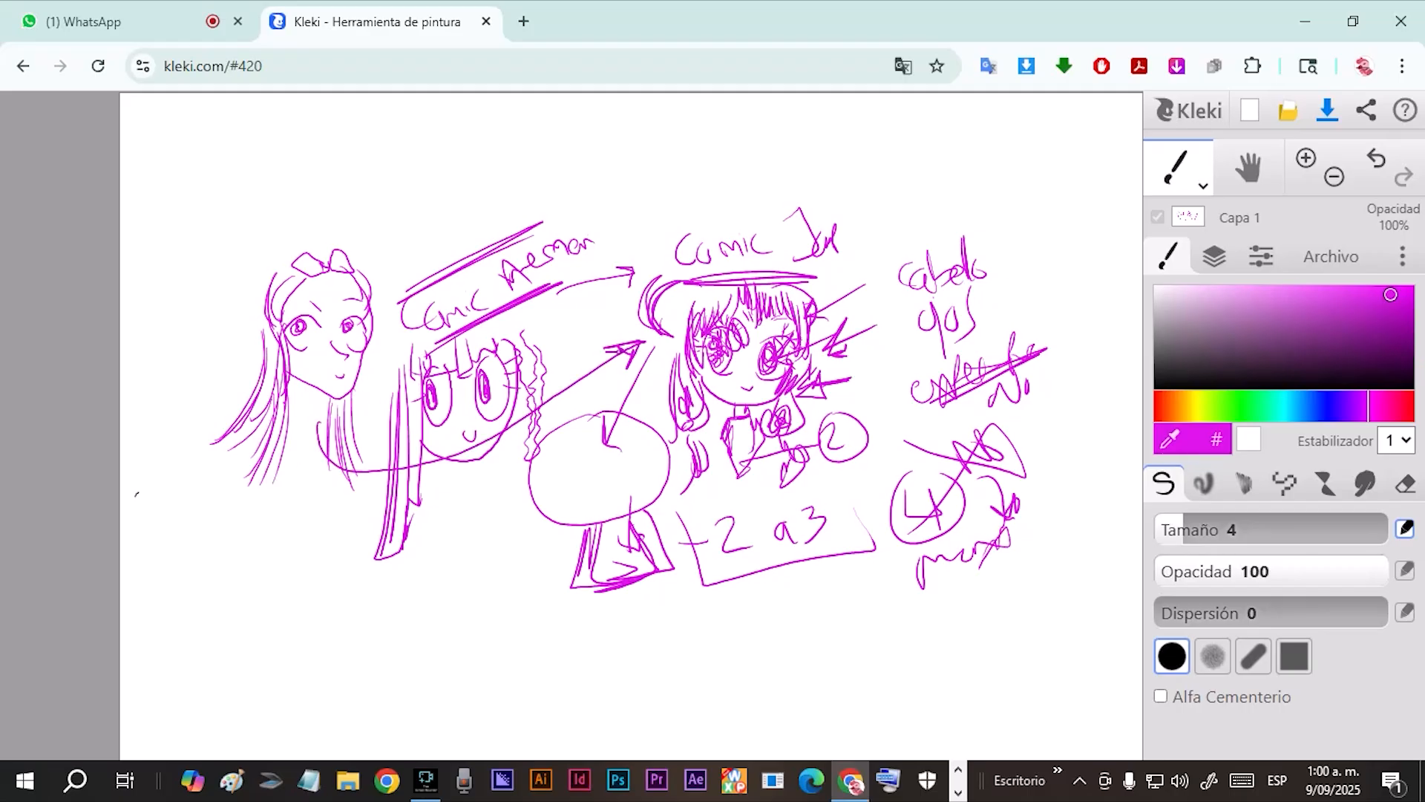
Thicken the realistic face's hair with long strands flowing from the crown down past the shoulder.
left_click_drag(298, 245, 259, 330)
left_click_drag(264, 270, 251, 336)
mouse_move(291, 264)
left_mouse_down()
mouse_move(269, 346)
mouse_move(253, 290)
mouse_move(239, 418)
left_mouse_up()
mouse_move(271, 337)
left_mouse_down()
mouse_move(219, 446)
mouse_move(226, 464)
mouse_move(204, 472)
left_mouse_up()
mouse_move(274, 354)
left_mouse_down()
mouse_move(191, 459)
mouse_move(223, 447)
left_mouse_up()
mouse_move(260, 308)
left_mouse_down()
mouse_move(184, 446)
mouse_move(165, 430)
left_mouse_up()
left_click_drag(264, 380, 224, 457)
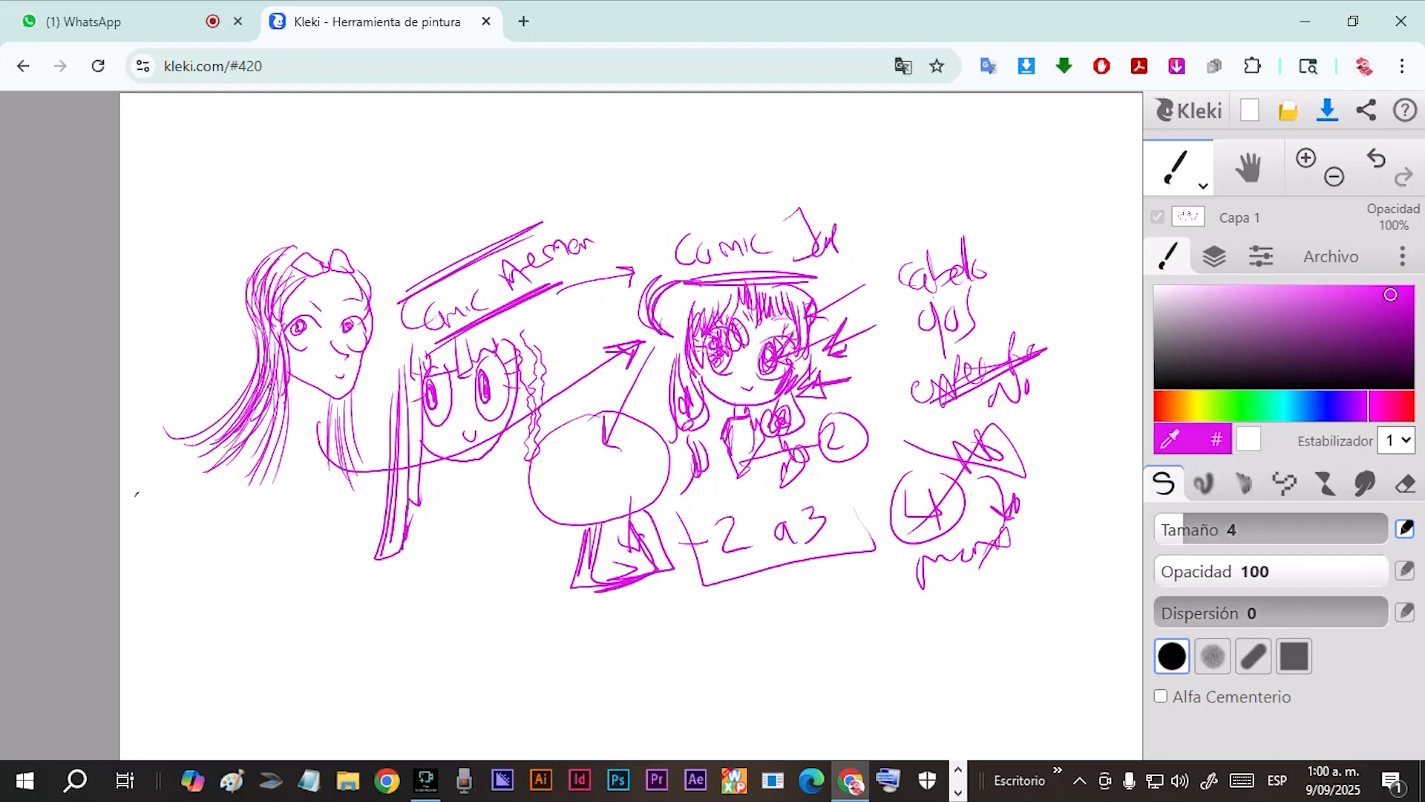
Darken the realistic face's jawline and draw an arrow with a small oval mark toward the top of its head.
mouse_move(289, 380)
left_mouse_down()
mouse_move(358, 405)
mouse_move(369, 362)
left_mouse_up()
mouse_move(366, 270)
left_mouse_down()
mouse_move(391, 224)
mouse_move(390, 257)
left_mouse_up()
left_click_drag(427, 206, 434, 211)
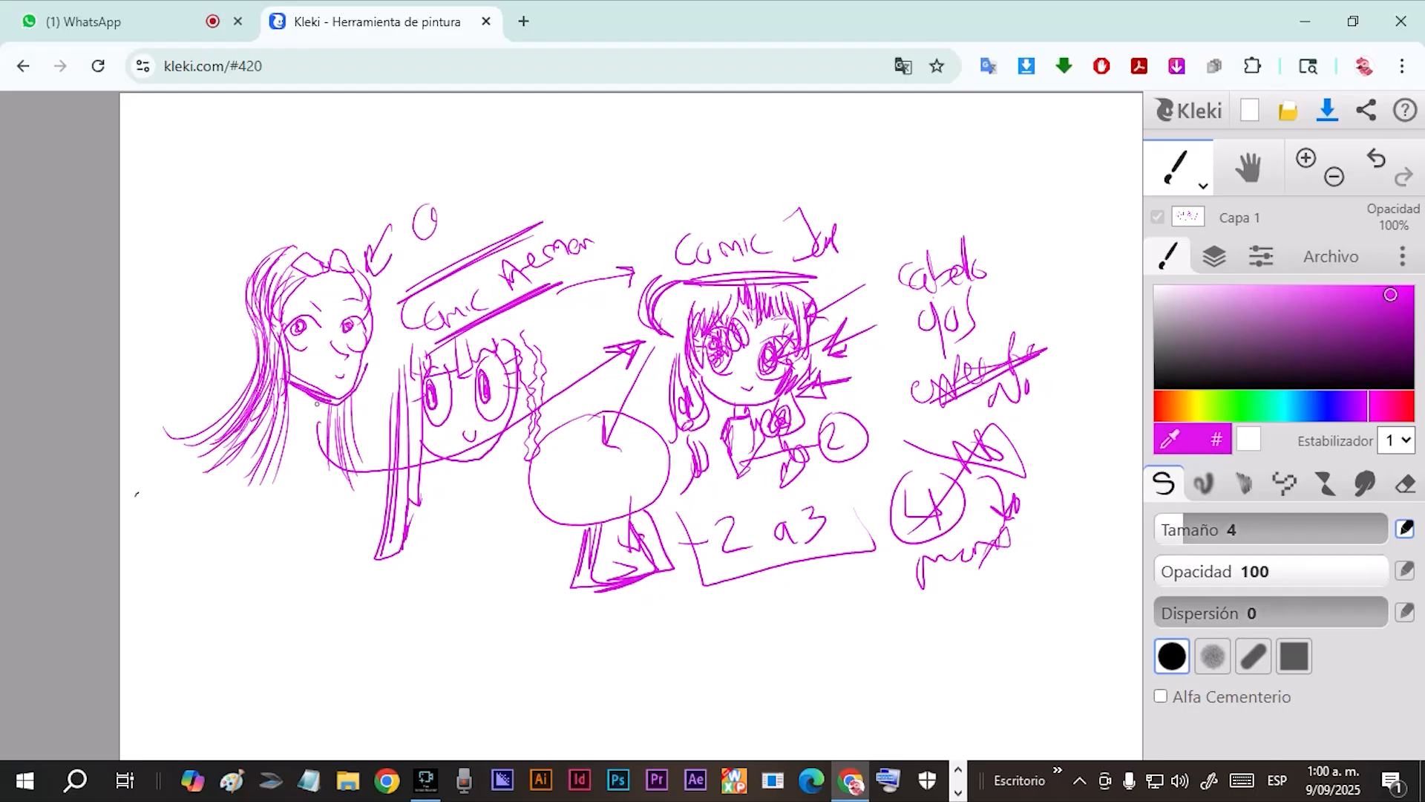
Draw the realistic figure's neck, collar and slim torso, and link it to a circled handwritten head-count note.
mouse_move(297, 412)
left_mouse_down()
mouse_move(318, 421)
mouse_move(324, 462)
mouse_move(276, 450)
left_mouse_up()
mouse_move(276, 445)
left_mouse_down()
mouse_move(304, 475)
mouse_move(310, 536)
mouse_move(285, 558)
mouse_move(330, 487)
mouse_move(320, 543)
left_mouse_up()
mouse_move(331, 449)
left_mouse_down()
mouse_move(291, 469)
mouse_move(311, 448)
left_mouse_up()
left_click_drag(851, 491, 894, 507)
mouse_move(445, 491)
left_mouse_down()
mouse_move(483, 510)
mouse_move(486, 483)
mouse_move(516, 487)
mouse_move(512, 456)
mouse_move(542, 421)
mouse_move(486, 438)
left_mouse_up()
mouse_move(505, 536)
left_mouse_down()
mouse_move(405, 578)
mouse_move(330, 549)
mouse_move(427, 557)
mouse_move(376, 562)
mouse_move(410, 568)
mouse_move(438, 550)
left_mouse_up()
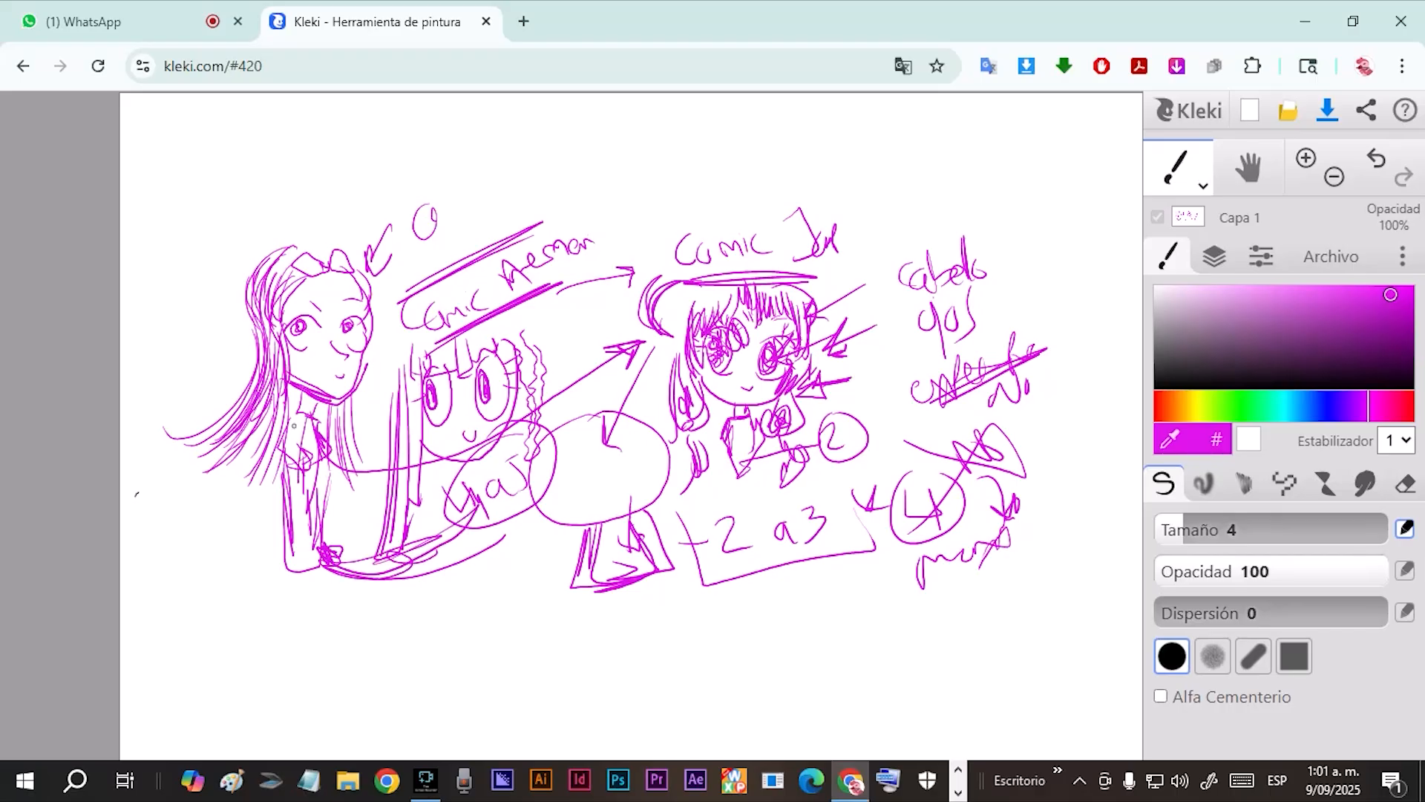
Draw an arrow toward the realistic figure's torso, fill in its crown with hair strokes and dismiss the save reminder.
mouse_move(155, 562)
left_mouse_down()
mouse_move(251, 536)
mouse_move(222, 542)
mouse_move(202, 519)
mouse_move(241, 538)
left_mouse_up()
mouse_move(351, 268)
left_mouse_down()
mouse_move(288, 247)
mouse_move(257, 266)
mouse_move(259, 338)
left_mouse_up()
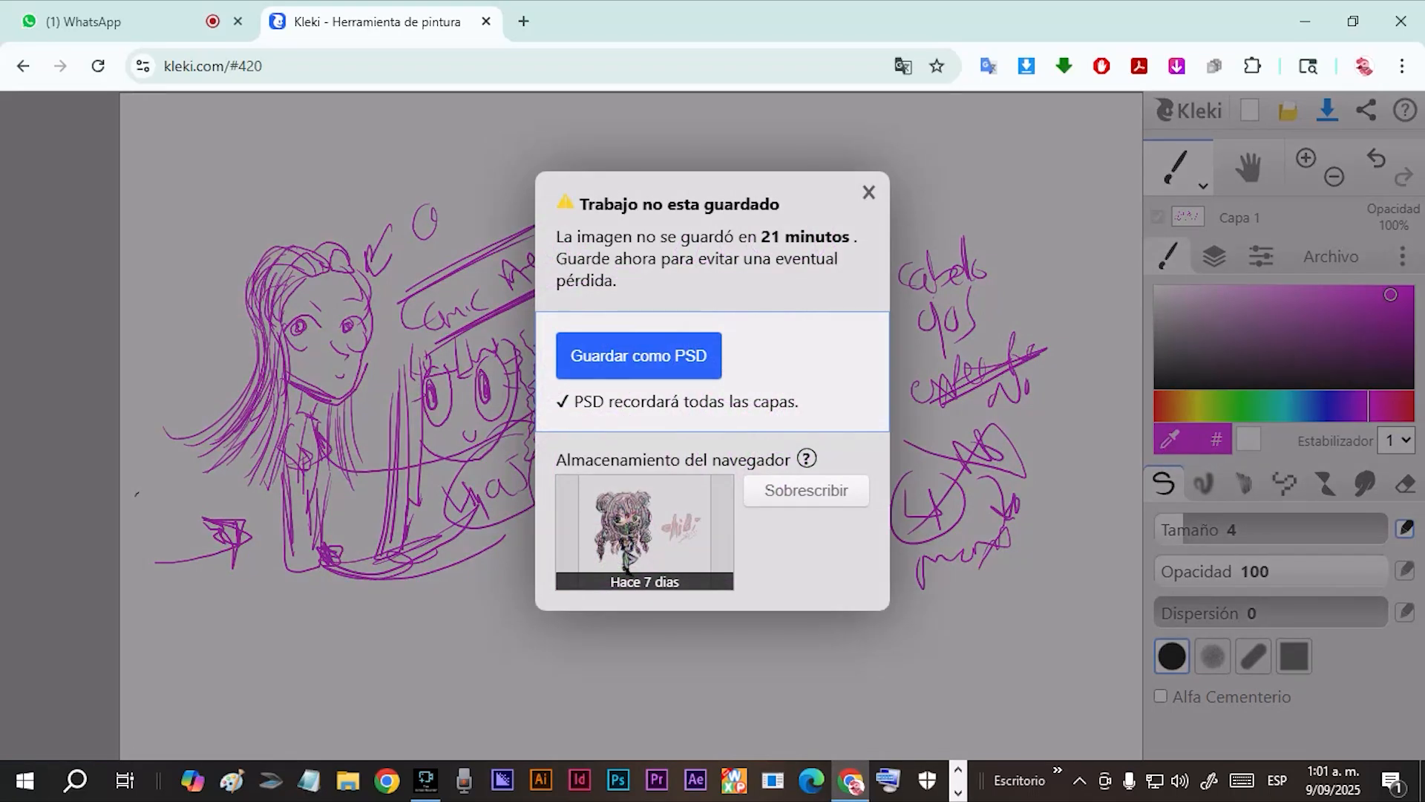
left_click(869, 192)
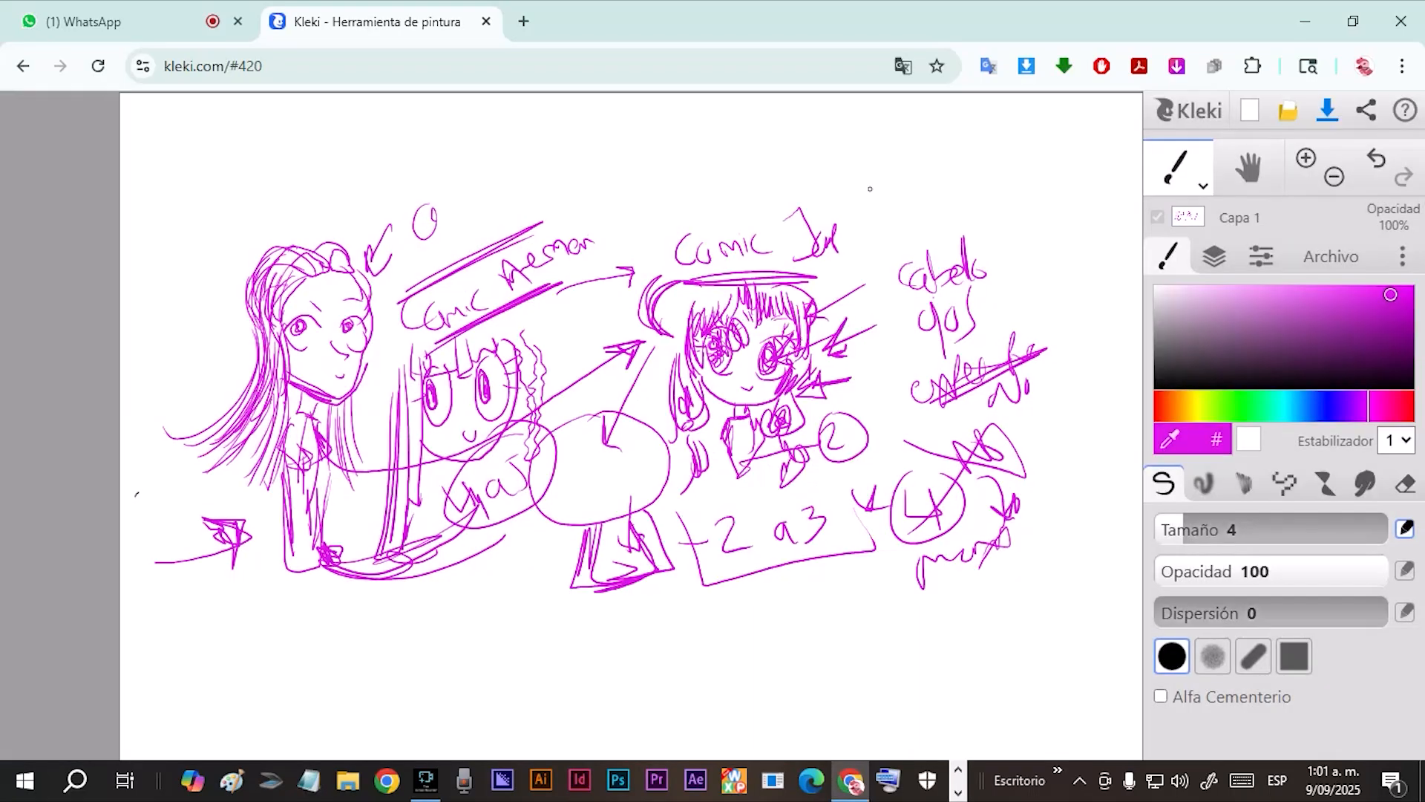
Erase the whole canvas with the size 128 eraser and return to the size 4 pen in orange.
left_click(1405, 484)
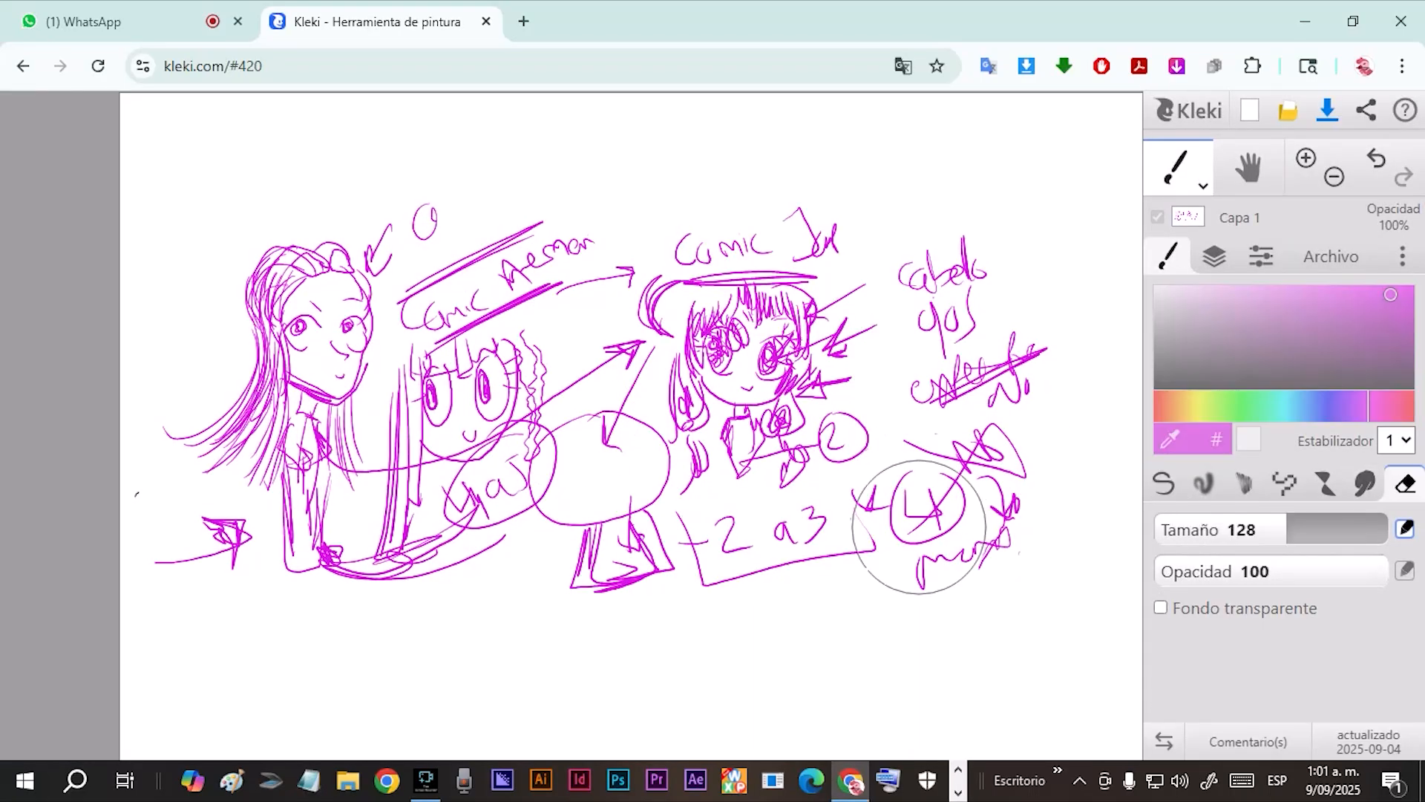
mouse_move(824, 537)
left_mouse_down()
mouse_move(986, 405)
mouse_move(827, 236)
mouse_move(954, 415)
mouse_move(993, 446)
mouse_move(1052, 356)
mouse_move(960, 238)
mouse_move(545, 673)
mouse_move(585, 625)
mouse_move(687, 597)
mouse_move(327, 389)
mouse_move(637, 530)
mouse_move(497, 372)
mouse_move(356, 328)
mouse_move(647, 234)
mouse_move(584, 594)
mouse_move(413, 473)
mouse_move(461, 492)
mouse_move(295, 550)
mouse_move(225, 427)
mouse_move(201, 439)
mouse_move(197, 487)
mouse_move(848, 253)
mouse_move(621, 475)
left_mouse_up()
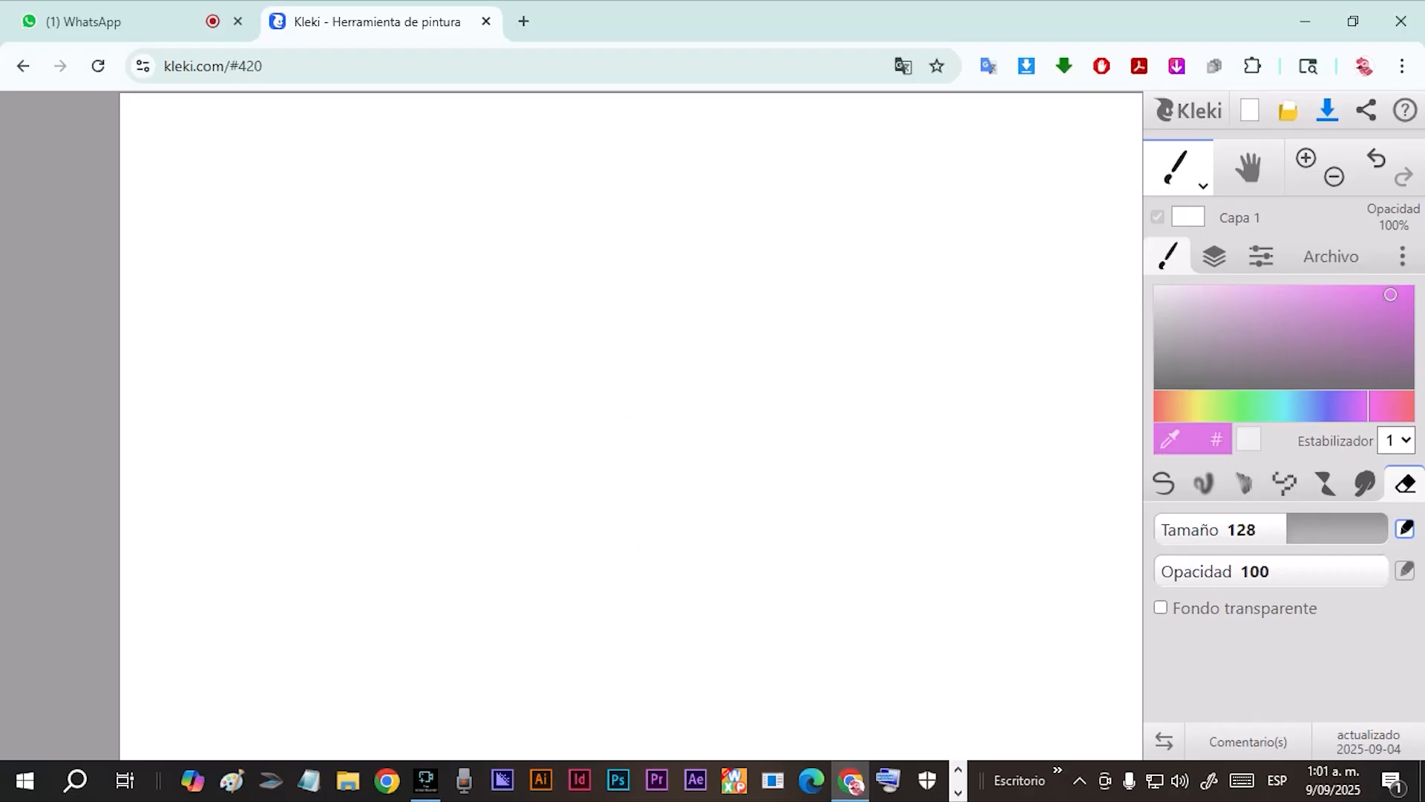
left_click(1204, 187)
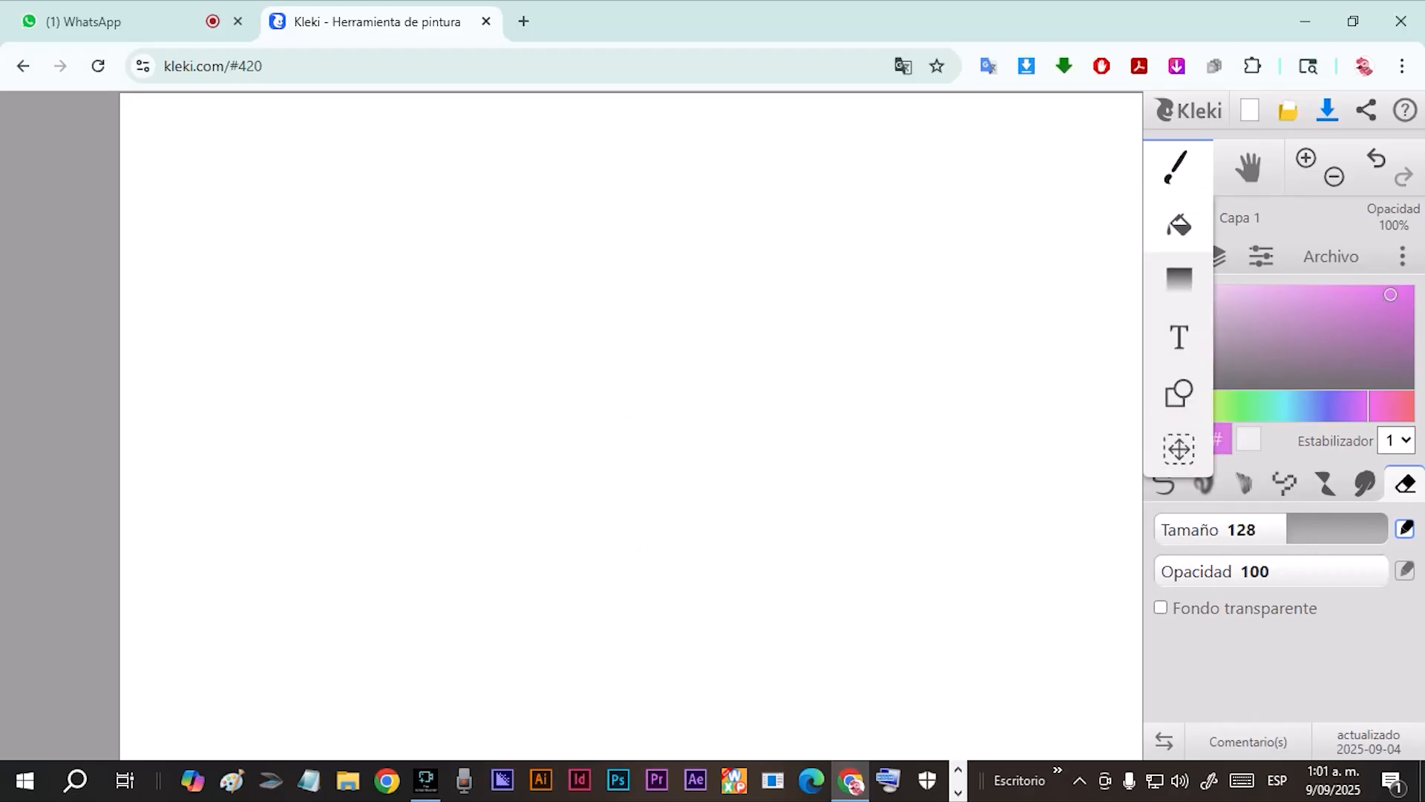
left_click(1179, 225)
left_click(1203, 187)
left_click(1179, 223)
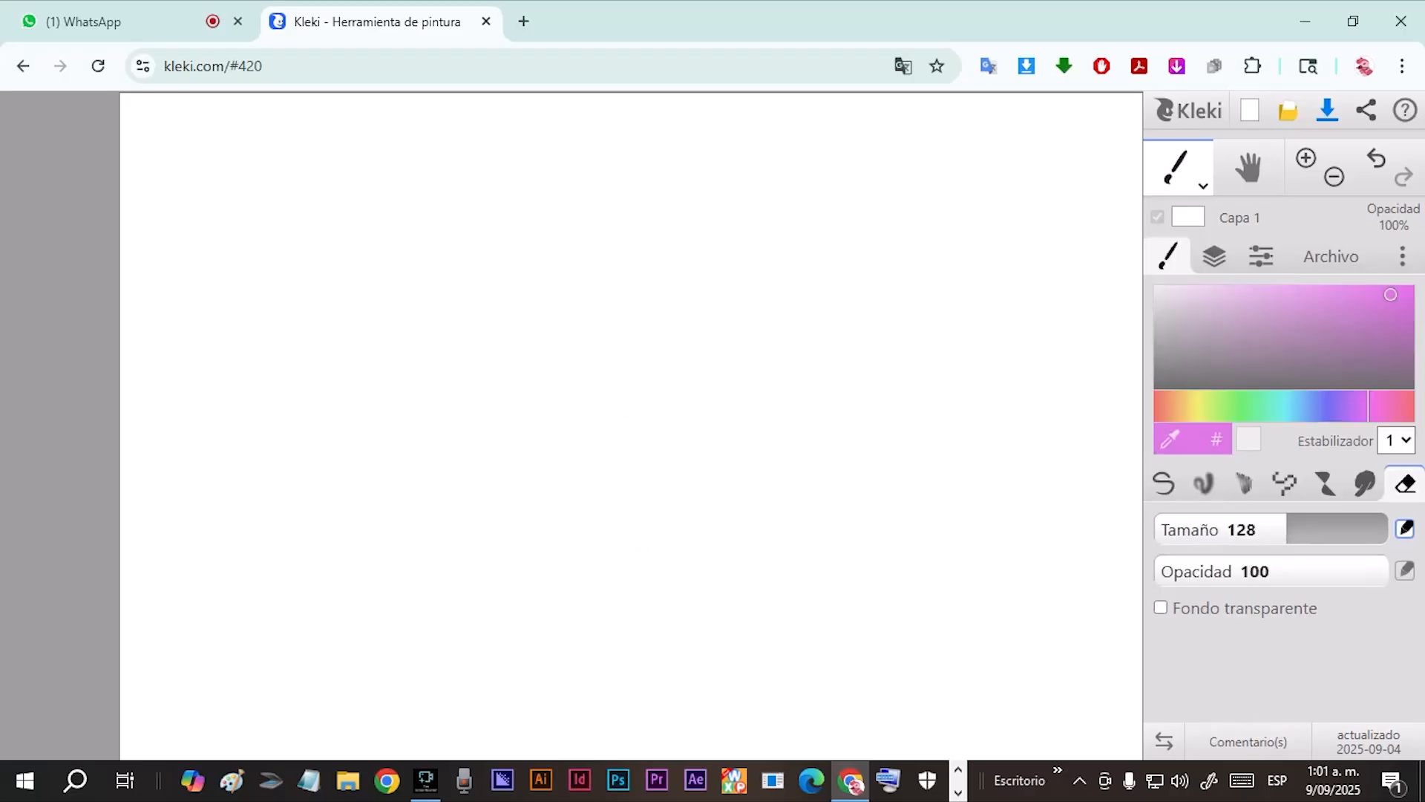
left_click(1165, 484)
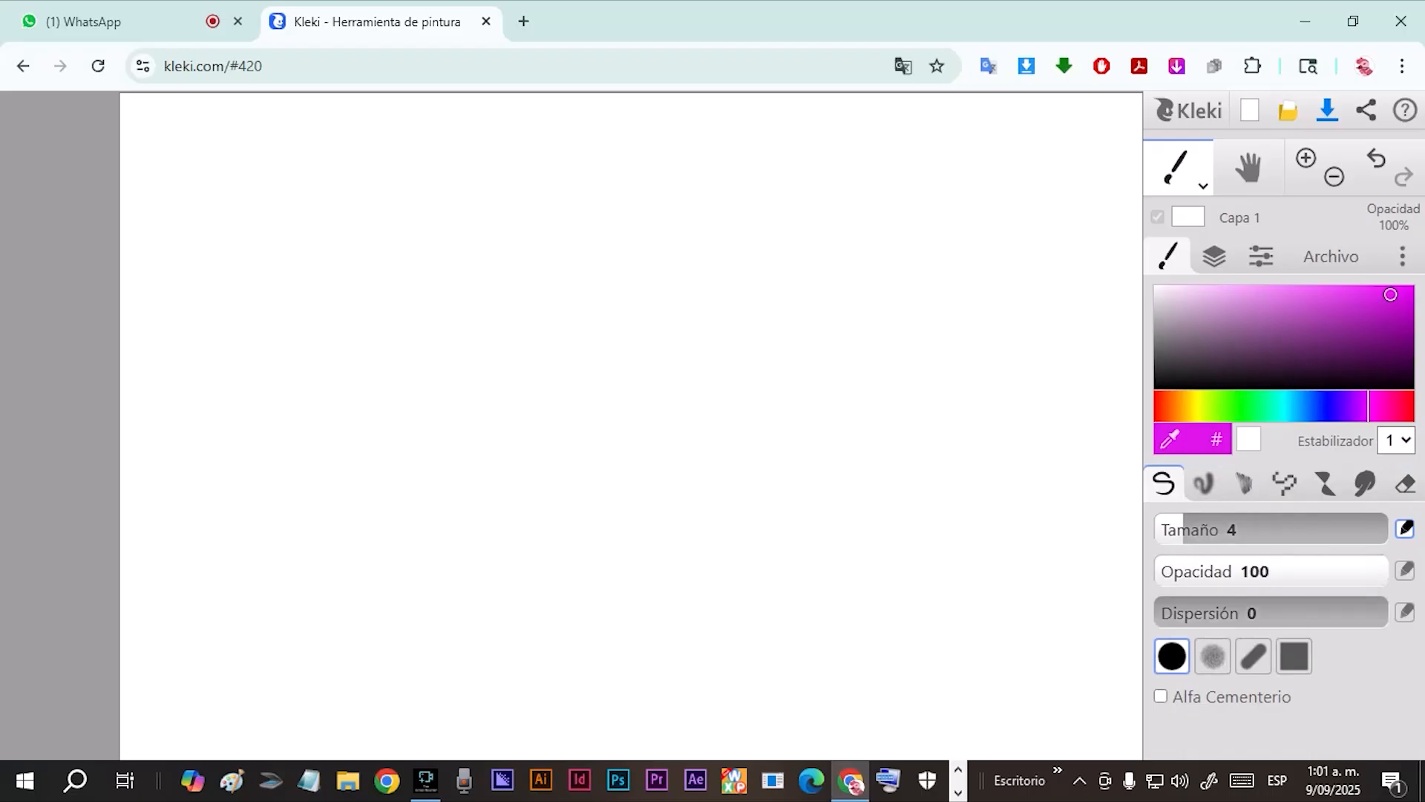
left_click_drag(1187, 406, 1174, 407)
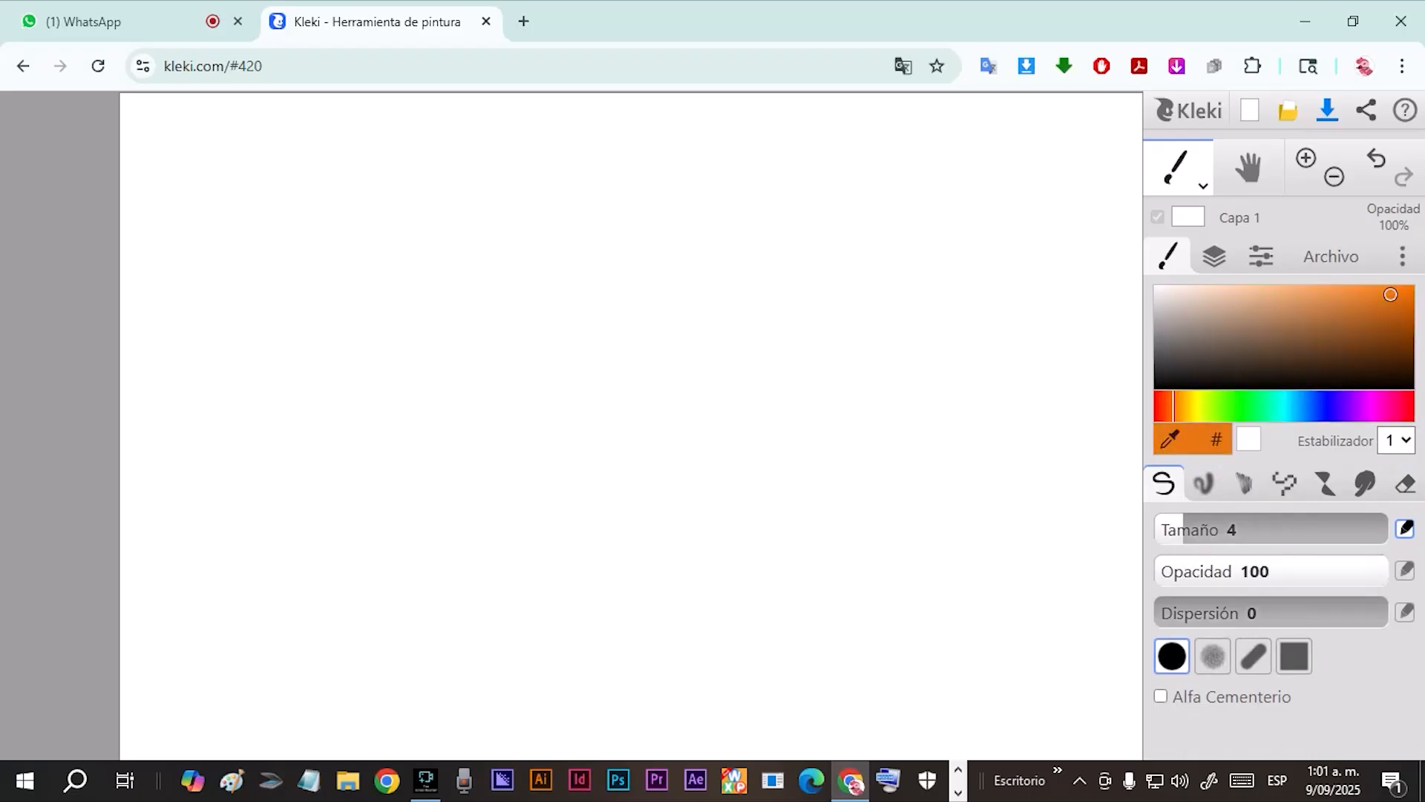
mouse_move(326, 223)
left_mouse_down()
mouse_move(327, 195)
mouse_move(338, 208)
mouse_move(390, 191)
mouse_move(383, 223)
left_mouse_up()
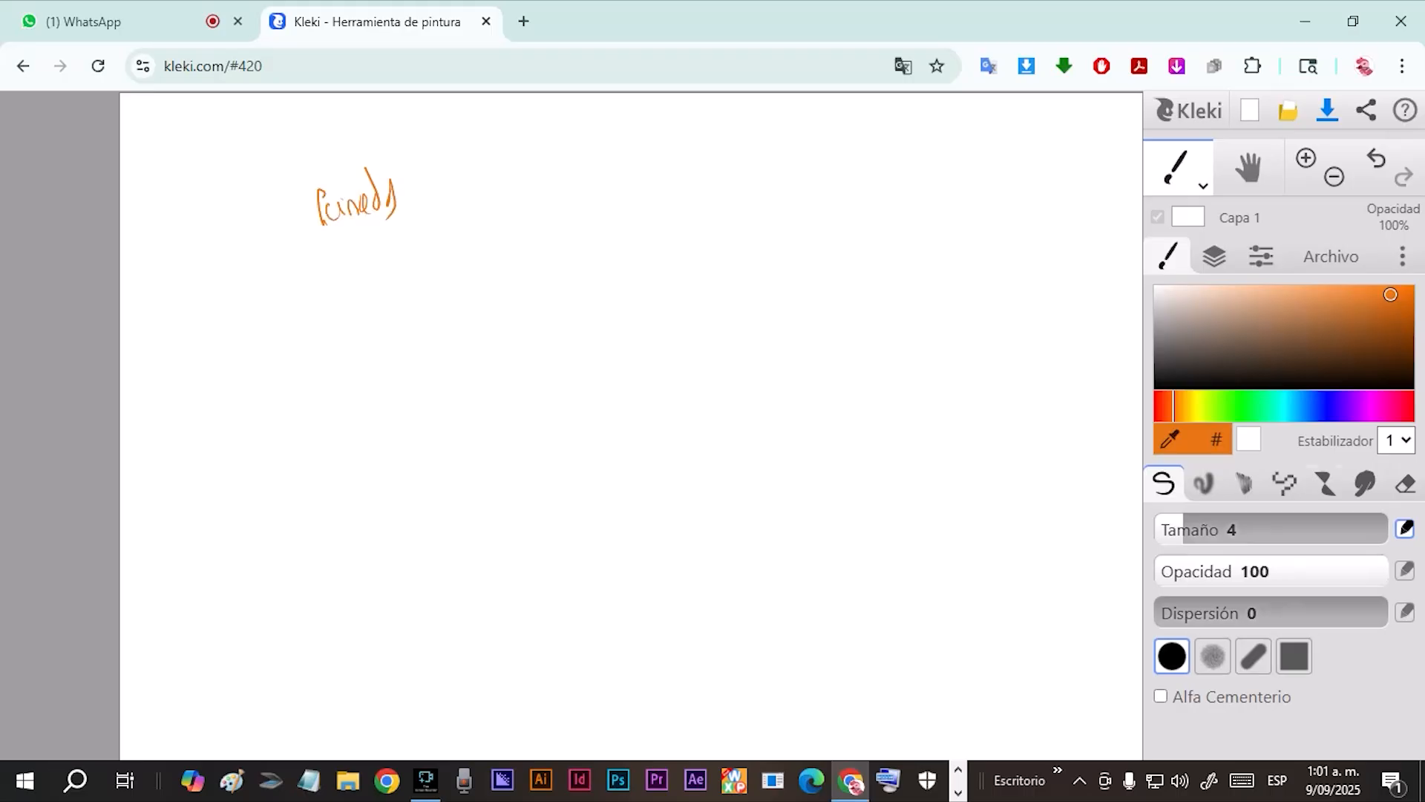
left_click(1406, 484)
left_click_drag(279, 172, 369, 206)
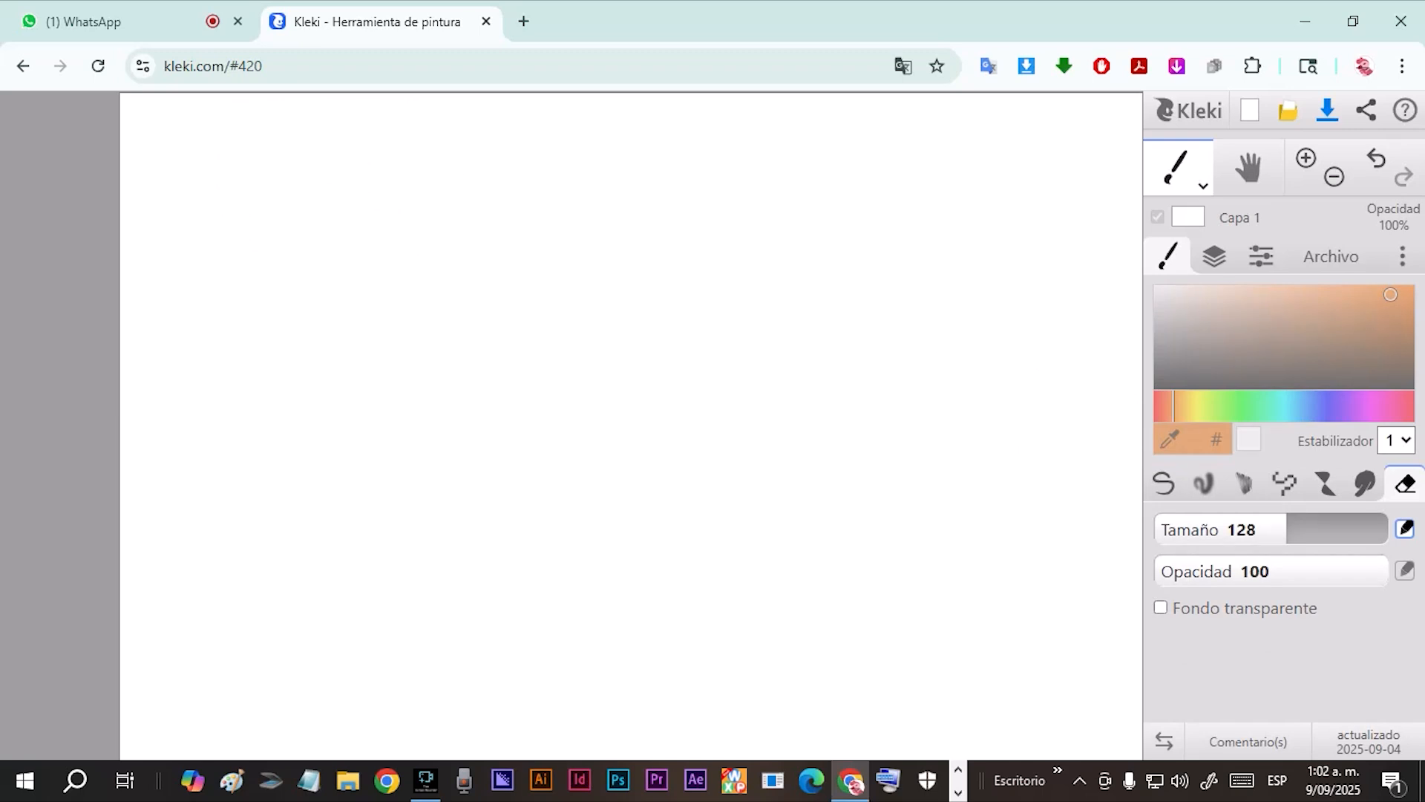
Test an orange pen stroke at size 7 on the canvas and erase it with the size 128 eraser.
left_click(1164, 484)
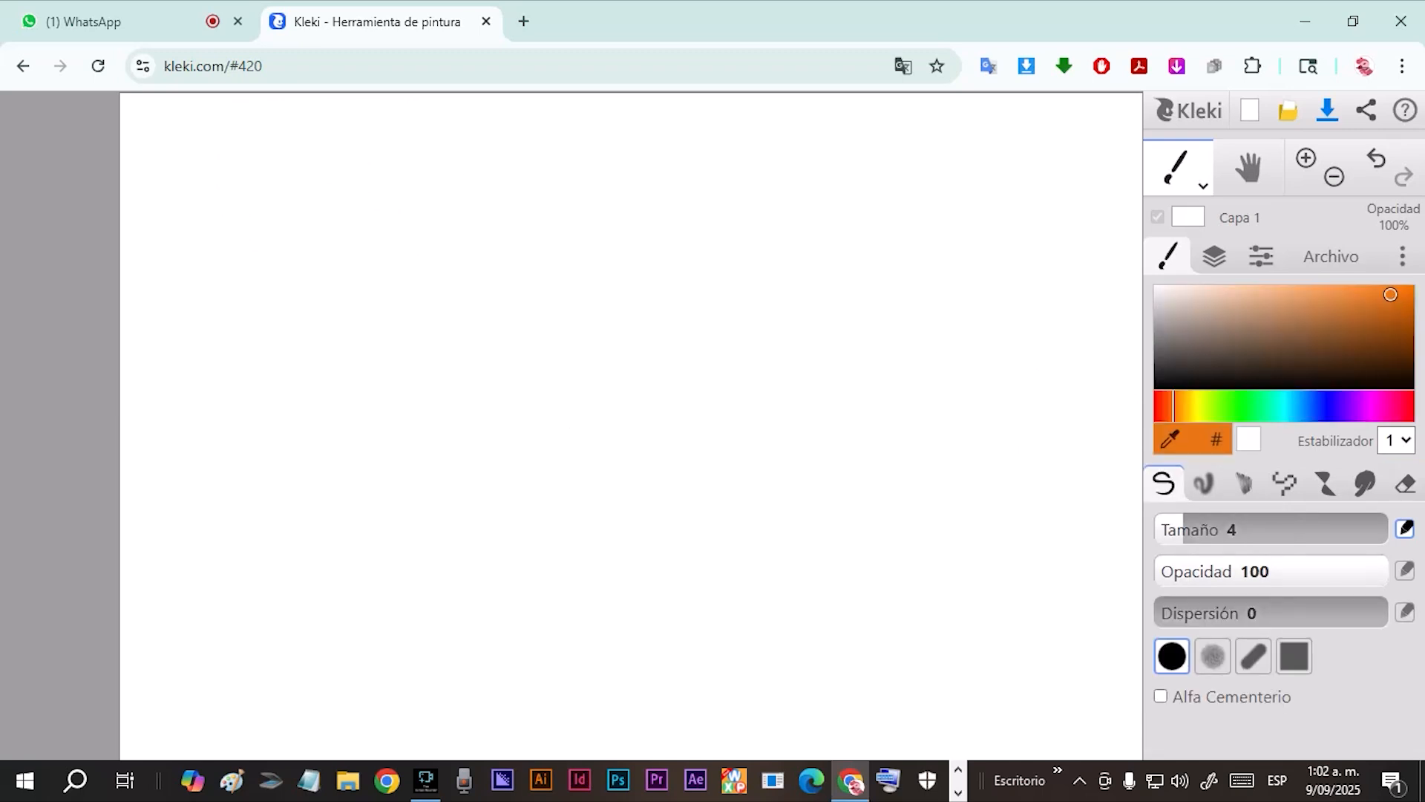
left_click_drag(1188, 529, 1195, 529)
mouse_move(737, 285)
left_mouse_down()
mouse_move(720, 419)
mouse_move(697, 468)
left_mouse_up()
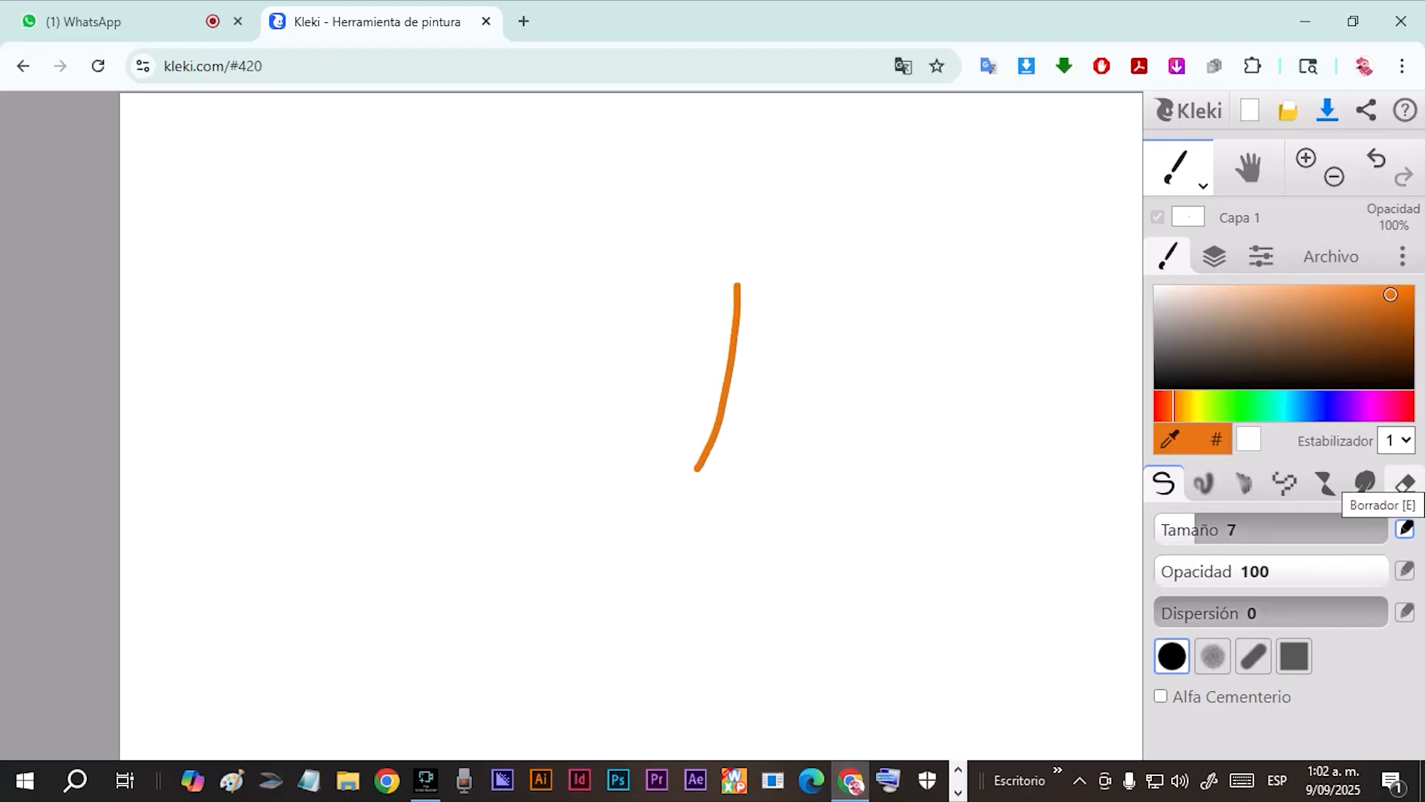
left_click(1405, 484)
left_click_drag(715, 348, 715, 410)
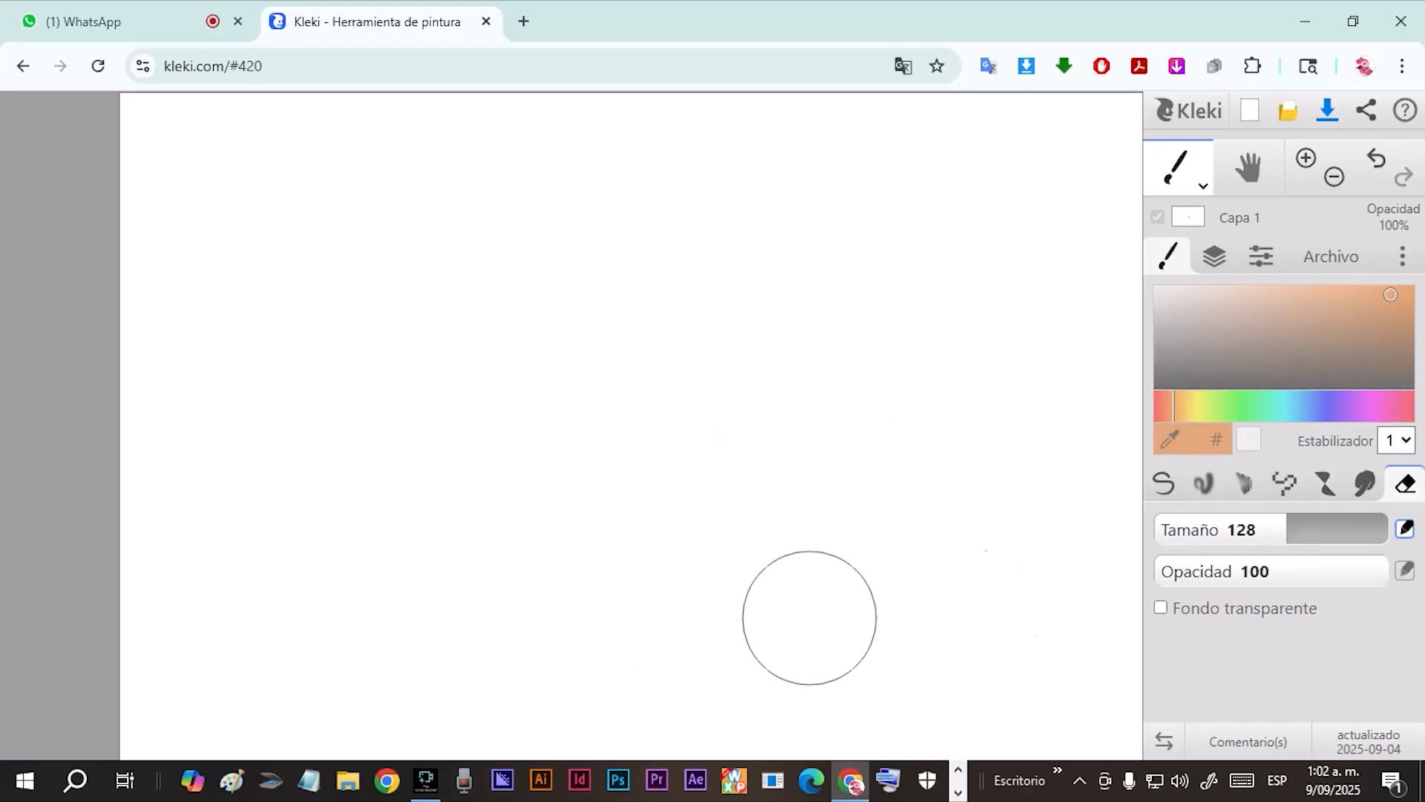
Return to the orange pen at size 5.2 and set its tip to Caligrafía.
key("b")
key("bracketleft")
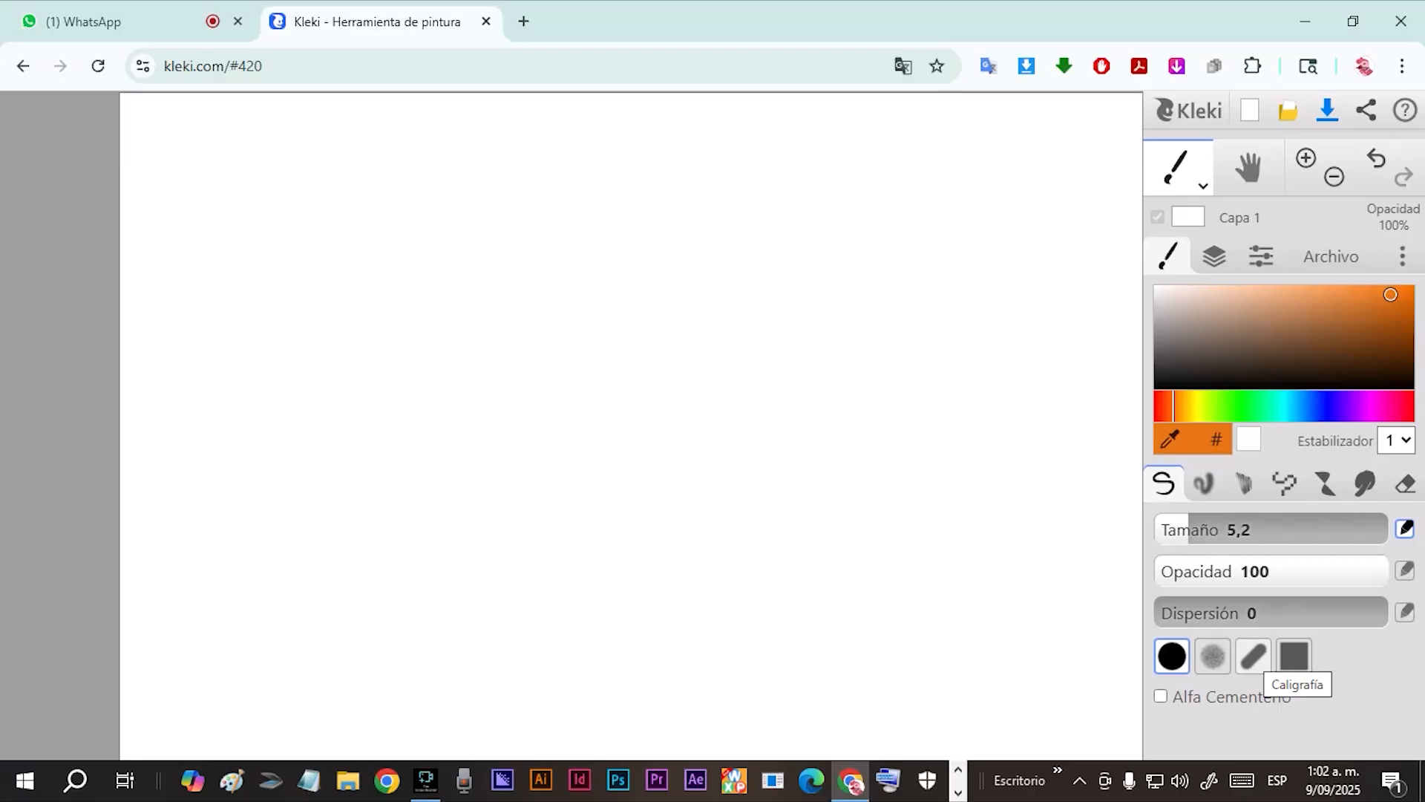
left_click(1256, 657)
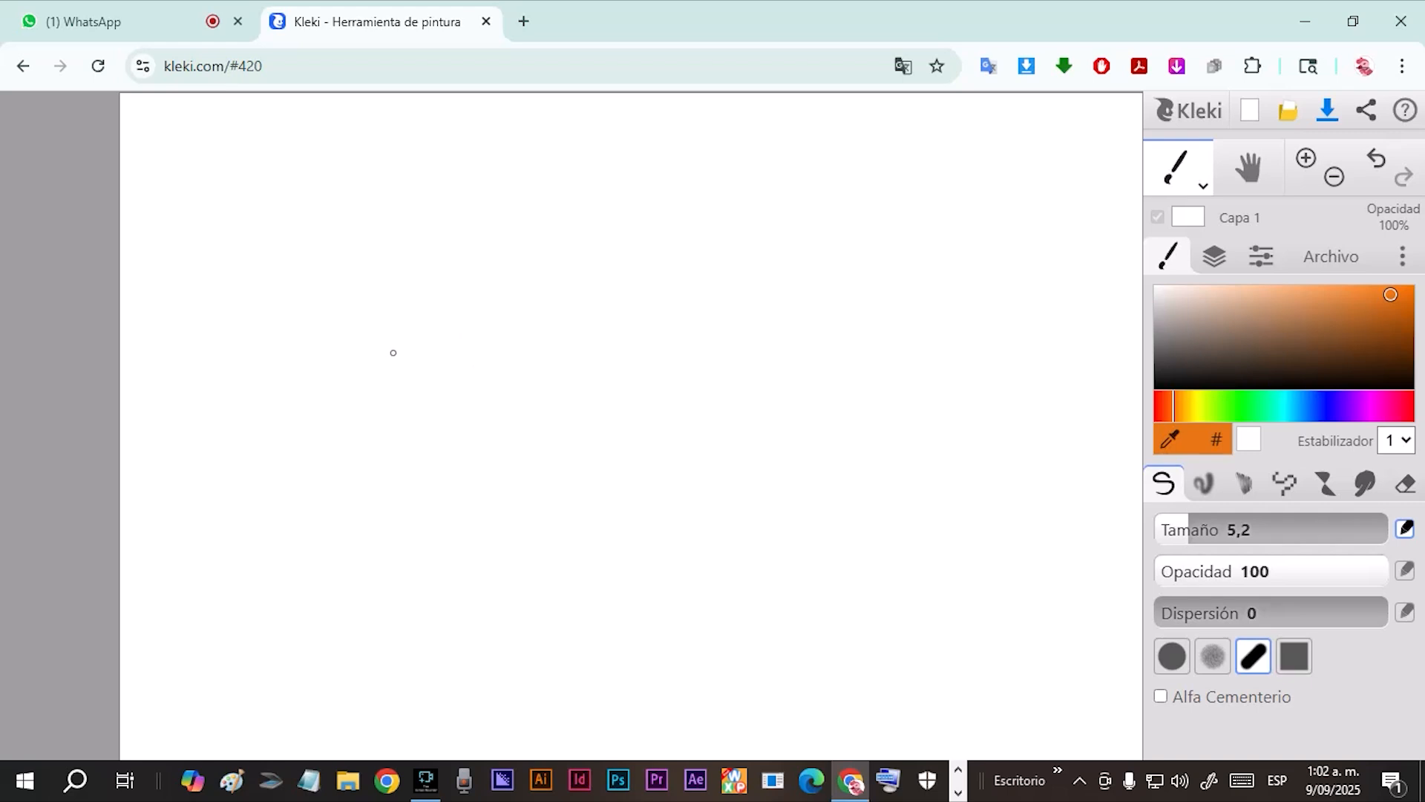
Sketch a rounded, parted fringe of curved hair strands in the upper-left part of the canvas.
mouse_move(467, 280)
left_mouse_down()
mouse_move(465, 344)
mouse_move(454, 336)
left_mouse_up()
left_click_drag(438, 277, 446, 332)
left_click_drag(477, 283, 488, 331)
left_click_drag(482, 288, 502, 329)
left_click_drag(490, 287, 507, 334)
left_click_drag(501, 285, 515, 345)
mouse_move(511, 287)
left_mouse_down()
mouse_move(497, 326)
mouse_move(528, 336)
left_mouse_up()
mouse_move(474, 261)
left_mouse_down()
mouse_move(438, 285)
mouse_move(473, 260)
mouse_move(418, 327)
left_mouse_up()
left_click_drag(432, 280, 438, 325)
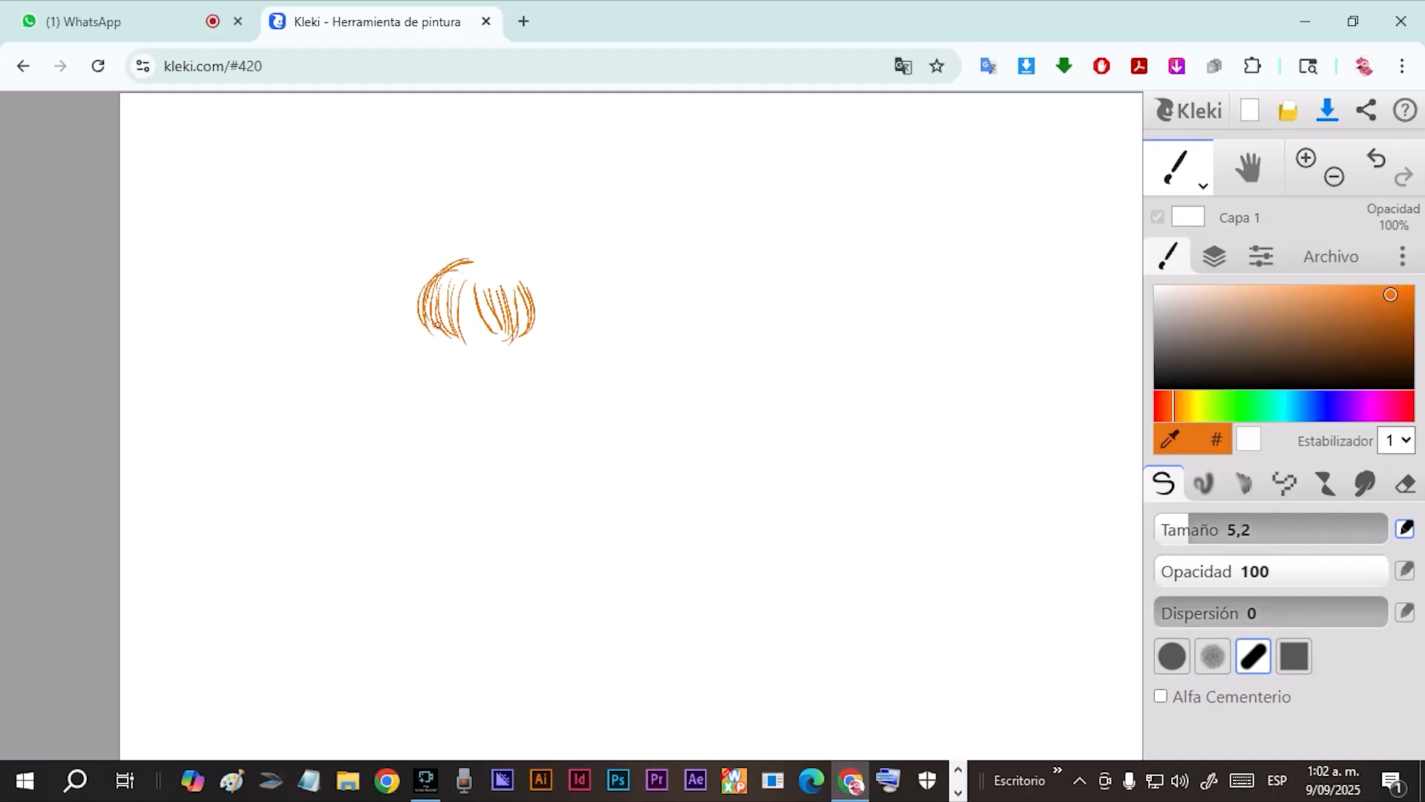
mouse_move(484, 261)
left_mouse_down()
mouse_move(501, 325)
mouse_move(492, 290)
mouse_move(520, 312)
left_mouse_up()
mouse_move(484, 257)
left_mouse_down()
mouse_move(539, 304)
mouse_move(544, 328)
left_mouse_up()
left_click_drag(531, 260, 525, 343)
left_click_drag(467, 274, 452, 329)
left_click_drag(480, 267, 452, 293)
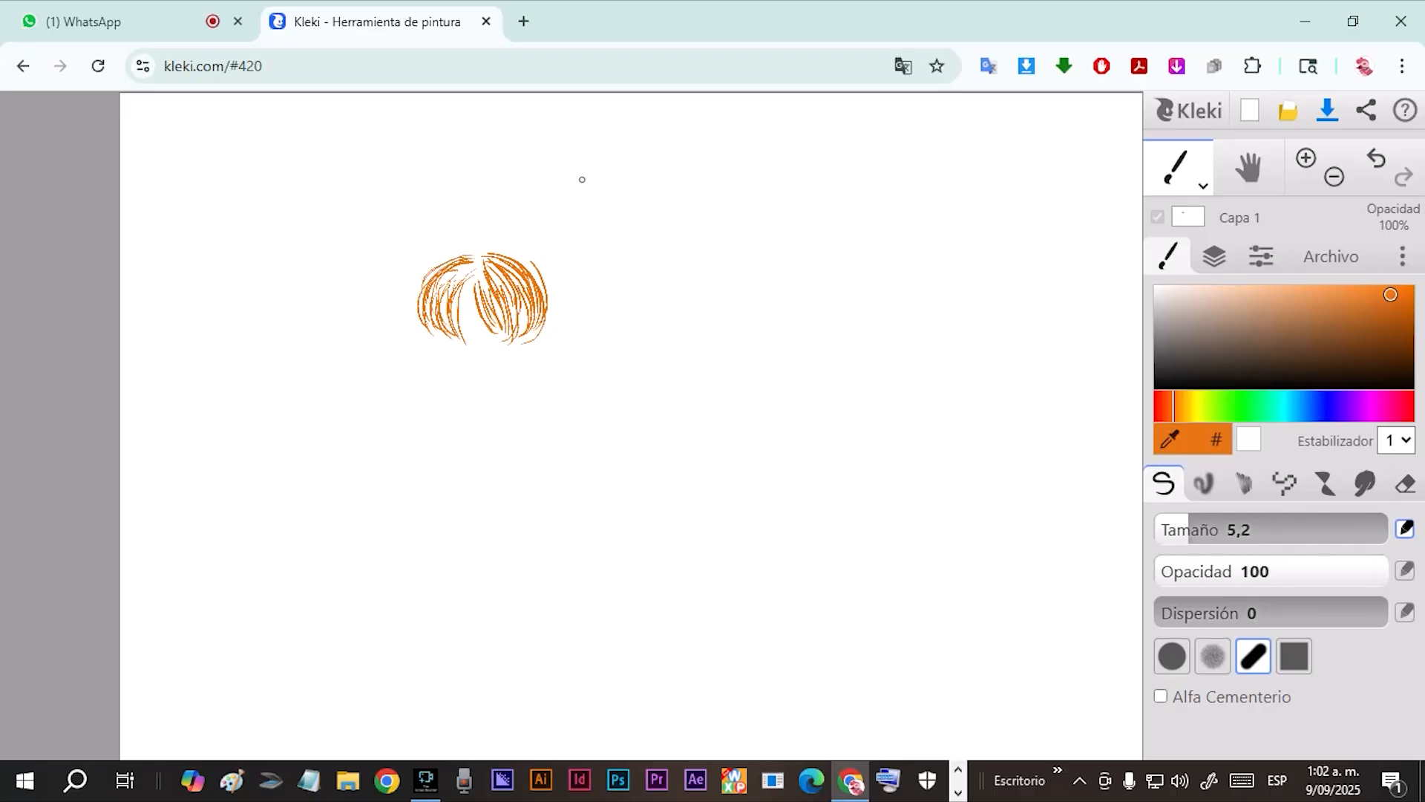
Draw a short line above the hair, then add face-framing side locks and a jawline beneath the fringe.
left_click_drag(582, 178, 612, 171)
left_click_drag(525, 303, 516, 343)
left_click_drag(440, 296, 444, 331)
mouse_move(467, 273)
left_mouse_down()
mouse_move(426, 320)
mouse_move(521, 341)
mouse_move(508, 397)
left_mouse_up()
mouse_move(522, 343)
left_mouse_down()
mouse_move(499, 410)
mouse_move(516, 394)
left_mouse_up()
left_click_drag(440, 324, 444, 385)
left_click_drag(445, 331, 460, 382)
Draw long straight strands falling down both sides of the first head.
mouse_move(538, 333)
left_mouse_down()
mouse_move(532, 403)
mouse_move(560, 477)
left_mouse_up()
left_click_drag(531, 394, 560, 481)
left_click_drag(541, 338, 558, 450)
left_click_drag(451, 392, 435, 470)
mouse_move(450, 419)
left_mouse_down()
mouse_move(431, 501)
mouse_move(444, 499)
left_mouse_up()
left_click_drag(455, 404, 467, 478)
left_click_drag(463, 406, 471, 475)
Add outer long strands on the first head's right side and an arrow pointing at its hair.
left_click_drag(546, 319, 554, 407)
left_click_drag(555, 286, 577, 441)
mouse_move(558, 321)
left_mouse_down()
mouse_move(569, 441)
mouse_move(552, 276)
mouse_move(499, 245)
mouse_move(487, 269)
mouse_move(514, 245)
mouse_move(551, 266)
left_mouse_up()
mouse_move(363, 334)
left_mouse_down()
mouse_move(409, 321)
mouse_move(481, 377)
mouse_move(508, 353)
mouse_move(482, 373)
mouse_move(468, 455)
left_mouse_up()
left_click_drag(461, 375, 483, 456)
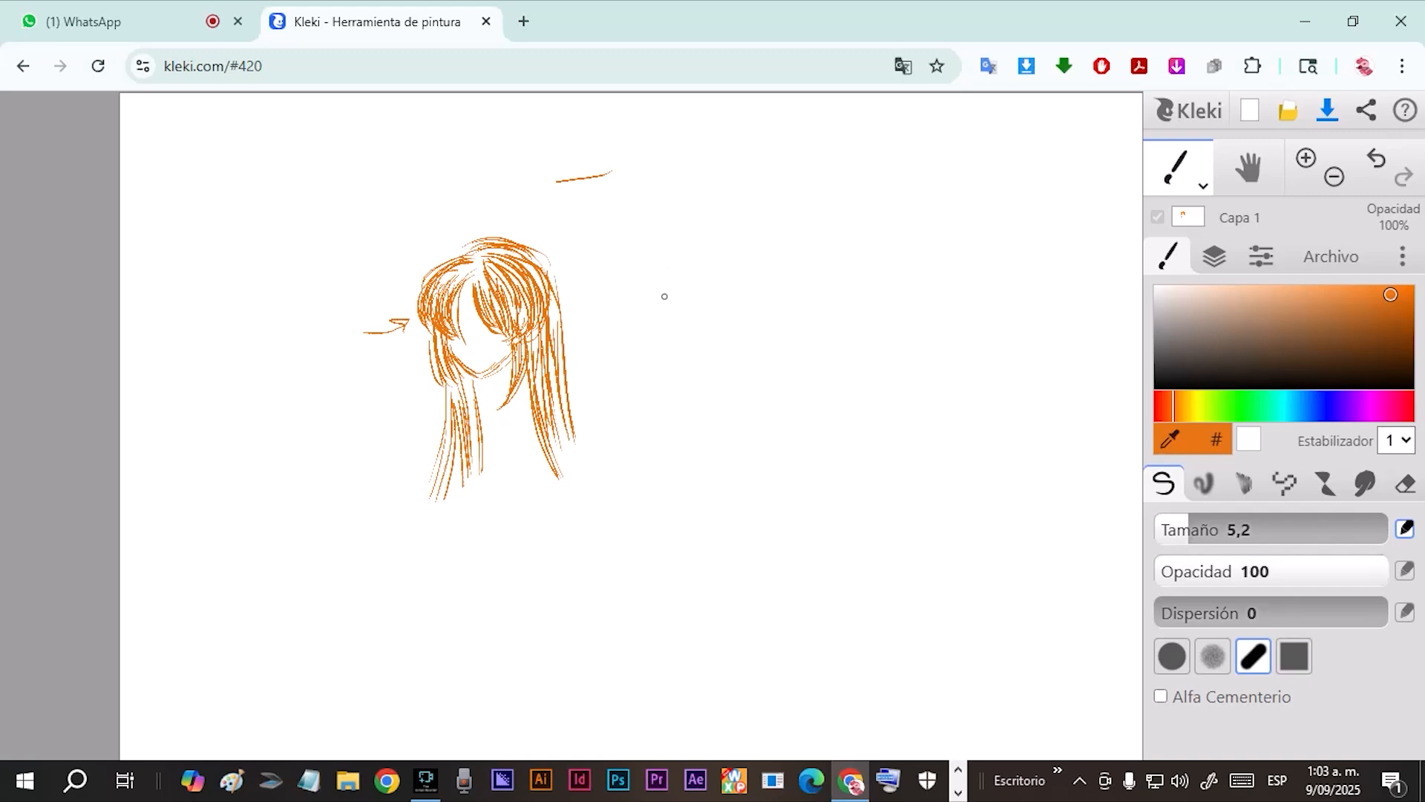
Sketch a second head's face outline with an ear and side hair, to the right of the long-haired head.
left_click_drag(660, 263, 670, 324)
left_click_drag(666, 273, 678, 342)
left_click_drag(616, 266, 609, 341)
mouse_move(613, 278)
left_mouse_down()
mouse_move(622, 263)
mouse_move(620, 336)
mouse_move(660, 325)
mouse_move(642, 346)
left_mouse_up()
mouse_move(632, 247)
left_mouse_down()
mouse_move(608, 292)
mouse_move(677, 289)
mouse_move(678, 318)
left_mouse_up()
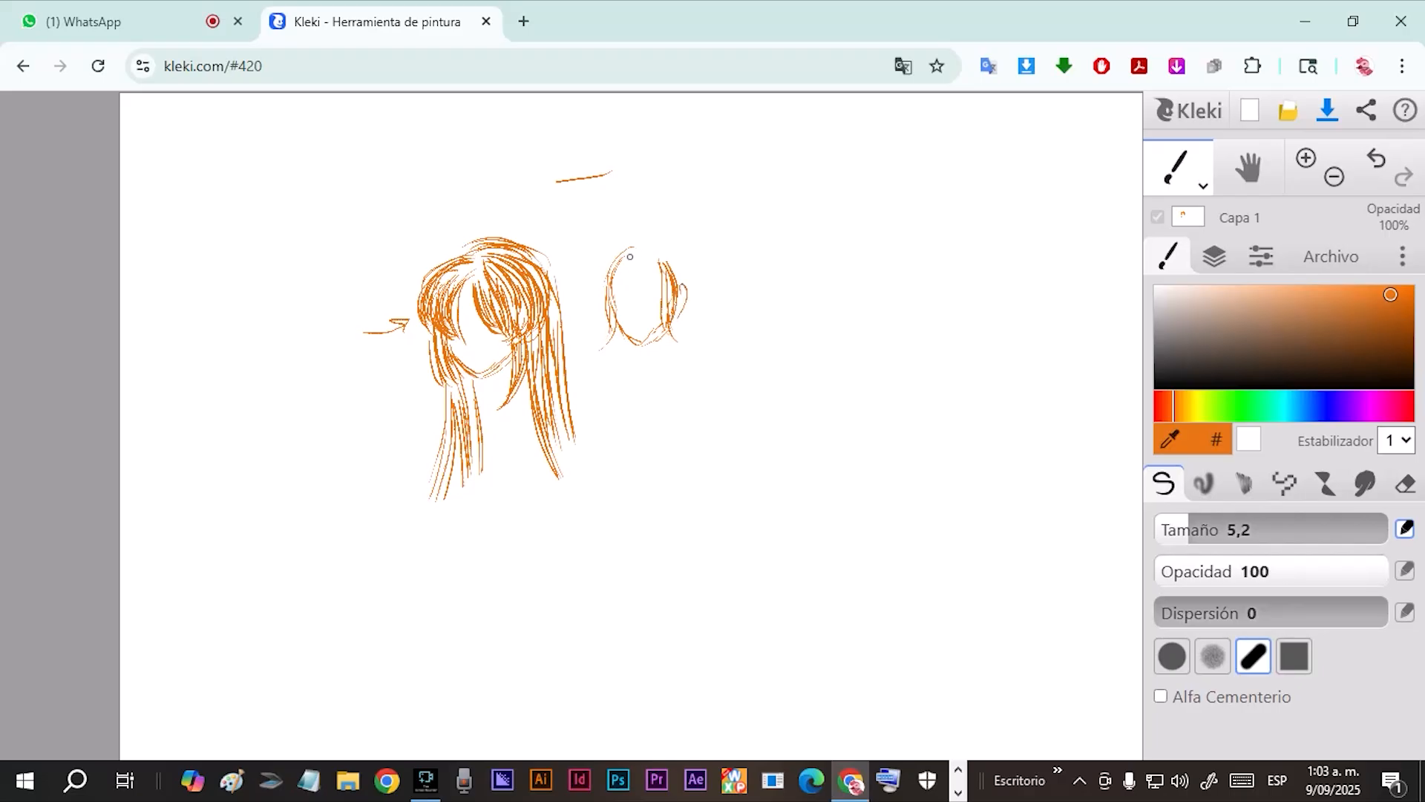
Draw swept-back hair on the second head, gathered into a long, high ponytail.
mouse_move(640, 259)
left_mouse_down()
mouse_move(660, 243)
mouse_move(688, 291)
mouse_move(667, 283)
mouse_move(674, 262)
mouse_move(691, 281)
mouse_move(618, 264)
mouse_move(604, 288)
mouse_move(620, 258)
mouse_move(597, 261)
mouse_move(606, 307)
mouse_move(607, 269)
mouse_move(698, 303)
mouse_move(679, 327)
left_mouse_up()
mouse_move(698, 265)
left_mouse_down()
mouse_move(689, 313)
mouse_move(684, 293)
left_mouse_up()
mouse_move(669, 235)
left_mouse_down()
mouse_move(696, 271)
mouse_move(655, 216)
mouse_move(680, 221)
mouse_move(698, 266)
mouse_move(664, 222)
mouse_move(680, 214)
mouse_move(705, 375)
left_mouse_up()
left_click_drag(697, 312, 695, 403)
mouse_move(681, 349)
left_mouse_down()
mouse_move(698, 449)
mouse_move(671, 460)
left_mouse_up()
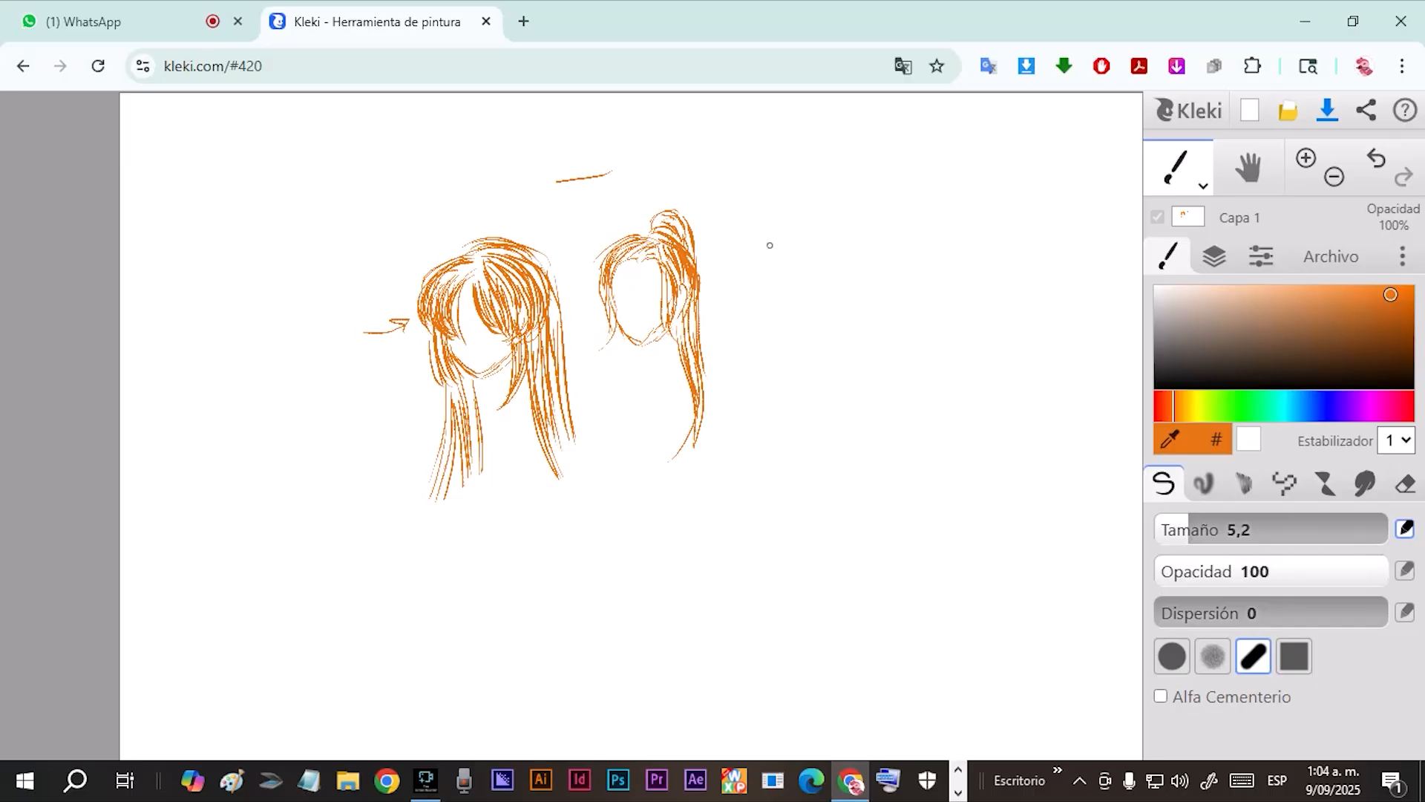
Sketch two wavy pigtails with bows for a third head beside the ponytail head.
mouse_move(768, 225)
left_mouse_down()
mouse_move(757, 236)
mouse_move(784, 241)
mouse_move(774, 210)
mouse_move(840, 242)
mouse_move(836, 209)
mouse_move(750, 225)
mouse_move(743, 262)
mouse_move(762, 266)
mouse_move(741, 242)
mouse_move(772, 320)
left_mouse_up()
left_click_drag(772, 279, 771, 338)
mouse_move(847, 213)
left_mouse_down()
mouse_move(863, 264)
mouse_move(845, 276)
mouse_move(836, 342)
mouse_move(759, 345)
left_mouse_up()
mouse_move(772, 241)
left_mouse_down()
mouse_move(767, 225)
mouse_move(749, 236)
mouse_move(750, 266)
mouse_move(753, 245)
mouse_move(772, 261)
mouse_move(744, 254)
mouse_move(743, 267)
mouse_move(748, 232)
mouse_move(741, 249)
mouse_move(774, 301)
mouse_move(778, 276)
mouse_move(762, 301)
mouse_move(775, 331)
left_mouse_up()
mouse_move(851, 224)
left_mouse_down()
mouse_move(854, 262)
mouse_move(863, 245)
mouse_move(852, 281)
mouse_move(842, 257)
mouse_move(834, 331)
left_mouse_up()
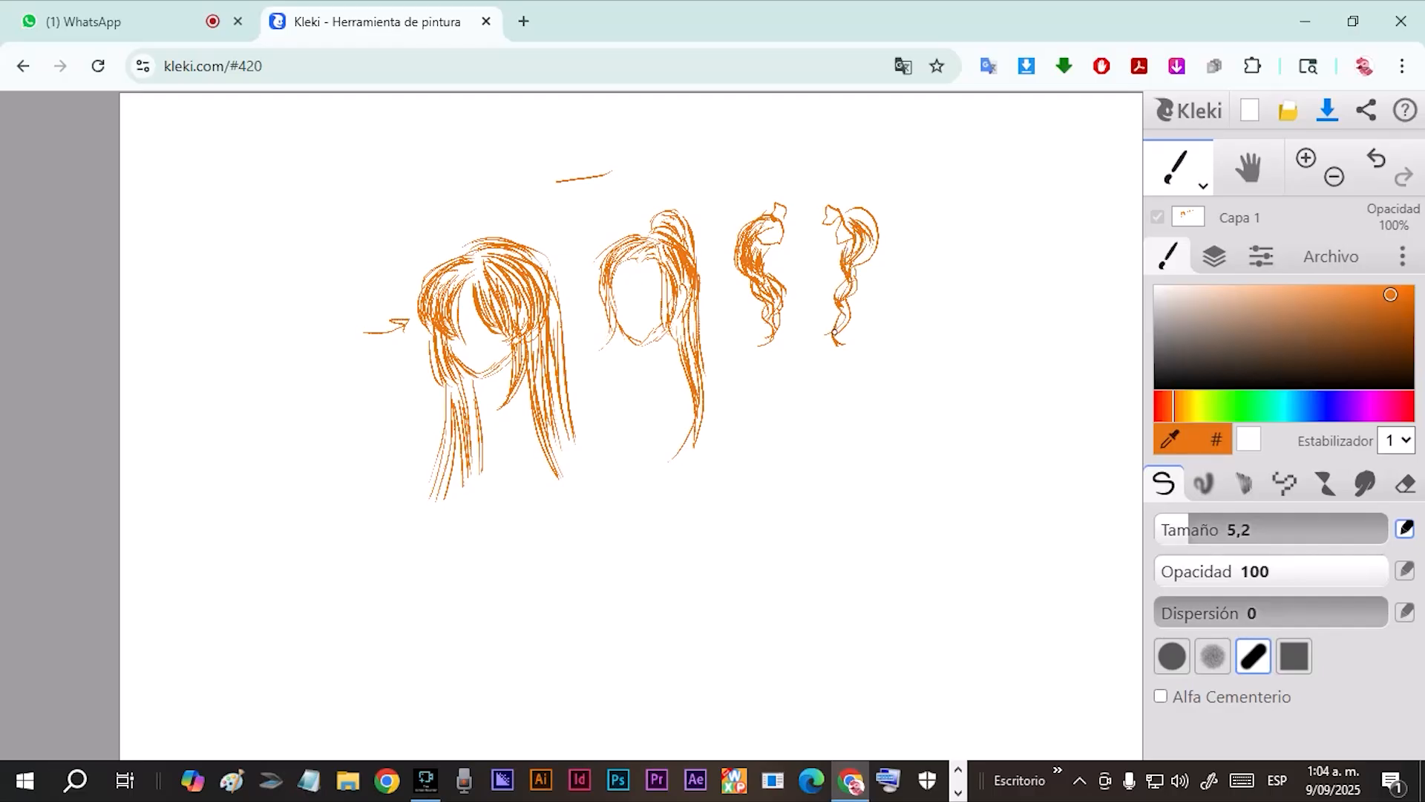
Join the two pigtails with a fringe and crown, and outline the third head's face.
mouse_move(774, 237)
left_mouse_down()
mouse_move(802, 247)
mouse_move(786, 257)
mouse_move(791, 229)
mouse_move(783, 263)
mouse_move(807, 232)
mouse_move(840, 257)
mouse_move(783, 239)
mouse_move(786, 292)
left_mouse_up()
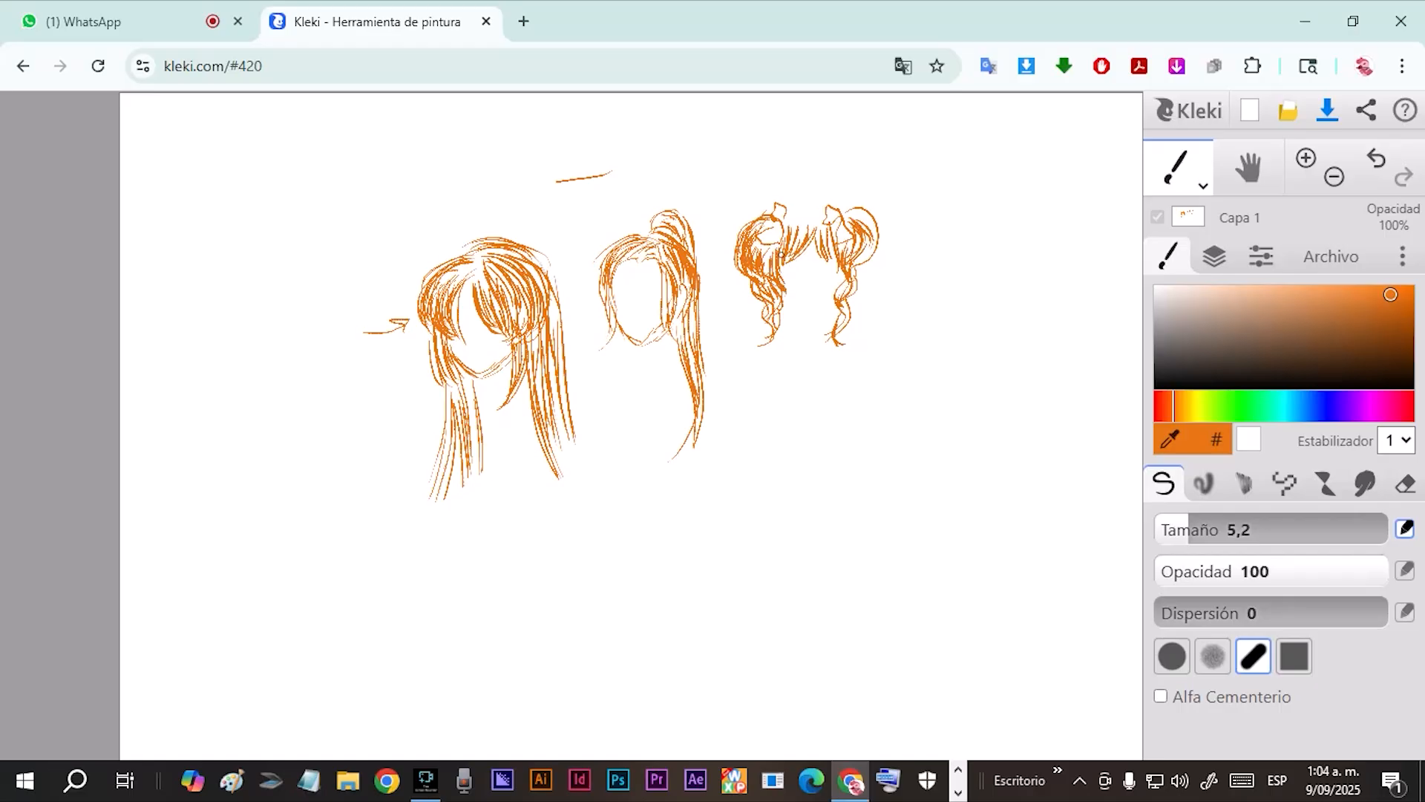
mouse_move(791, 218)
left_mouse_down()
mouse_move(779, 197)
mouse_move(812, 194)
mouse_move(805, 239)
mouse_move(821, 202)
left_mouse_up()
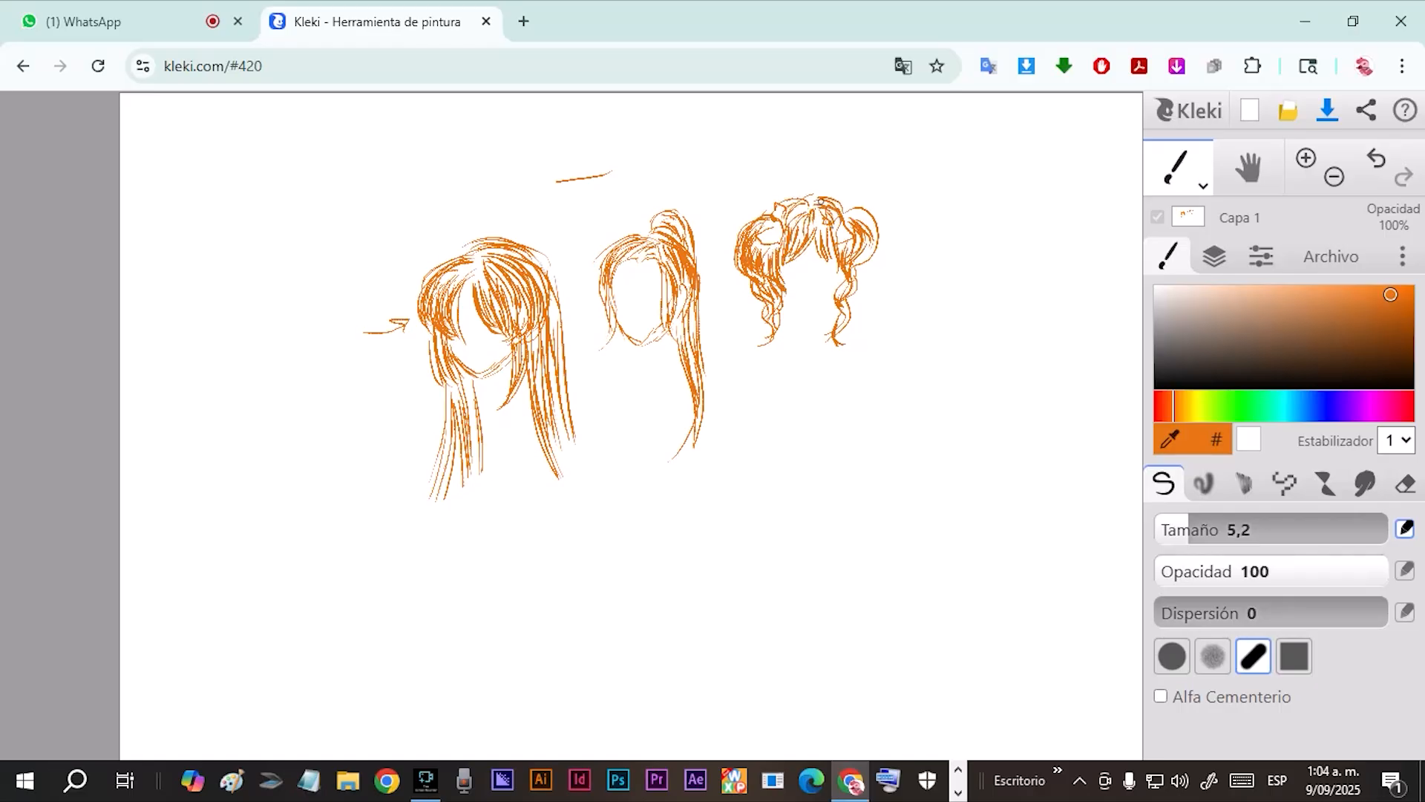
mouse_move(849, 253)
left_mouse_down()
mouse_move(848, 284)
mouse_move(790, 296)
mouse_move(825, 296)
left_mouse_up()
left_click_drag(870, 250, 847, 329)
Start a fourth head beside the pigtail head with short wavy locks on both sides of its face.
mouse_move(980, 199)
left_mouse_down()
mouse_move(993, 226)
mouse_move(981, 245)
mouse_move(973, 232)
left_mouse_up()
mouse_move(984, 204)
left_mouse_down()
mouse_move(960, 248)
mouse_move(947, 235)
mouse_move(958, 224)
mouse_move(948, 268)
left_mouse_up()
left_click_drag(954, 239, 950, 283)
left_click_drag(1016, 202, 1006, 250)
left_click_drag(1017, 219, 1007, 273)
left_click_drag(1030, 242, 1017, 285)
left_click_drag(1031, 262, 1007, 284)
Fill out the fourth head's crown and outer waves down to the curled ends.
mouse_move(966, 215)
left_mouse_down()
mouse_move(935, 271)
mouse_move(953, 216)
mouse_move(933, 238)
mouse_move(938, 283)
mouse_move(973, 209)
mouse_move(936, 250)
left_mouse_up()
mouse_move(949, 222)
left_mouse_down()
mouse_move(938, 235)
mouse_move(944, 211)
mouse_move(915, 230)
mouse_move(928, 288)
left_mouse_up()
mouse_move(963, 197)
left_mouse_down()
mouse_move(938, 229)
mouse_move(922, 214)
mouse_move(914, 237)
left_mouse_up()
mouse_move(996, 185)
left_mouse_down()
mouse_move(1014, 226)
mouse_move(1030, 222)
mouse_move(1021, 199)
mouse_move(1006, 188)
mouse_move(1044, 254)
mouse_move(1040, 241)
mouse_move(1029, 274)
mouse_move(997, 290)
left_mouse_up()
left_click_drag(1012, 276, 999, 285)
left_click_drag(1018, 236, 995, 279)
left_click_drag(1017, 255, 1001, 315)
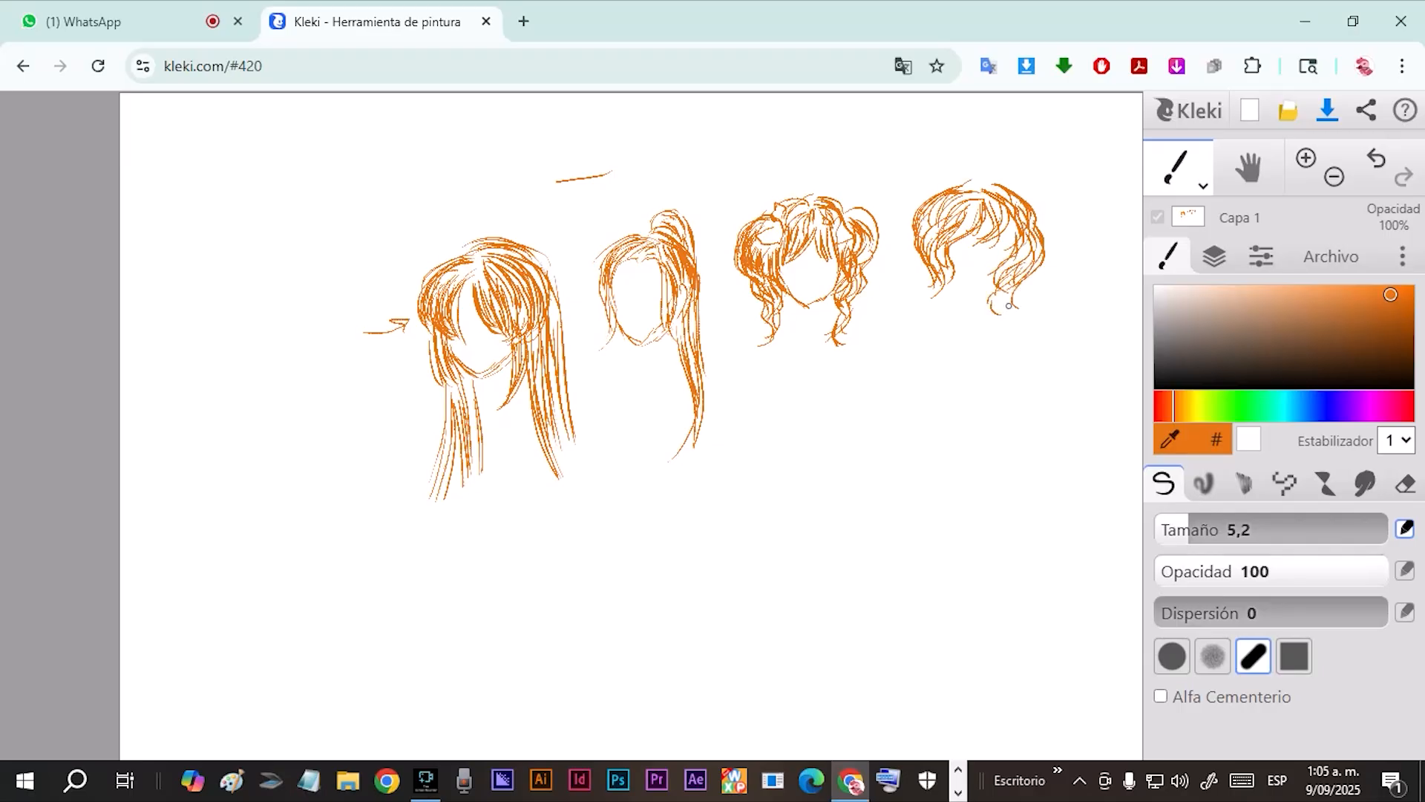
Draw the fourth head's chin and face guideline, and add a vertical guideline to the pigtail head's face.
mouse_move(957, 269)
left_mouse_down()
mouse_move(1020, 254)
mouse_move(976, 289)
mouse_move(963, 282)
mouse_move(981, 281)
mouse_move(968, 279)
mouse_move(988, 248)
mouse_move(970, 260)
mouse_move(971, 247)
mouse_move(1001, 257)
left_mouse_up()
left_click_drag(970, 249, 993, 235)
left_click_drag(816, 264, 810, 298)
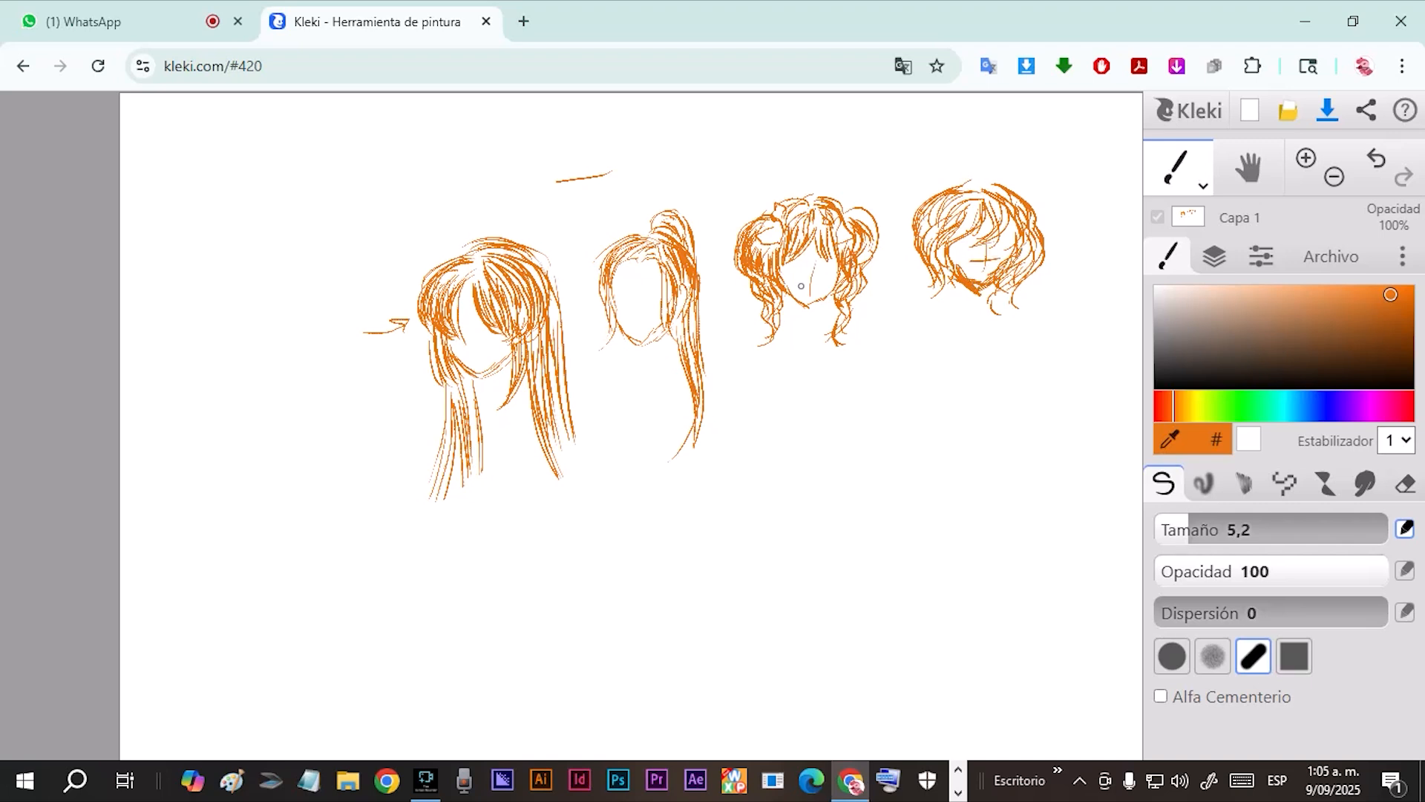
Sketch a profile face with an ear, fringe and nape hair below the fourth head.
mouse_move(985, 199)
left_mouse_down()
mouse_move(939, 207)
mouse_move(952, 185)
mouse_move(931, 193)
mouse_move(943, 224)
mouse_move(928, 269)
mouse_move(1014, 336)
mouse_move(993, 391)
mouse_move(952, 365)
left_mouse_up()
left_click_drag(978, 316, 971, 395)
left_click_drag(962, 339, 981, 406)
mouse_move(972, 356)
left_mouse_down()
mouse_move(996, 408)
mouse_move(967, 410)
left_mouse_up()
mouse_move(987, 321)
left_mouse_down()
mouse_move(970, 353)
mouse_move(987, 317)
mouse_move(1012, 346)
left_mouse_up()
key("ctrl+z")
left_click_drag(1002, 315, 1018, 351)
left_click_drag(997, 334, 997, 356)
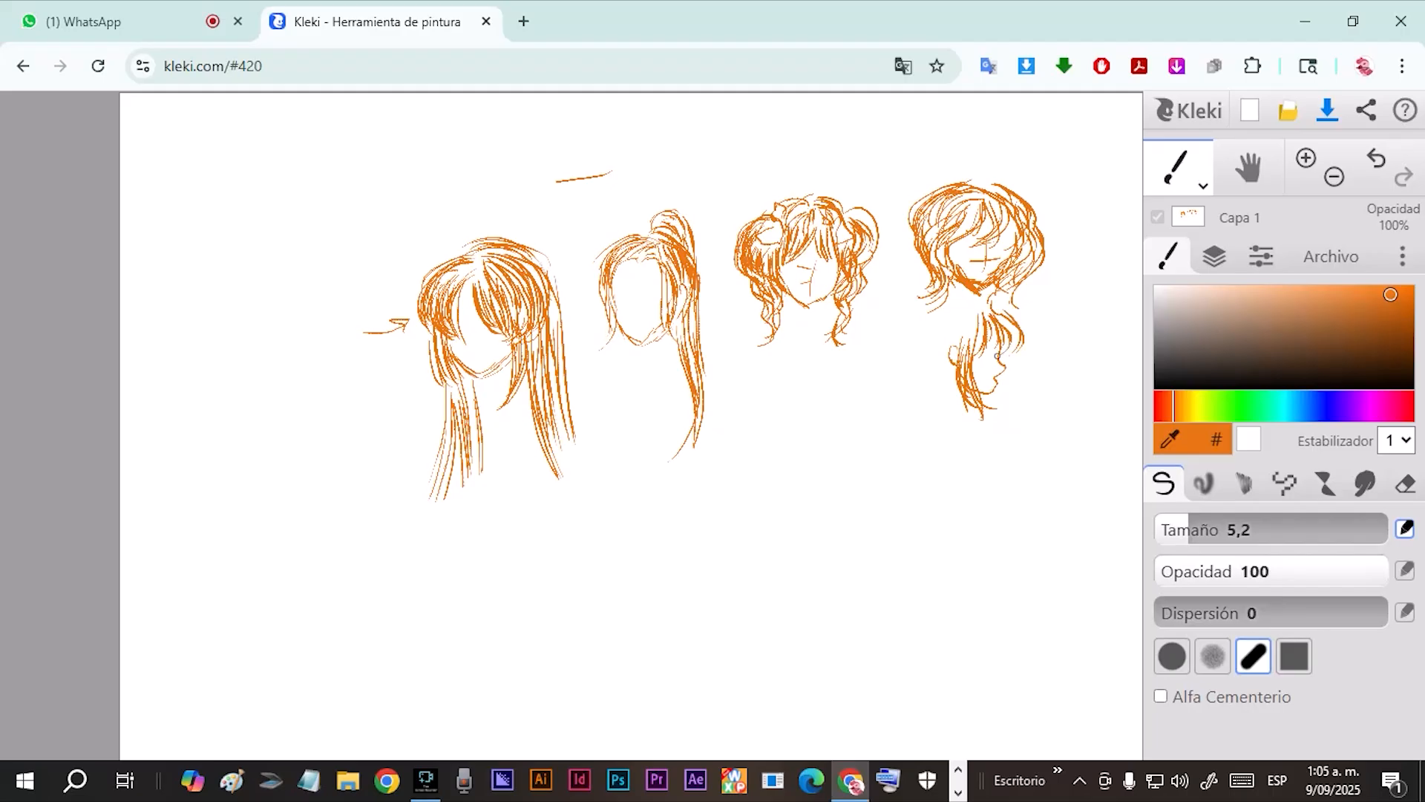
Fill in the profile head's crown, back and fringe with layered short strands.
mouse_move(970, 309)
left_mouse_down()
mouse_move(923, 347)
mouse_move(920, 329)
left_mouse_up()
left_click_drag(954, 297, 914, 349)
mouse_move(921, 323)
left_mouse_down()
mouse_move(938, 351)
mouse_move(918, 361)
mouse_move(947, 348)
mouse_move(934, 350)
mouse_move(954, 407)
left_mouse_up()
left_click_drag(947, 364, 964, 416)
left_click_drag(954, 386, 972, 420)
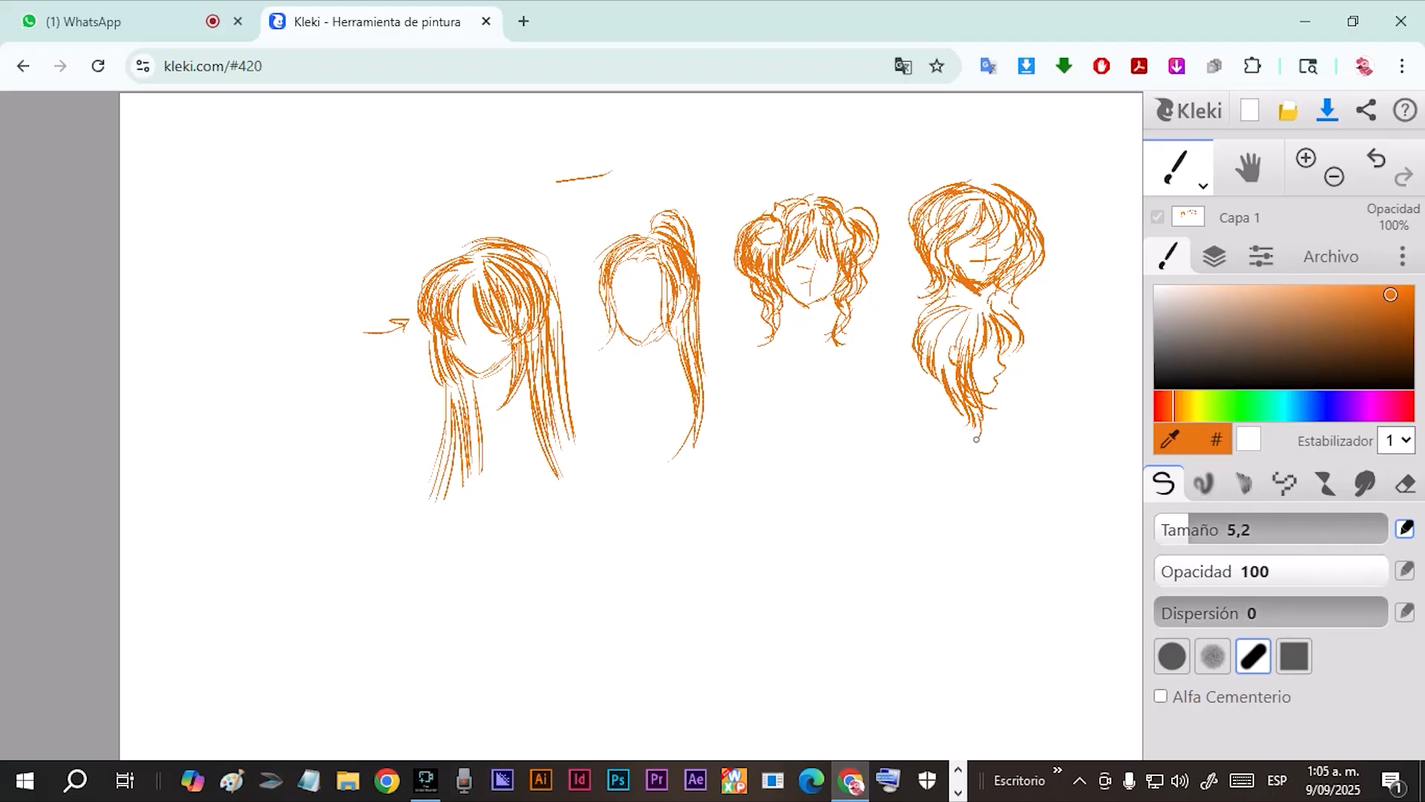
mouse_move(951, 331)
left_mouse_down()
mouse_move(943, 380)
mouse_move(933, 356)
left_mouse_up()
mouse_move(950, 305)
left_mouse_down()
mouse_move(920, 334)
mouse_move(954, 364)
mouse_move(952, 393)
mouse_move(958, 362)
mouse_move(964, 375)
left_mouse_up()
mouse_move(985, 325)
left_mouse_down()
mouse_move(982, 348)
mouse_move(957, 325)
mouse_move(1012, 326)
left_mouse_up()
Draw two arrows pointing at the back and nape of the profile head's hair.
left_click_drag(890, 382, 917, 366)
left_click_drag(904, 363, 916, 376)
left_click_drag(931, 428, 956, 421)
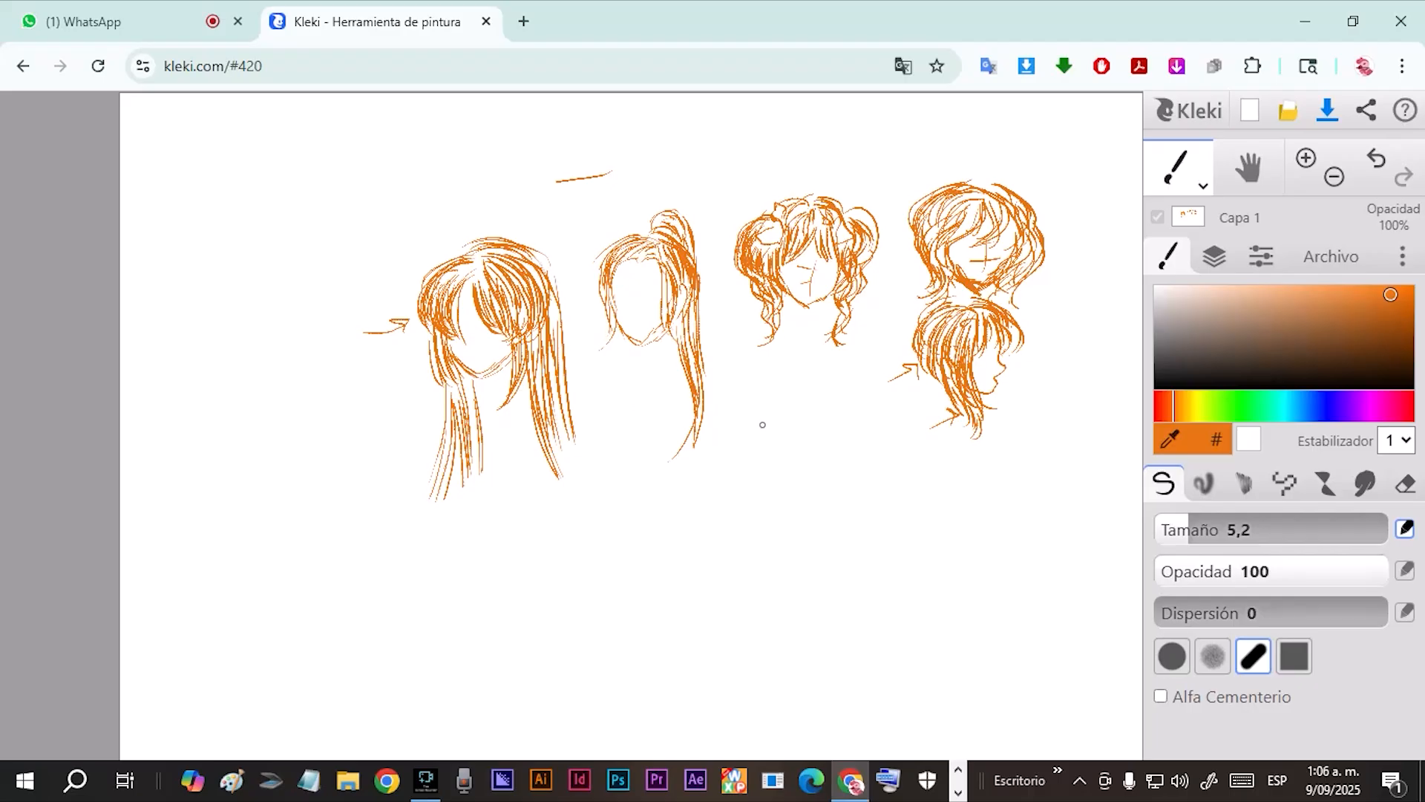
Draw a downward arrow below the pigtail head and sketch two spiral ringlets beneath it.
left_click_drag(801, 326, 802, 366)
left_click_drag(793, 355, 810, 352)
mouse_move(783, 407)
left_mouse_down()
mouse_move(769, 405)
mouse_move(750, 460)
left_mouse_up()
left_click_drag(761, 444, 759, 468)
left_click_drag(785, 422, 763, 475)
left_click_drag(787, 453, 769, 491)
left_click_drag(782, 476, 768, 516)
mouse_move(846, 401)
left_mouse_down()
mouse_move(868, 415)
mouse_move(844, 505)
mouse_move(841, 484)
left_mouse_up()
left_click_drag(875, 437, 848, 462)
left_click_drag(855, 410, 876, 448)
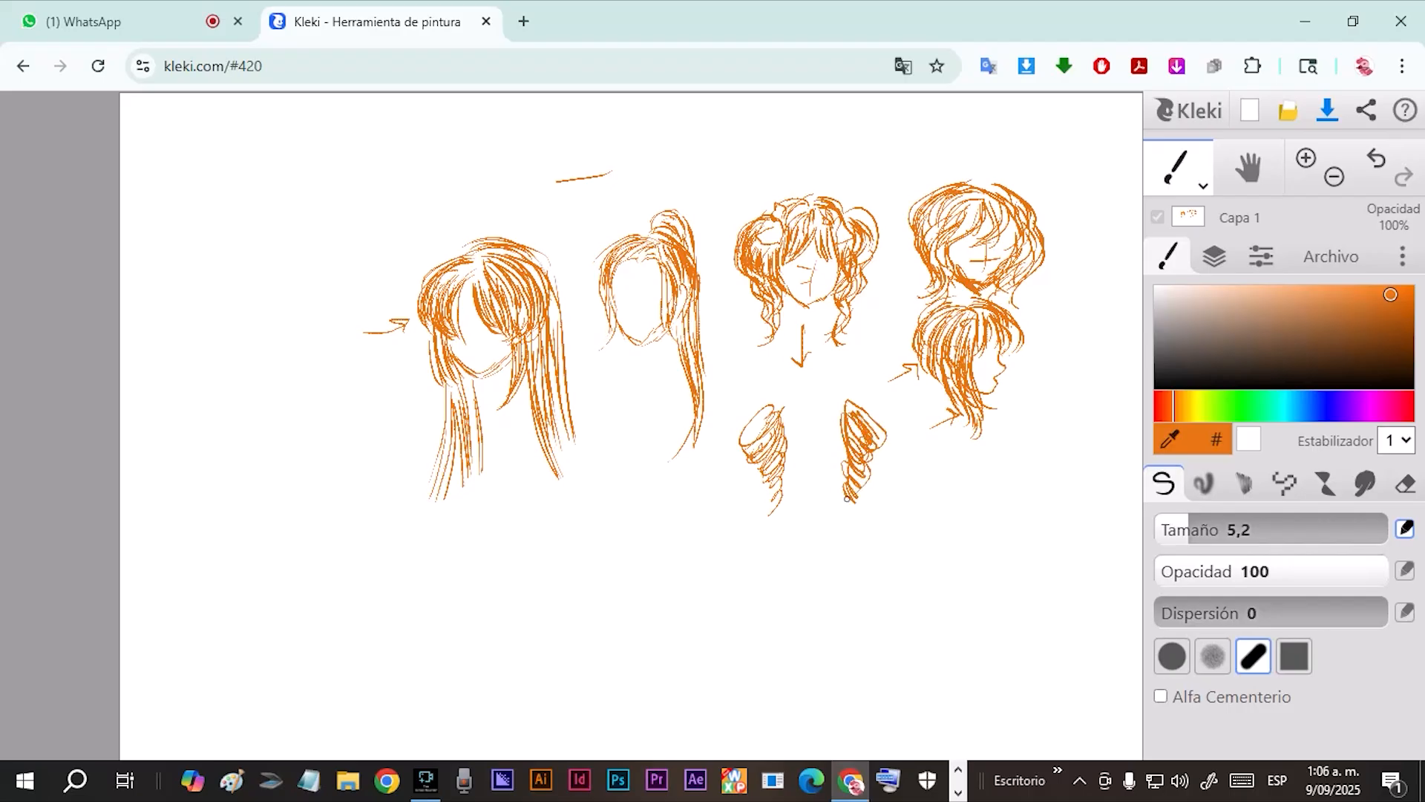
Add bows, a crown and a fringe between the ringlets, and extend the left ringlet's tip.
left_click_drag(778, 408, 757, 390)
mouse_move(846, 418)
left_mouse_down()
mouse_move(834, 407)
mouse_move(848, 401)
mouse_move(786, 444)
mouse_move(794, 396)
left_mouse_up()
left_click_drag(778, 401, 796, 382)
left_click_drag(771, 389, 836, 380)
left_click_drag(834, 392, 812, 442)
mouse_move(825, 395)
left_mouse_down()
mouse_move(816, 444)
mouse_move(830, 439)
left_mouse_up()
mouse_move(835, 421)
left_mouse_down()
mouse_move(841, 448)
mouse_move(789, 475)
mouse_move(746, 443)
mouse_move(780, 523)
mouse_move(753, 536)
left_mouse_up()
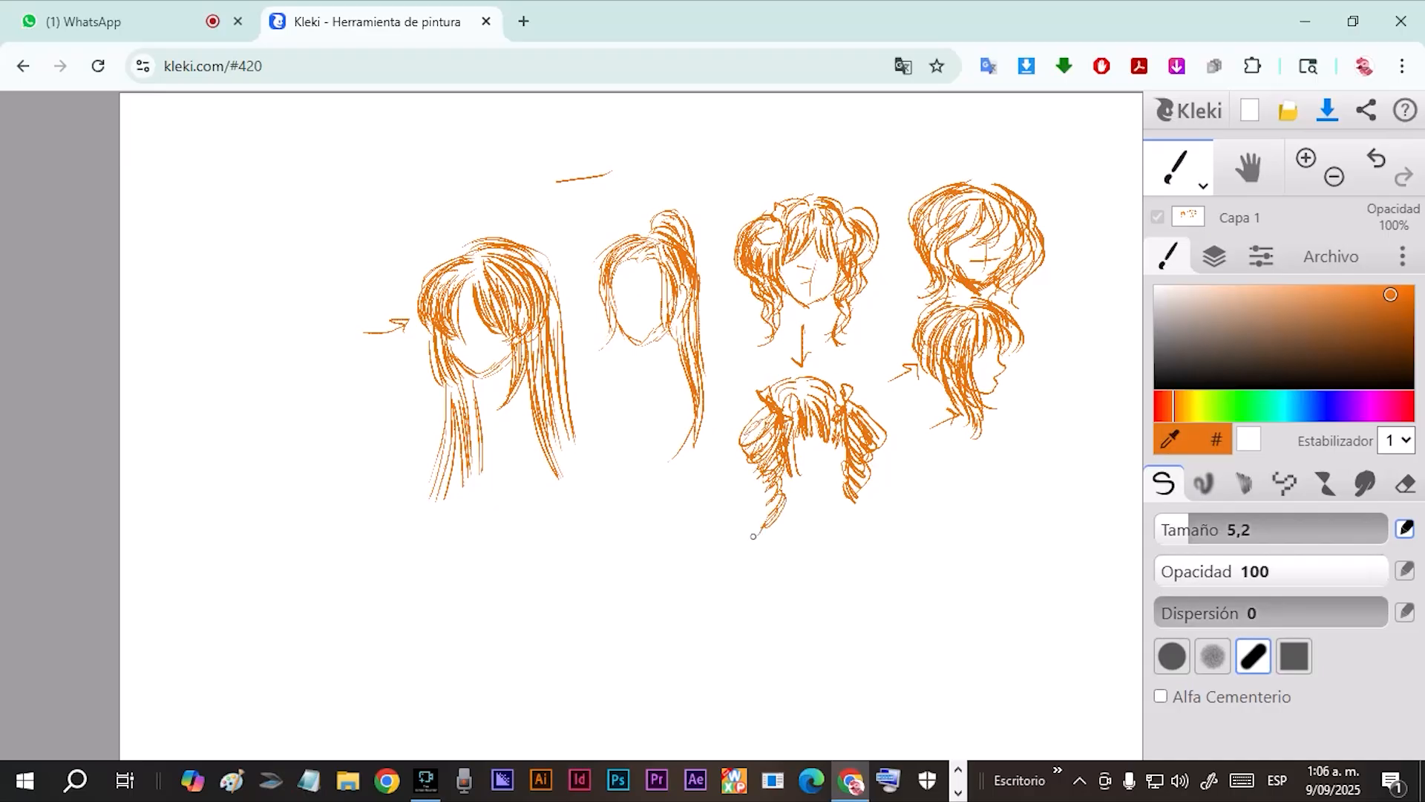
Outline the ringlet head's face and draw an arrow from it toward the lower left.
mouse_move(790, 461)
left_mouse_down()
mouse_move(820, 483)
mouse_move(845, 465)
left_mouse_up()
left_click_drag(738, 478, 694, 516)
left_click_drag(698, 502, 704, 520)
Sketch the fringe and crown of a new head below the ponytail head.
left_click_drag(614, 484, 618, 531)
left_click_drag(631, 482, 632, 519)
mouse_move(641, 476)
left_mouse_down()
mouse_move(631, 518)
mouse_move(643, 513)
left_mouse_up()
mouse_move(654, 475)
left_mouse_down()
mouse_move(646, 509)
mouse_move(666, 498)
left_mouse_up()
left_click_drag(663, 476, 675, 517)
left_click_drag(678, 479, 684, 524)
left_click_drag(686, 507, 664, 550)
left_click_drag(613, 487, 609, 583)
mouse_move(610, 481)
left_mouse_down()
mouse_move(619, 521)
mouse_move(657, 466)
mouse_move(663, 490)
left_mouse_up()
left_click_drag(661, 467, 692, 520)
left_click_drag(690, 473, 696, 520)
Draw the lower head's jaw and face guidelines, and add strands along its right side.
mouse_move(611, 551)
left_mouse_down()
mouse_move(643, 573)
mouse_move(674, 549)
mouse_move(668, 562)
left_mouse_up()
left_click_drag(658, 513, 657, 547)
left_click_drag(640, 548, 663, 548)
mouse_move(677, 486)
left_mouse_down()
mouse_move(687, 542)
mouse_move(669, 575)
left_mouse_up()
left_click_drag(704, 511, 659, 590)
left_click_drag(613, 543, 630, 587)
Draw long wavy locks down the lower head's left side.
mouse_move(616, 491)
left_mouse_down()
mouse_move(603, 566)
mouse_move(607, 542)
left_mouse_up()
mouse_move(597, 491)
left_mouse_down()
mouse_move(608, 557)
mouse_move(594, 553)
left_mouse_up()
mouse_move(623, 456)
left_mouse_down()
mouse_move(579, 496)
mouse_move(573, 545)
mouse_move(605, 588)
mouse_move(590, 610)
left_mouse_up()
mouse_move(610, 562)
left_mouse_down()
mouse_move(599, 619)
mouse_move(623, 608)
mouse_move(615, 621)
left_mouse_up()
left_click_drag(622, 588, 606, 631)
mouse_move(603, 599)
left_mouse_down()
mouse_move(592, 660)
mouse_move(611, 659)
mouse_move(591, 643)
left_mouse_up()
left_click_drag(594, 514, 581, 583)
left_click_drag(581, 538, 570, 619)
mouse_move(578, 553)
left_mouse_down()
mouse_move(568, 627)
mouse_move(589, 622)
left_mouse_up()
mouse_move(583, 586)
left_mouse_down()
mouse_move(561, 647)
mouse_move(568, 618)
left_mouse_up()
mouse_move(582, 617)
left_mouse_down()
mouse_move(563, 664)
mouse_move(599, 644)
left_mouse_up()
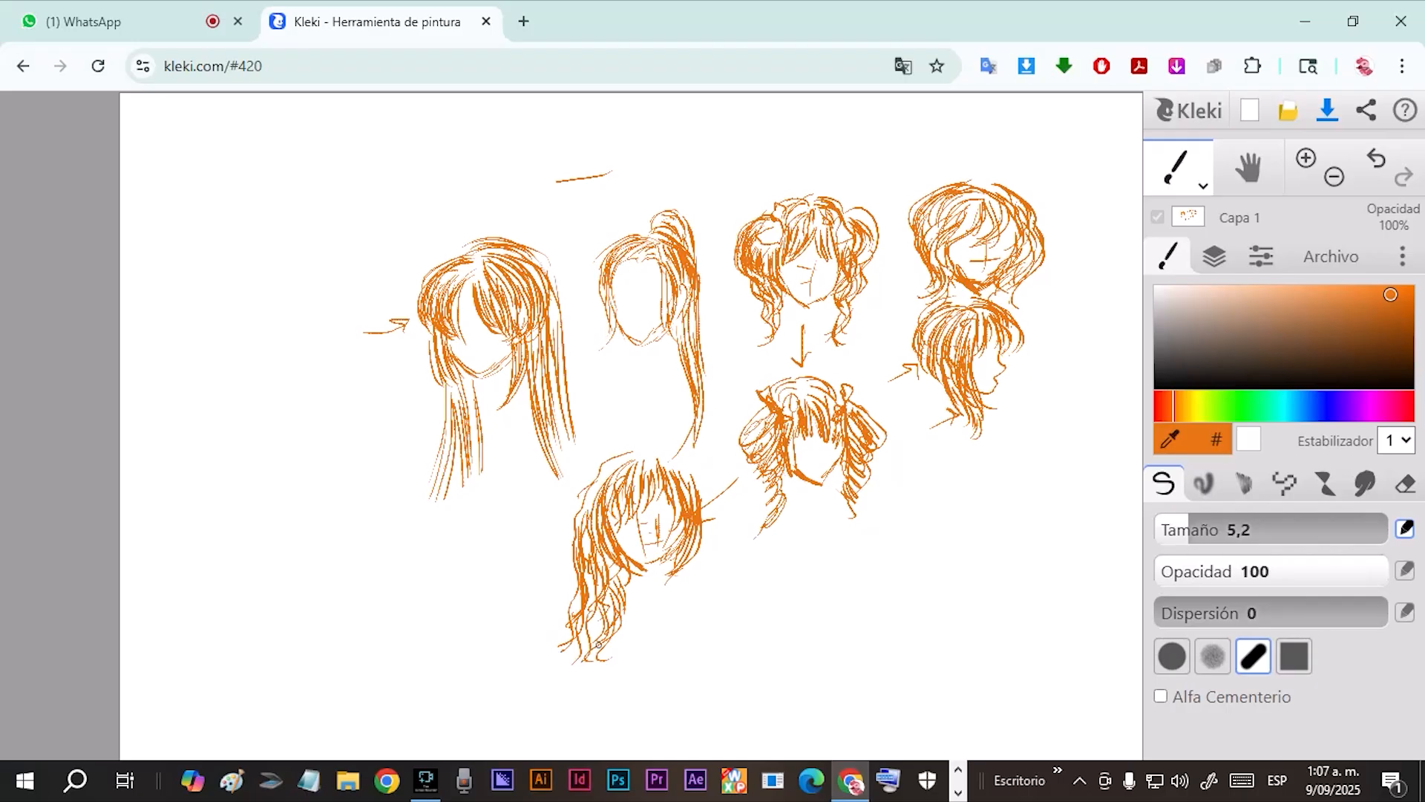
Add an arrow beneath the lower head's face and begin tight curls along its right side.
mouse_move(651, 472)
left_mouse_down()
mouse_move(709, 490)
mouse_move(691, 475)
mouse_move(720, 515)
mouse_move(704, 534)
mouse_move(715, 505)
mouse_move(721, 524)
mouse_move(699, 572)
mouse_move(712, 553)
mouse_move(727, 560)
mouse_move(702, 553)
mouse_move(698, 613)
mouse_move(685, 586)
mouse_move(724, 587)
mouse_move(701, 629)
mouse_move(678, 628)
mouse_move(684, 651)
mouse_move(671, 627)
left_mouse_up()
left_click_drag(650, 619, 656, 637)
mouse_move(695, 557)
left_mouse_down()
mouse_move(681, 613)
mouse_move(699, 628)
mouse_move(693, 648)
mouse_move(727, 588)
mouse_move(729, 527)
mouse_move(717, 560)
mouse_move(737, 561)
left_mouse_up()
mouse_move(725, 512)
left_mouse_down()
mouse_move(740, 541)
mouse_move(737, 512)
left_mouse_up()
left_click_drag(712, 490, 730, 522)
Sketch a small separate curved lock below the ringlet head and fill in the lower head's right-side curls.
left_click_drag(816, 587, 806, 550)
left_click_drag(818, 584, 806, 555)
mouse_move(809, 581)
left_mouse_down()
mouse_move(814, 540)
mouse_move(828, 546)
left_mouse_up()
left_click_drag(805, 605, 830, 579)
left_click_drag(730, 570, 731, 596)
left_click_drag(741, 568, 732, 604)
left_click_drag(737, 592, 719, 616)
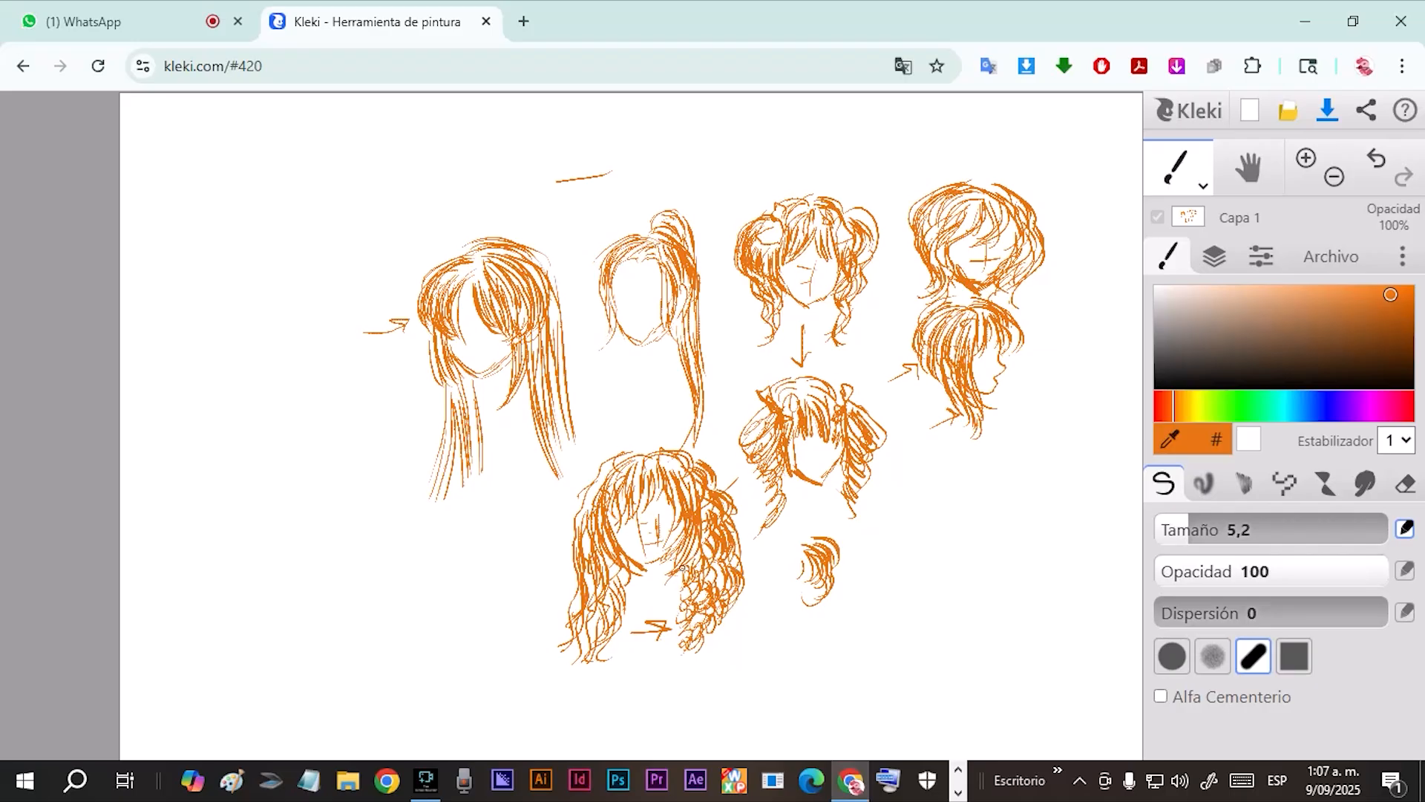
Sketch a separate wavy lock beside the curly-haired head, with an arrow to that head and a long curved arrow to the small curl.
left_click_drag(683, 585, 630, 611)
left_click_drag(647, 604, 628, 610)
left_click_drag(504, 571, 551, 581)
left_click_drag(551, 581, 539, 594)
mouse_move(584, 487)
left_mouse_down()
mouse_move(548, 564)
mouse_move(490, 585)
mouse_move(491, 611)
left_mouse_up()
mouse_move(508, 533)
left_mouse_down()
mouse_move(505, 644)
mouse_move(490, 535)
mouse_move(488, 659)
left_mouse_up()
mouse_move(514, 651)
left_mouse_down()
mouse_move(593, 704)
mouse_move(694, 687)
mouse_move(793, 607)
left_mouse_up()
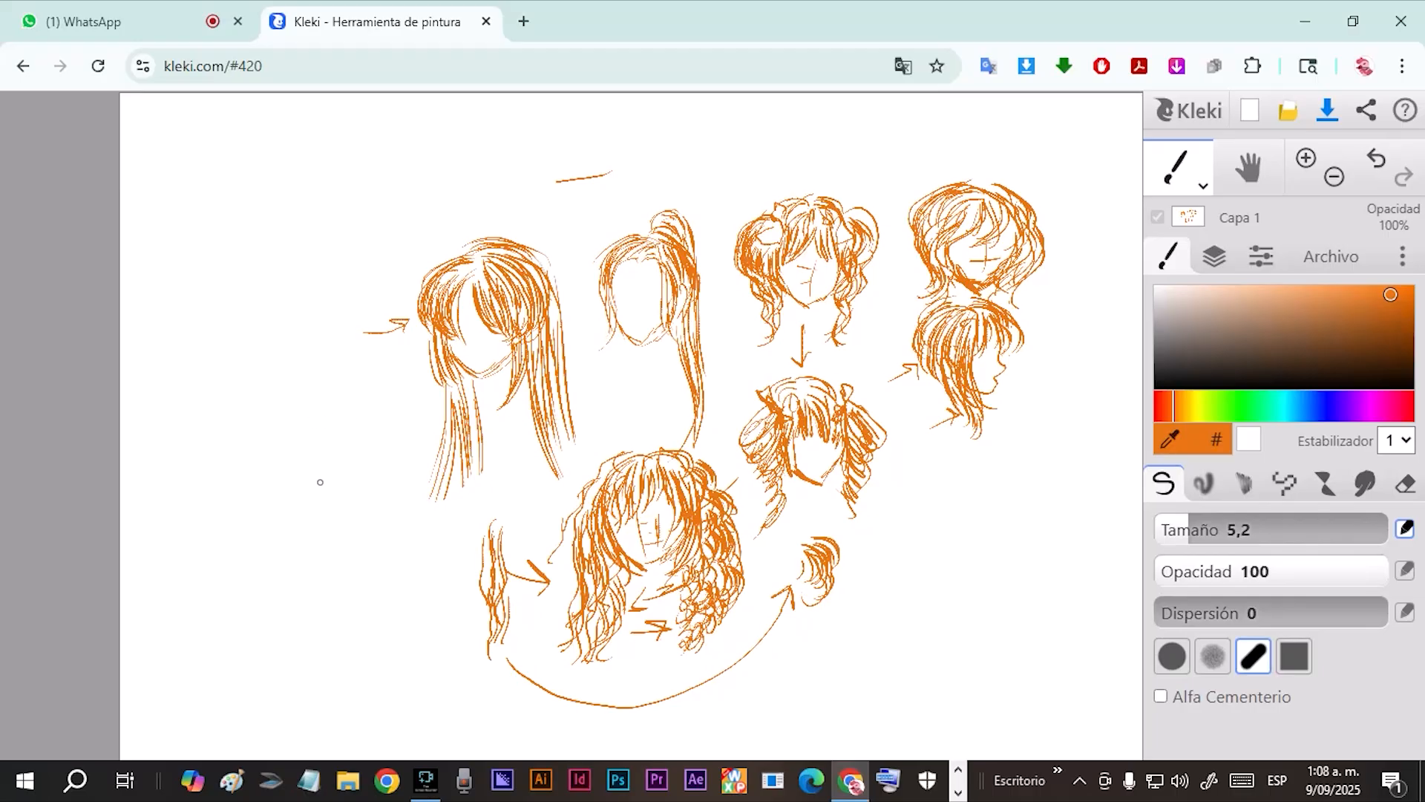
Start a straight-haired head left of the large long-haired one, drawing its fringe and long side strands.
mouse_move(331, 376)
left_mouse_down()
mouse_move(312, 433)
mouse_move(316, 396)
mouse_move(313, 435)
mouse_move(347, 405)
left_mouse_up()
mouse_move(344, 376)
left_mouse_down()
mouse_move(364, 421)
mouse_move(376, 408)
mouse_move(357, 547)
left_mouse_up()
left_click_drag(383, 403, 364, 535)
left_click_drag(320, 418, 331, 568)
left_click_drag(313, 461, 305, 519)
left_click_drag(320, 364, 287, 477)
mouse_move(325, 358)
left_mouse_down()
mouse_move(298, 386)
mouse_move(286, 516)
left_mouse_up()
left_click_drag(300, 430, 299, 529)
left_click_drag(304, 468, 318, 569)
left_click_drag(306, 517, 329, 567)
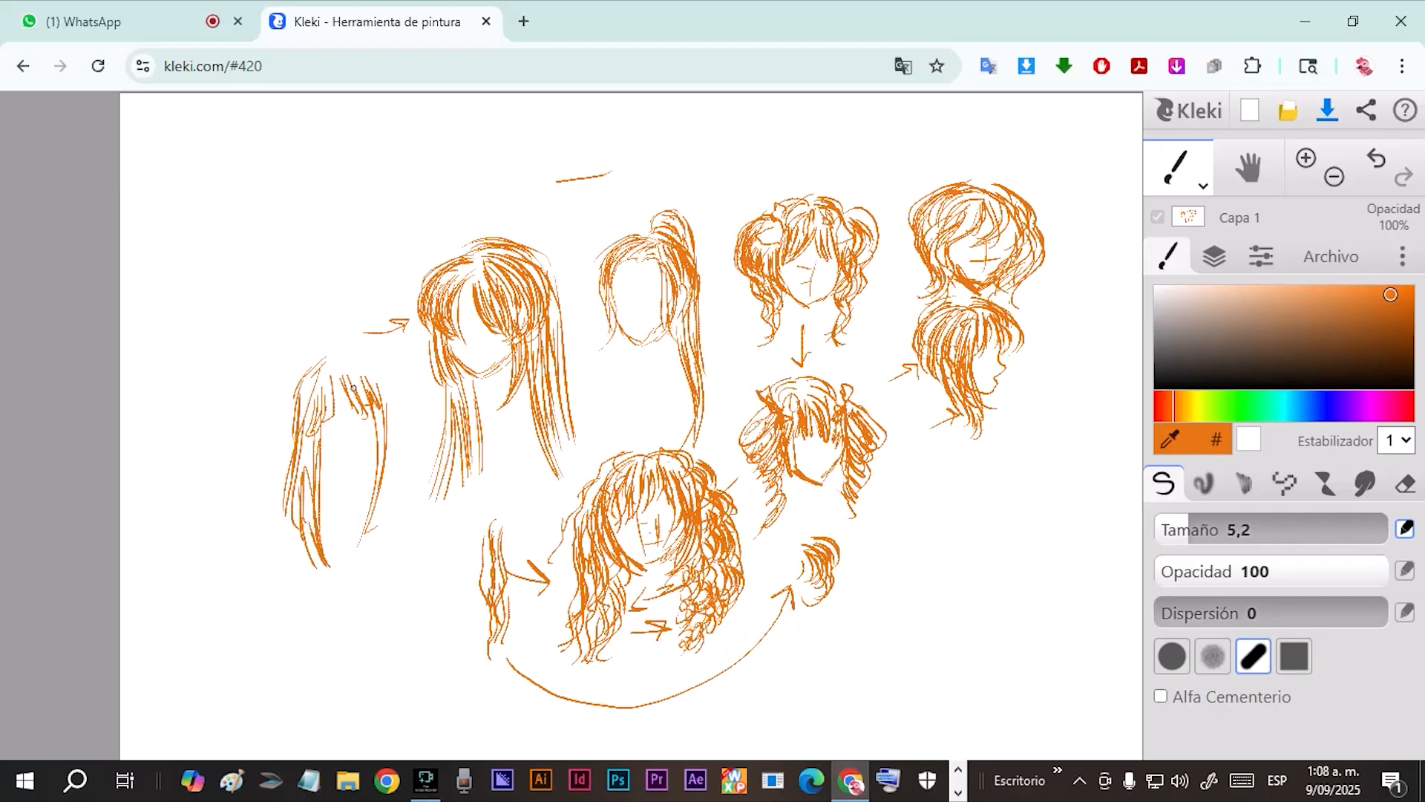
Complete the straight-haired head with a rounded crown, right-side strands, jawline and neck lines.
mouse_move(335, 356)
left_mouse_down()
mouse_move(394, 413)
mouse_move(392, 392)
mouse_move(403, 469)
left_mouse_up()
left_click_drag(397, 404, 405, 513)
mouse_move(395, 462)
left_mouse_down()
mouse_move(401, 513)
mouse_move(395, 479)
mouse_move(353, 556)
mouse_move(375, 553)
left_mouse_up()
mouse_move(325, 438)
left_mouse_down()
mouse_move(345, 467)
mouse_move(322, 442)
mouse_move(353, 466)
mouse_move(378, 432)
mouse_move(348, 471)
mouse_move(367, 481)
mouse_move(340, 495)
left_mouse_up()
key("ctrl+z")
mouse_move(334, 464)
left_mouse_down()
mouse_move(346, 491)
mouse_move(334, 501)
mouse_move(342, 494)
left_mouse_up()
left_click_drag(380, 408, 393, 452)
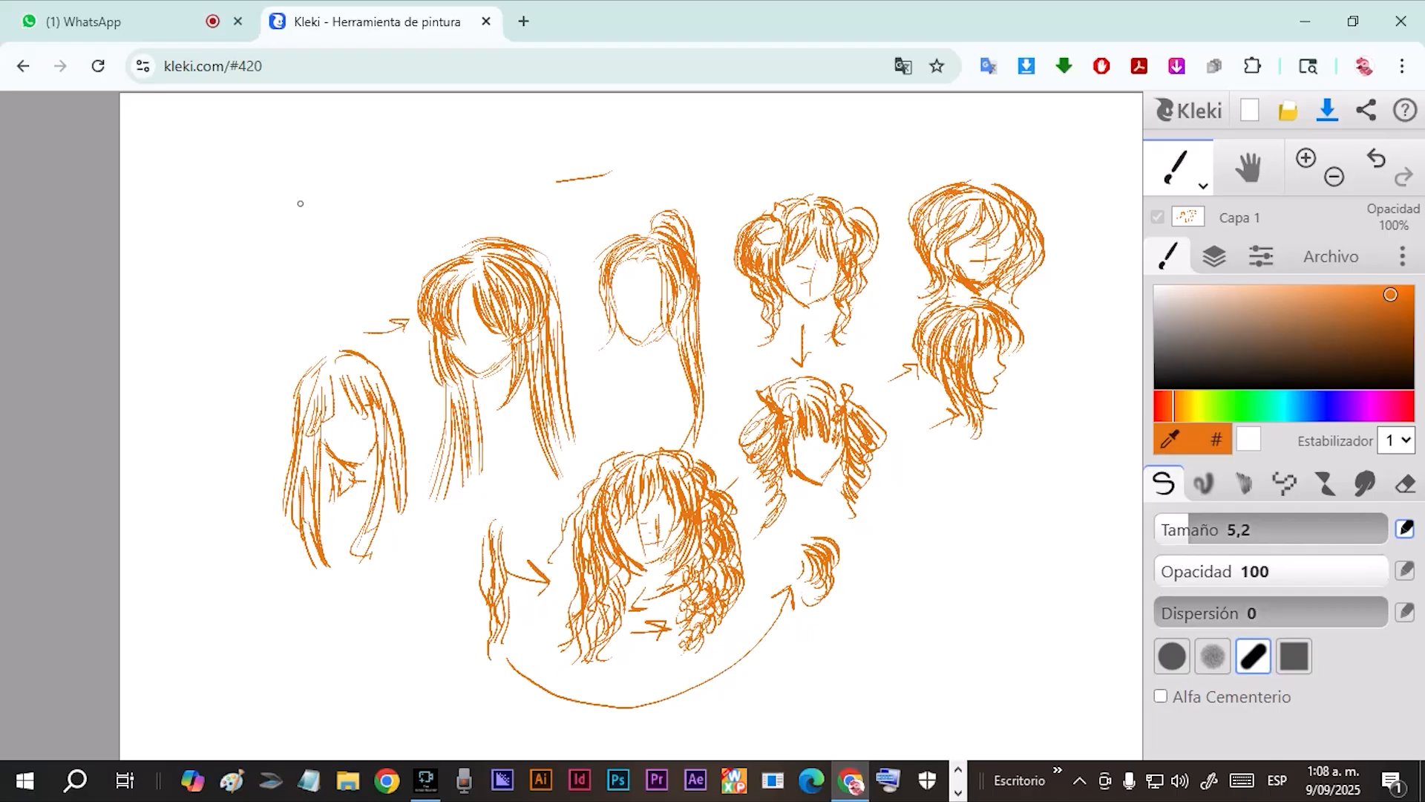
Sketch a small head with two high pigtails above the straight-haired head, including fringe and long tapering tails.
mouse_move(302, 185)
left_mouse_down()
mouse_move(307, 296)
mouse_move(302, 203)
mouse_move(308, 261)
mouse_move(291, 309)
left_mouse_up()
left_click_drag(301, 257, 288, 333)
left_click_drag(309, 248, 306, 291)
left_click_drag(322, 198, 311, 232)
left_click_drag(310, 199, 305, 242)
mouse_move(269, 184)
left_mouse_down()
mouse_move(293, 214)
mouse_move(268, 190)
mouse_move(249, 222)
left_mouse_up()
mouse_move(245, 199)
left_mouse_down()
mouse_move(253, 221)
mouse_move(253, 203)
mouse_move(236, 216)
left_mouse_up()
left_click_drag(250, 181, 228, 227)
left_click_drag(287, 177, 281, 204)
mouse_move(296, 174)
left_mouse_down()
mouse_move(252, 240)
mouse_move(273, 254)
mouse_move(288, 215)
mouse_move(271, 275)
left_mouse_up()
mouse_move(253, 220)
left_mouse_down()
mouse_move(244, 257)
mouse_move(235, 243)
left_mouse_up()
mouse_move(265, 175)
left_mouse_down()
mouse_move(227, 217)
mouse_move(215, 311)
left_mouse_up()
mouse_move(247, 254)
left_mouse_down()
mouse_move(233, 319)
mouse_move(226, 293)
mouse_move(227, 306)
left_mouse_up()
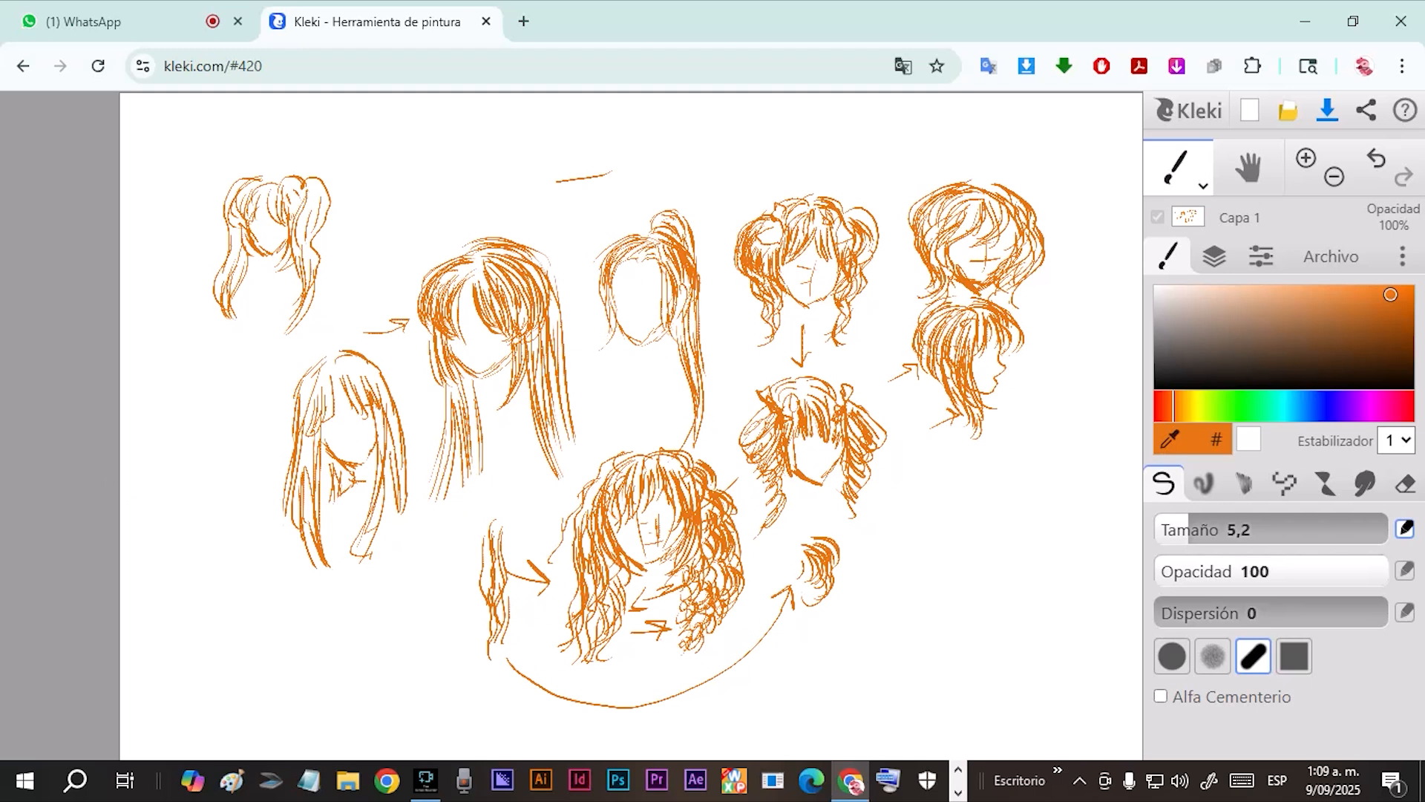
Draw two separate ponytail samples beside the straight-haired head, one wavy and one smooth and tapering.
mouse_move(191, 376)
left_mouse_down()
mouse_move(219, 368)
mouse_move(227, 395)
mouse_move(215, 558)
left_mouse_up()
mouse_move(191, 385)
left_mouse_down()
mouse_move(197, 484)
mouse_move(223, 558)
left_mouse_up()
left_click_drag(247, 407, 276, 603)
mouse_move(245, 408)
left_mouse_down()
mouse_move(240, 467)
mouse_move(276, 603)
left_mouse_up()
left_click_drag(238, 505, 239, 545)
mouse_move(242, 465)
left_mouse_down()
mouse_move(236, 534)
mouse_move(252, 584)
left_mouse_up()
left_click_drag(261, 440, 247, 530)
left_click_drag(252, 470, 252, 547)
mouse_move(199, 377)
left_mouse_down()
mouse_move(207, 411)
mouse_move(194, 393)
mouse_move(214, 422)
mouse_move(201, 479)
left_mouse_up()
left_click_drag(211, 459, 207, 492)
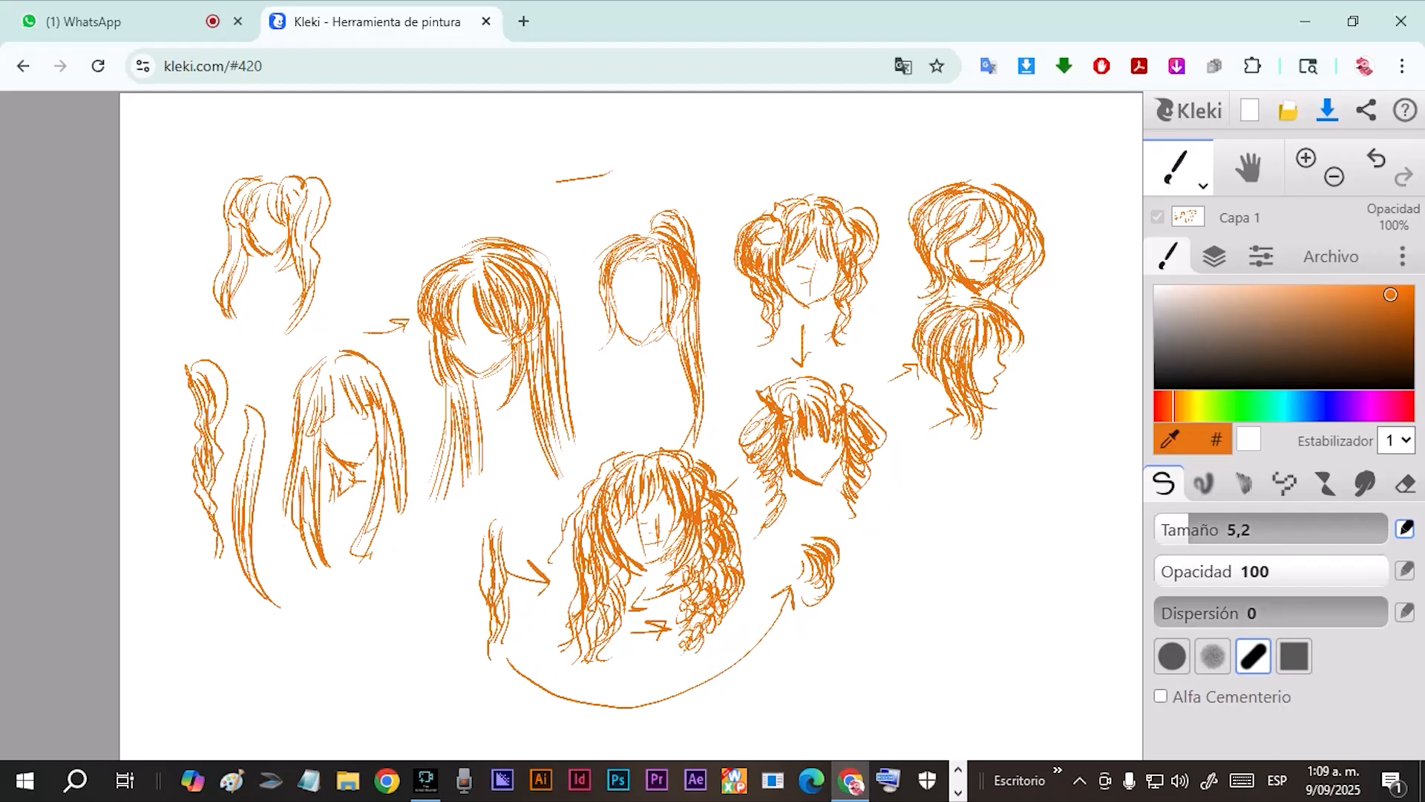
left_click_drag(238, 414, 244, 409)
Sketch a head with a fringe and two long side braids below the short-haired profile.
left_click_drag(928, 492, 963, 537)
left_click_drag(1001, 482, 969, 535)
mouse_move(956, 476)
left_mouse_down()
mouse_move(996, 468)
mouse_move(987, 541)
mouse_move(1007, 543)
mouse_move(937, 491)
mouse_move(913, 548)
mouse_move(920, 457)
mouse_move(926, 478)
mouse_move(947, 455)
mouse_move(998, 462)
mouse_move(988, 528)
left_mouse_up()
mouse_move(1005, 430)
left_mouse_down()
mouse_move(1018, 499)
mouse_move(997, 560)
mouse_move(985, 549)
mouse_move(1017, 581)
mouse_move(1000, 646)
mouse_move(1012, 686)
mouse_move(987, 698)
mouse_move(1008, 707)
left_mouse_up()
mouse_move(933, 425)
left_mouse_down()
mouse_move(889, 454)
mouse_move(910, 528)
mouse_move(900, 550)
mouse_move(924, 557)
mouse_move(913, 625)
mouse_move(924, 575)
mouse_move(909, 535)
mouse_move(921, 539)
mouse_move(890, 519)
mouse_move(912, 521)
mouse_move(910, 486)
mouse_move(895, 507)
mouse_move(919, 439)
mouse_move(939, 421)
mouse_move(937, 452)
mouse_move(965, 472)
mouse_move(993, 464)
mouse_move(995, 479)
left_mouse_up()
mouse_move(984, 427)
left_mouse_down()
mouse_move(1030, 503)
mouse_move(1010, 524)
mouse_move(1012, 557)
mouse_move(998, 545)
mouse_move(991, 688)
left_mouse_up()
mouse_move(919, 600)
left_mouse_down()
mouse_move(933, 627)
mouse_move(900, 652)
left_mouse_up()
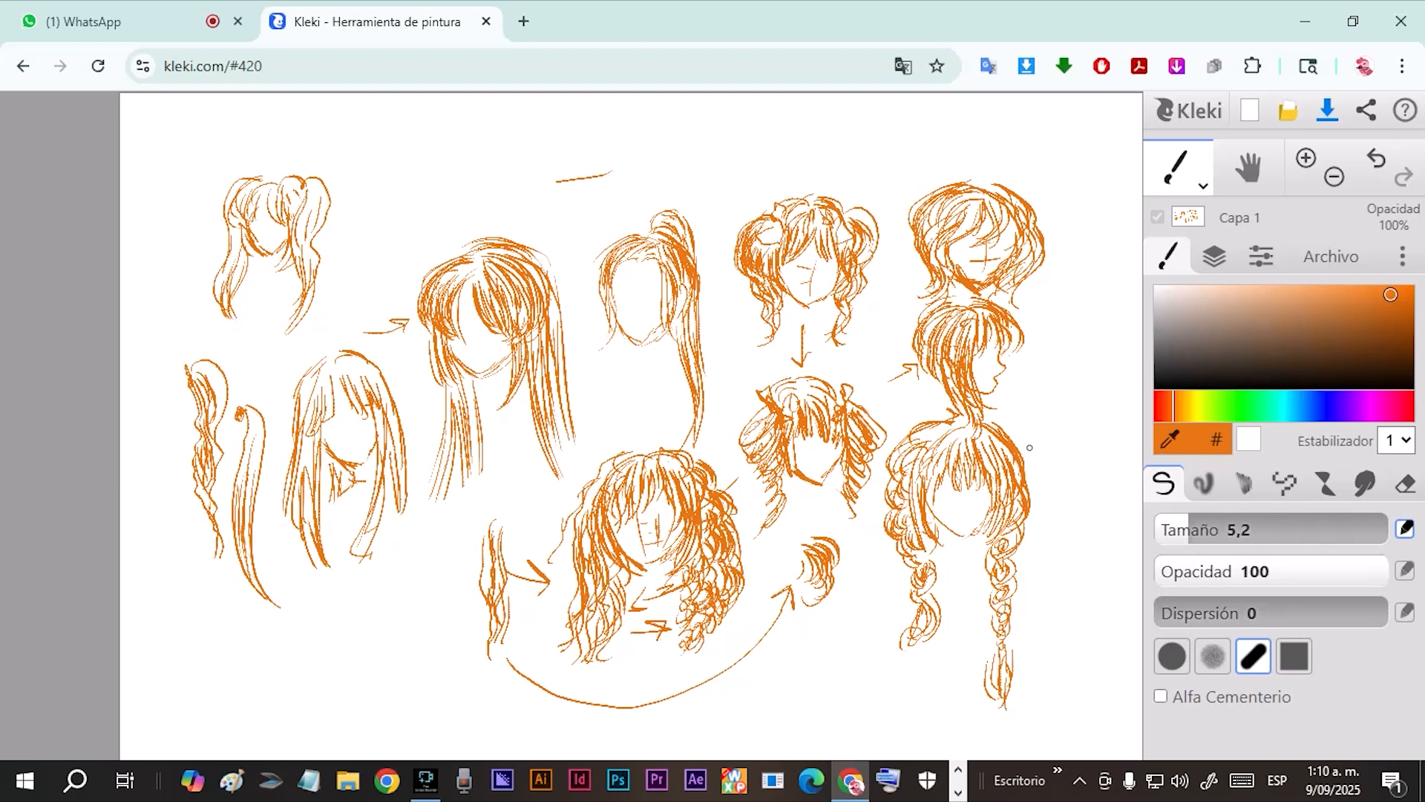
Draw a short, tousled-haired head beside the profile, with a pointed chin, face guidelines and loose strands on the crown.
left_click_drag(1092, 330, 1060, 371)
mouse_move(1070, 342)
left_mouse_down()
mouse_move(1052, 369)
mouse_move(1027, 371)
mouse_move(1102, 364)
mouse_move(1104, 390)
left_mouse_up()
mouse_move(1048, 370)
left_mouse_down()
mouse_move(1041, 401)
mouse_move(1076, 436)
mouse_move(1126, 377)
mouse_move(1112, 404)
left_mouse_up()
left_click_drag(1105, 346, 1119, 375)
mouse_move(1076, 307)
left_mouse_down()
mouse_move(1029, 359)
mouse_move(1076, 329)
mouse_move(1082, 355)
mouse_move(1106, 327)
mouse_move(1132, 363)
mouse_move(1134, 420)
mouse_move(1121, 334)
mouse_move(1063, 304)
mouse_move(1093, 298)
mouse_move(1087, 286)
mouse_move(1128, 322)
mouse_move(1024, 321)
mouse_move(1034, 392)
left_mouse_up()
mouse_move(1134, 357)
left_mouse_down()
mouse_move(1131, 385)
mouse_move(1082, 426)
left_mouse_up()
mouse_move(1073, 402)
left_mouse_down()
mouse_move(1094, 401)
mouse_move(1079, 404)
mouse_move(1080, 434)
left_mouse_up()
left_click_drag(1085, 360, 1083, 393)
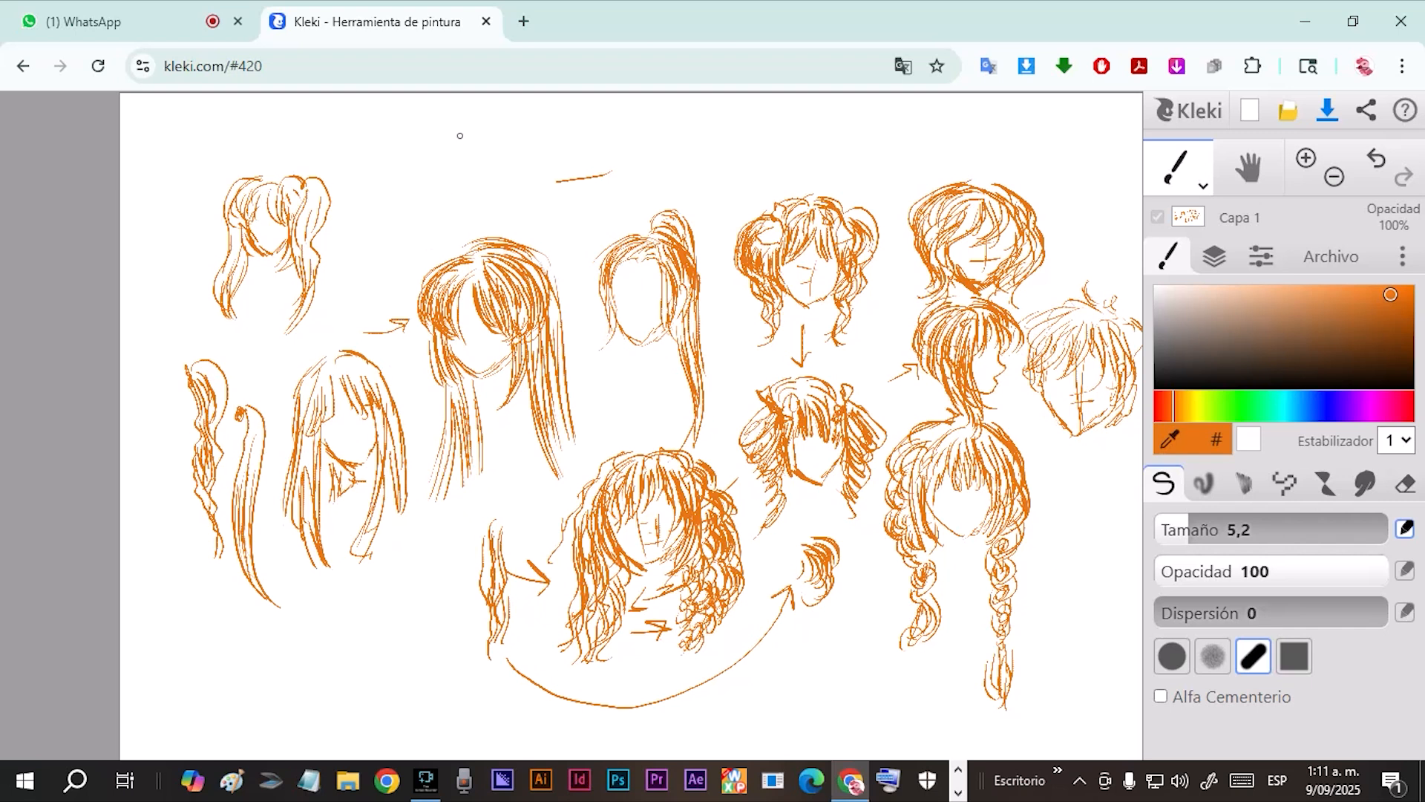
Begin a spiky-haired head above the large long-haired one, drawing its outer spikes, jaw area and lower side locks.
mouse_move(482, 138)
left_mouse_down()
mouse_move(446, 177)
mouse_move(490, 142)
mouse_move(451, 145)
mouse_move(430, 170)
mouse_move(459, 154)
mouse_move(444, 104)
mouse_move(469, 126)
mouse_move(420, 149)
mouse_move(412, 180)
left_mouse_up()
mouse_move(476, 132)
left_mouse_down()
mouse_move(495, 111)
mouse_move(510, 143)
mouse_move(555, 169)
mouse_move(550, 186)
left_mouse_up()
mouse_move(425, 180)
left_mouse_down()
mouse_move(401, 211)
mouse_move(396, 136)
left_mouse_up()
left_click_drag(443, 185, 429, 251)
left_click_drag(515, 186, 531, 233)
mouse_move(438, 175)
left_mouse_down()
mouse_move(460, 219)
mouse_move(513, 184)
left_mouse_up()
mouse_move(520, 168)
left_mouse_down()
mouse_move(490, 155)
mouse_move(496, 193)
left_mouse_up()
Fill out the spiky hairstyle with more crown and side spikes, thicker lower locks and fringe strands.
mouse_move(500, 145)
left_mouse_down()
mouse_move(511, 178)
mouse_move(432, 185)
mouse_move(439, 196)
mouse_move(400, 146)
left_mouse_up()
mouse_move(411, 190)
left_mouse_down()
mouse_move(391, 185)
mouse_move(459, 233)
left_mouse_up()
mouse_move(442, 202)
left_mouse_down()
mouse_move(466, 221)
mouse_move(432, 218)
mouse_move(434, 251)
left_mouse_up()
mouse_move(441, 238)
left_mouse_down()
mouse_move(453, 254)
mouse_move(469, 246)
left_mouse_up()
mouse_move(512, 192)
left_mouse_down()
mouse_move(528, 199)
mouse_move(533, 245)
left_mouse_up()
left_click_drag(521, 223, 516, 236)
mouse_move(521, 150)
left_mouse_down()
mouse_move(533, 182)
mouse_move(557, 182)
mouse_move(558, 162)
left_mouse_up()
mouse_move(493, 118)
left_mouse_down()
mouse_move(527, 136)
mouse_move(473, 130)
left_mouse_up()
left_click_drag(477, 135, 481, 98)
left_click_drag(451, 156, 413, 126)
mouse_move(450, 122)
left_mouse_down()
mouse_move(427, 179)
mouse_move(438, 152)
left_mouse_up()
mouse_move(465, 149)
left_mouse_down()
mouse_move(436, 188)
mouse_move(469, 195)
left_mouse_up()
mouse_move(448, 144)
left_mouse_down()
mouse_move(430, 184)
mouse_move(453, 195)
left_mouse_up()
left_click_drag(417, 171, 414, 199)
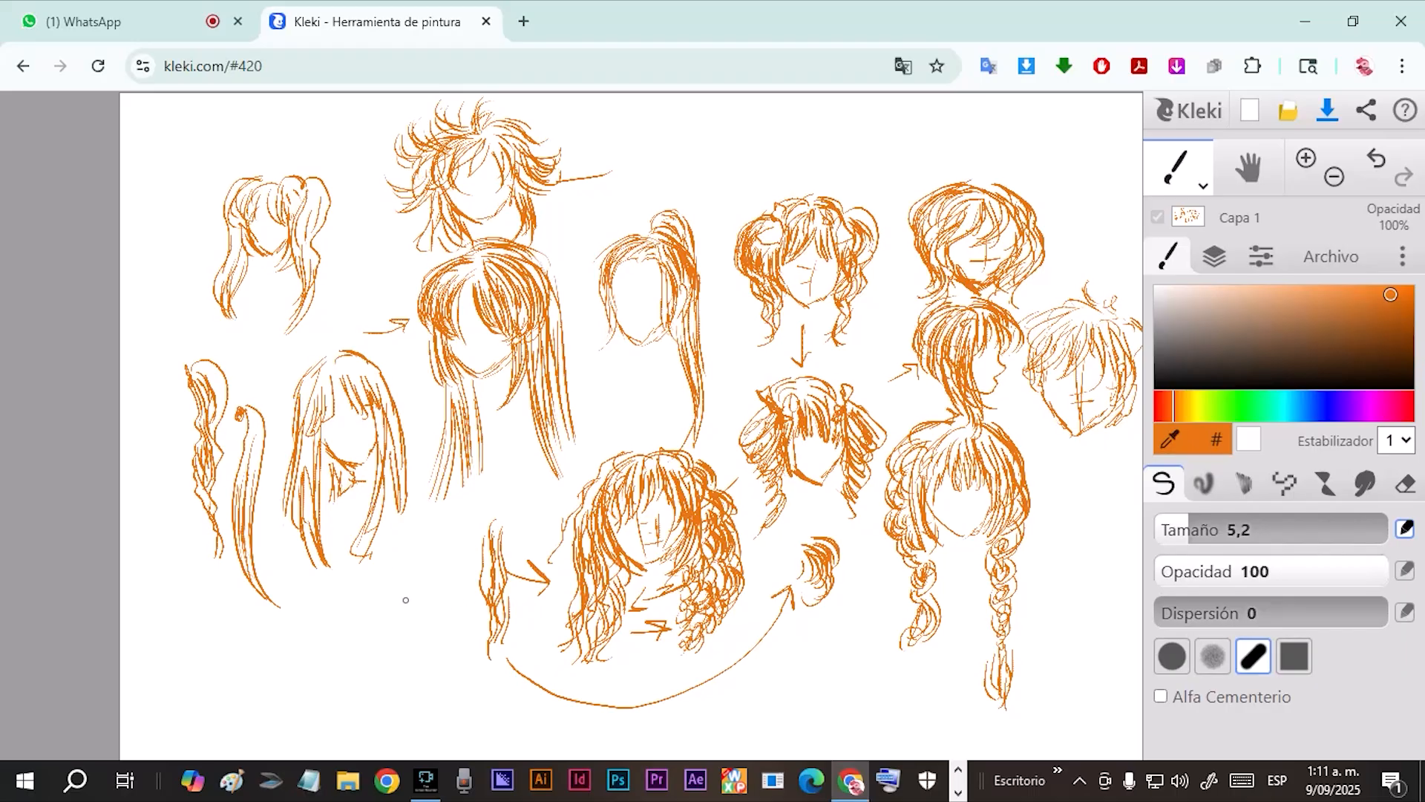
Start a bob-haired head below the straight-haired one, drawing the chin-length strands on both sides of the face.
left_click_drag(395, 559, 410, 631)
left_click_drag(424, 554, 440, 640)
mouse_move(433, 542)
left_mouse_down()
mouse_move(441, 646)
mouse_move(429, 649)
left_mouse_up()
left_click_drag(426, 614, 426, 645)
left_click_drag(340, 603, 384, 651)
mouse_move(338, 569)
left_mouse_down()
mouse_move(348, 609)
mouse_move(359, 605)
mouse_move(343, 593)
left_mouse_up()
left_click_drag(340, 573, 338, 634)
left_click_drag(331, 609, 363, 676)
left_click_drag(340, 638, 364, 669)
left_click_drag(405, 593, 412, 612)
left_click_drag(410, 587, 424, 634)
mouse_move(424, 588)
left_mouse_down()
mouse_move(443, 642)
mouse_move(425, 625)
left_mouse_up()
left_click_drag(400, 583, 405, 648)
Finish the bob hairstyle with curved crown strands and fuller left-side hair, and add light guidelines inside the face.
mouse_move(376, 556)
left_mouse_down()
mouse_move(394, 594)
mouse_move(417, 578)
left_mouse_up()
left_click_drag(376, 523, 423, 561)
left_click_drag(385, 518, 435, 559)
left_click_drag(398, 521, 440, 566)
left_click_drag(339, 543, 318, 589)
left_click_drag(357, 533, 319, 613)
left_click_drag(346, 548, 327, 649)
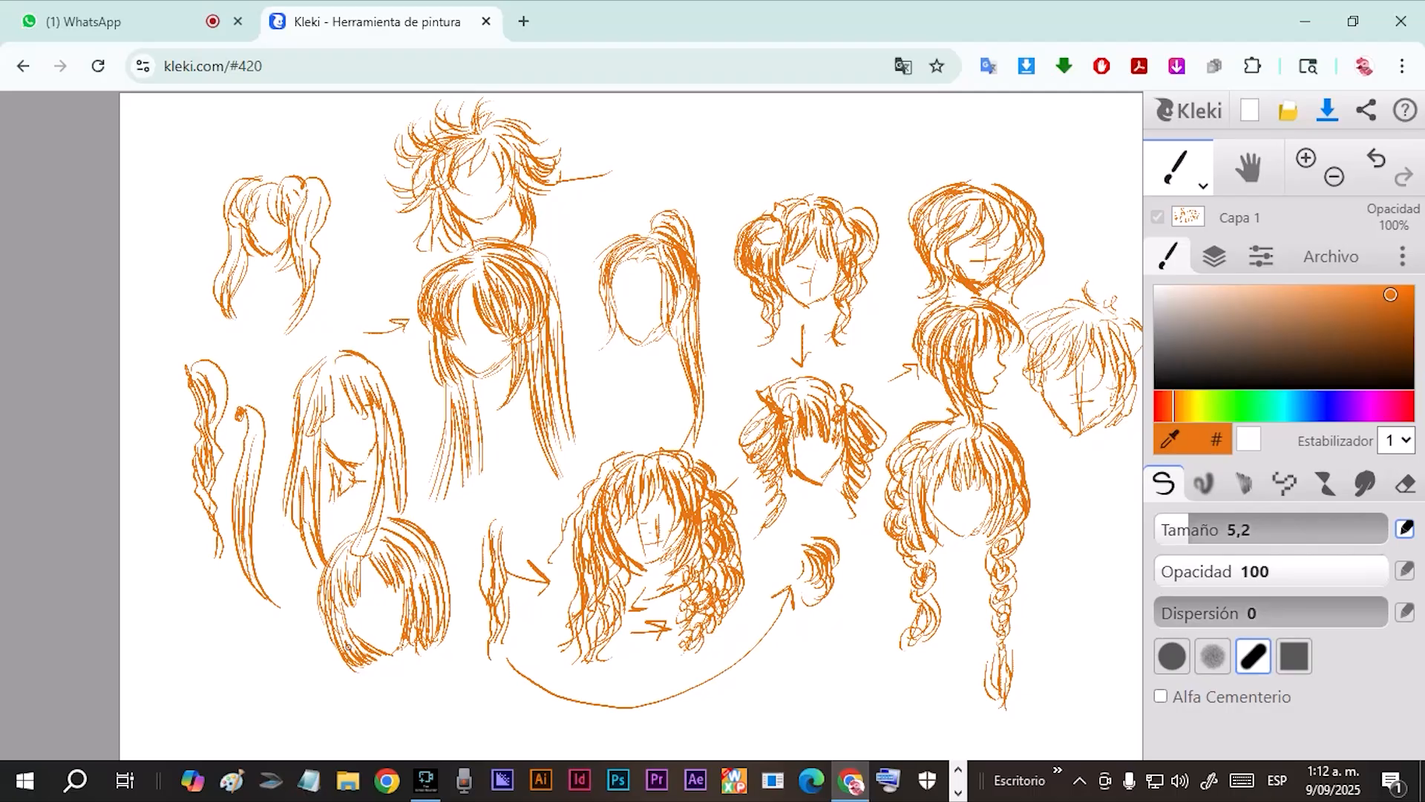
left_click_drag(385, 585, 403, 626)
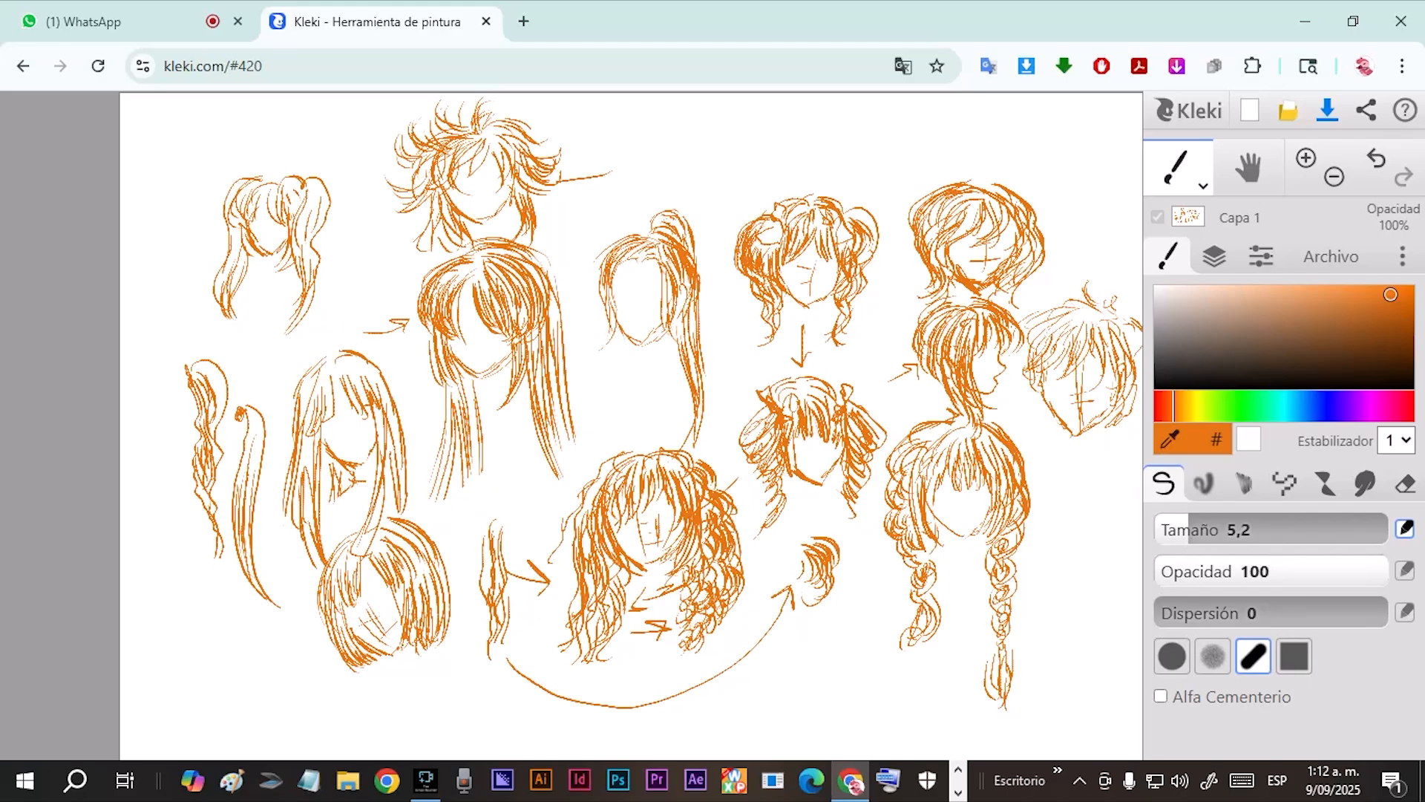
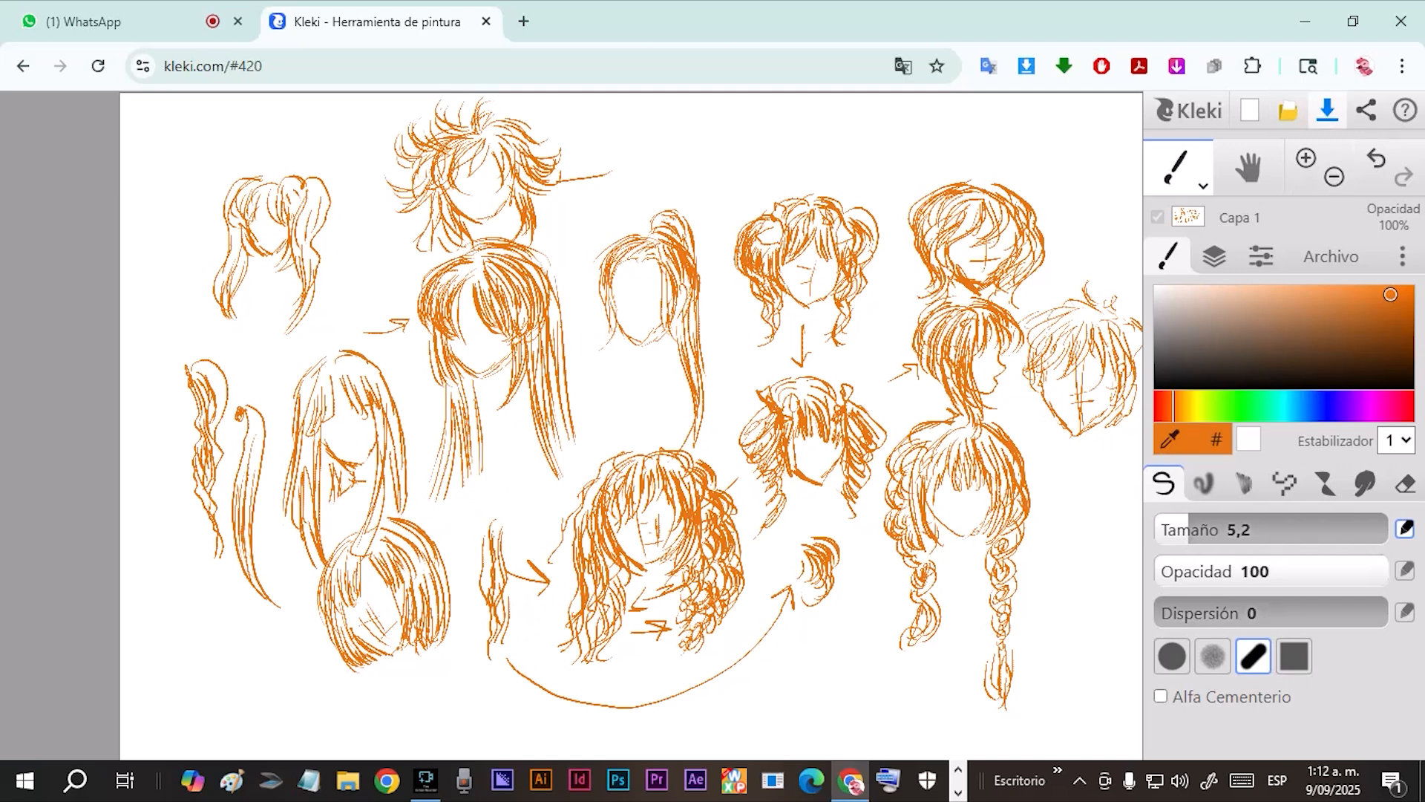
Save the drawing as a PNG in Documents under the suggested name, plus a second PNG copy named fas.
left_click(1327, 110)
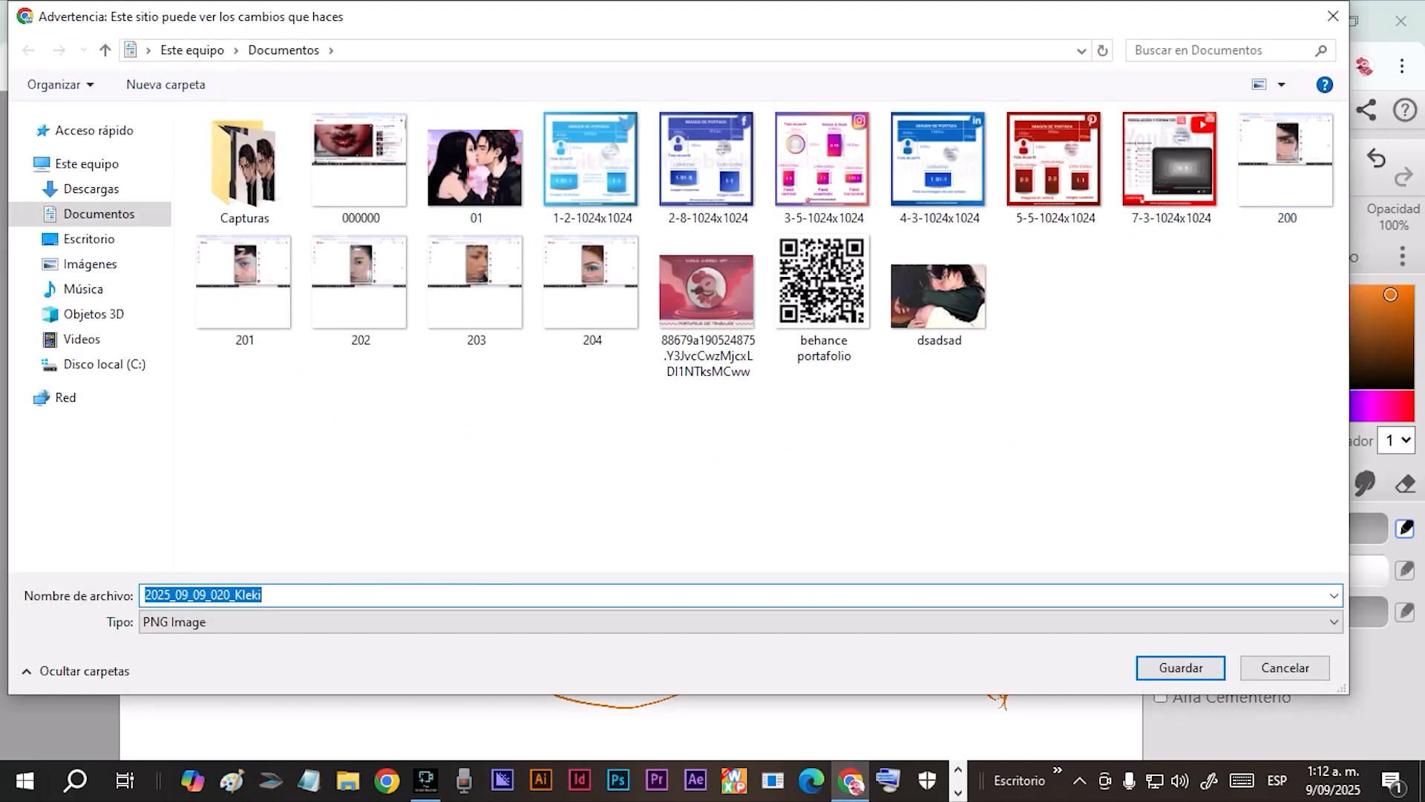
left_click(1180, 667)
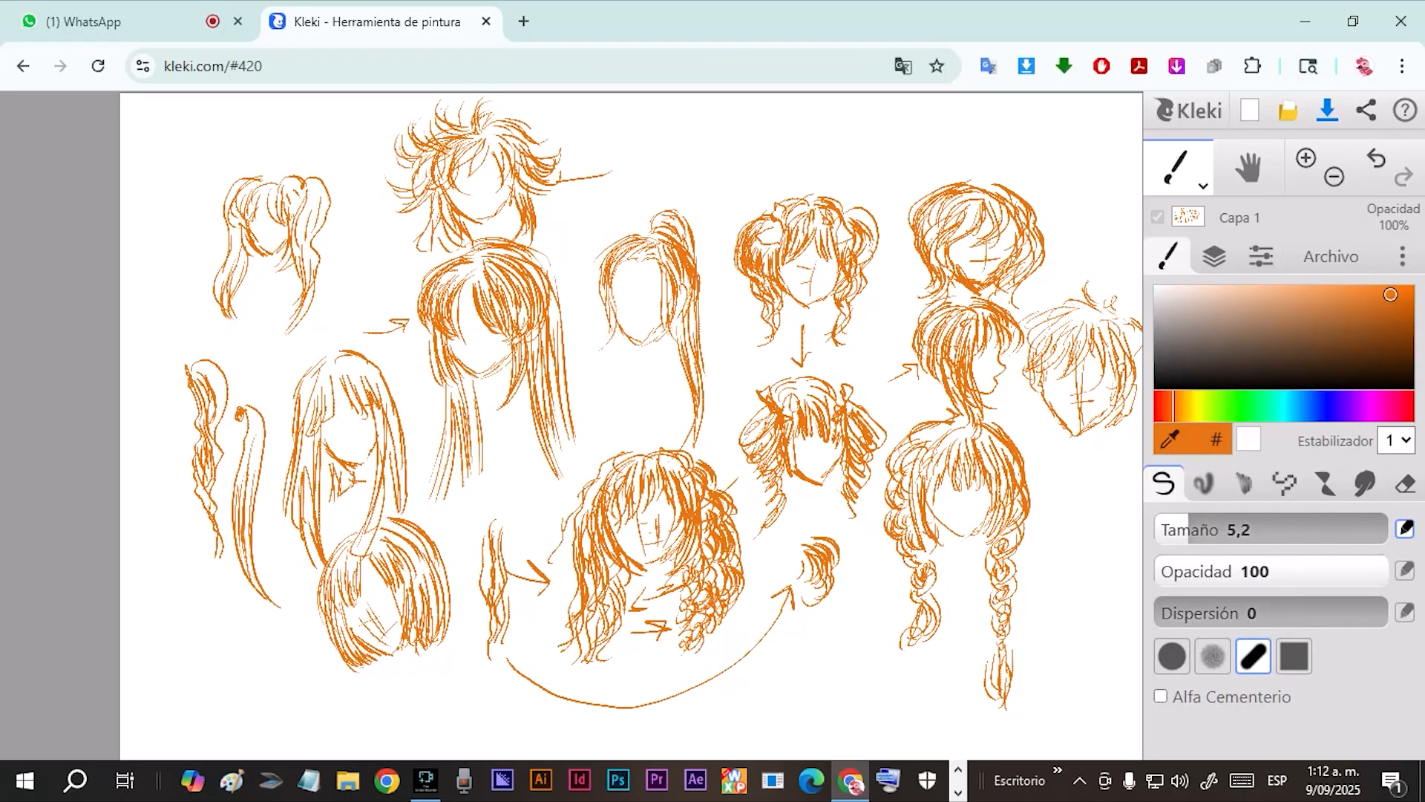
left_click(1331, 256)
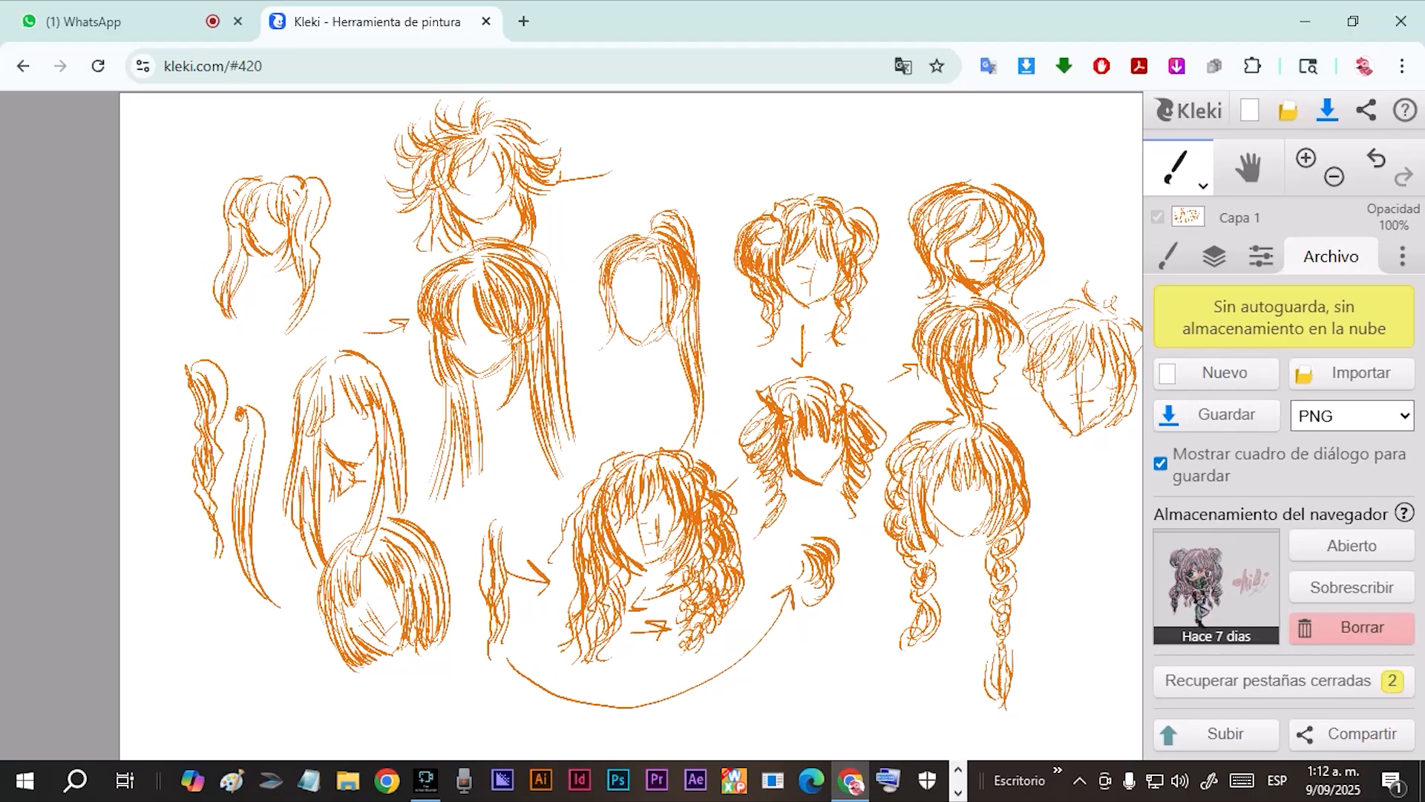
left_click(1351, 415)
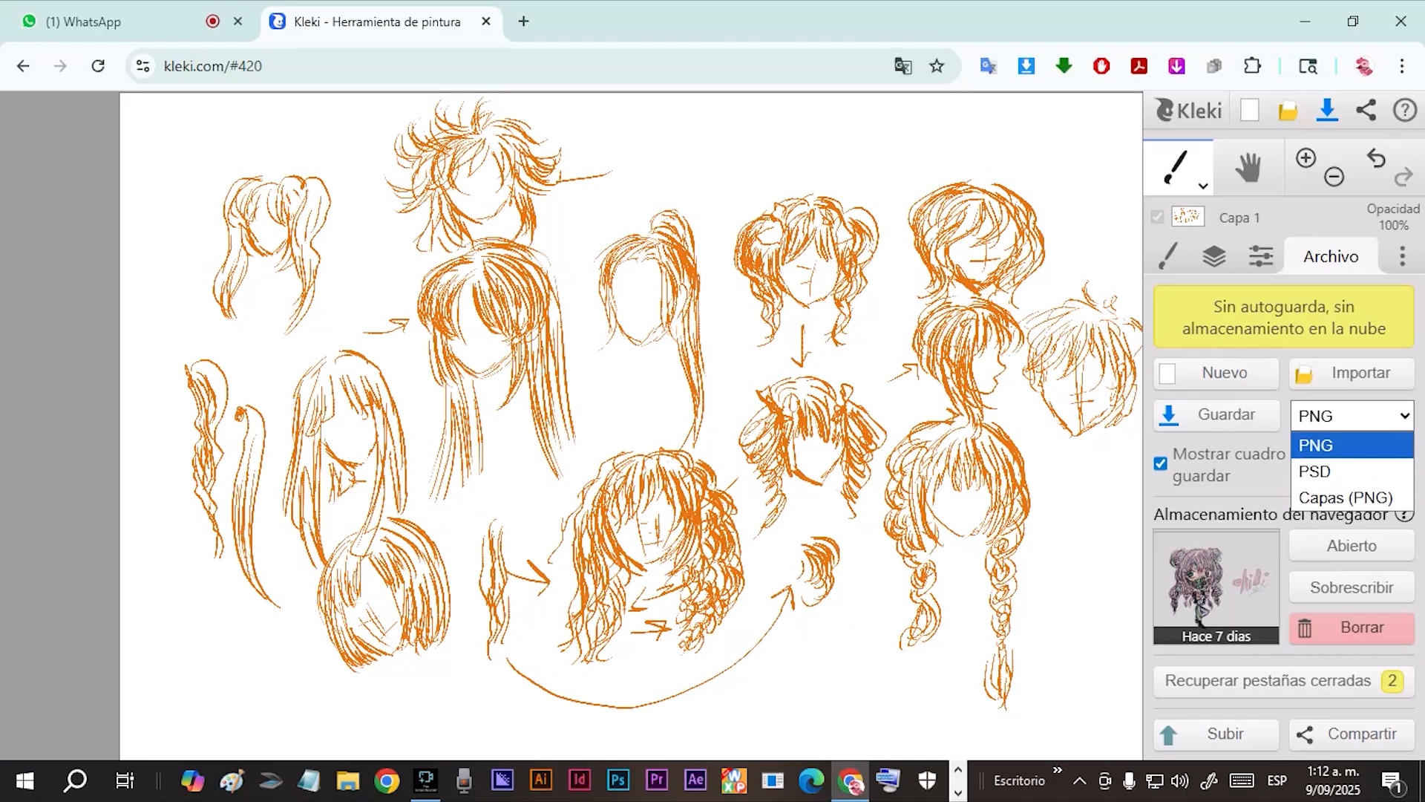
left_click(1337, 445)
left_click(1351, 415)
left_click(1336, 446)
left_click(1218, 414)
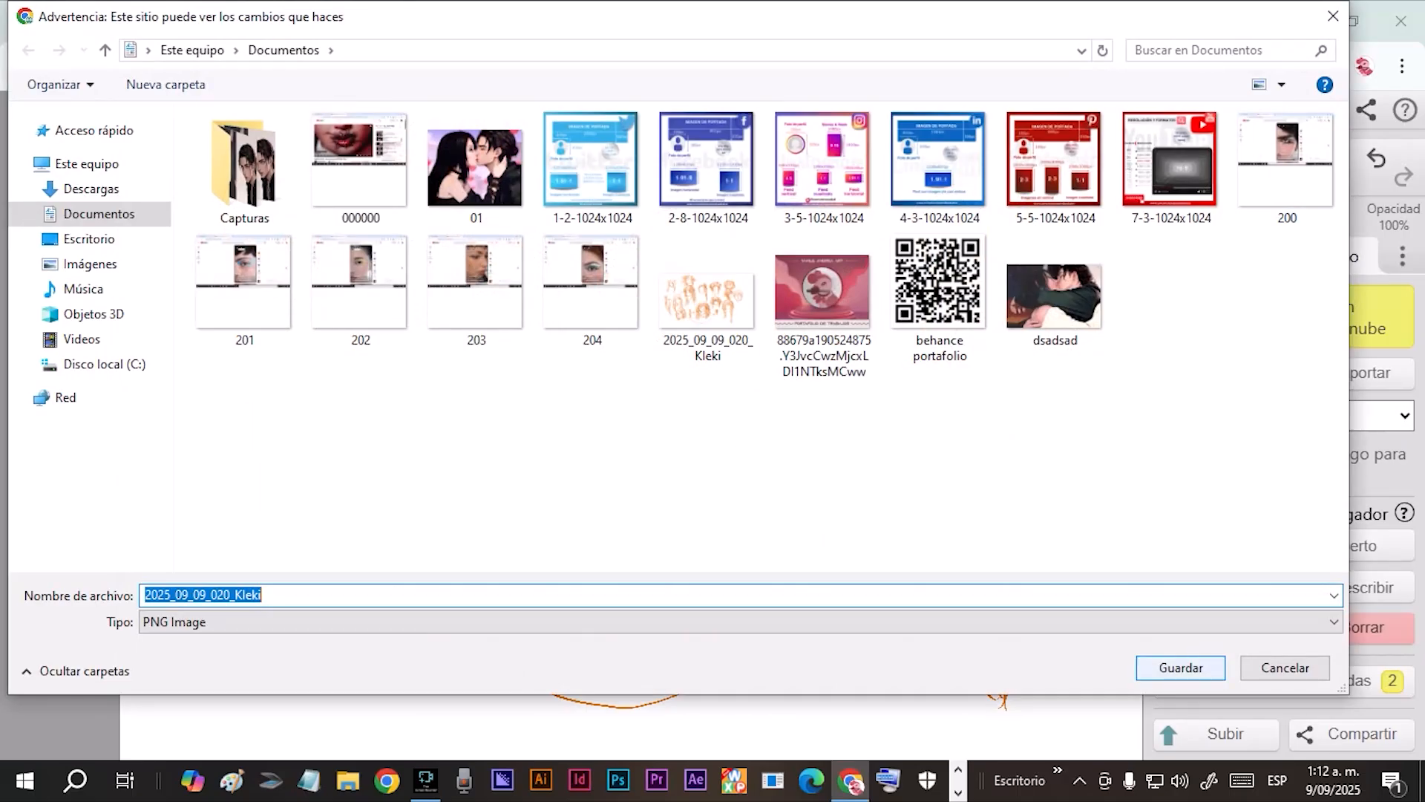
type("fas")
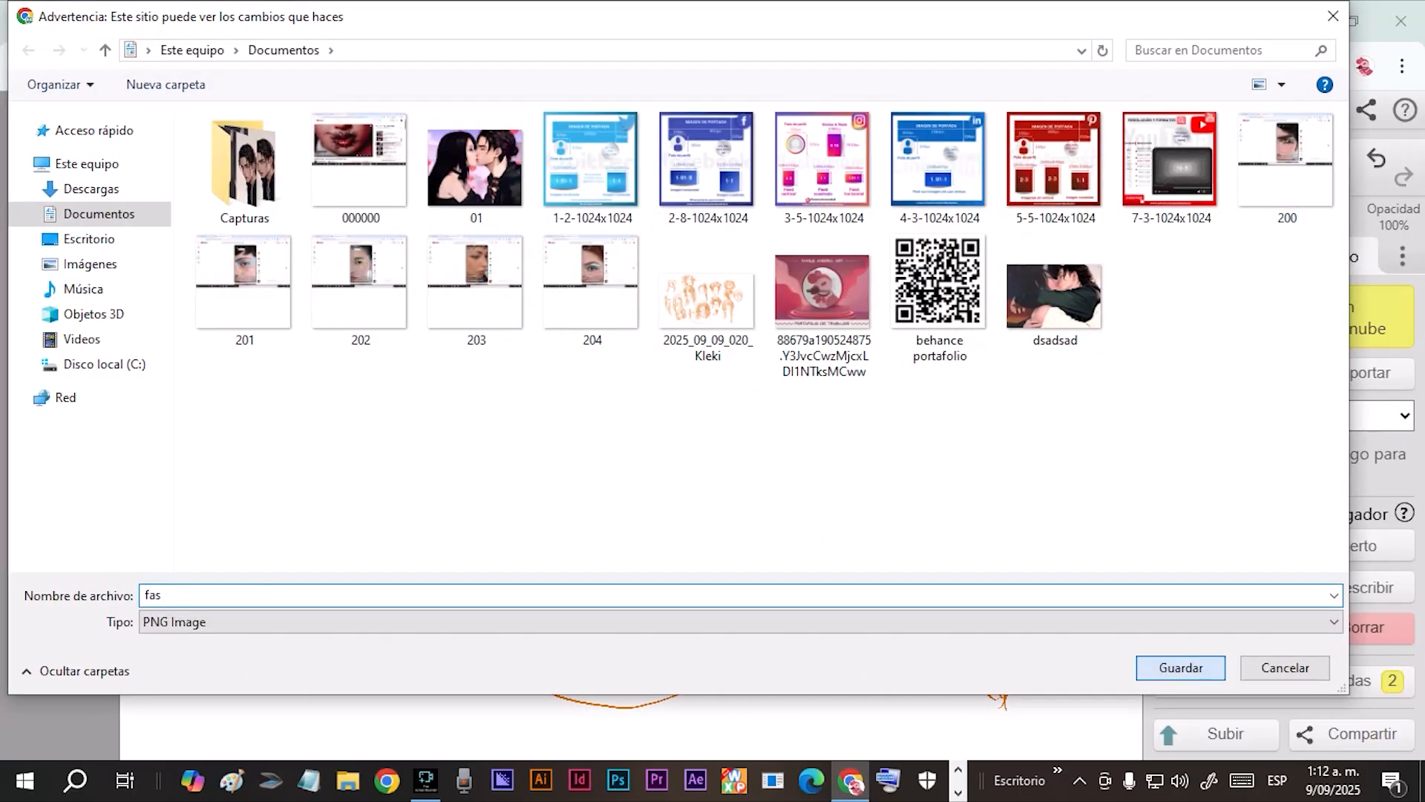
key("Return")
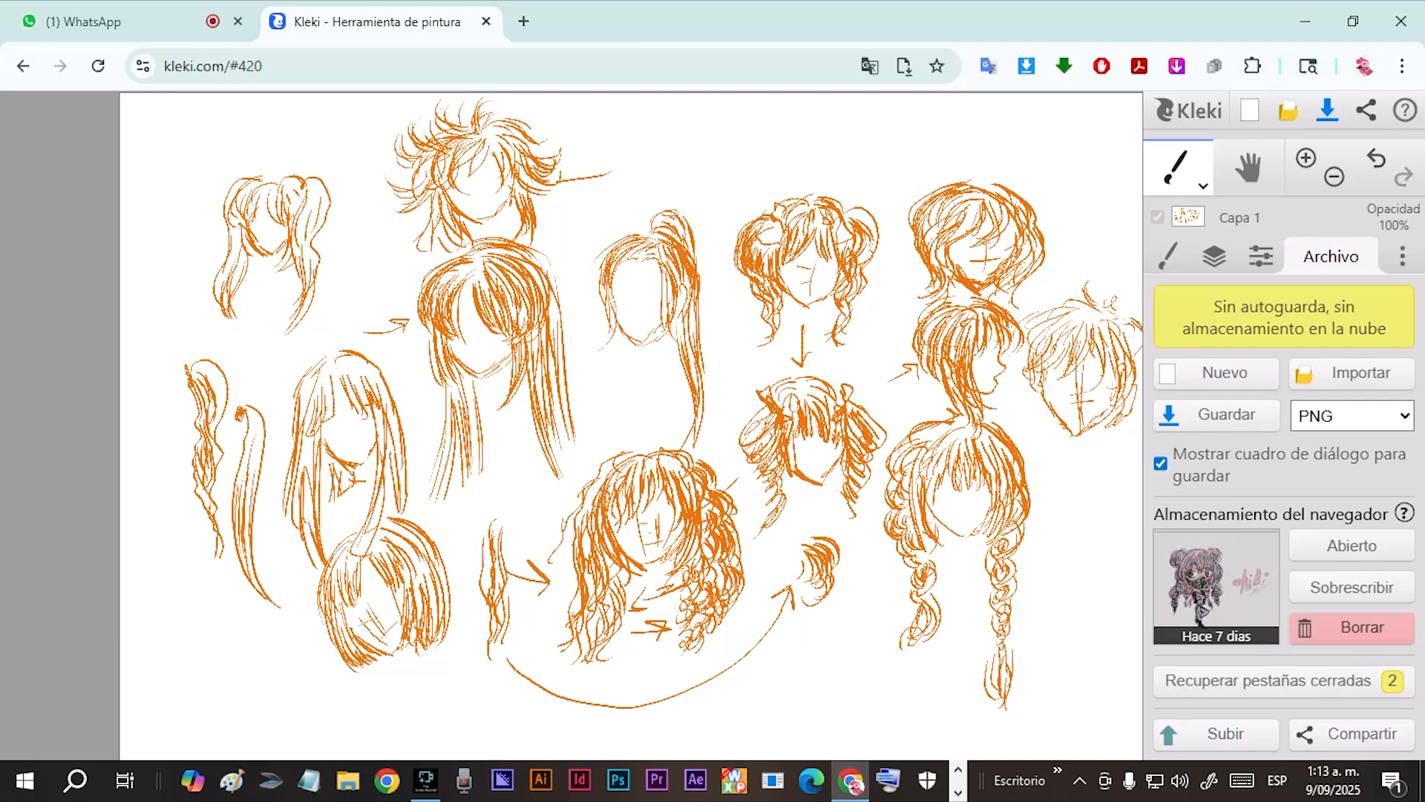
Save the drawing as a PSD file in the Descargas folder under the suggested name.
left_click(1353, 415)
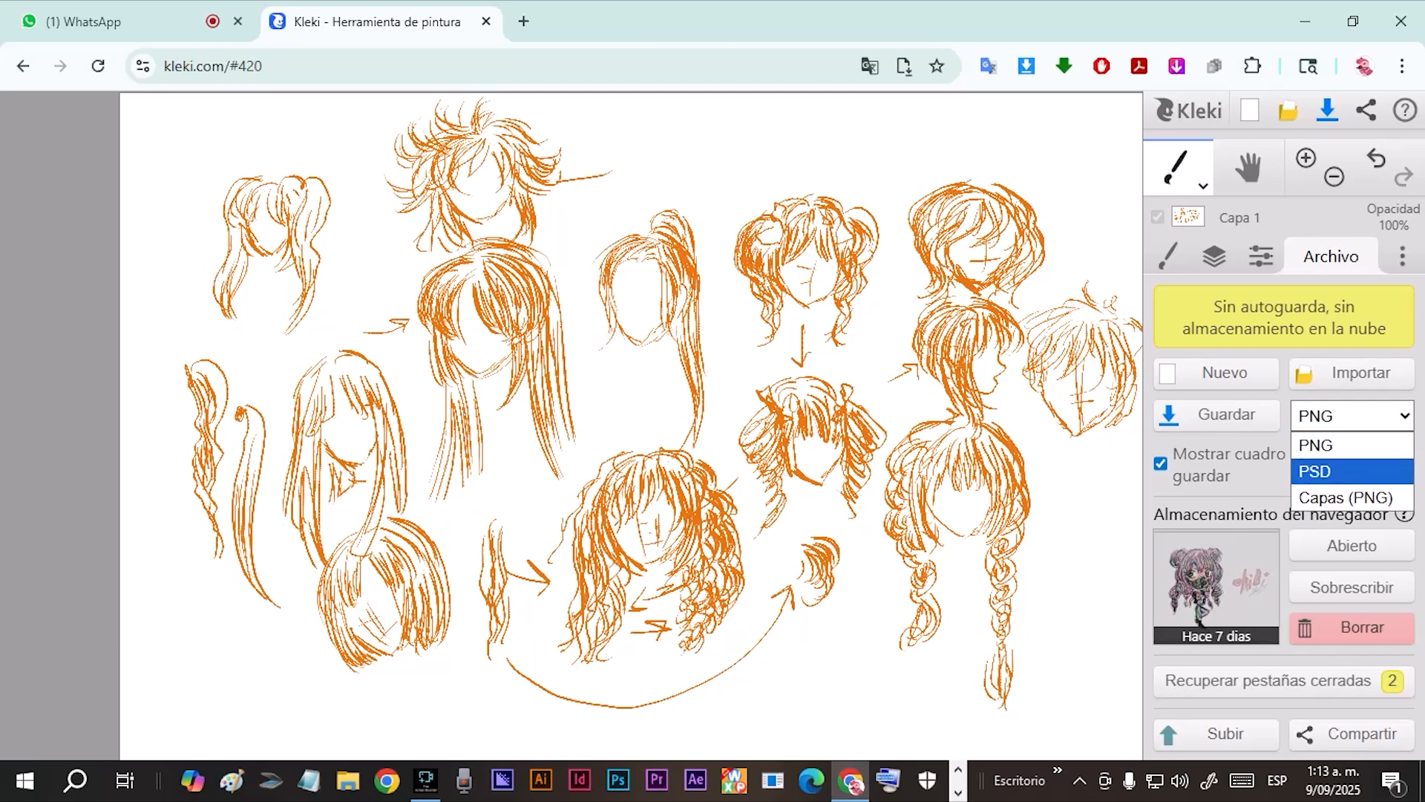
left_click(1315, 472)
left_click(1217, 415)
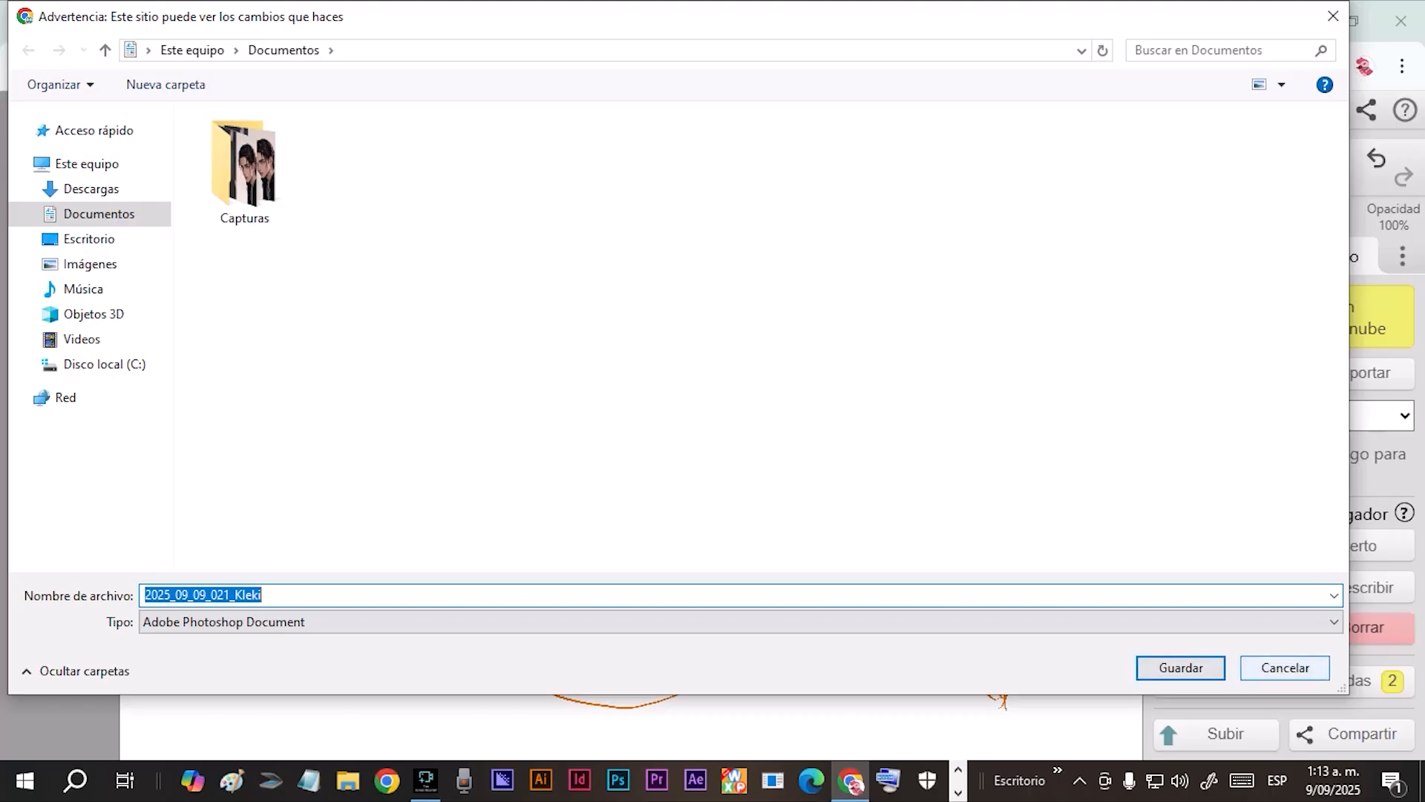
left_click(1285, 669)
left_click(1218, 415)
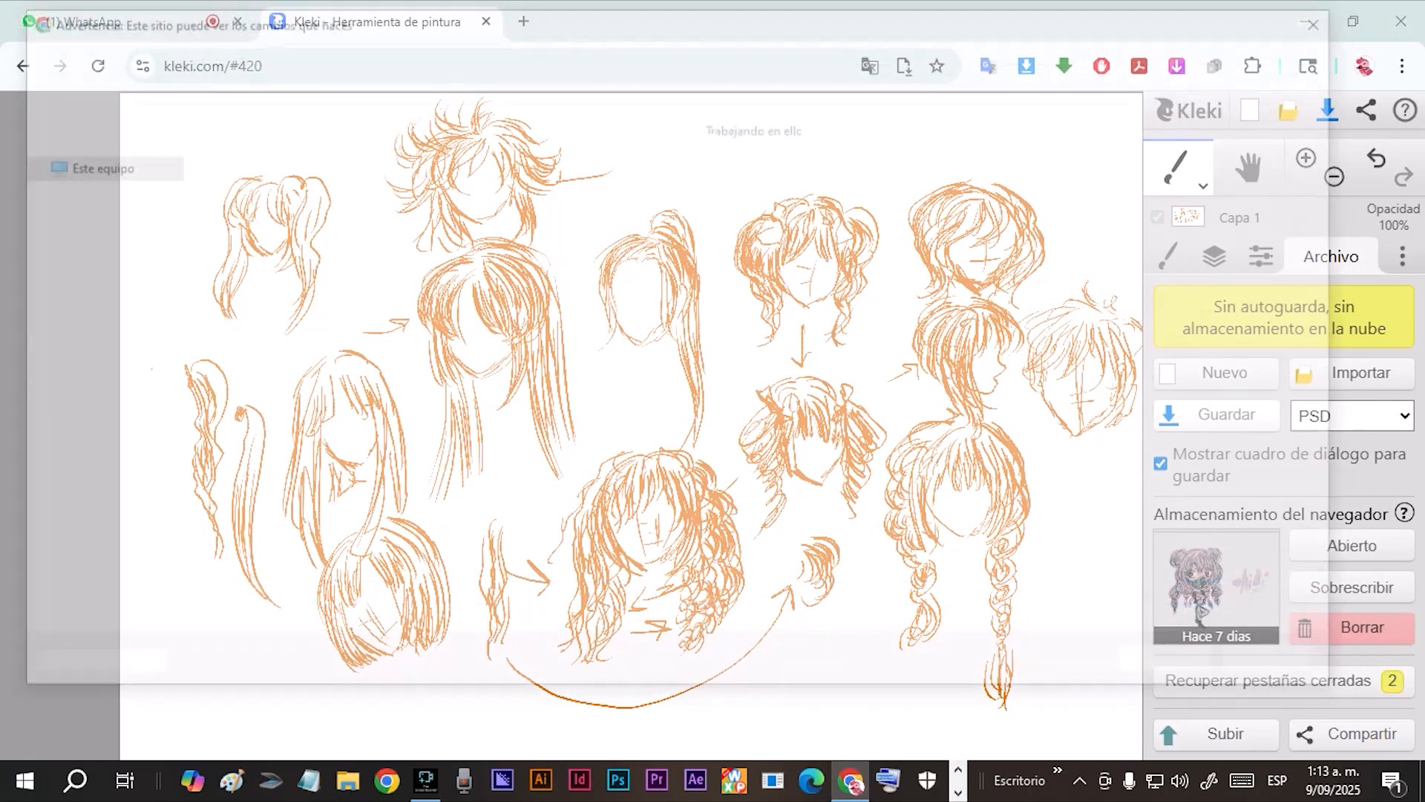
left_click(92, 189)
left_click(1180, 667)
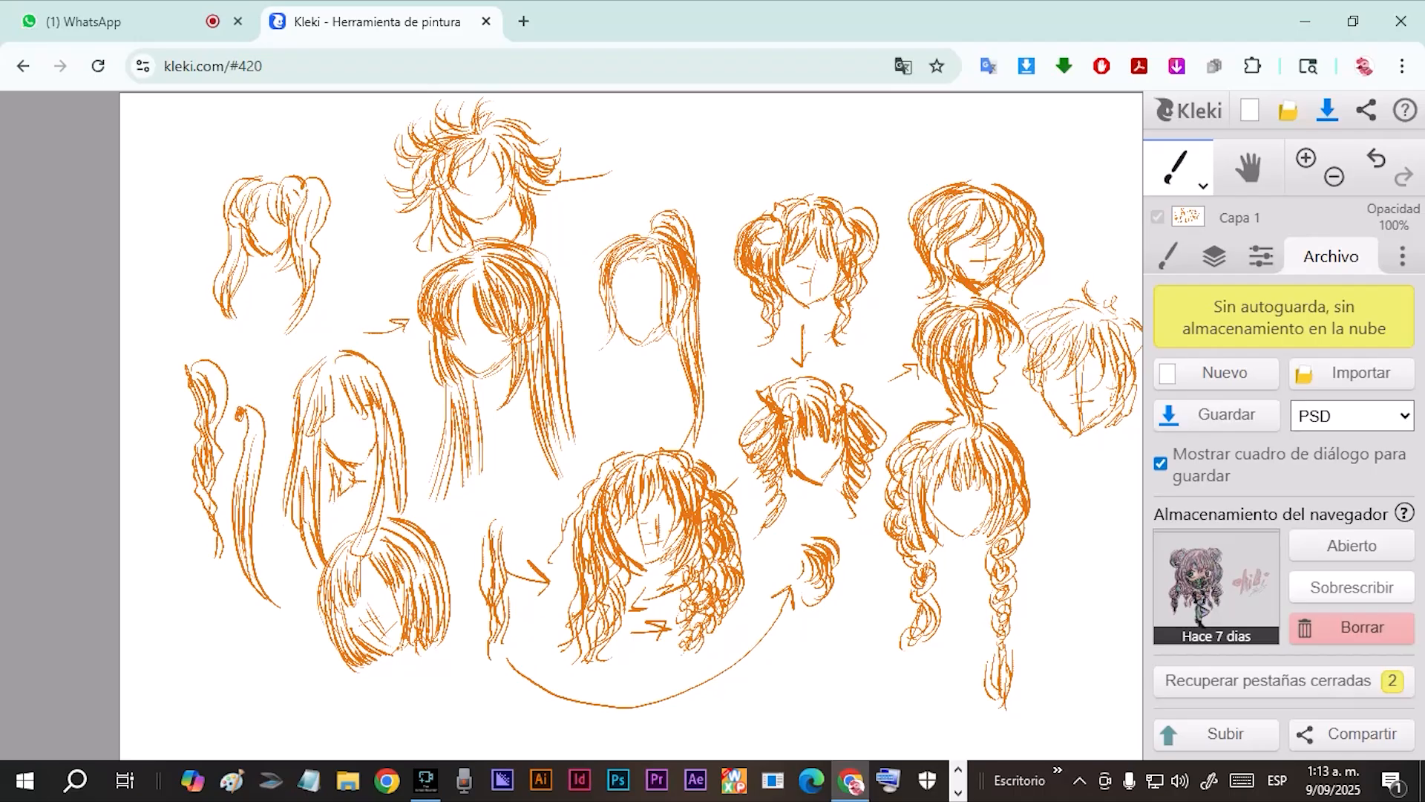
Overwrite the drawing kept in browser storage with the current hairstyle sketches.
left_click(1352, 588)
left_click(722, 387)
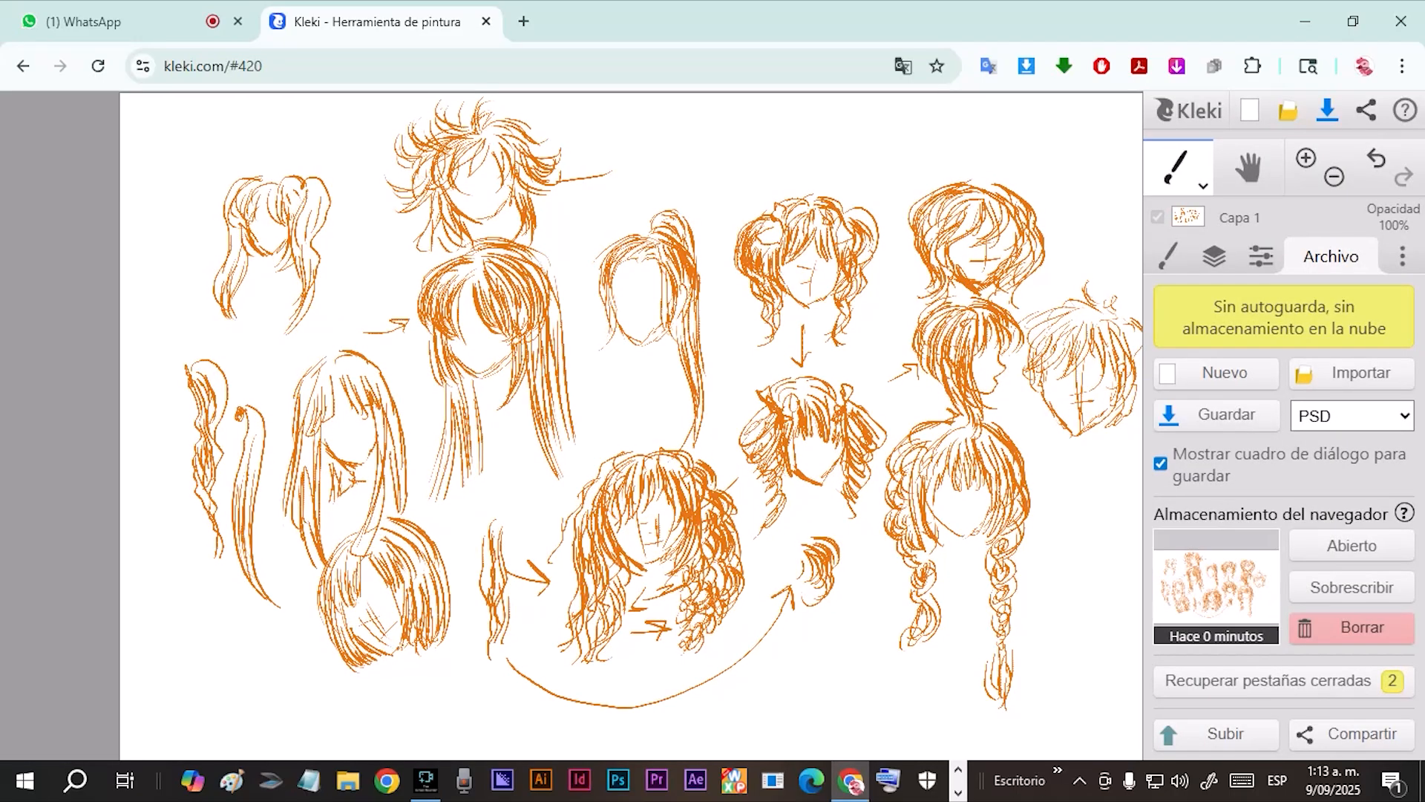
double_click(254, 66)
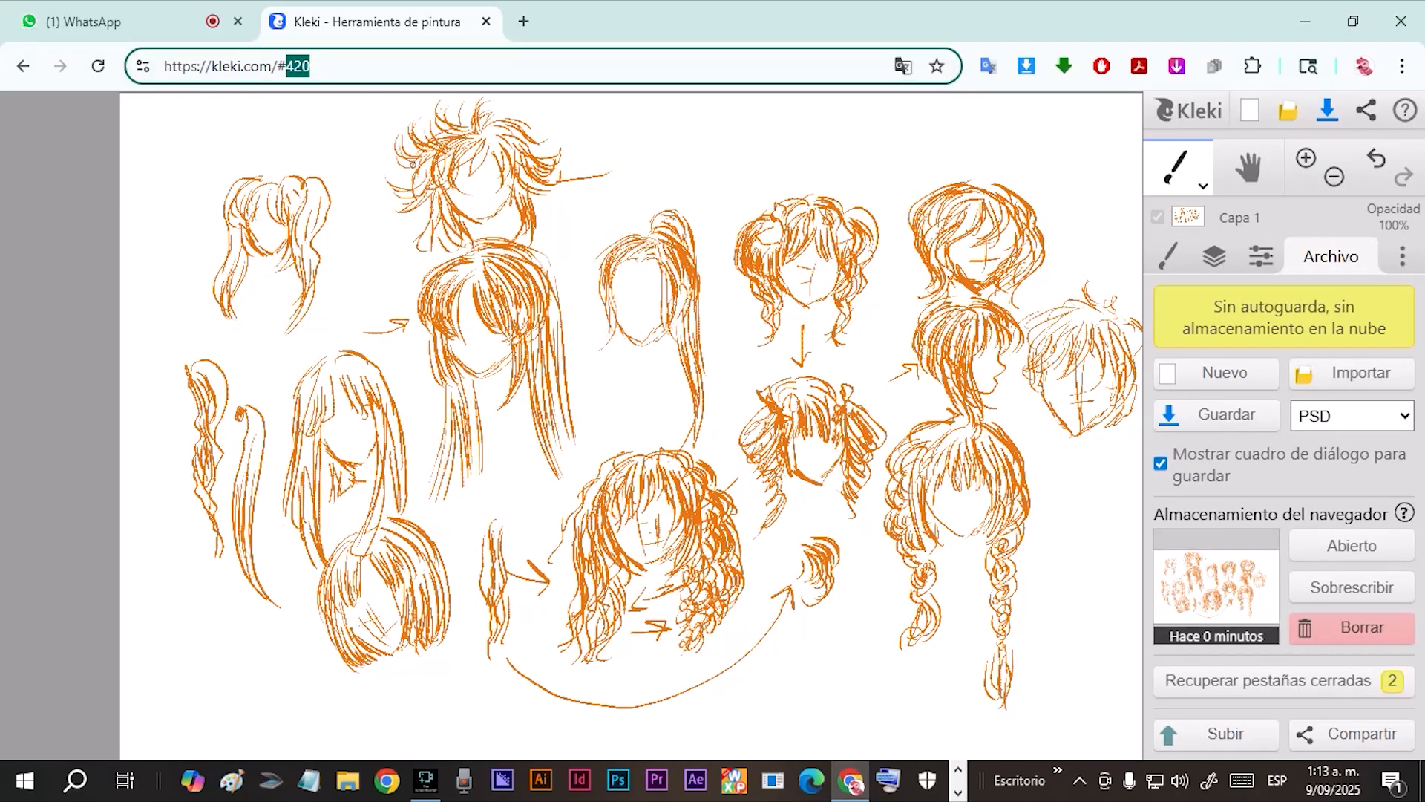
left_click(311, 66)
Check the available save-reminder intervals in the settings and return to the file options.
left_click(1402, 256)
left_click(1301, 438)
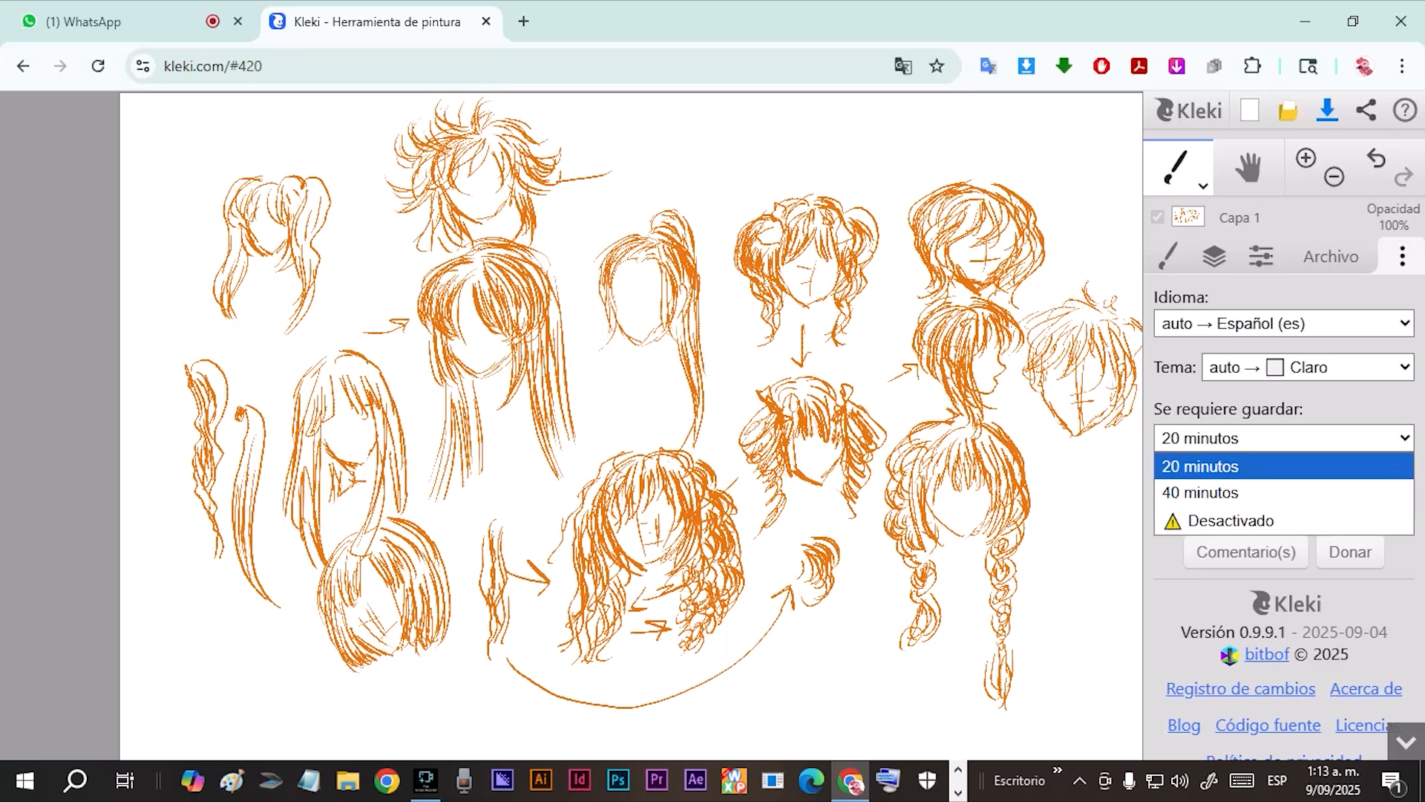
left_click(1331, 257)
left_click(1331, 257)
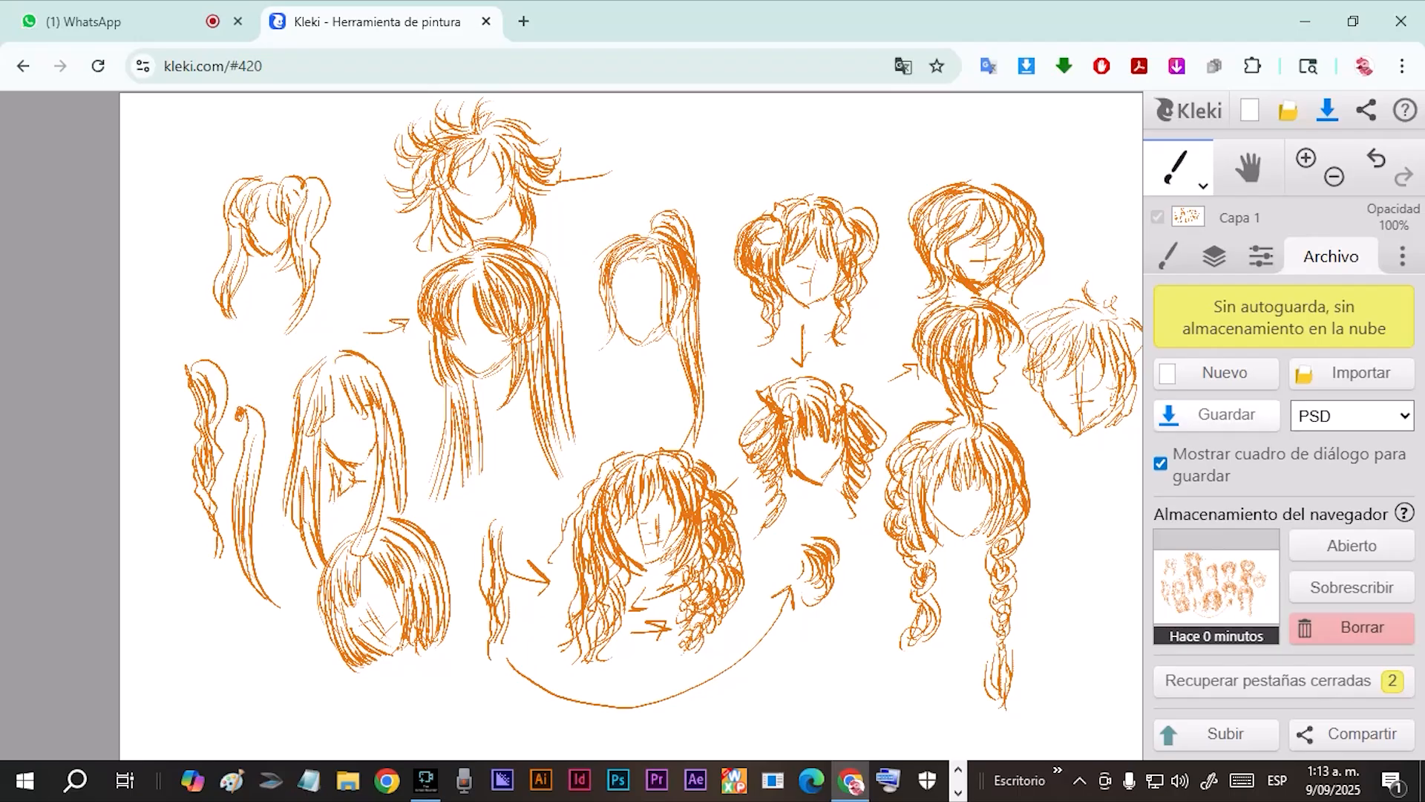
Export the layers as PNG images, view the exported file in the browser and close it.
left_click(1351, 415)
left_click(1346, 497)
left_click(1226, 415)
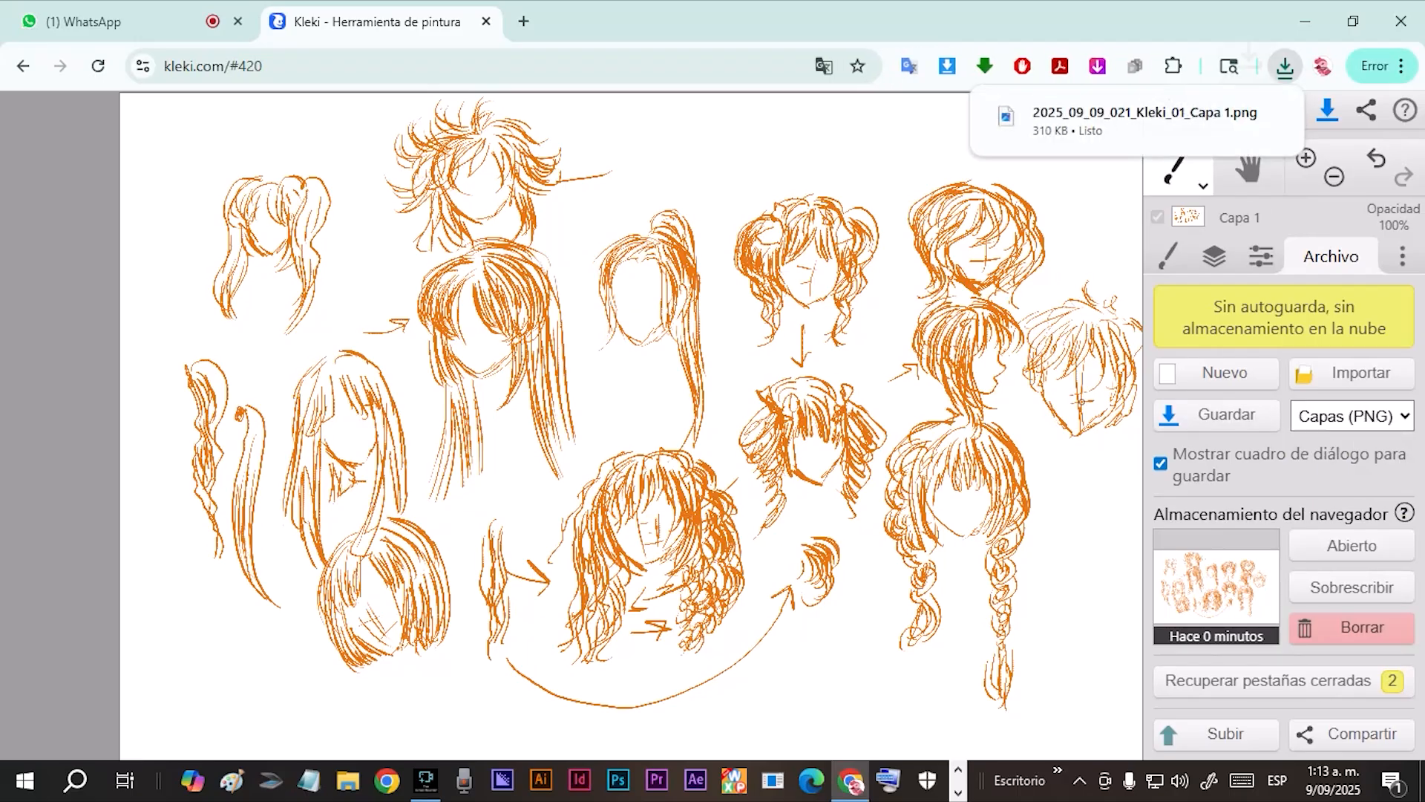
left_click_drag(1098, 119, 957, 10)
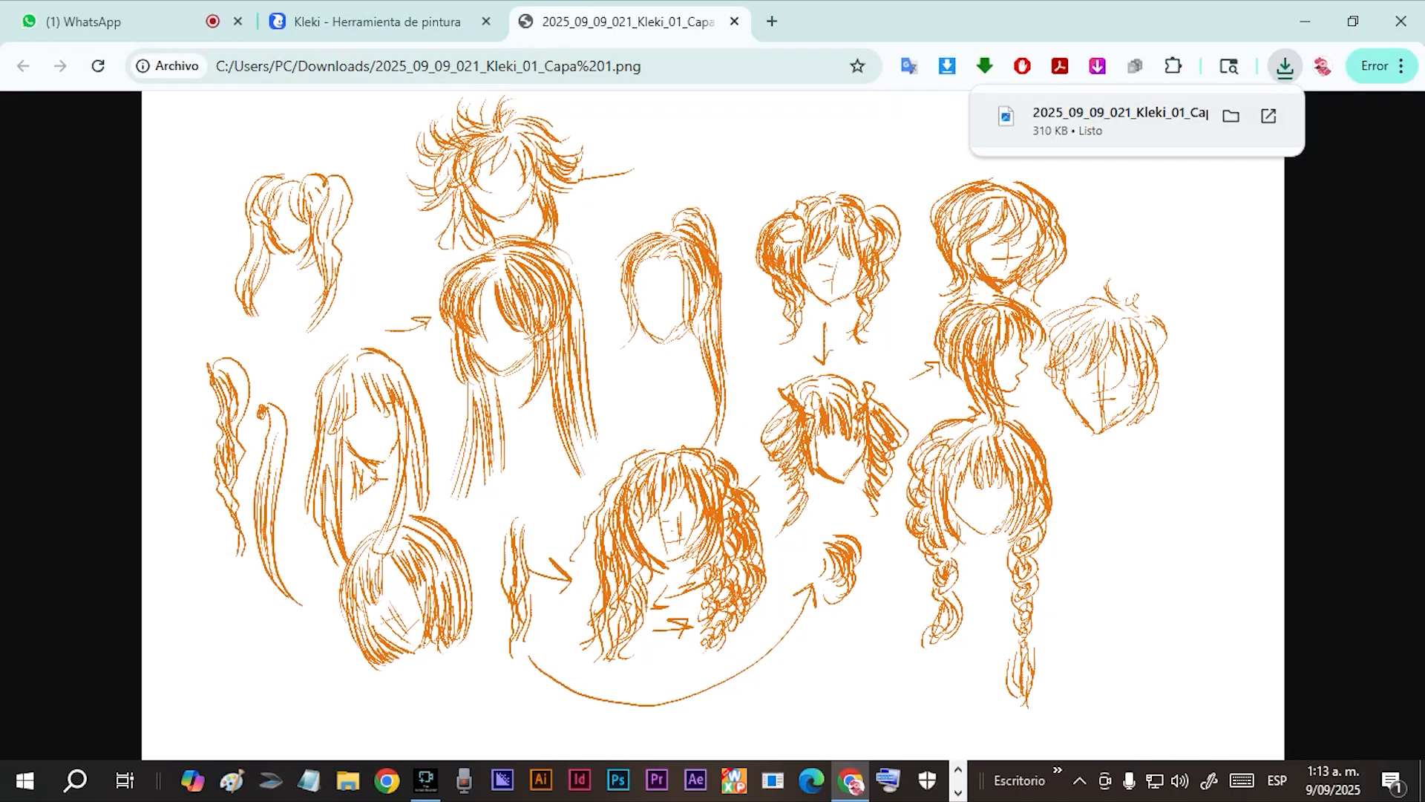
left_click(734, 21)
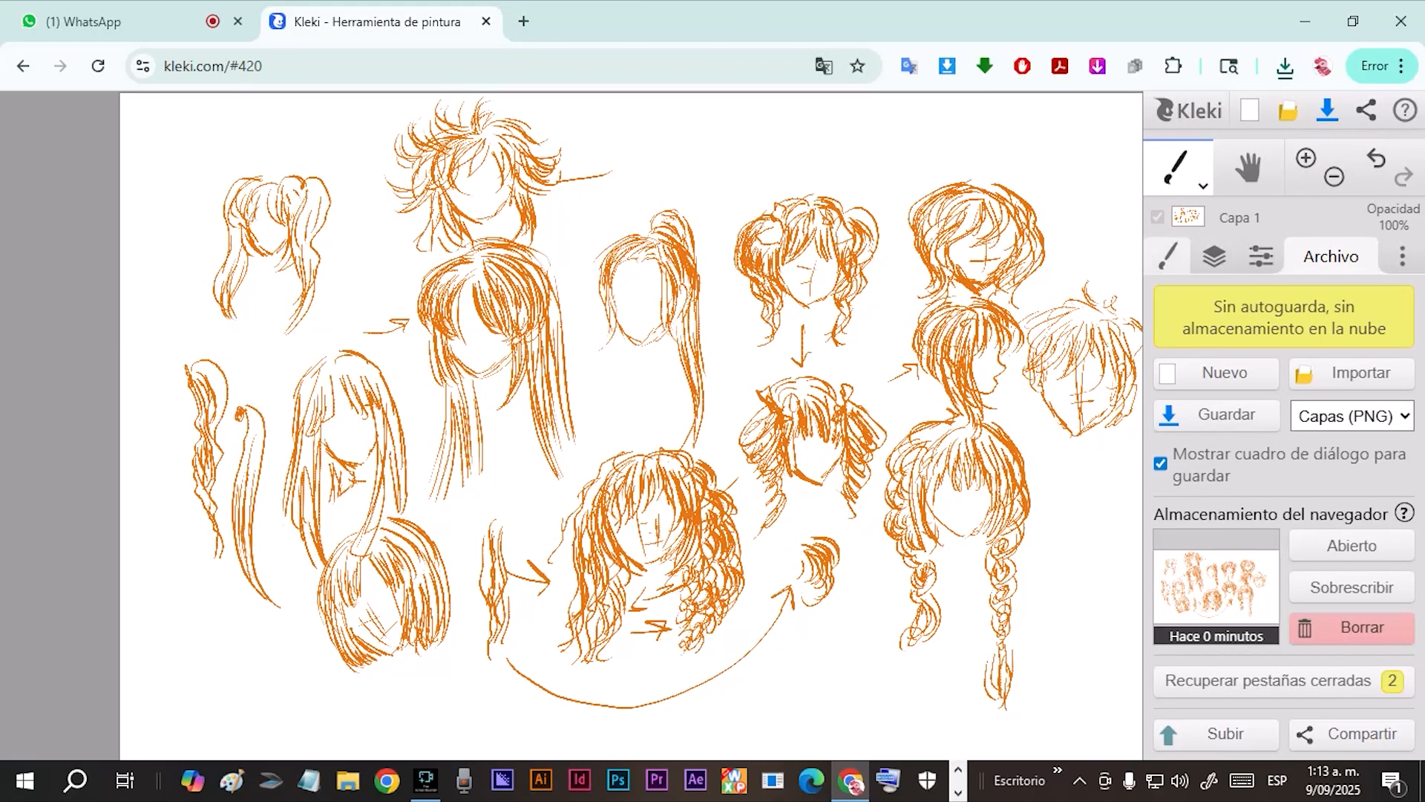
Duplicate the Capa 1 layer twice and hide the original.
left_click(1214, 256)
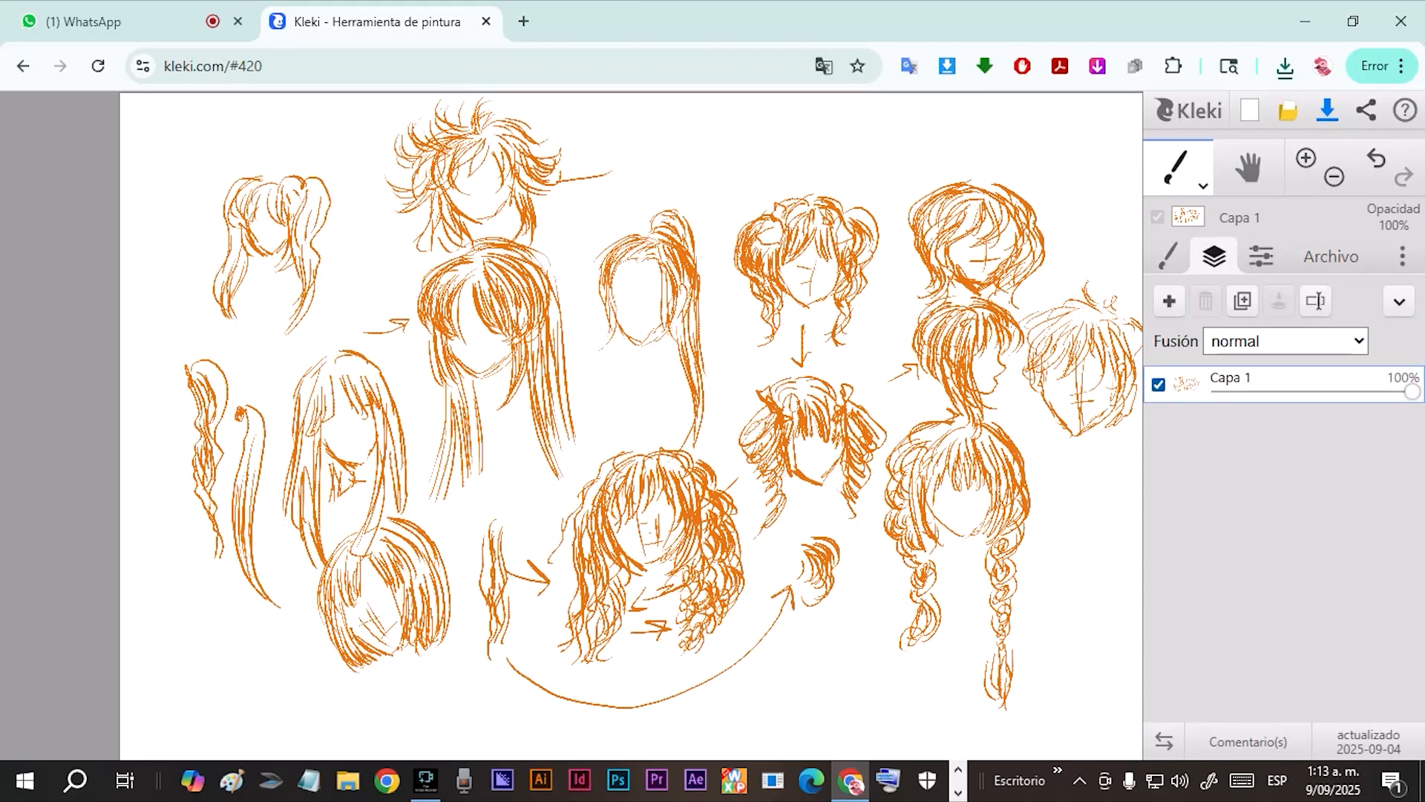
left_click(1242, 301)
left_click(1243, 301)
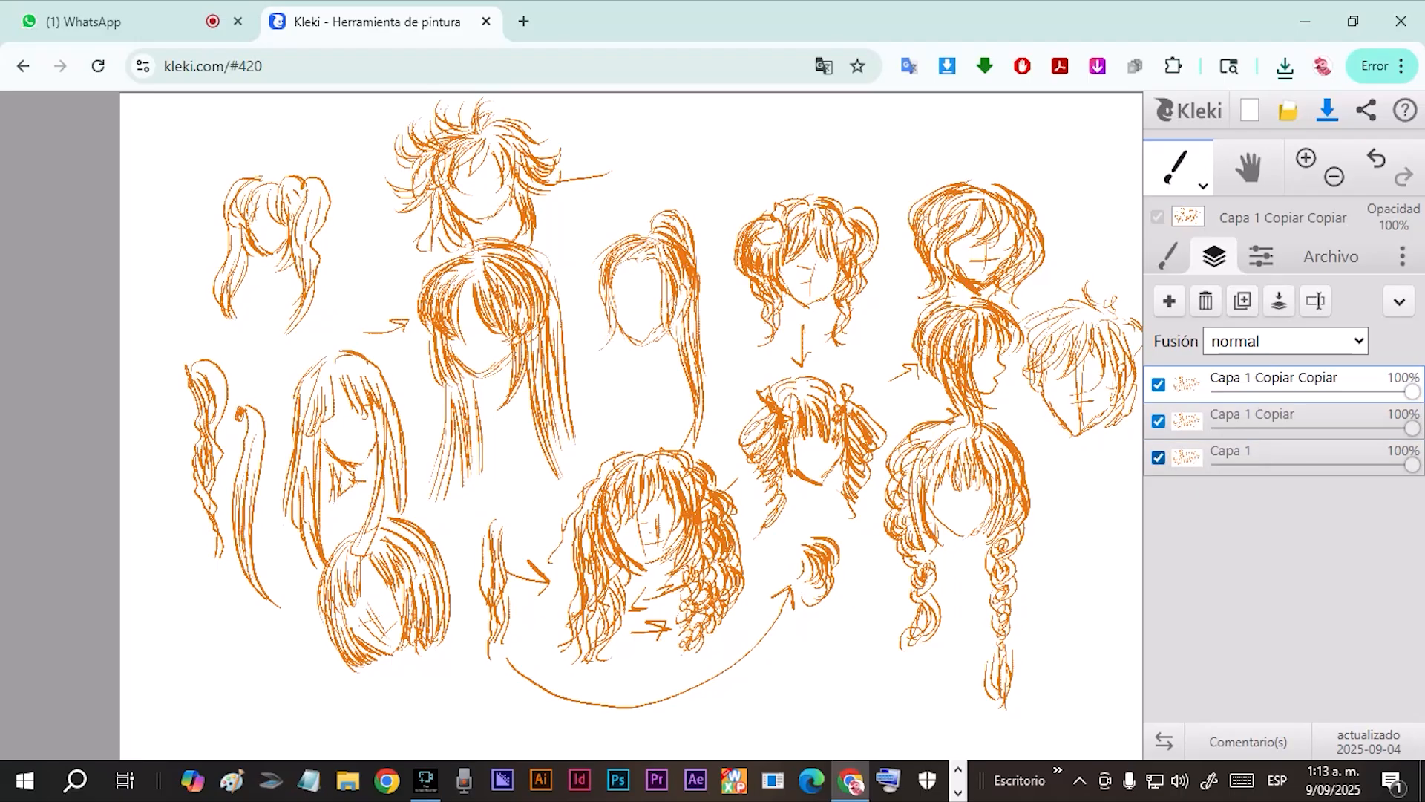
left_click(1158, 457)
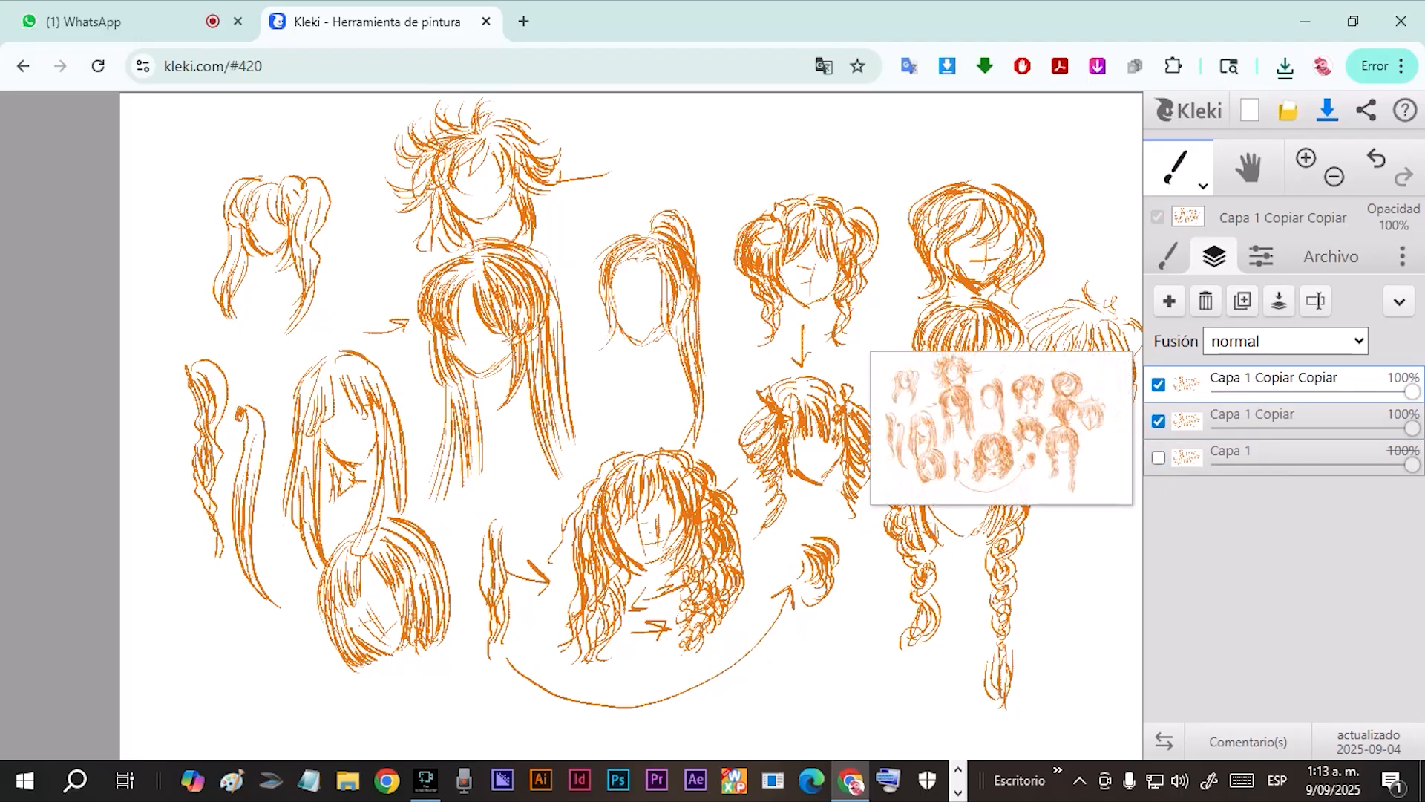
Delete the topmost duplicate layer, Capa 1 Copiar Copiar.
left_click(1188, 423)
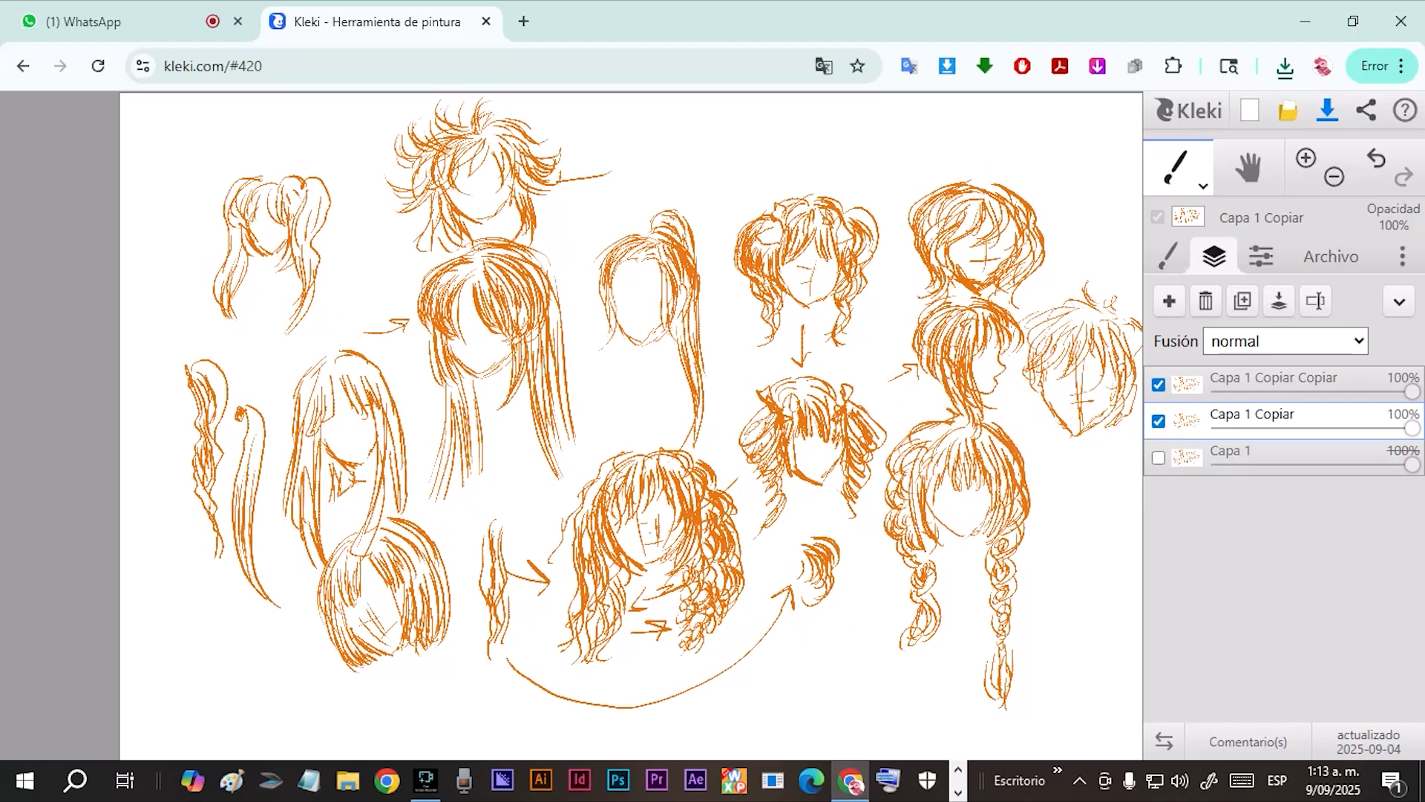
left_click(1247, 380)
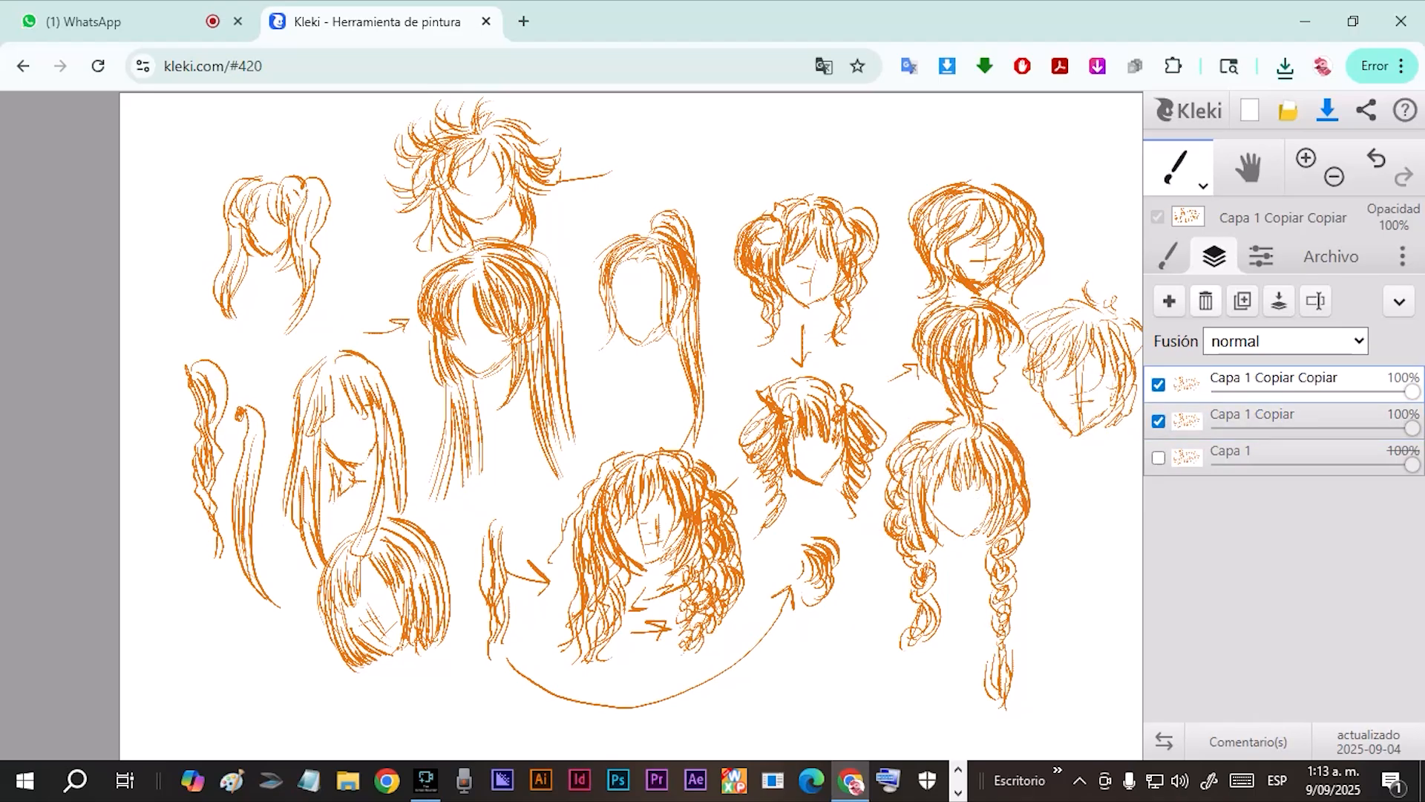
left_click(1205, 302)
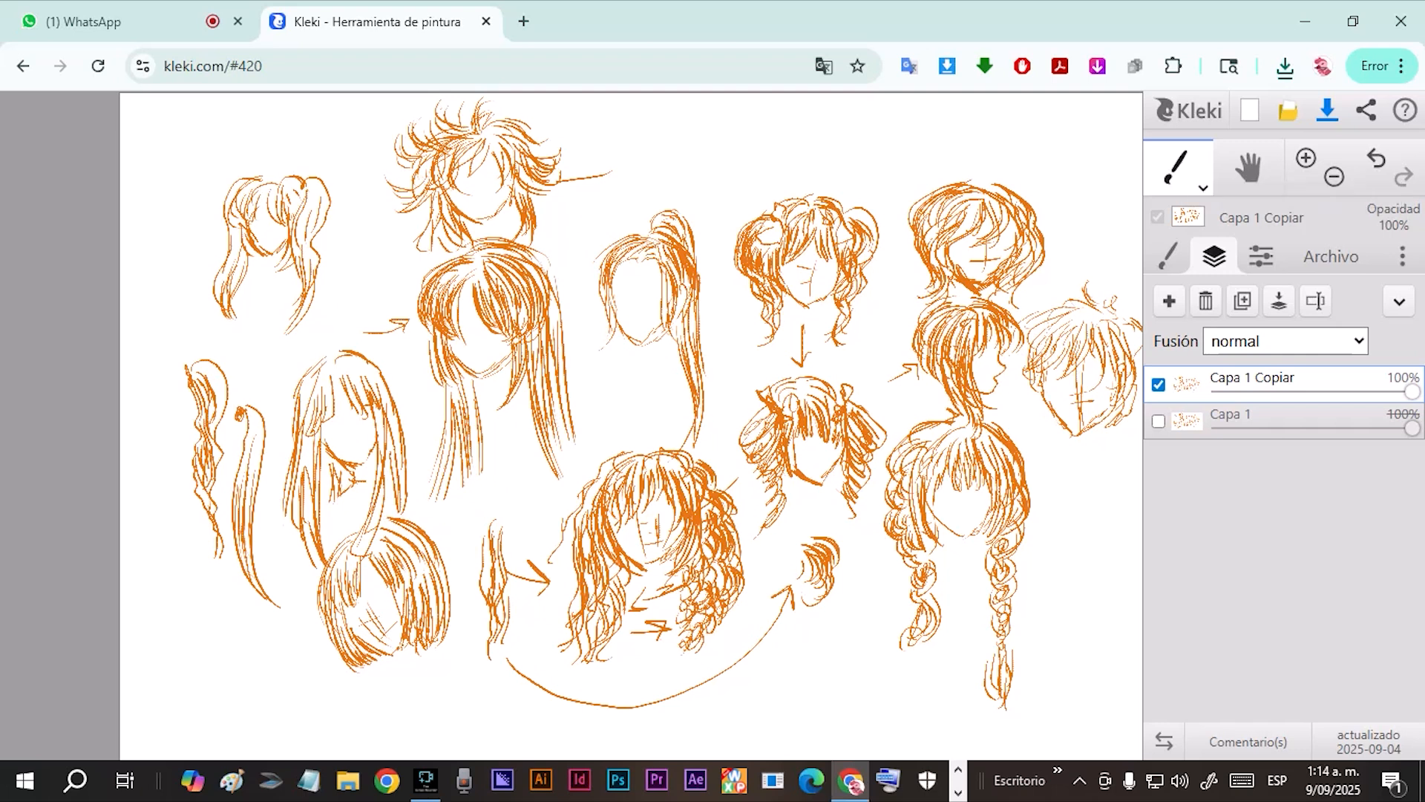
left_click(1179, 168)
left_click(1178, 225)
left_click(1178, 168)
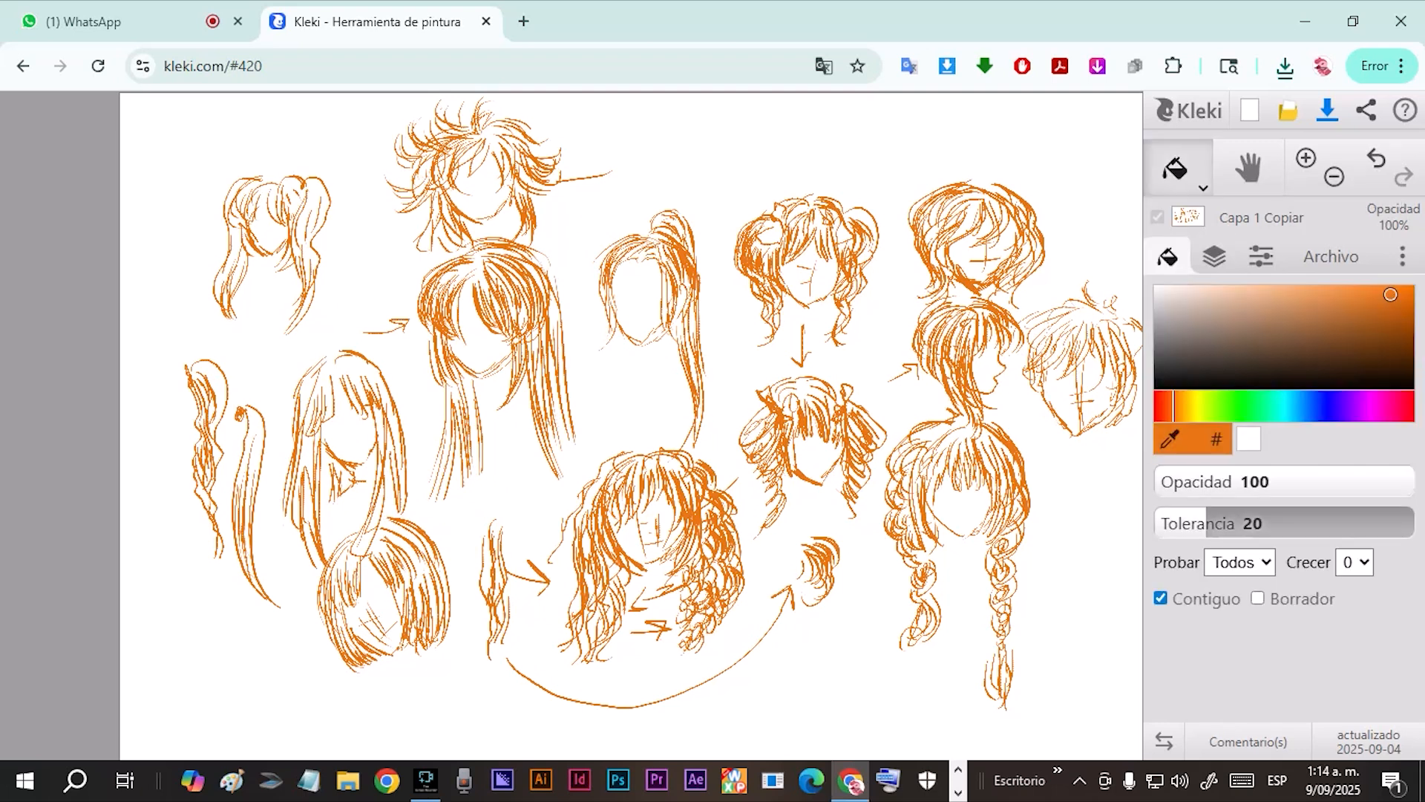
left_click(1179, 224)
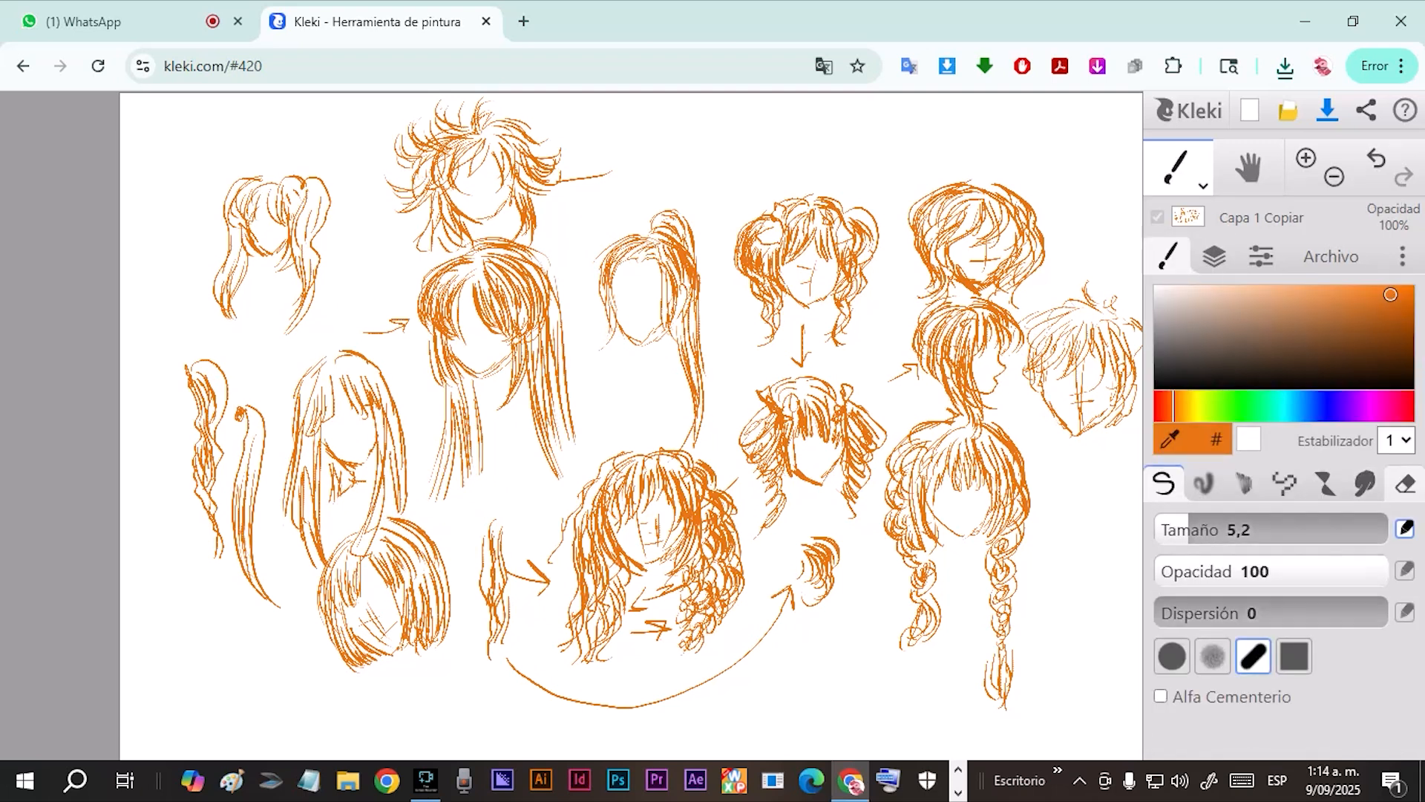
Erase the lower central sketches on Capa 1 Copiar with a size 149 eraser, trying Fondo transparente on and off.
left_click(1405, 484)
left_click_drag(1291, 529, 1296, 530)
mouse_move(717, 410)
left_mouse_down()
mouse_move(869, 554)
mouse_move(539, 487)
left_mouse_up()
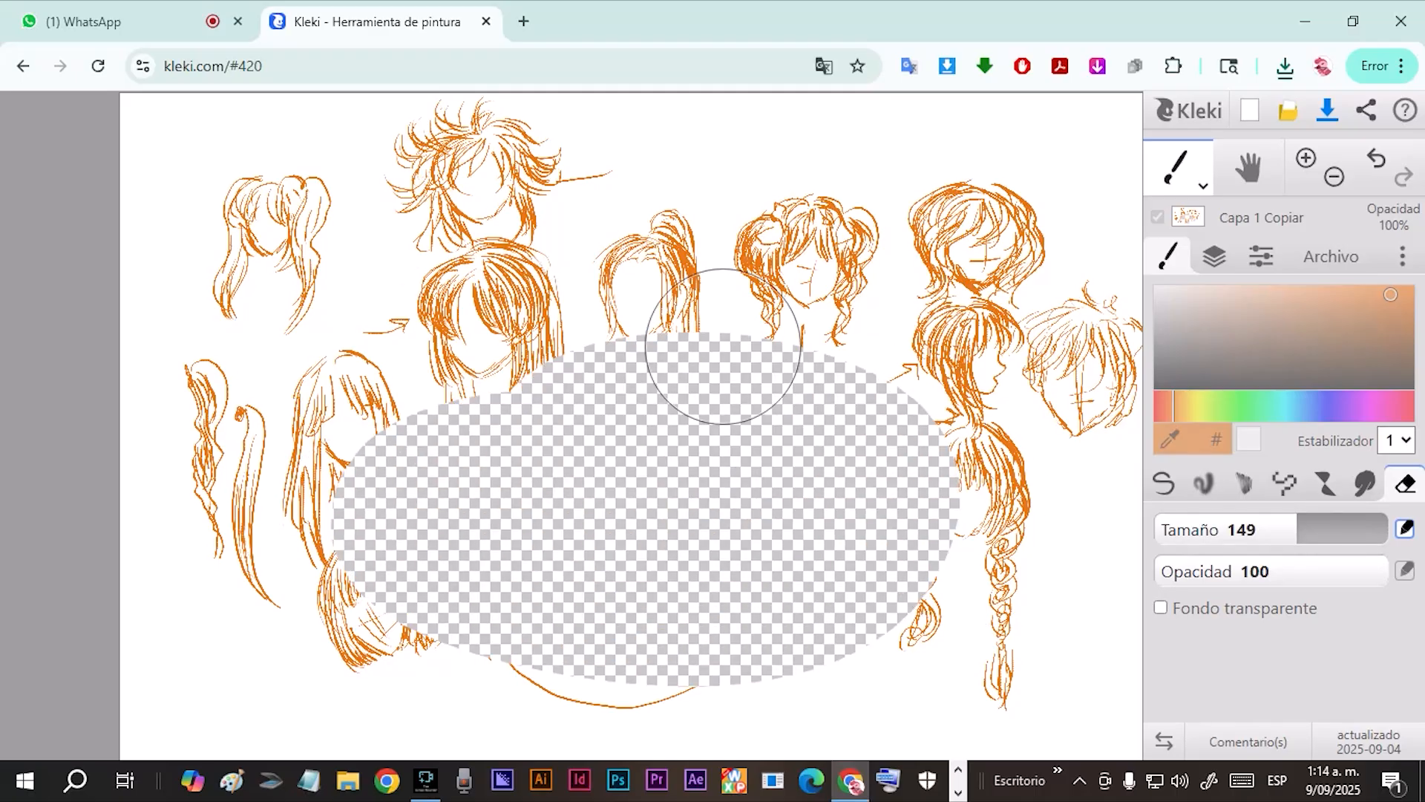
left_click(1161, 607)
left_click_drag(927, 456, 790, 590)
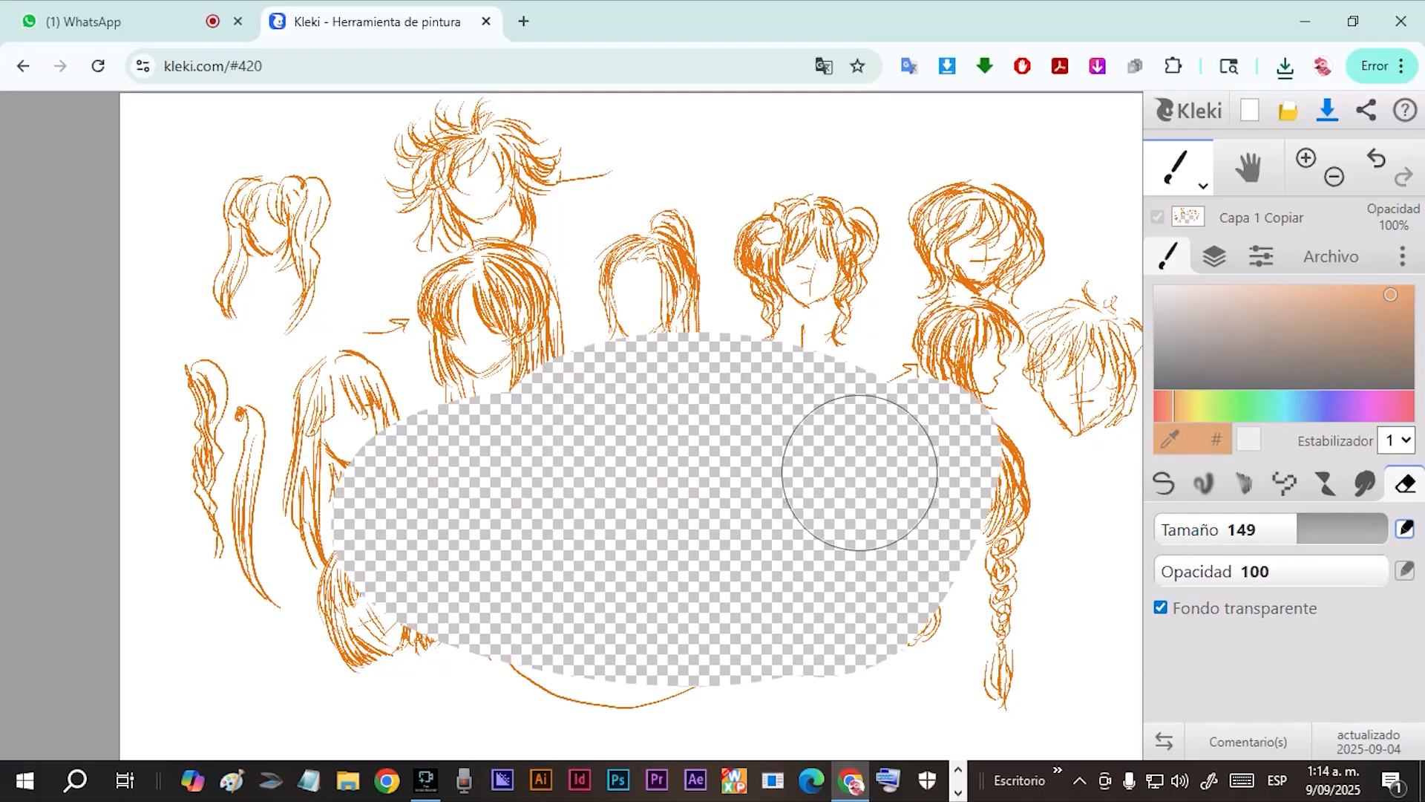
left_click(1162, 607)
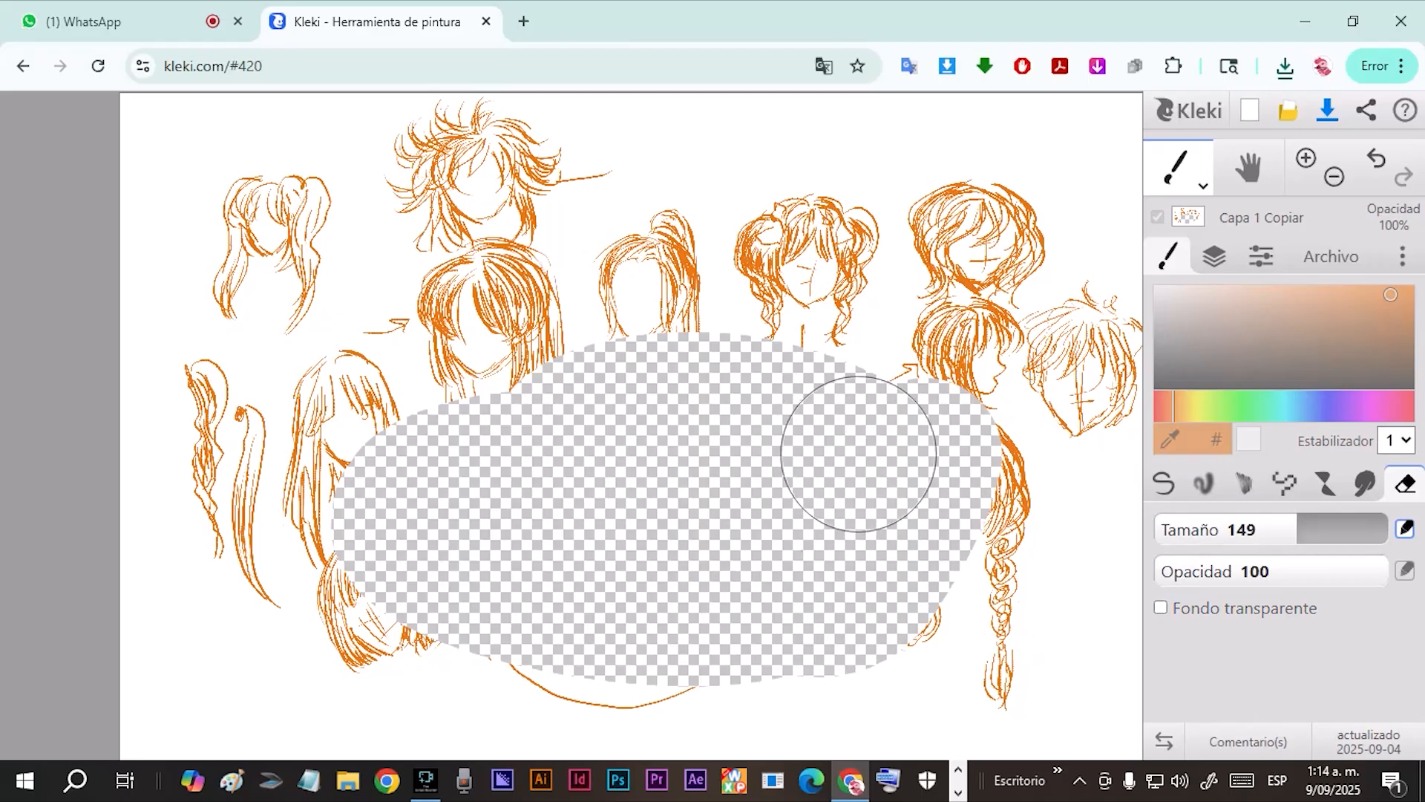
left_click_drag(958, 475, 987, 553)
Enlarge the eraser to 400 at 100 opacity, enable Fondo transparente and erase most of the sketches across the canvas.
left_click_drag(1281, 530, 1312, 529)
mouse_move(735, 401)
left_mouse_down()
mouse_move(763, 436)
mouse_move(623, 389)
left_mouse_up()
mouse_move(1306, 571)
left_mouse_down()
mouse_move(1156, 571)
mouse_move(1393, 571)
left_mouse_up()
left_click_drag(1303, 529, 1392, 529)
left_click_drag(795, 369, 700, 398)
left_click(1160, 608)
left_click_drag(923, 366, 814, 483)
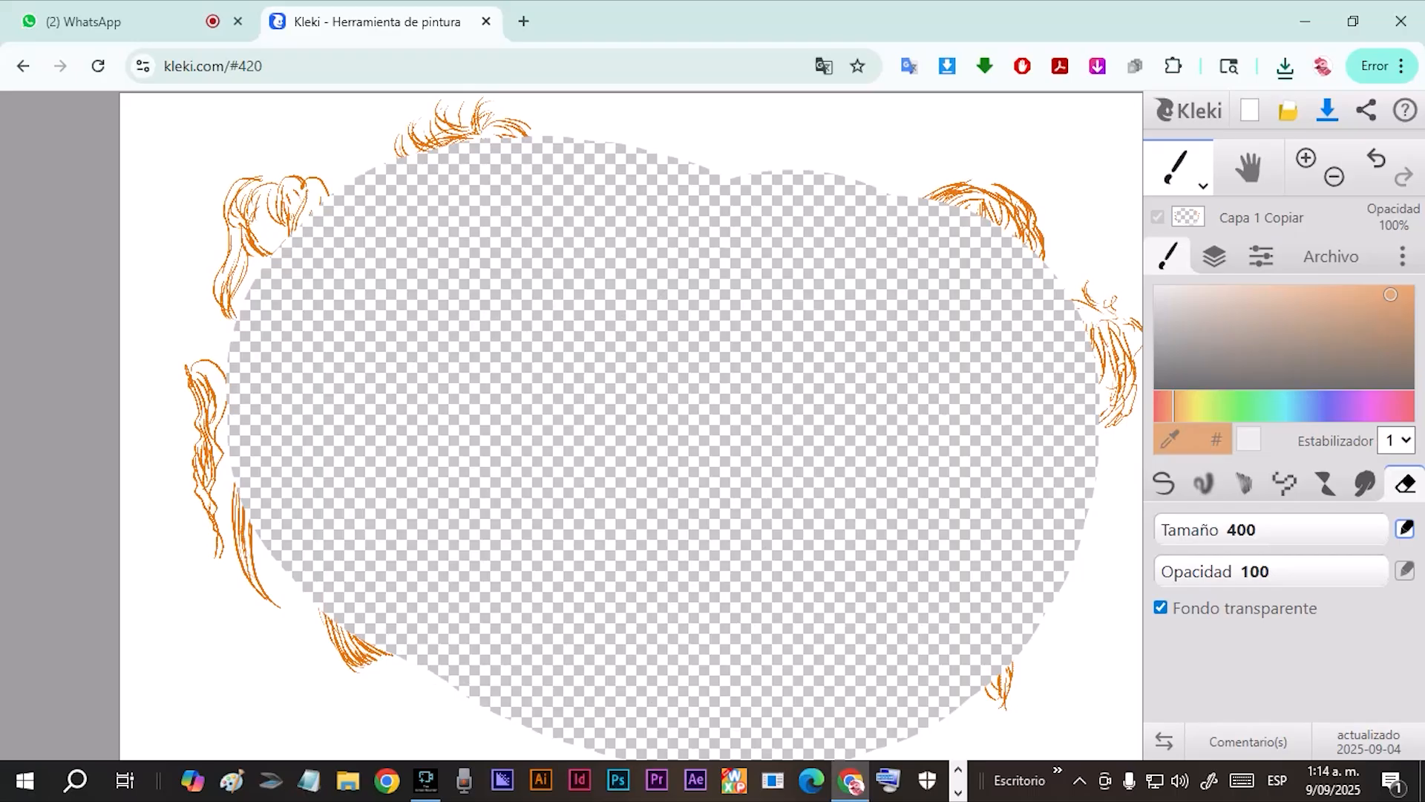
Erase the remaining hair sketches along the canvas's upper right and right edge with the size 400 eraser.
left_click(1164, 483)
left_click(1405, 483)
left_click_drag(1031, 564, 950, 178)
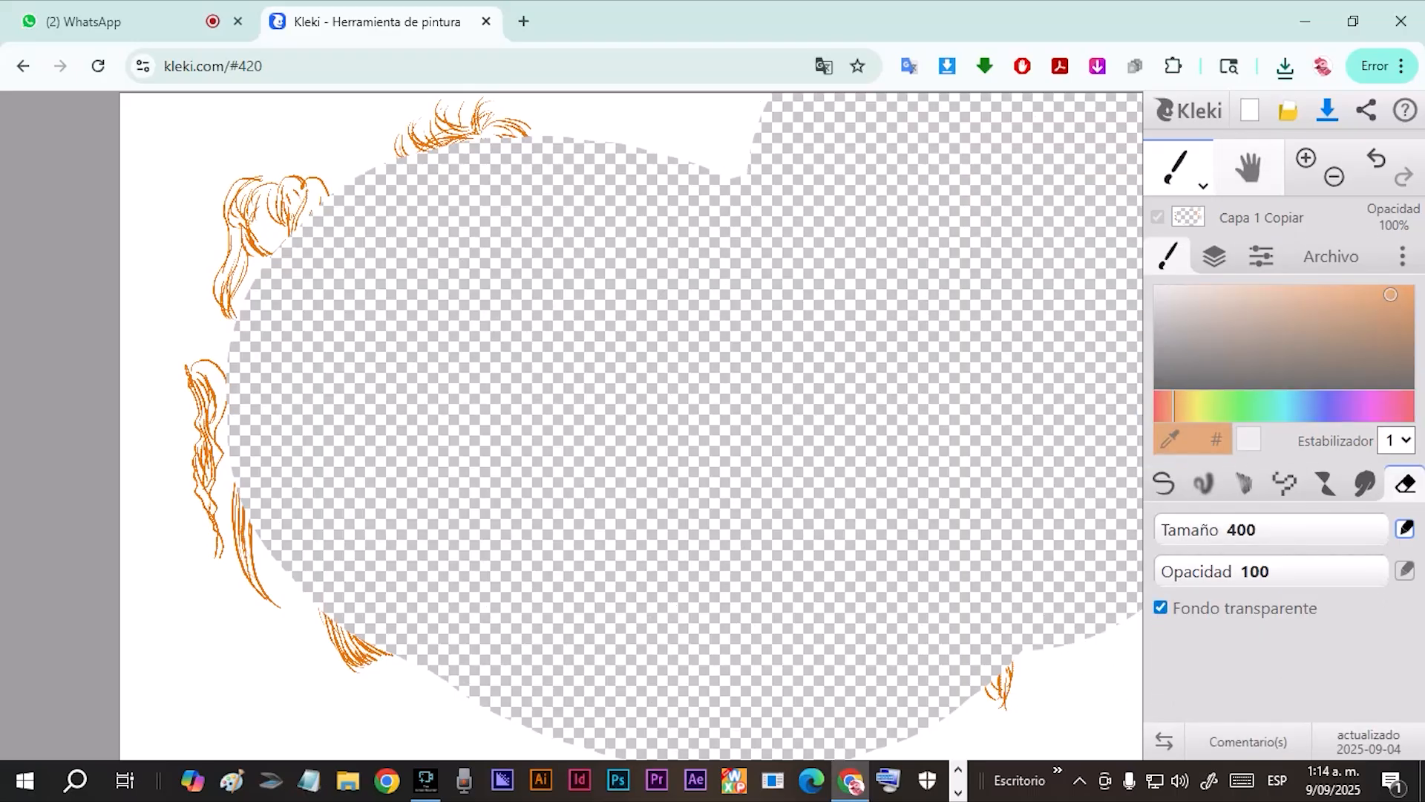
Delete the partly erased Capa 1 Copiar layer.
left_click(1331, 256)
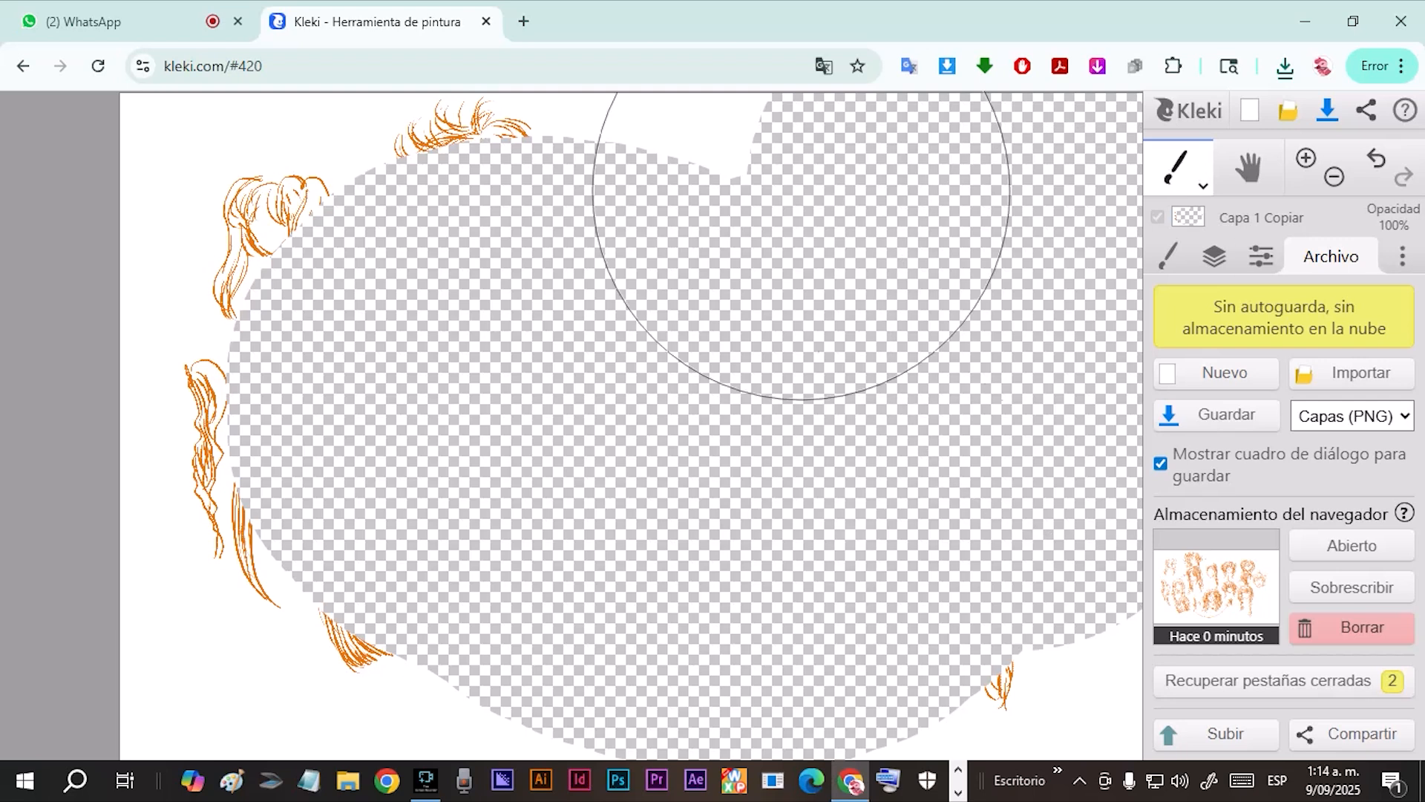
left_click(1402, 256)
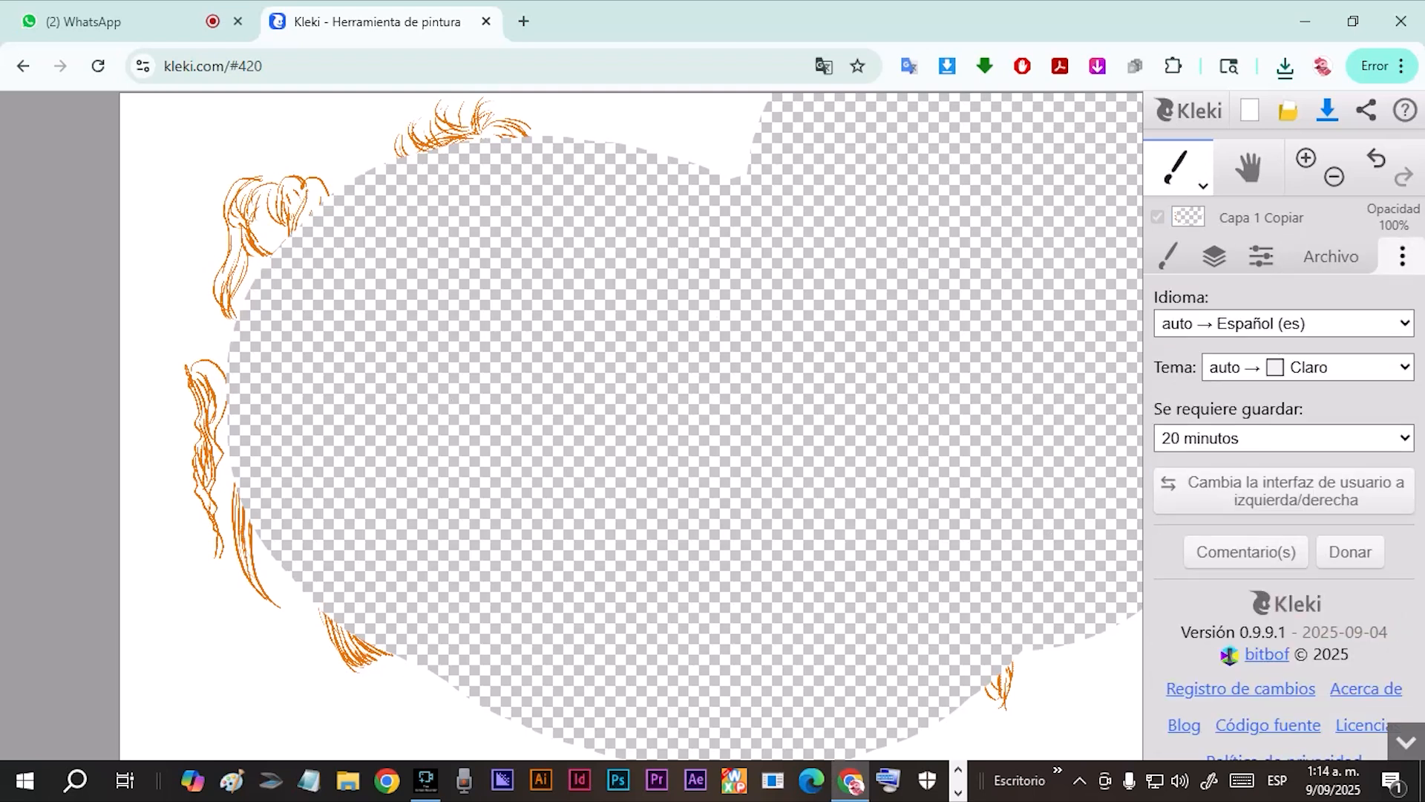
left_click(1215, 256)
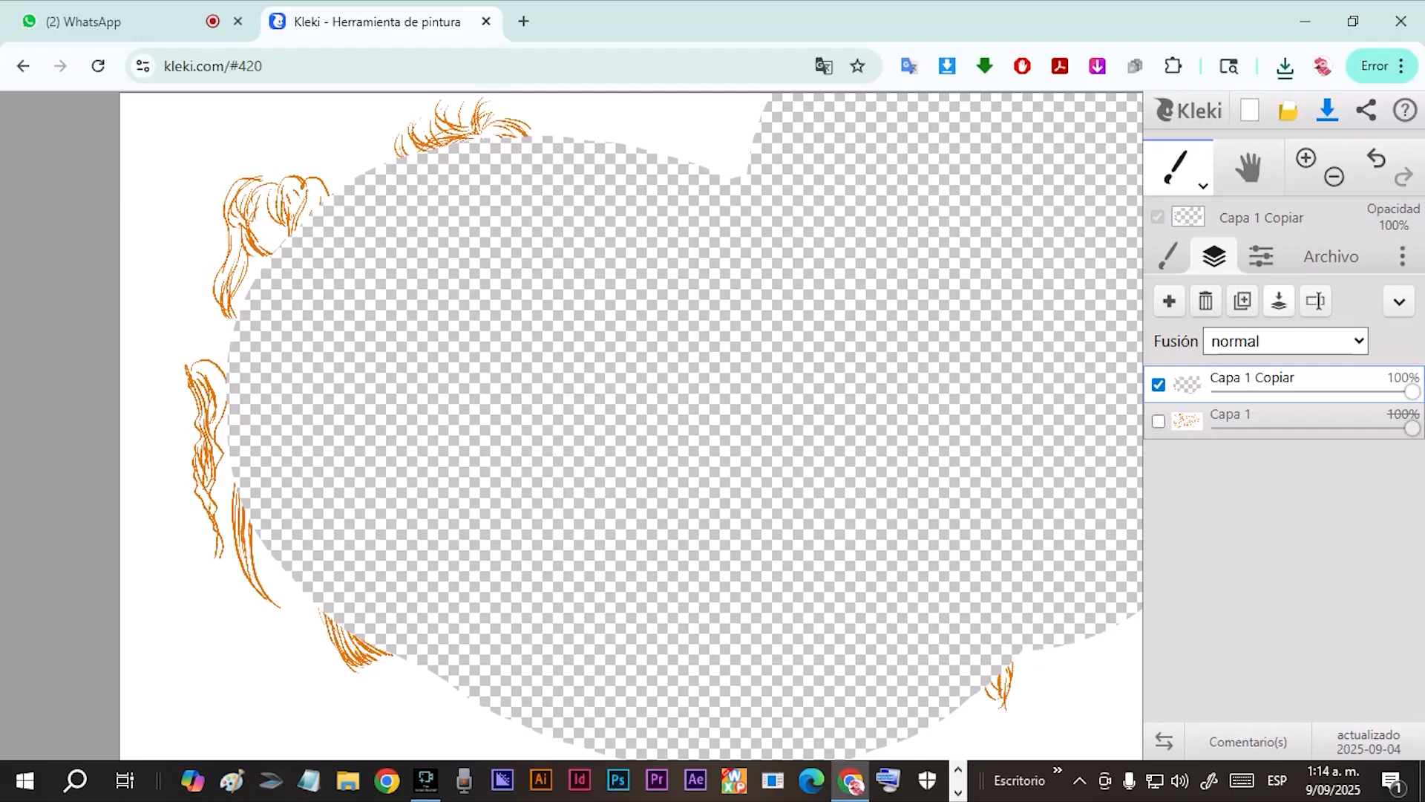
left_click(1206, 300)
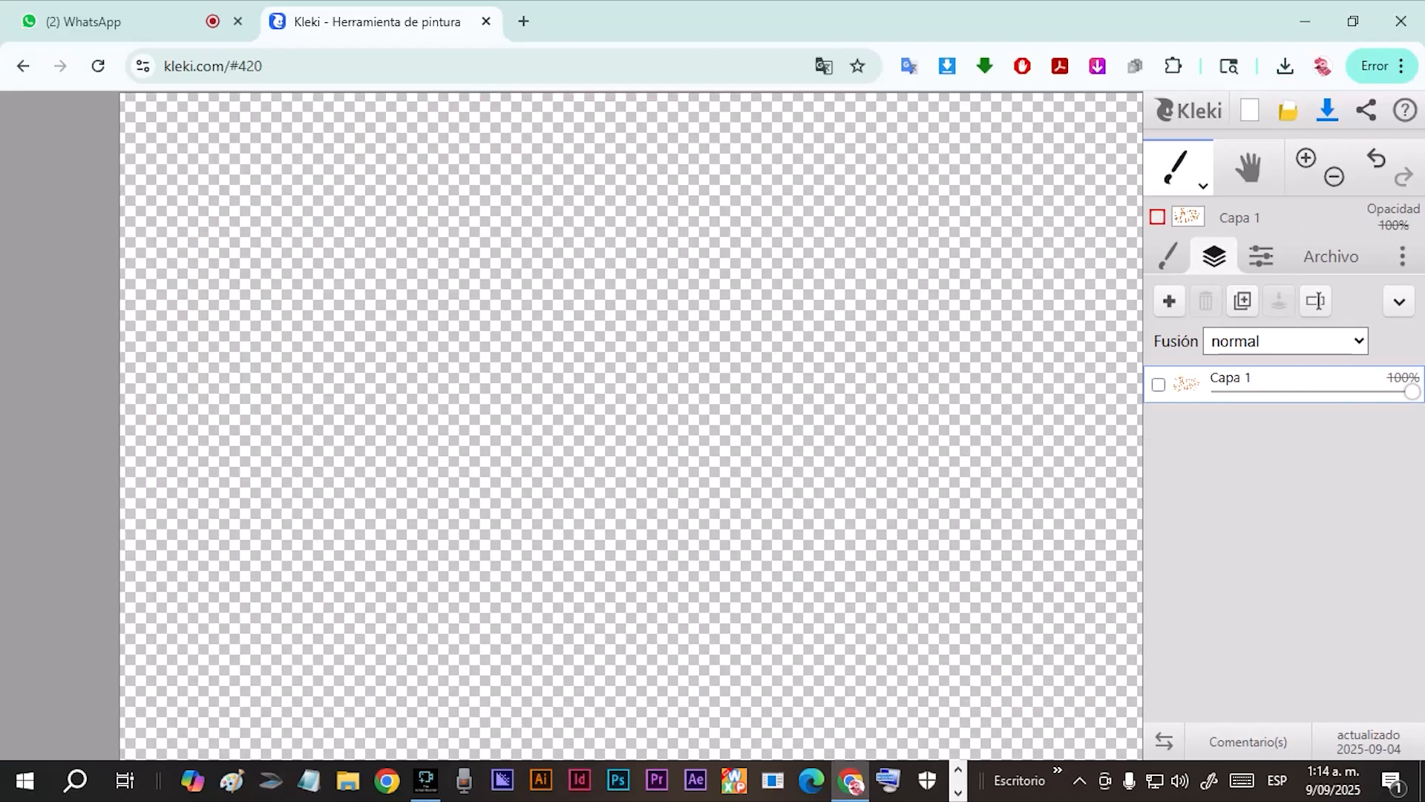
Duplicate the Capa 1 layer and make Capa 1 Copiar visible at 100% opacity.
left_click(1242, 300)
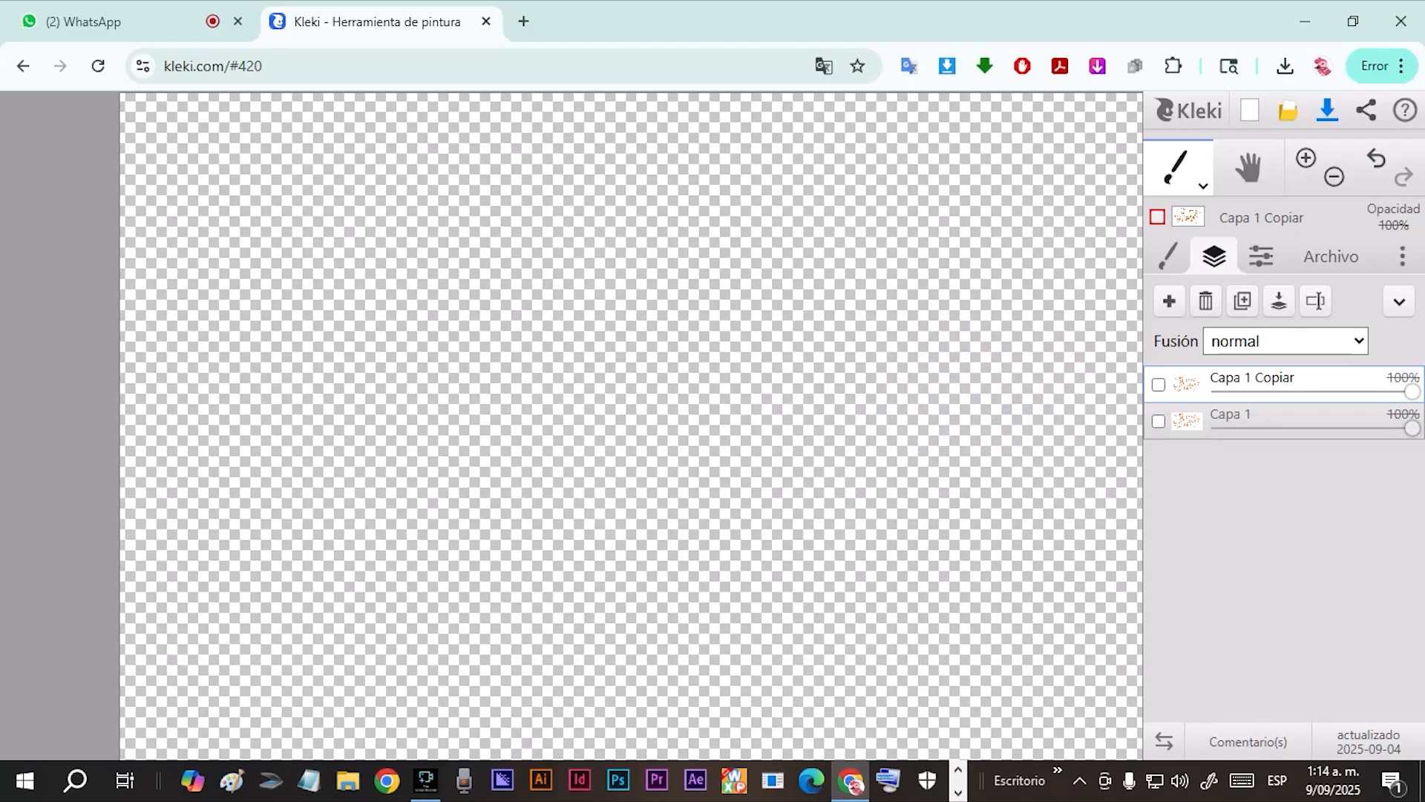
left_click(1159, 385)
mouse_move(1412, 392)
left_mouse_down()
mouse_move(1218, 392)
mouse_move(1414, 392)
left_mouse_up()
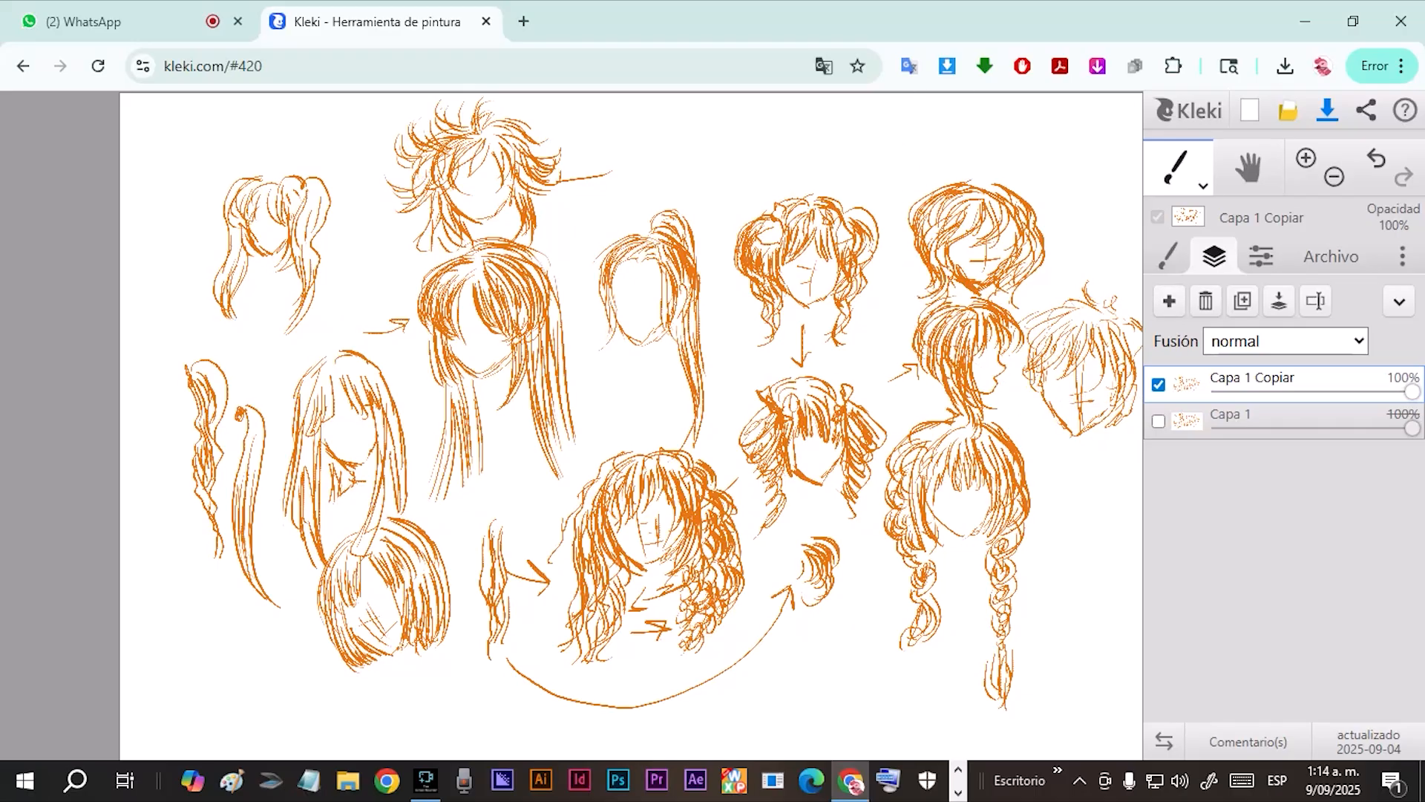
Set the pen brush to size 200 and choose white as the drawing colour.
left_click(1168, 256)
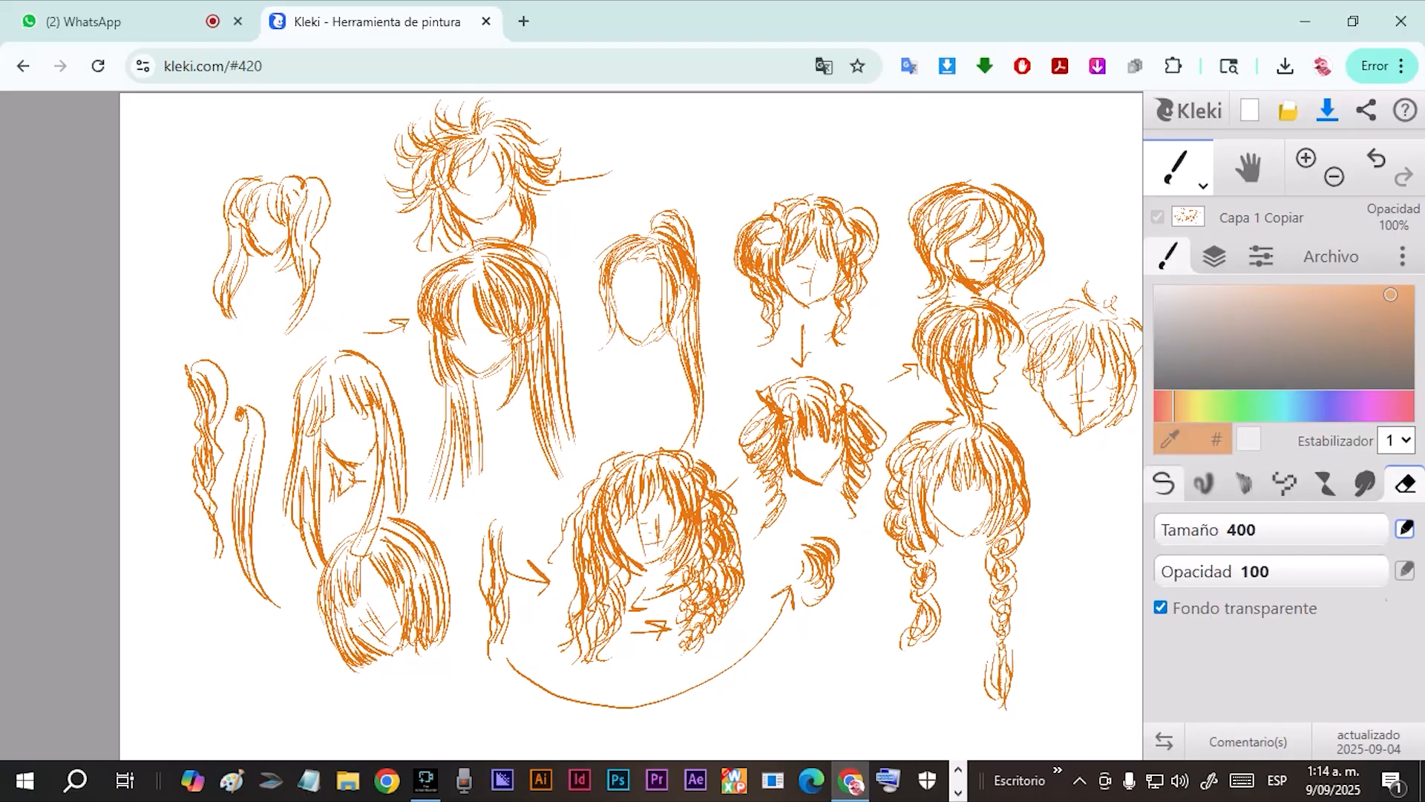
left_click(1164, 483)
left_click(1287, 529)
left_click_drag(1275, 529, 1388, 530)
left_click(1156, 288)
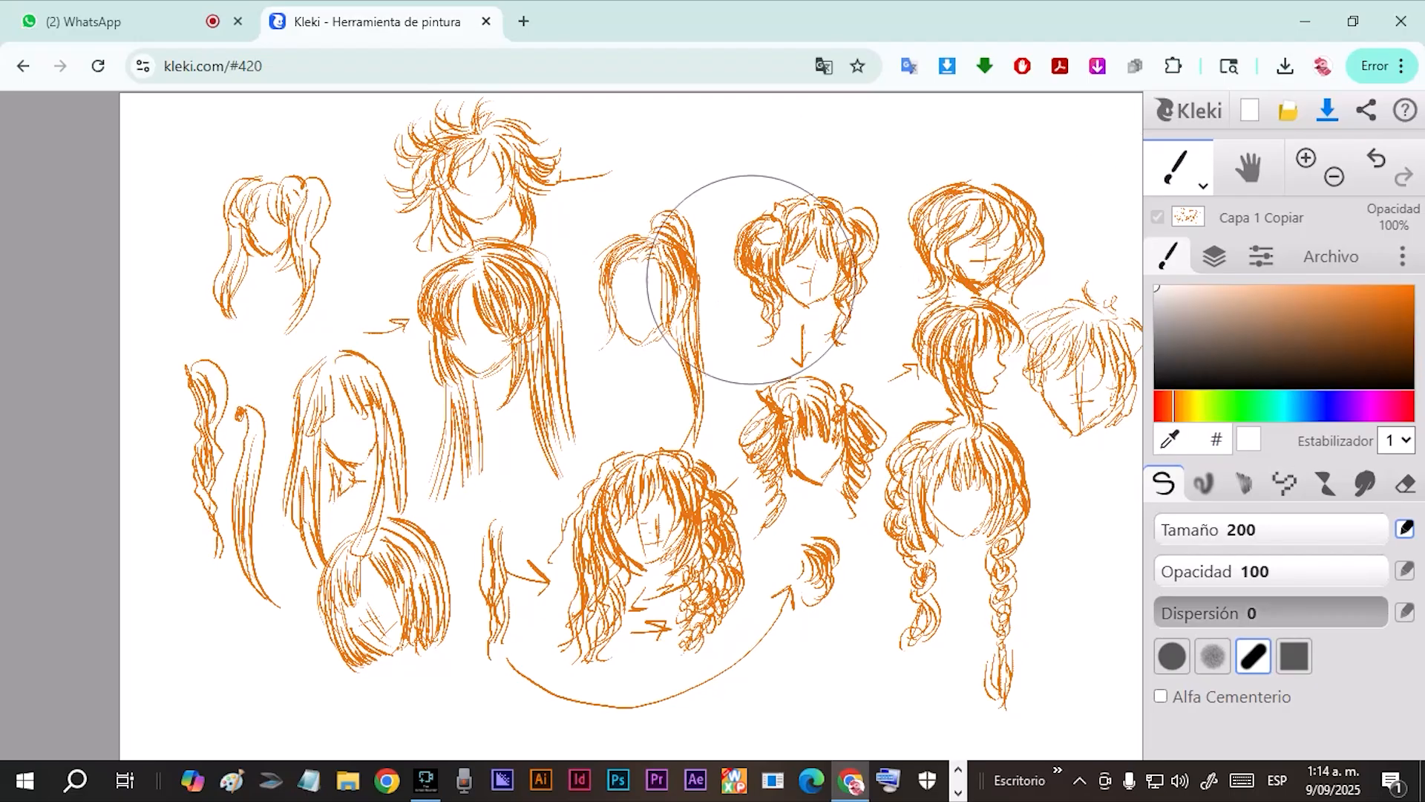
Try the size 400 eraser on Capa 1 Copiar with Fondo transparente off and on, undoing each erased spot.
left_click(1405, 484)
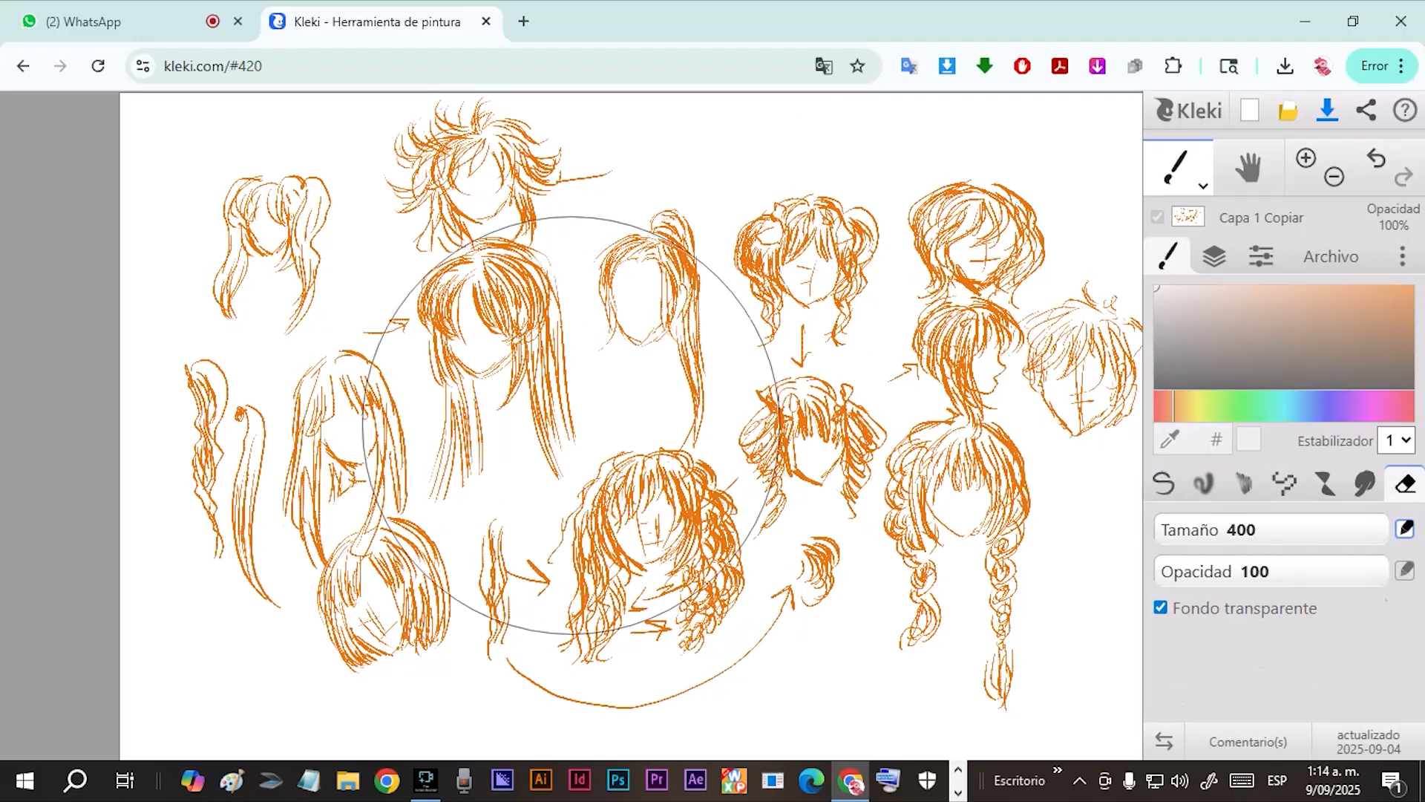
left_click(1160, 607)
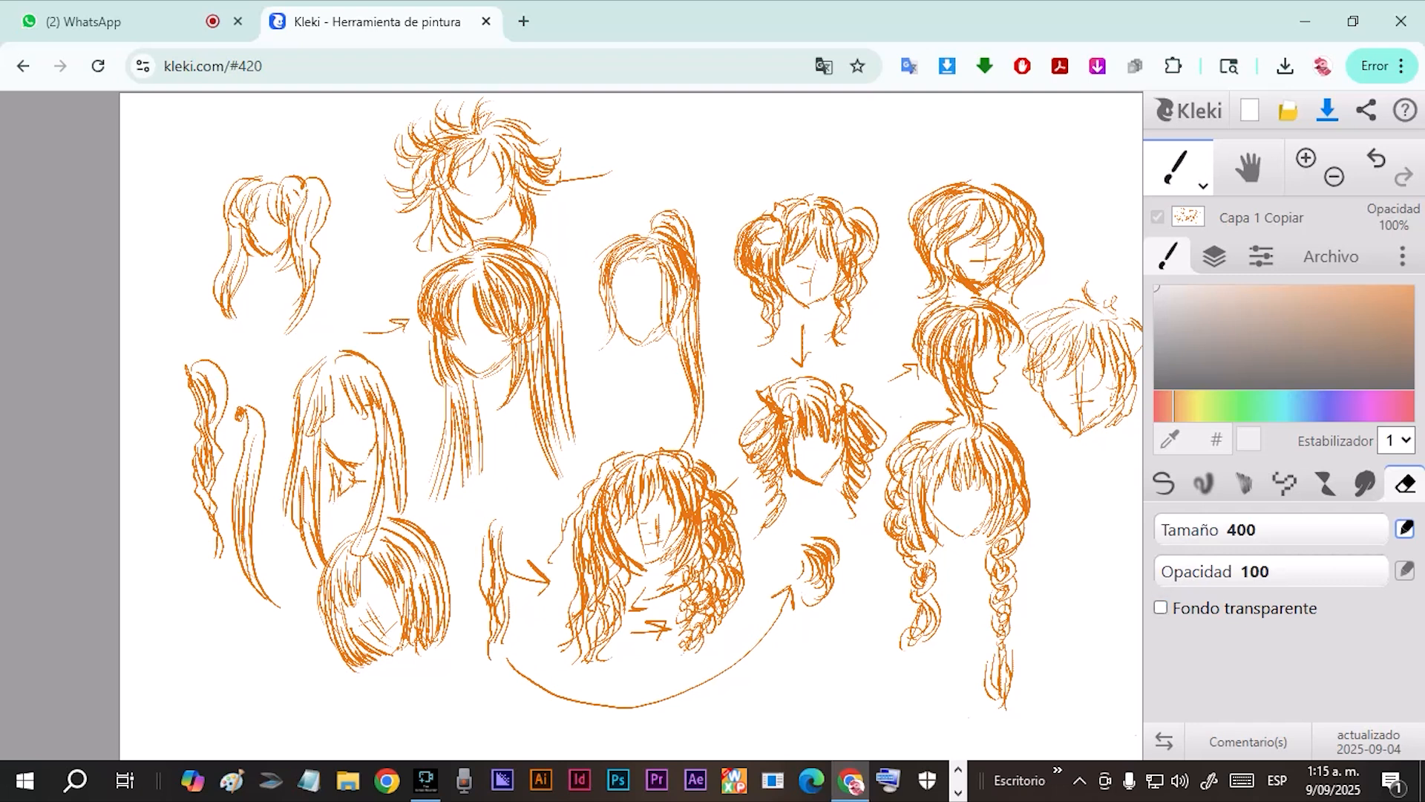
left_click(979, 525)
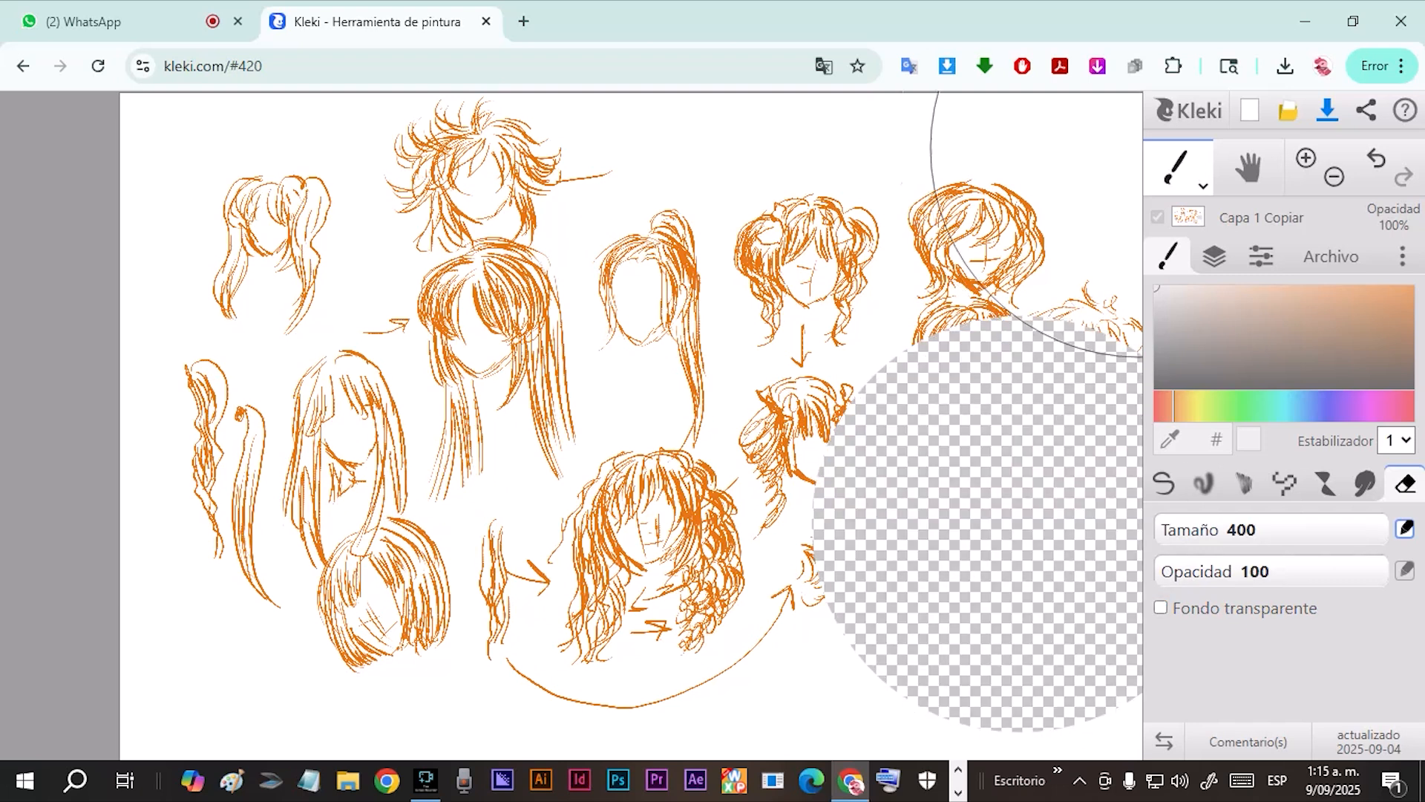
key("ctrl+z")
left_click(1161, 607)
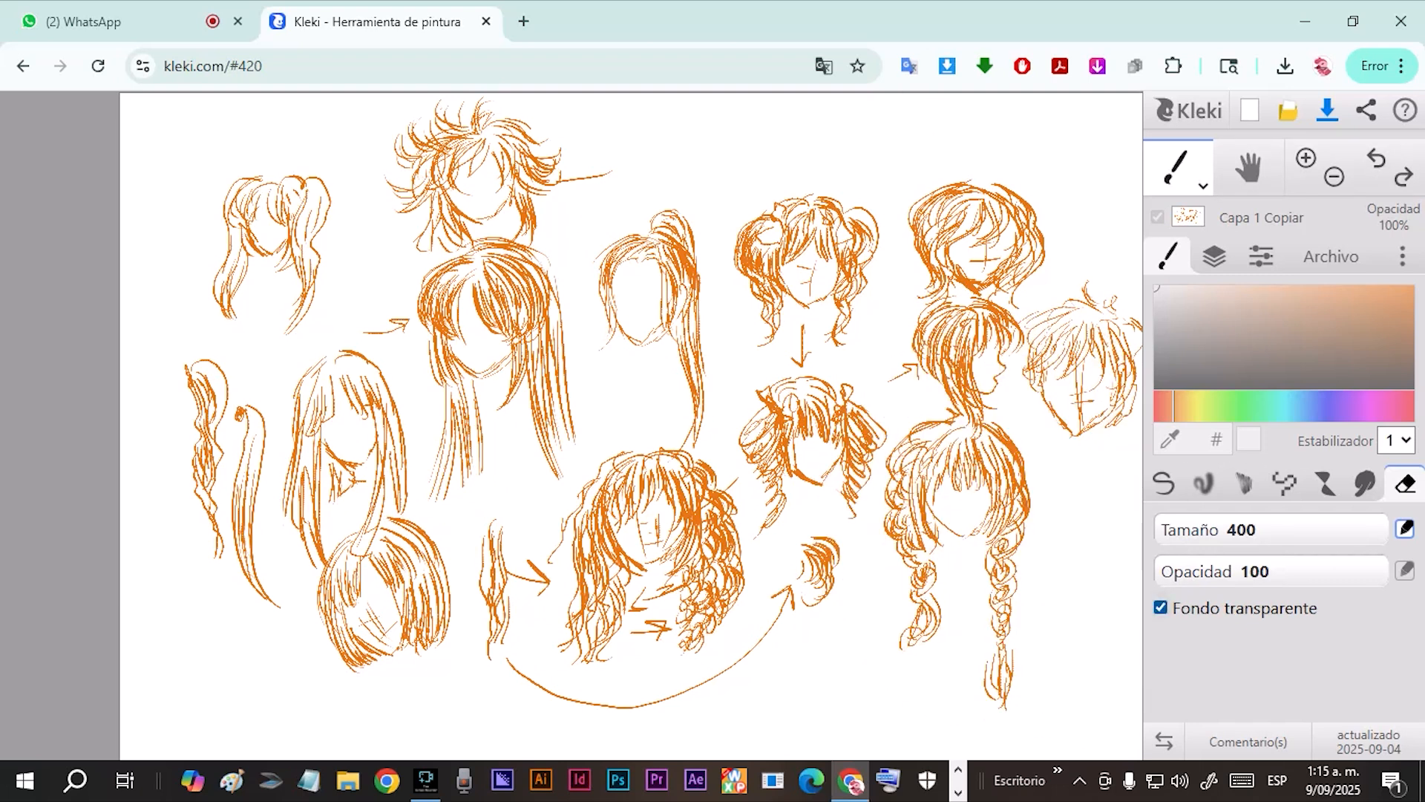
left_click(940, 375)
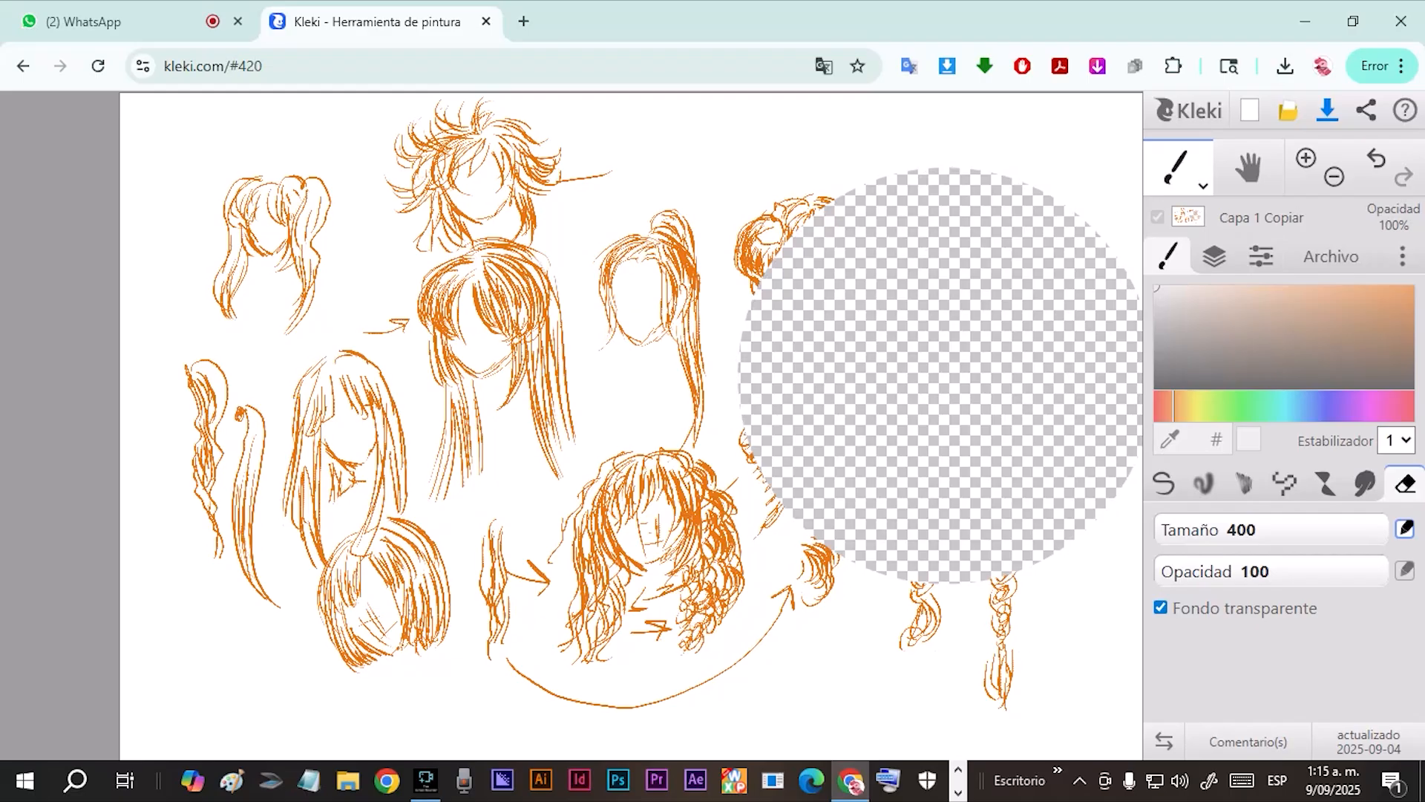
left_click(1378, 158)
Move the Capa 1 layer above Capa 1 Copiar and keep Capa 1 selected.
left_click(1331, 256)
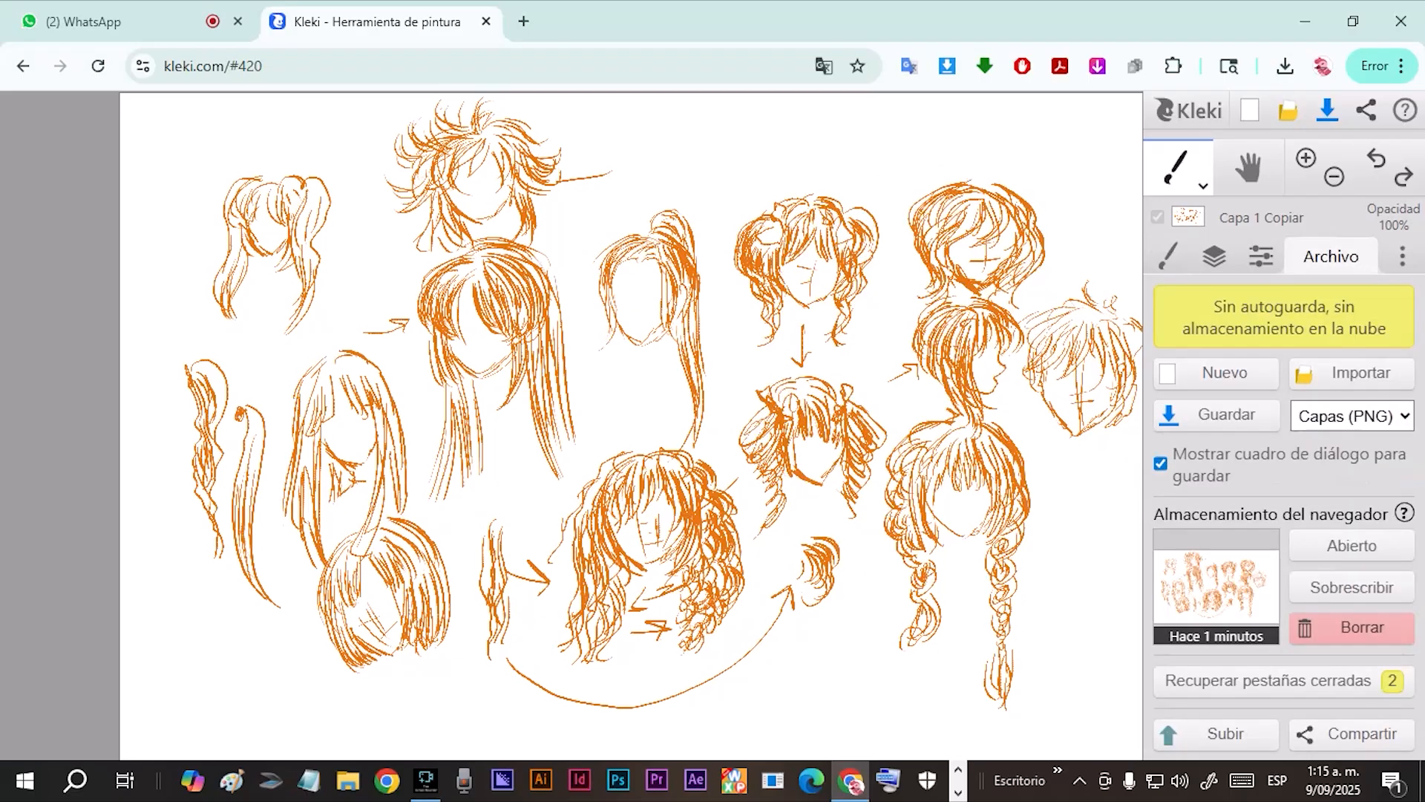
left_click(1215, 256)
left_click(1190, 421)
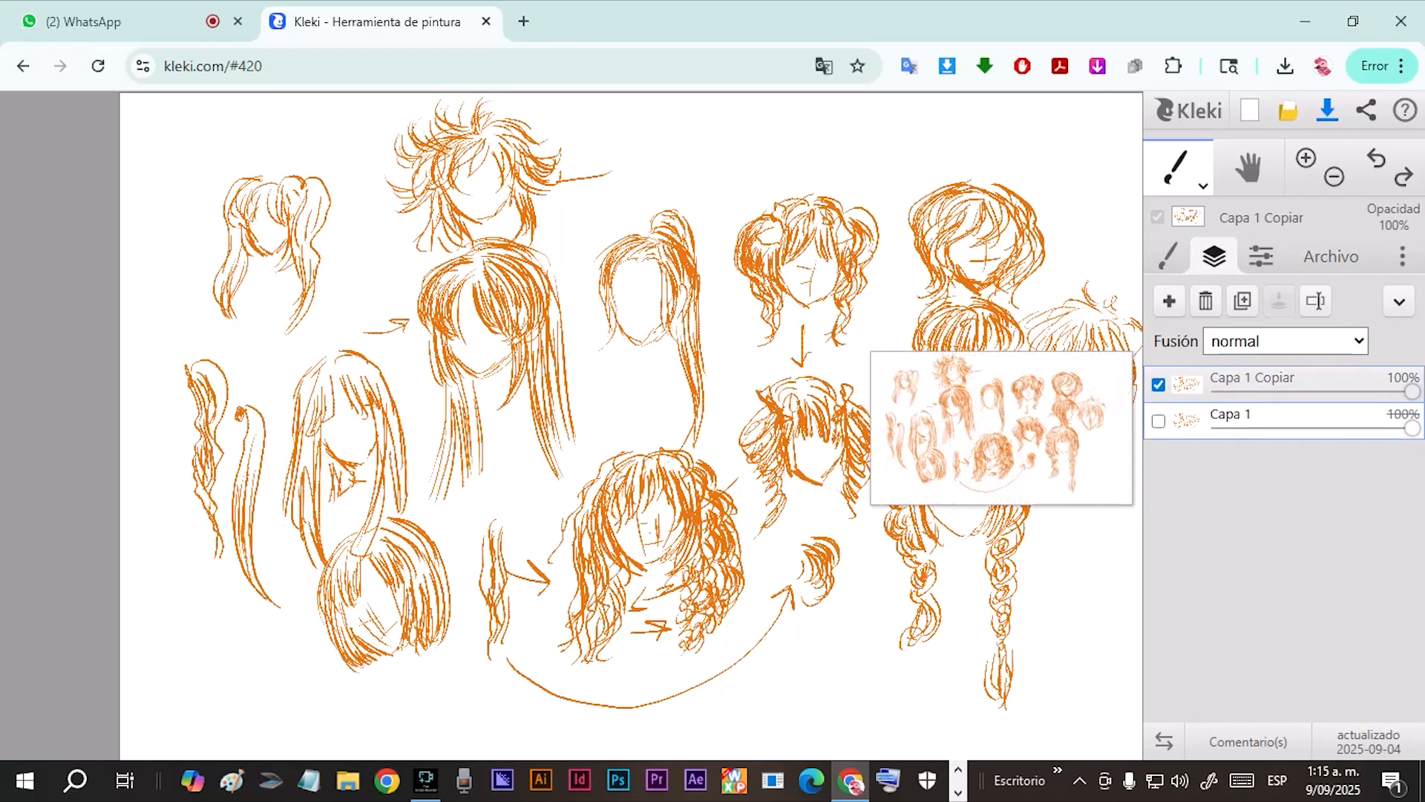
left_click_drag(1277, 419, 1277, 383)
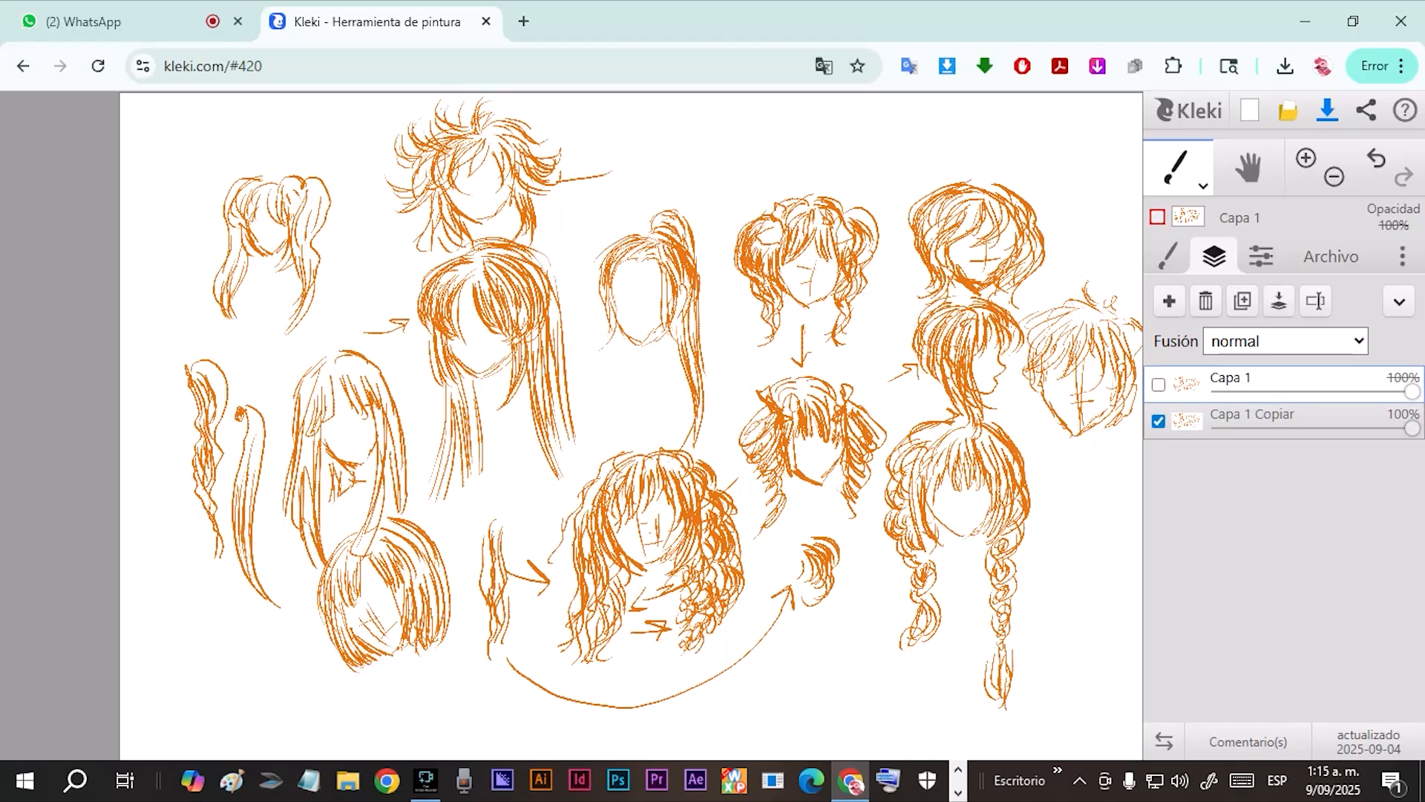
left_click(1277, 417)
left_click(1277, 380)
Make Capa 1 visible and lower its opacity to 0%, keeping Capa 1 Copiar at 100%.
left_click(1159, 384)
left_click_drag(1411, 391, 1216, 392)
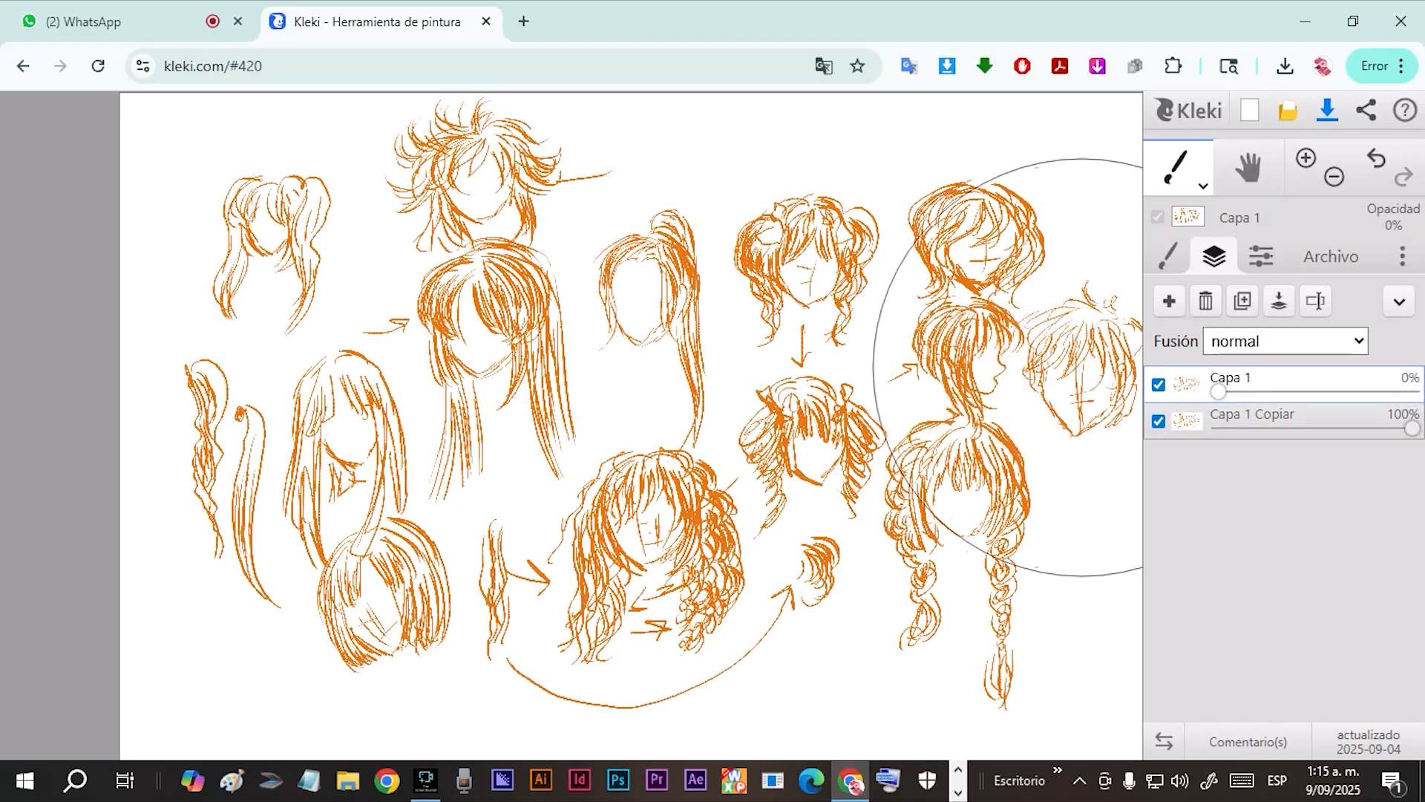
mouse_move(1411, 428)
left_mouse_down()
mouse_move(1215, 428)
mouse_move(1412, 428)
left_mouse_up()
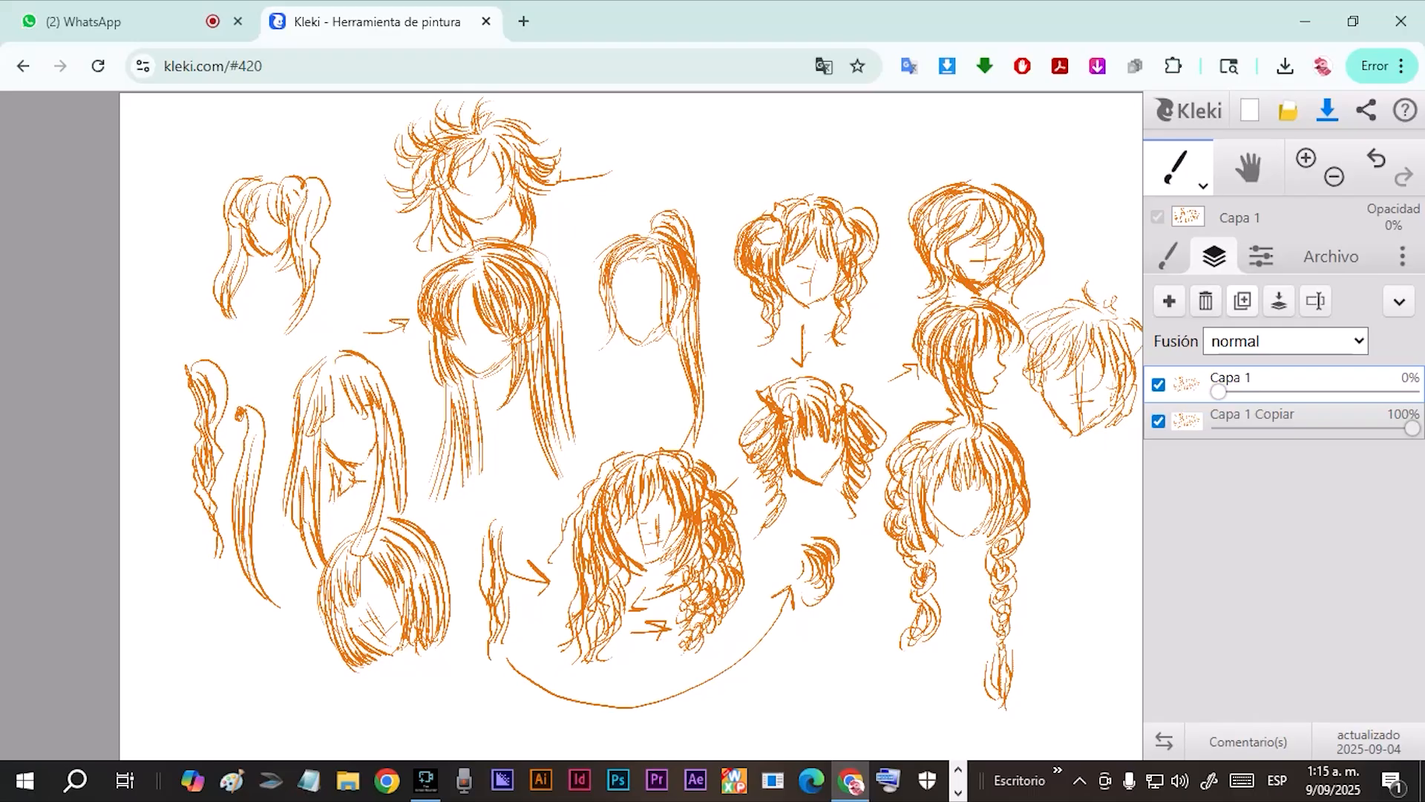
Add an empty layer above Capa 1 and delete it again.
left_click(1169, 301)
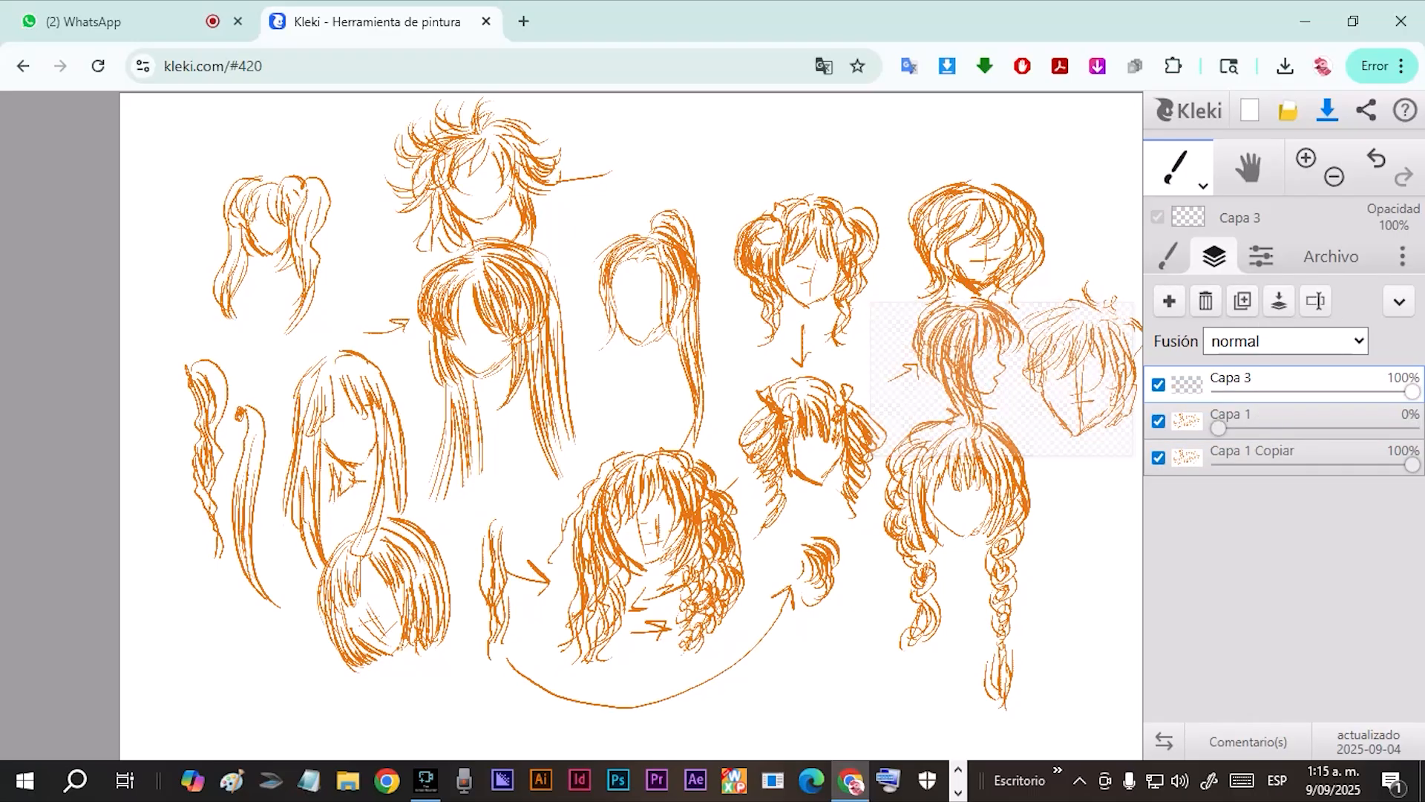
left_click(1206, 300)
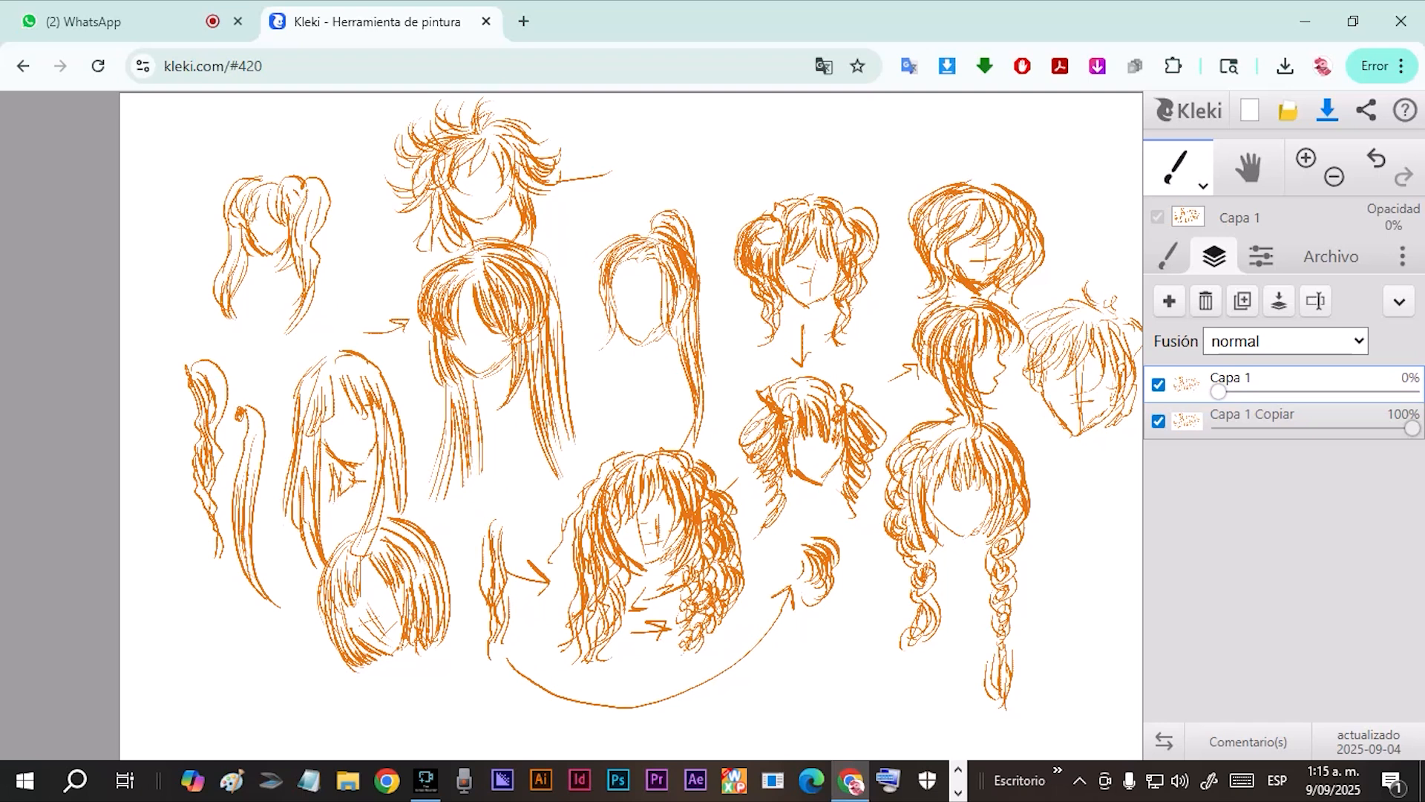
Move Capa 1 below Capa 1 Copiar and hide it, with Capa 1 Copiar selected.
left_click_drag(1311, 378, 1310, 424)
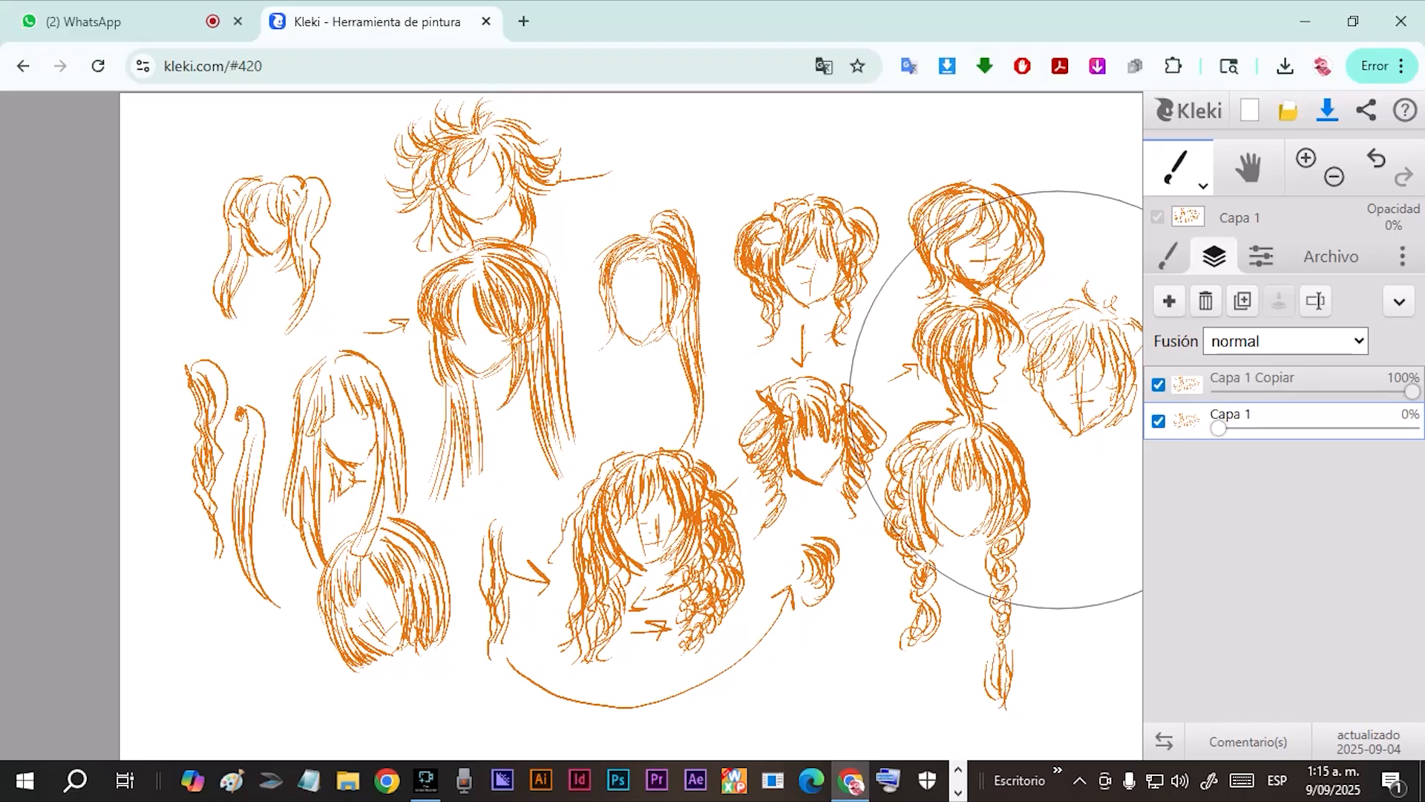
left_click(1179, 168)
left_click(1178, 168)
left_click(1262, 380)
left_click(1159, 421)
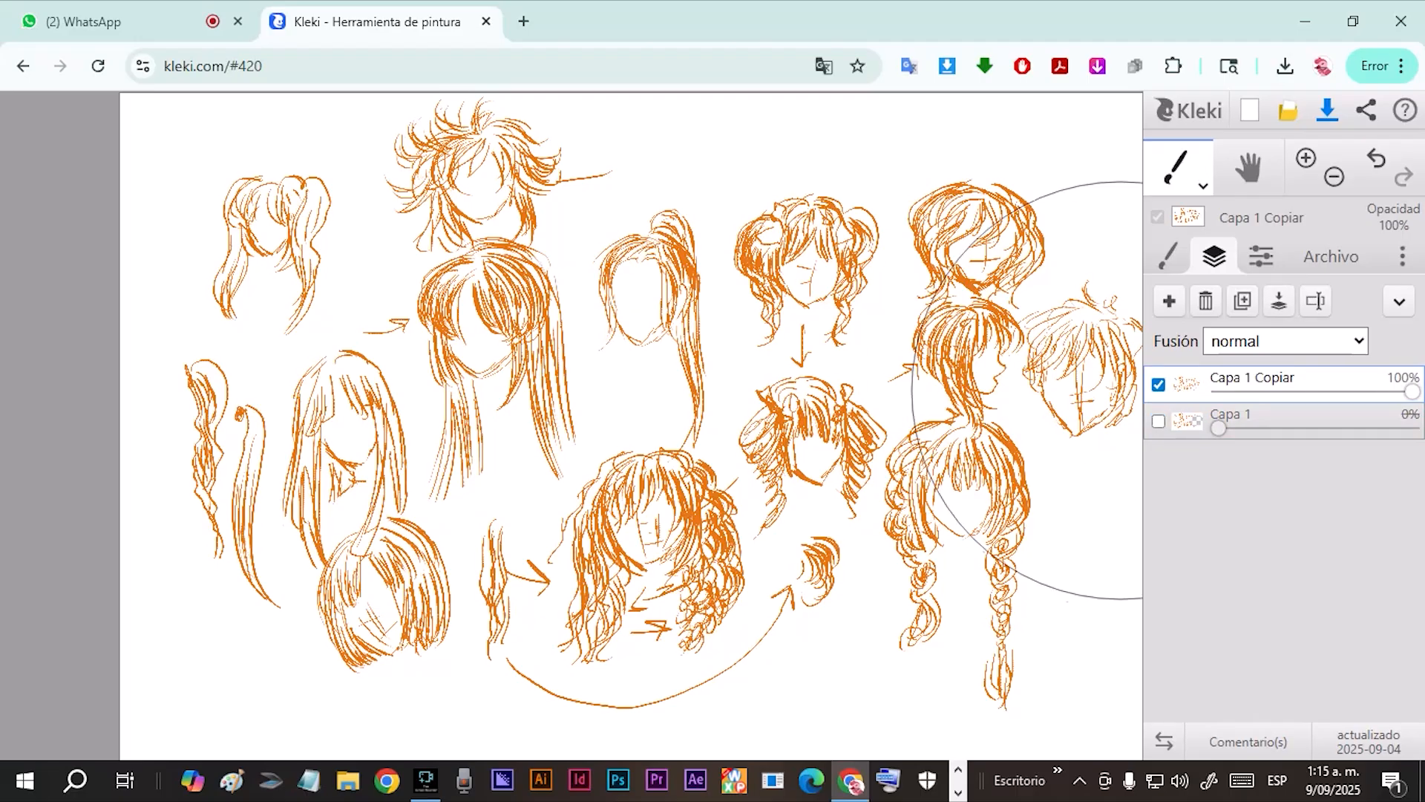
Erase part of the central ponytail sketch with the eraser at size 81 and opacity 64, and turn off Fondo transparente.
left_click(1168, 257)
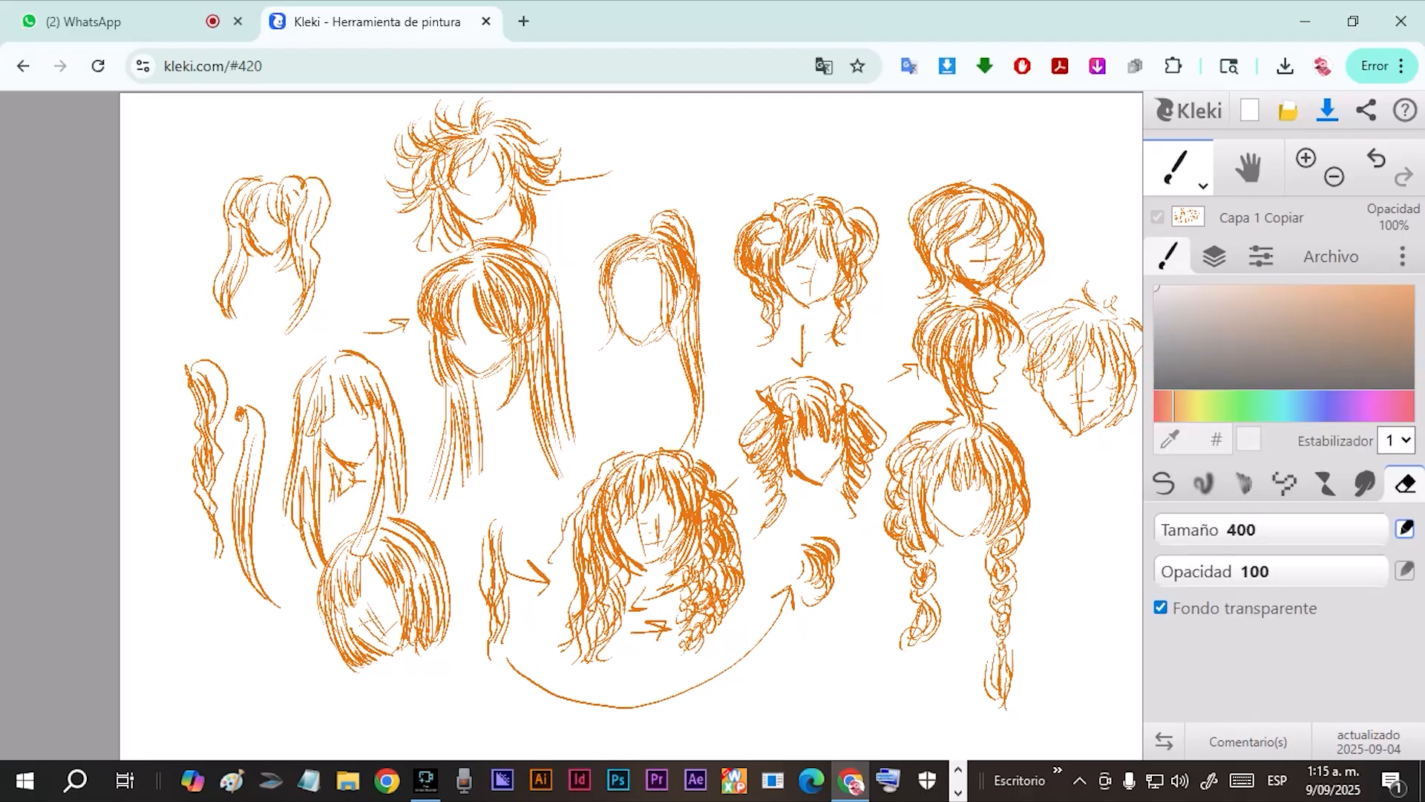
mouse_move(1299, 529)
left_mouse_down()
mouse_move(1228, 529)
mouse_move(1259, 530)
left_mouse_up()
left_click_drag(1359, 572, 1304, 572)
mouse_move(724, 312)
left_mouse_down()
mouse_move(641, 334)
mouse_move(682, 311)
mouse_move(697, 340)
mouse_move(652, 371)
left_mouse_up()
left_click(1160, 607)
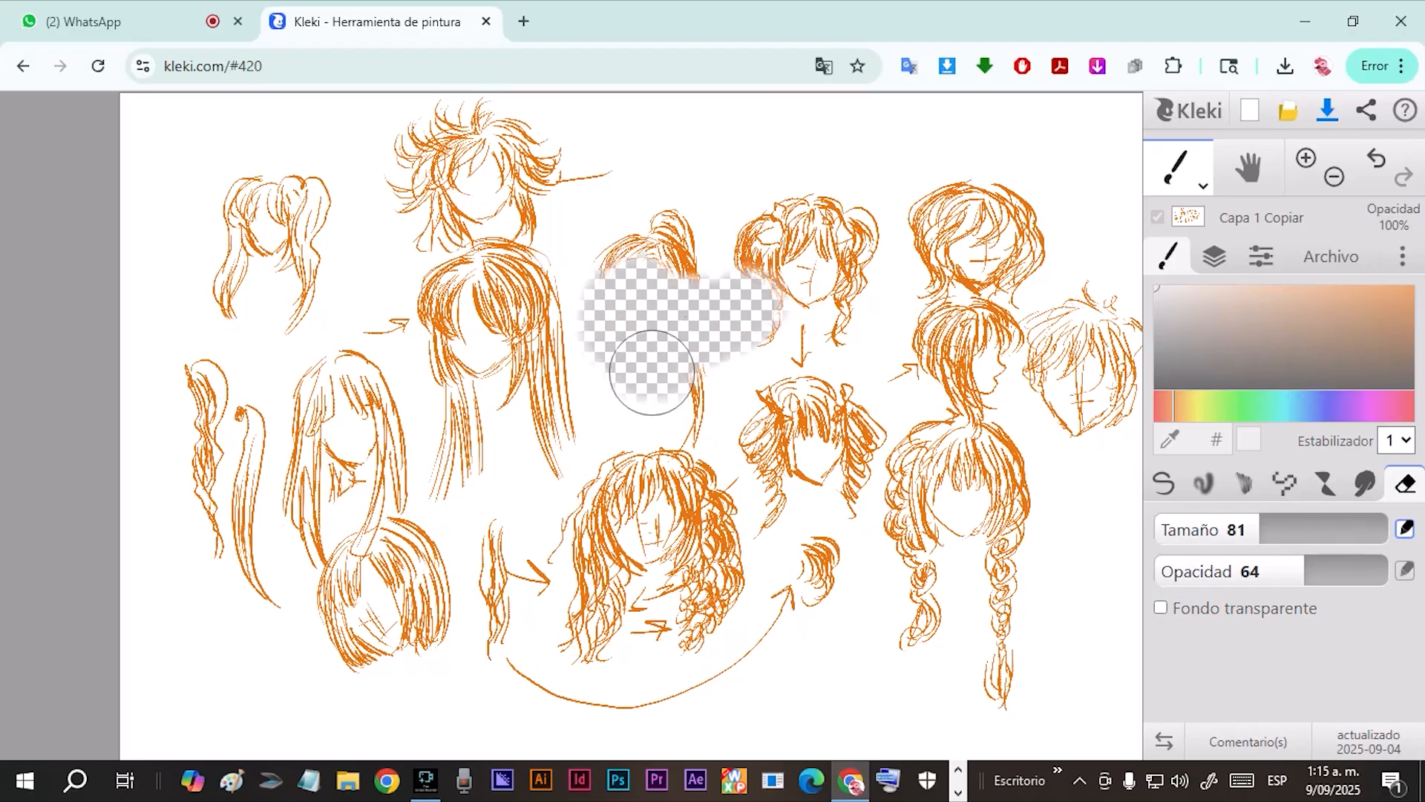
Paint over all the hair sketches on Capa 1 Copiar with the white size 200 pen.
left_click(1163, 484)
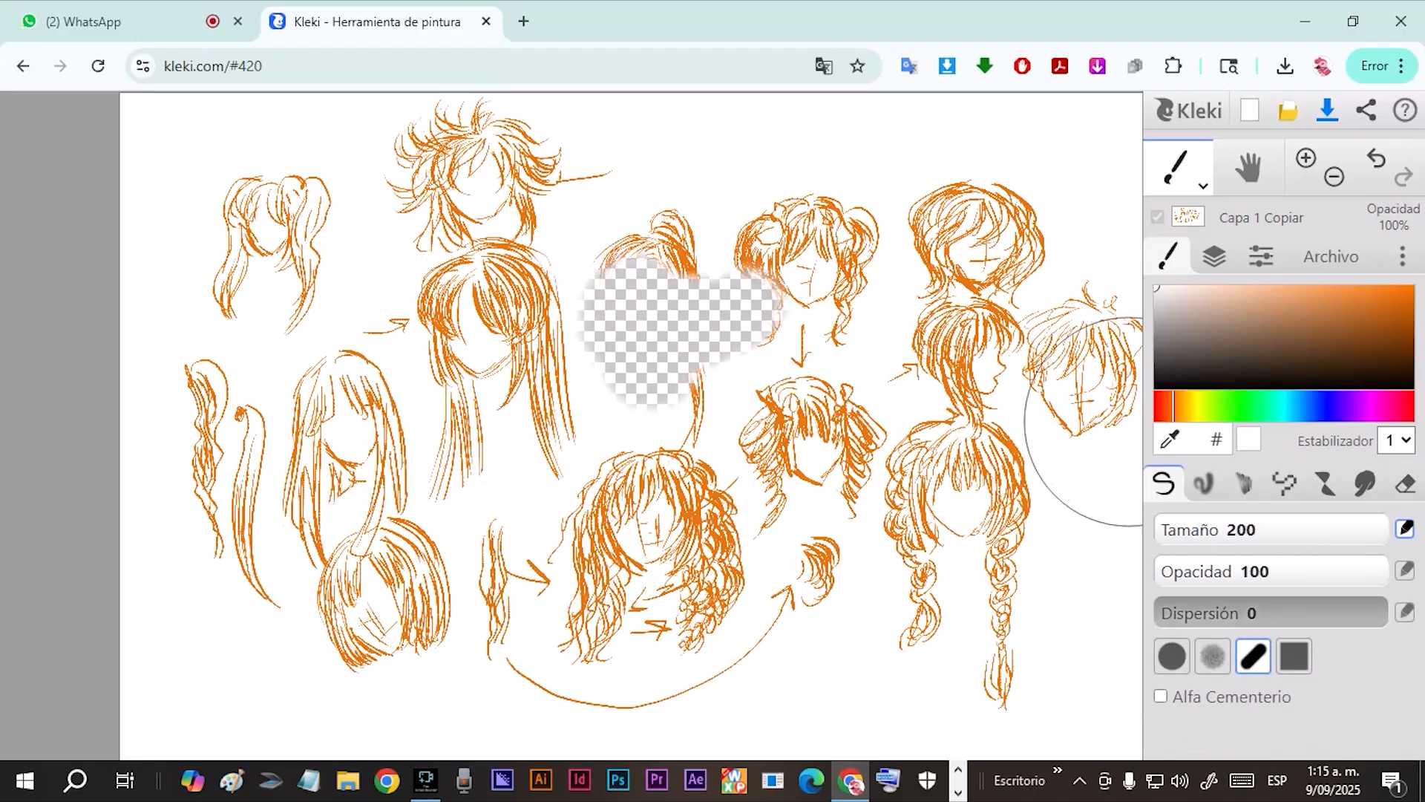
mouse_move(795, 320)
left_mouse_down()
mouse_move(701, 410)
mouse_move(792, 344)
mouse_move(736, 352)
mouse_move(722, 227)
mouse_move(77, 228)
mouse_move(74, 420)
mouse_move(235, 556)
mouse_move(272, 624)
mouse_move(858, 724)
mouse_move(784, 662)
mouse_move(980, 589)
mouse_move(698, 252)
mouse_move(1100, 272)
mouse_move(981, 241)
mouse_move(798, 354)
mouse_move(324, 308)
left_mouse_up()
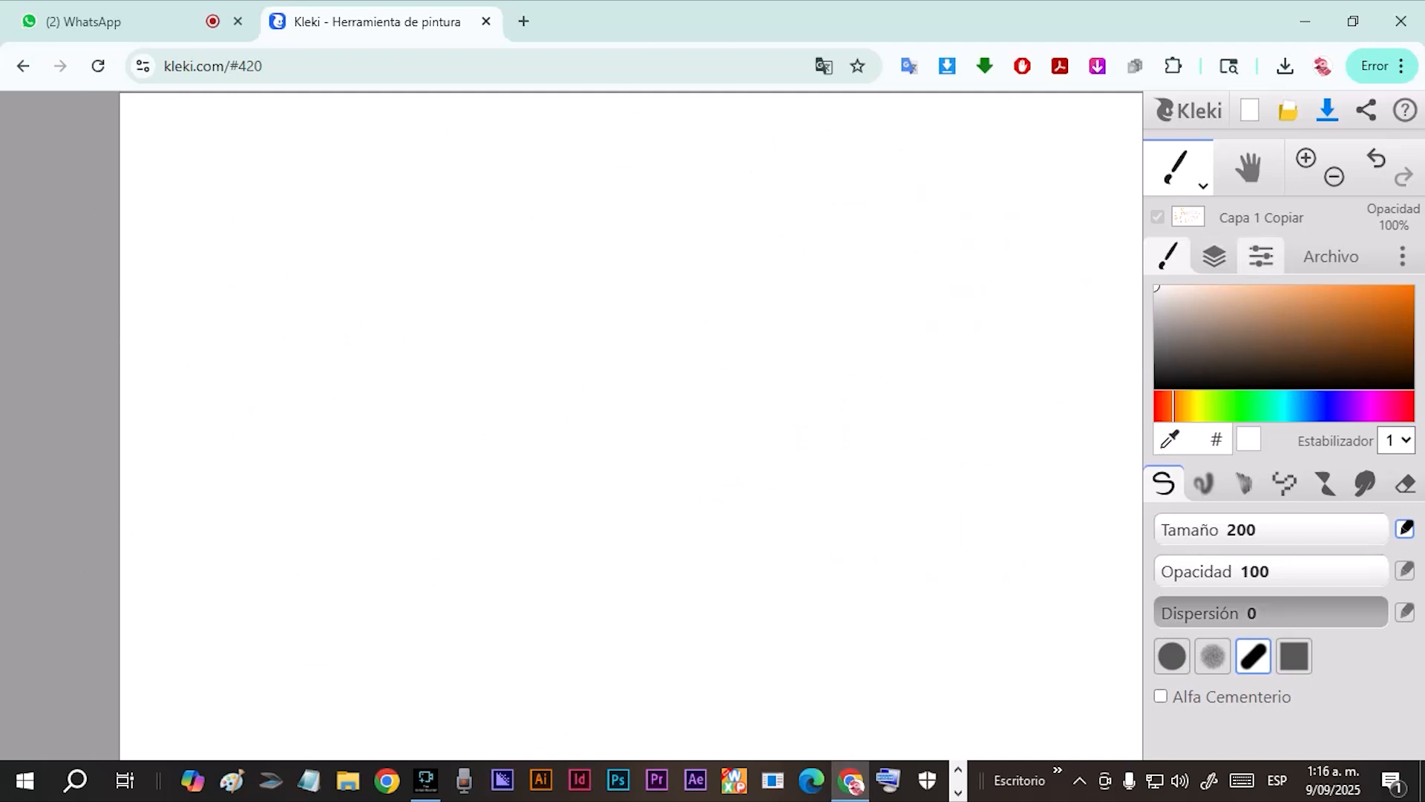
Hide Capa 1 Copiar and show Capa 1 at 100% opacity.
left_click(1215, 256)
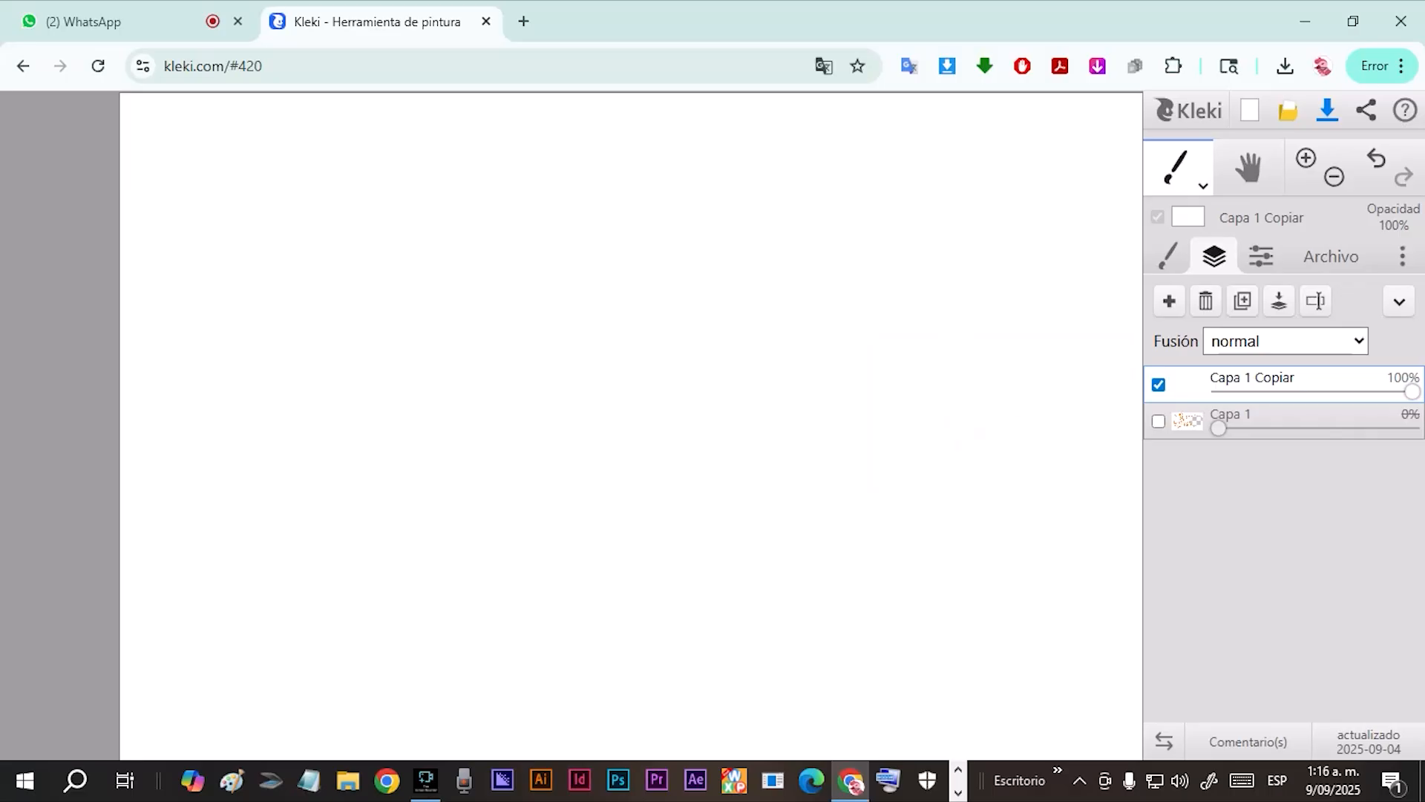
left_click(1188, 426)
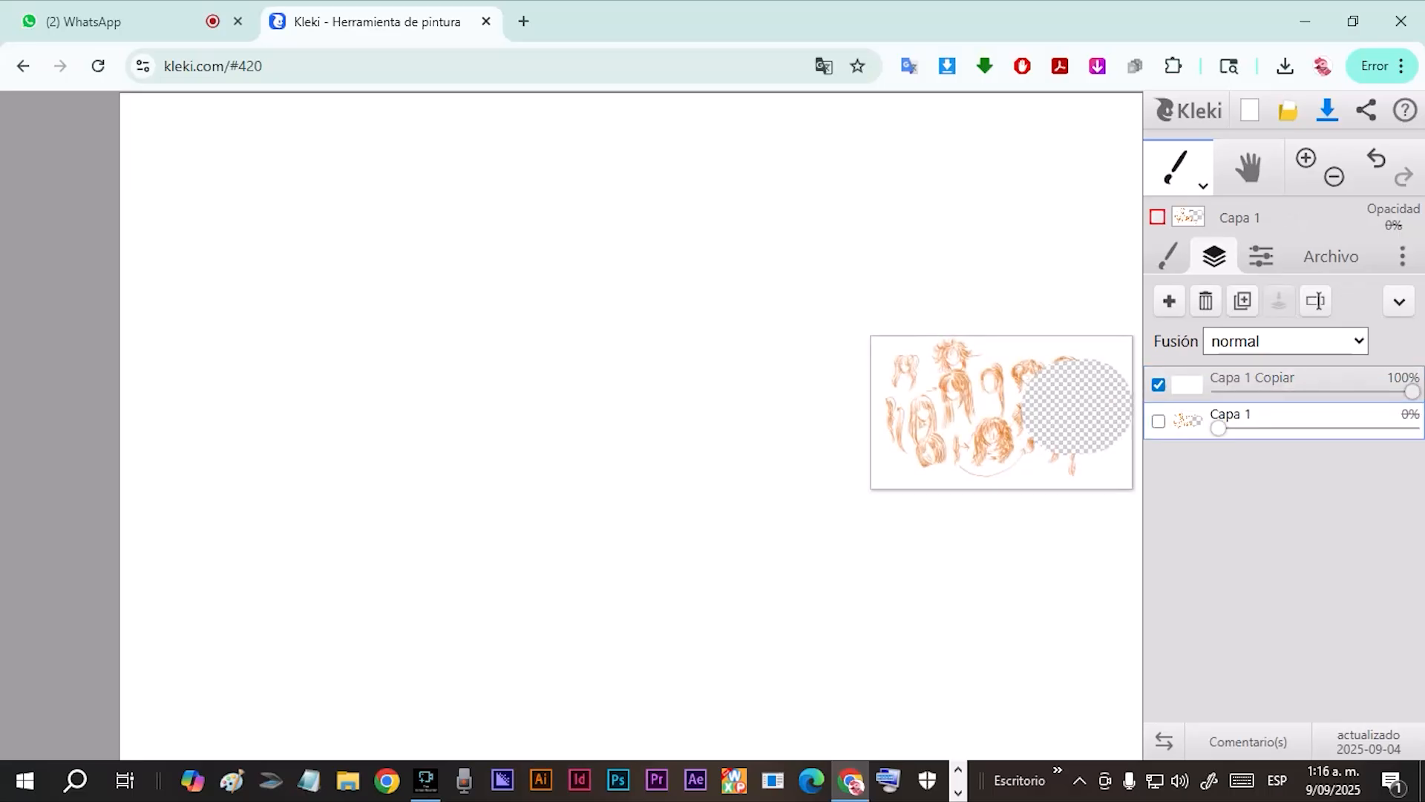
left_click(1158, 421)
left_click(1159, 383)
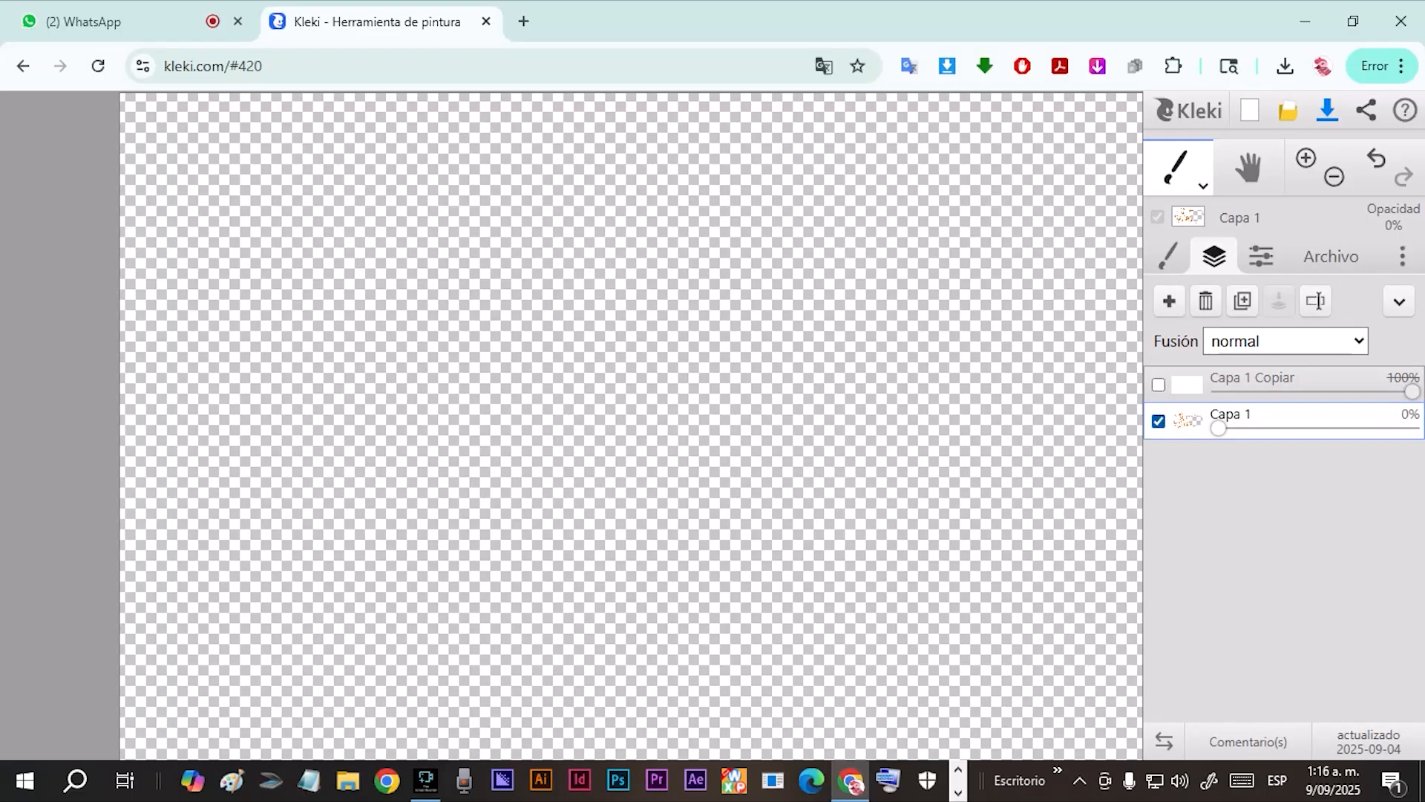
left_click_drag(1218, 428, 1413, 428)
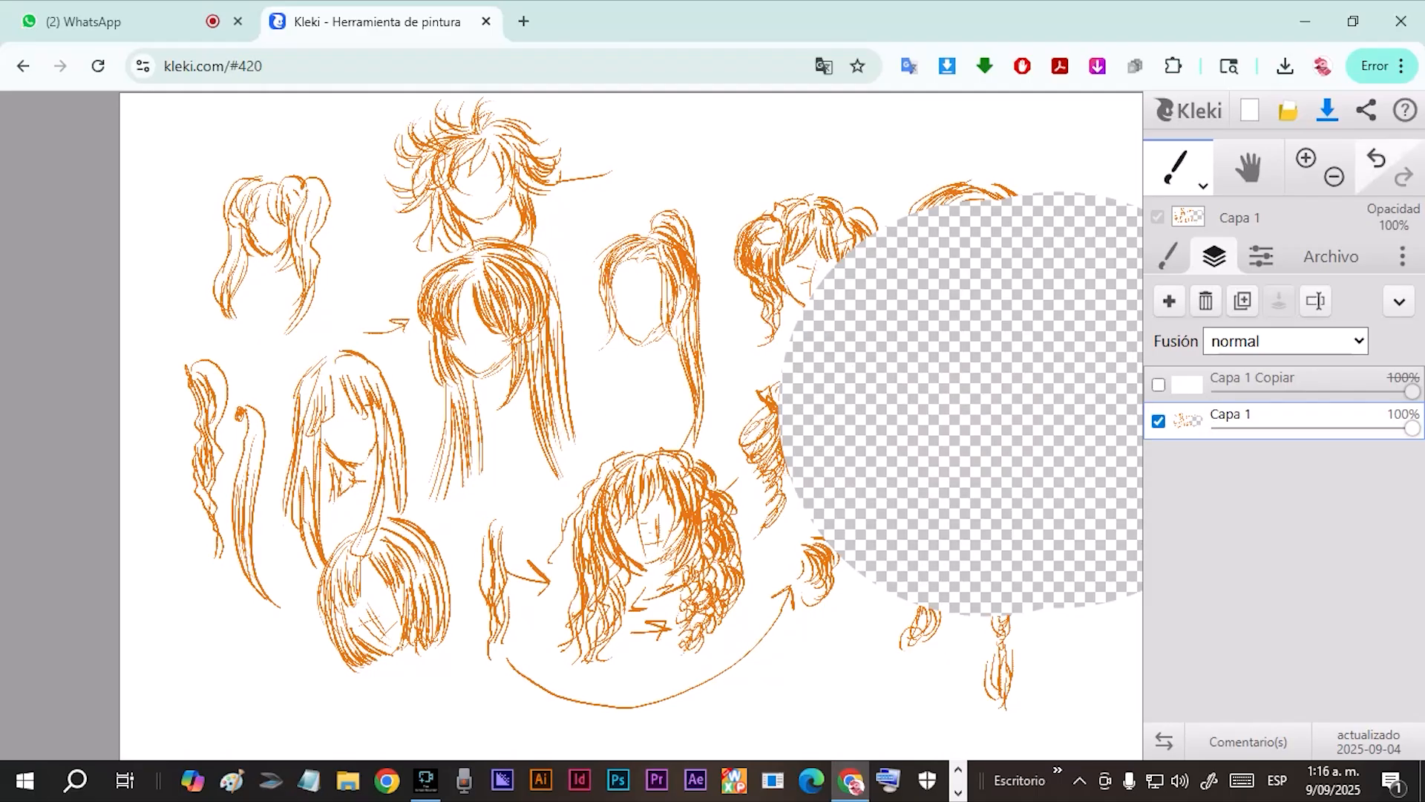
Undo the recent layer and painting changes back to the added empty layer, and delete that Capa 3 layer.
left_click(1377, 158)
left_click(1377, 158)
left_click(1377, 158)
left_click(1377, 158)
left_click(1377, 159)
left_click(1377, 158)
left_click(1376, 158)
left_click(1377, 158)
left_click(1377, 159)
left_click(1377, 158)
left_click(1376, 158)
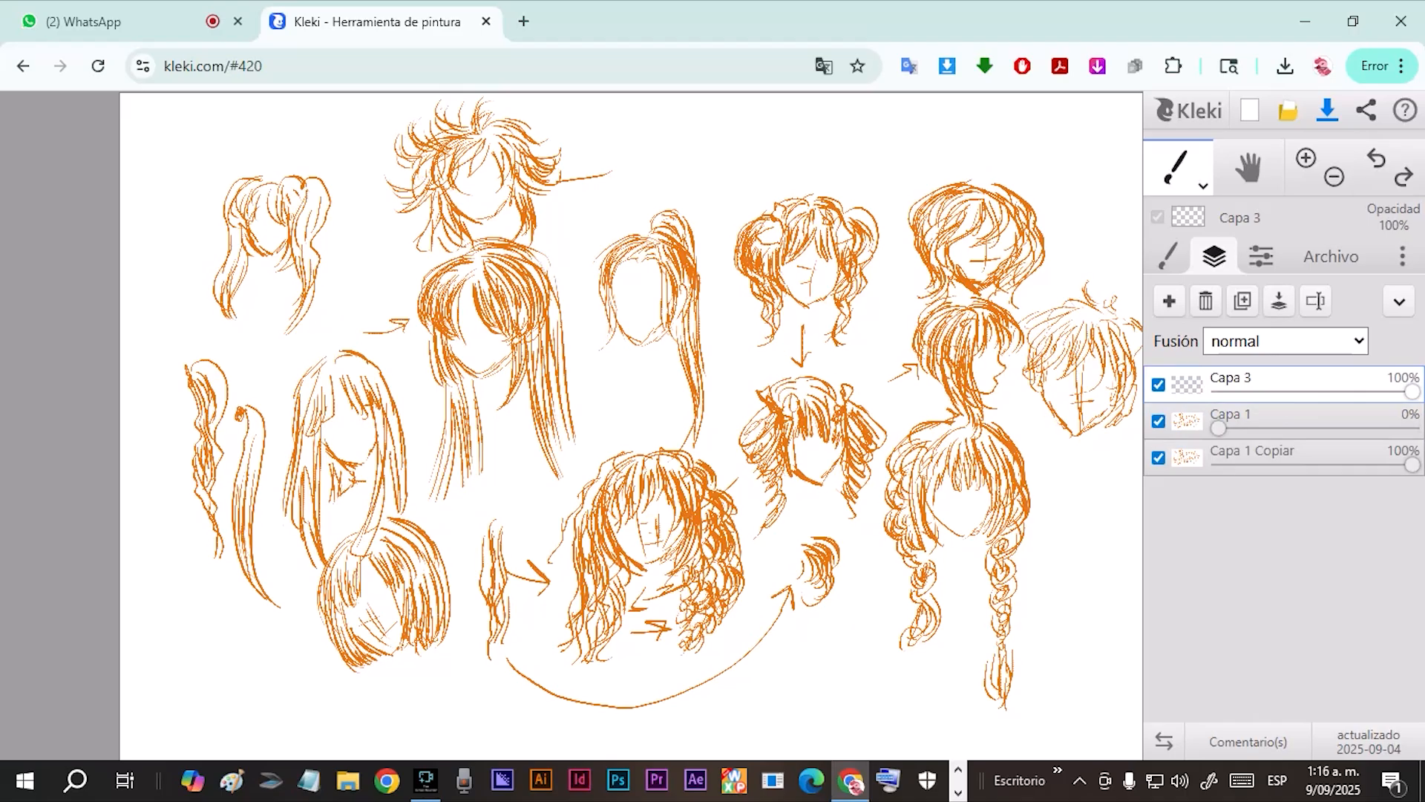
left_click(1206, 301)
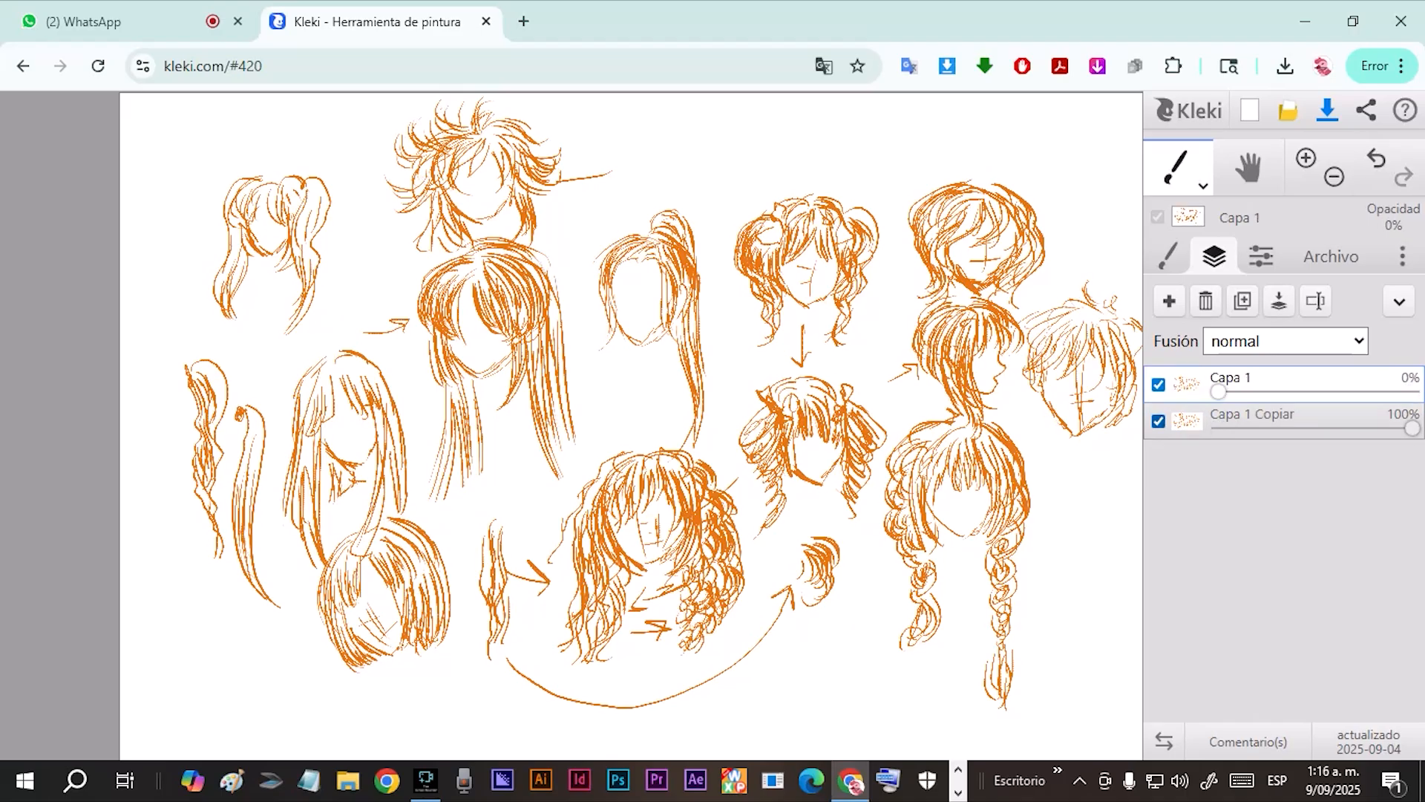
Hide Capa 1 Copiar and raise Capa 1's opacity to 100%.
left_click(1158, 421)
left_click_drag(1219, 391, 1412, 391)
Cover all the hair sketches on Capa 1 with white using the size 200 pen.
left_click(1168, 256)
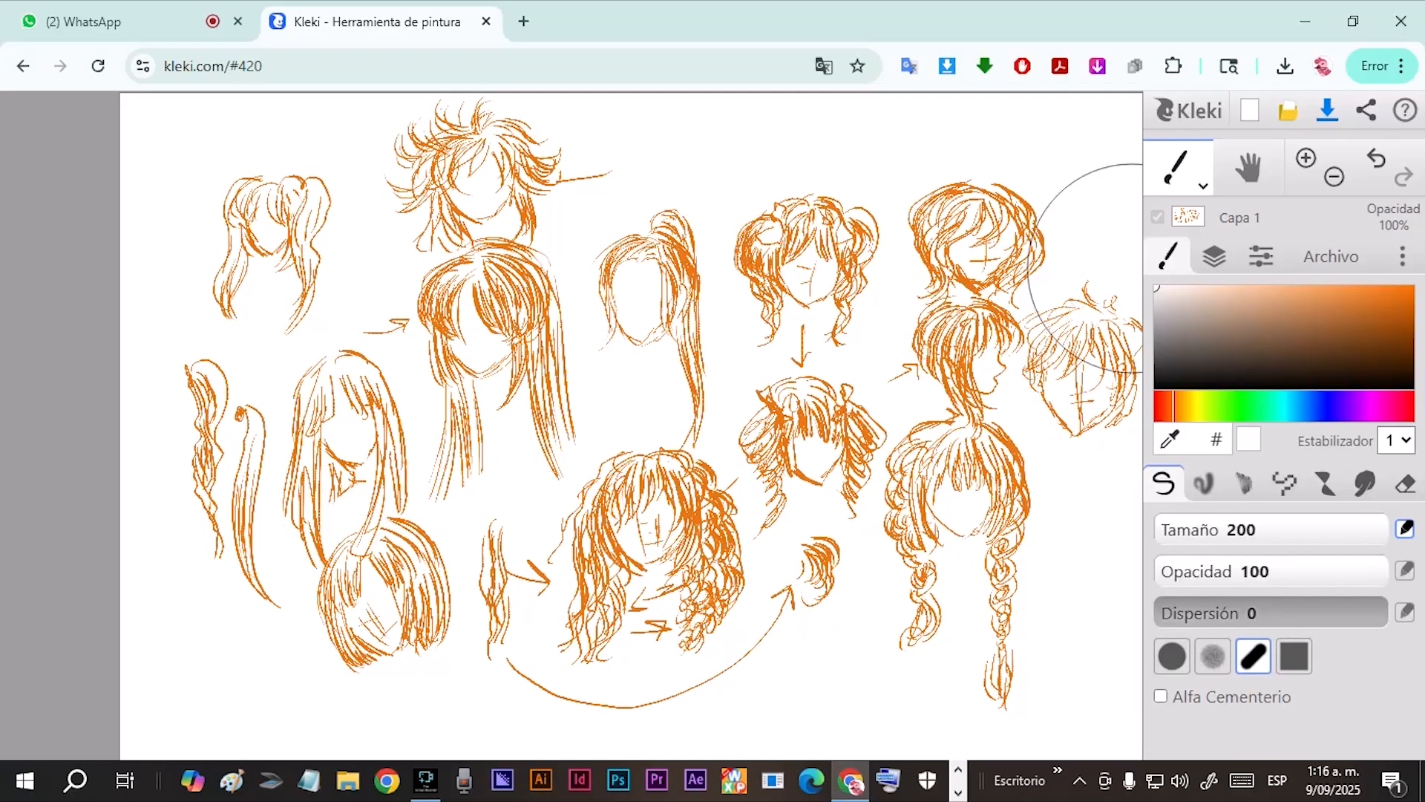
mouse_move(1018, 422)
left_mouse_down()
mouse_move(923, 448)
mouse_move(999, 636)
mouse_move(945, 477)
mouse_move(16, 303)
mouse_move(620, 654)
mouse_move(948, 614)
mouse_move(436, 200)
mouse_move(1021, 292)
mouse_move(653, 181)
mouse_move(606, 799)
mouse_move(1021, 195)
mouse_move(987, 630)
left_mouse_up()
scroll(716, 673, "up", 2)
scroll(716, 673, "up", 1)
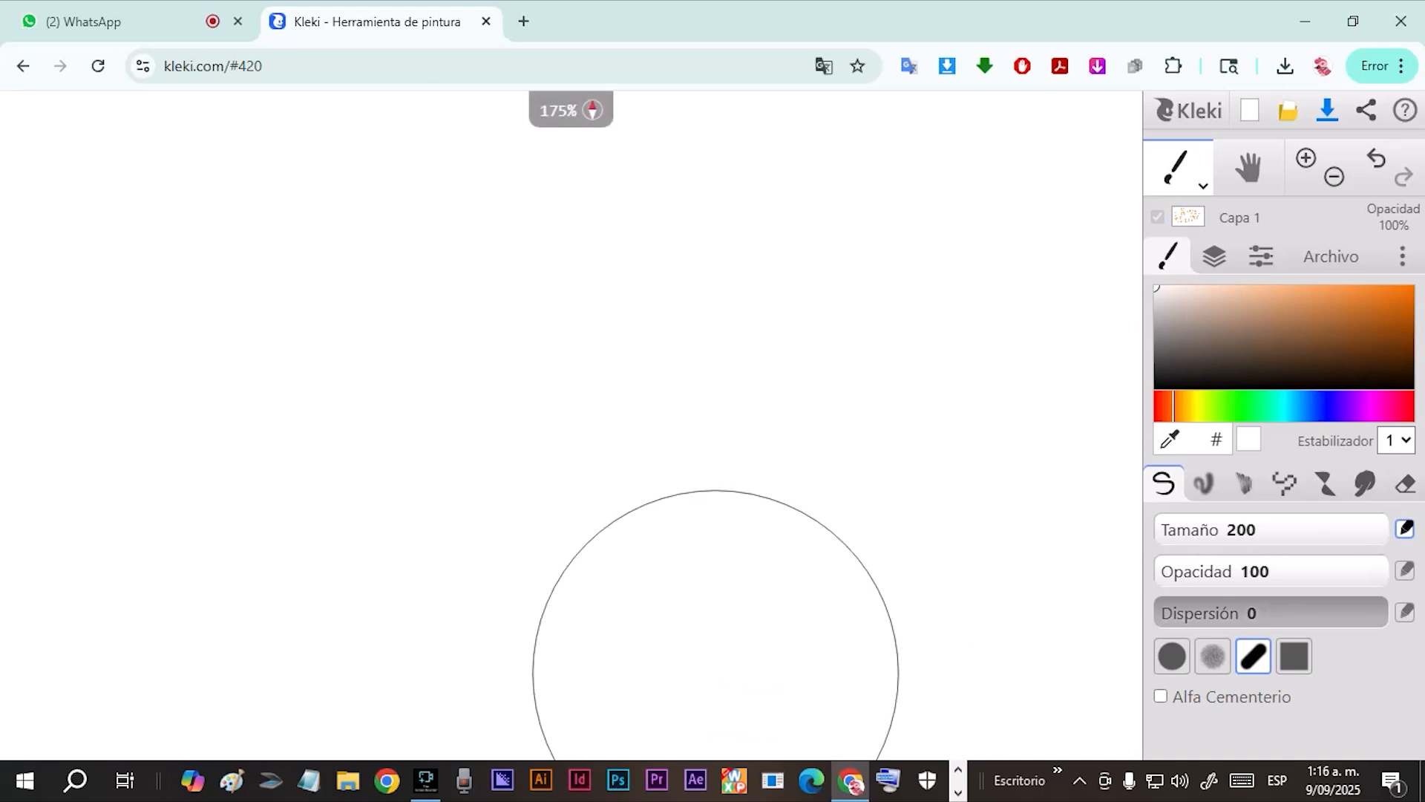
scroll(715, 674, "down", 3)
scroll(715, 674, "up", 2)
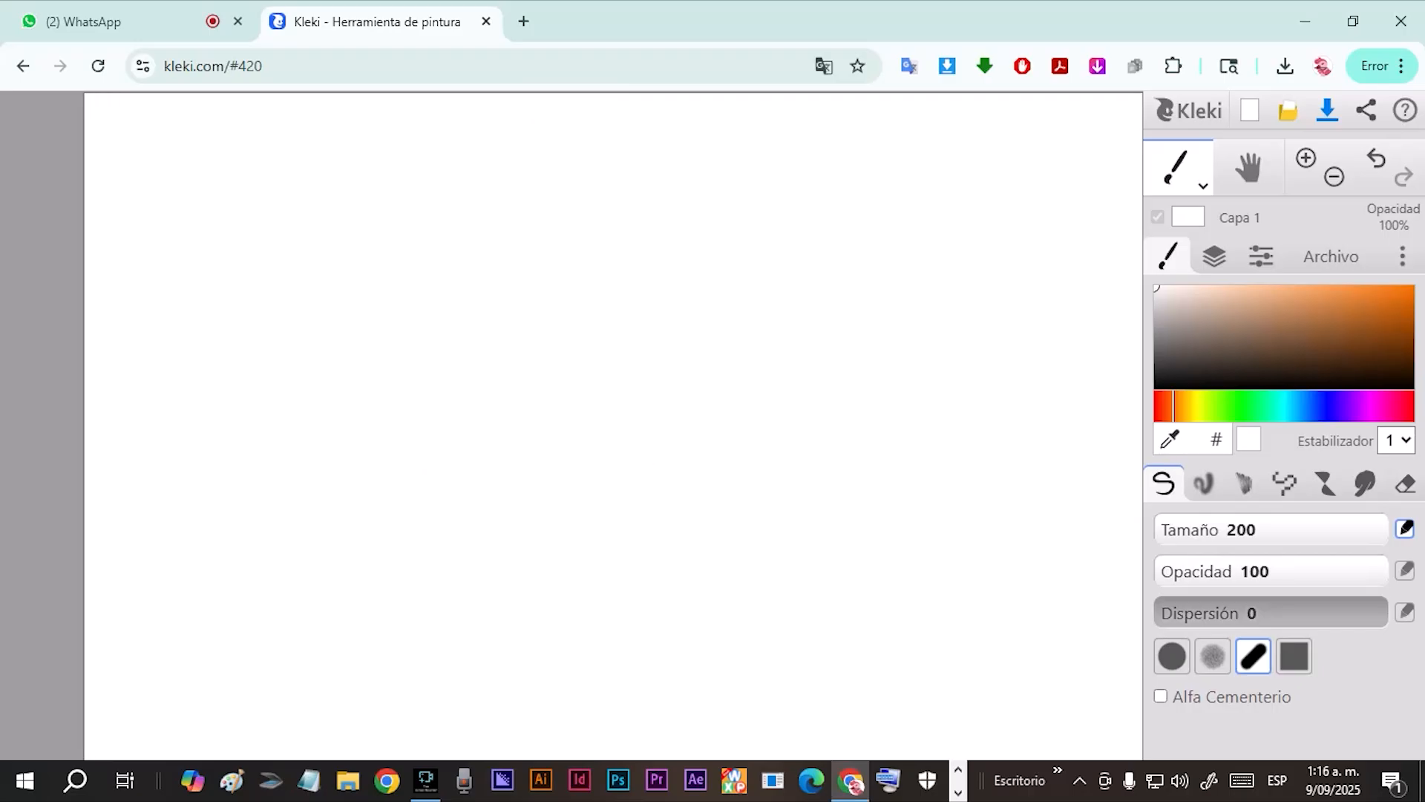
Draw three thin slanted orange-brown strokes with the pen at size 3,2 and a thicker one at size 9.
left_click_drag(1320, 315, 1352, 309)
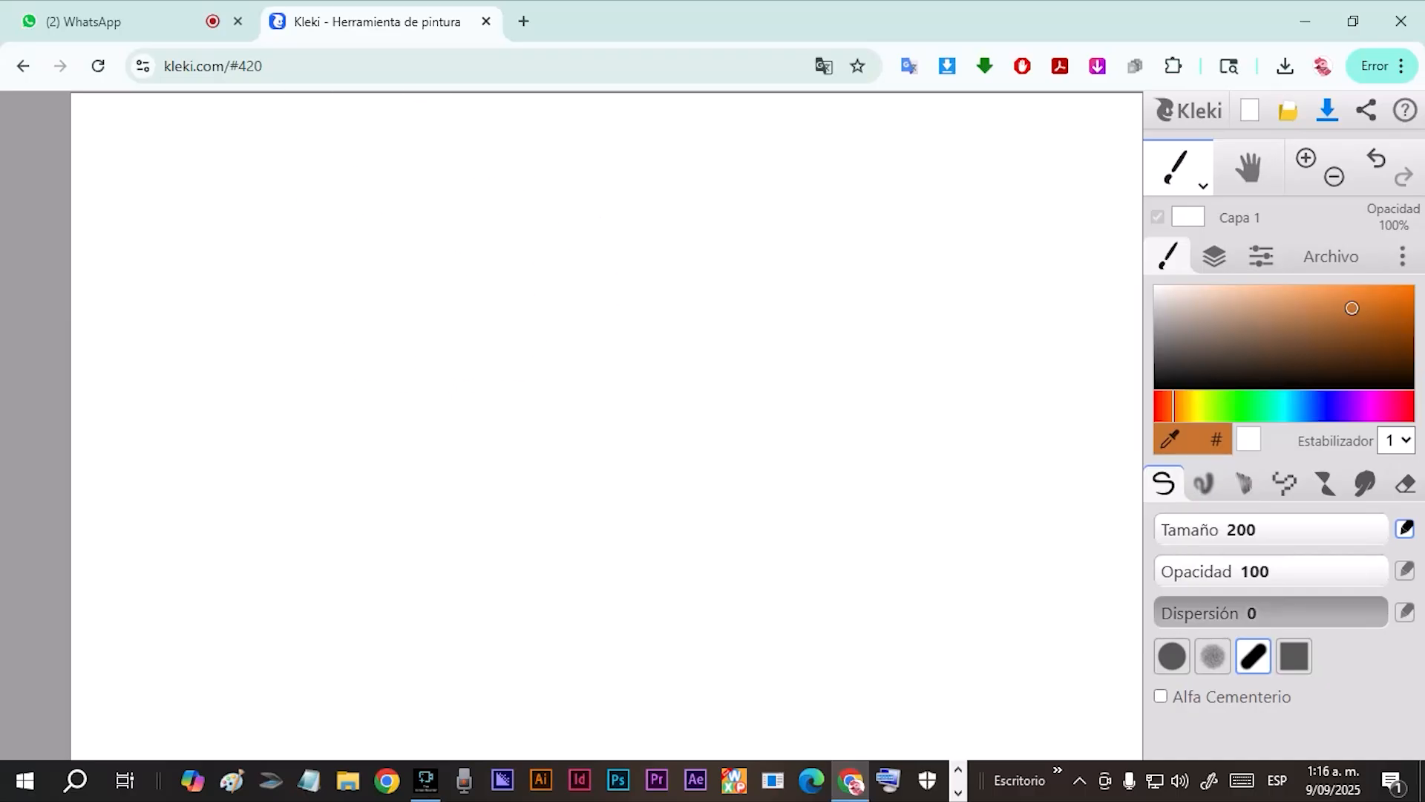
left_click_drag(1183, 529, 1179, 530)
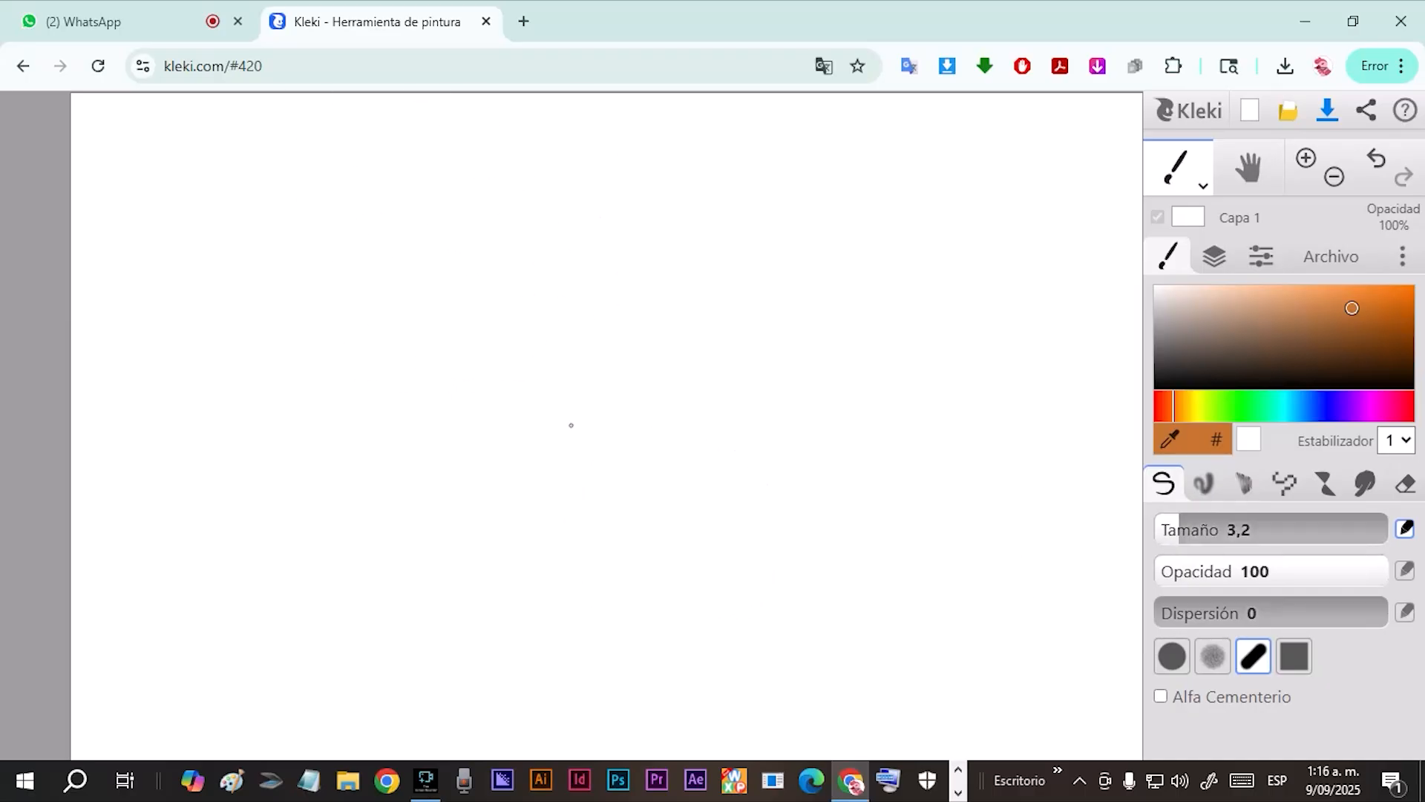
left_click_drag(733, 278, 696, 452)
left_click_drag(793, 339, 744, 507)
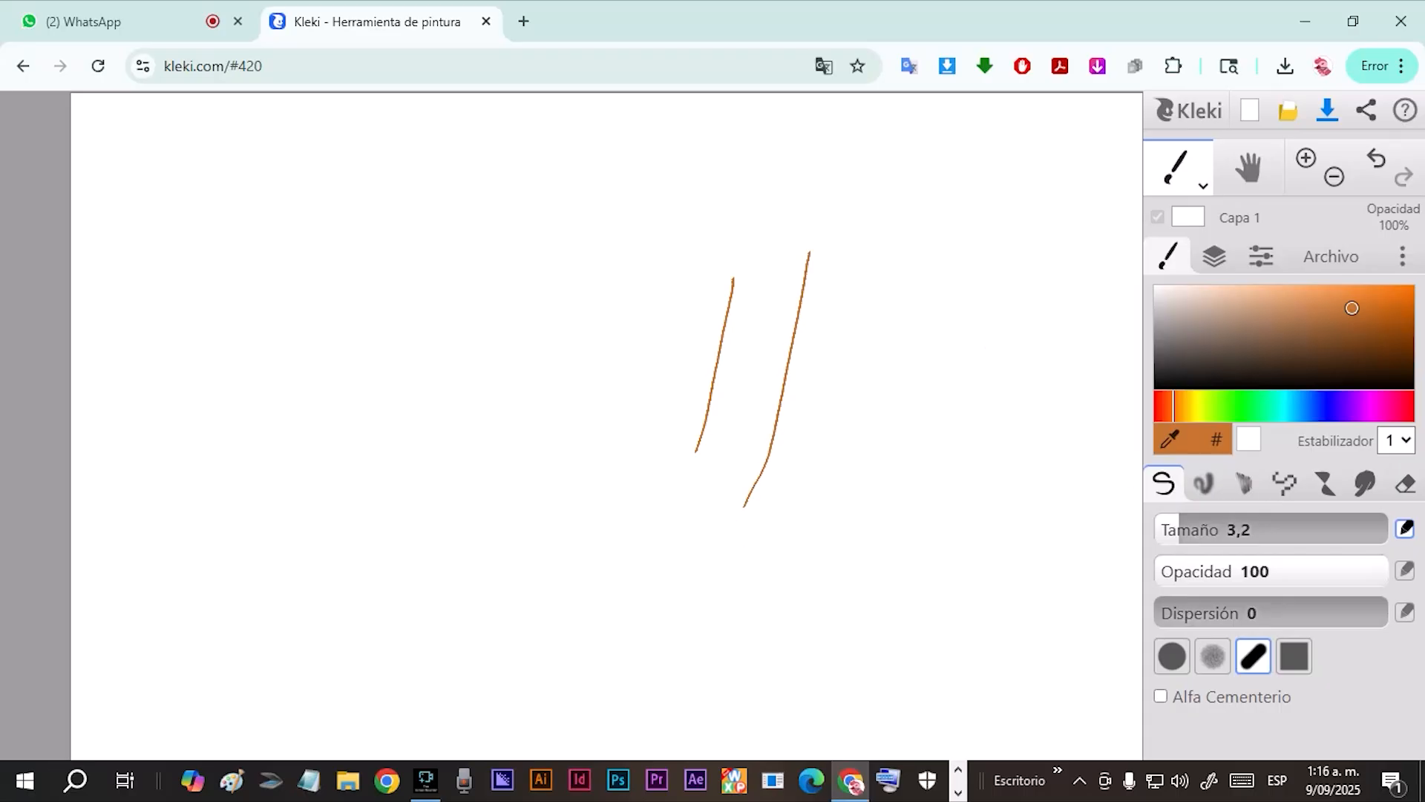
left_click_drag(952, 362, 886, 555)
left_click(1201, 530)
left_click_drag(1037, 386, 996, 510)
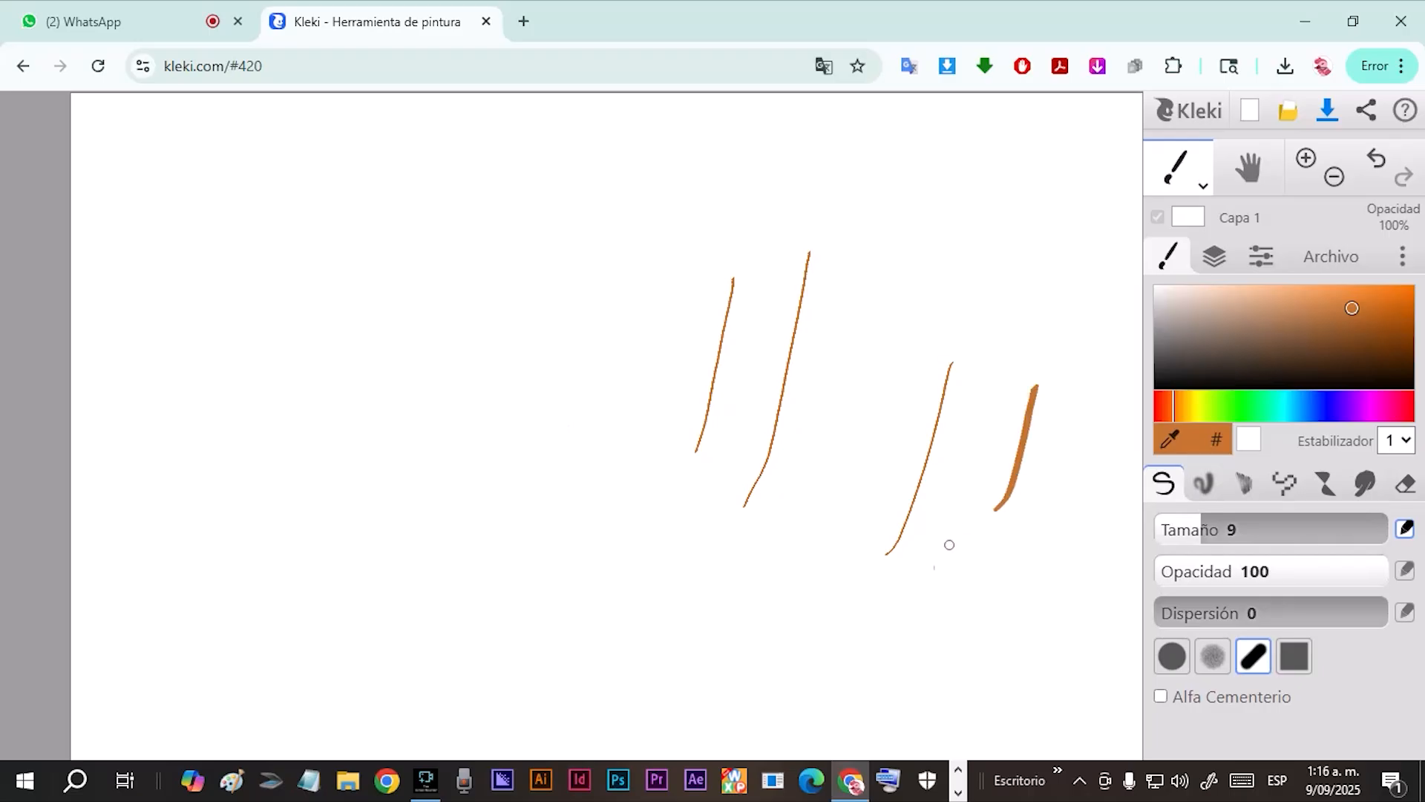
Undo the four slanted orange-brown strokes, and undo a trial curved stroke made with the size 9 pen.
left_click(1377, 158)
key("ctrl+z")
key("ctrl+z")
key("ctrl+z")
mouse_move(1003, 354)
left_mouse_down()
mouse_move(920, 535)
mouse_move(874, 536)
left_mouse_up()
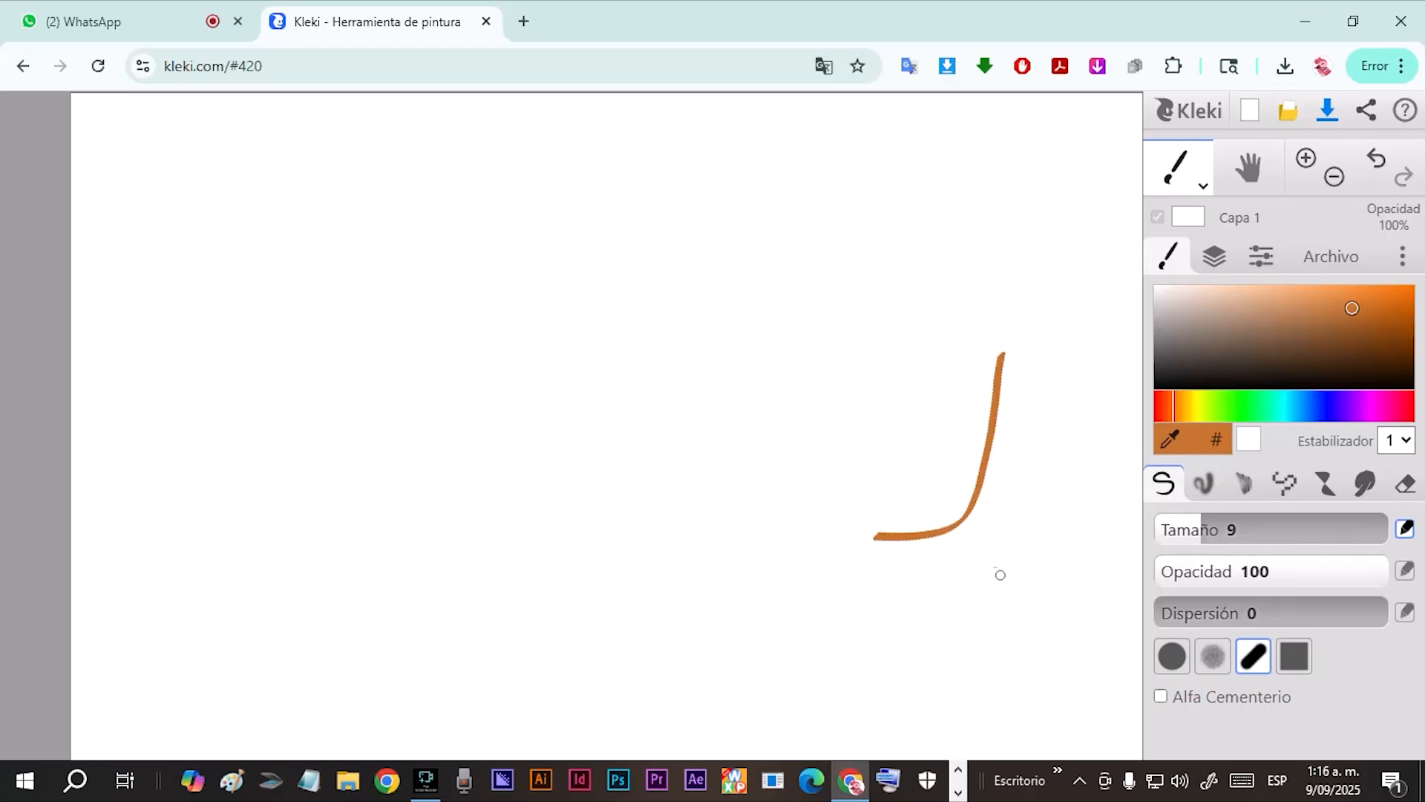
left_click(1377, 159)
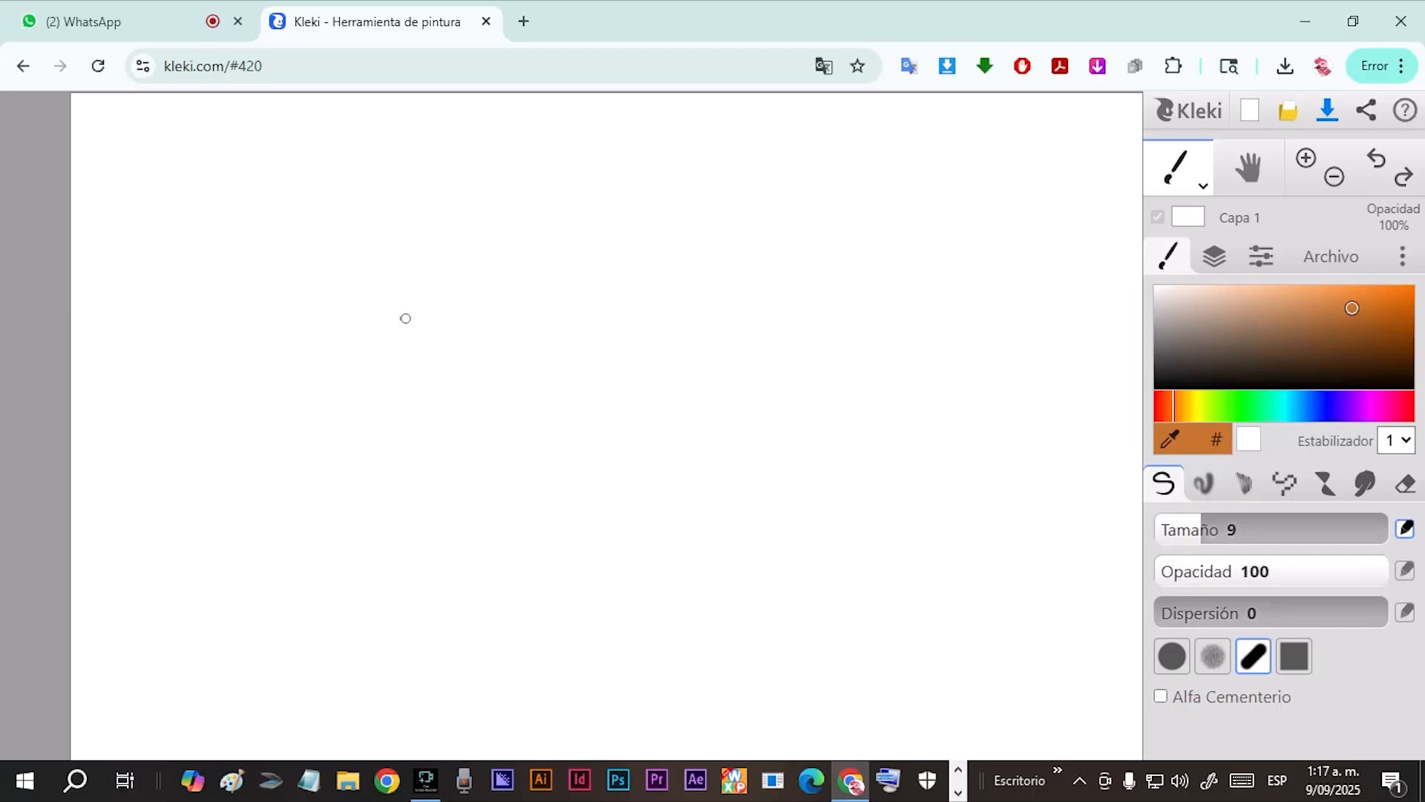
Sketch a thin eyebrow line and three thicker shaded eyebrows in orange-brown with the size 9 pen.
mouse_move(406, 316)
left_mouse_down()
mouse_move(449, 287)
mouse_move(533, 270)
mouse_move(516, 278)
left_mouse_up()
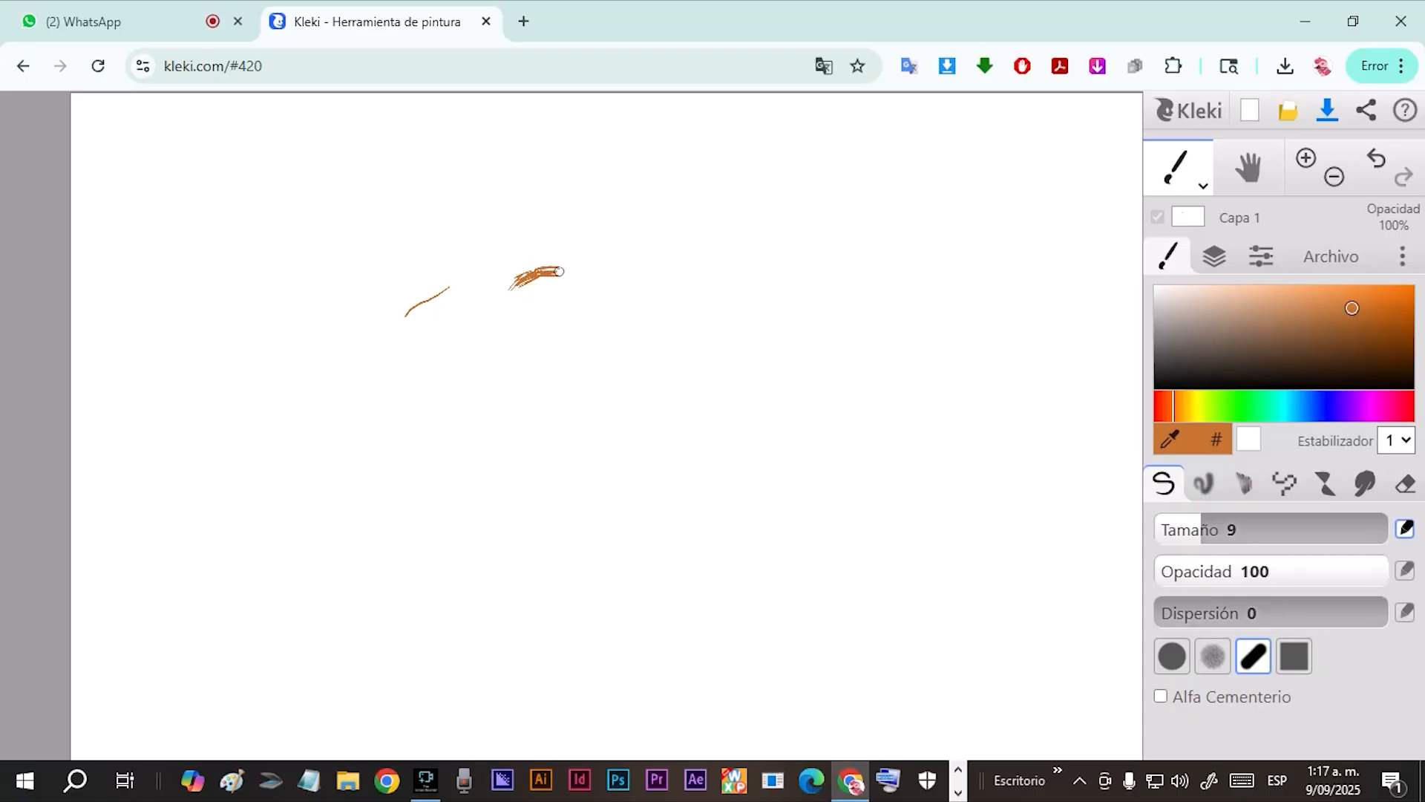
mouse_move(612, 280)
left_mouse_down()
mouse_move(679, 245)
mouse_move(610, 274)
mouse_move(686, 257)
mouse_move(611, 273)
mouse_move(668, 250)
mouse_move(733, 250)
left_mouse_up()
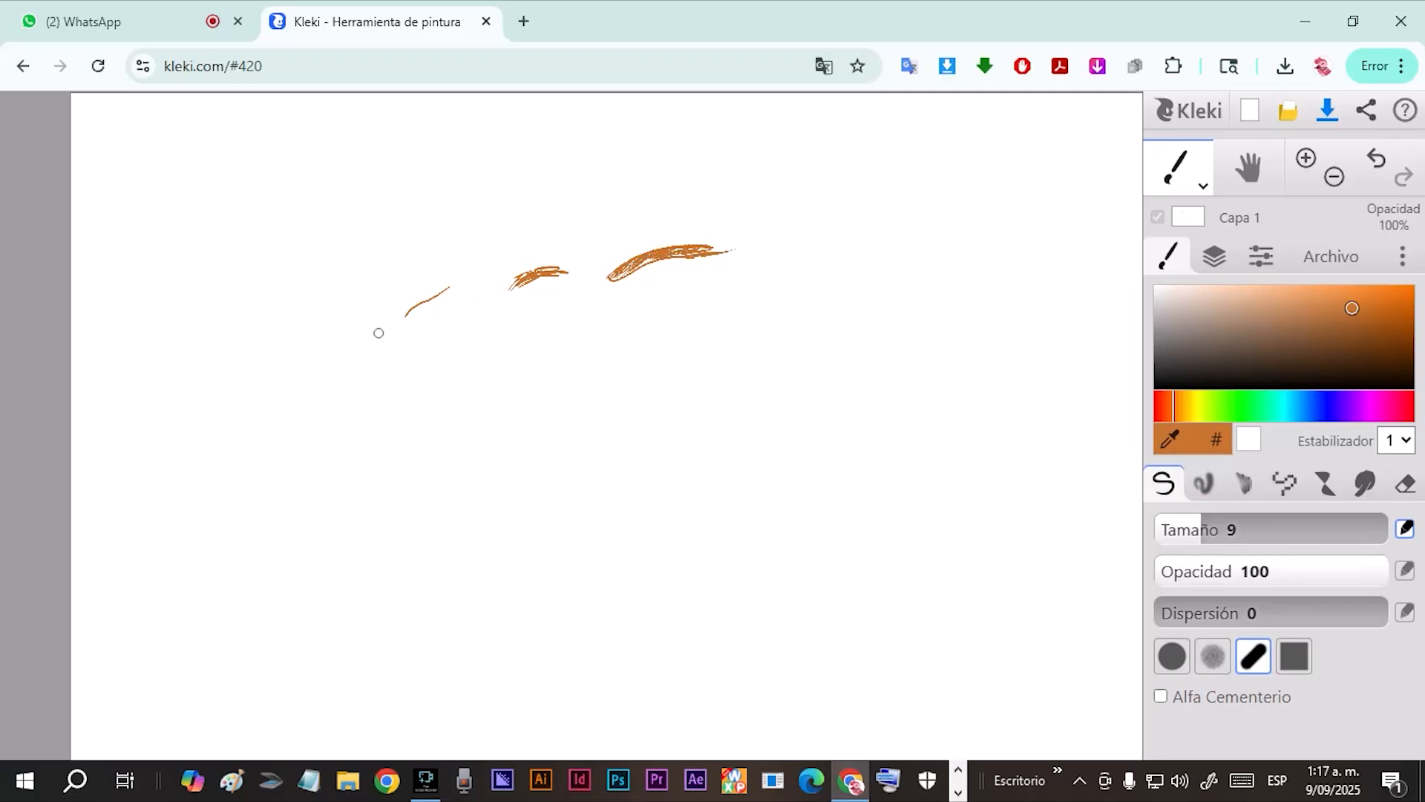
mouse_move(426, 381)
left_mouse_down()
mouse_move(409, 401)
mouse_move(491, 360)
left_mouse_up()
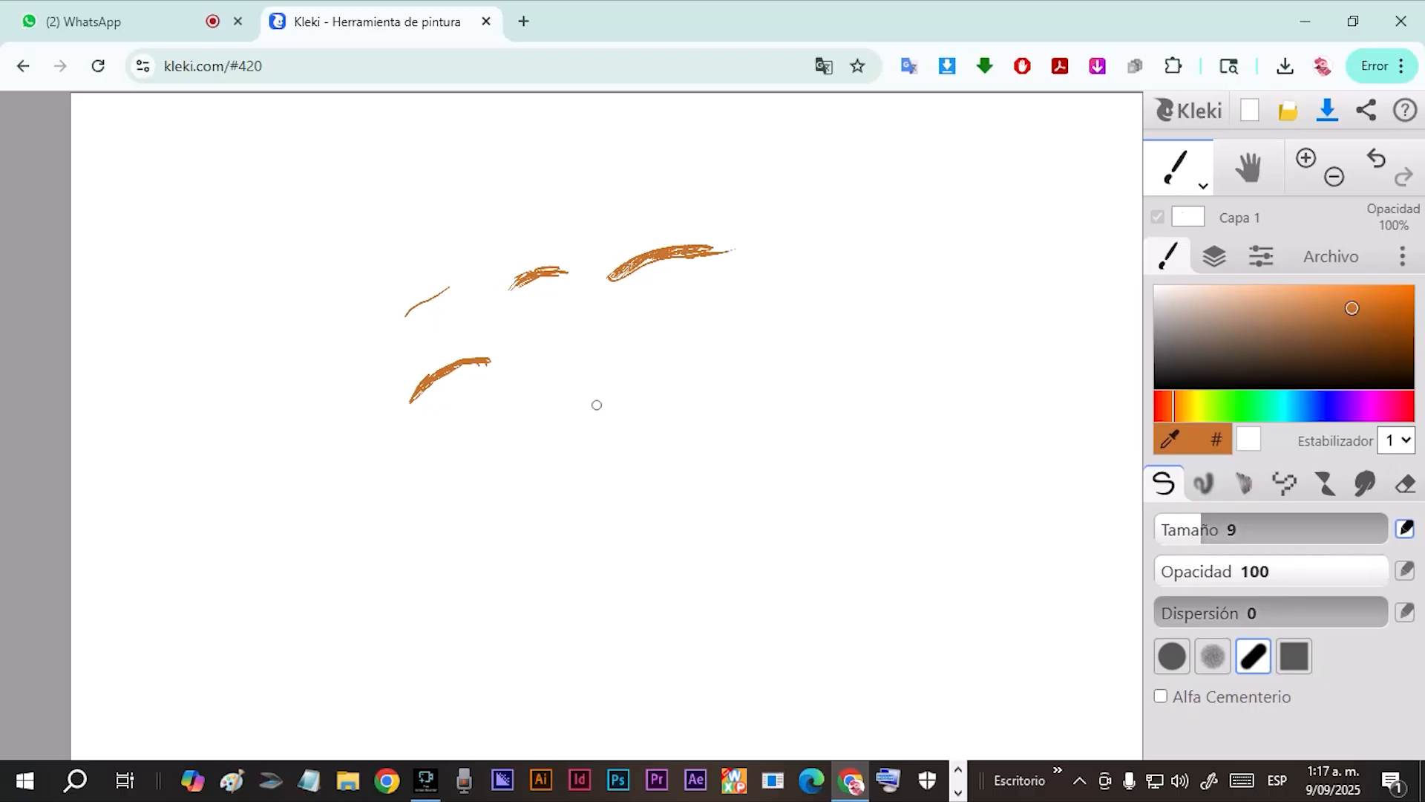
Sketch a half-lidded orange-brown eye below the longest eyebrow, with a shaded iris, thick upper lid and light strokes beneath.
mouse_move(584, 393)
left_mouse_down()
mouse_move(671, 375)
mouse_move(614, 428)
mouse_move(637, 420)
mouse_move(581, 435)
mouse_move(556, 405)
mouse_move(590, 393)
mouse_move(629, 405)
left_mouse_up()
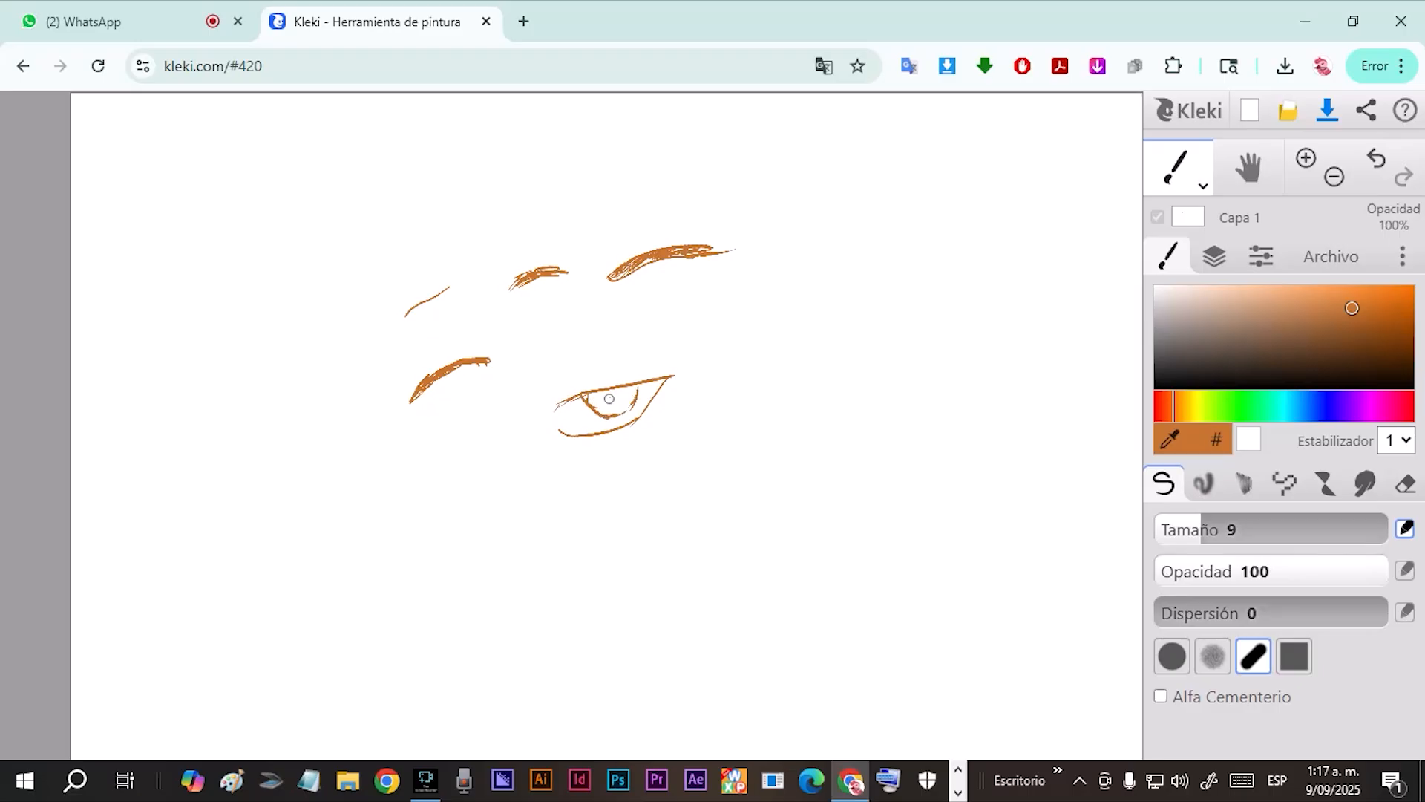
mouse_move(604, 400)
left_mouse_down()
mouse_move(553, 412)
mouse_move(671, 370)
left_mouse_up()
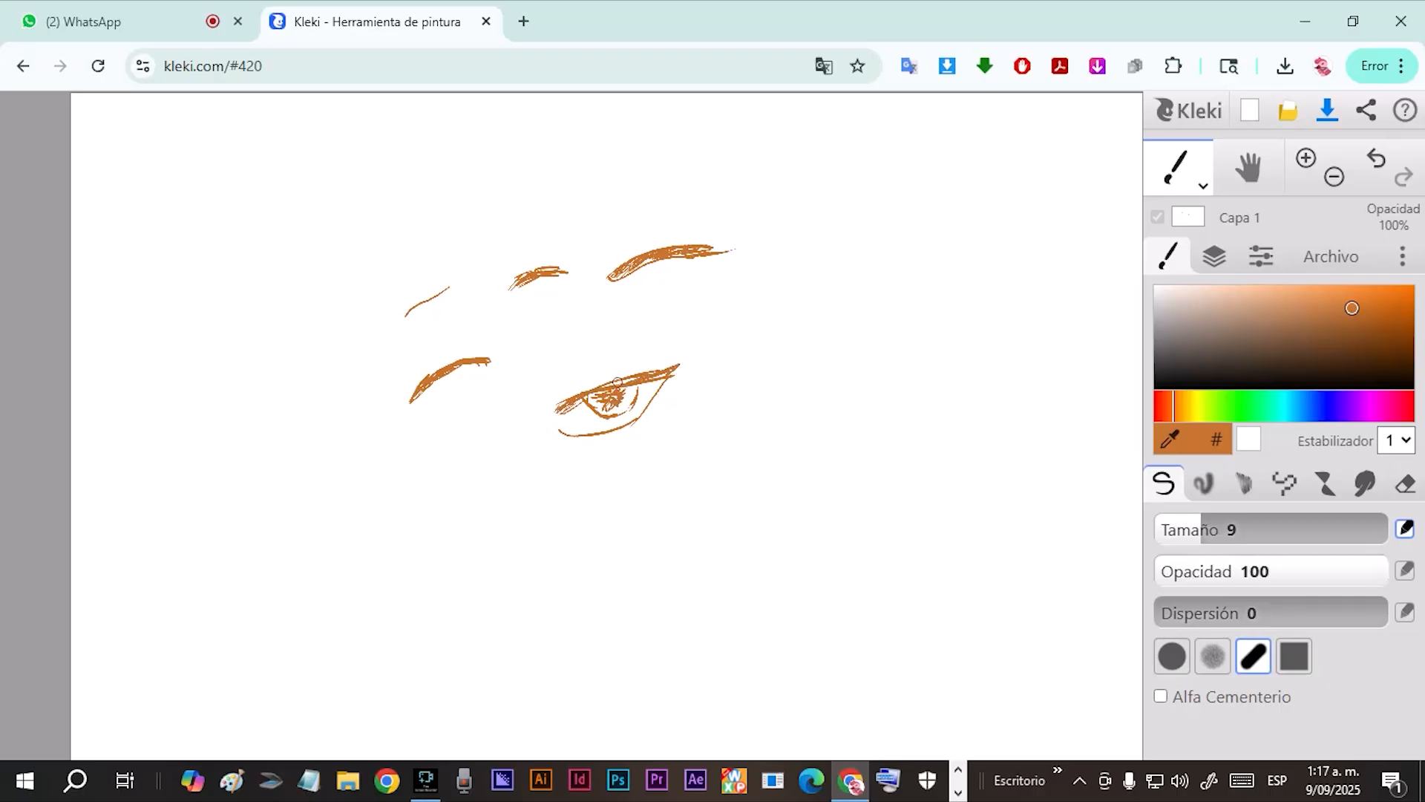
mouse_move(579, 435)
left_mouse_down()
mouse_move(633, 415)
mouse_move(657, 385)
mouse_move(628, 430)
mouse_move(658, 407)
left_mouse_up()
Sketch a smaller slanted eye beside the half-lidded one, with light orange and white touches in the iris and a black pupil.
left_click_drag(816, 328, 758, 381)
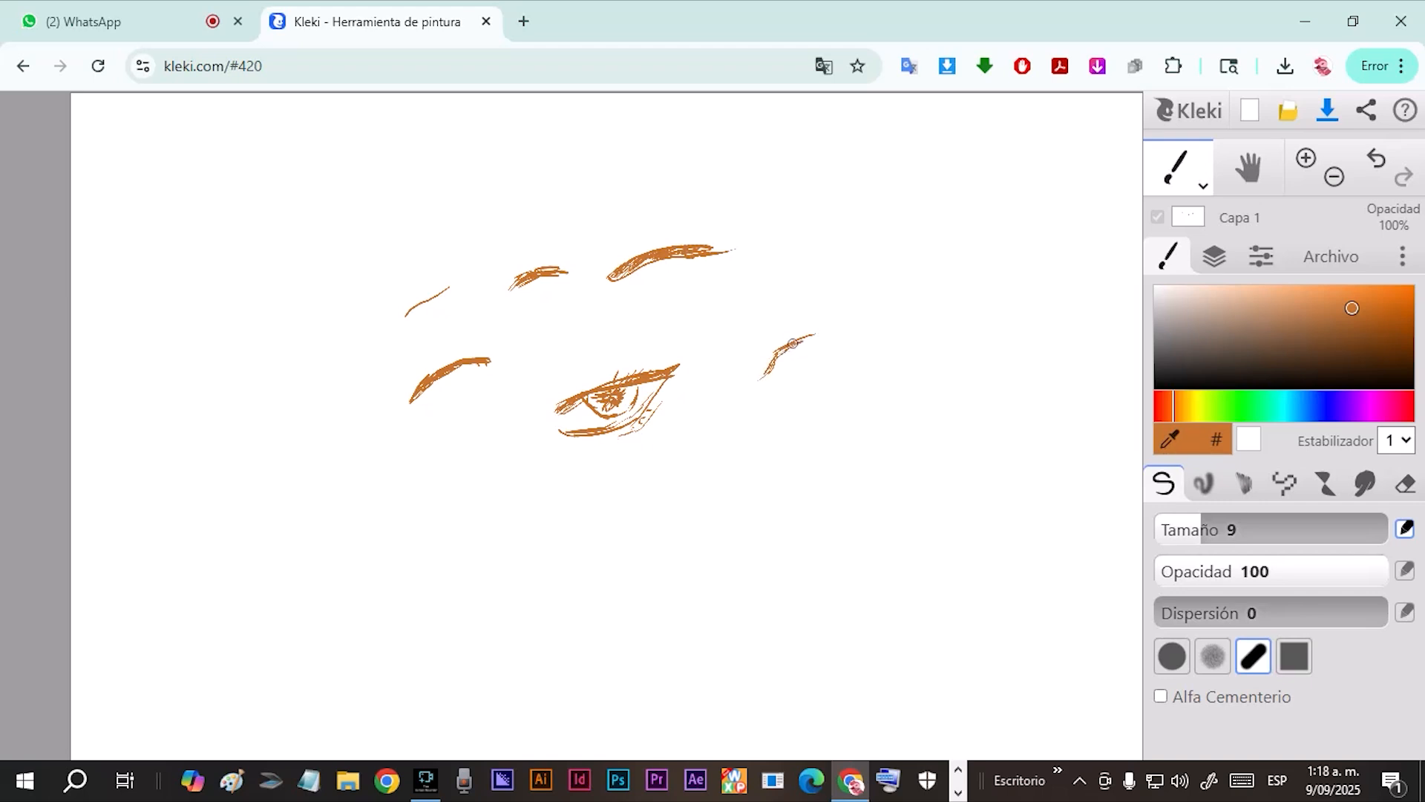
mouse_move(829, 328)
left_mouse_down()
mouse_move(797, 379)
mouse_move(774, 384)
mouse_move(778, 357)
mouse_move(766, 385)
left_mouse_up()
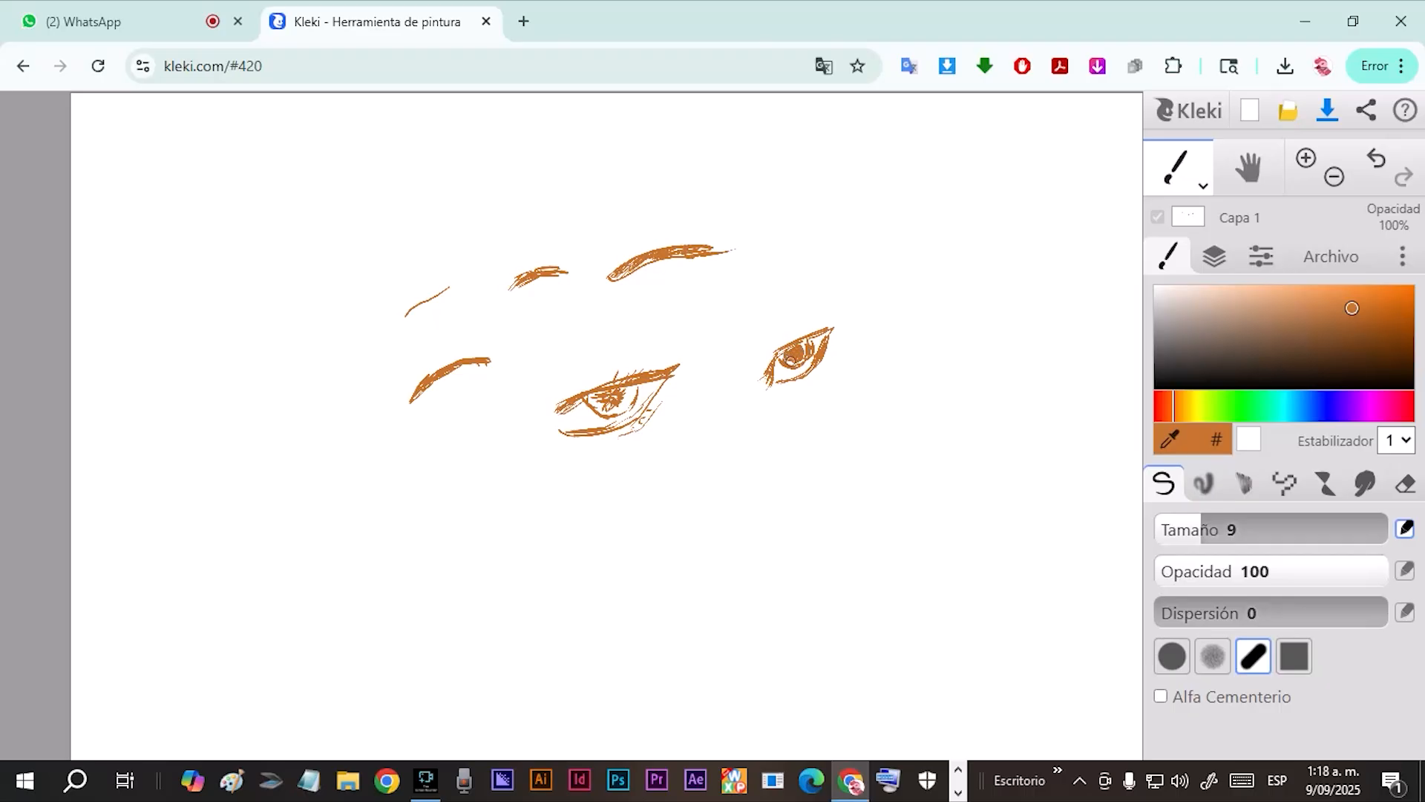
left_click_drag(1352, 307, 1277, 286)
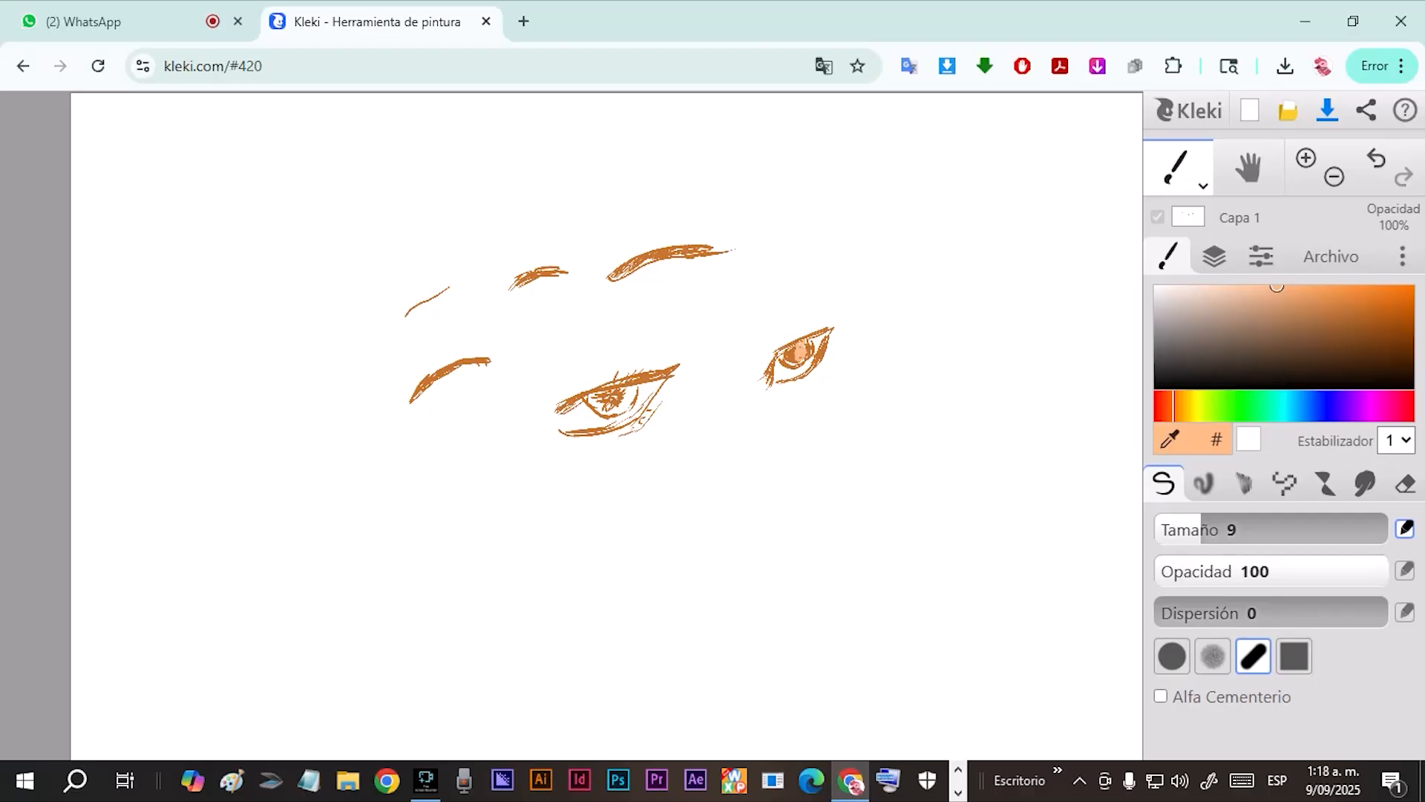
left_click(1156, 287)
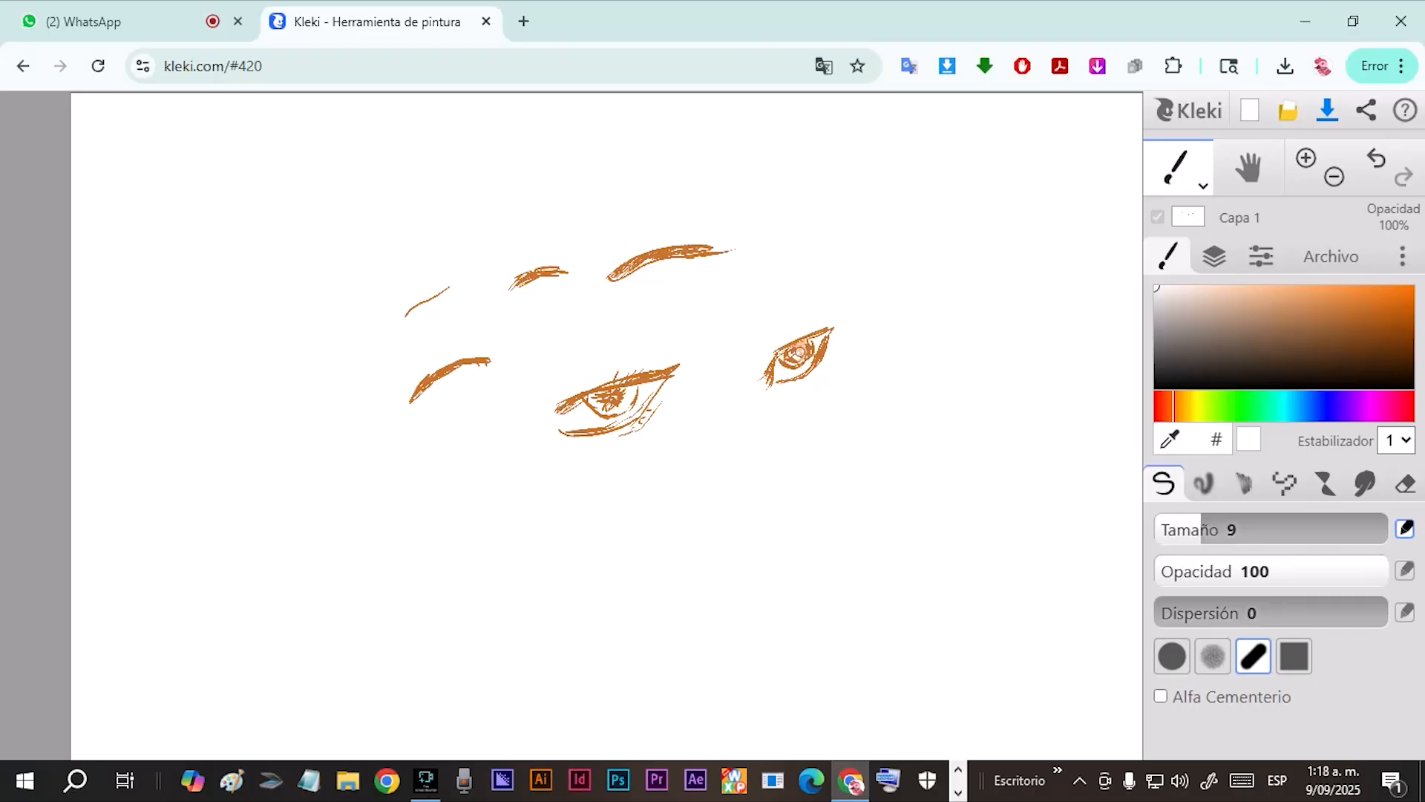
left_click_drag(1218, 350, 1155, 387)
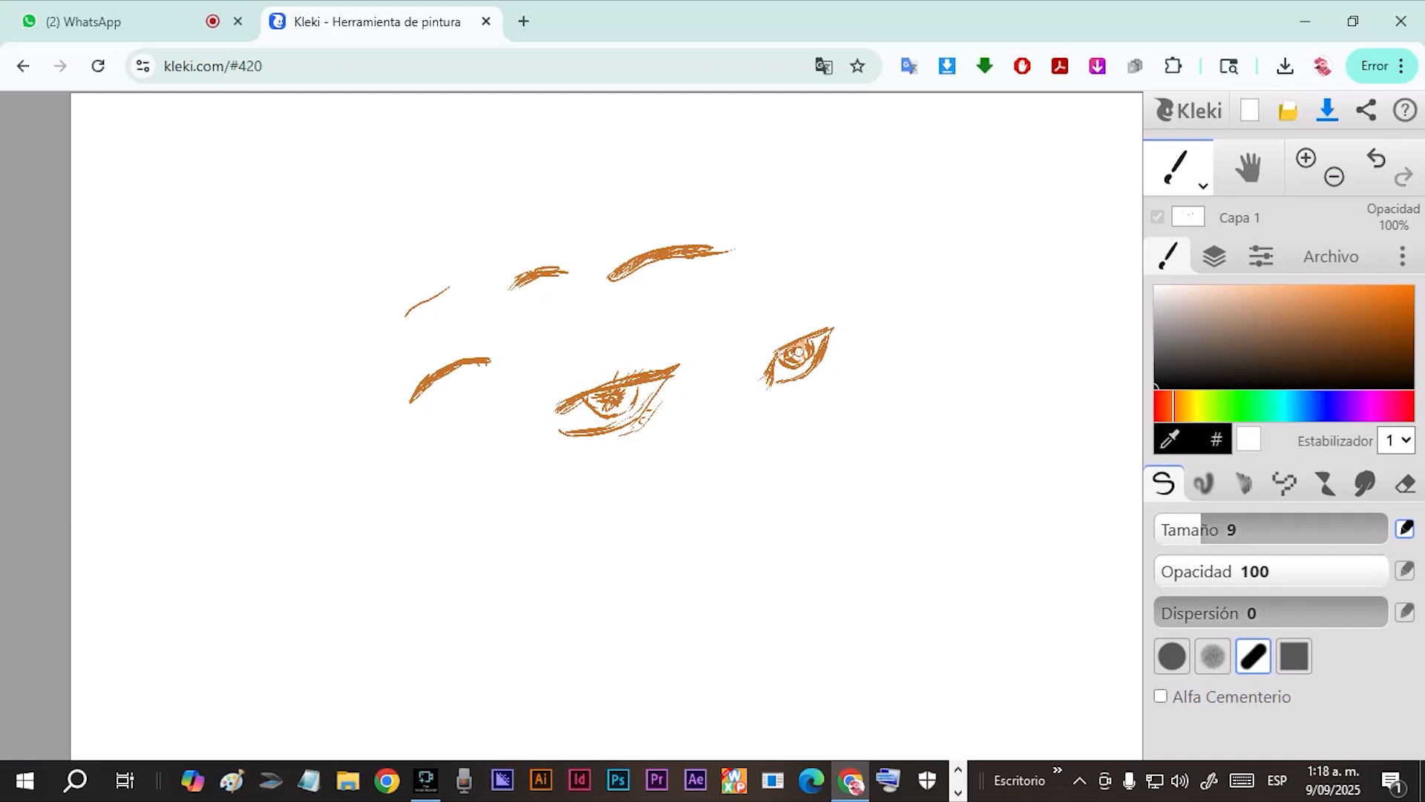
left_click(799, 353)
Add upper lashes to the small slanted eye in bright orange with the pen at size 5,2.
left_click_drag(1181, 529, 1174, 529)
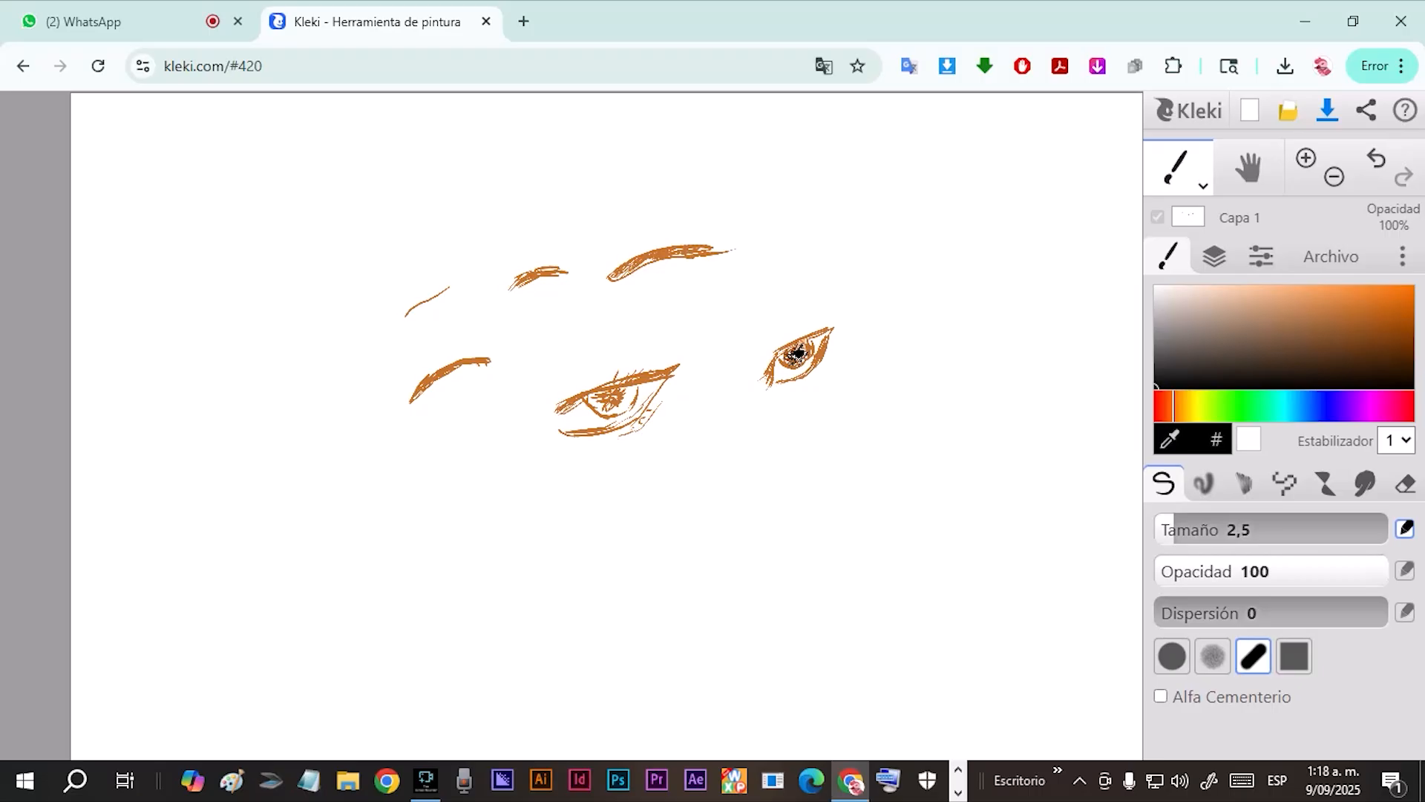
left_click_drag(1295, 327, 1386, 288)
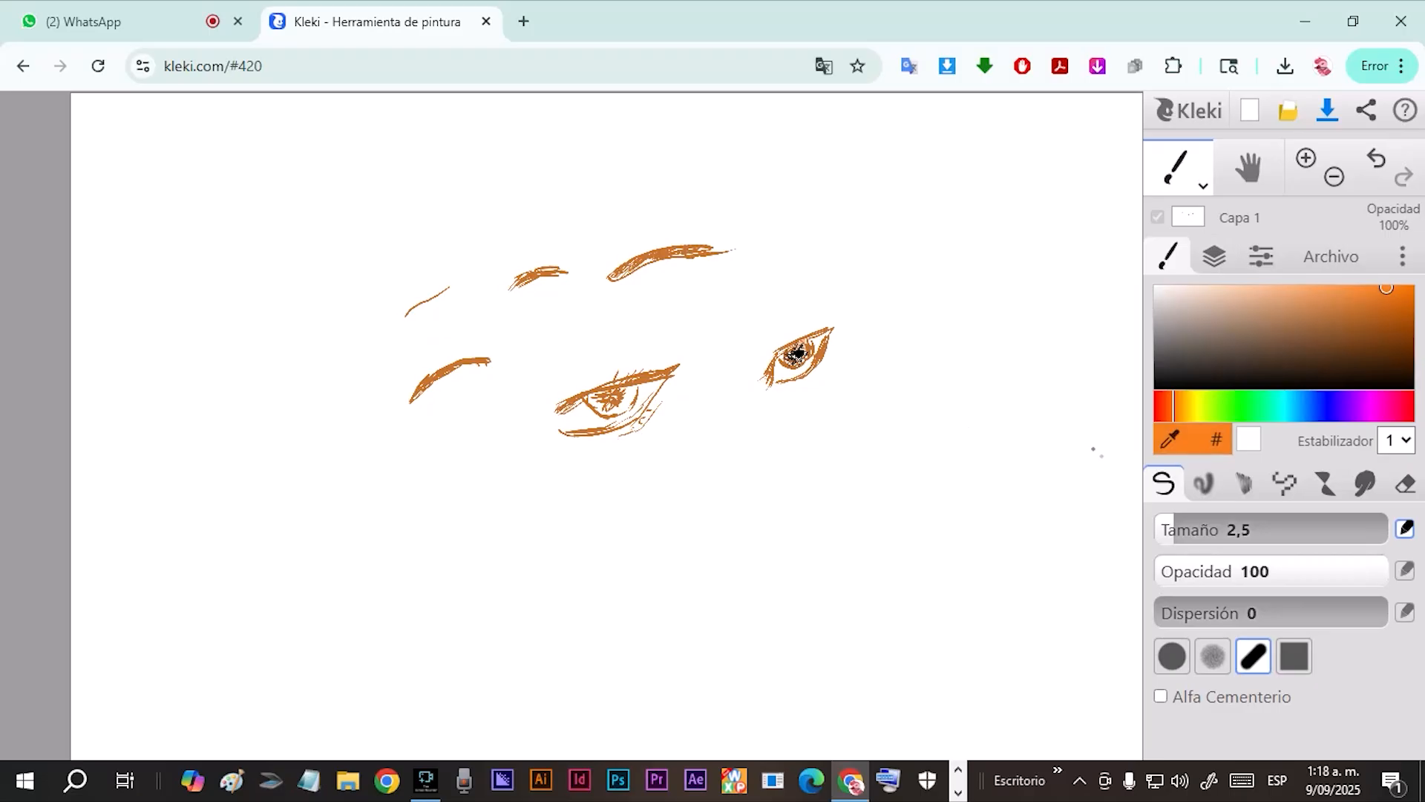
left_click(1188, 529)
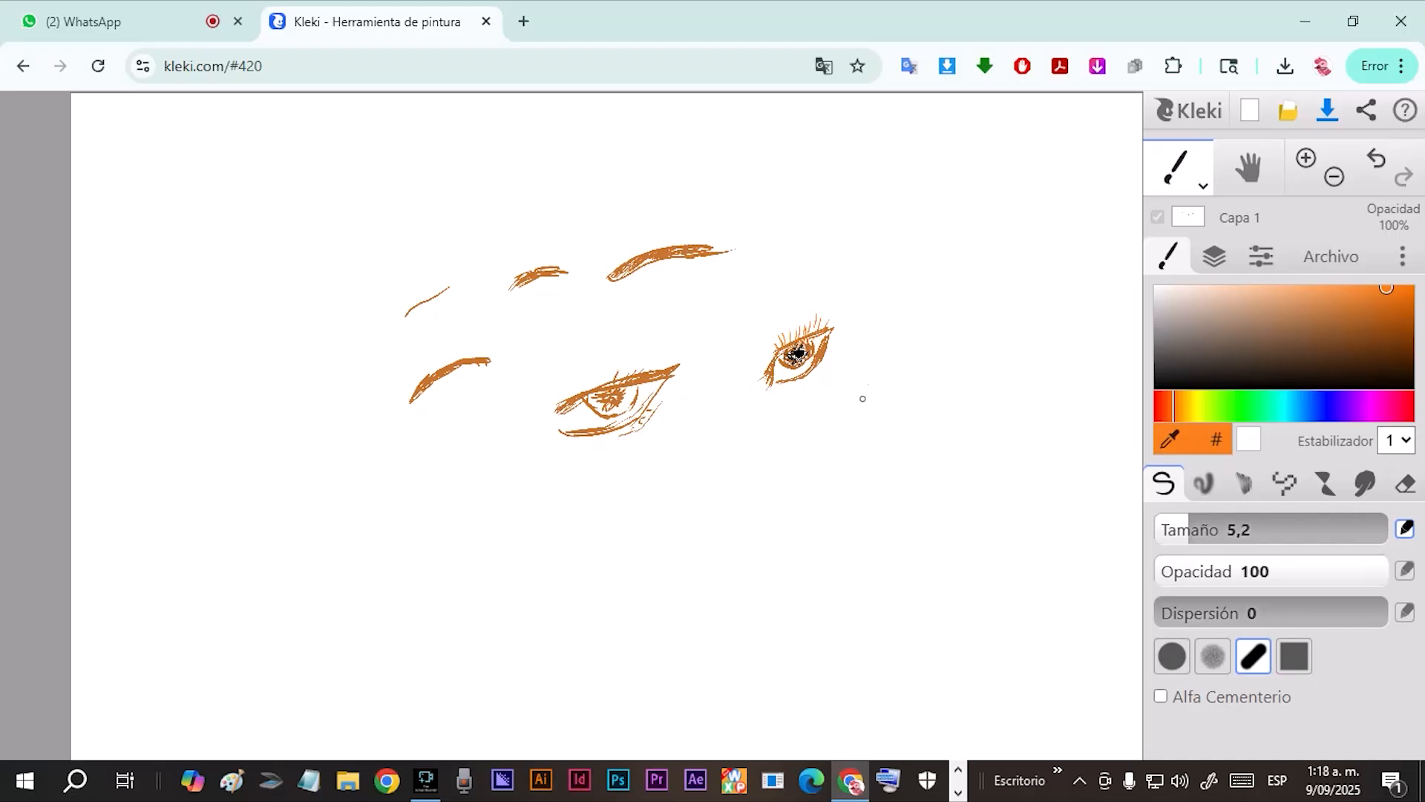
Sketch a rounder, lashed eye beside the black-pupil eye, mainly in brown at size 9, plus a separate lash sample next to it.
left_click(1367, 309)
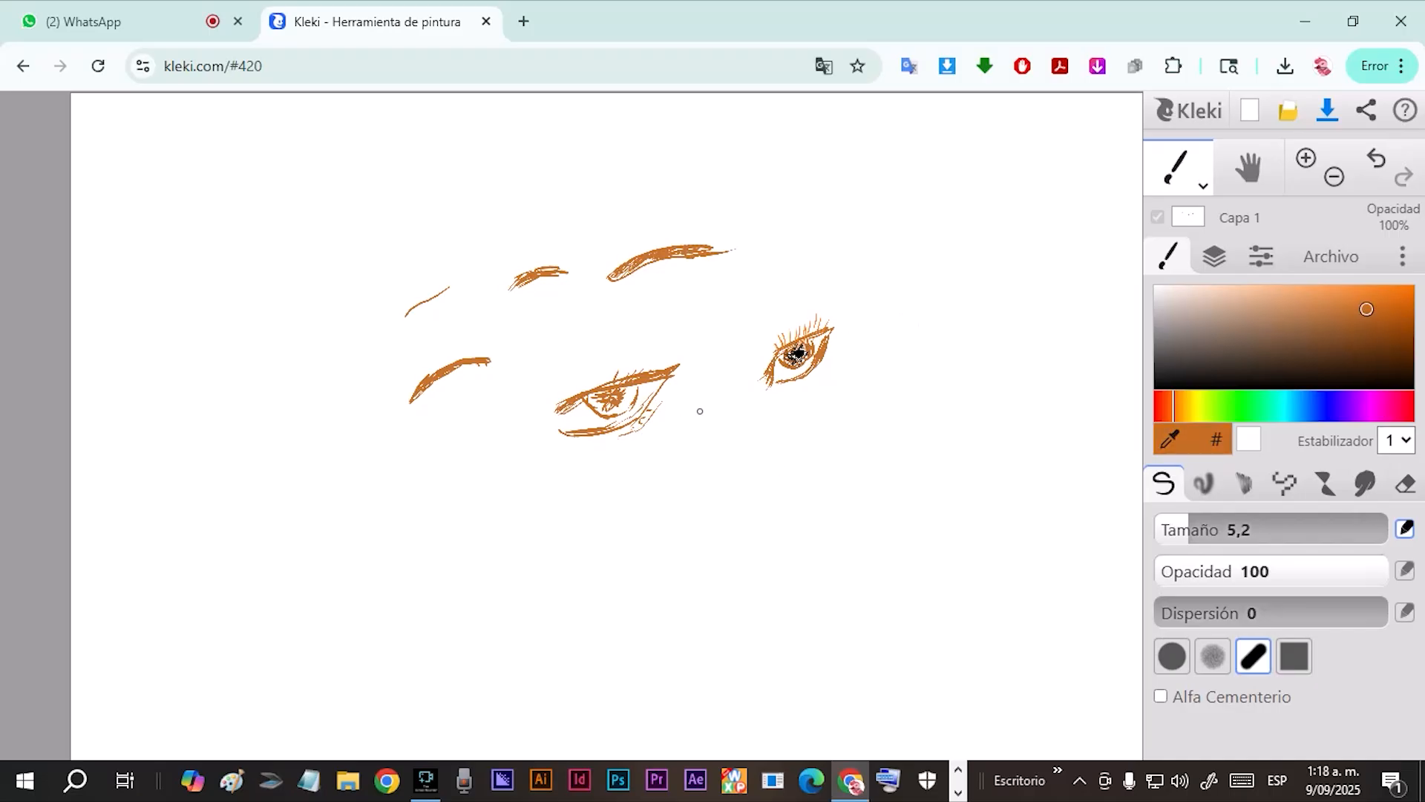
left_click_drag(876, 351, 940, 353)
left_click(1321, 326)
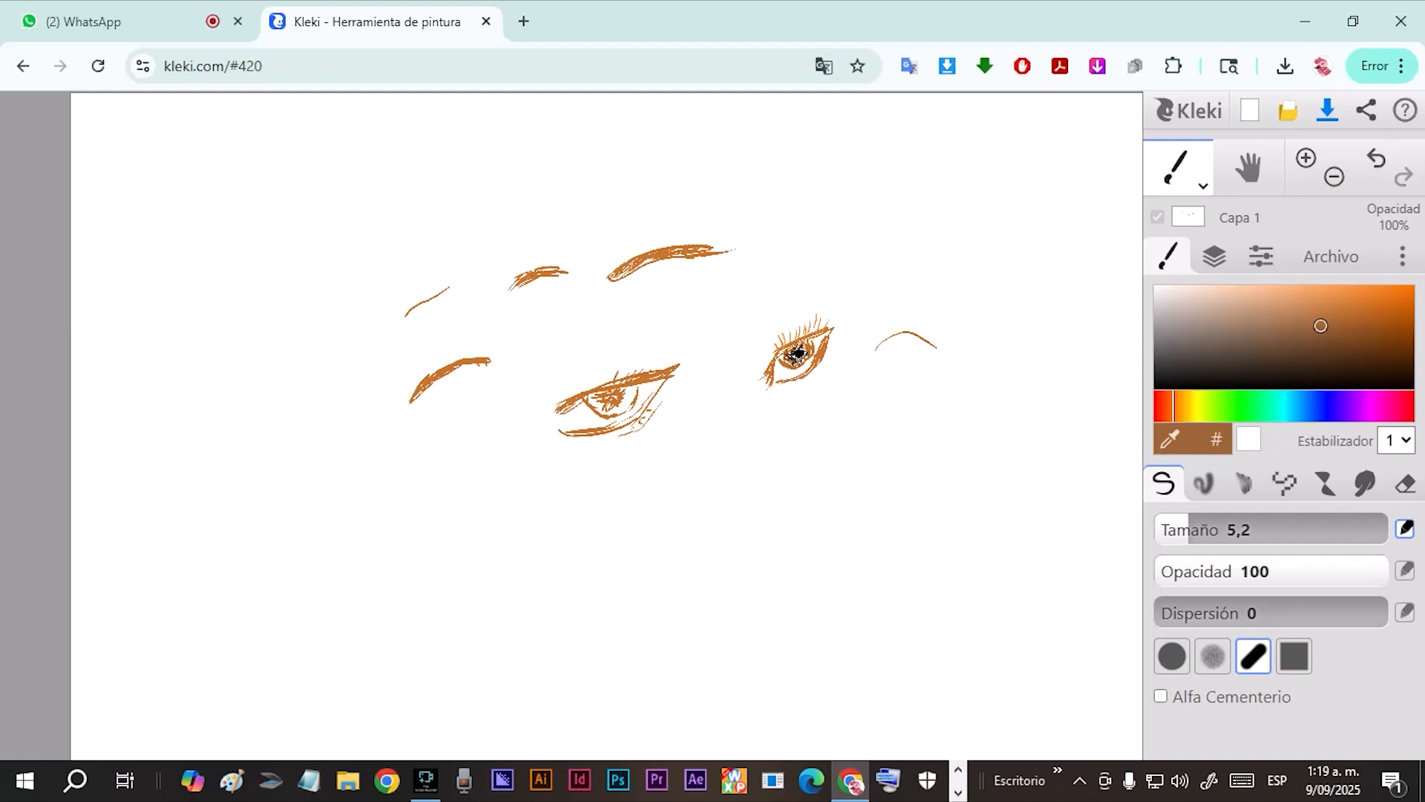
left_click(1202, 529)
mouse_move(875, 351)
left_mouse_down()
mouse_move(901, 335)
mouse_move(948, 346)
mouse_move(917, 330)
mouse_move(889, 340)
mouse_move(931, 340)
mouse_move(923, 376)
mouse_move(931, 354)
mouse_move(875, 389)
left_mouse_up()
mouse_move(891, 341)
left_mouse_down()
mouse_move(870, 359)
mouse_move(884, 348)
mouse_move(904, 382)
mouse_move(899, 353)
left_mouse_up()
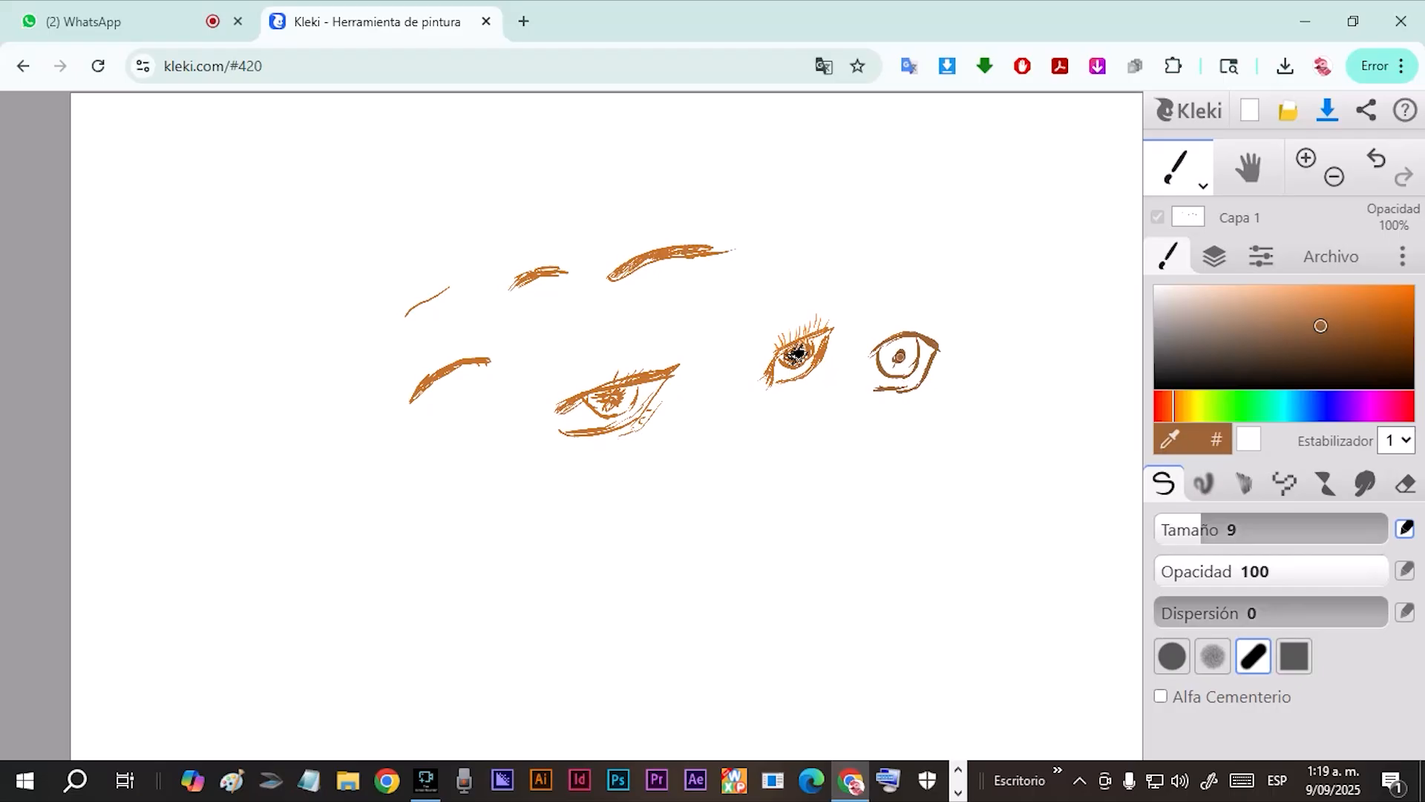
left_click_drag(900, 357, 898, 357)
mouse_move(894, 362)
left_mouse_down()
mouse_move(912, 345)
mouse_move(865, 370)
mouse_move(862, 355)
mouse_move(889, 321)
mouse_move(897, 330)
mouse_move(900, 297)
mouse_move(942, 335)
mouse_move(972, 309)
mouse_move(995, 330)
mouse_move(1011, 310)
mouse_move(1016, 323)
mouse_move(969, 342)
mouse_move(974, 318)
left_mouse_up()
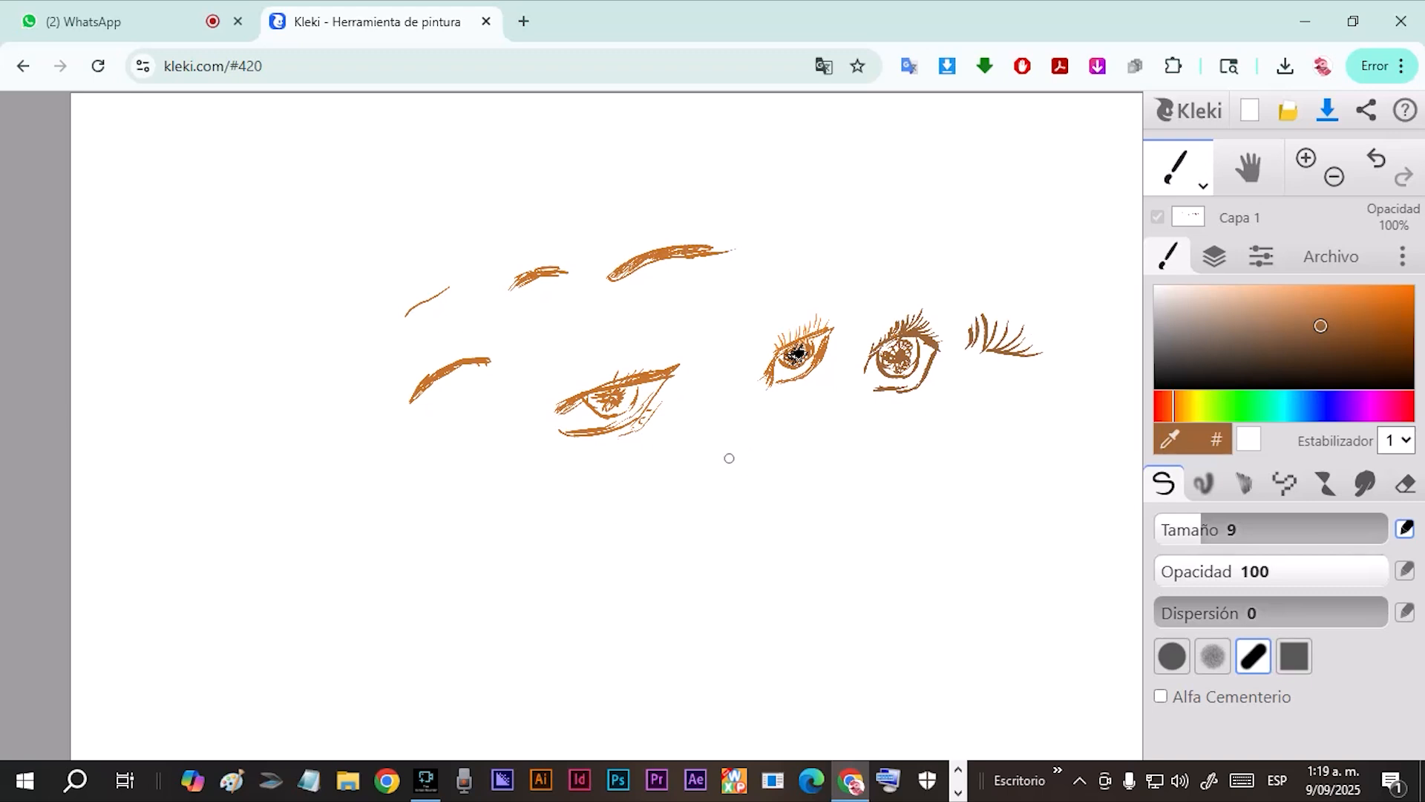
Sketch two brown eyes in the row below, one with a concentric iris and one heavily filled with thick lashes.
mouse_move(727, 459)
left_mouse_down()
mouse_move(785, 447)
mouse_move(776, 482)
mouse_move(727, 520)
left_mouse_up()
mouse_move(740, 454)
left_mouse_down()
mouse_move(715, 477)
mouse_move(726, 496)
mouse_move(760, 450)
mouse_move(768, 471)
mouse_move(742, 479)
mouse_move(750, 454)
left_mouse_up()
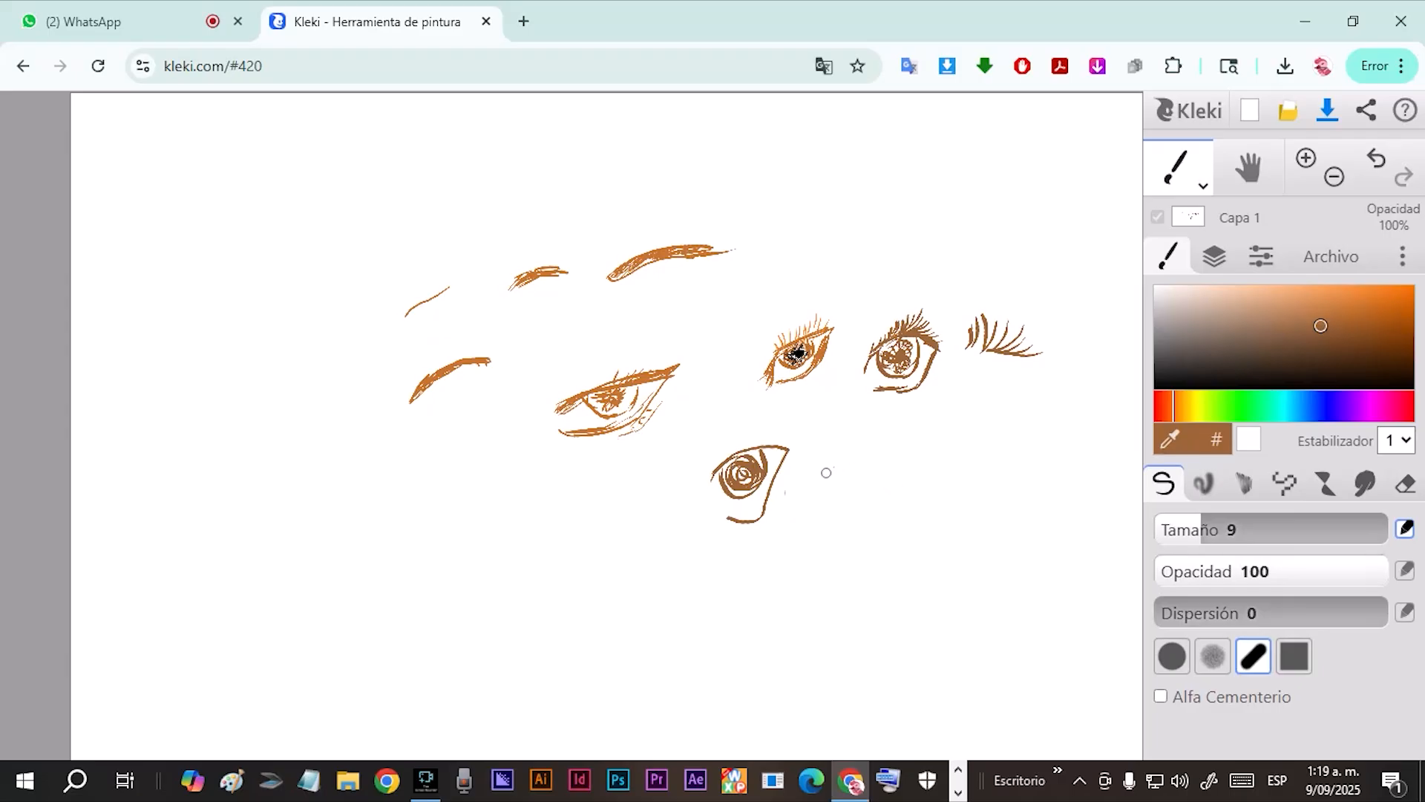
mouse_move(711, 518)
left_mouse_down()
mouse_move(754, 520)
mouse_move(779, 481)
mouse_move(744, 451)
mouse_move(702, 494)
mouse_move(705, 479)
left_mouse_up()
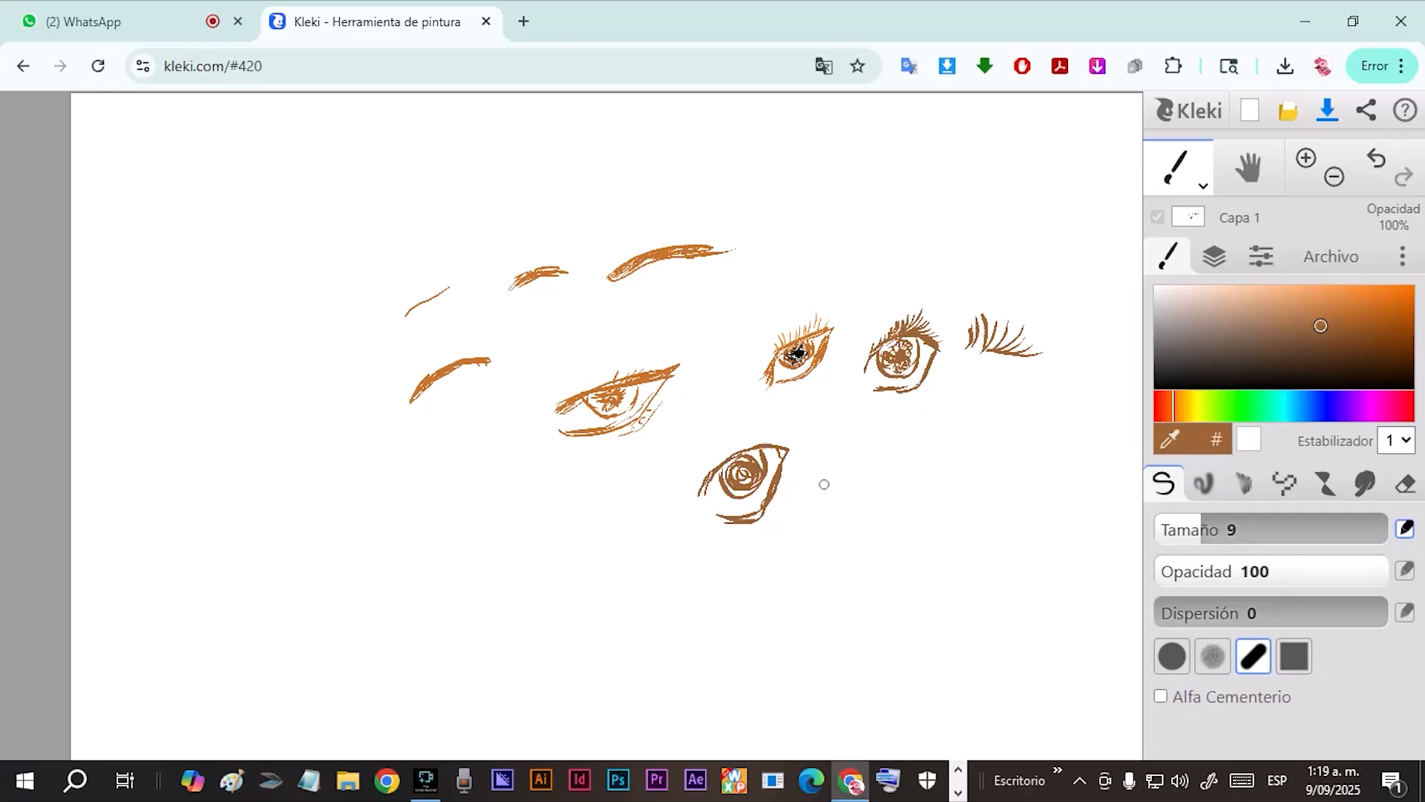
mouse_move(827, 484)
left_mouse_down()
mouse_move(874, 483)
mouse_move(850, 473)
mouse_move(879, 466)
mouse_move(867, 457)
mouse_move(892, 475)
mouse_move(808, 459)
mouse_move(841, 478)
mouse_move(838, 515)
mouse_move(859, 495)
mouse_move(844, 516)
mouse_move(843, 491)
mouse_move(862, 499)
mouse_move(865, 480)
mouse_move(853, 510)
mouse_move(869, 488)
mouse_move(863, 506)
mouse_move(835, 504)
mouse_move(827, 530)
mouse_move(860, 521)
mouse_move(883, 482)
mouse_move(848, 530)
left_mouse_up()
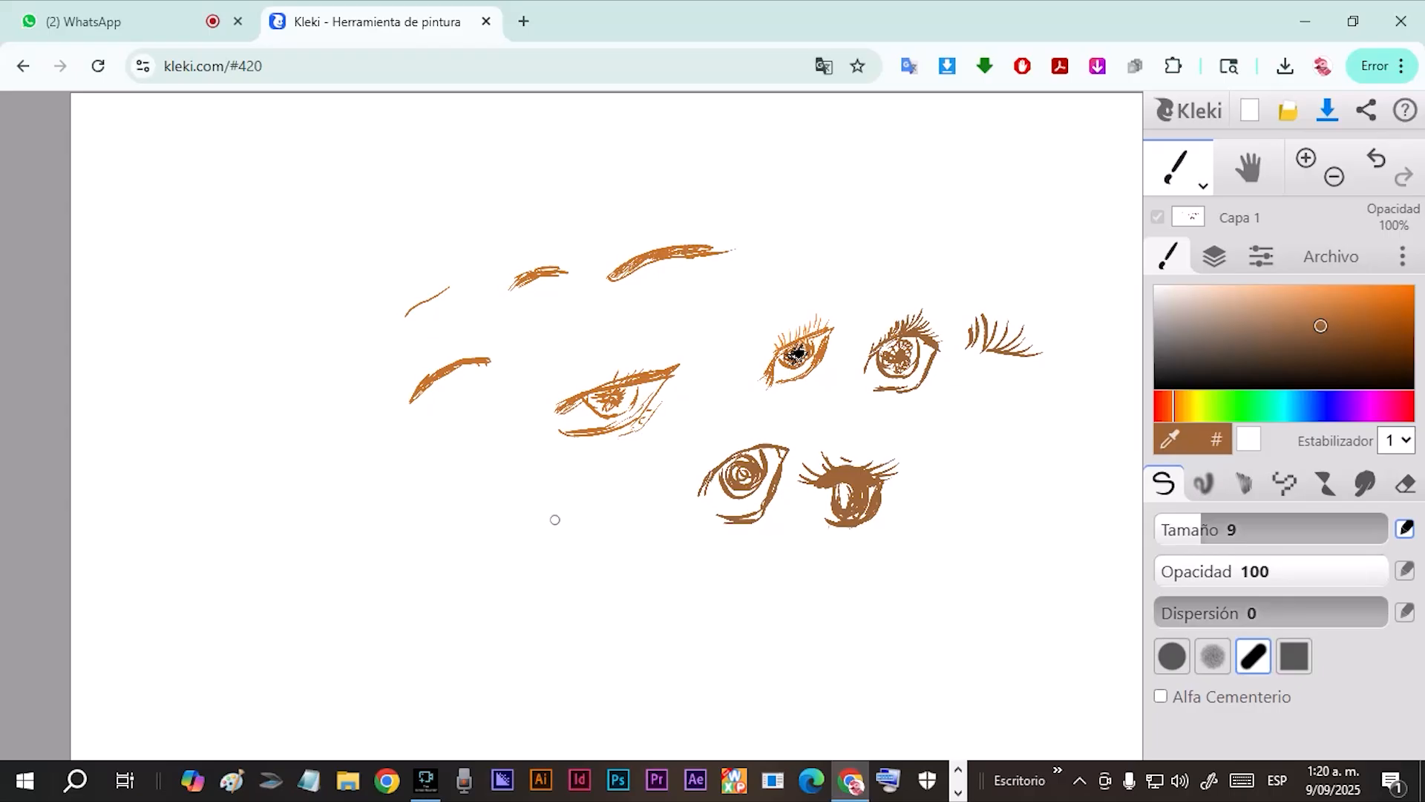
Mark the upper lashes of four of the sketched eyes with brown strokes and arrows.
mouse_move(637, 335)
left_mouse_down()
mouse_move(611, 360)
mouse_move(622, 375)
mouse_move(635, 340)
mouse_move(615, 350)
mouse_move(646, 356)
left_mouse_up()
left_click_drag(798, 271, 767, 310)
mouse_move(950, 252)
left_mouse_down()
mouse_move(943, 288)
mouse_move(920, 319)
left_mouse_up()
mouse_move(910, 416)
left_mouse_down()
mouse_move(868, 454)
mouse_move(884, 456)
mouse_move(871, 446)
left_mouse_up()
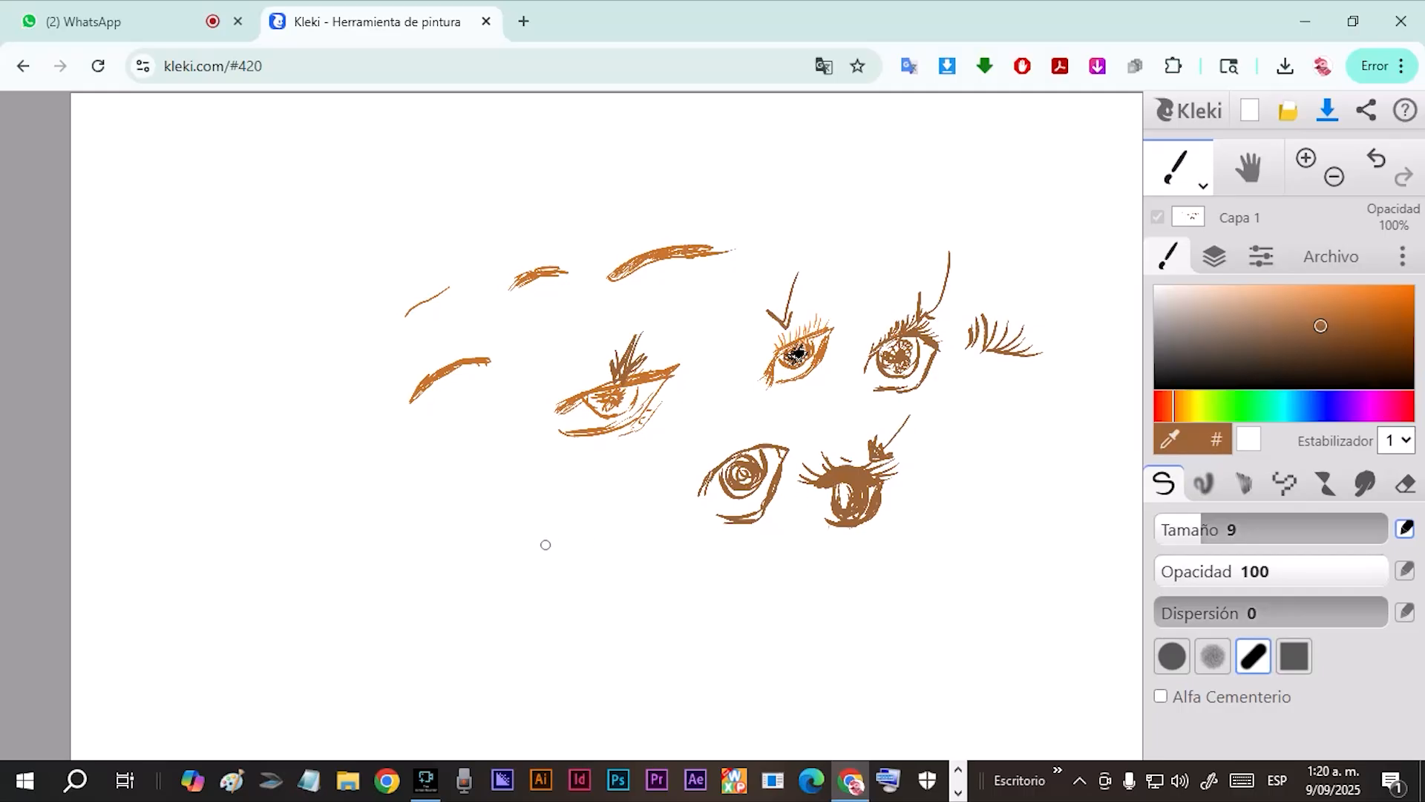
Sketch a narrow flat-lidded eye and a shaded eye with long lashes in the lower-left part of the drawing.
mouse_move(531, 525)
left_mouse_down()
mouse_move(590, 527)
mouse_move(544, 531)
mouse_move(571, 559)
mouse_move(581, 534)
left_mouse_up()
left_click_drag(442, 488, 507, 470)
mouse_move(448, 484)
left_mouse_down()
mouse_move(437, 509)
mouse_move(483, 508)
mouse_move(449, 496)
mouse_move(490, 483)
mouse_move(445, 512)
mouse_move(467, 520)
mouse_move(494, 508)
mouse_move(507, 466)
mouse_move(429, 506)
mouse_move(434, 523)
mouse_move(475, 472)
mouse_move(453, 483)
mouse_move(501, 446)
mouse_move(476, 479)
mouse_move(456, 445)
mouse_move(441, 452)
left_mouse_up()
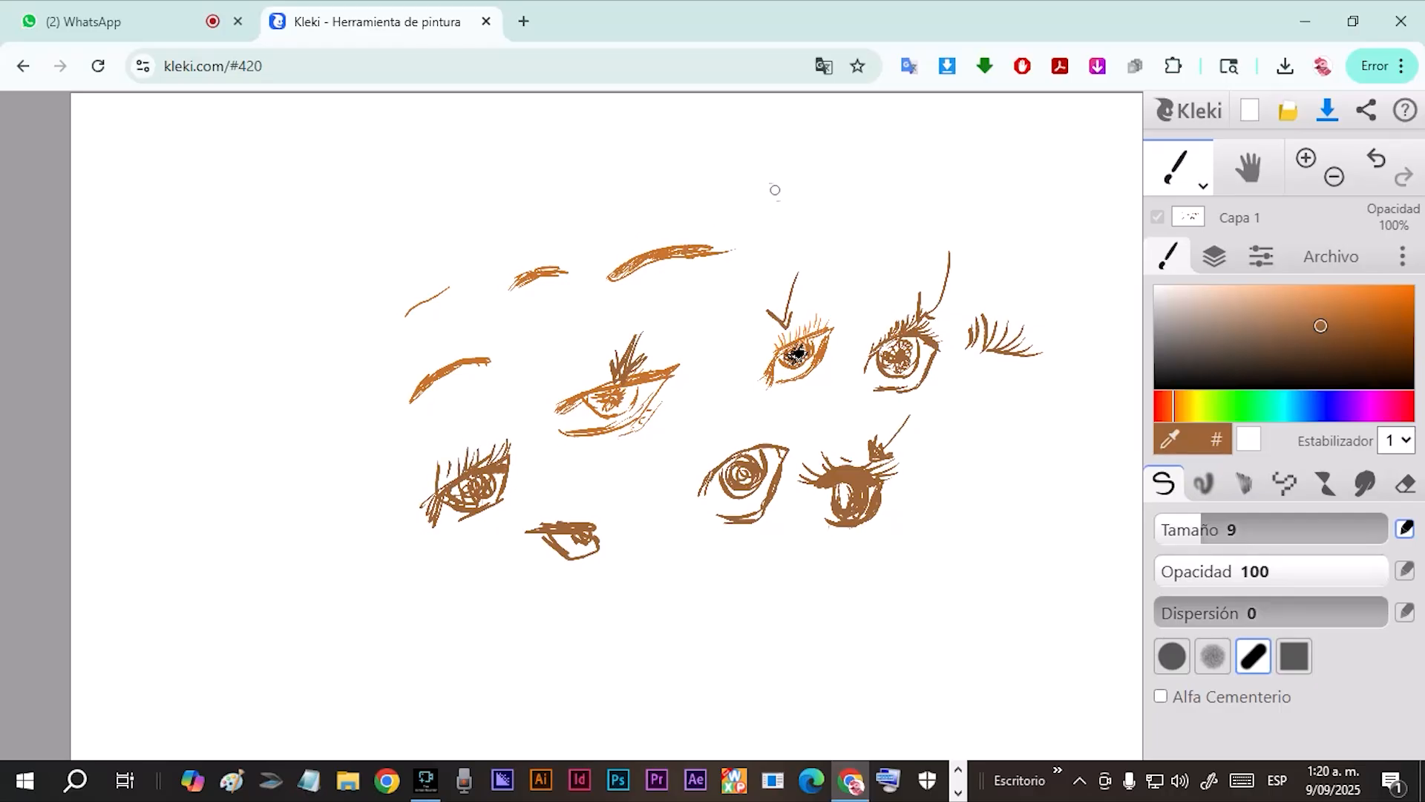
Sketch a detailed eye with lashes and an arched eyebrow above the other eyes, plus a separate brow stroke beside it.
mouse_move(855, 225)
left_mouse_down()
mouse_move(911, 209)
mouse_move(862, 249)
mouse_move(915, 217)
left_mouse_up()
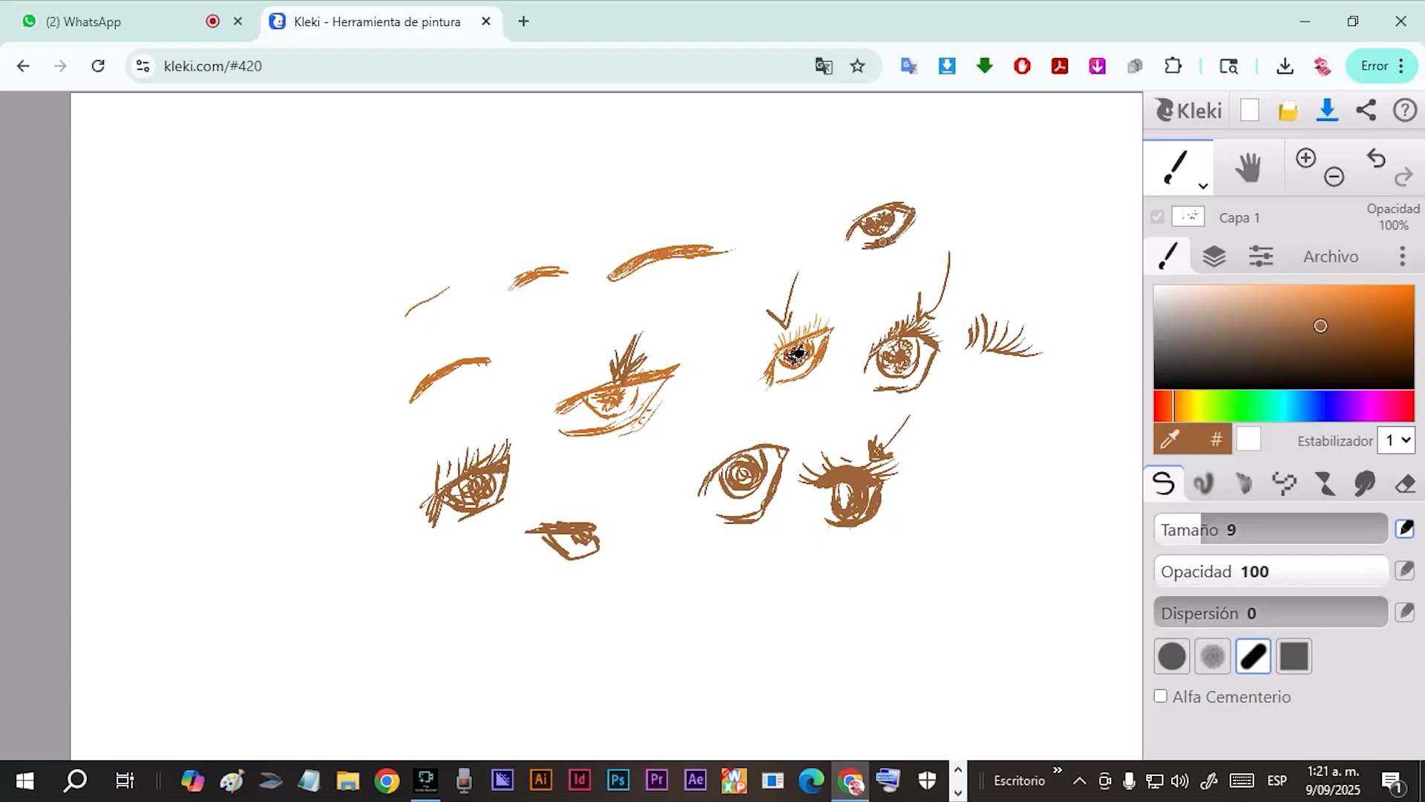
left_click_drag(853, 236, 844, 248)
mouse_move(872, 204)
left_mouse_down()
mouse_move(898, 180)
mouse_move(903, 211)
mouse_move(919, 202)
mouse_move(888, 187)
mouse_move(850, 217)
mouse_move(897, 246)
mouse_move(904, 235)
mouse_move(838, 206)
mouse_move(850, 194)
mouse_move(833, 211)
mouse_move(880, 169)
left_mouse_up()
mouse_move(888, 174)
left_mouse_down()
mouse_move(971, 192)
mouse_move(1022, 178)
left_mouse_up()
left_click_drag(831, 210, 867, 200)
left_click_drag(852, 207, 895, 192)
left_click_drag(858, 202, 914, 192)
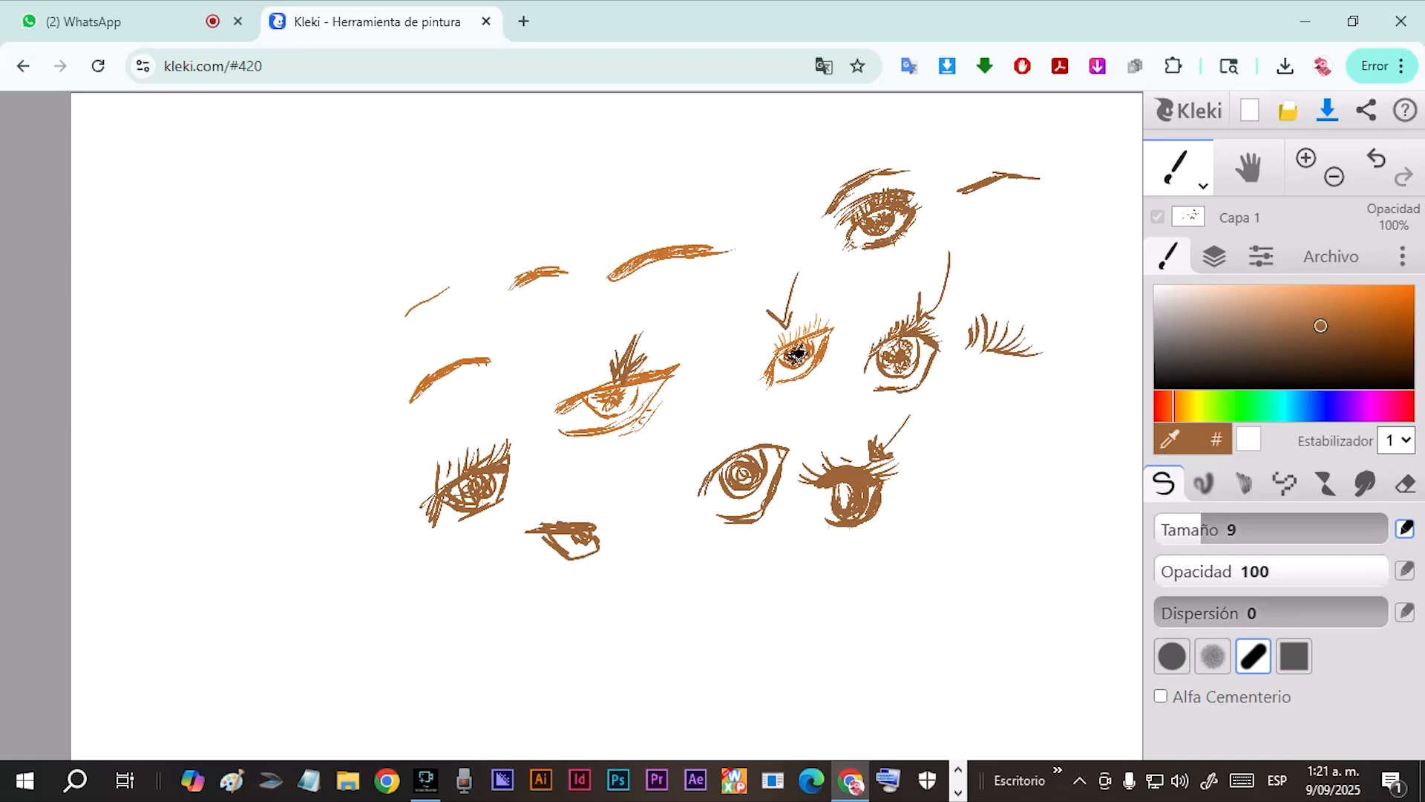
Draw an arrow to the detailed eye with the handwritten word "YO", and add small pointer strokes near the eyes below.
left_click_drag(980, 106, 944, 190)
mouse_move(936, 159)
left_mouse_down()
mouse_move(940, 206)
mouse_move(971, 193)
left_mouse_up()
mouse_move(949, 175)
left_mouse_down()
mouse_move(942, 205)
mouse_move(951, 194)
left_mouse_up()
left_click_drag(1011, 130, 1025, 153)
mouse_move(1032, 127)
left_mouse_down()
mouse_move(1024, 175)
mouse_move(1039, 143)
left_mouse_up()
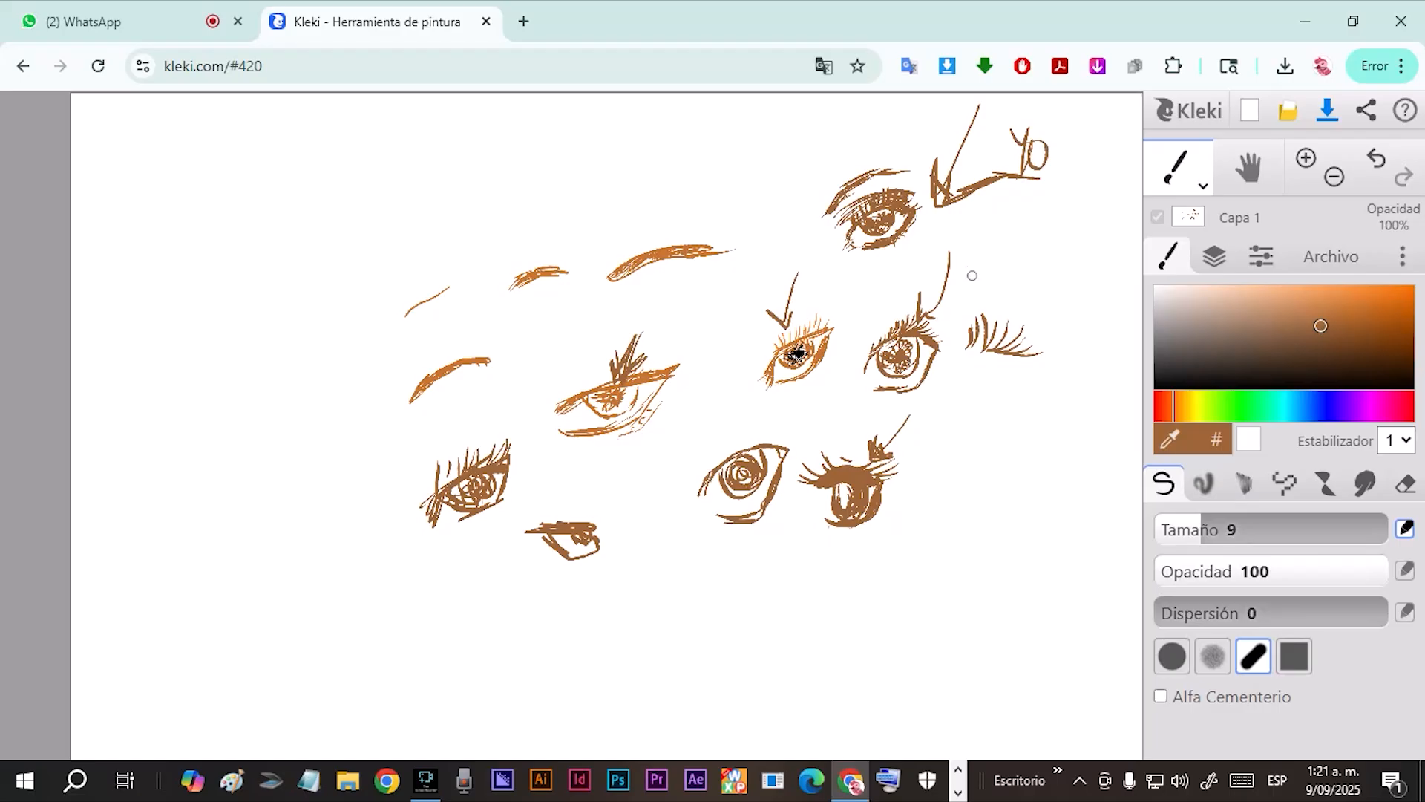
left_click_drag(984, 296, 946, 331)
mouse_move(700, 319)
left_mouse_down()
mouse_move(752, 343)
mouse_move(683, 326)
mouse_move(663, 348)
left_mouse_up()
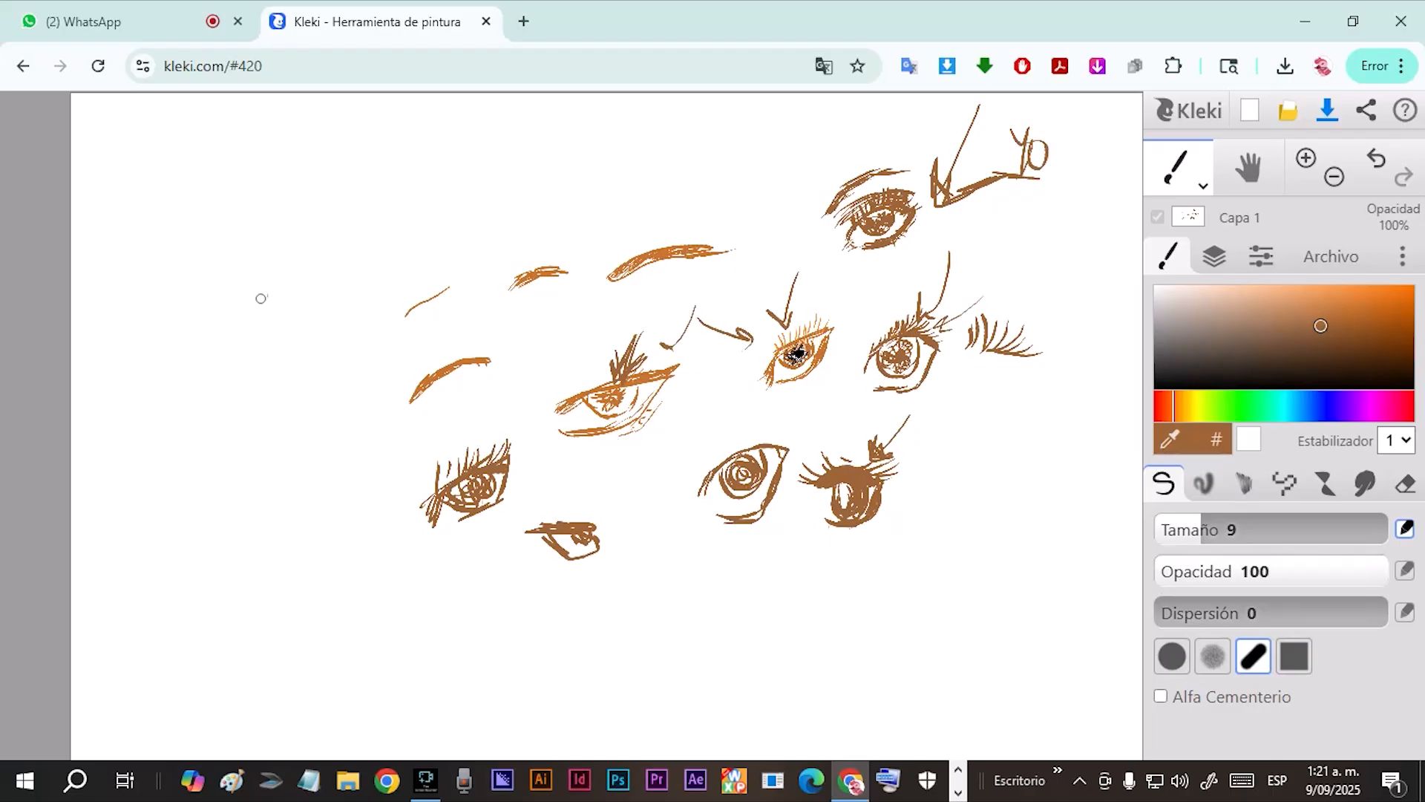
Sketch a slanted eye with lashes and an arched brow at the drawing's far left, plus four simple eyes along its upper part.
mouse_move(261, 377)
left_mouse_down()
mouse_move(270, 335)
mouse_move(320, 305)
mouse_move(307, 363)
mouse_move(268, 391)
left_mouse_up()
mouse_move(265, 343)
left_mouse_down()
mouse_move(293, 313)
mouse_move(299, 334)
mouse_move(273, 341)
mouse_move(308, 329)
mouse_move(265, 352)
mouse_move(262, 391)
mouse_move(272, 329)
mouse_move(324, 297)
mouse_move(317, 341)
mouse_move(273, 390)
mouse_move(327, 341)
left_mouse_up()
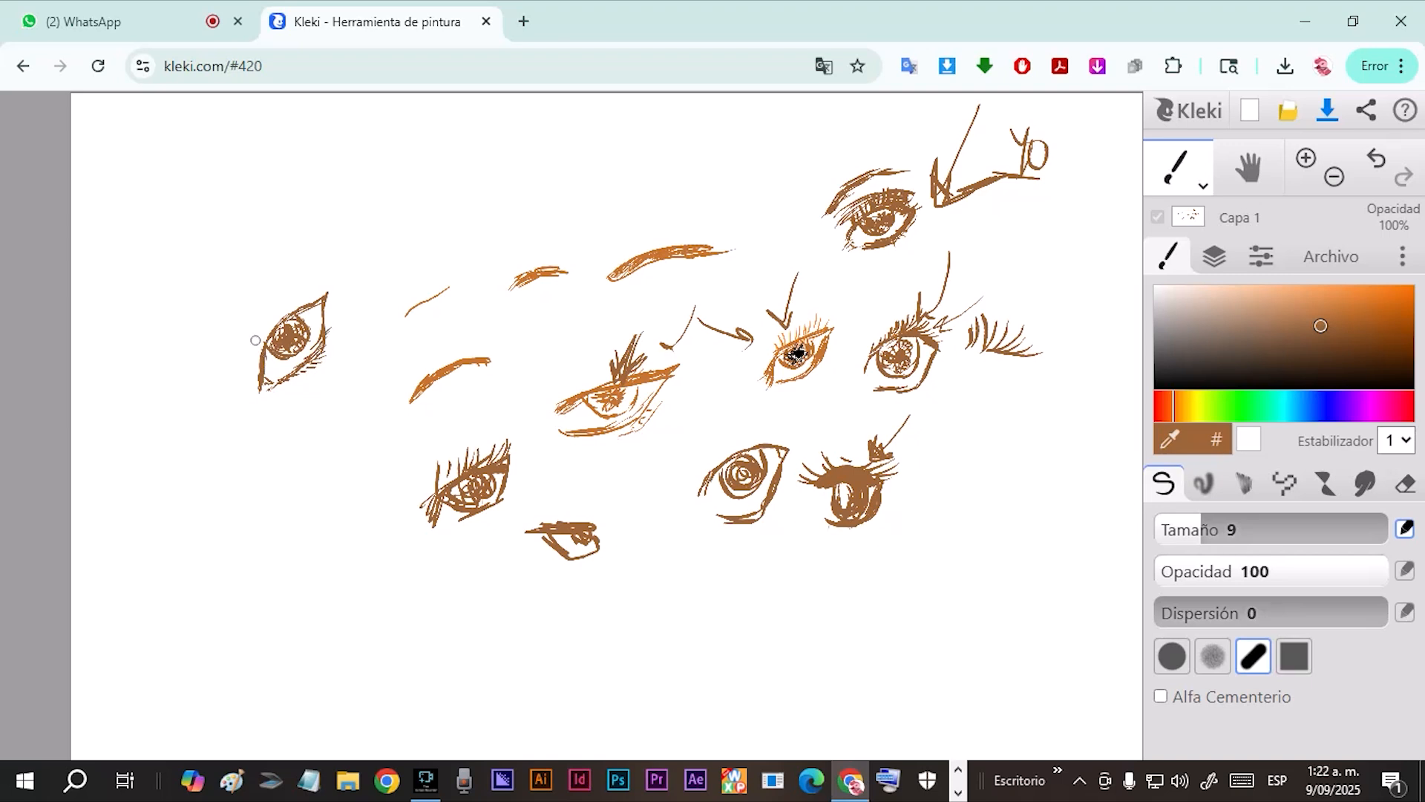
left_click_drag(265, 329, 315, 300)
left_click_drag(258, 339, 269, 326)
mouse_move(255, 372)
left_mouse_down()
mouse_move(260, 337)
mouse_move(292, 299)
mouse_move(233, 344)
mouse_move(237, 308)
mouse_move(241, 334)
mouse_move(251, 296)
mouse_move(300, 266)
left_mouse_up()
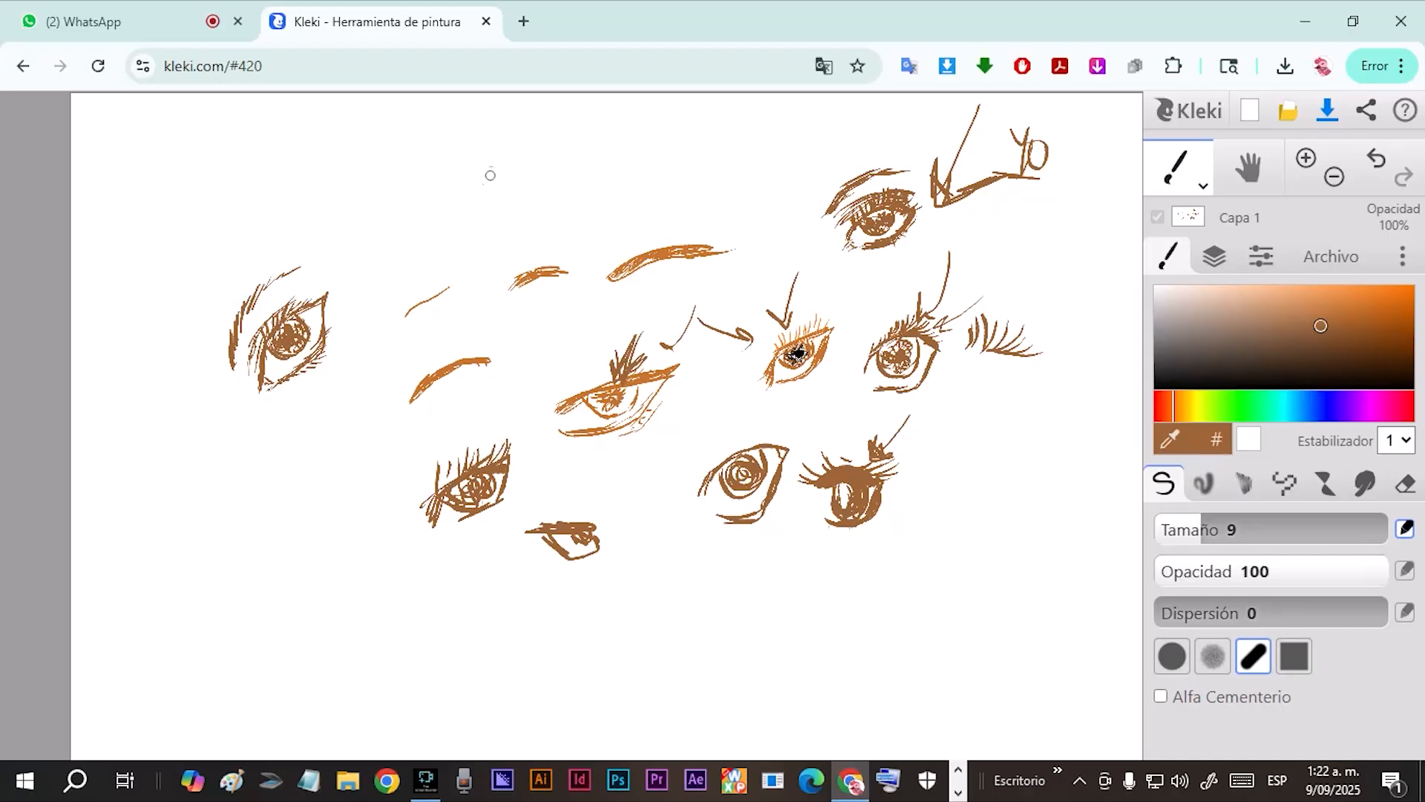
mouse_move(487, 185)
left_mouse_down()
mouse_move(547, 188)
mouse_move(505, 210)
mouse_move(540, 202)
mouse_move(508, 200)
mouse_move(536, 186)
mouse_move(532, 172)
mouse_move(502, 193)
mouse_move(528, 191)
mouse_move(523, 170)
mouse_move(611, 194)
mouse_move(581, 198)
mouse_move(605, 206)
mouse_move(593, 189)
mouse_move(681, 173)
mouse_move(670, 193)
mouse_move(701, 186)
mouse_move(680, 178)
mouse_move(665, 178)
mouse_move(749, 208)
mouse_move(712, 224)
mouse_move(745, 213)
mouse_move(721, 233)
left_mouse_up()
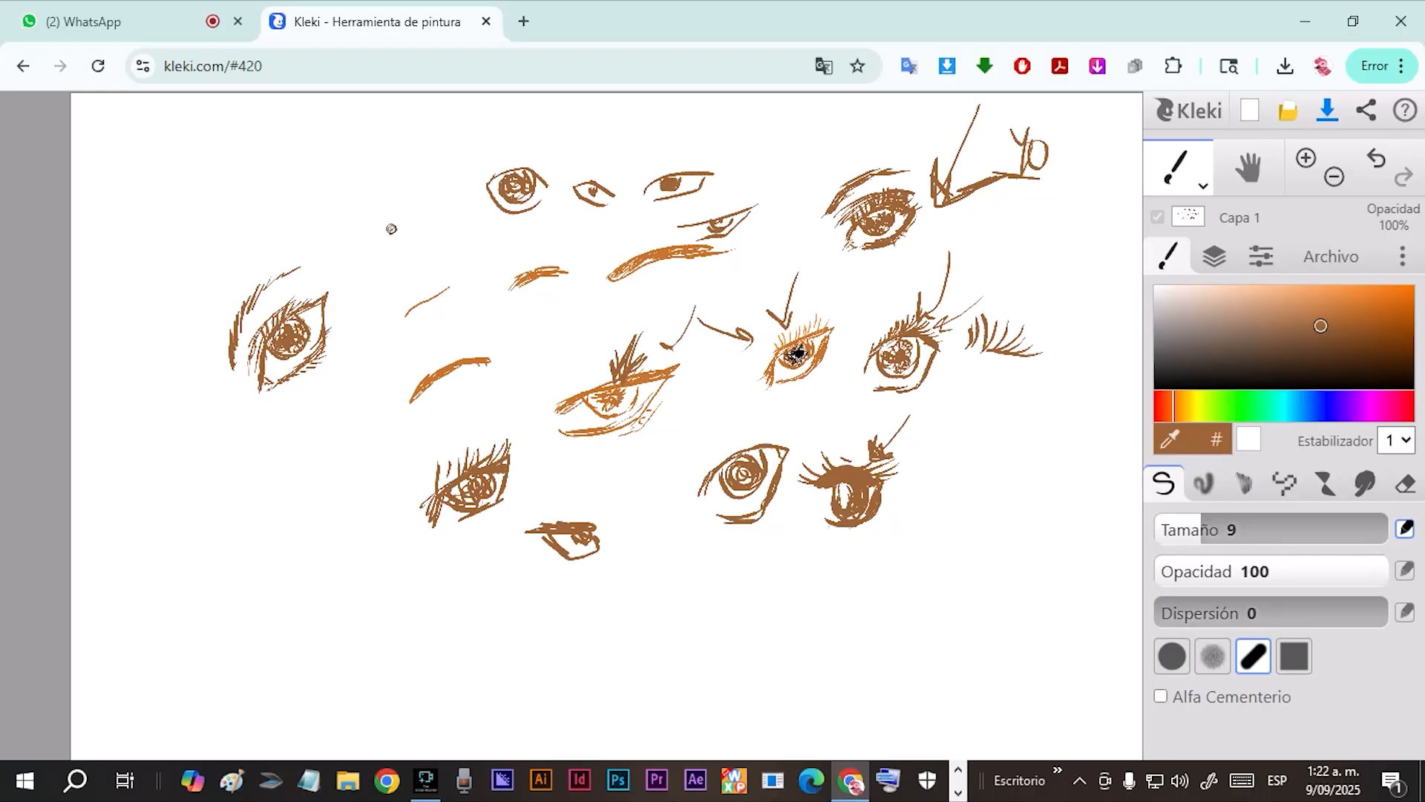
Sketch six brown nose variations below the left-hand eyes, from a simple check-shaped mark to a shaded nose.
left_click_drag(309, 445, 327, 430)
mouse_move(315, 479)
left_mouse_down()
mouse_move(347, 502)
mouse_move(331, 526)
left_mouse_up()
mouse_move(257, 495)
left_mouse_down()
mouse_move(243, 547)
mouse_move(266, 584)
mouse_move(288, 572)
left_mouse_up()
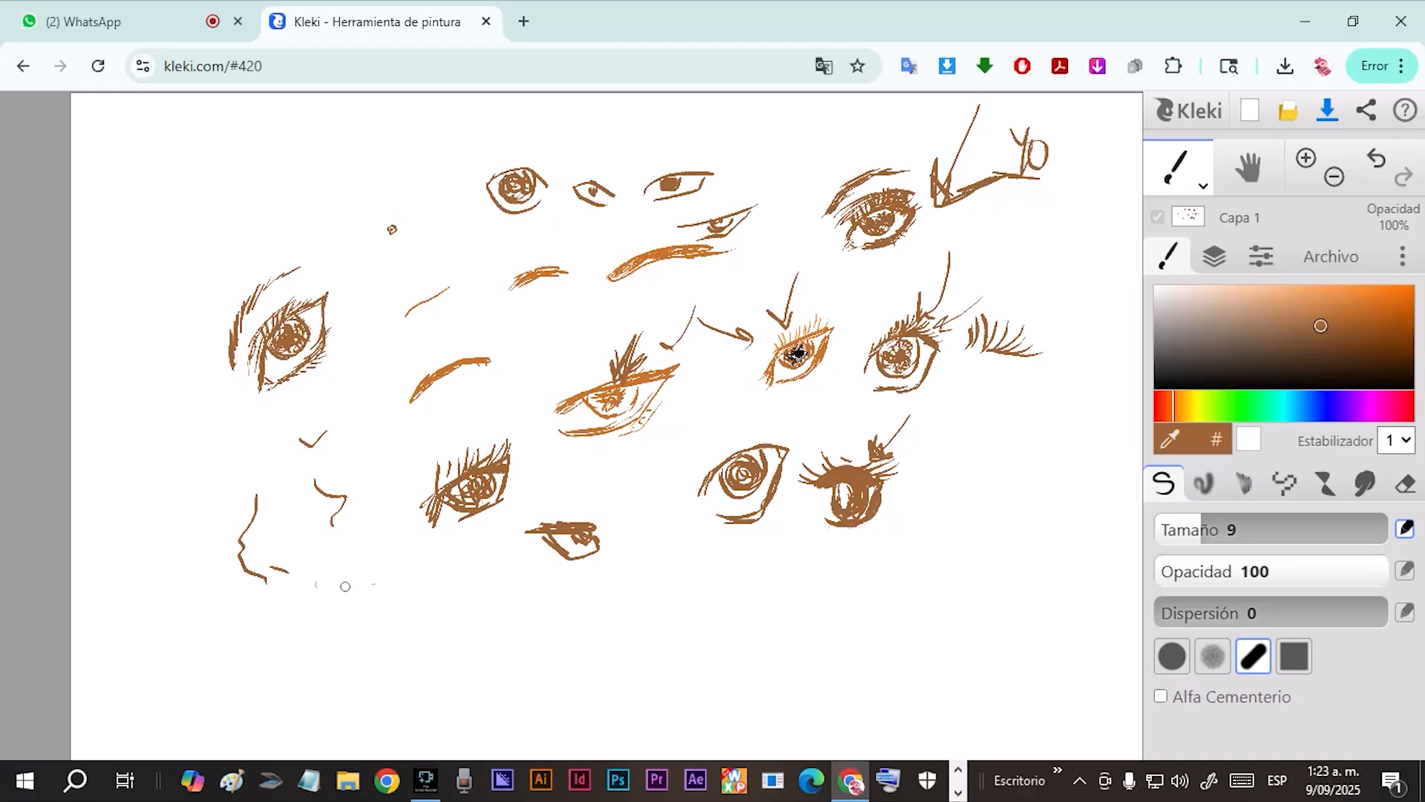
mouse_move(360, 544)
left_mouse_down()
mouse_move(345, 575)
mouse_move(363, 612)
mouse_move(351, 601)
mouse_move(362, 611)
mouse_move(374, 595)
mouse_move(341, 571)
mouse_move(362, 528)
mouse_move(345, 574)
left_mouse_up()
left_click_drag(370, 527, 365, 576)
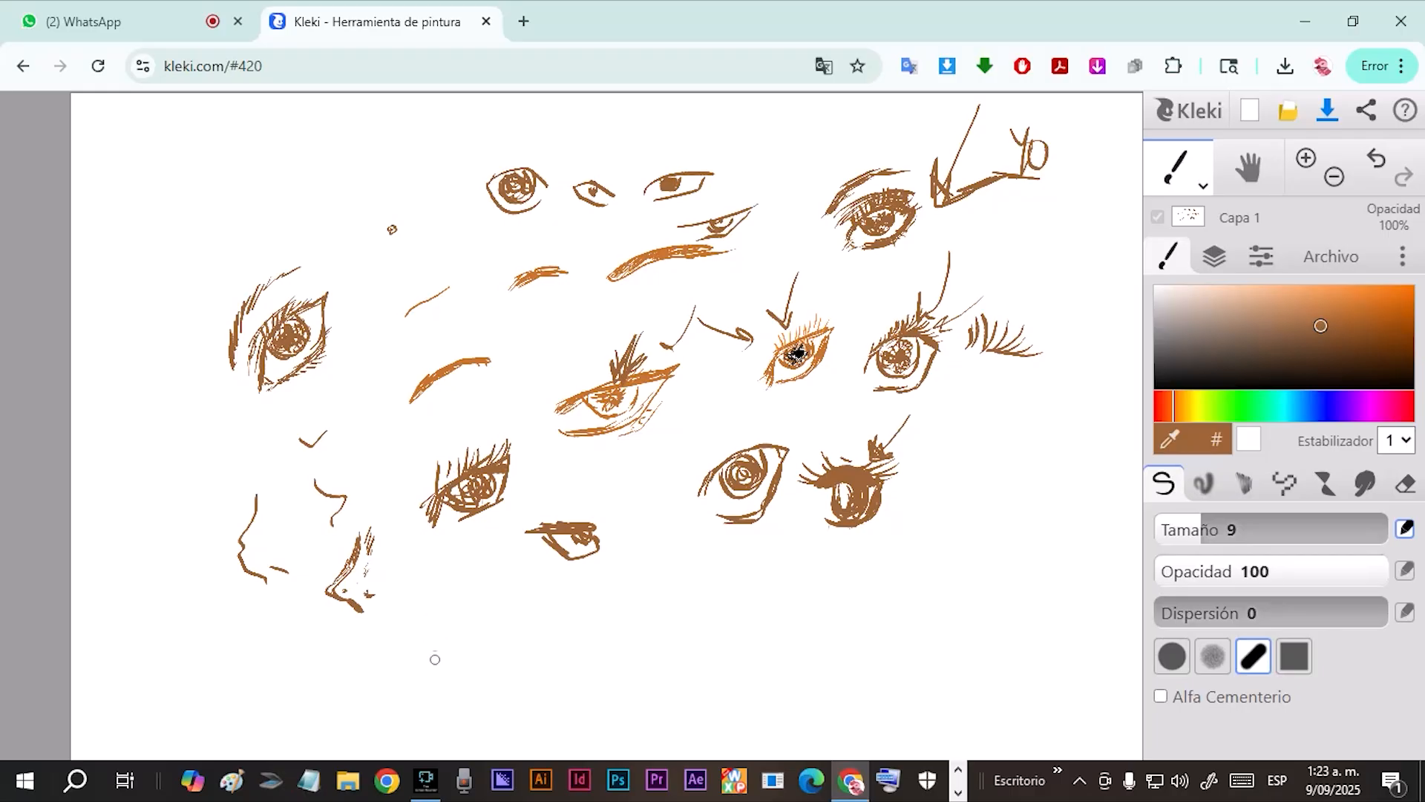
left_click_drag(419, 598, 422, 662)
left_click_drag(421, 600, 420, 587)
mouse_move(507, 603)
left_mouse_down()
mouse_move(559, 640)
mouse_move(536, 666)
mouse_move(520, 662)
mouse_move(534, 649)
left_mouse_up()
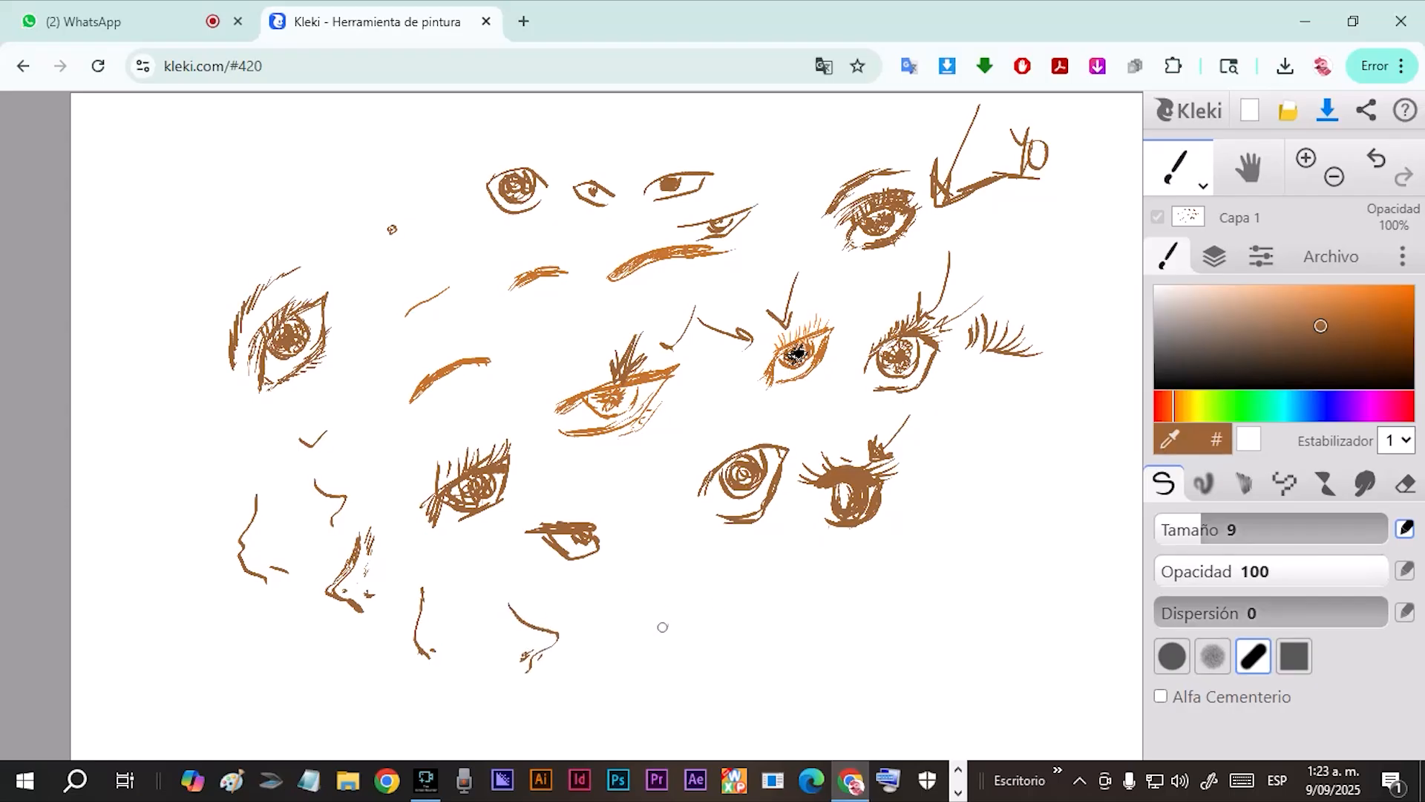
Sketch mouth variations along the lower part of the drawing, including shaded lips, outlined lips and small simple curves.
left_click_drag(654, 631, 735, 610)
left_click_drag(838, 591, 917, 562)
left_click_drag(780, 646, 811, 640)
mouse_move(663, 622)
left_mouse_down()
mouse_move(679, 639)
mouse_move(726, 620)
mouse_move(701, 638)
mouse_move(716, 616)
mouse_move(647, 632)
mouse_move(803, 576)
mouse_move(761, 607)
mouse_move(804, 588)
mouse_move(765, 601)
mouse_move(791, 594)
mouse_move(758, 586)
mouse_move(772, 590)
left_mouse_up()
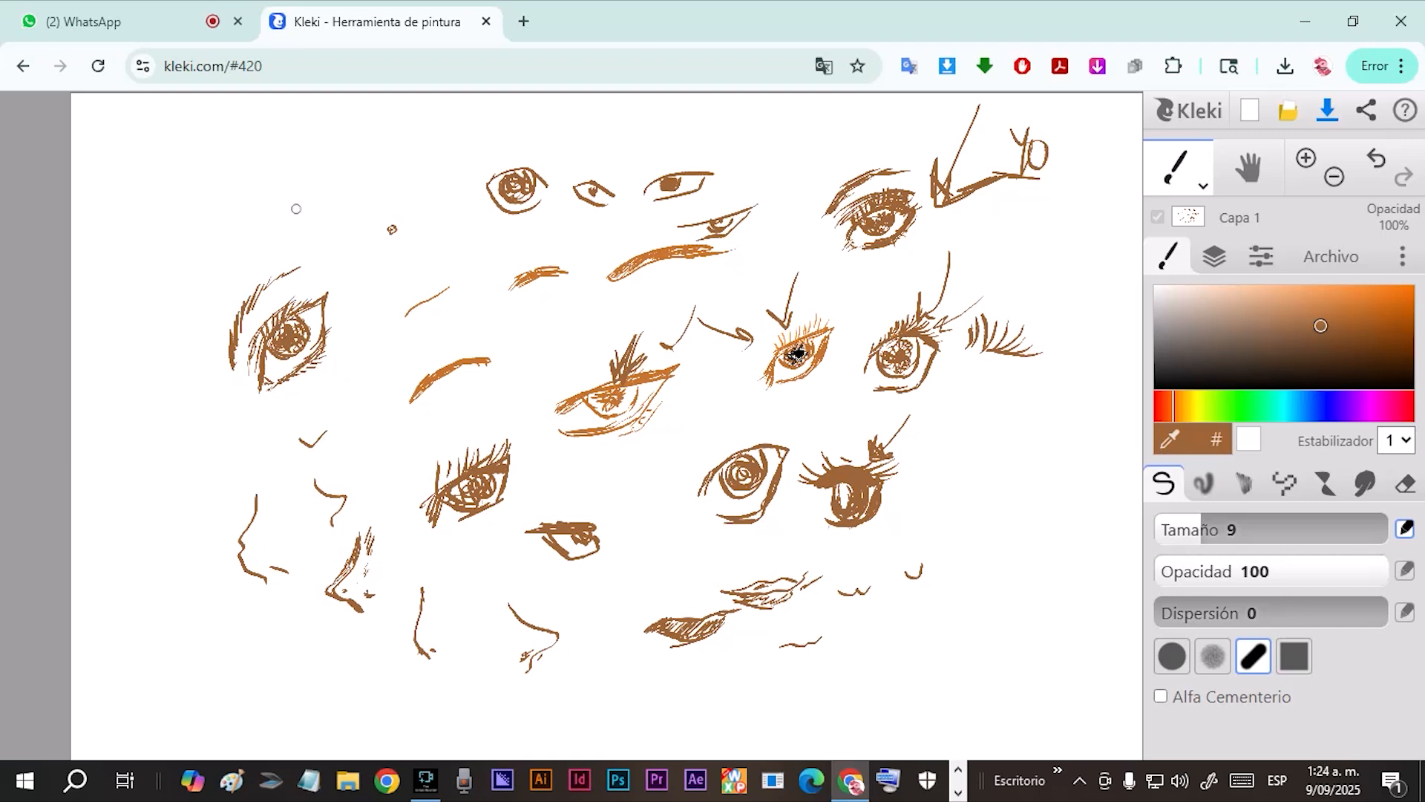
Sketch two mouth variations and a short curved line beside the simple eyes in the drawing's upper-left area.
mouse_move(271, 218)
left_mouse_down()
mouse_move(335, 211)
mouse_move(318, 227)
left_mouse_up()
mouse_move(378, 199)
left_mouse_down()
mouse_move(416, 178)
mouse_move(445, 189)
mouse_move(364, 208)
mouse_move(433, 183)
left_mouse_up()
left_click_drag(418, 260, 452, 250)
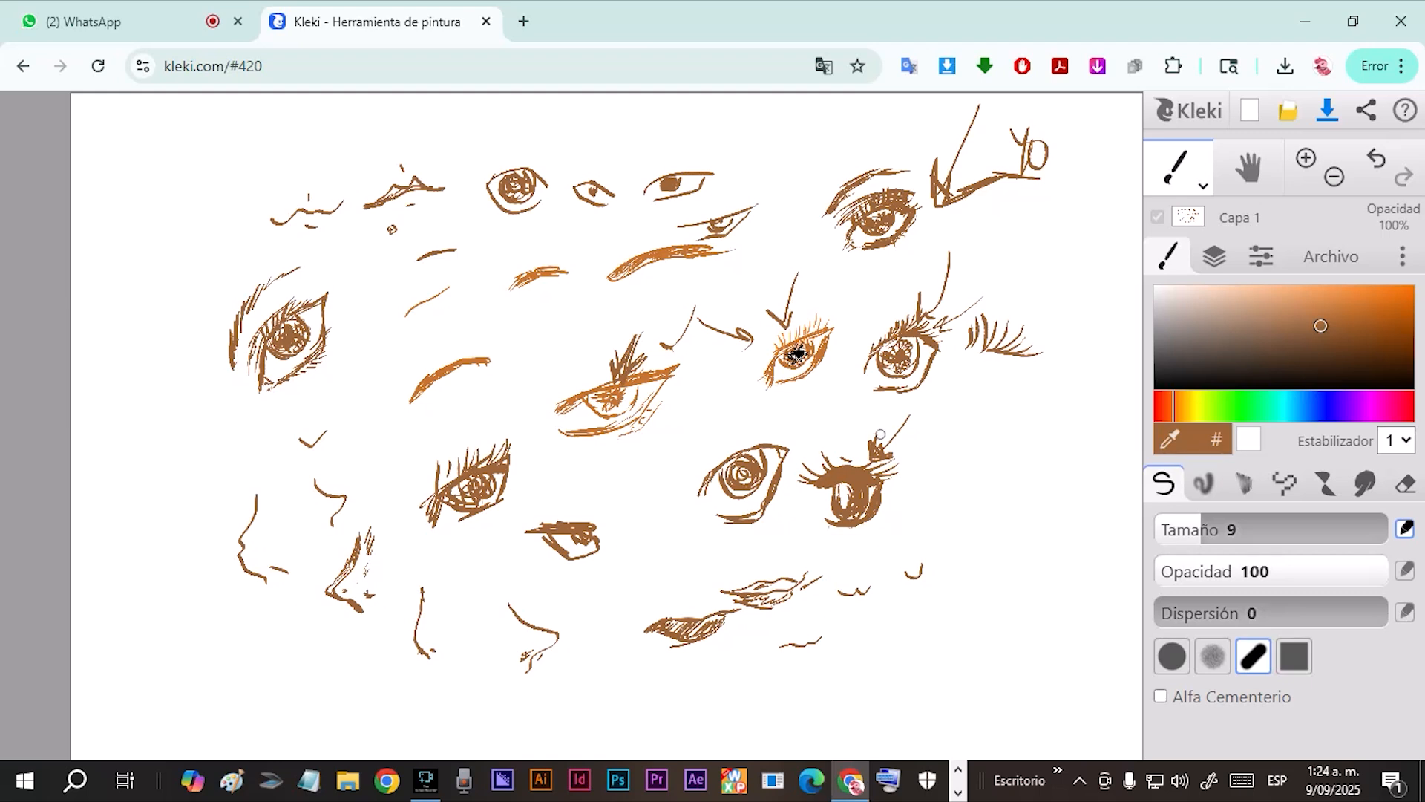
Sketch loose, angular hand-like outlines along the drawing's right edge, below the separate lashes.
mouse_move(1018, 392)
left_mouse_down()
mouse_move(971, 424)
mouse_move(964, 451)
mouse_move(1021, 418)
mouse_move(1056, 331)
mouse_move(1039, 375)
left_mouse_up()
mouse_move(1084, 328)
left_mouse_down()
mouse_move(1032, 410)
mouse_move(1028, 448)
mouse_move(998, 471)
left_mouse_up()
mouse_move(978, 492)
left_mouse_down()
mouse_move(1023, 474)
mouse_move(1023, 488)
mouse_move(1057, 434)
left_mouse_up()
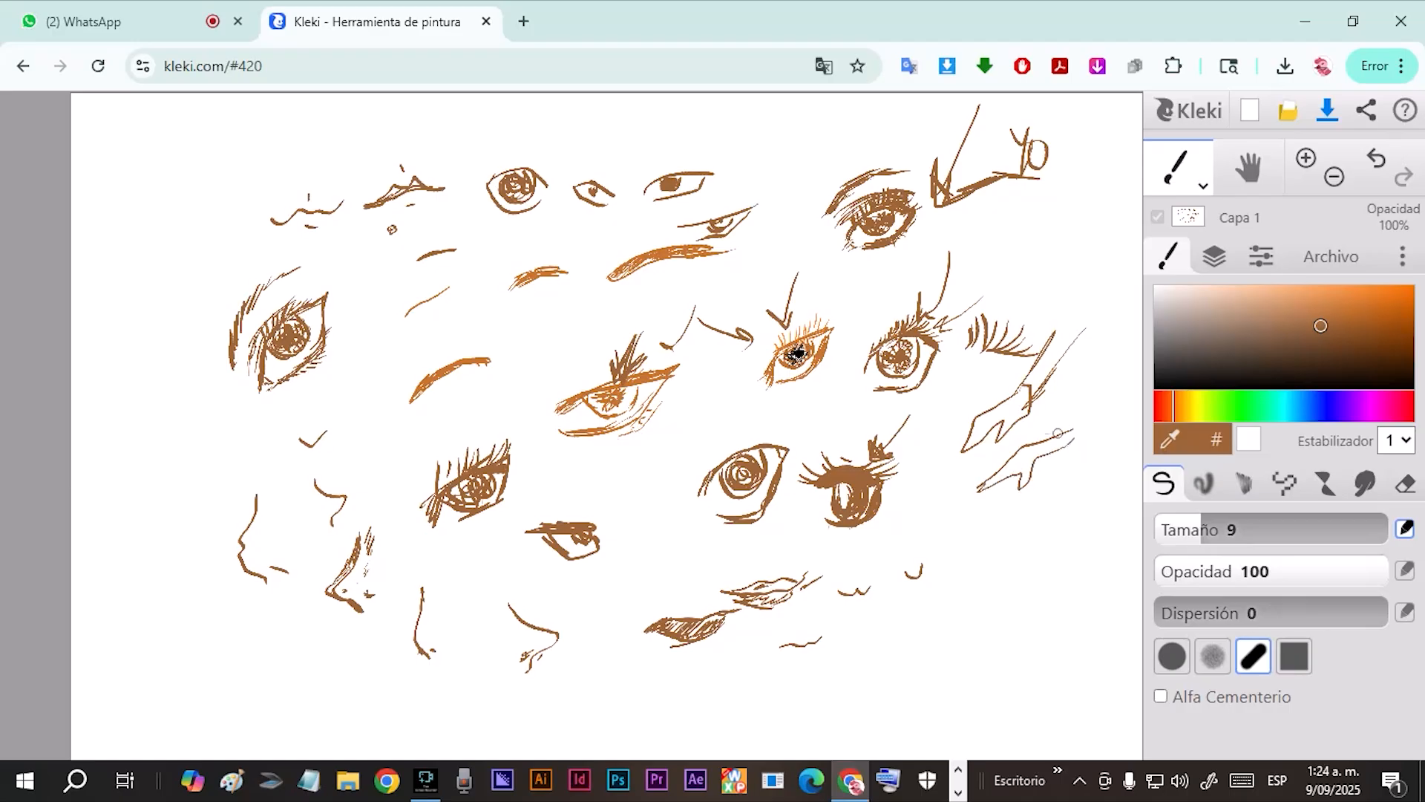
mouse_move(942, 462)
left_mouse_down()
mouse_move(896, 493)
mouse_move(943, 482)
mouse_move(920, 534)
left_mouse_up()
mouse_move(974, 480)
left_mouse_down()
mouse_move(914, 538)
mouse_move(947, 456)
mouse_move(972, 442)
left_mouse_up()
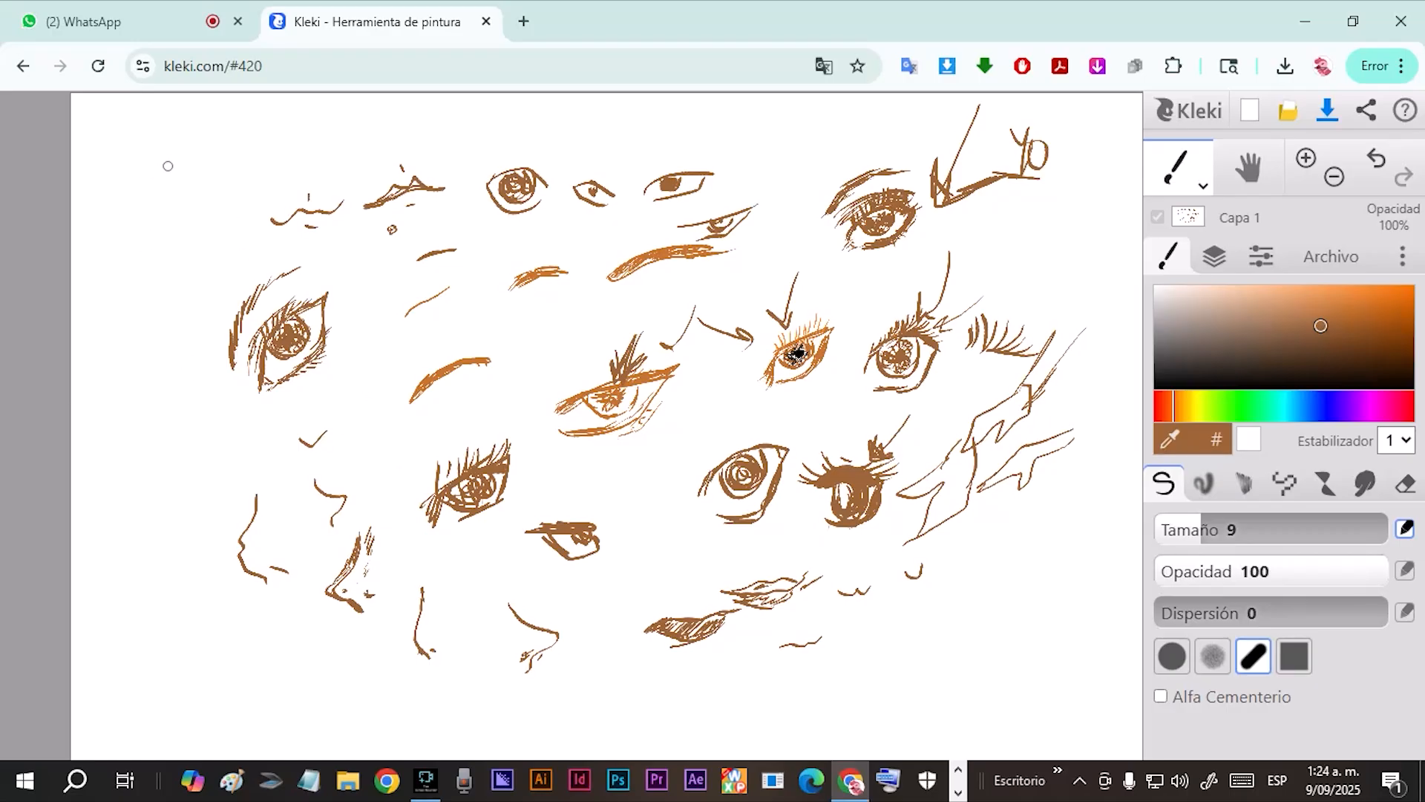
Sketch a brown hand in the upper-left corner, built from a palm circle and a segmented finger block, with an arrow below it.
mouse_move(177, 162)
left_mouse_down()
mouse_move(144, 167)
mouse_move(178, 162)
mouse_move(143, 242)
left_mouse_up()
mouse_move(110, 179)
left_mouse_down()
mouse_move(151, 127)
mouse_move(207, 173)
mouse_move(186, 140)
mouse_move(138, 147)
left_mouse_up()
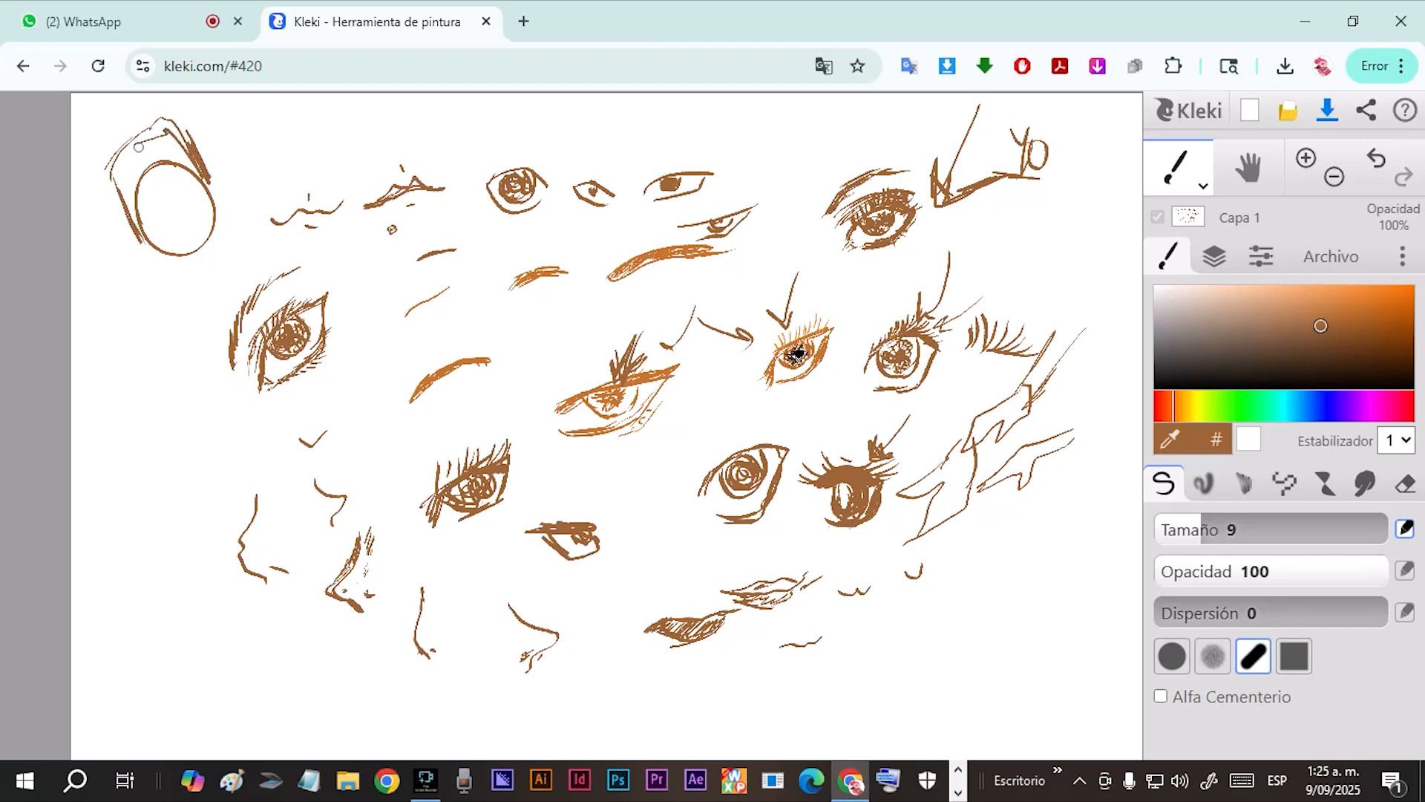
left_click_drag(212, 194, 196, 153)
mouse_move(121, 208)
left_mouse_down()
mouse_move(168, 245)
mouse_move(135, 236)
mouse_move(211, 230)
mouse_move(214, 202)
mouse_move(215, 297)
mouse_move(221, 234)
mouse_move(202, 267)
mouse_move(232, 202)
mouse_move(172, 179)
mouse_move(145, 210)
mouse_move(165, 192)
mouse_move(117, 195)
mouse_move(90, 149)
mouse_move(109, 116)
mouse_move(163, 106)
mouse_move(179, 132)
mouse_move(153, 115)
mouse_move(121, 153)
mouse_move(146, 191)
mouse_move(170, 183)
mouse_move(151, 119)
mouse_move(199, 158)
mouse_move(209, 140)
mouse_move(228, 187)
left_mouse_up()
mouse_move(177, 271)
left_mouse_down()
mouse_move(172, 336)
mouse_move(193, 329)
mouse_move(145, 342)
left_mouse_up()
left_click_drag(97, 300, 153, 343)
Sketch a second brown hand below the arrow, with a circular palm, folded fingers and wrist lines.
mouse_move(103, 398)
left_mouse_down()
mouse_move(72, 332)
mouse_move(87, 297)
left_mouse_up()
left_click_drag(178, 361, 121, 314)
mouse_move(171, 360)
left_mouse_down()
mouse_move(205, 419)
mouse_move(173, 436)
mouse_move(205, 451)
mouse_move(120, 411)
left_mouse_up()
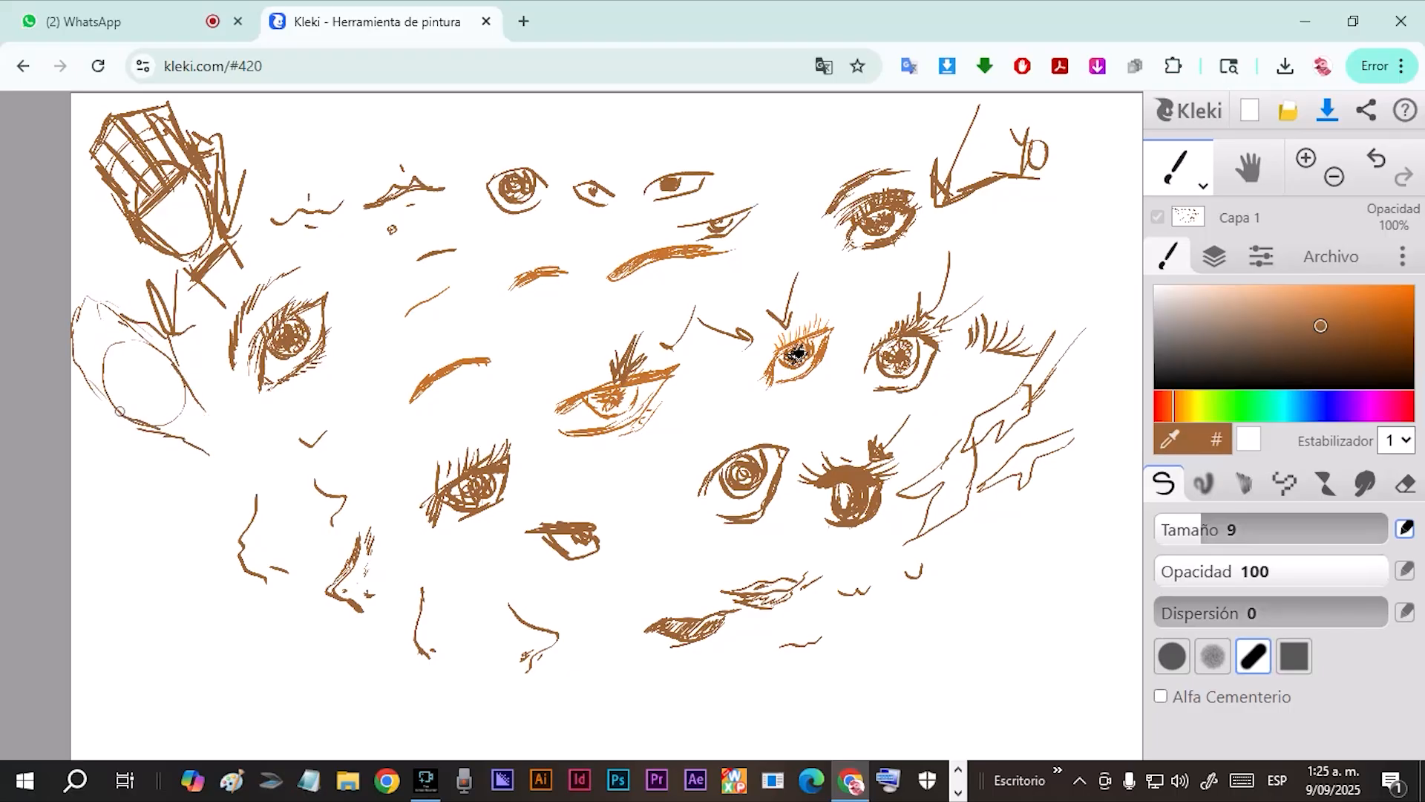
mouse_move(142, 358)
left_mouse_down()
mouse_move(134, 394)
mouse_move(146, 352)
mouse_move(103, 302)
mouse_move(134, 329)
mouse_move(130, 315)
mouse_move(149, 324)
mouse_move(228, 429)
left_mouse_up()
left_click_drag(91, 393, 210, 458)
left_click_drag(190, 392, 241, 422)
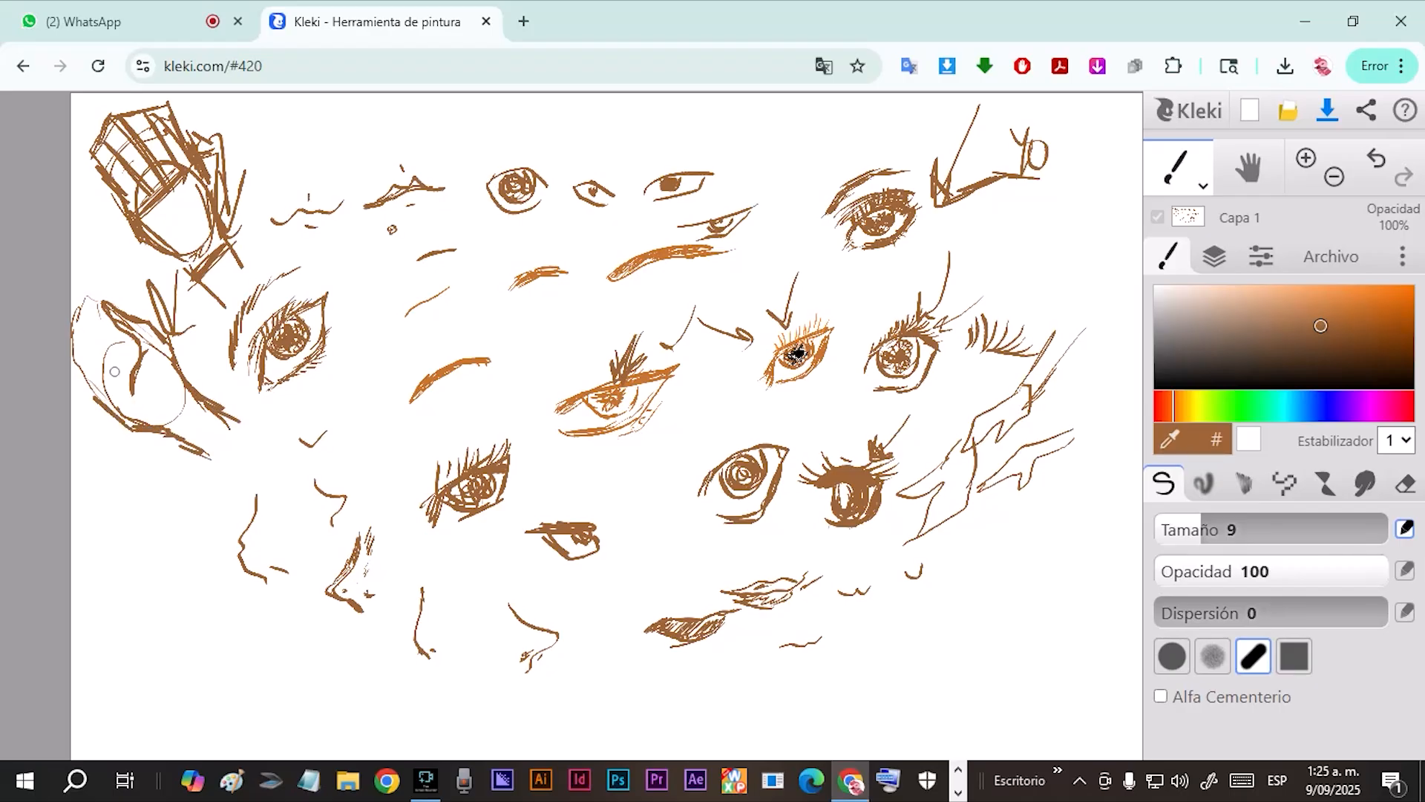
mouse_move(109, 369)
left_mouse_down()
mouse_move(101, 403)
mouse_move(66, 360)
mouse_move(77, 372)
mouse_move(66, 317)
mouse_move(98, 367)
left_mouse_up()
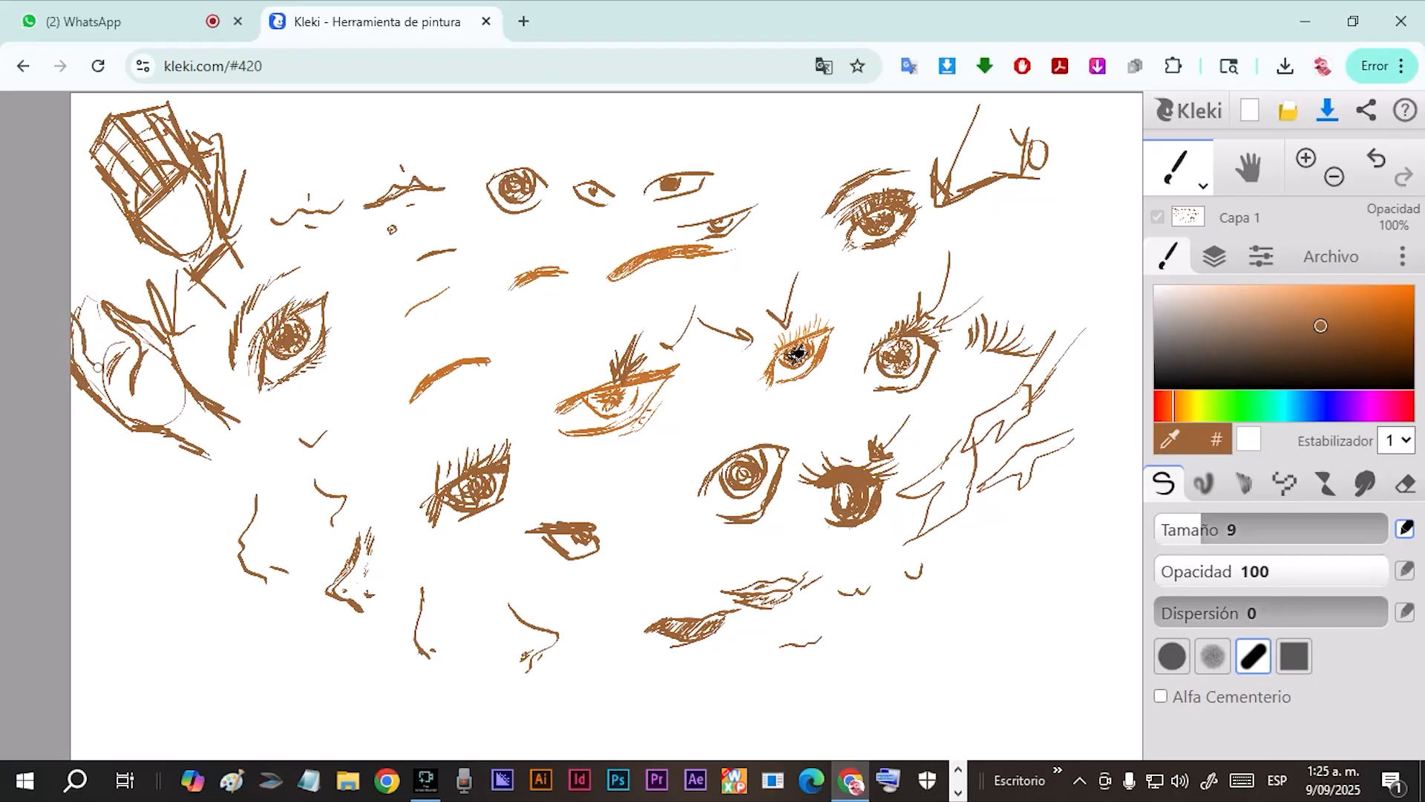
mouse_move(75, 317)
left_mouse_down()
mouse_move(76, 294)
mouse_move(97, 351)
left_mouse_up()
mouse_move(106, 343)
left_mouse_down()
mouse_move(89, 294)
mouse_move(133, 392)
mouse_move(132, 363)
mouse_move(119, 396)
left_mouse_up()
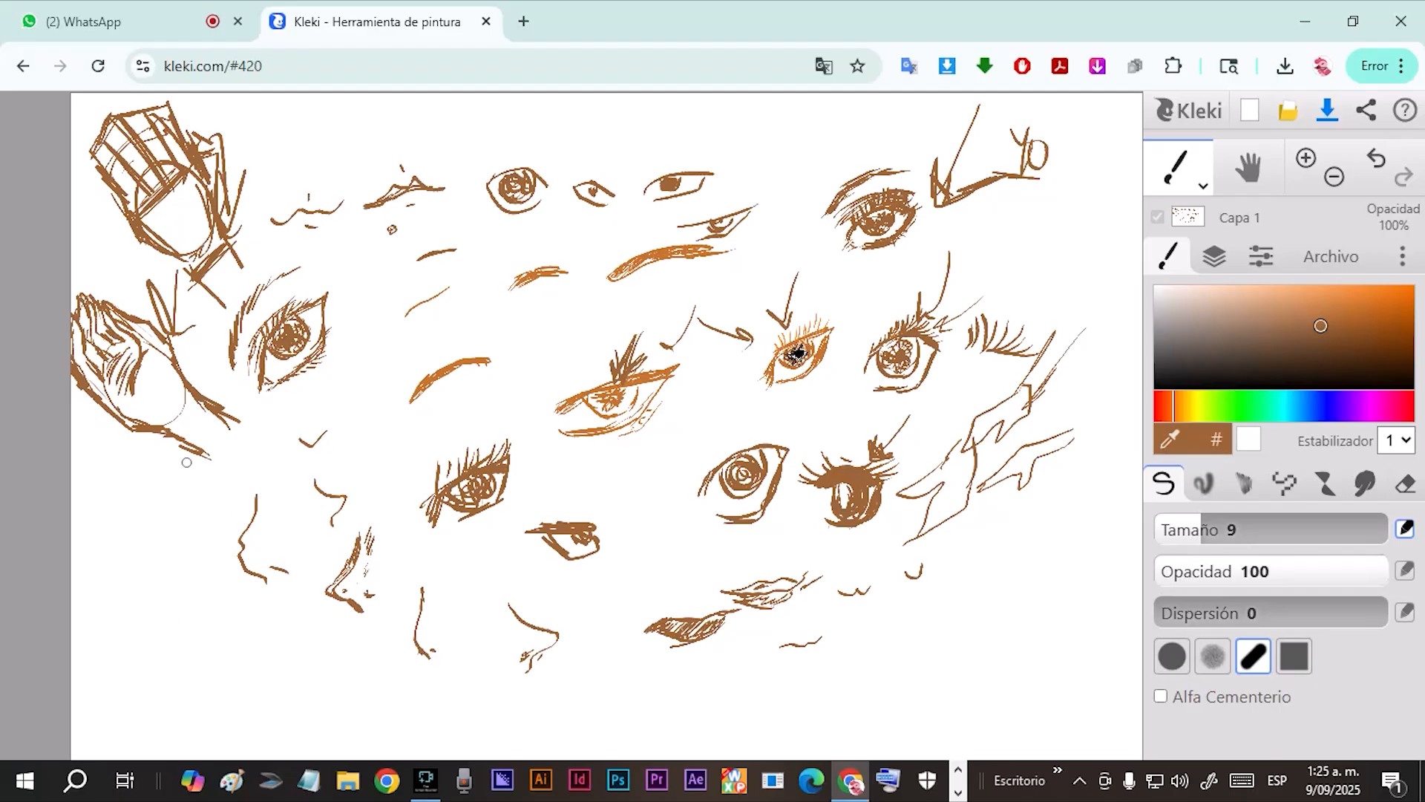
Sketch a brown open hand at the drawing's lower left, with an angled thumb, spread fingers and curved joint lines.
mouse_move(178, 462)
left_mouse_down()
mouse_move(152, 507)
mouse_move(215, 553)
left_mouse_up()
left_click_drag(228, 467, 219, 543)
mouse_move(159, 494)
left_mouse_down()
mouse_move(138, 531)
mouse_move(200, 604)
left_mouse_up()
left_click_drag(140, 555, 182, 588)
left_click_drag(216, 535, 215, 563)
mouse_move(227, 508)
left_mouse_down()
mouse_move(228, 553)
mouse_move(245, 553)
left_mouse_up()
left_click_drag(226, 497, 243, 555)
left_click_drag(228, 473, 242, 543)
left_click_drag(174, 586, 238, 568)
left_click_drag(178, 462, 129, 499)
left_click_drag(130, 499, 132, 578)
left_click_drag(157, 524, 136, 610)
left_click_drag(147, 548, 135, 599)
left_click_drag(243, 553, 259, 630)
mouse_move(140, 603)
left_mouse_down()
mouse_move(167, 628)
mouse_move(222, 647)
left_mouse_up()
left_click_drag(225, 642, 254, 610)
mouse_move(122, 503)
left_mouse_down()
mouse_move(95, 536)
mouse_move(130, 532)
mouse_move(163, 626)
left_mouse_up()
left_click_drag(171, 530, 156, 619)
left_click_drag(152, 499, 159, 653)
left_click_drag(164, 563, 162, 594)
mouse_move(167, 538)
left_mouse_down()
mouse_move(164, 659)
mouse_move(202, 660)
mouse_move(186, 624)
left_mouse_up()
mouse_move(201, 556)
left_mouse_down()
mouse_move(212, 670)
mouse_move(248, 657)
left_mouse_up()
left_click_drag(223, 530, 271, 608)
left_click_drag(250, 557, 272, 600)
mouse_move(150, 496)
left_mouse_down()
mouse_move(83, 569)
mouse_move(120, 547)
mouse_move(160, 487)
left_mouse_up()
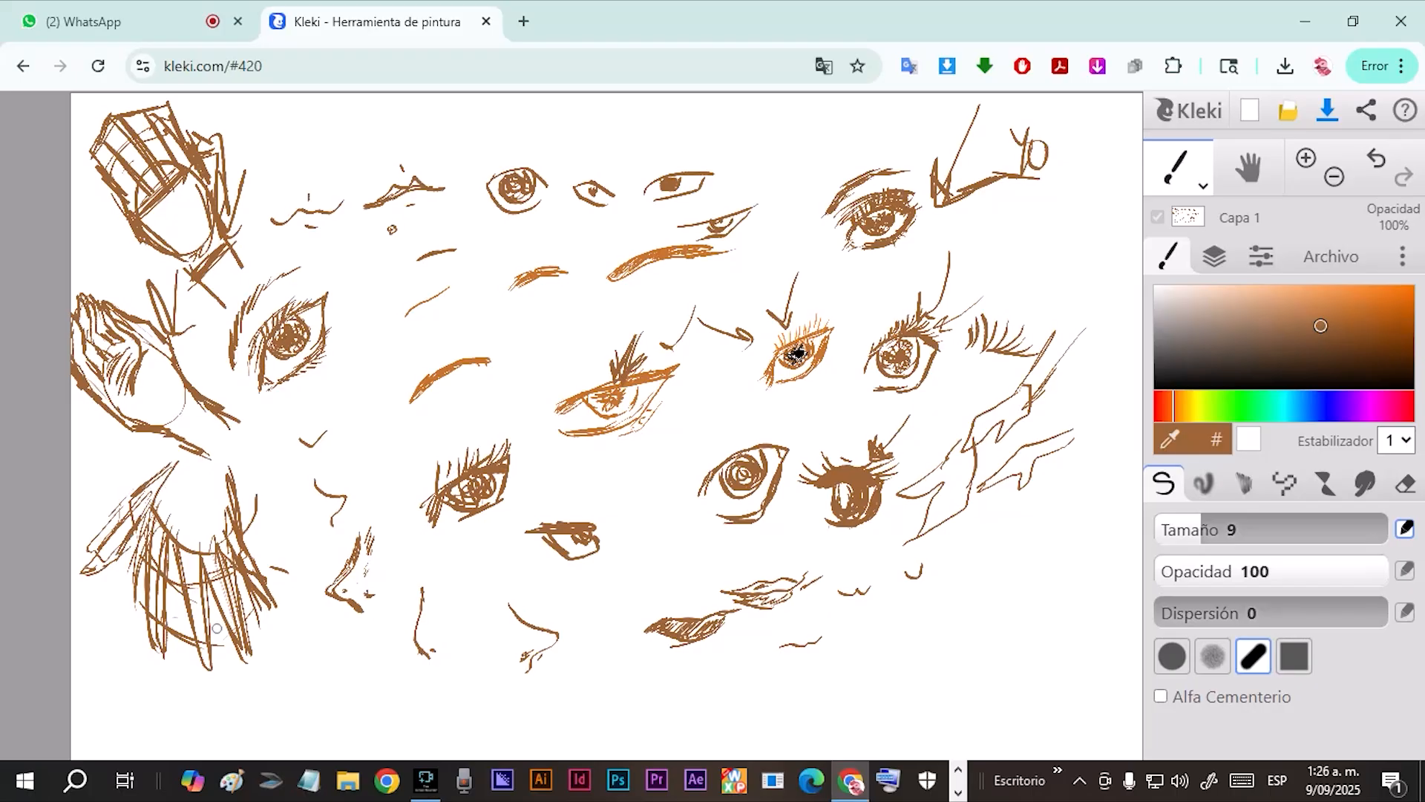
Switch the brush color to green and trace the thumb, fingers and wrist over the lower-left brown hand.
left_click(1243, 406)
mouse_move(176, 463)
left_mouse_down()
mouse_move(94, 556)
mouse_move(140, 556)
mouse_move(159, 638)
left_mouse_up()
left_click_drag(165, 524, 158, 642)
left_click_drag(169, 542, 202, 657)
left_click_drag(218, 576, 242, 653)
mouse_move(215, 536)
left_mouse_down()
mouse_move(256, 591)
mouse_move(213, 458)
left_mouse_up()
mouse_move(140, 504)
left_mouse_down()
mouse_move(107, 570)
mouse_move(174, 465)
mouse_move(115, 575)
mouse_move(134, 567)
mouse_move(160, 495)
left_mouse_up()
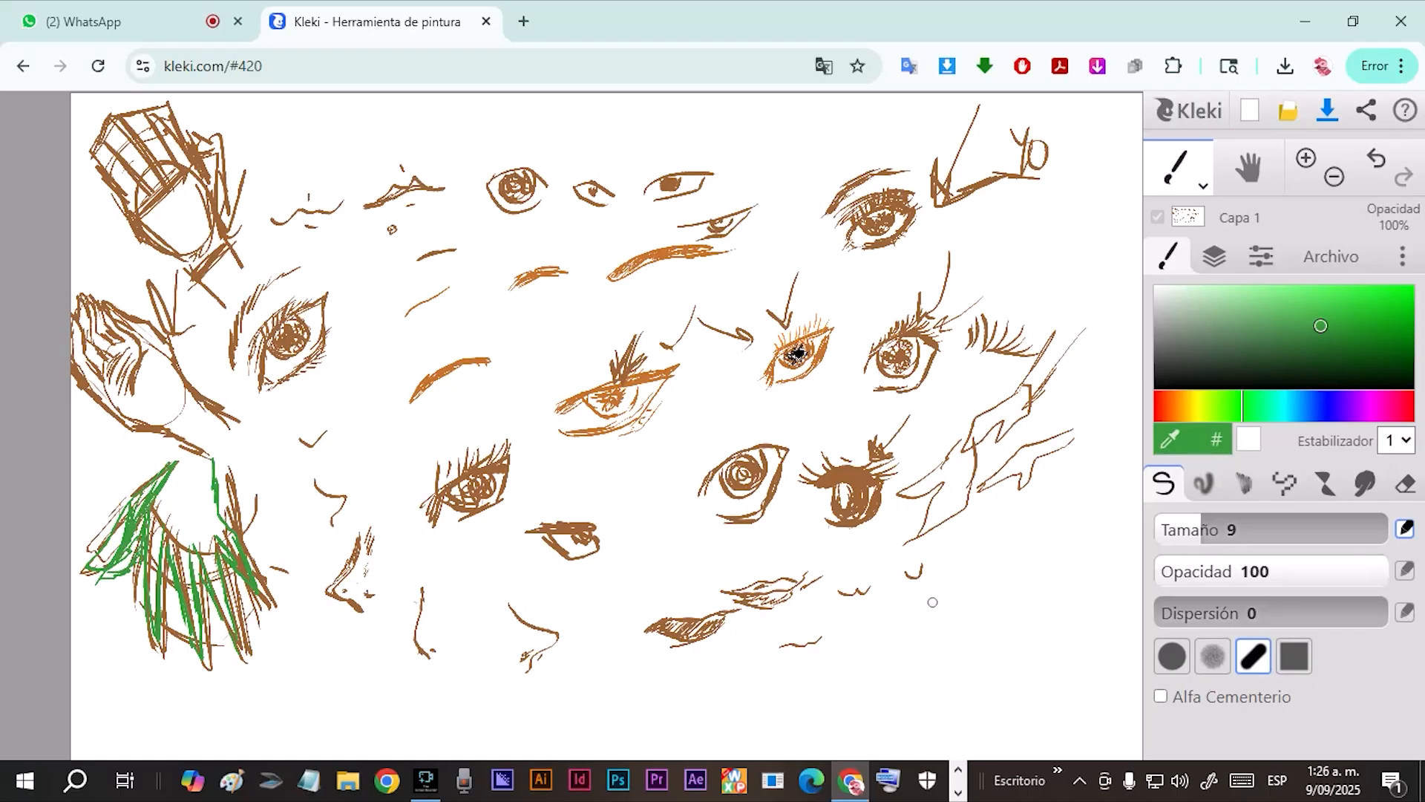
Paint over the lower-left hand with white at brush size 38.
left_click_drag(1214, 316, 1131, 269)
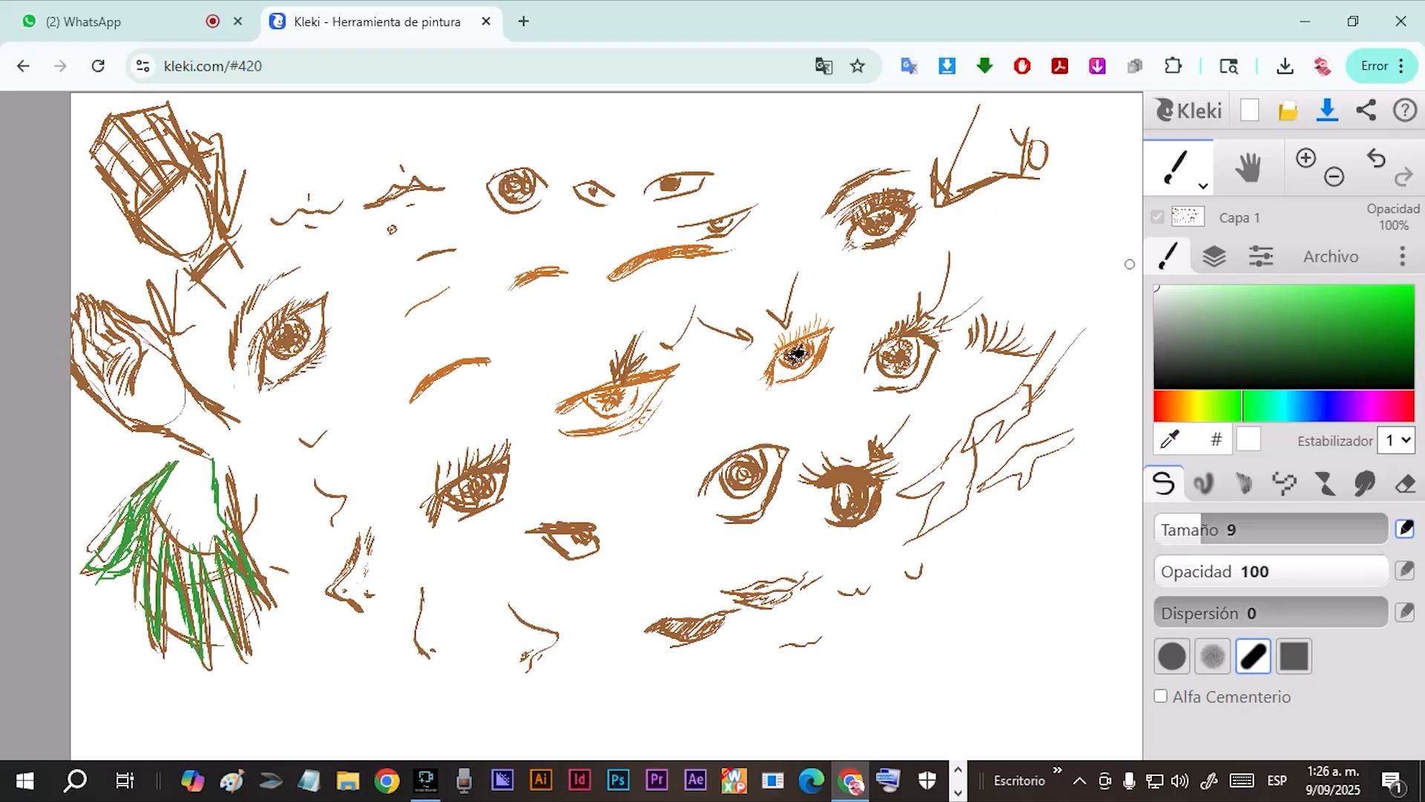
left_click_drag(131, 491, 140, 489)
left_click_drag(1222, 529, 1255, 529)
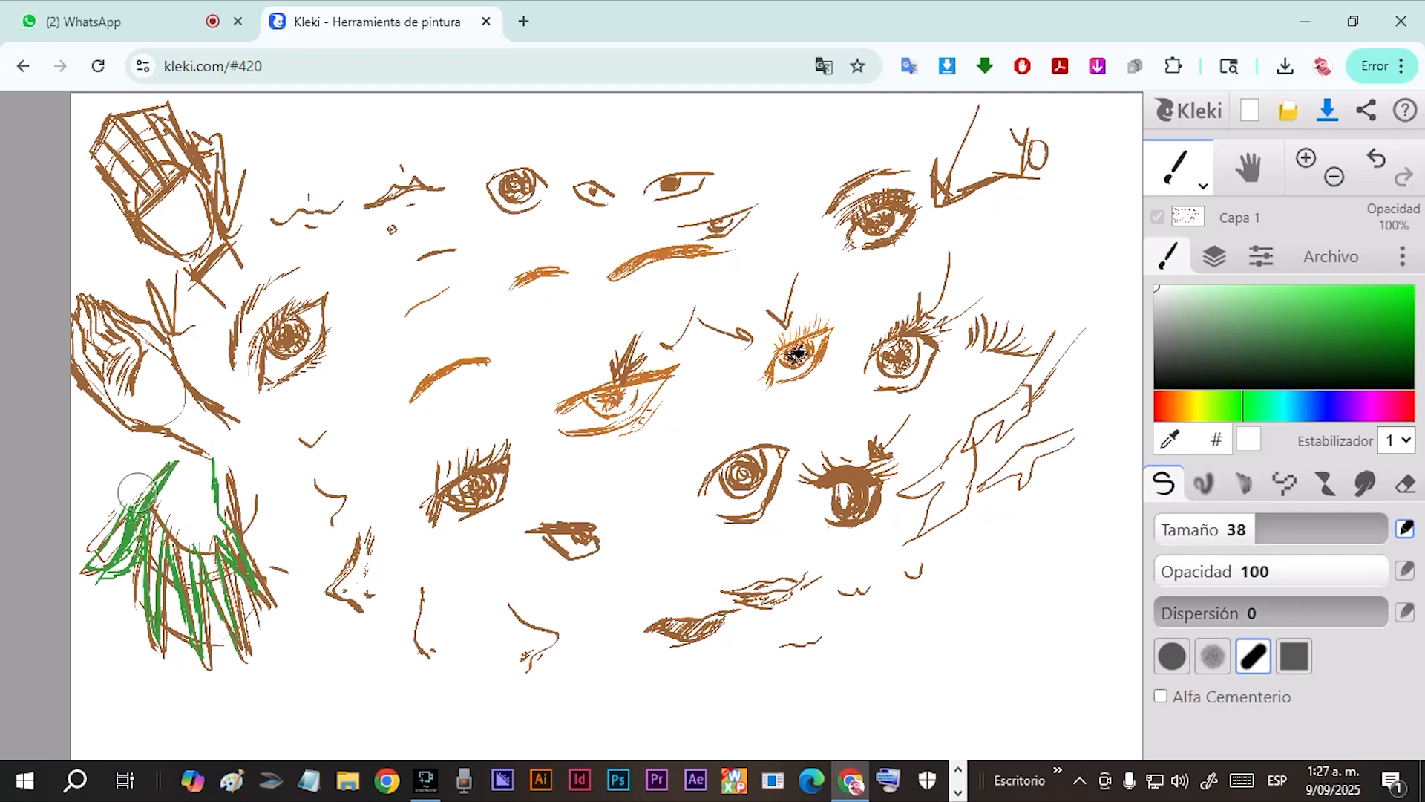
mouse_move(160, 464)
left_mouse_down()
mouse_move(98, 550)
mouse_move(115, 508)
left_mouse_up()
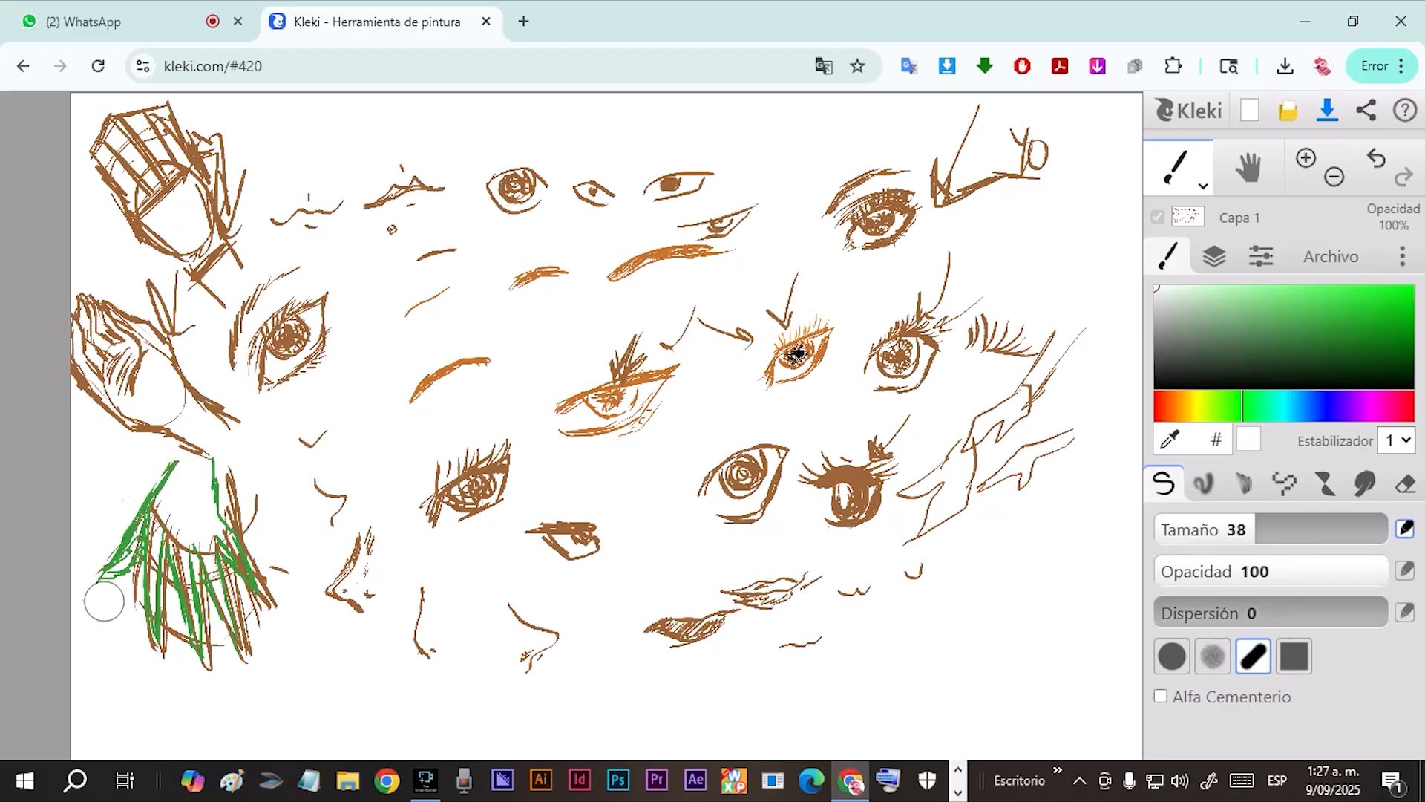
mouse_move(178, 486)
left_mouse_down()
mouse_move(162, 529)
mouse_move(174, 520)
left_mouse_up()
left_click_drag(238, 477, 253, 532)
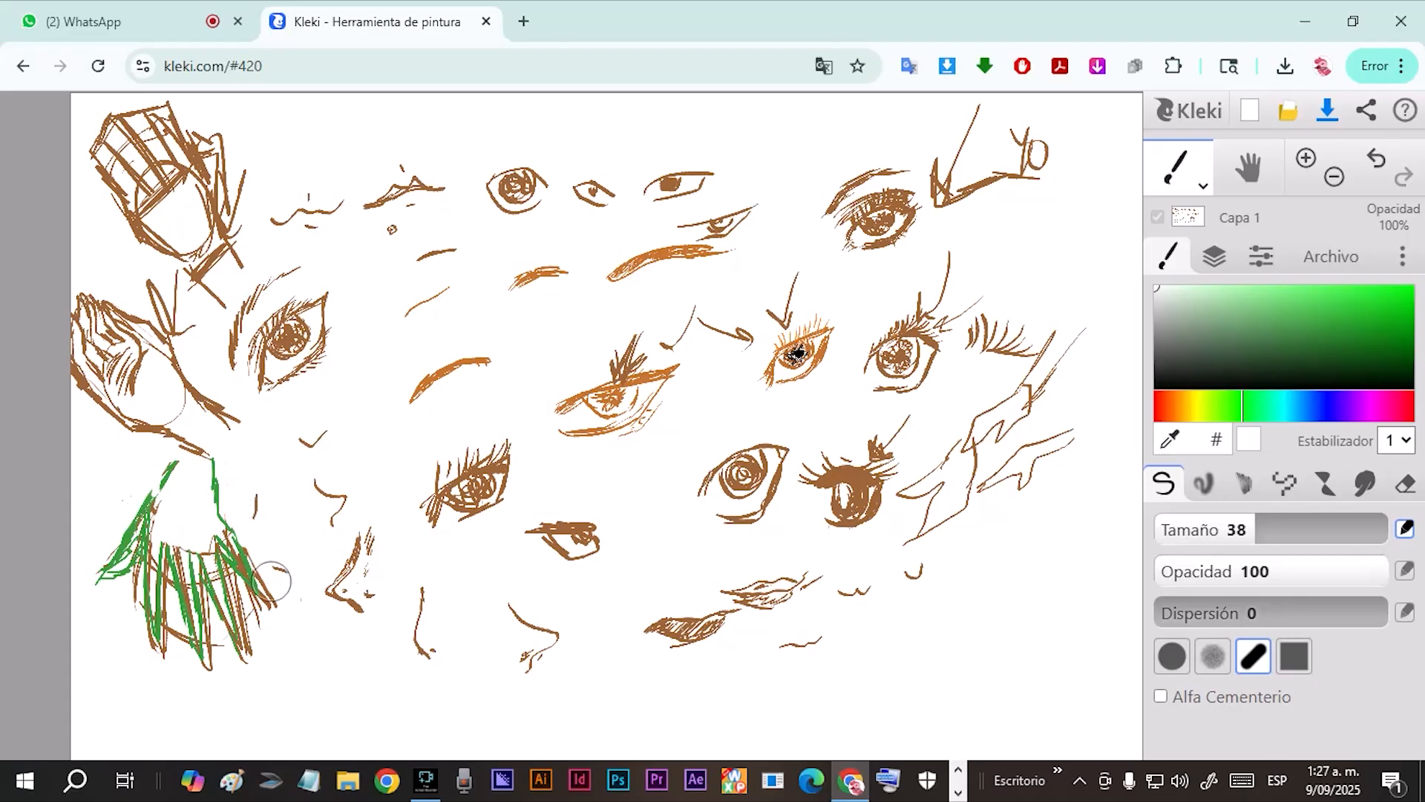
mouse_move(277, 640)
left_mouse_down()
mouse_move(236, 570)
mouse_move(229, 477)
mouse_move(193, 493)
mouse_move(165, 471)
mouse_move(127, 528)
mouse_move(148, 528)
mouse_move(143, 577)
mouse_move(153, 538)
mouse_move(202, 556)
mouse_move(238, 485)
mouse_move(210, 494)
mouse_move(206, 465)
left_mouse_up()
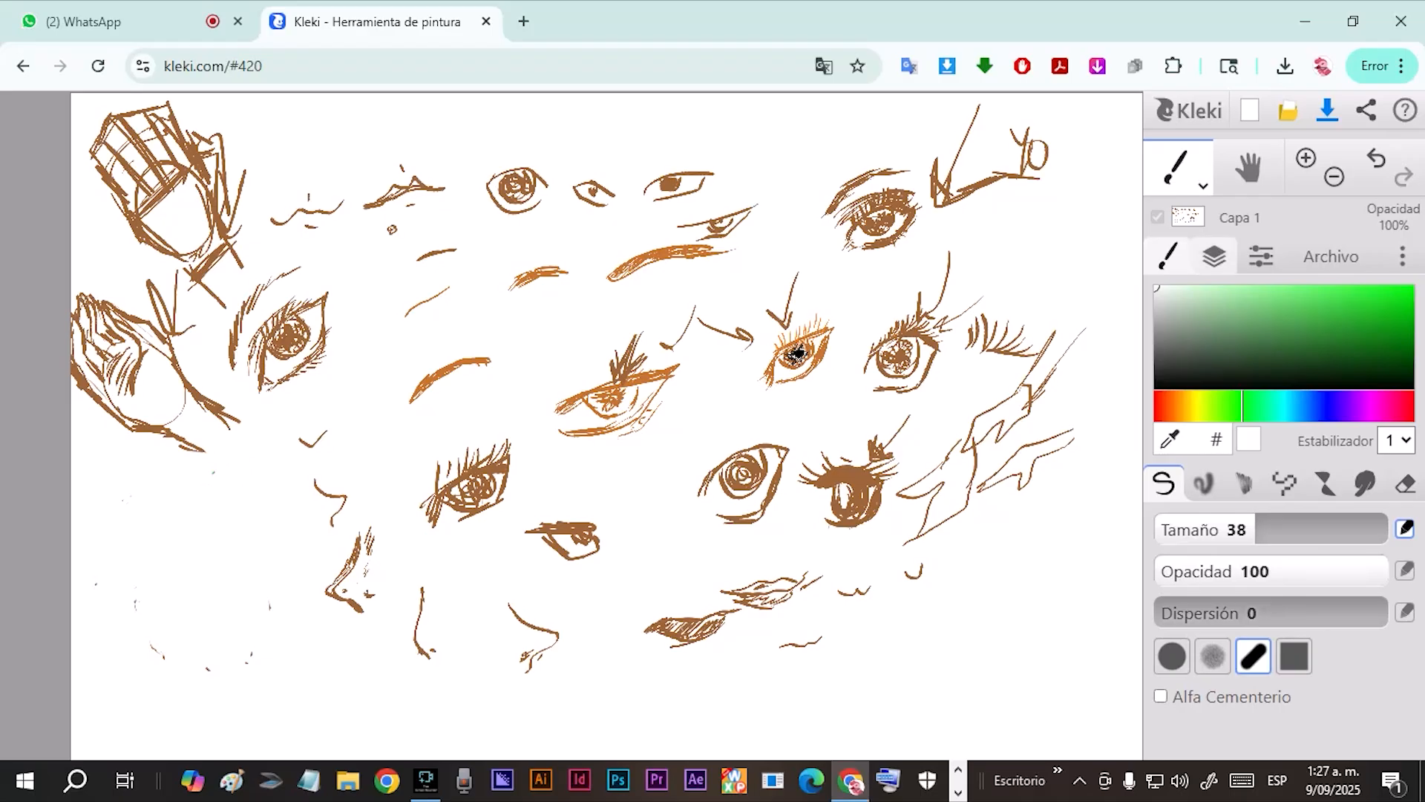
Set a dark green brush at size 6,6 and sketch a downward hand's thumb and fingers in the cleared lower-left area.
left_click(1224, 318)
left_click_drag(1226, 529, 1193, 529)
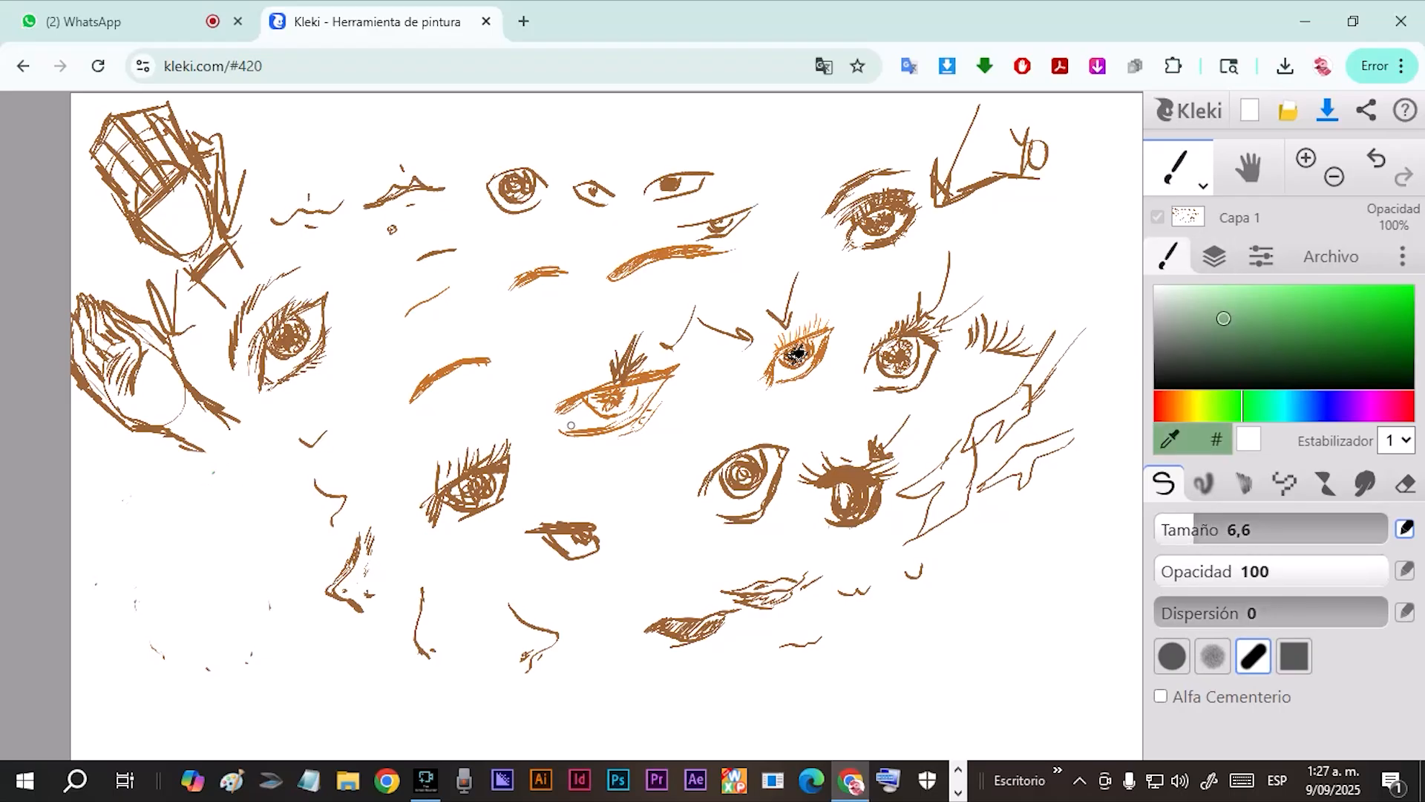
left_click(1296, 339)
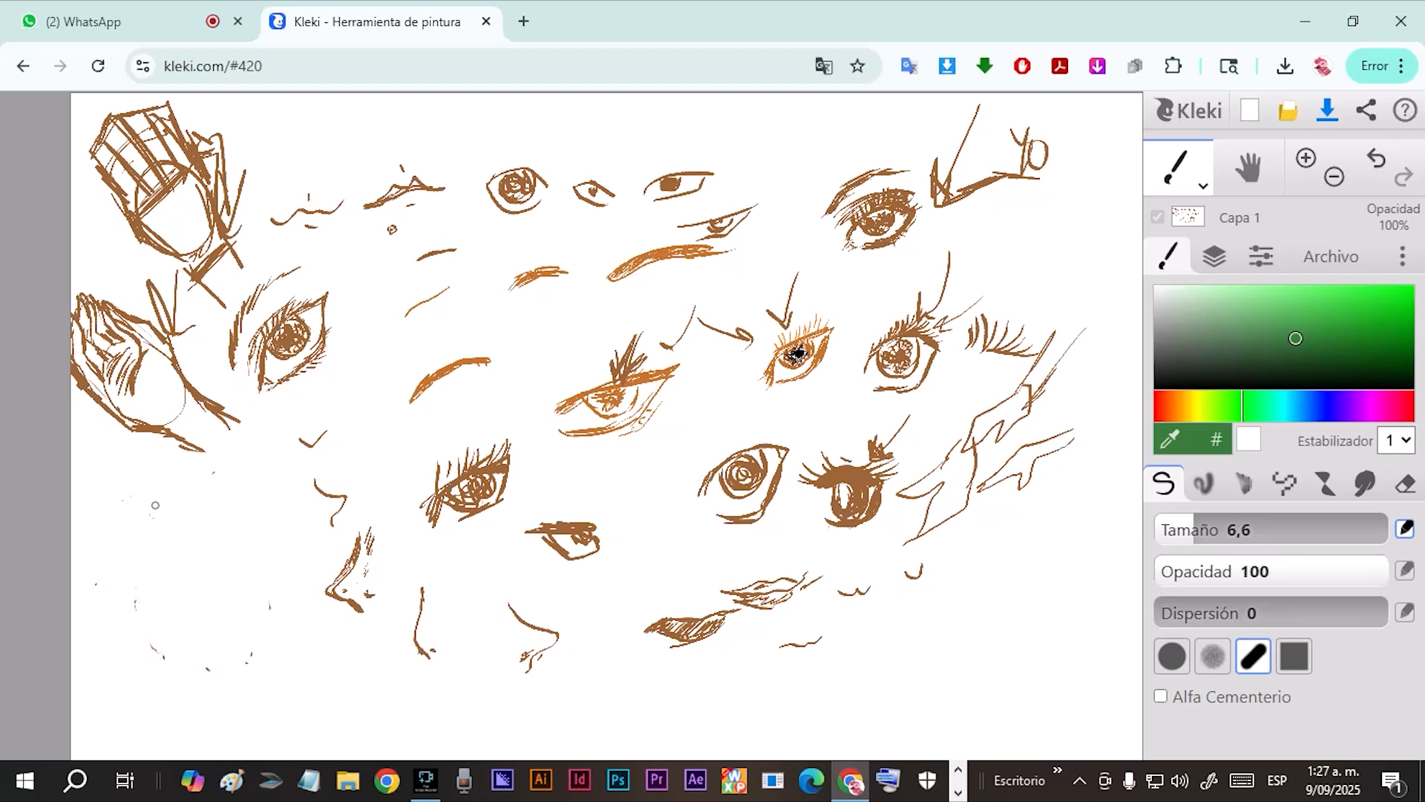
left_click_drag(163, 507, 152, 539)
mouse_move(172, 529)
left_mouse_down()
mouse_move(187, 627)
mouse_move(199, 624)
left_mouse_up()
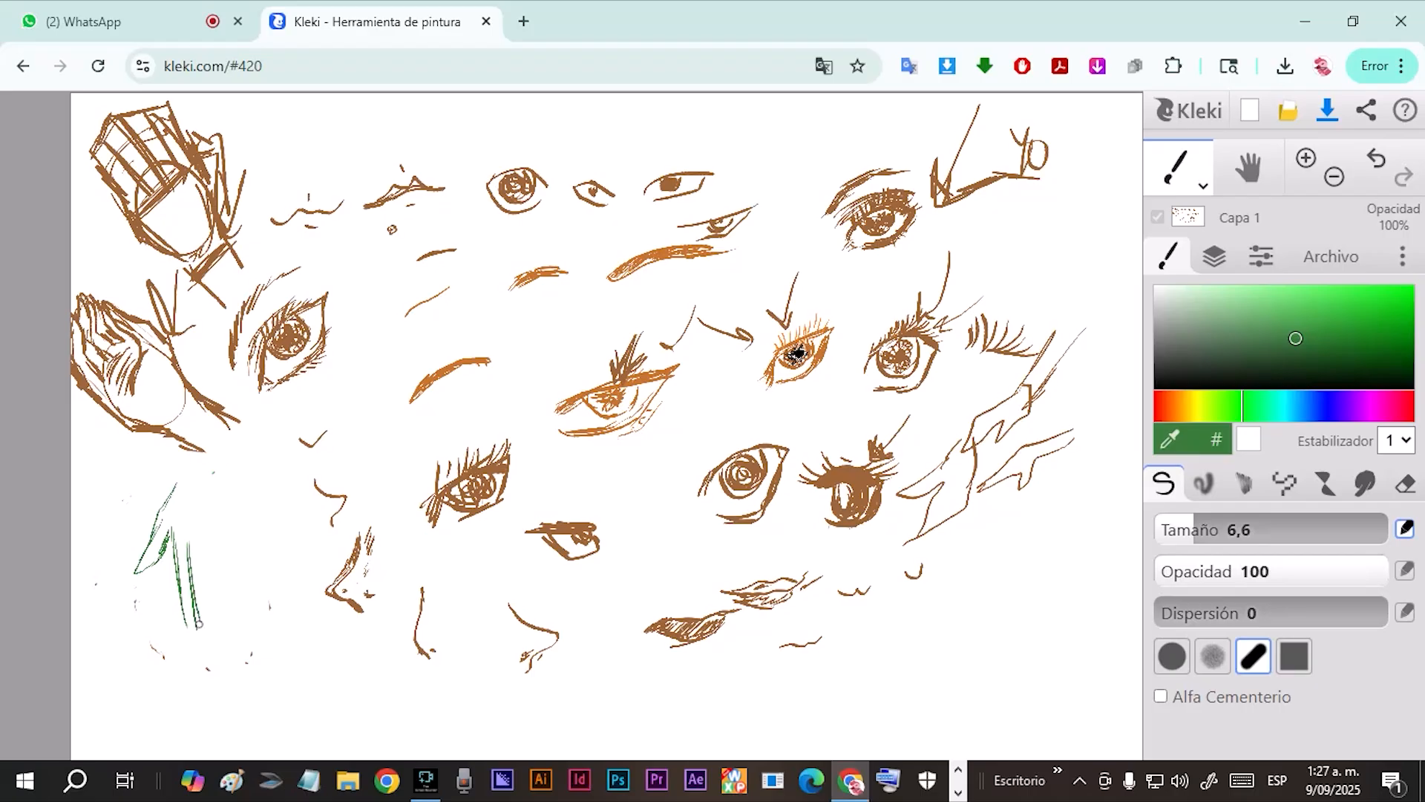
mouse_move(190, 549)
left_mouse_down()
mouse_move(227, 623)
mouse_move(226, 599)
left_mouse_up()
mouse_move(207, 545)
left_mouse_down()
mouse_move(251, 603)
mouse_move(245, 586)
left_mouse_up()
left_click_drag(216, 535, 251, 603)
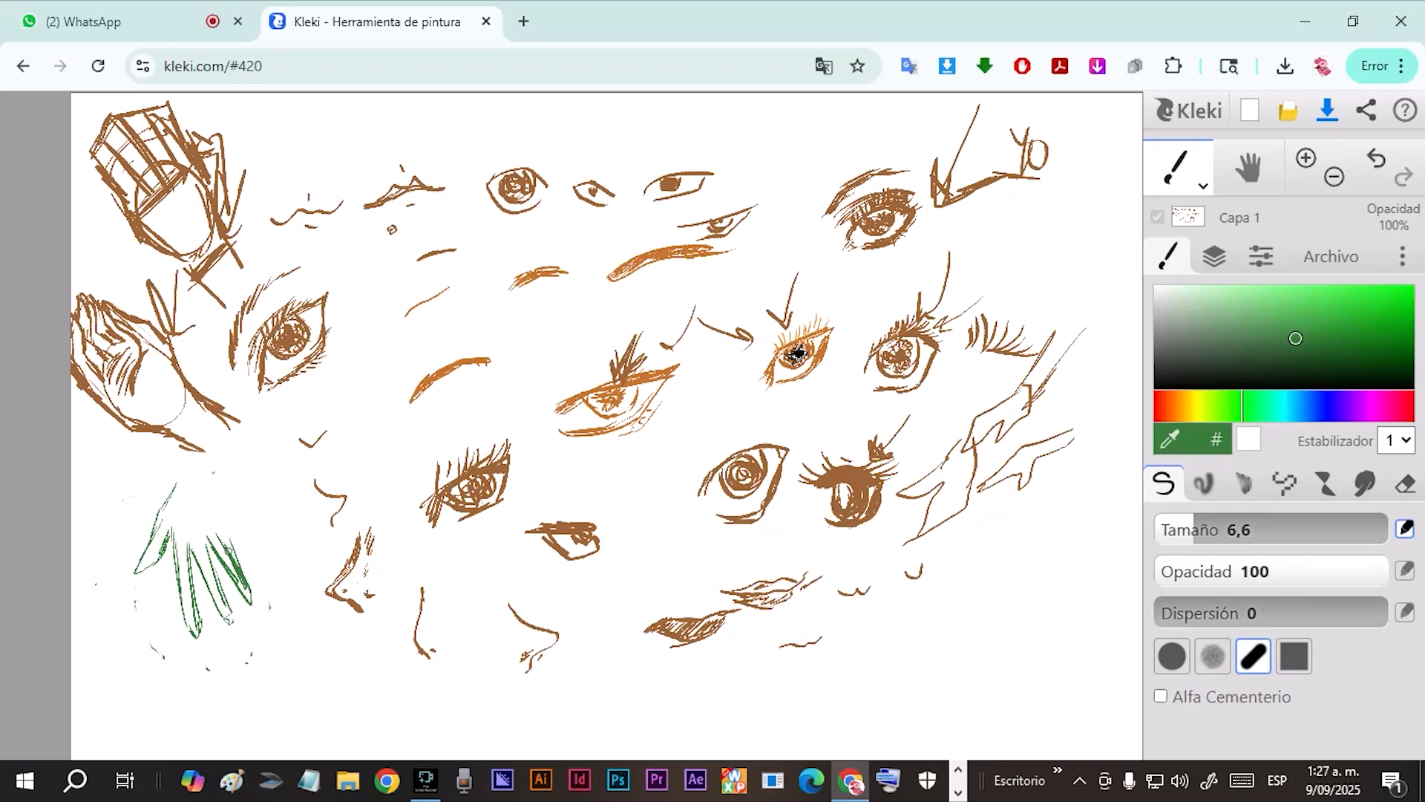
Add the wrist lines to the lower-left green hand and reinforce its finger outlines.
mouse_move(236, 550)
left_mouse_down()
mouse_move(226, 532)
mouse_move(248, 563)
left_mouse_up()
left_click_drag(215, 499, 207, 469)
mouse_move(162, 516)
left_mouse_down()
mouse_move(140, 560)
mouse_move(195, 629)
left_mouse_up()
left_click_drag(190, 552, 201, 619)
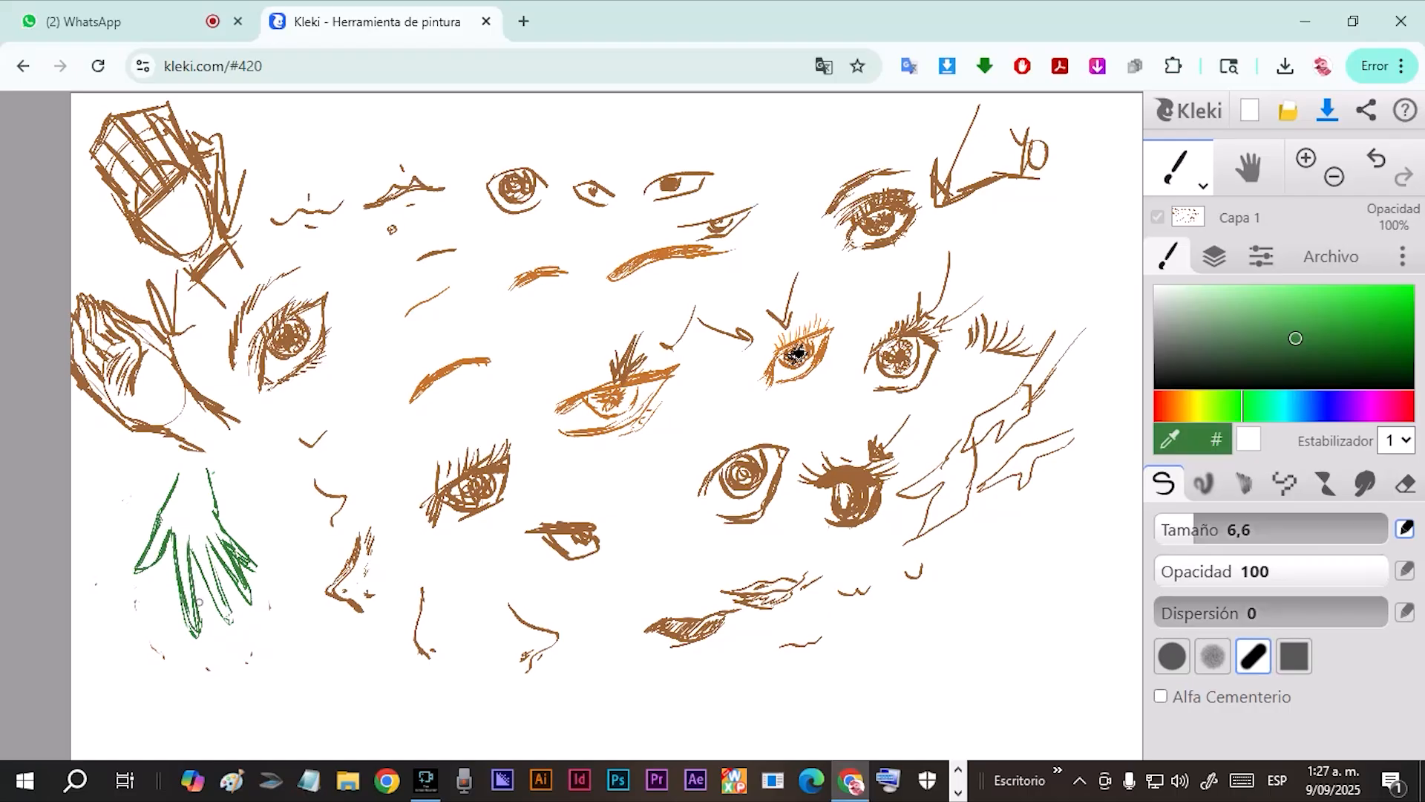
left_click_drag(190, 543, 222, 598)
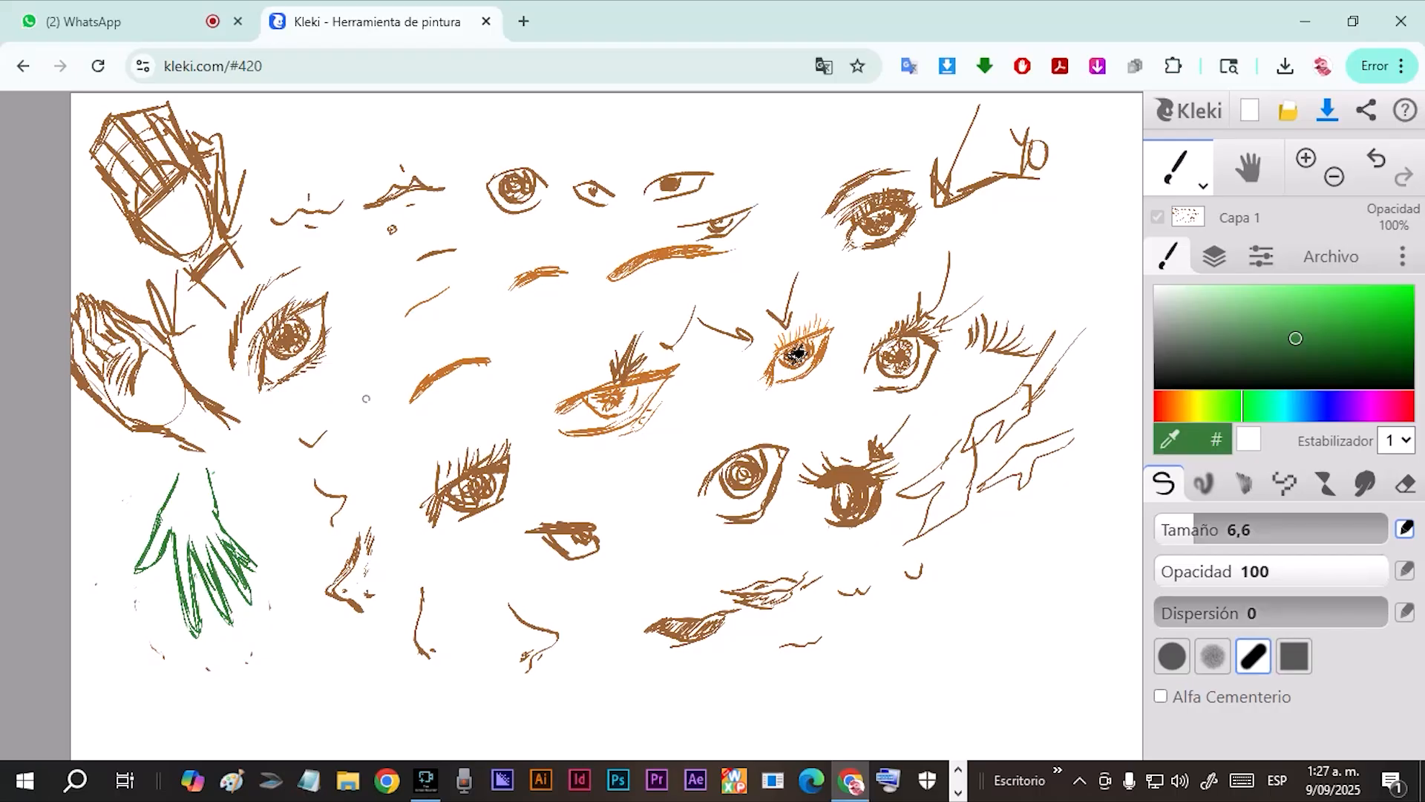
Sketch the extended fingers of a drooping green hand across the orange eyebrow right of the left-hand eye.
left_click_drag(416, 336, 386, 352)
left_click_drag(388, 373, 430, 348)
left_click_drag(387, 351, 404, 338)
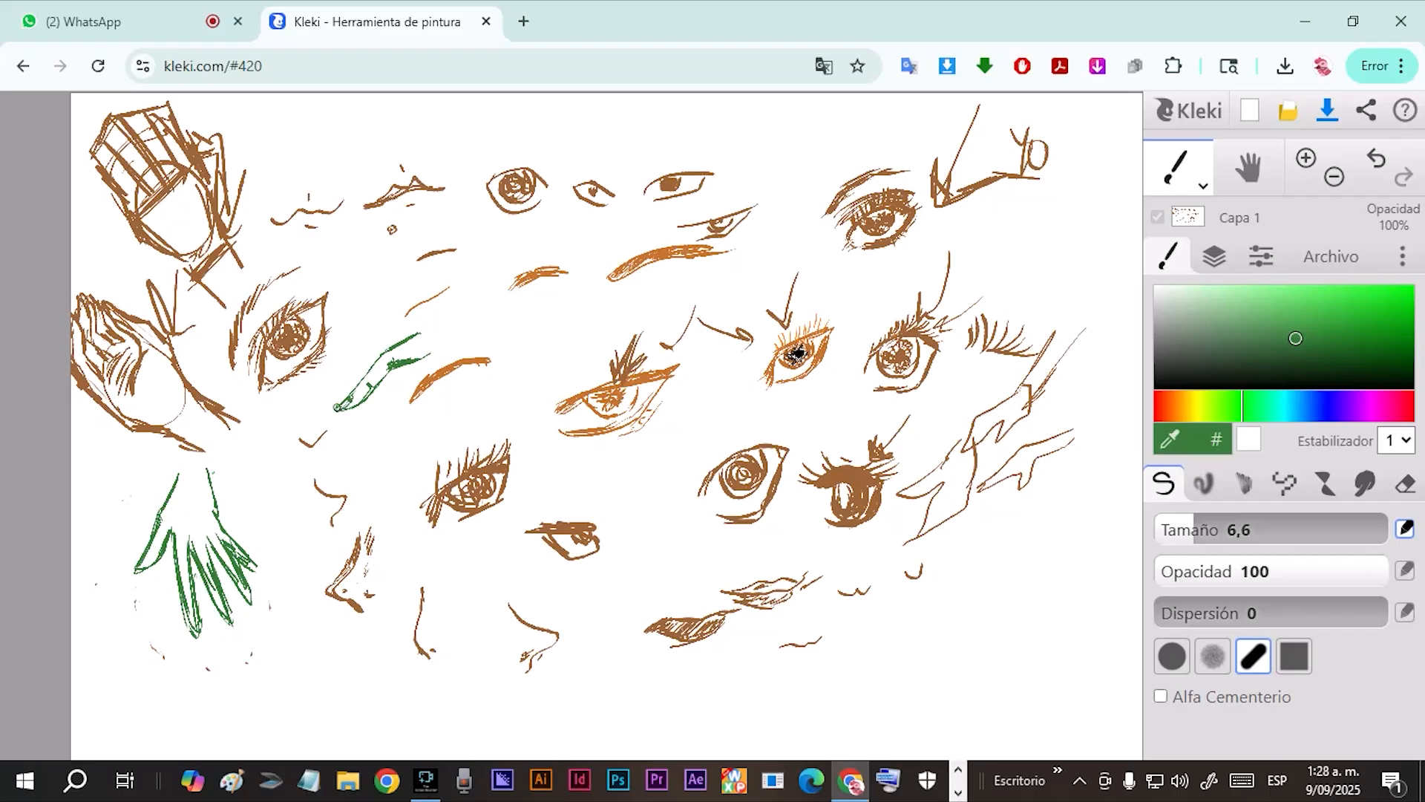
mouse_move(347, 412)
left_mouse_down()
mouse_move(371, 388)
mouse_move(353, 381)
left_mouse_up()
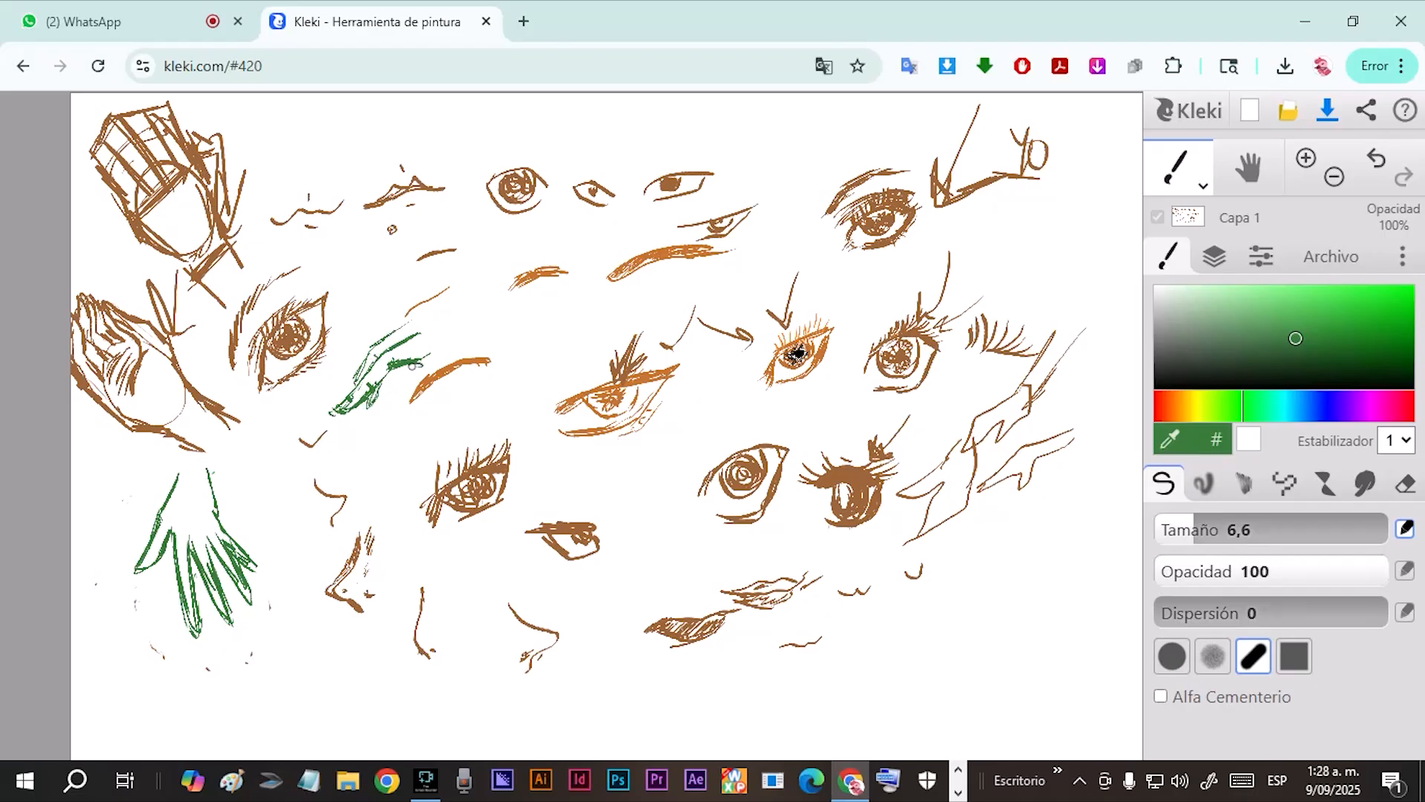
mouse_move(438, 380)
left_mouse_down()
mouse_move(440, 397)
mouse_move(449, 386)
left_mouse_up()
left_click_drag(432, 359, 449, 362)
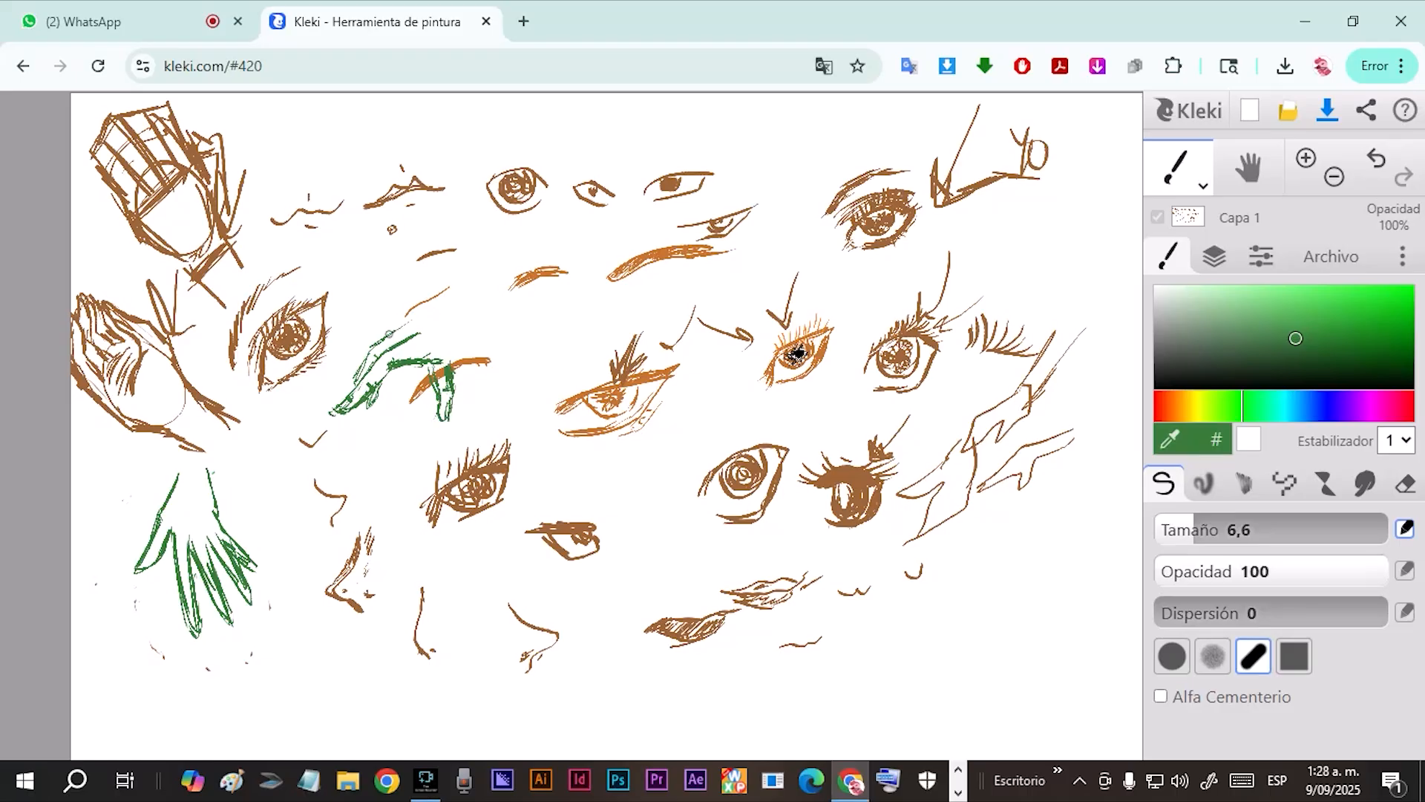
Complete the drooping green hand with its knuckles, back and wrist lines.
mouse_move(407, 317)
left_mouse_down()
mouse_move(385, 341)
mouse_move(415, 335)
left_mouse_up()
mouse_move(396, 325)
left_mouse_down()
mouse_move(367, 344)
mouse_move(384, 324)
mouse_move(453, 322)
left_mouse_up()
mouse_move(448, 380)
left_mouse_down()
mouse_move(475, 342)
mouse_move(450, 370)
left_mouse_up()
mouse_move(432, 319)
left_mouse_down()
mouse_move(491, 294)
mouse_move(484, 341)
mouse_move(494, 332)
mouse_move(462, 307)
mouse_move(427, 311)
mouse_move(479, 286)
mouse_move(365, 332)
mouse_move(350, 371)
left_mouse_up()
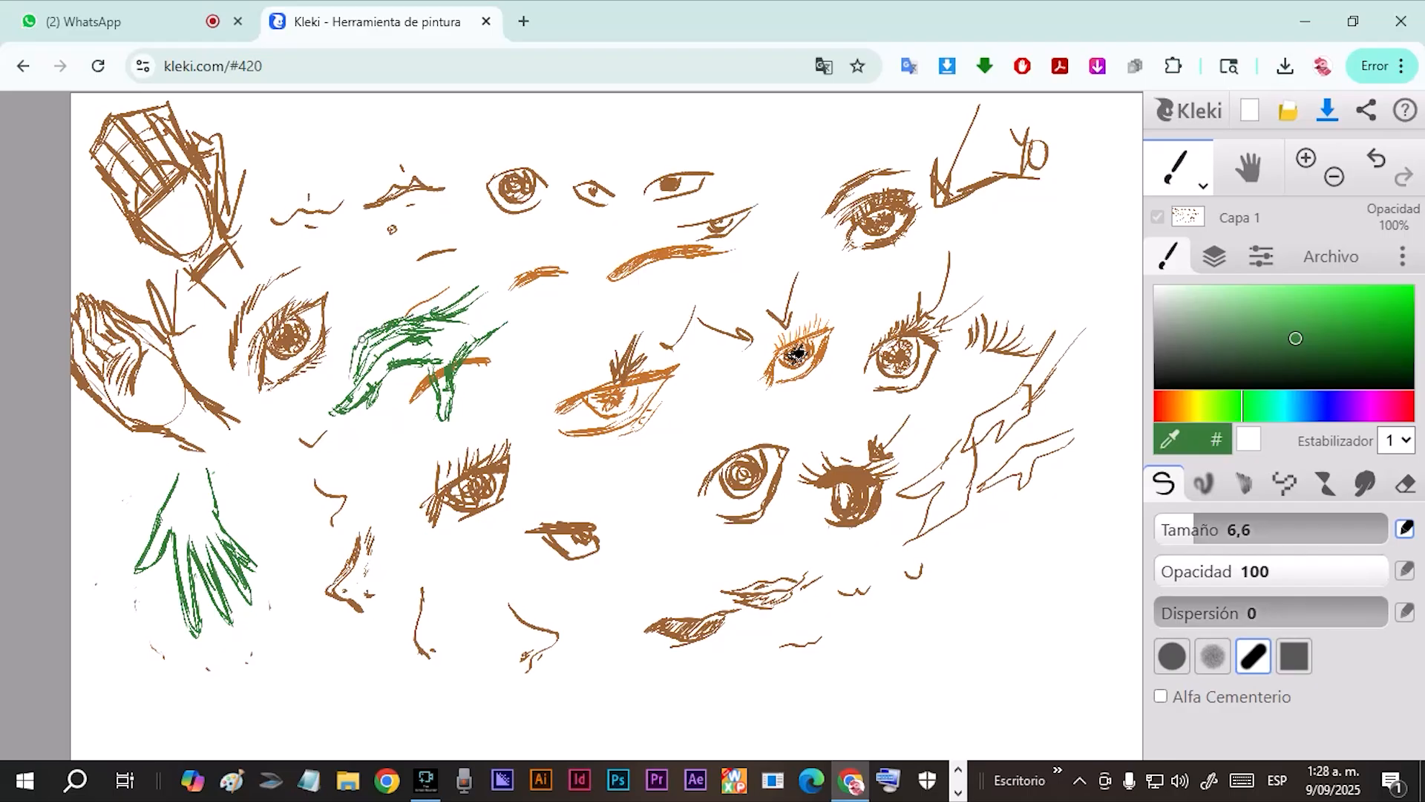
Sketch another green hand to the right of the drooping one, with segmented fingers, rounded fingertips and wrist strokes.
left_click_drag(575, 317, 519, 367)
mouse_move(590, 313)
left_mouse_down()
mouse_move(496, 400)
mouse_move(550, 327)
mouse_move(507, 350)
mouse_move(507, 368)
mouse_move(555, 307)
mouse_move(509, 347)
mouse_move(526, 310)
mouse_move(514, 320)
mouse_move(577, 330)
mouse_move(599, 317)
mouse_move(587, 349)
mouse_move(615, 300)
mouse_move(576, 384)
mouse_move(604, 354)
left_mouse_up()
mouse_move(519, 369)
left_mouse_down()
mouse_move(532, 366)
mouse_move(517, 380)
left_mouse_up()
mouse_move(506, 387)
left_mouse_down()
mouse_move(492, 406)
mouse_move(503, 386)
left_mouse_up()
mouse_move(557, 333)
left_mouse_down()
mouse_move(563, 346)
mouse_move(523, 358)
mouse_move(515, 336)
left_mouse_up()
left_click_drag(517, 311, 519, 316)
mouse_move(523, 368)
left_mouse_down()
mouse_move(582, 311)
mouse_move(529, 382)
mouse_move(569, 303)
mouse_move(542, 306)
mouse_move(607, 300)
left_mouse_up()
mouse_move(560, 303)
left_mouse_down()
mouse_move(595, 288)
mouse_move(586, 263)
left_mouse_up()
left_click_drag(617, 302, 643, 274)
left_click_drag(629, 286, 635, 302)
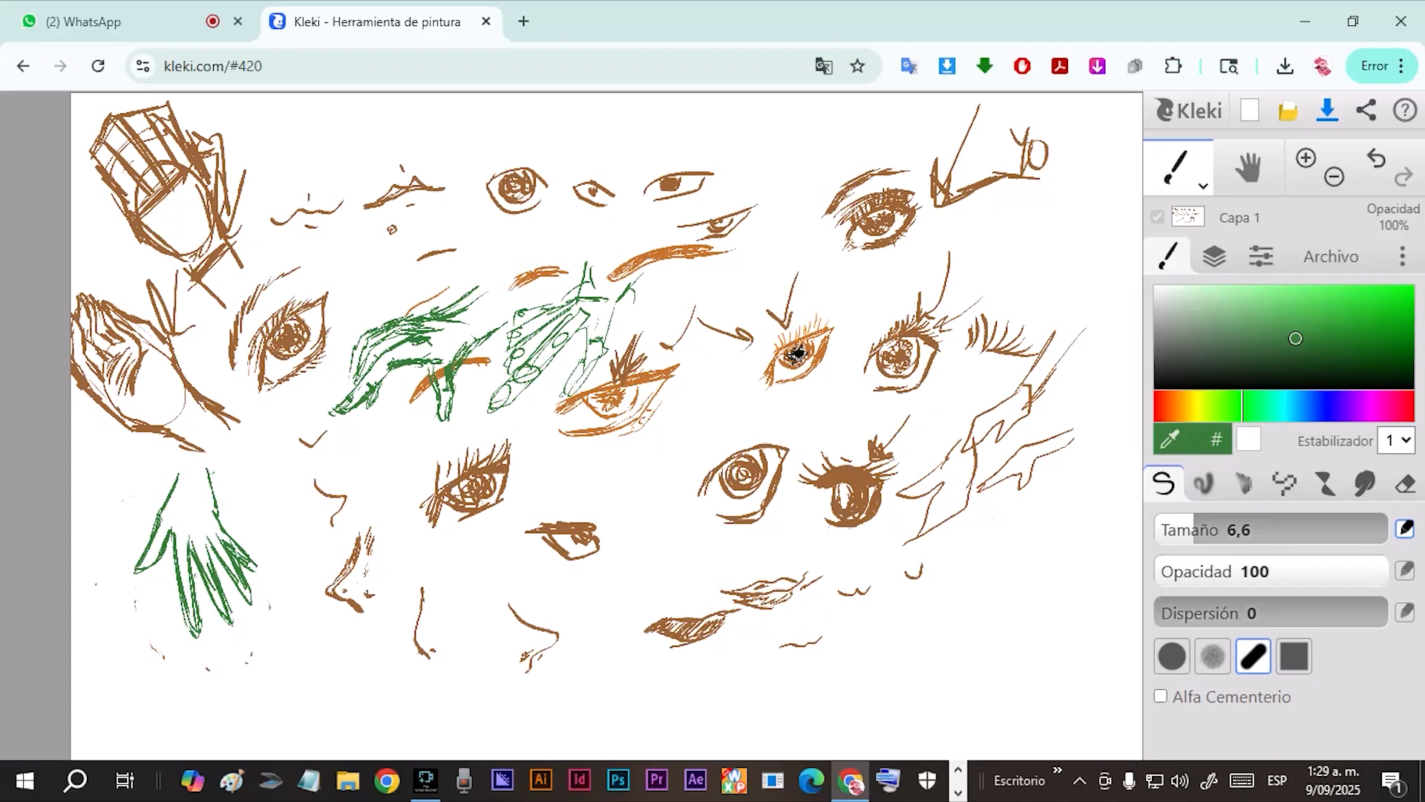
Save the drawing with the Capas (PNG) format.
left_click(1331, 256)
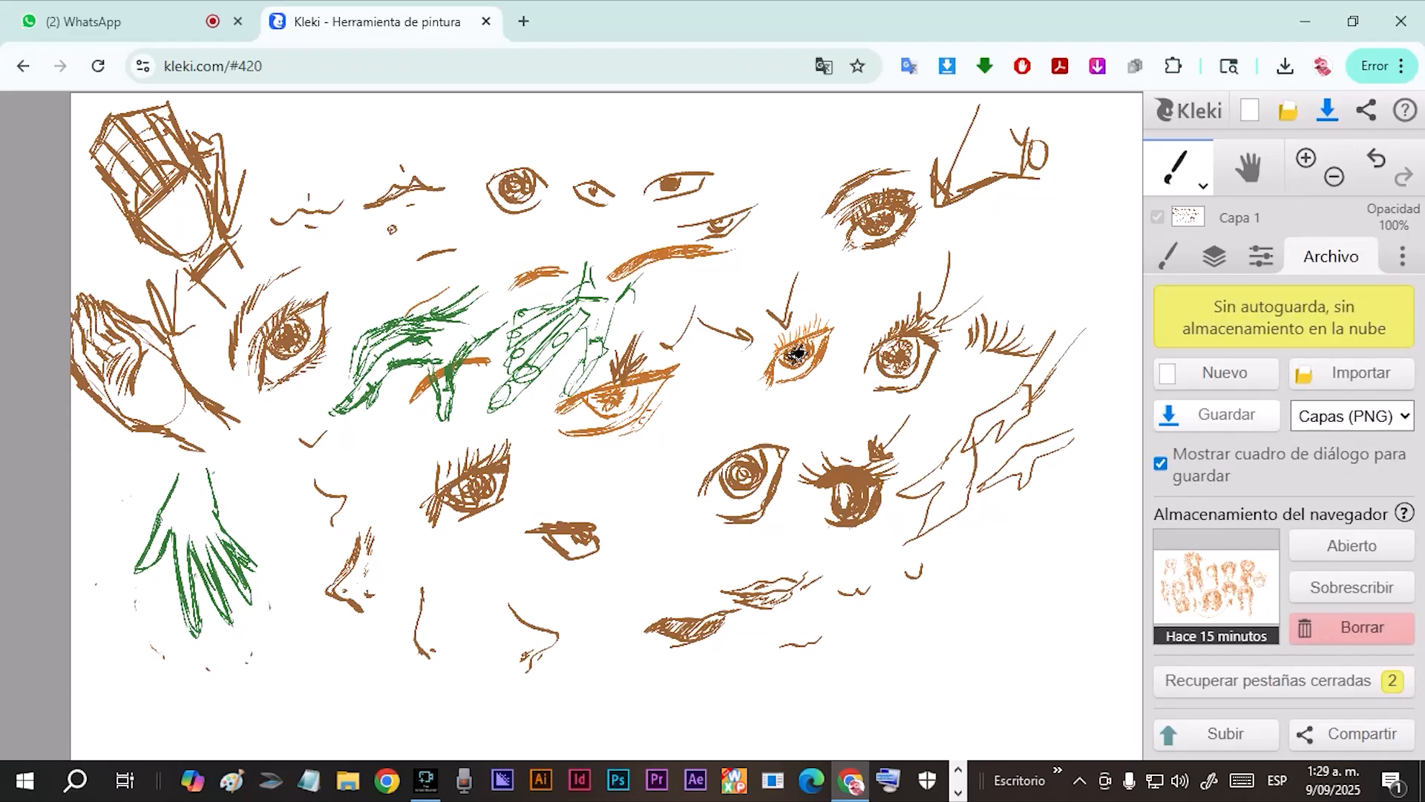
left_click(1218, 415)
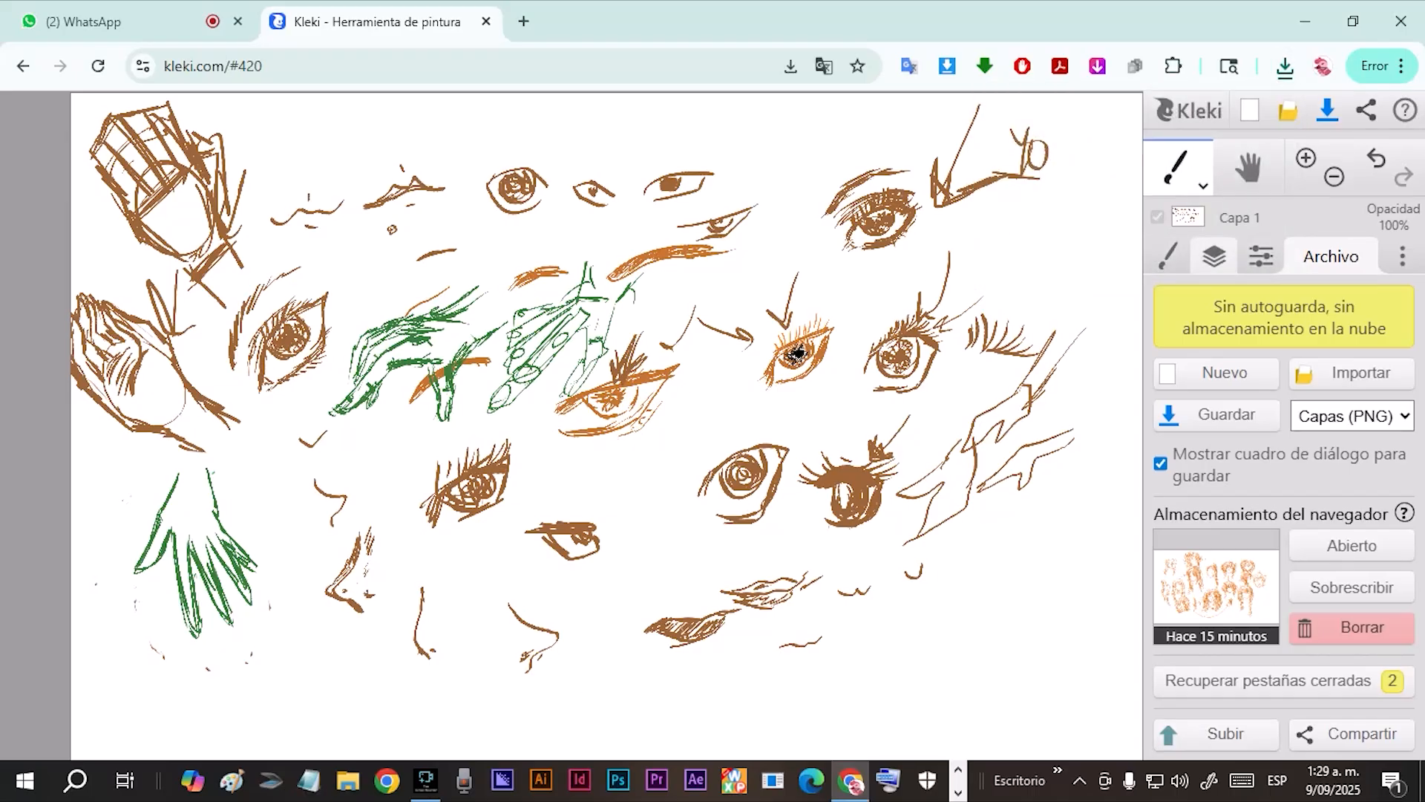
Duplicate the layer Capa 1 and hide the original, leaving the copy active.
left_click(1214, 256)
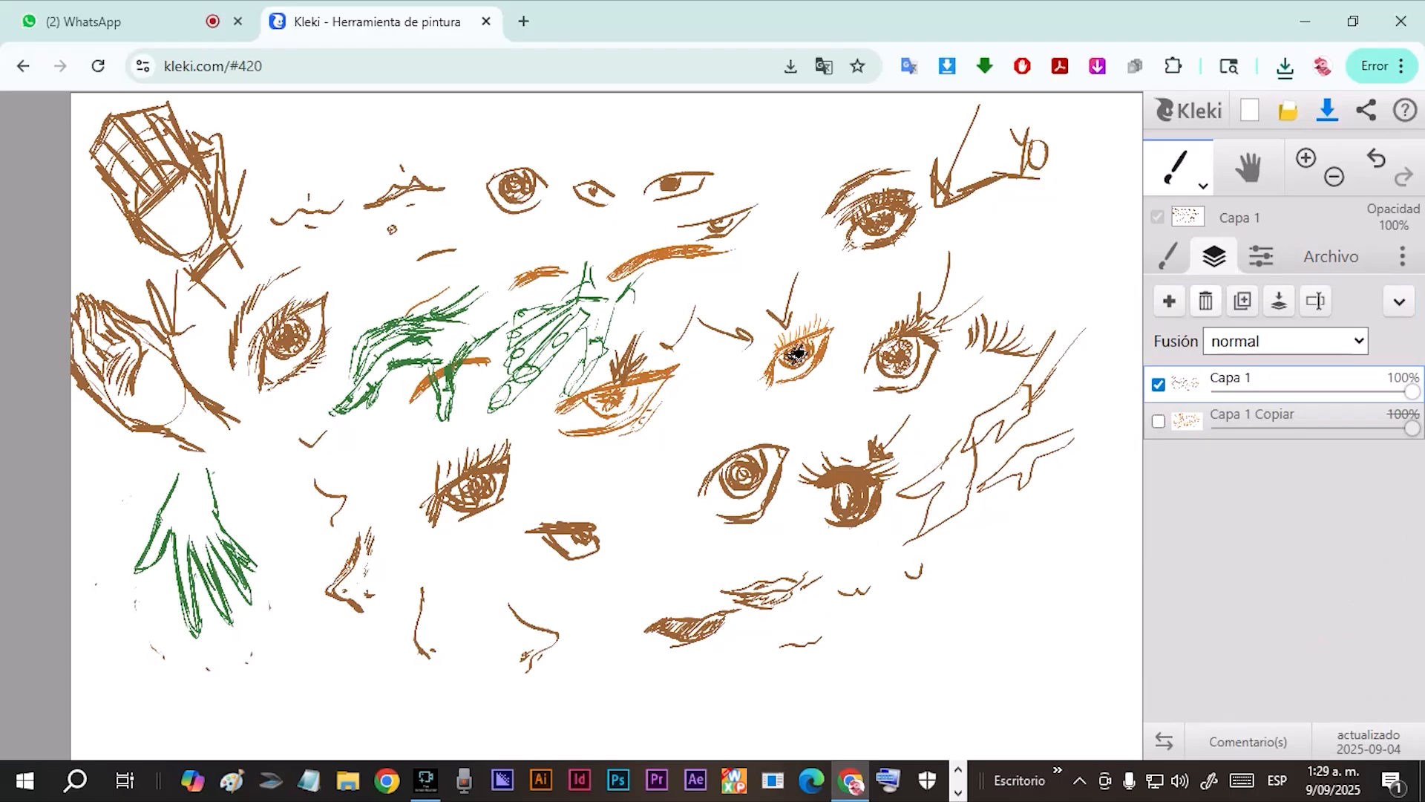
left_click(1242, 301)
left_click(1159, 421)
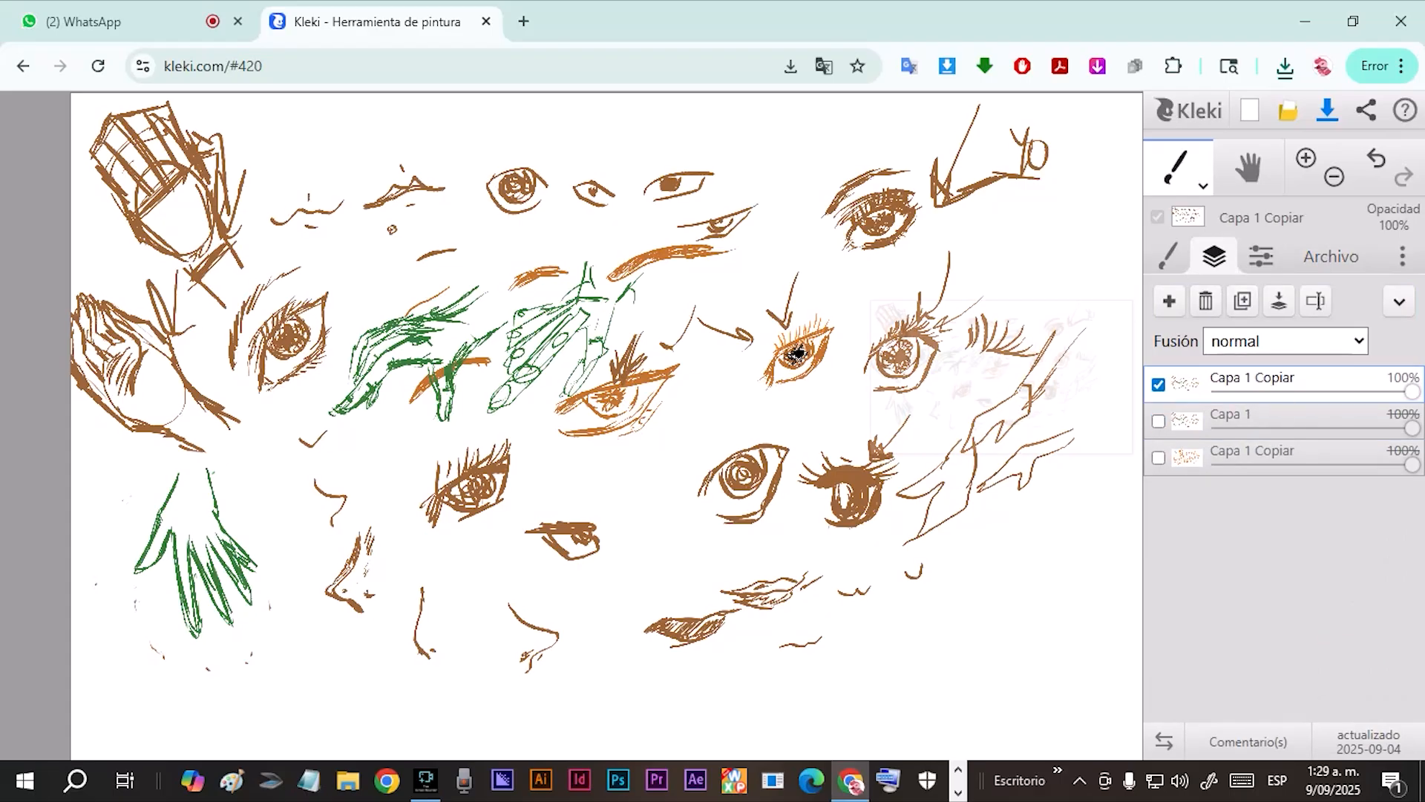
Paint the whole copied layer white with a large brush to cover all the sketches.
left_click(1169, 257)
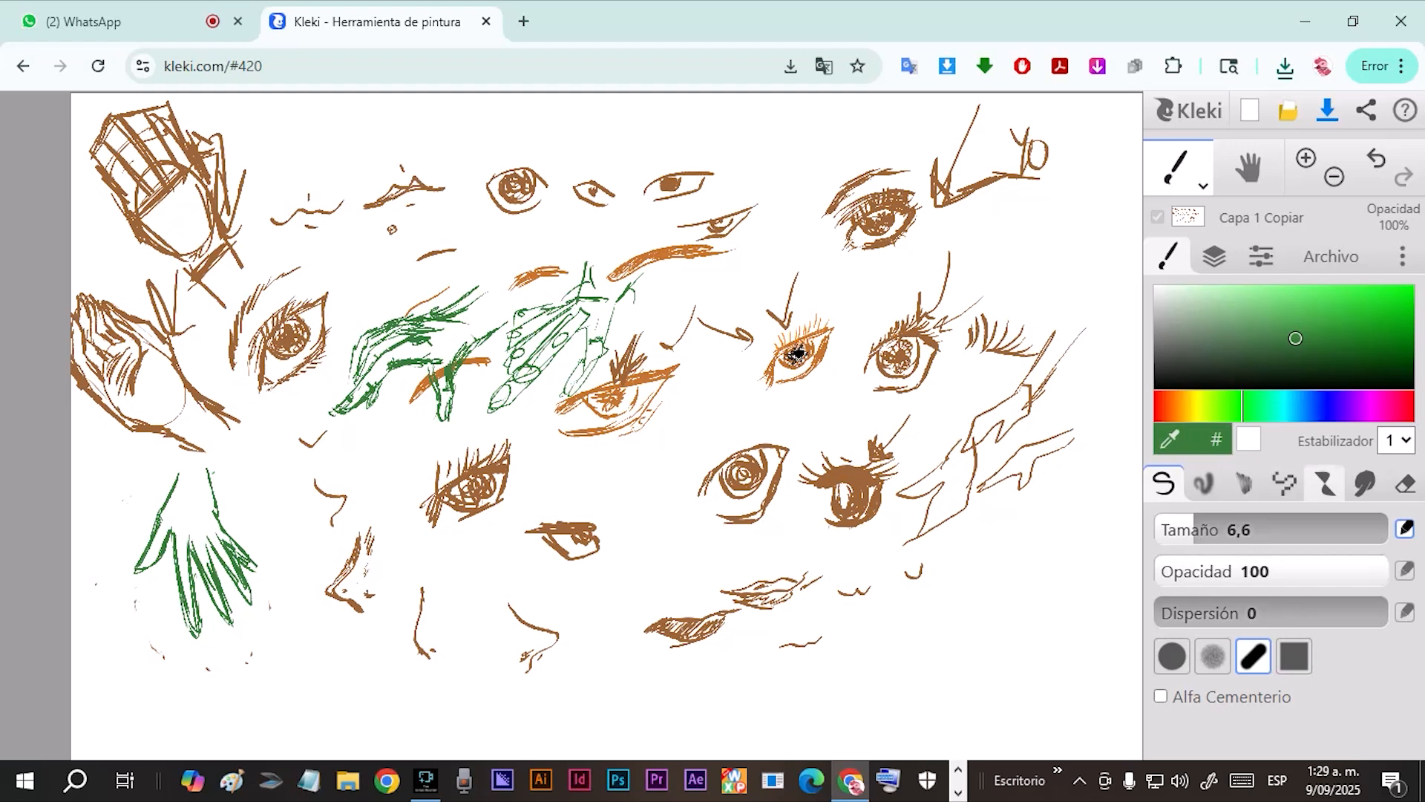
left_click(1227, 529)
left_click(1262, 529)
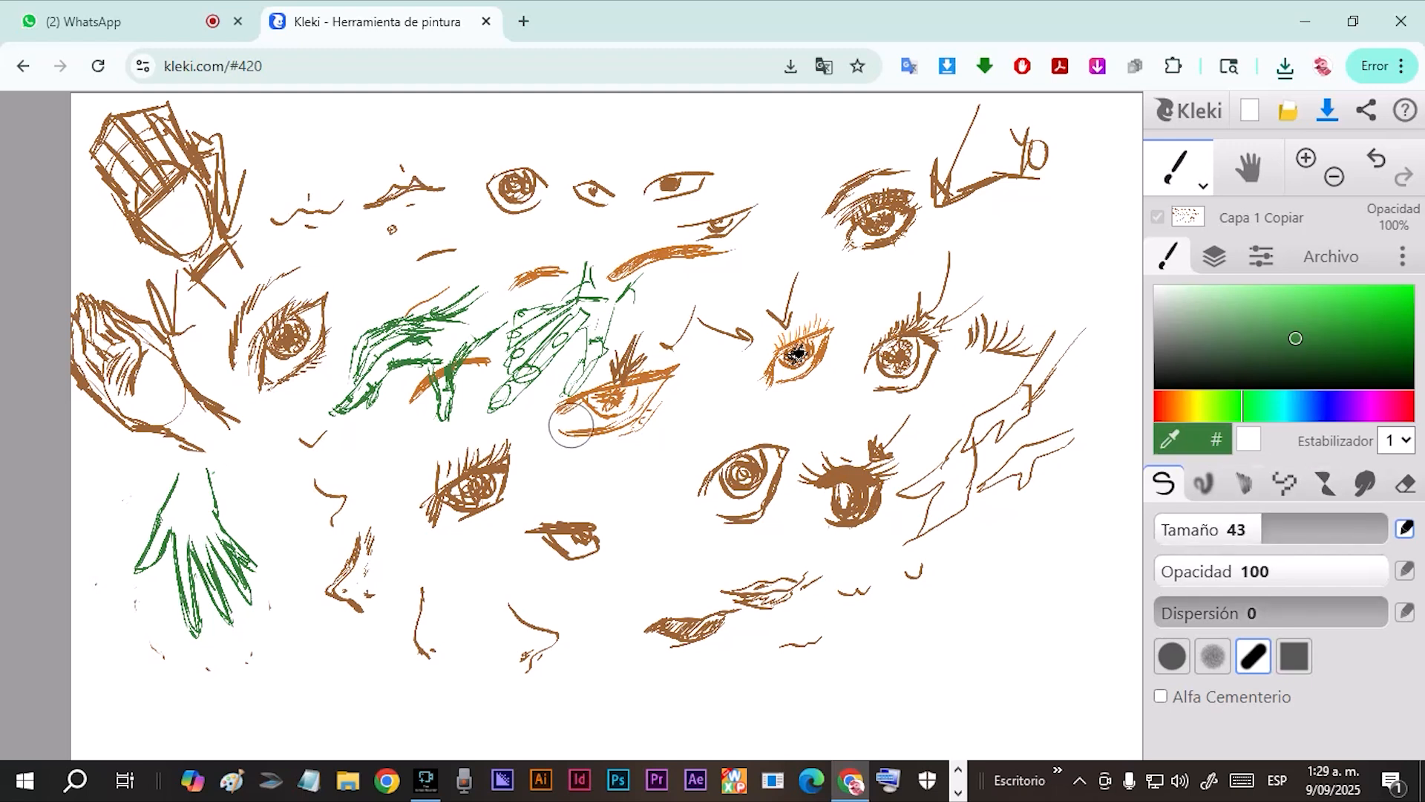
left_click(1164, 312)
left_click_drag(1163, 312, 1121, 247)
left_click_drag(980, 360, 930, 513)
left_click_drag(1237, 307, 1062, 211)
left_click_drag(1250, 530, 1356, 529)
mouse_move(998, 527)
left_mouse_down()
mouse_move(737, 604)
mouse_move(852, 599)
mouse_move(585, 512)
mouse_move(286, 566)
mouse_move(574, 557)
mouse_move(297, 605)
mouse_move(471, 427)
mouse_move(119, 374)
mouse_move(454, 337)
mouse_move(144, 235)
mouse_move(469, 193)
mouse_move(300, 171)
mouse_move(600, 174)
mouse_move(673, 196)
mouse_move(708, 160)
mouse_move(636, 187)
mouse_move(937, 302)
mouse_move(933, 392)
mouse_move(1039, 433)
mouse_move(1077, 560)
mouse_move(879, 607)
mouse_move(988, 552)
left_mouse_up()
Import the sketch image BOCETO.png into the drawing as a layer.
left_click(1331, 256)
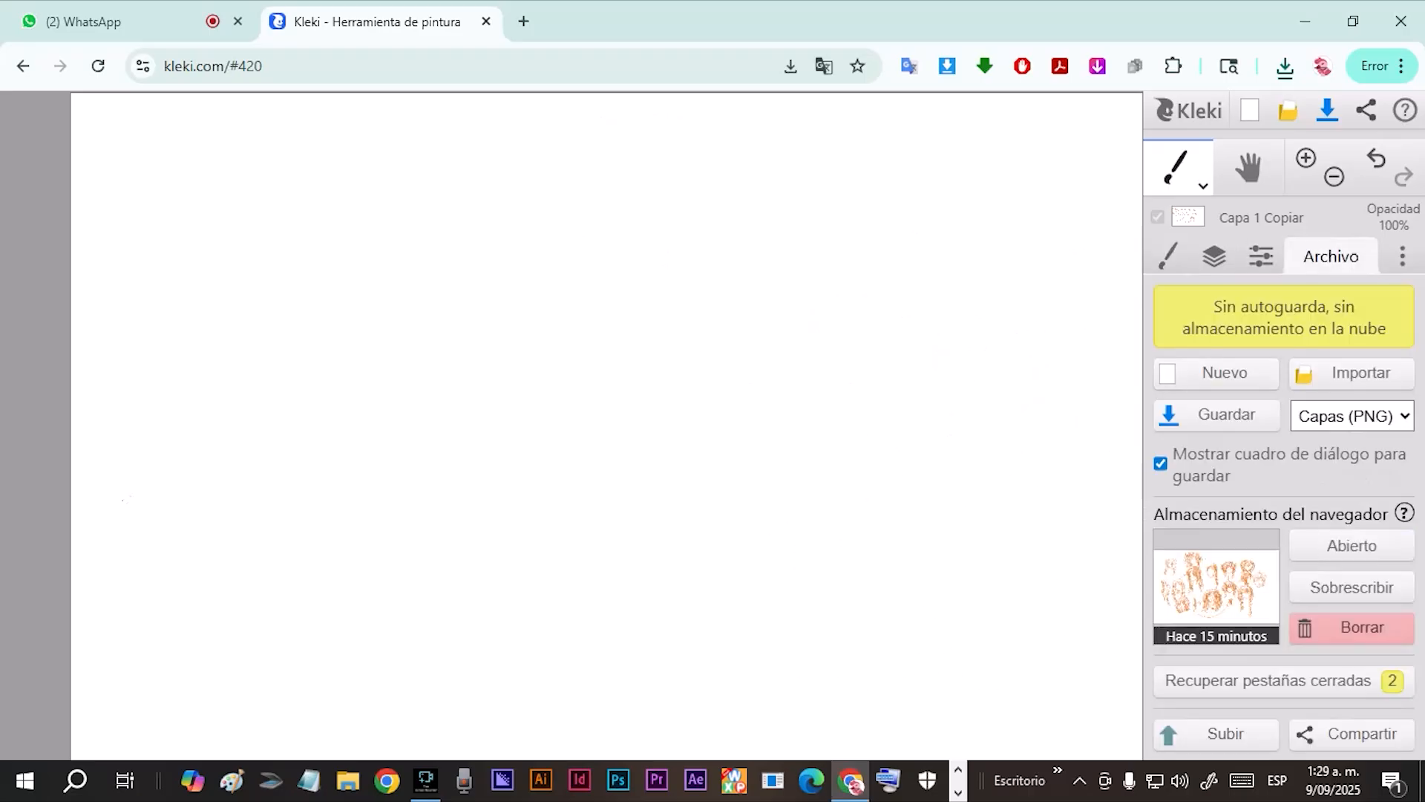
left_click(1218, 373)
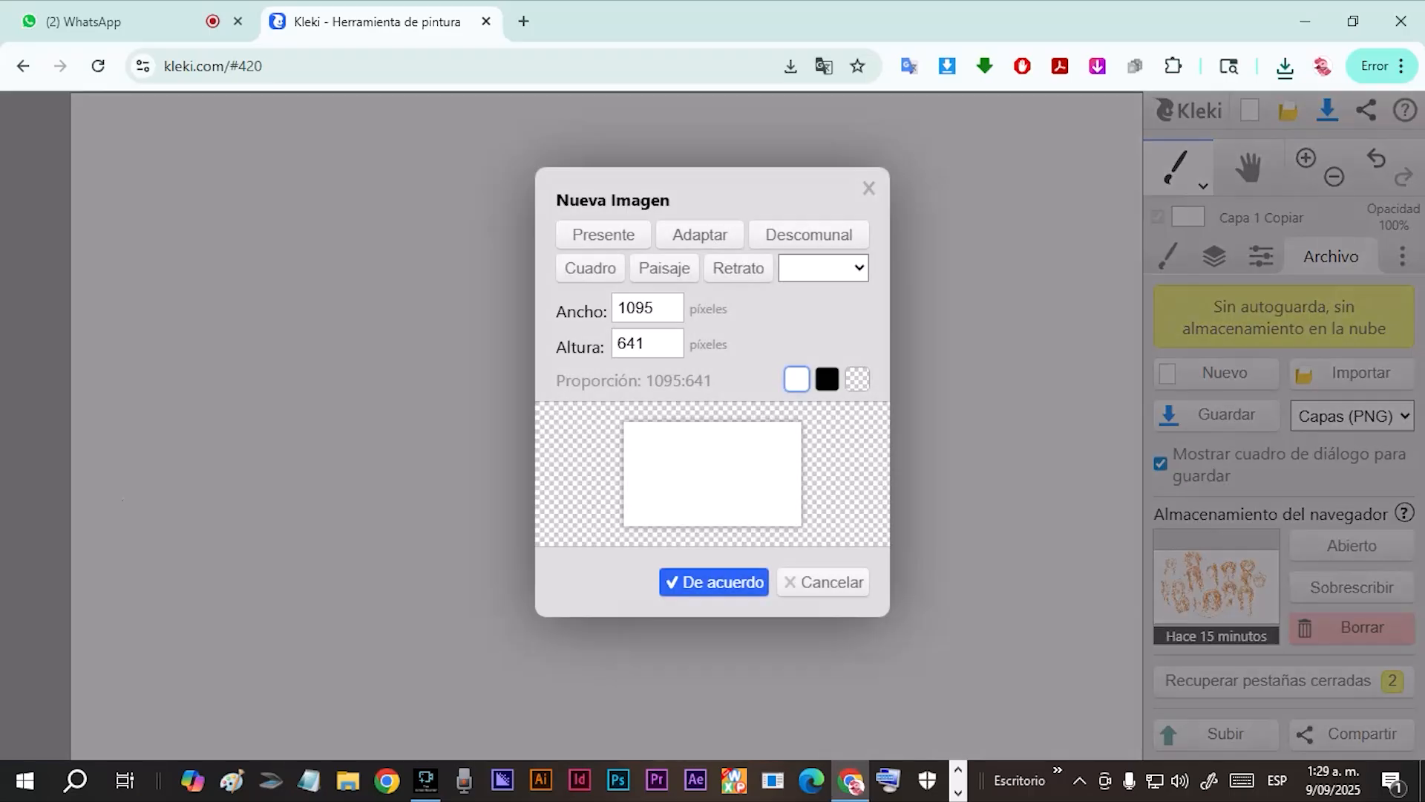
left_click(868, 187)
left_click(1352, 374)
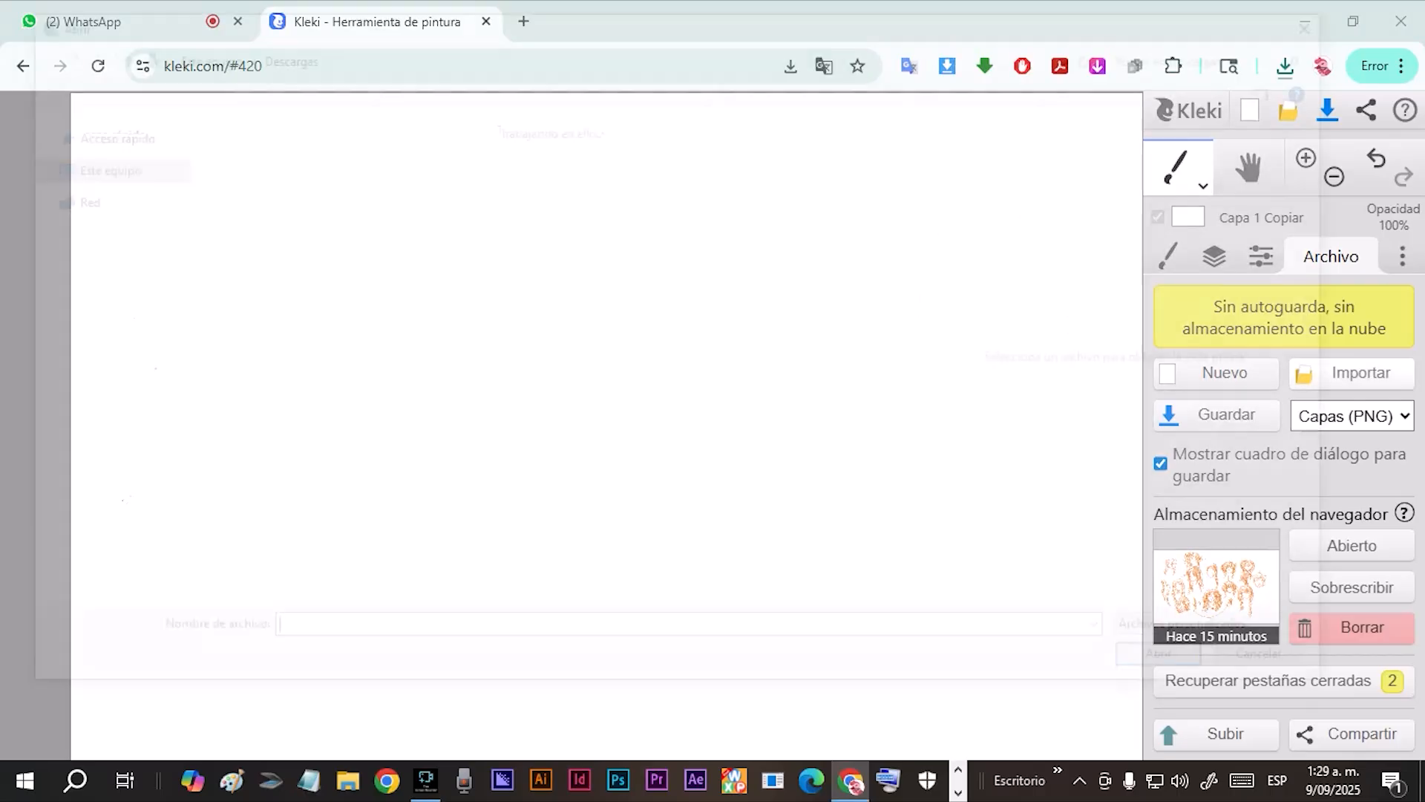
left_click(364, 379)
left_click(1181, 669)
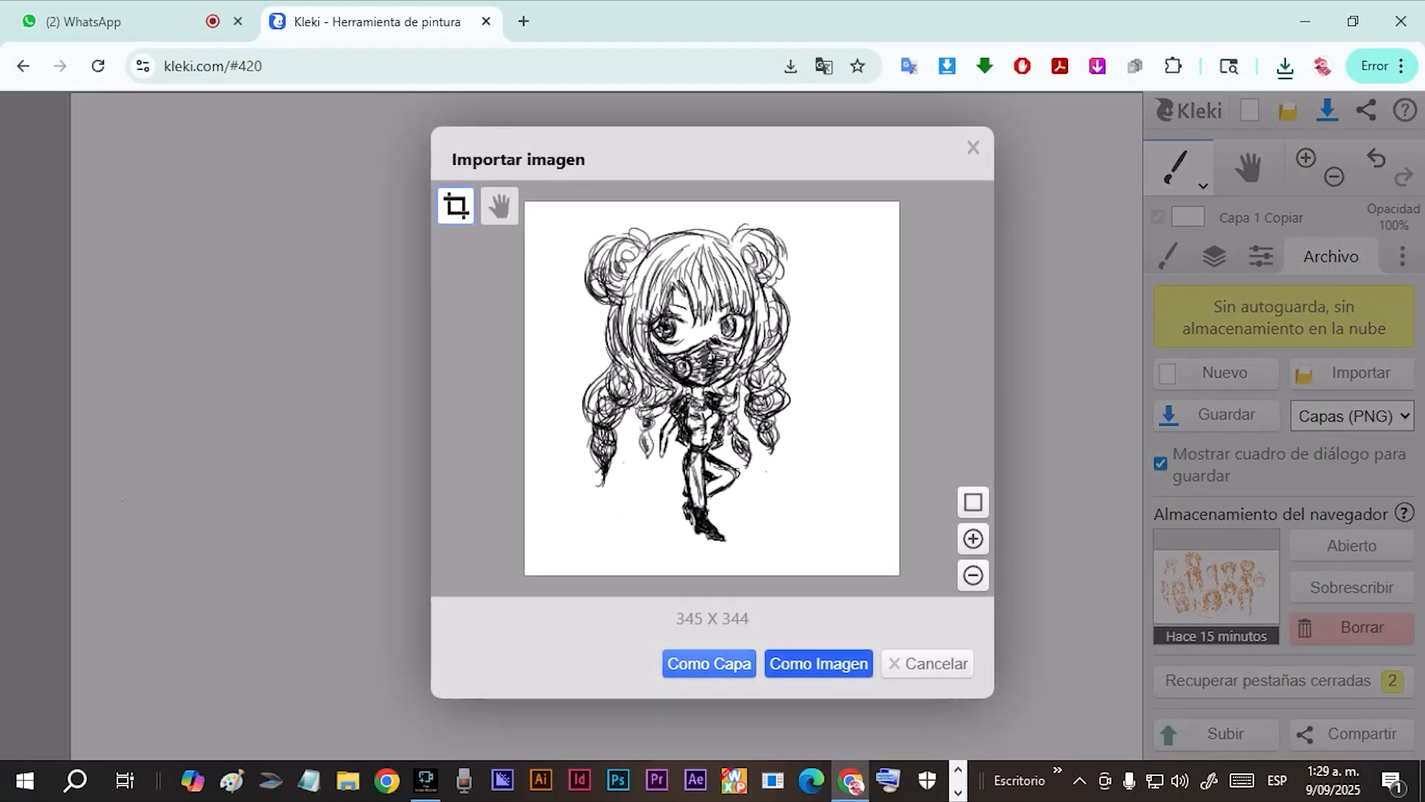
left_click(709, 663)
left_click(819, 647)
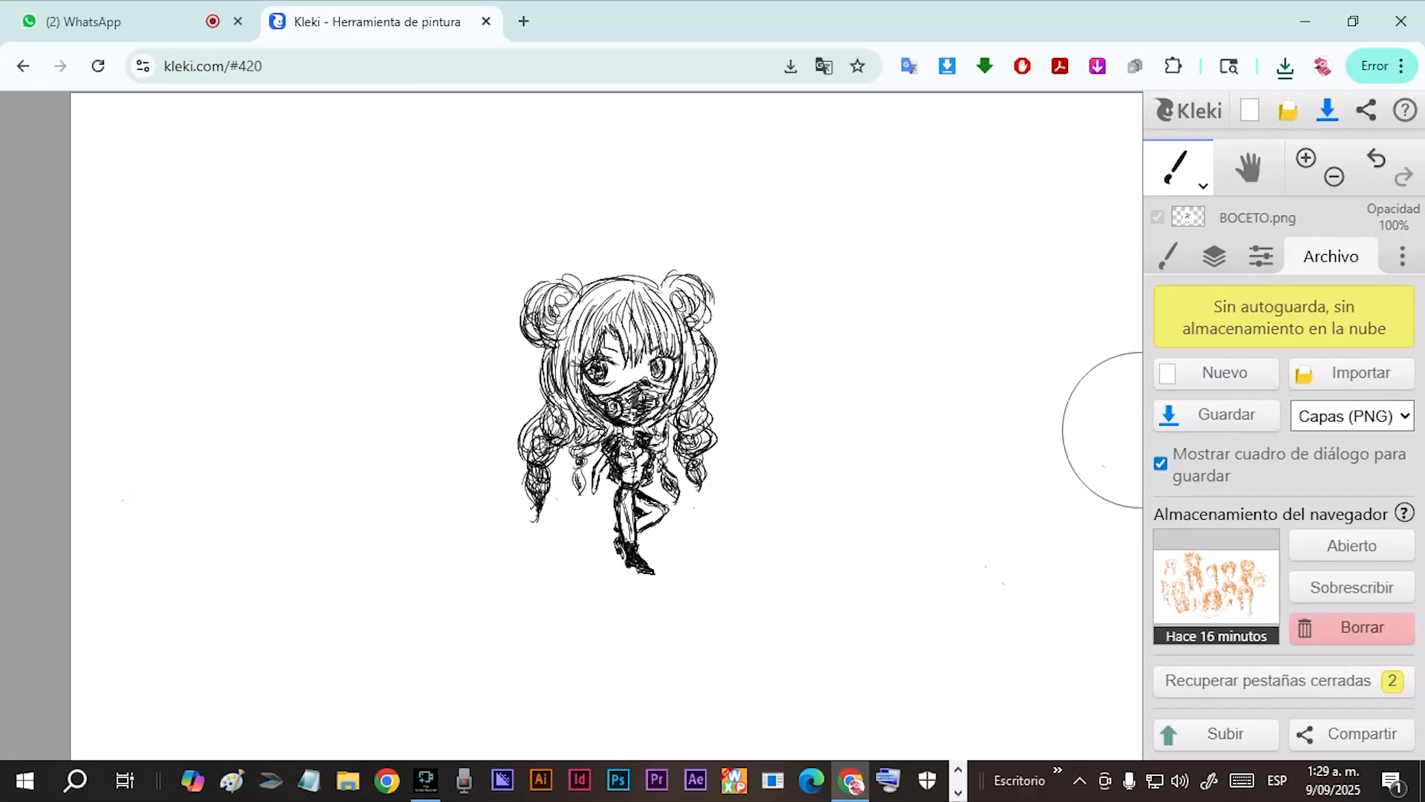
Place the BOCETO.png layer beneath the white Capa 1 Copiar layer and lower the white layer's opacity to 27%.
left_click(1215, 257)
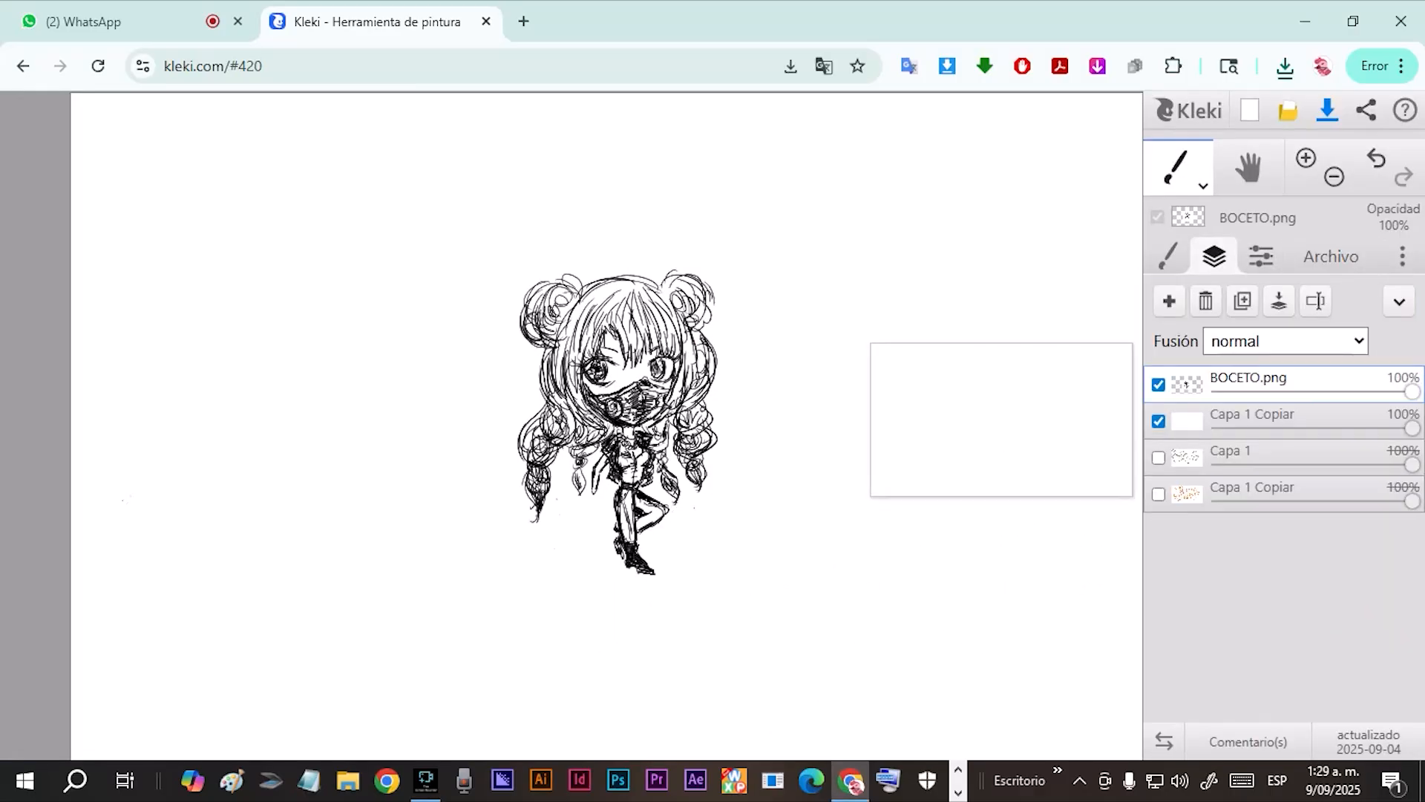
left_click_drag(1188, 384, 1187, 426)
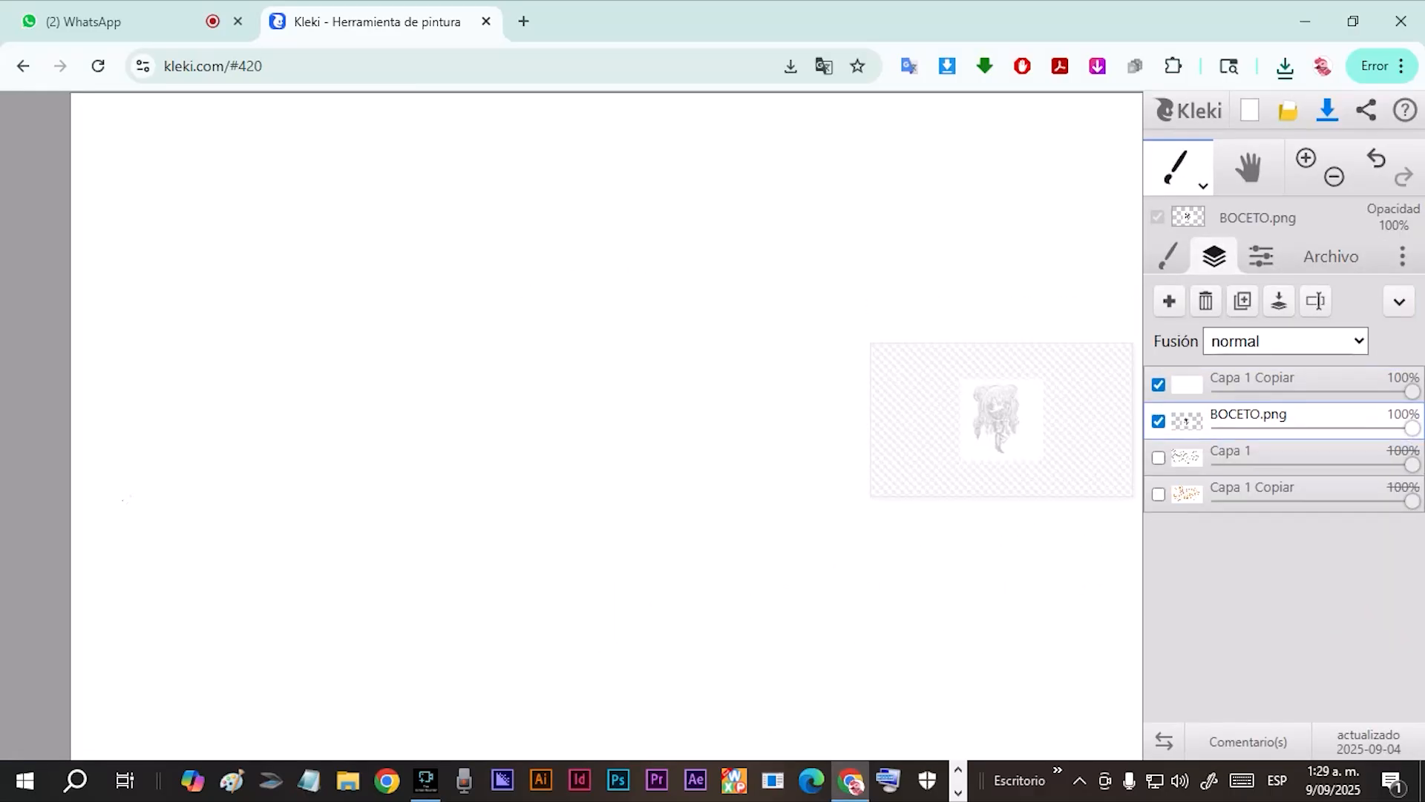
left_click_drag(1412, 391, 1256, 391)
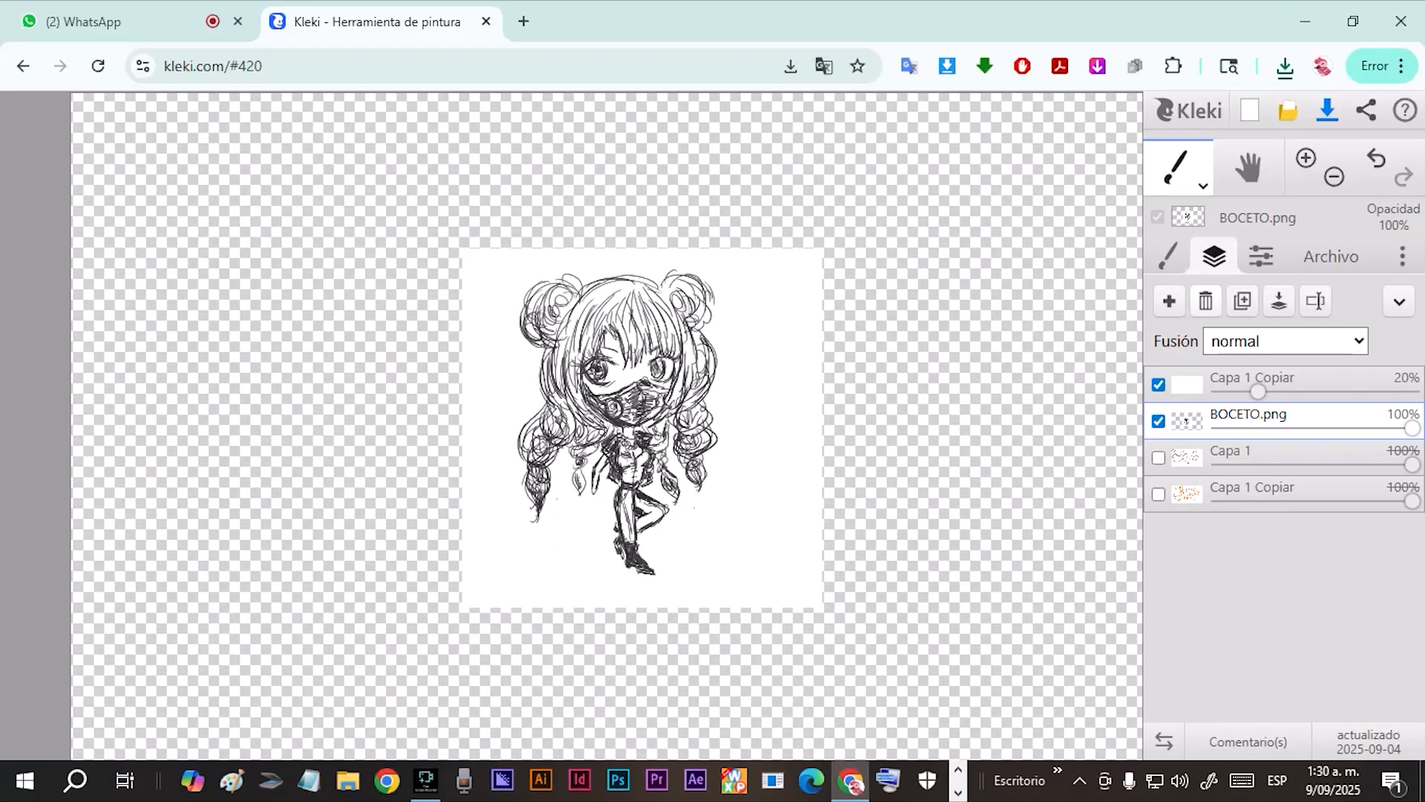
left_click(1169, 256)
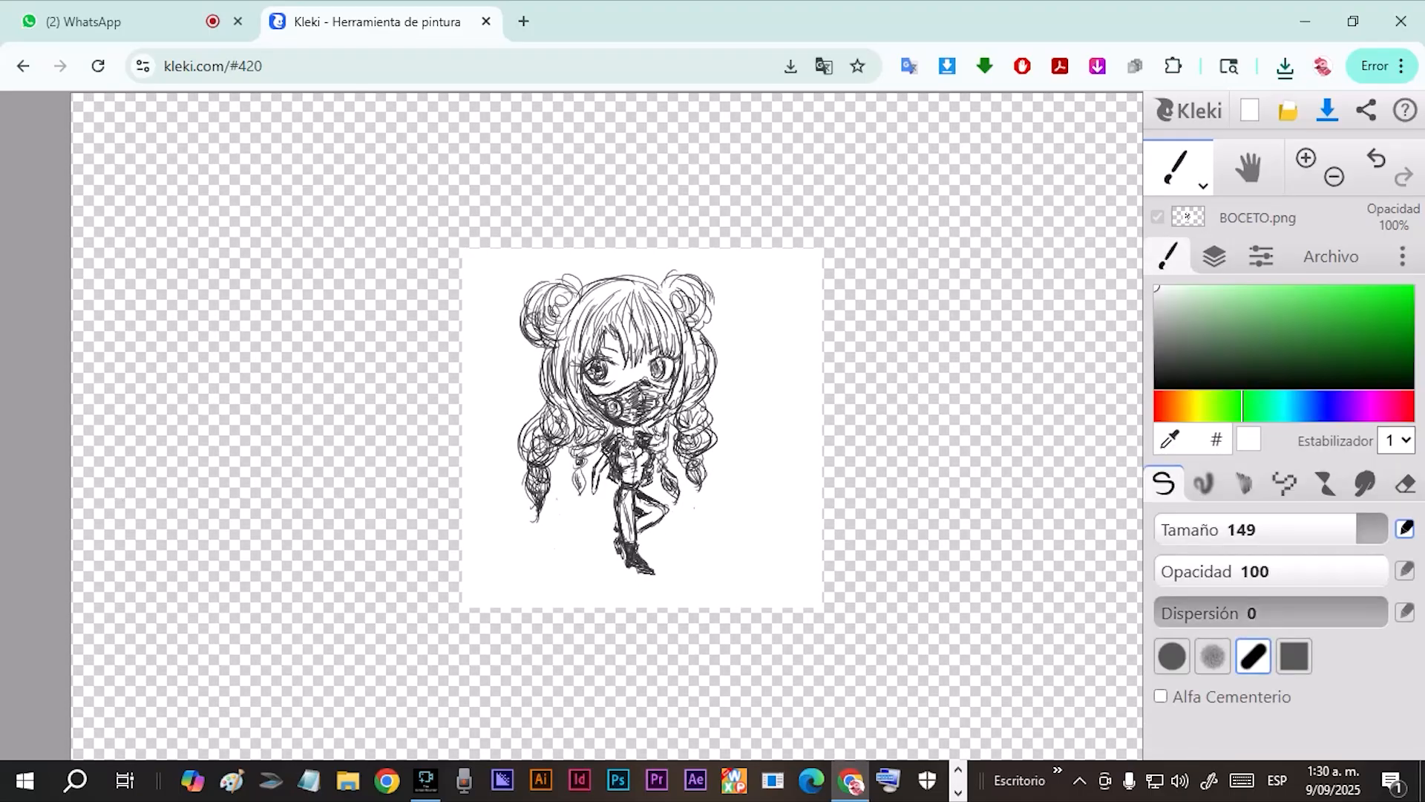
left_click(1215, 256)
left_click_drag(1261, 392, 1273, 391)
Set the brush colour to black and its size to 32.
left_click(1169, 257)
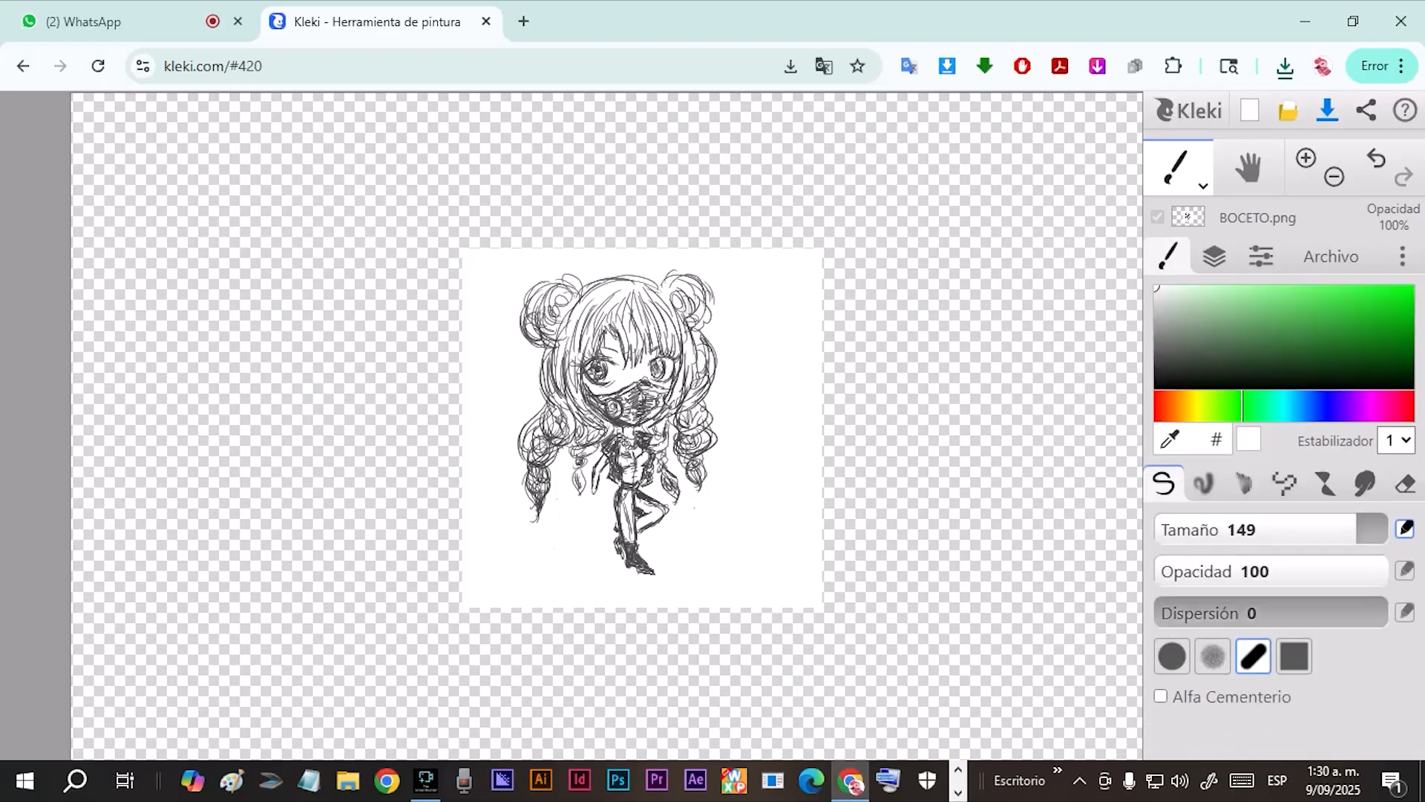
left_click(1155, 287)
left_click(1156, 387)
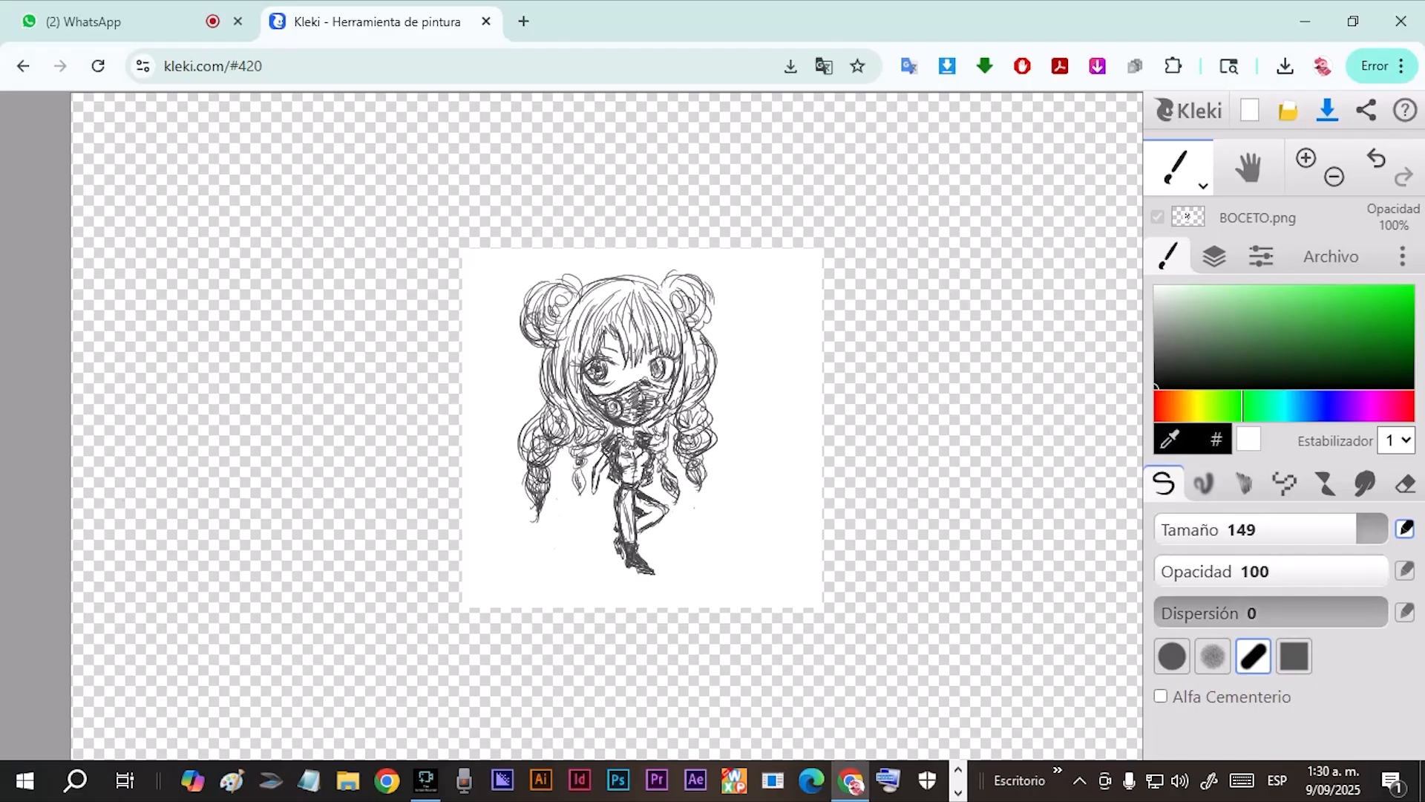
left_click(1248, 529)
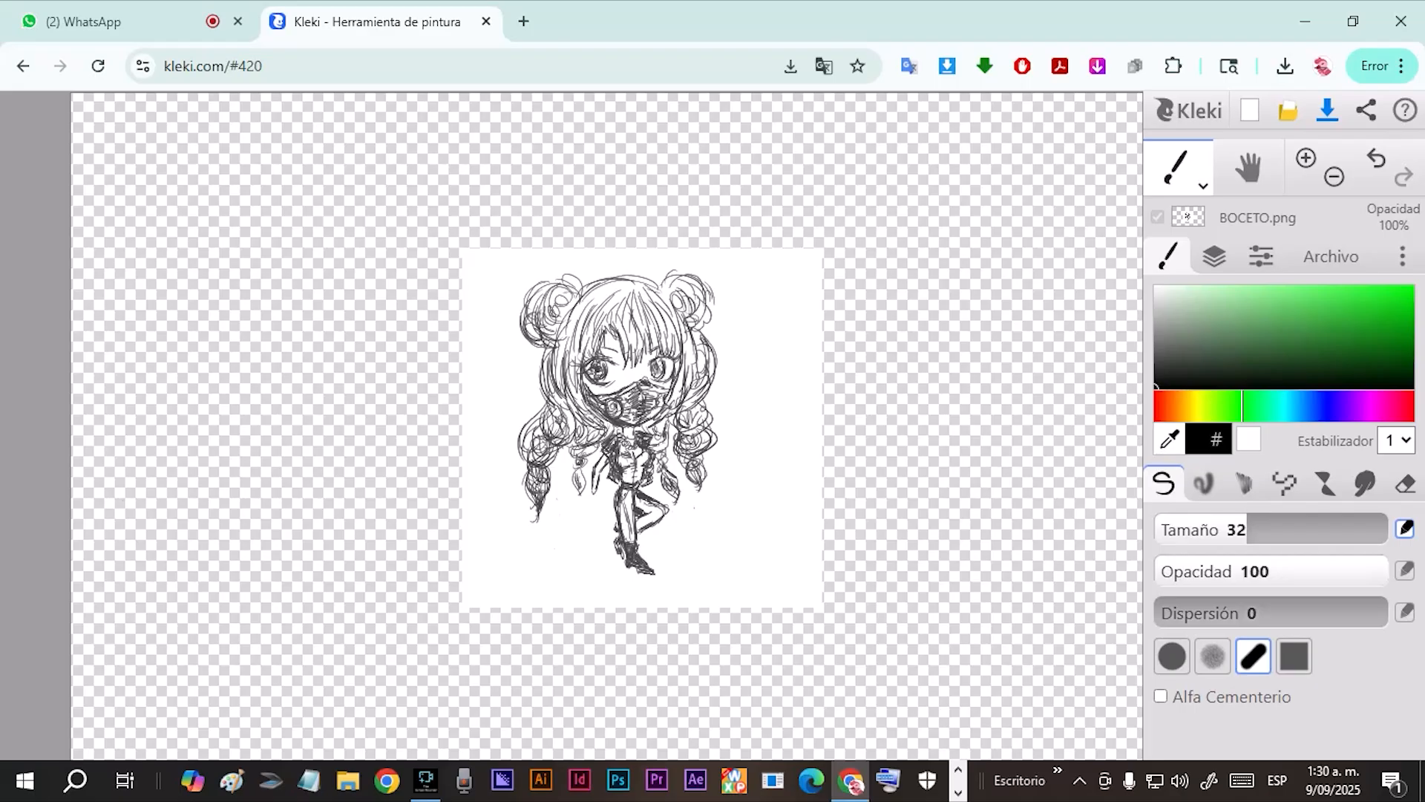
Raise the opacity of the white layer covering the sketch to 79% to fade the character's lines.
scroll(787, 424, "up", 2)
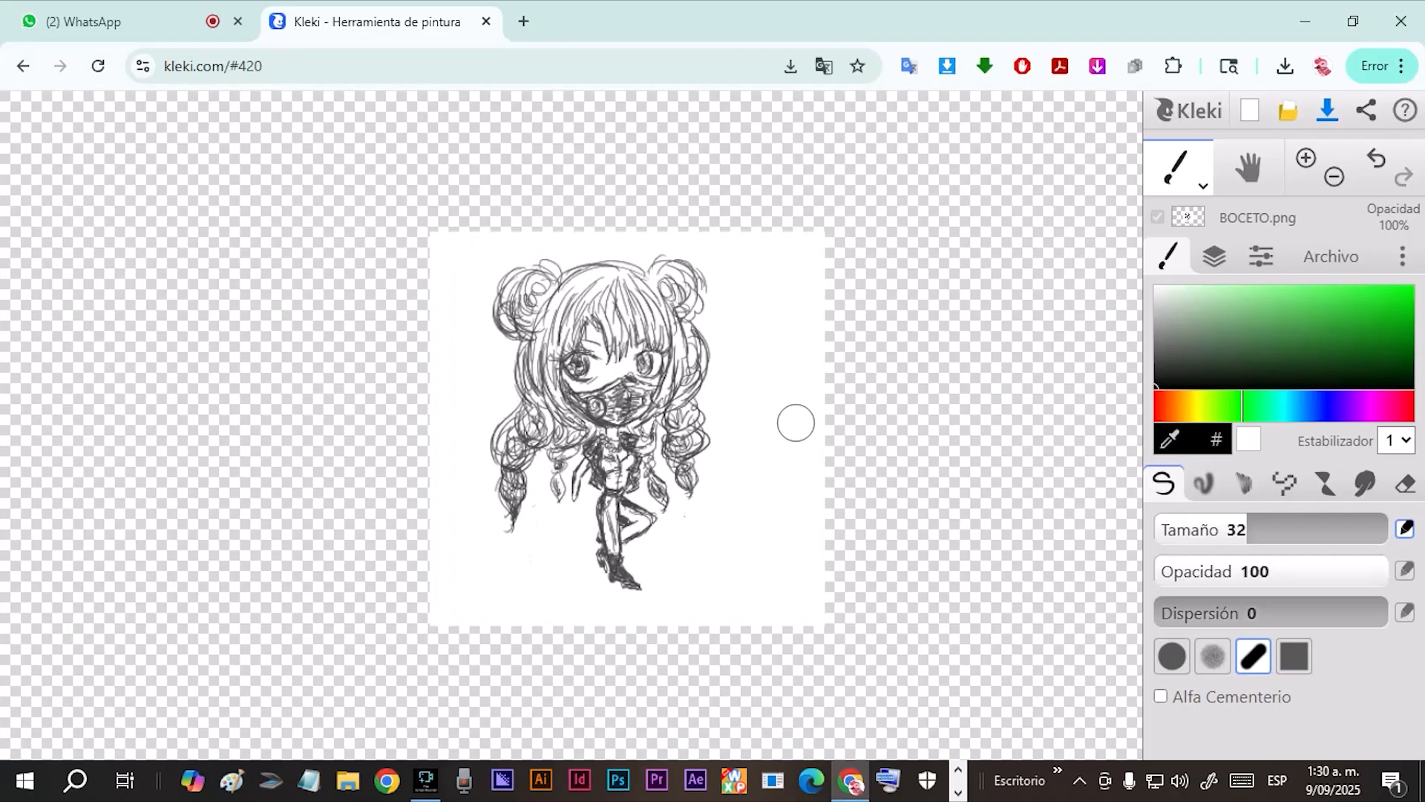
scroll(795, 423, "up", 2)
mouse_move(674, 418)
left_mouse_down()
mouse_move(865, 451)
mouse_move(949, 433)
mouse_move(896, 454)
left_mouse_up()
scroll(896, 454, "up", 2)
mouse_move(534, 344)
left_mouse_down()
mouse_move(750, 409)
mouse_move(675, 421)
left_mouse_up()
left_click(1214, 256)
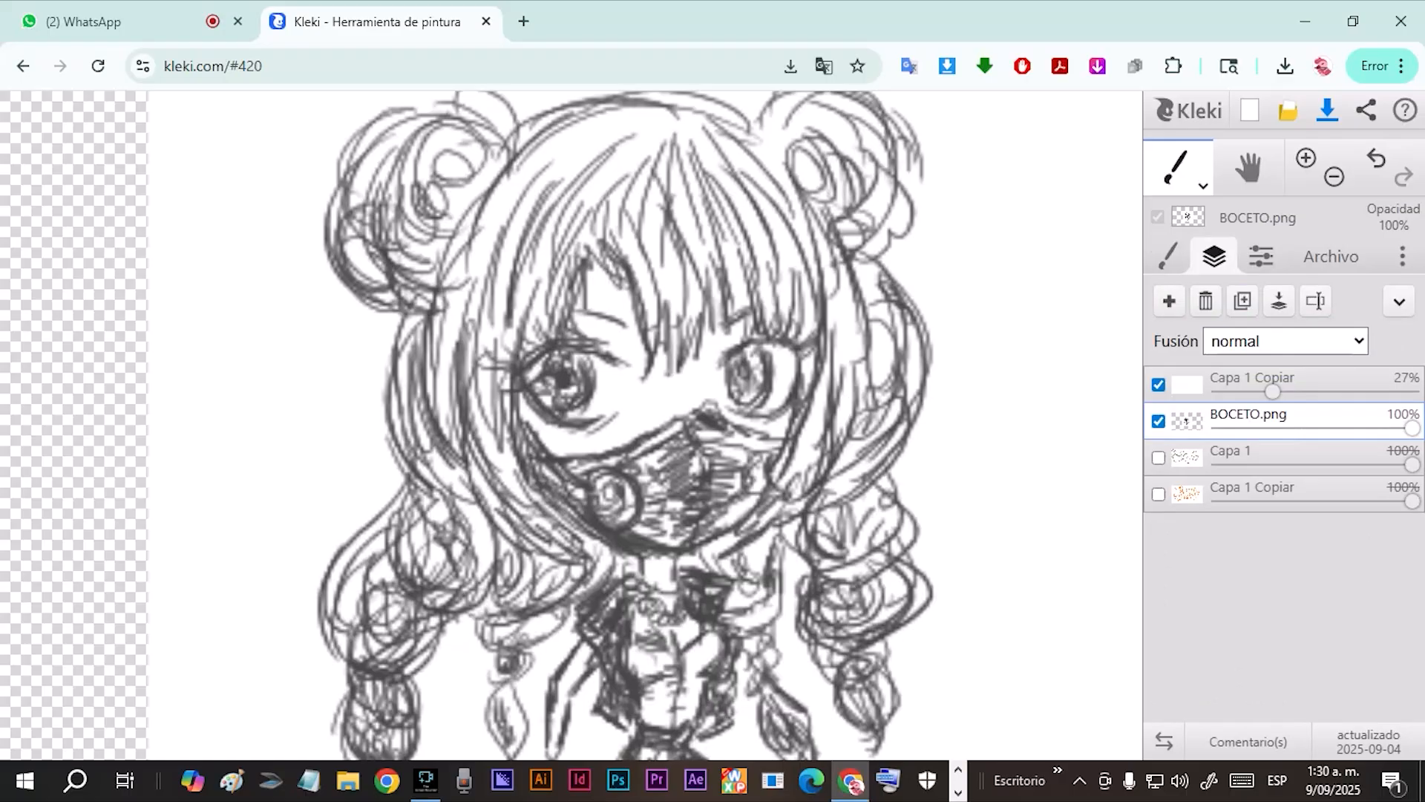
left_click_drag(1272, 391, 1372, 391)
mouse_move(858, 372)
left_mouse_down()
mouse_move(793, 387)
mouse_move(807, 388)
left_mouse_up()
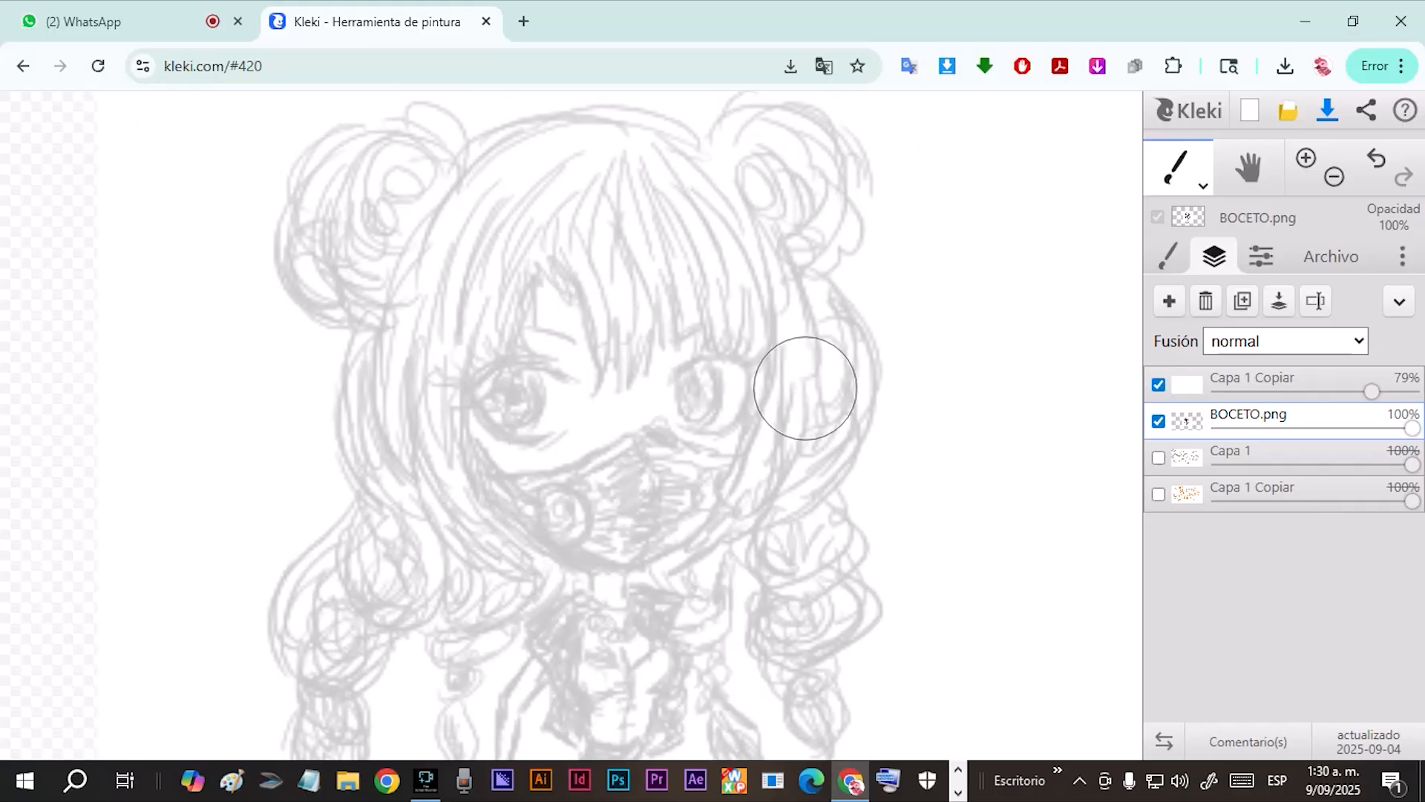
Try brush sizes 2.5 and 4.5 with black test strokes beside the character's head, and undo the strokes.
left_click(1169, 256)
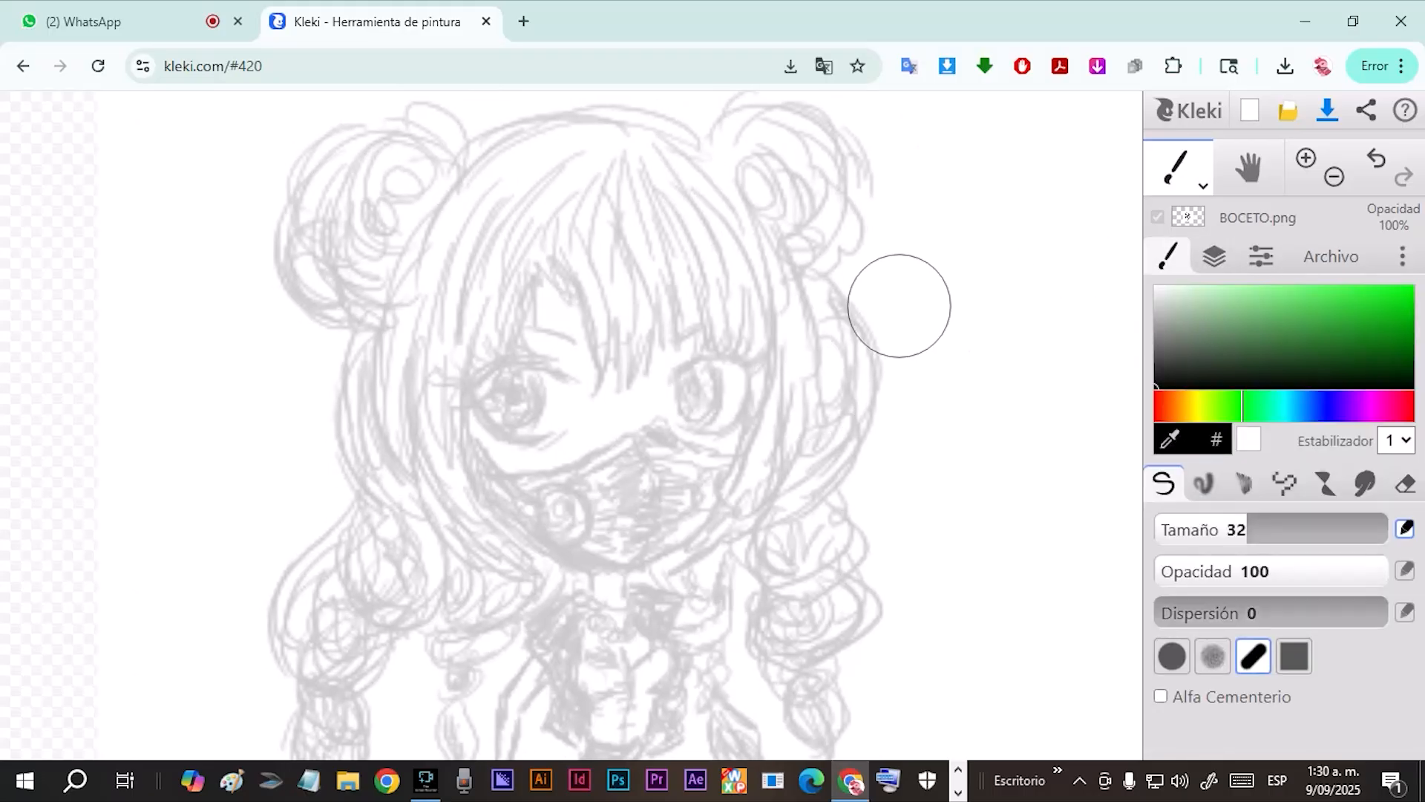
left_click_drag(1259, 529, 1174, 530)
left_click_drag(907, 239, 916, 449)
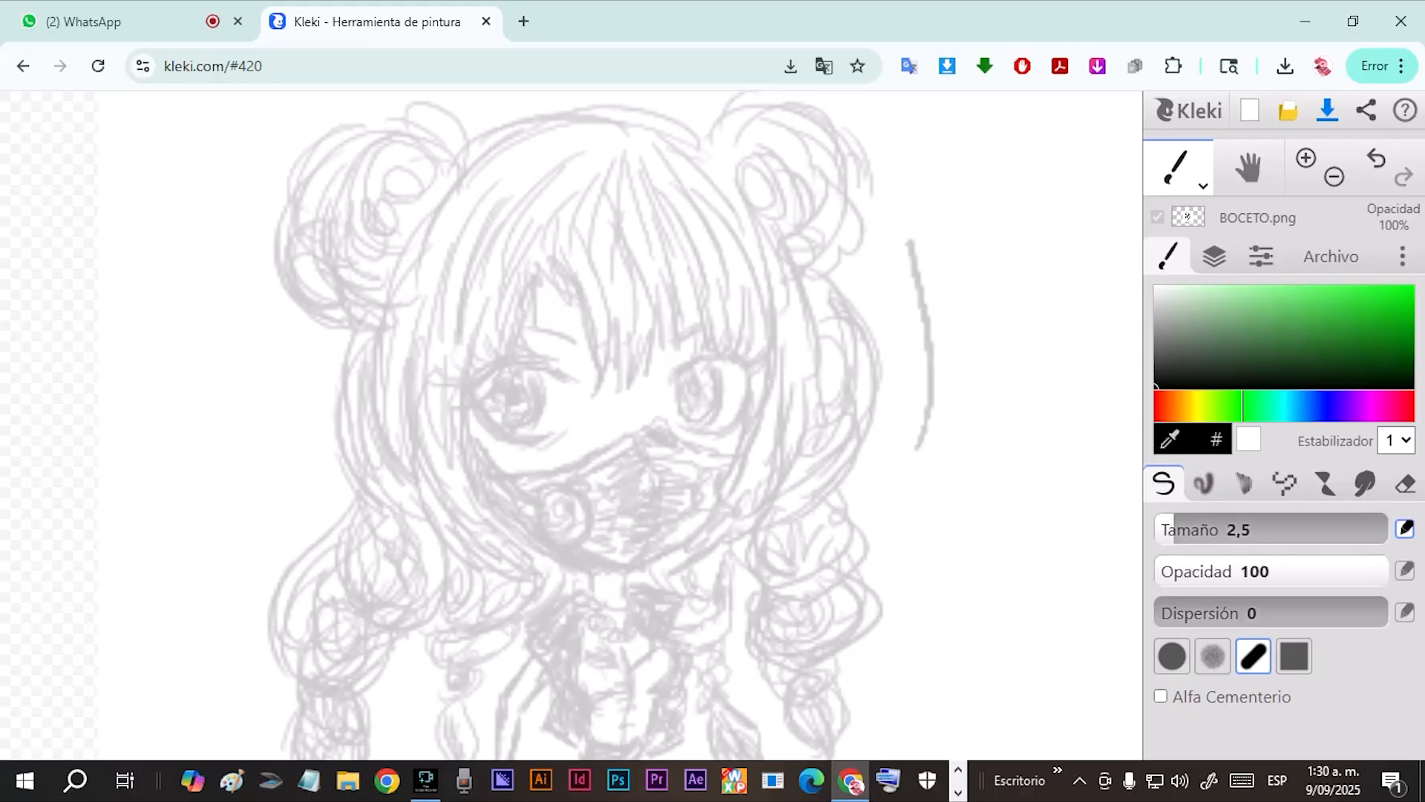
mouse_move(1174, 529)
left_mouse_down()
mouse_move(1389, 530)
mouse_move(1185, 529)
left_mouse_up()
left_click_drag(964, 315, 940, 524)
left_click_drag(997, 416, 975, 583)
left_click_drag(1037, 460, 1004, 590)
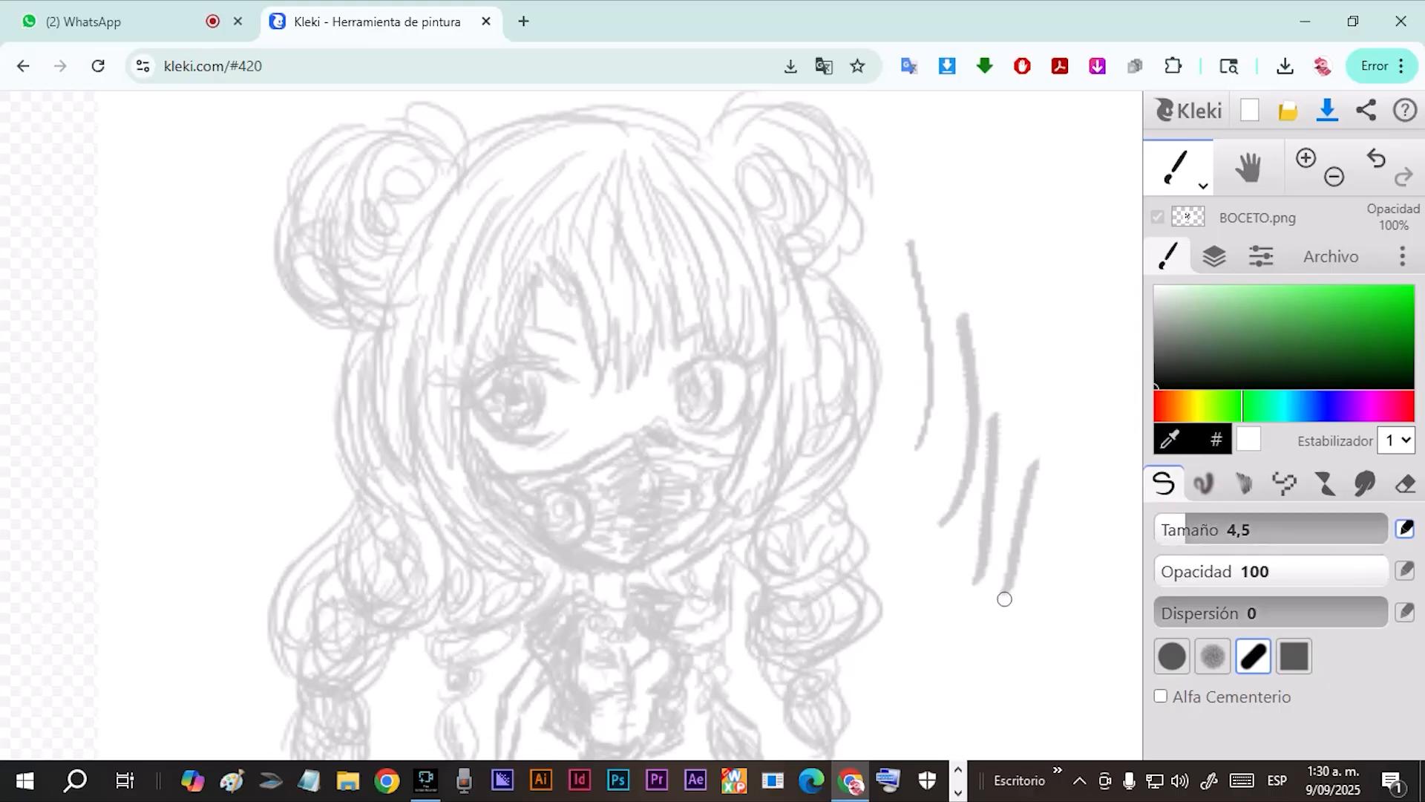
left_click(1377, 160)
left_click(1377, 160)
left_click(1378, 159)
left_click(1377, 160)
Restore the white layer's opacity to 100% and move the BOCETO.png layer above it.
left_click(1214, 257)
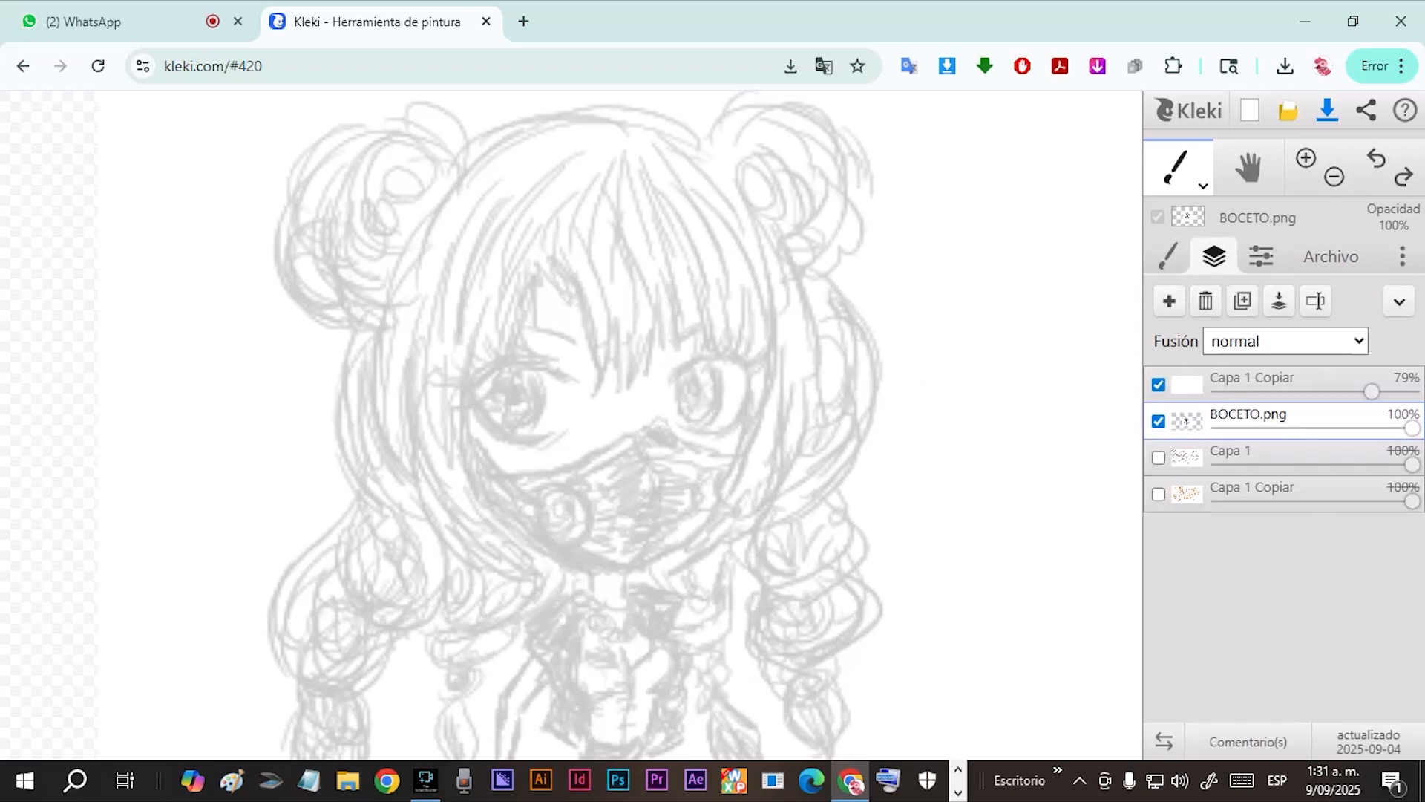
mouse_move(1371, 391)
left_mouse_down()
mouse_move(1415, 391)
mouse_move(1361, 428)
mouse_move(1414, 429)
left_mouse_up()
mouse_move(1187, 421)
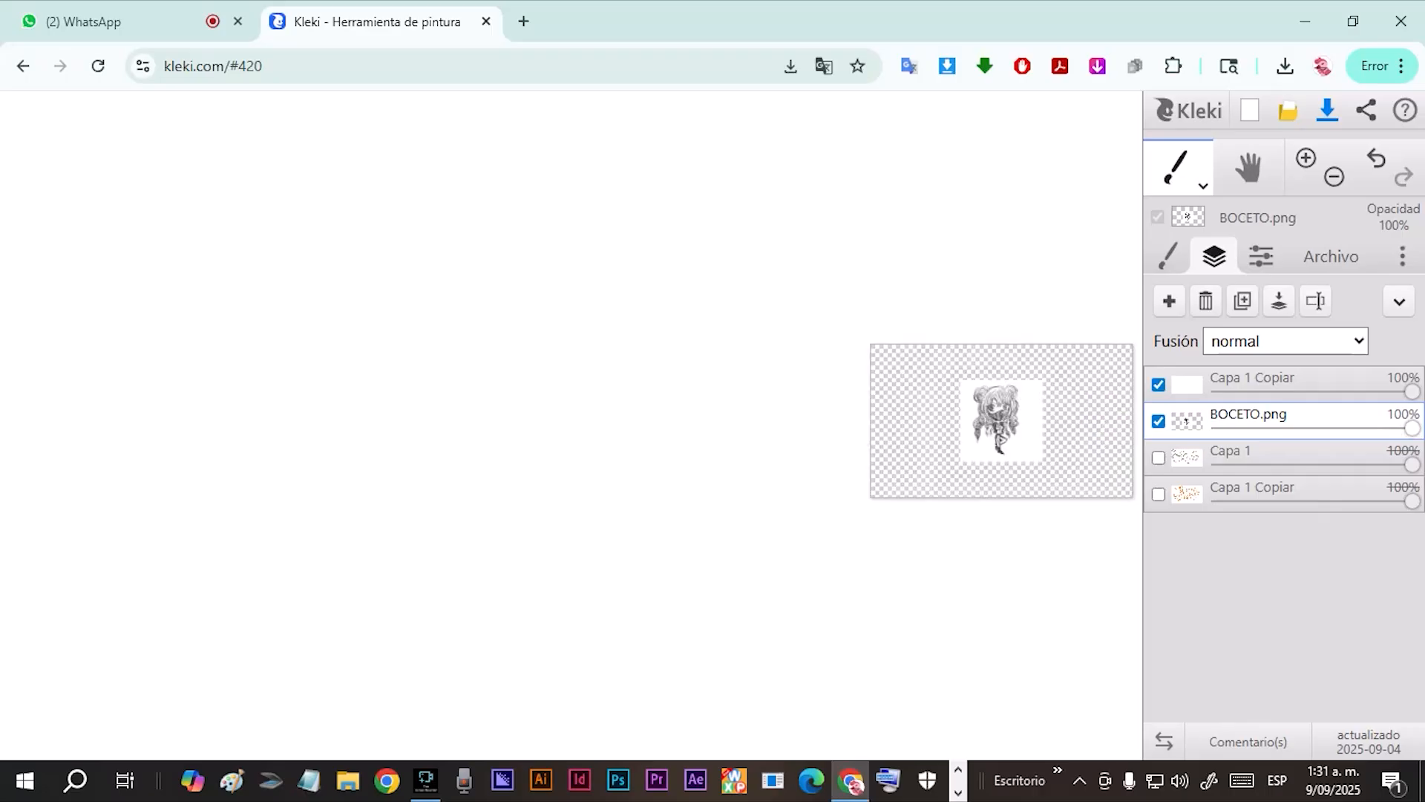
left_click_drag(1187, 421, 1187, 384)
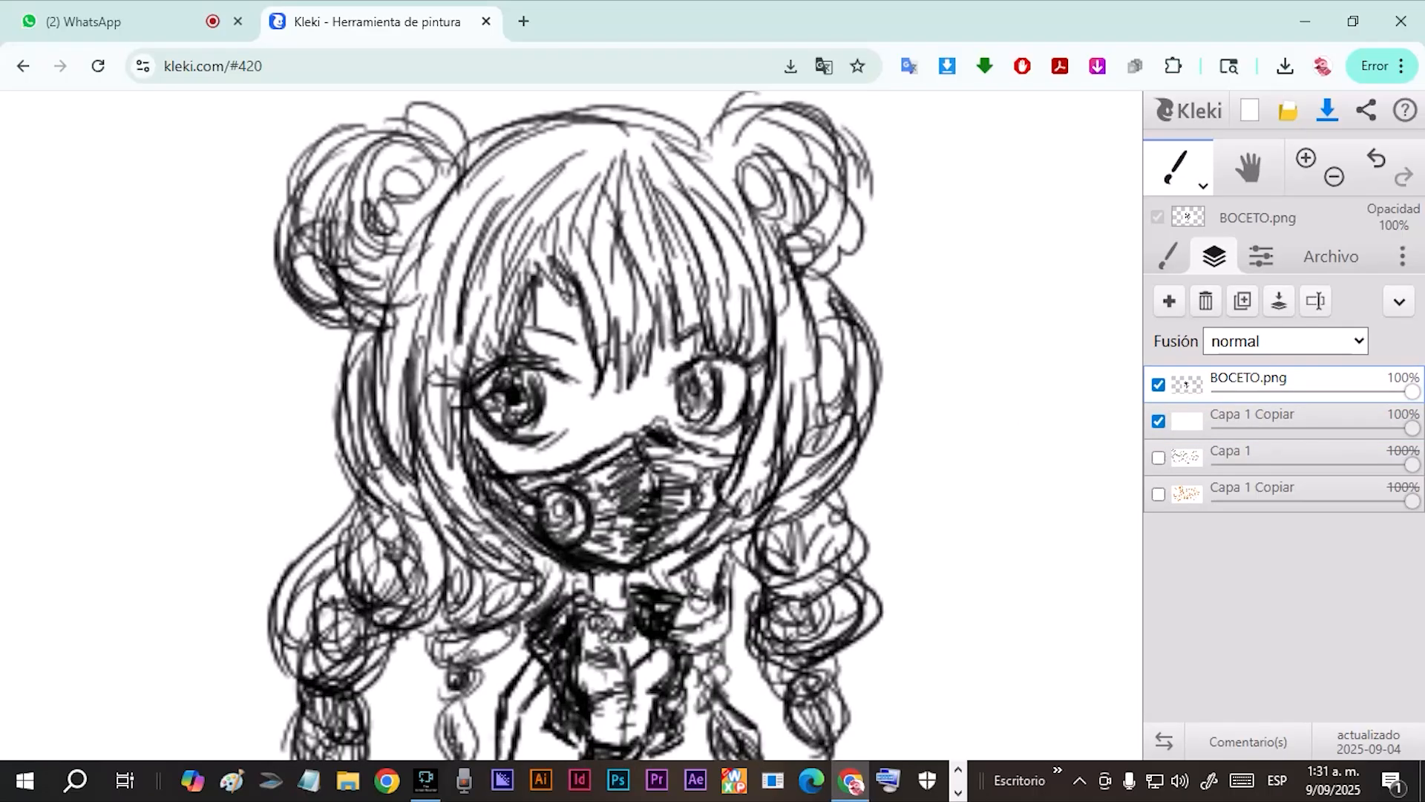
Set the BOCETO.png layer's opacity to 20%, and toggle its visibility off and on.
left_click_drag(1412, 392, 1258, 391)
left_click(1187, 421)
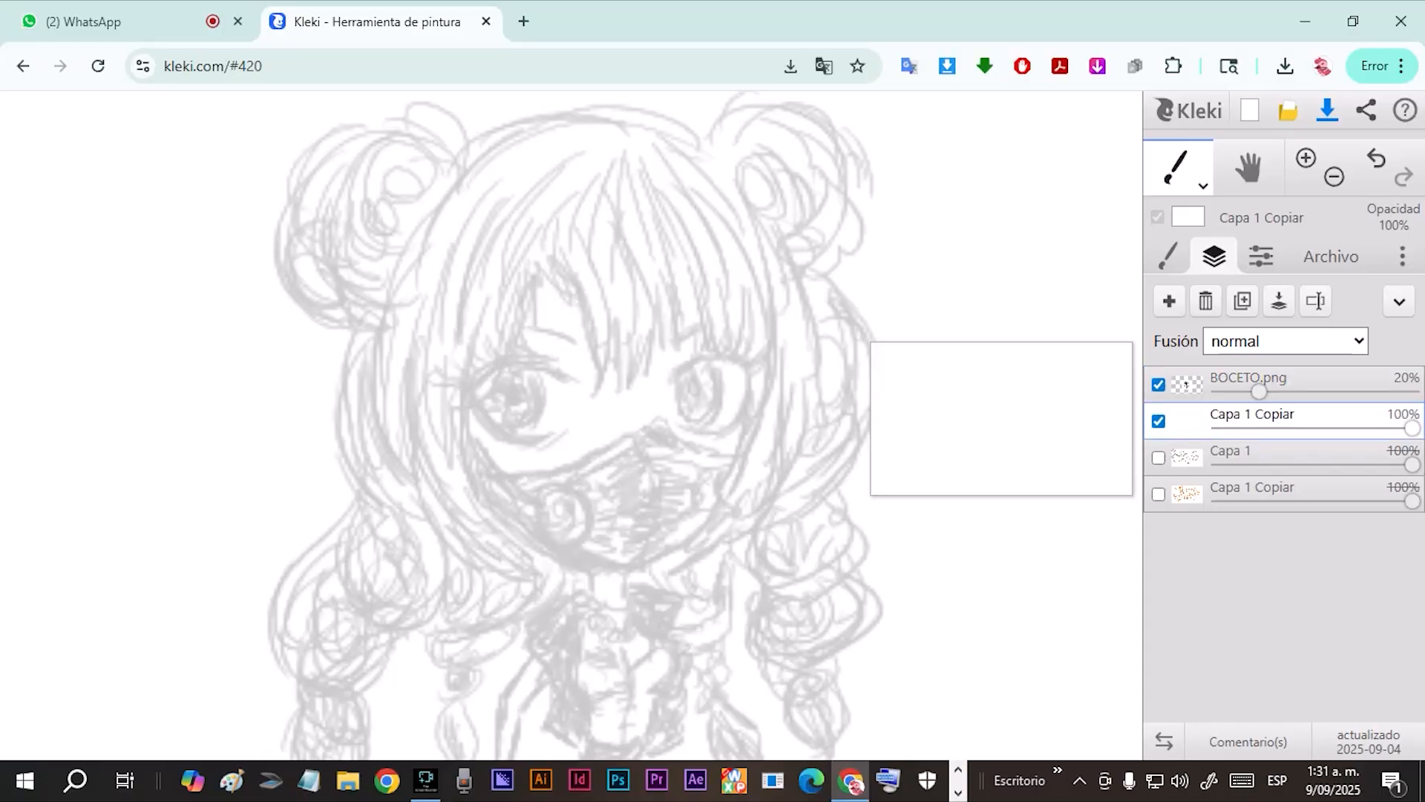
left_click(1187, 382)
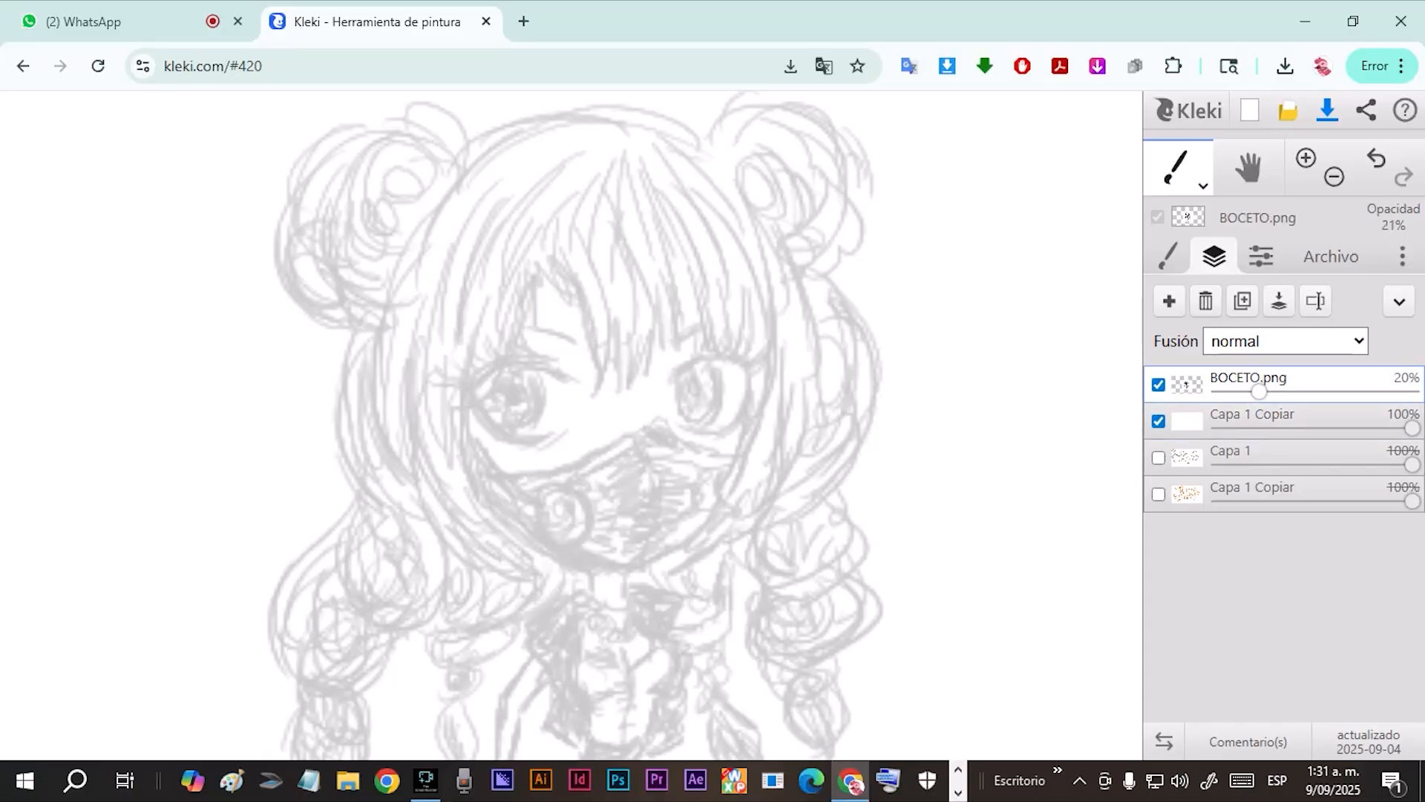
left_click(1158, 384)
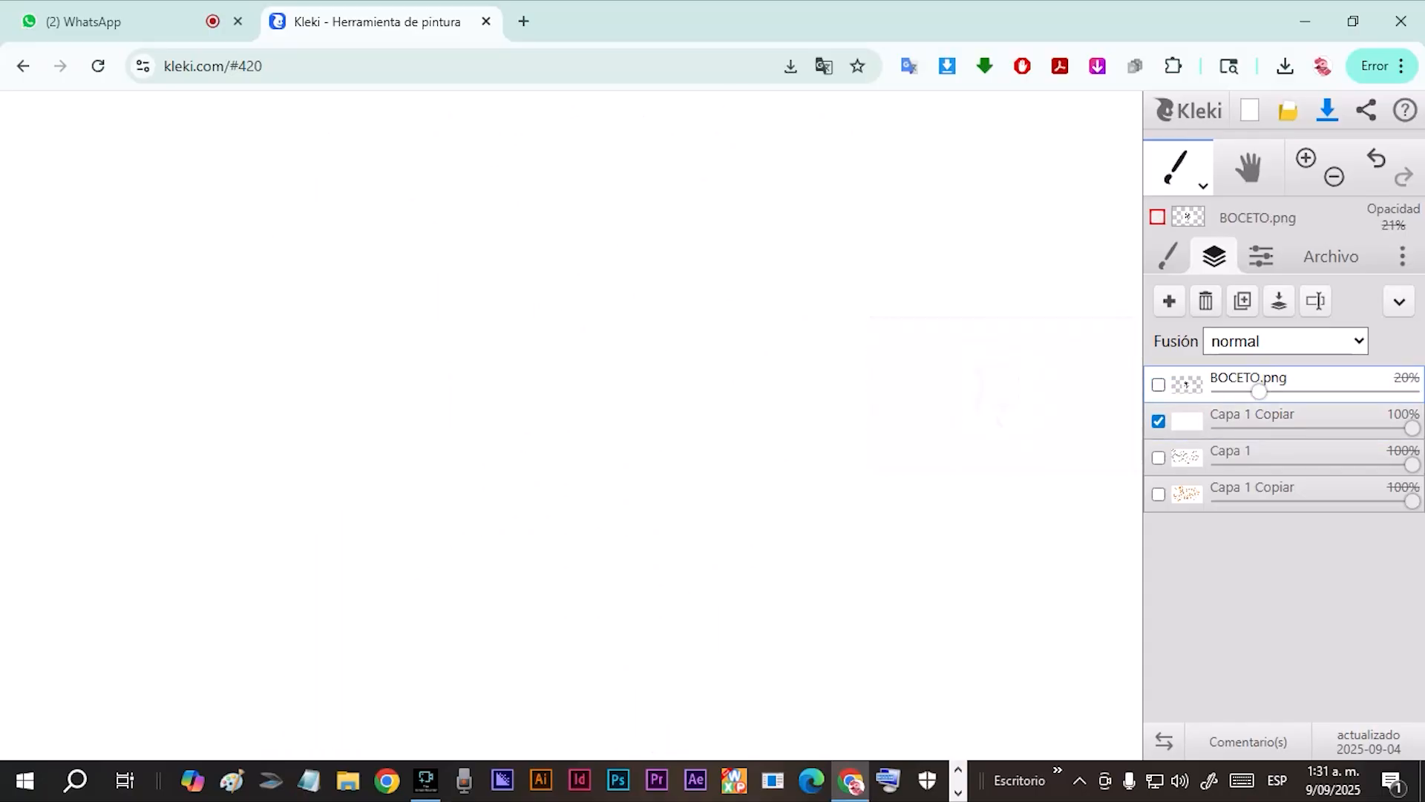
left_click(1159, 384)
Draw a long green test stroke beside the character on the white Capa 1 Copiar layer.
left_click(1187, 420)
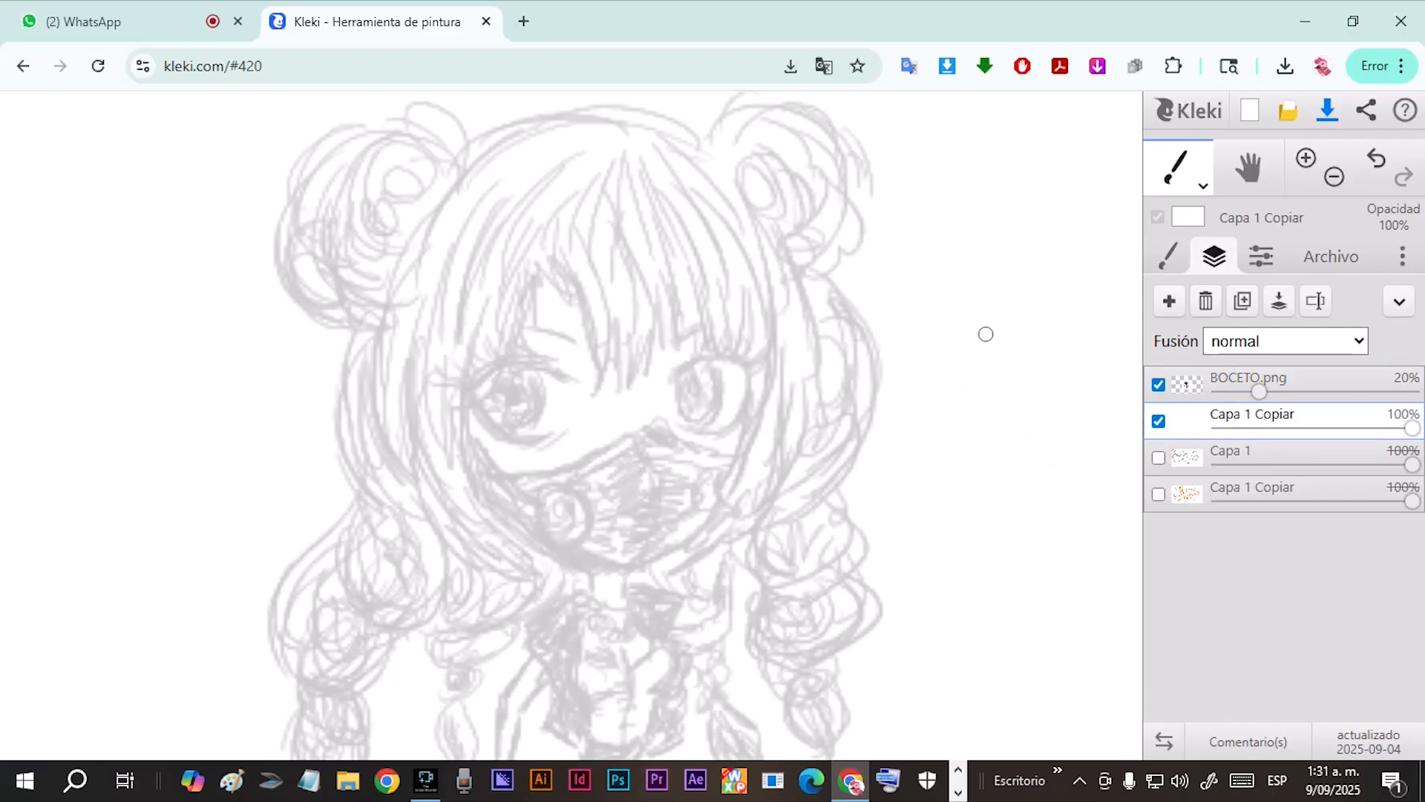
left_click(1169, 256)
left_click(1248, 321)
mouse_move(1032, 316)
left_mouse_down()
mouse_move(955, 669)
mouse_move(928, 695)
left_mouse_up()
Hide and show the white layer again, and undo the green test stroke on it.
left_click(1215, 256)
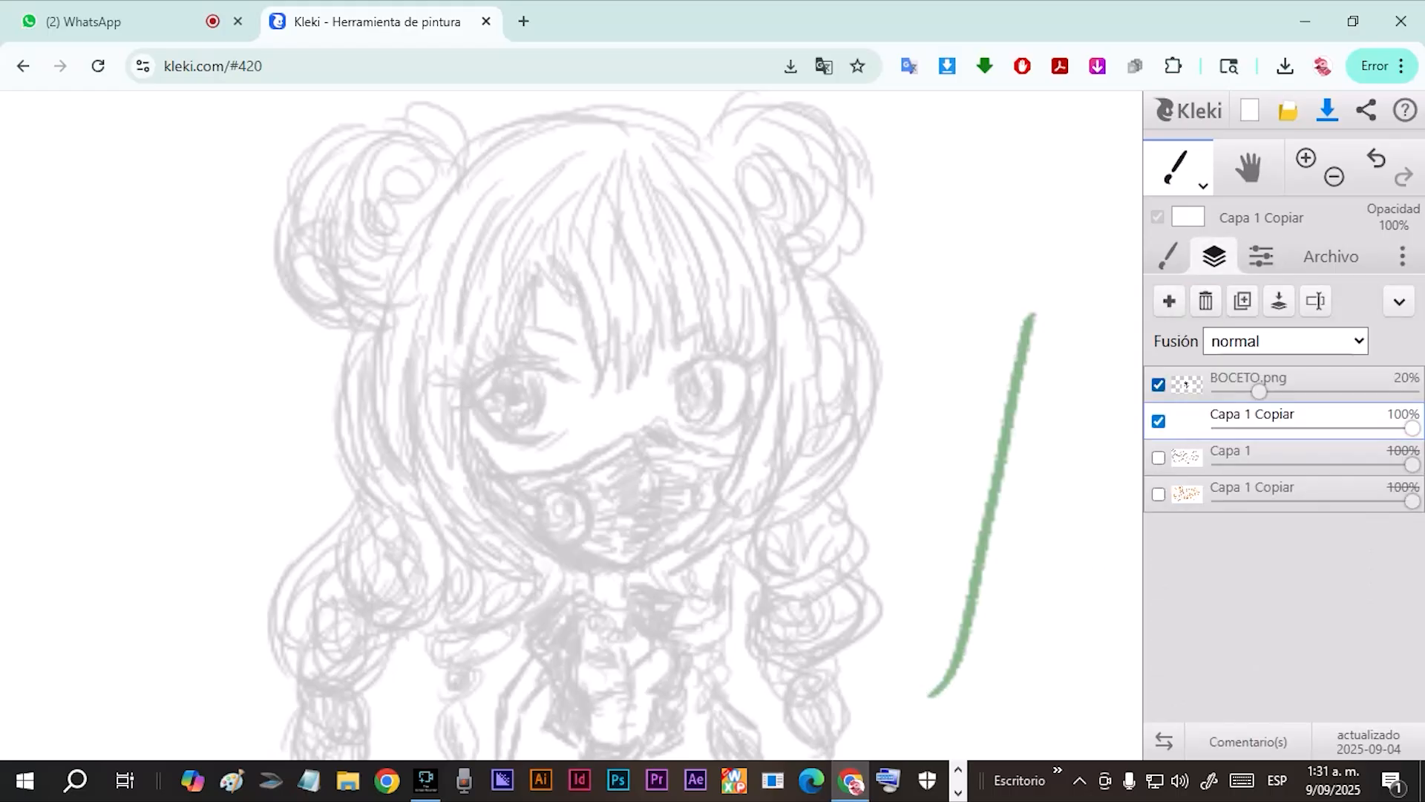
left_click(1158, 421)
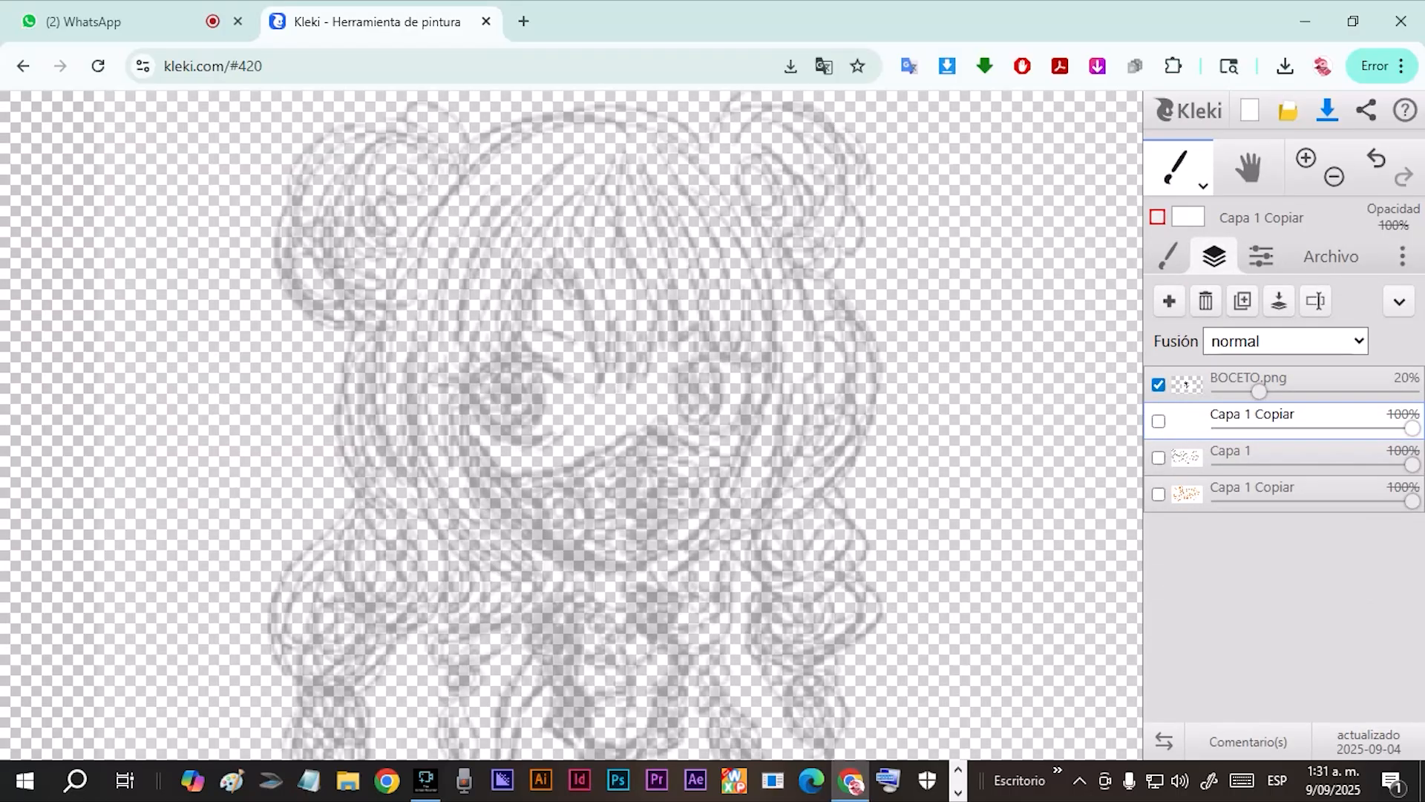
left_click(1249, 378)
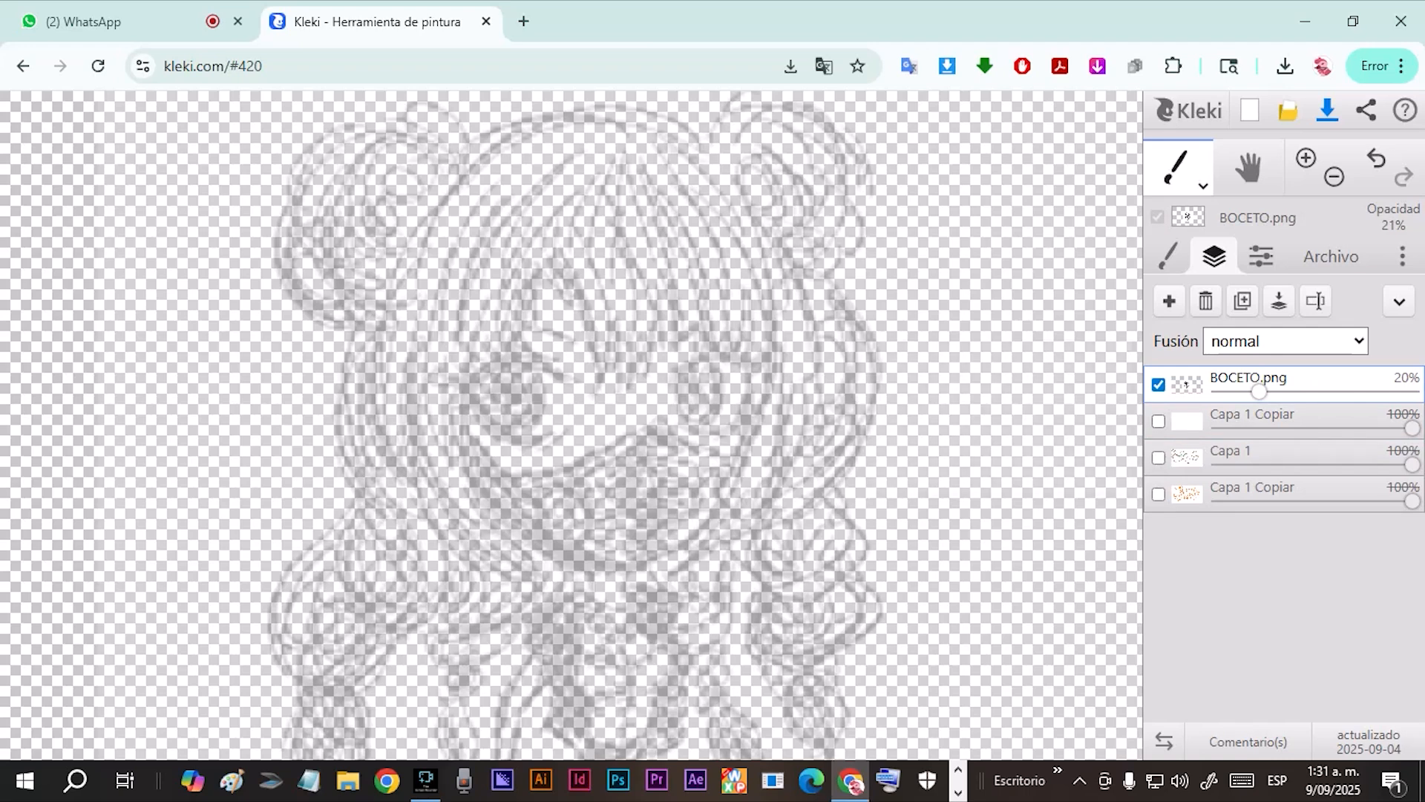
left_click(1247, 414)
left_click(1159, 421)
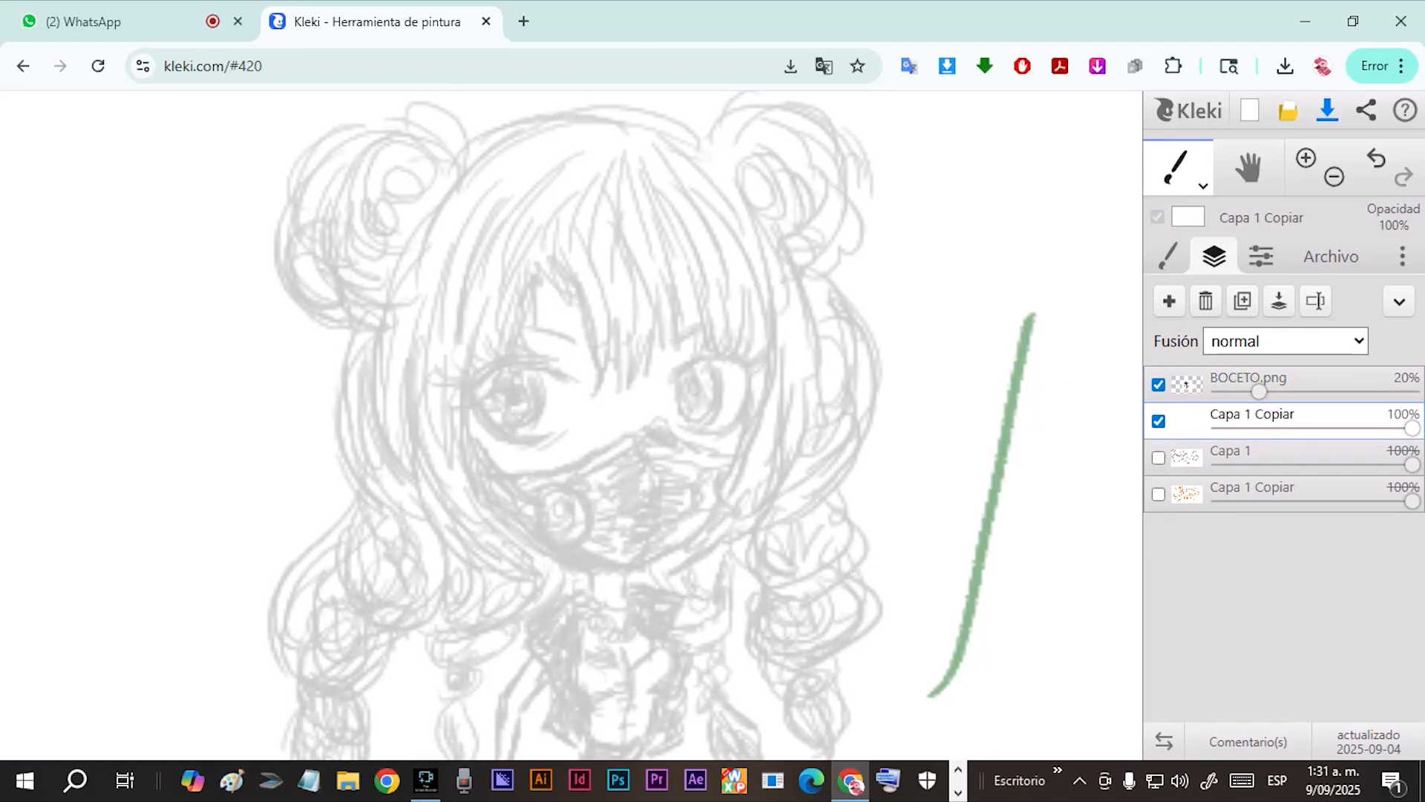
key("ctrl+z")
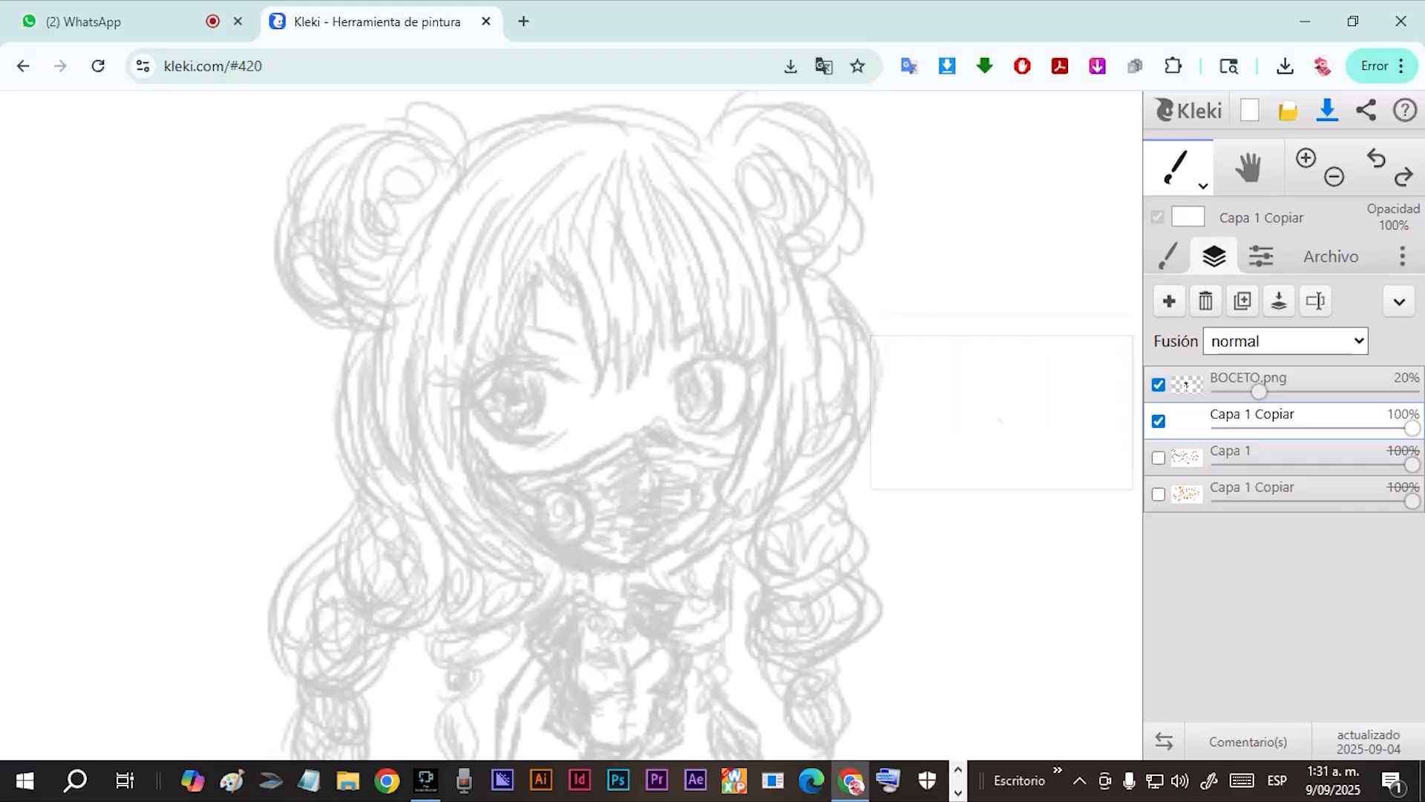
Add an empty layer directly above the white layer and another one above BOCETO.png.
left_click(1169, 300)
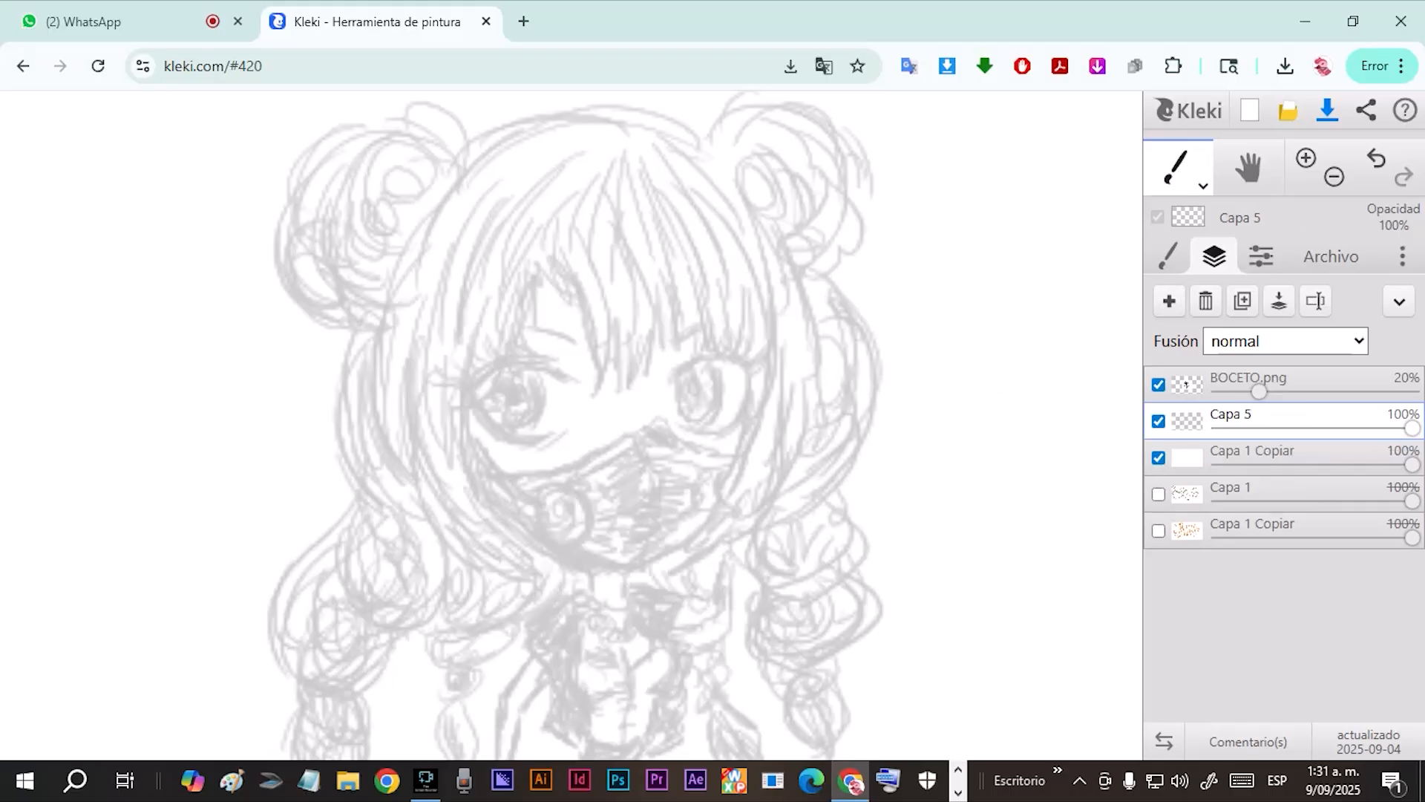
left_click(1249, 379)
left_click(1169, 301)
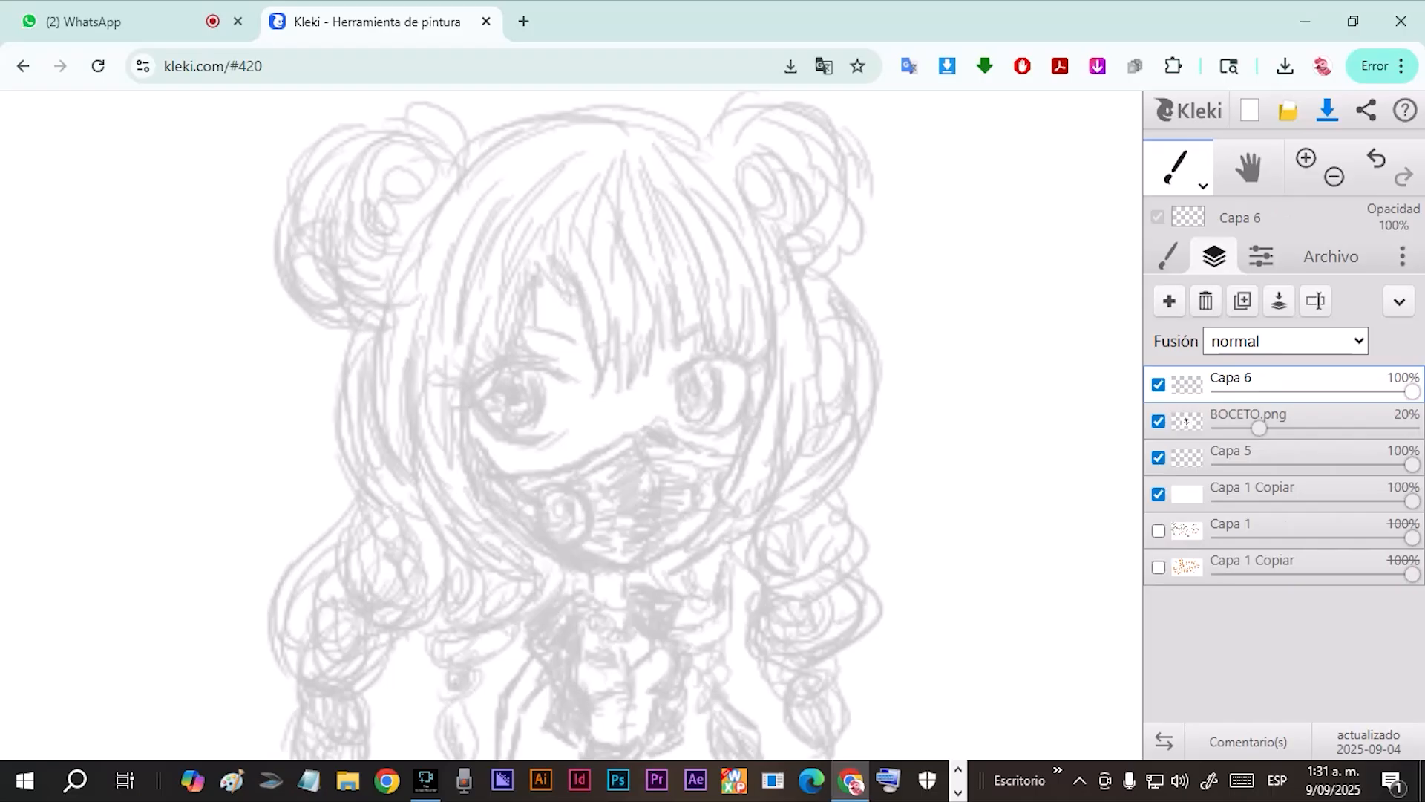
Delete the empty layer above BOCETO.png, and delete and restore the BOCETO.png layer.
left_click(1205, 301)
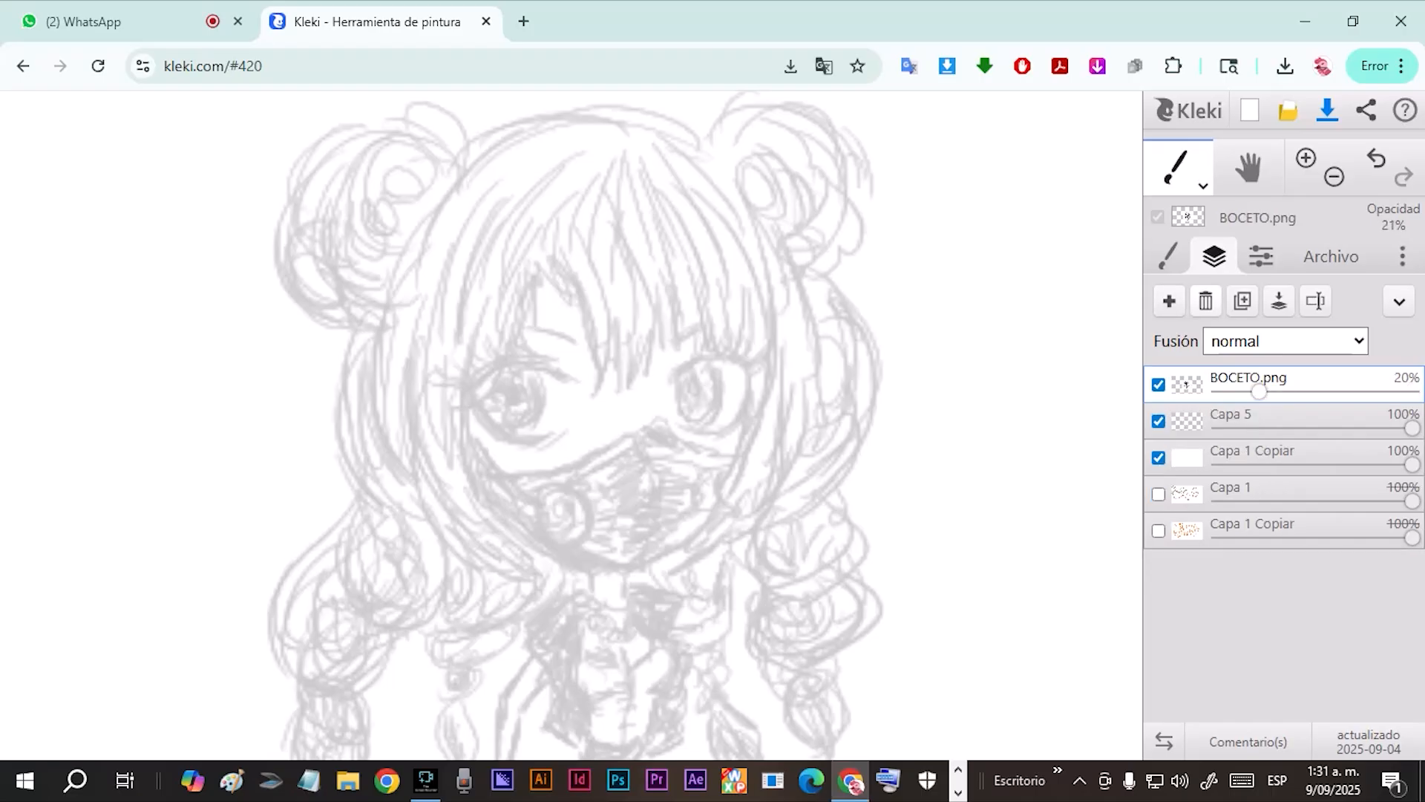
left_click(1205, 300)
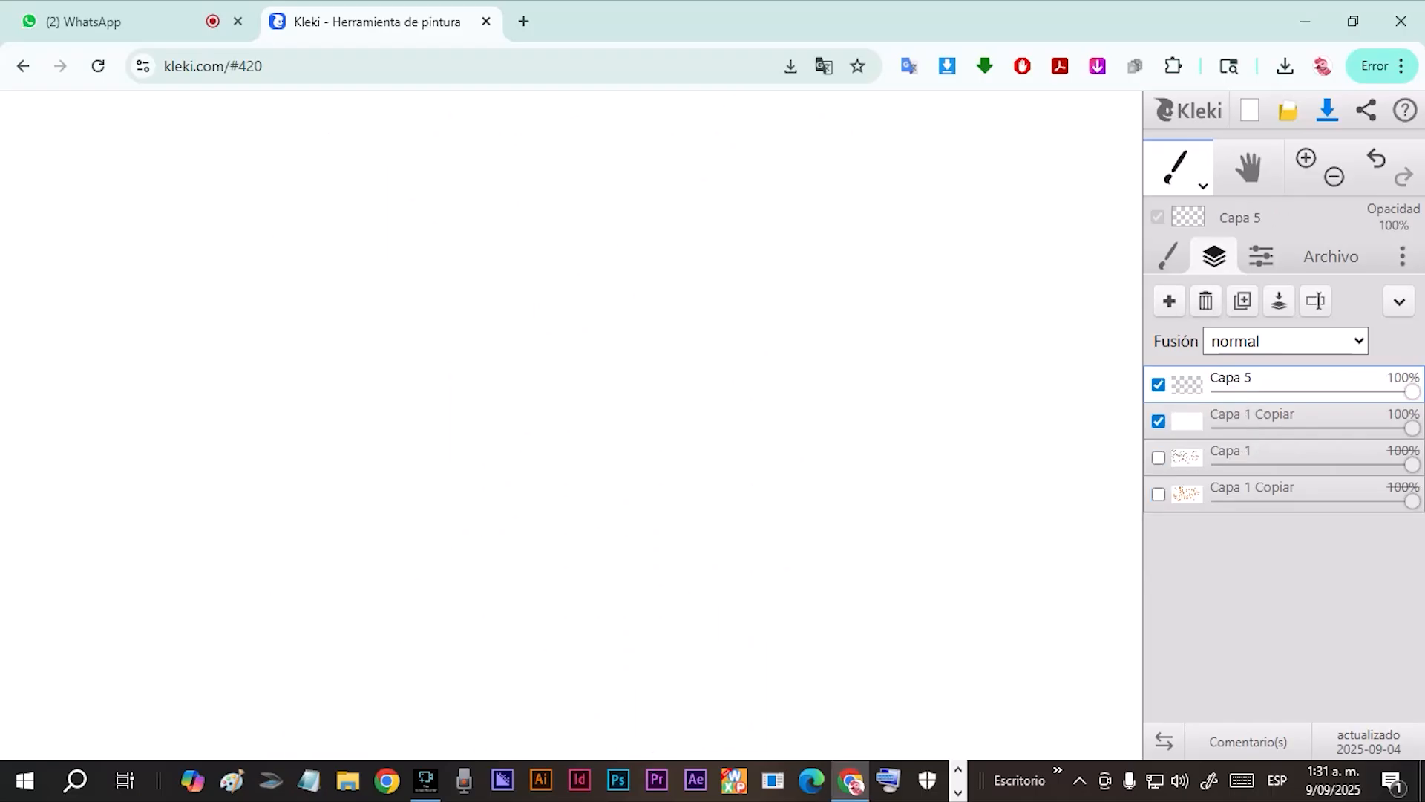
left_click(1377, 160)
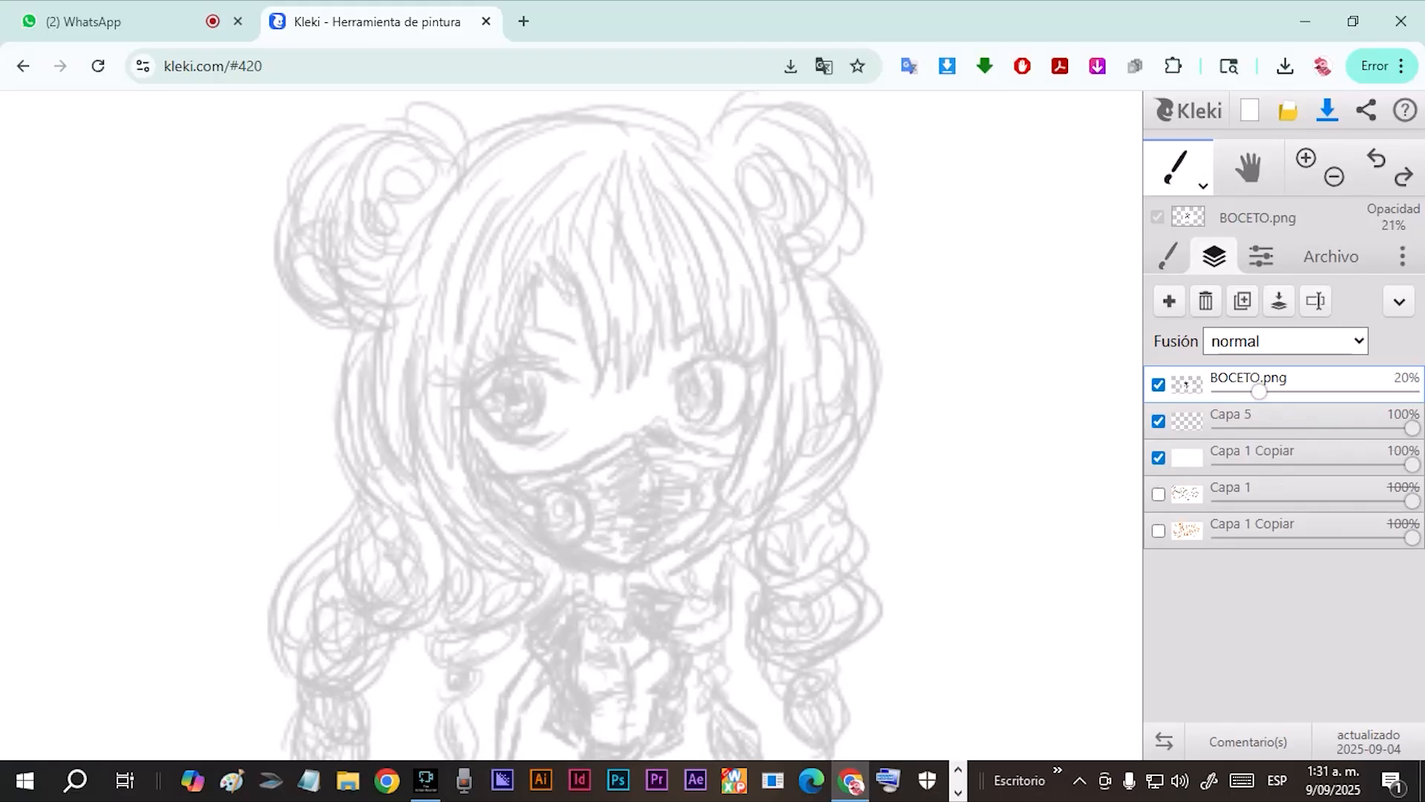
Delete the empty Capa 5 layer and set the brush colour to black.
left_click(1205, 301)
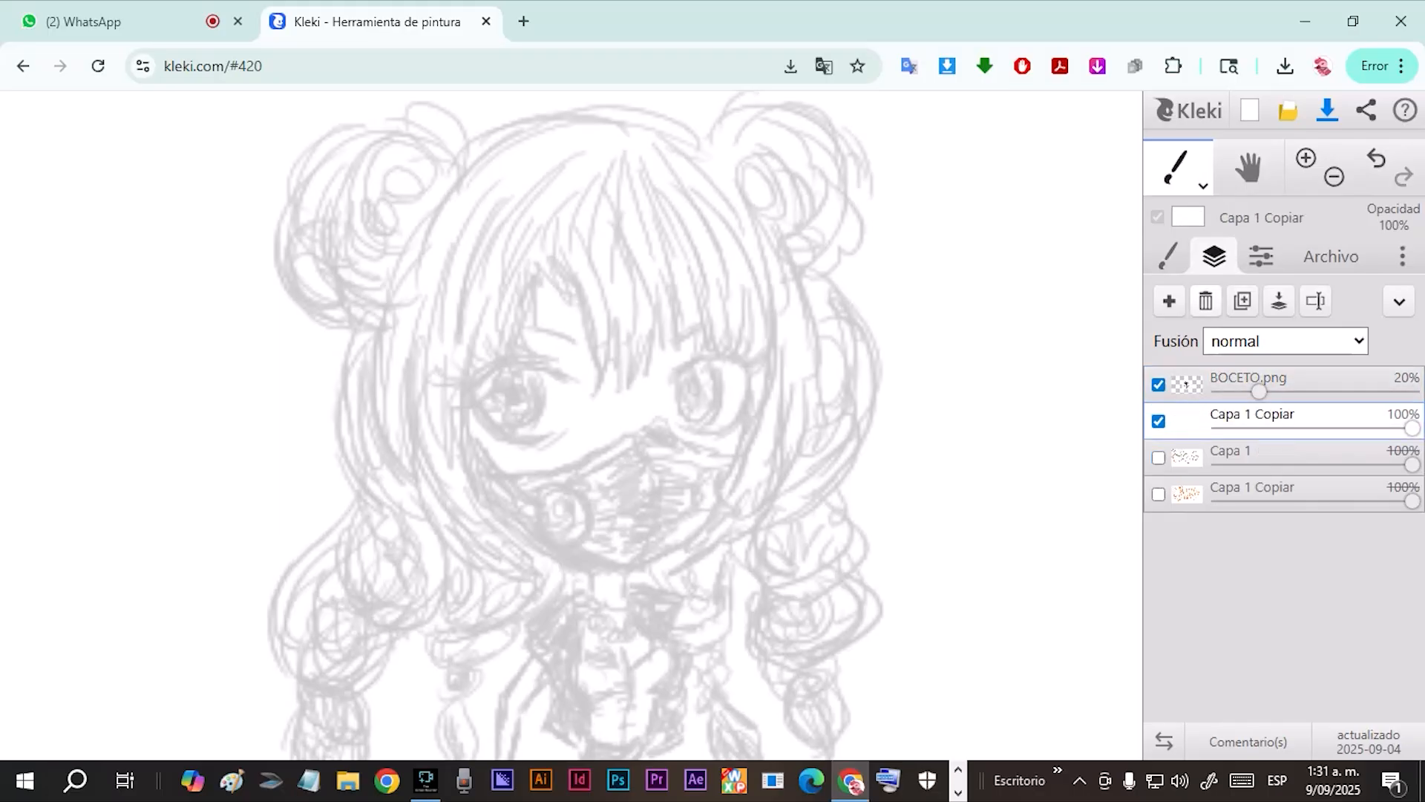
left_click(1168, 256)
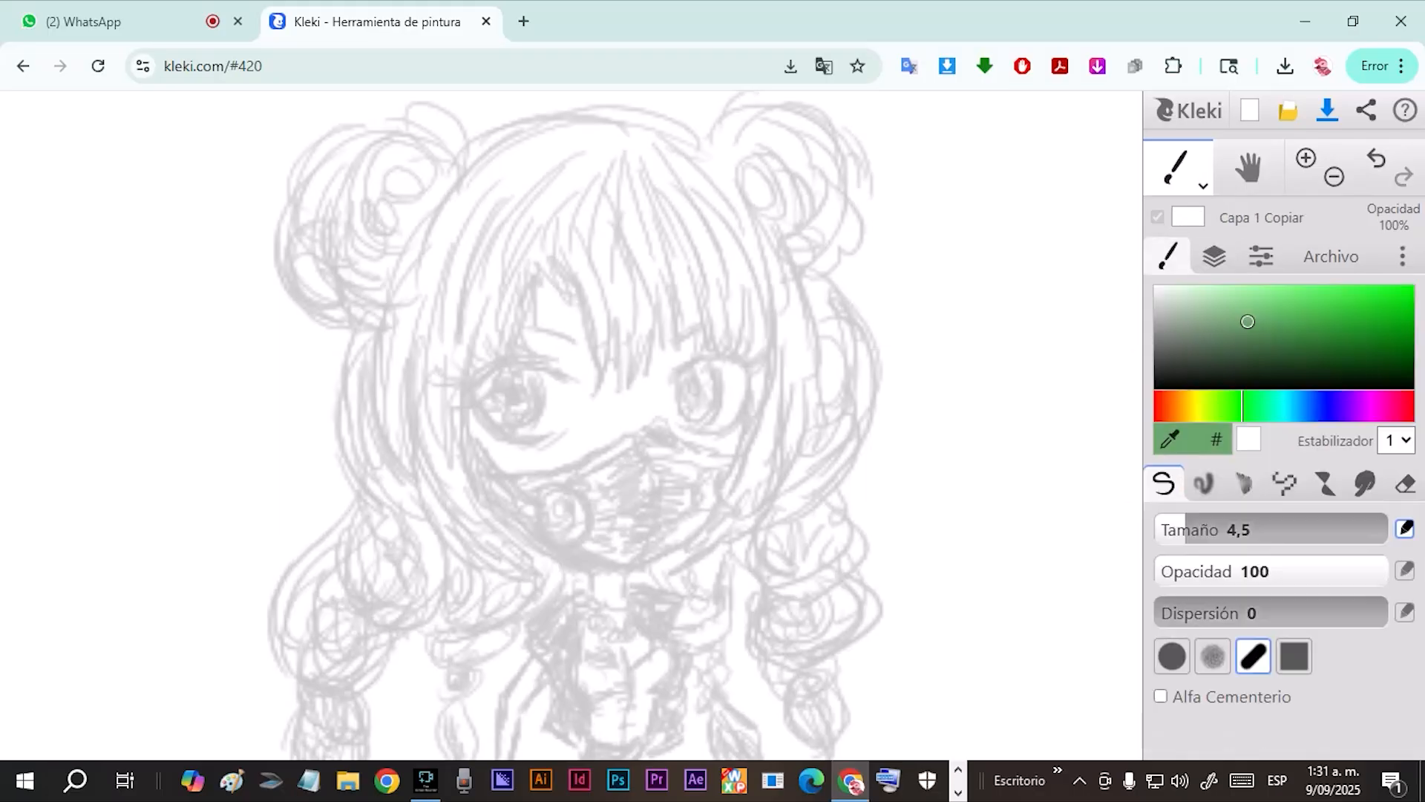
left_click_drag(1248, 322, 1156, 387)
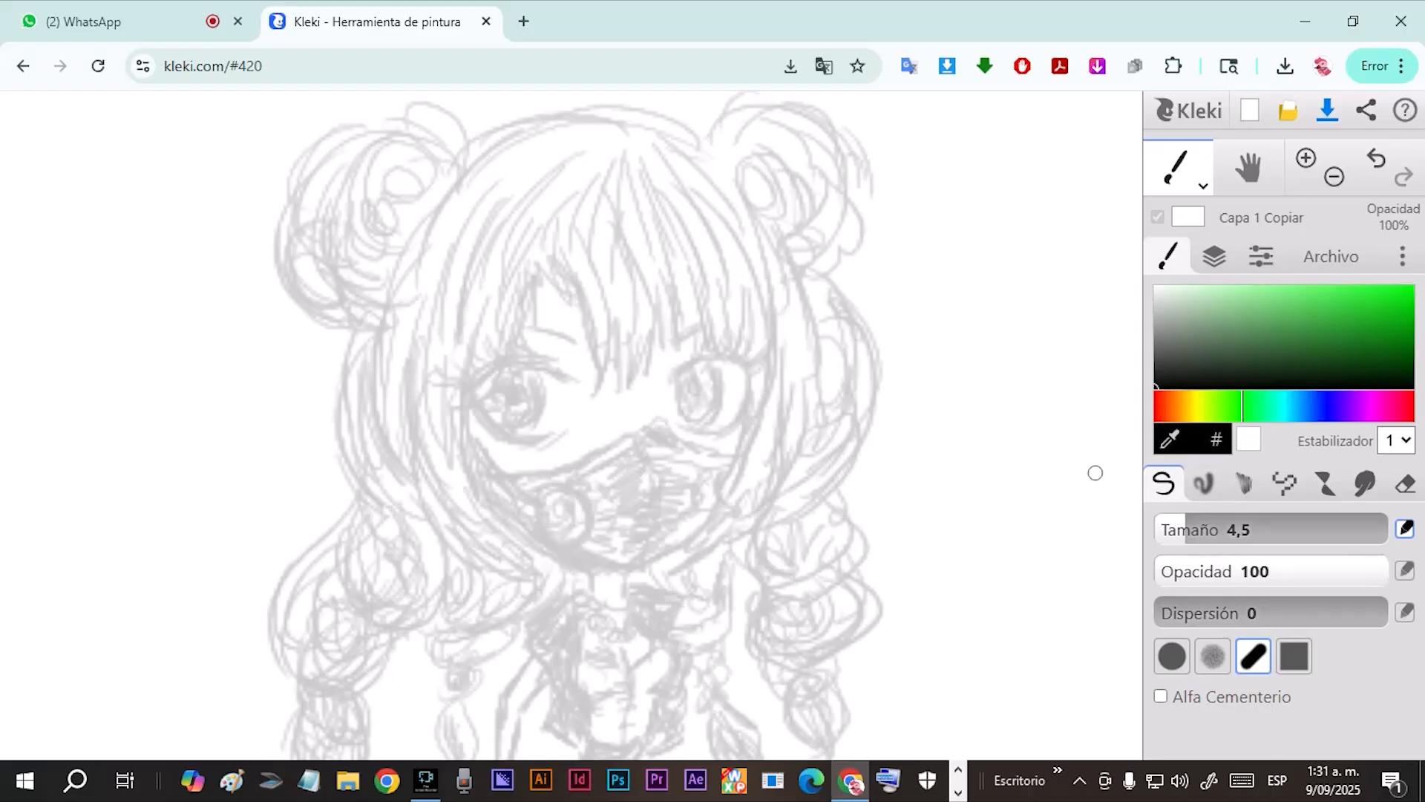
Set the brush size to 3,2 and draw thin black test strokes beside the character.
left_click_drag(1183, 530, 1179, 530)
left_click_drag(994, 154, 994, 429)
mouse_move(1050, 373)
left_mouse_down()
mouse_move(1031, 466)
mouse_move(977, 525)
left_mouse_up()
left_click_drag(1039, 427, 1009, 501)
left_click_drag(1049, 394, 1021, 511)
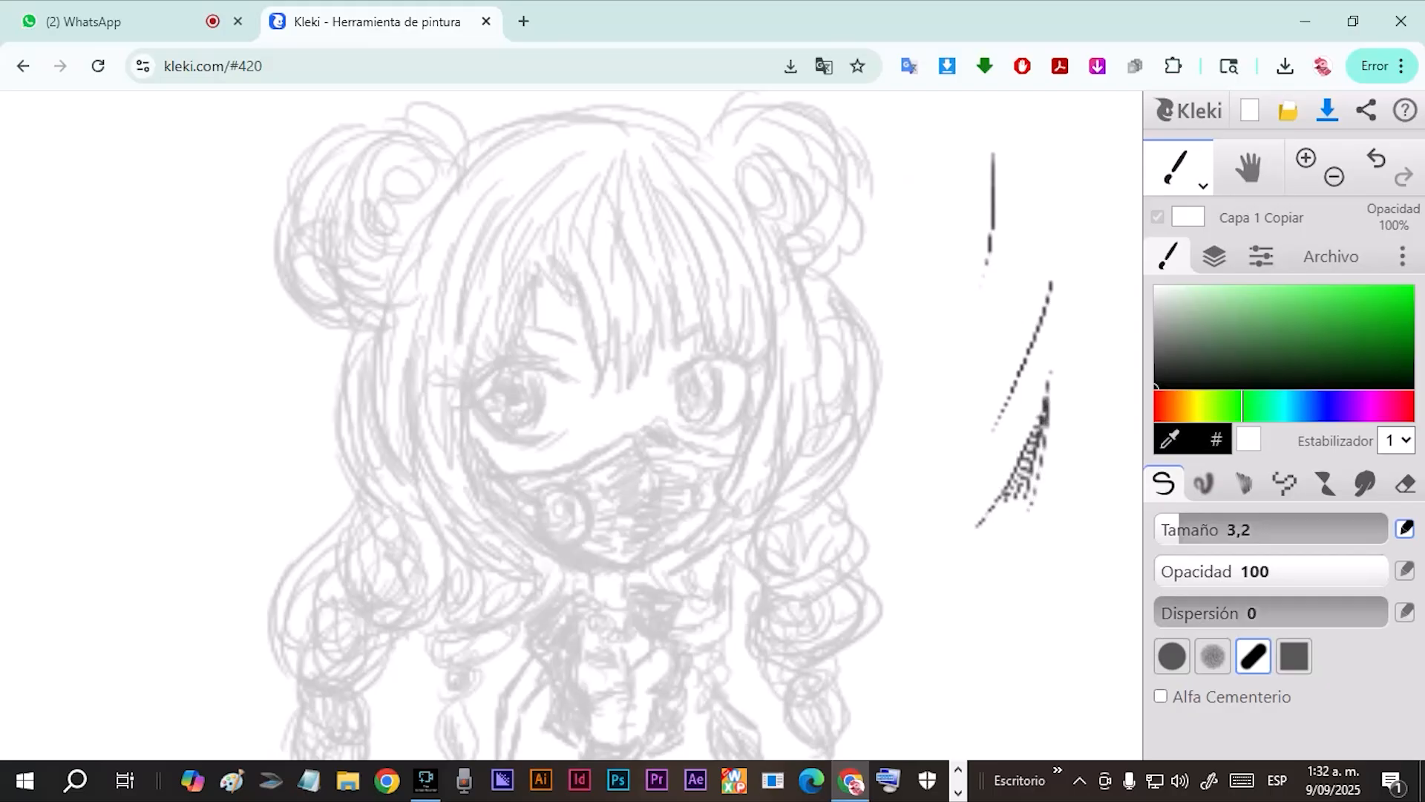
Increase the brush size to 8,3 and draw thick and thin test strokes beside the character.
key("]")
key("]")
key("]")
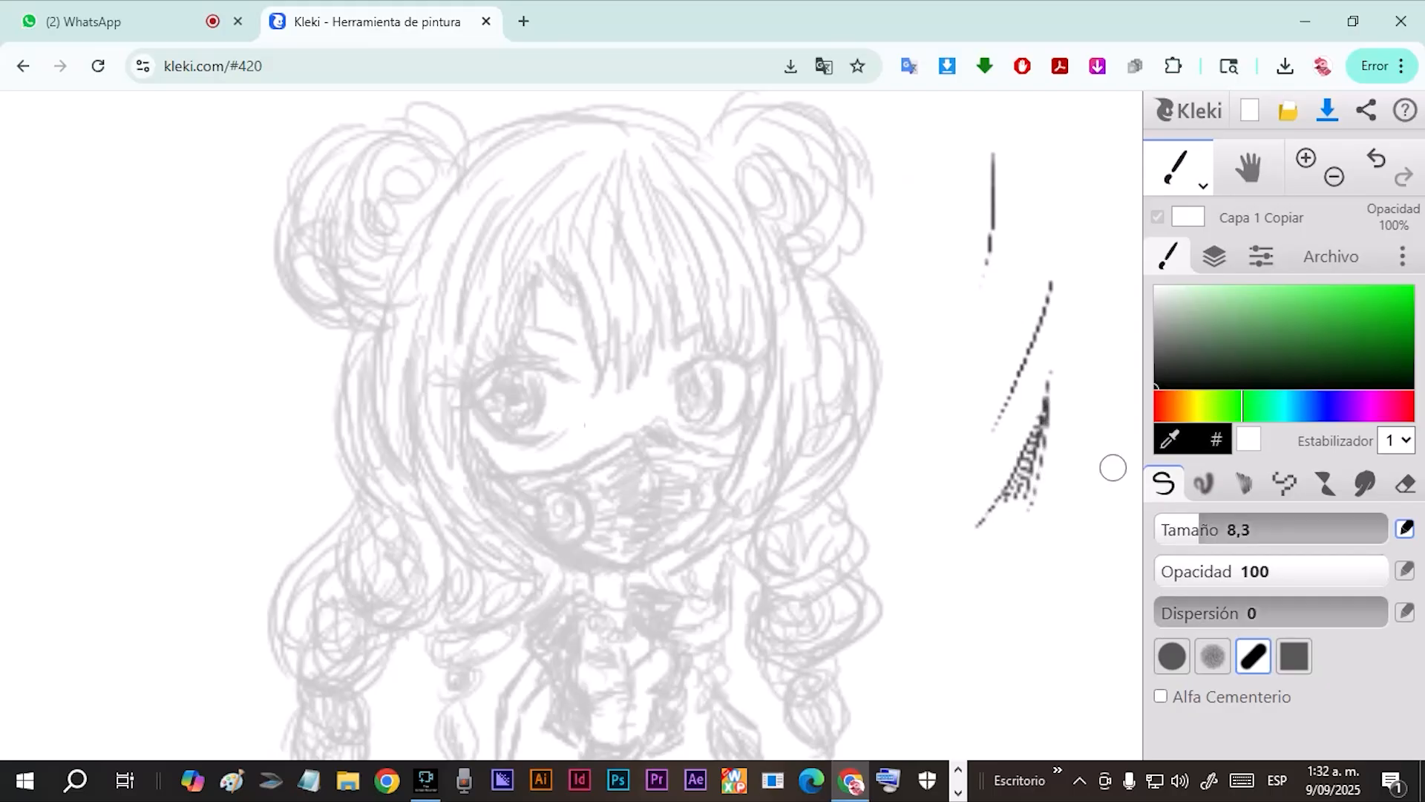
left_click_drag(1104, 438, 1036, 585)
left_click_drag(1071, 499, 1023, 667)
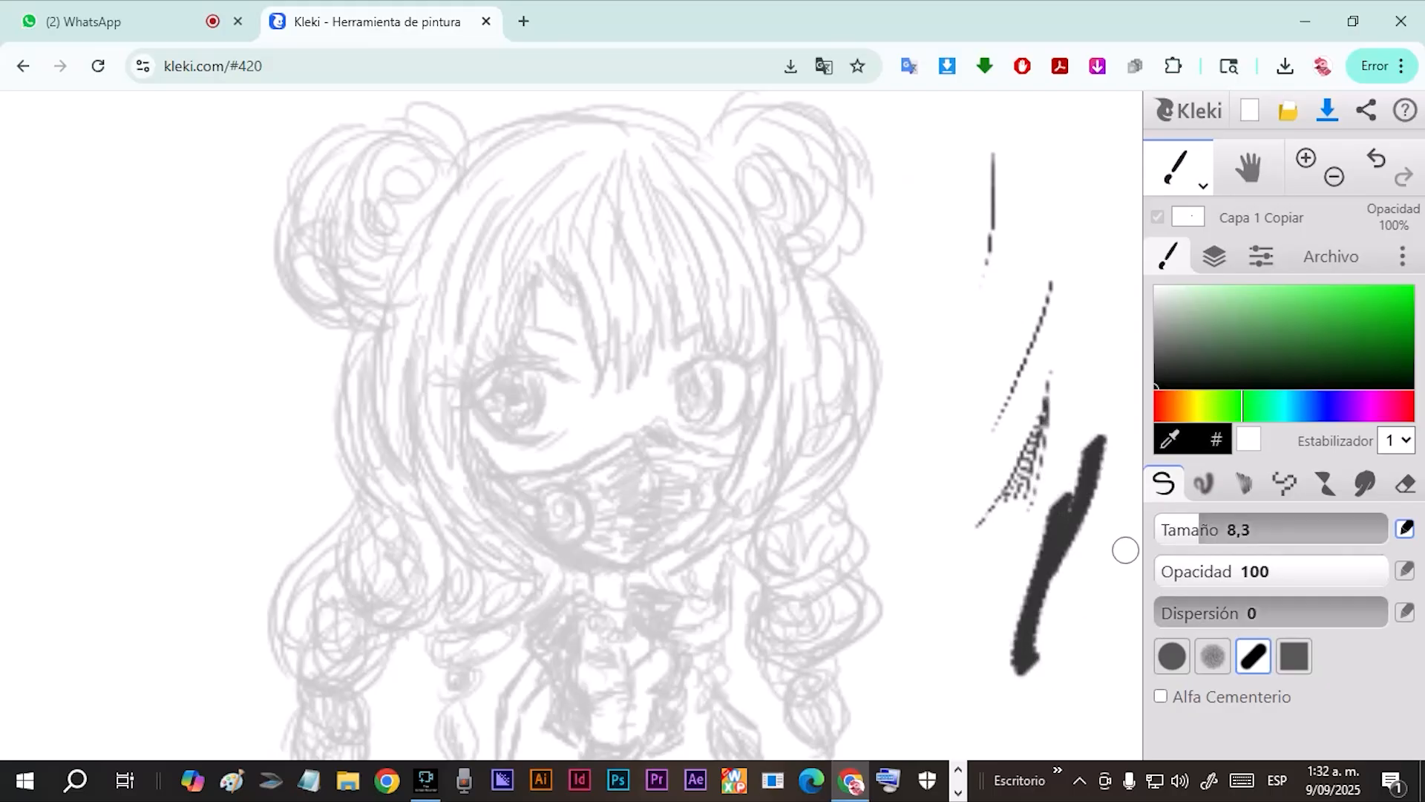
left_click_drag(1004, 253, 972, 345)
mouse_move(975, 319)
left_mouse_down()
mouse_move(960, 321)
mouse_move(949, 468)
mouse_move(969, 468)
mouse_move(878, 561)
left_mouse_up()
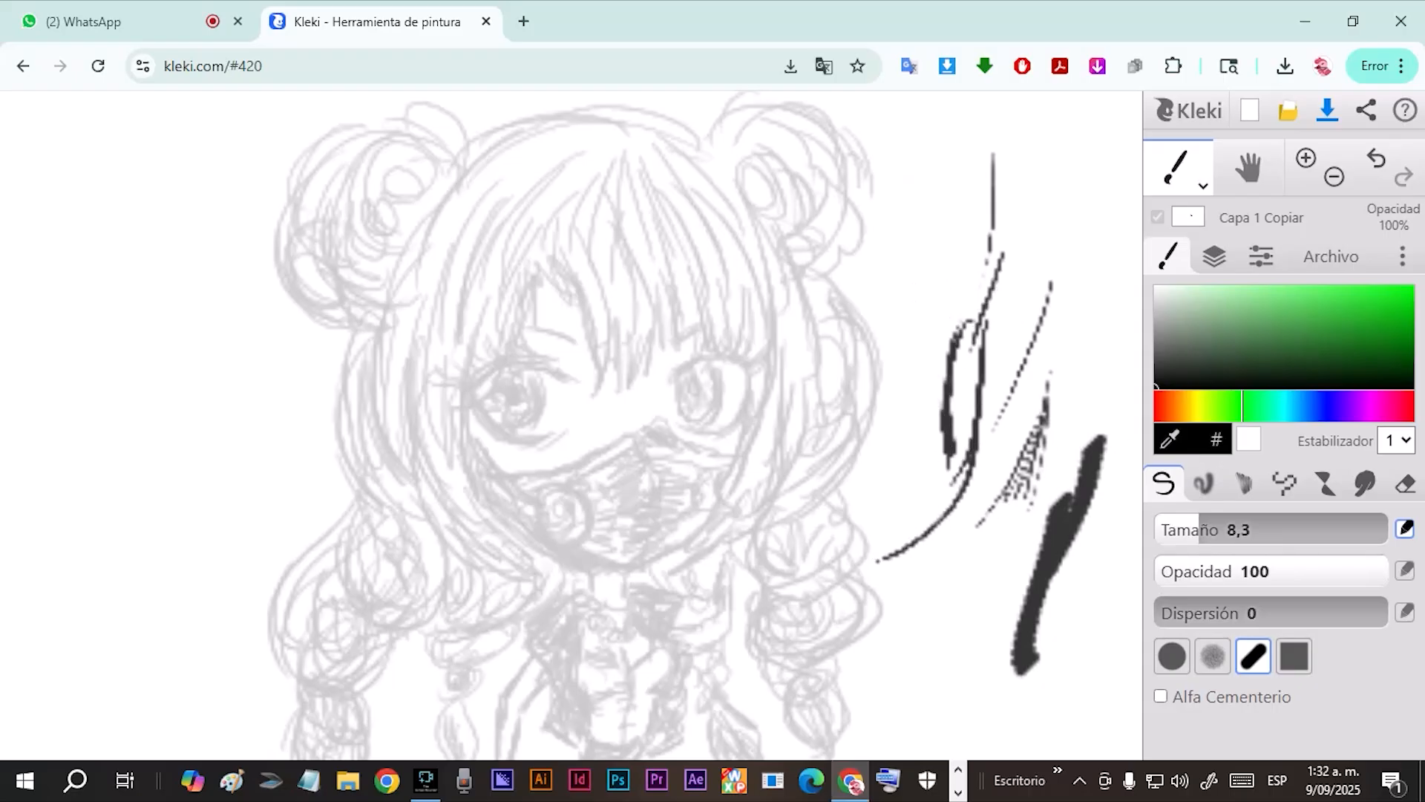
Reduce the brush size to 7,3 and add heavy and light test strokes among the earlier ones.
left_click_drag(1206, 528, 1196, 529)
left_click_drag(977, 232, 957, 469)
left_click_drag(1036, 279, 999, 550)
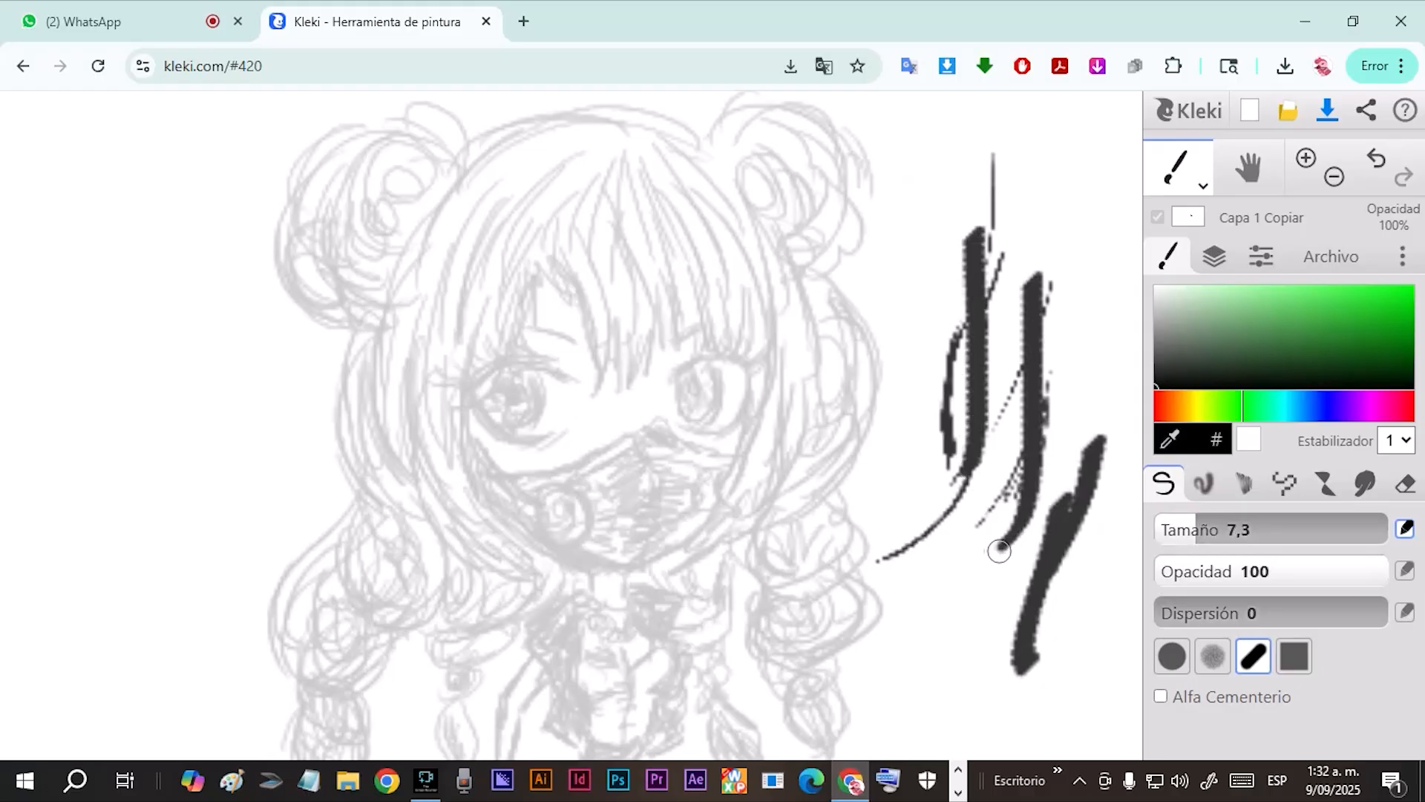
mouse_move(984, 206)
left_mouse_down()
mouse_move(961, 270)
mouse_move(930, 275)
mouse_move(918, 382)
left_mouse_up()
left_click_drag(935, 286, 923, 330)
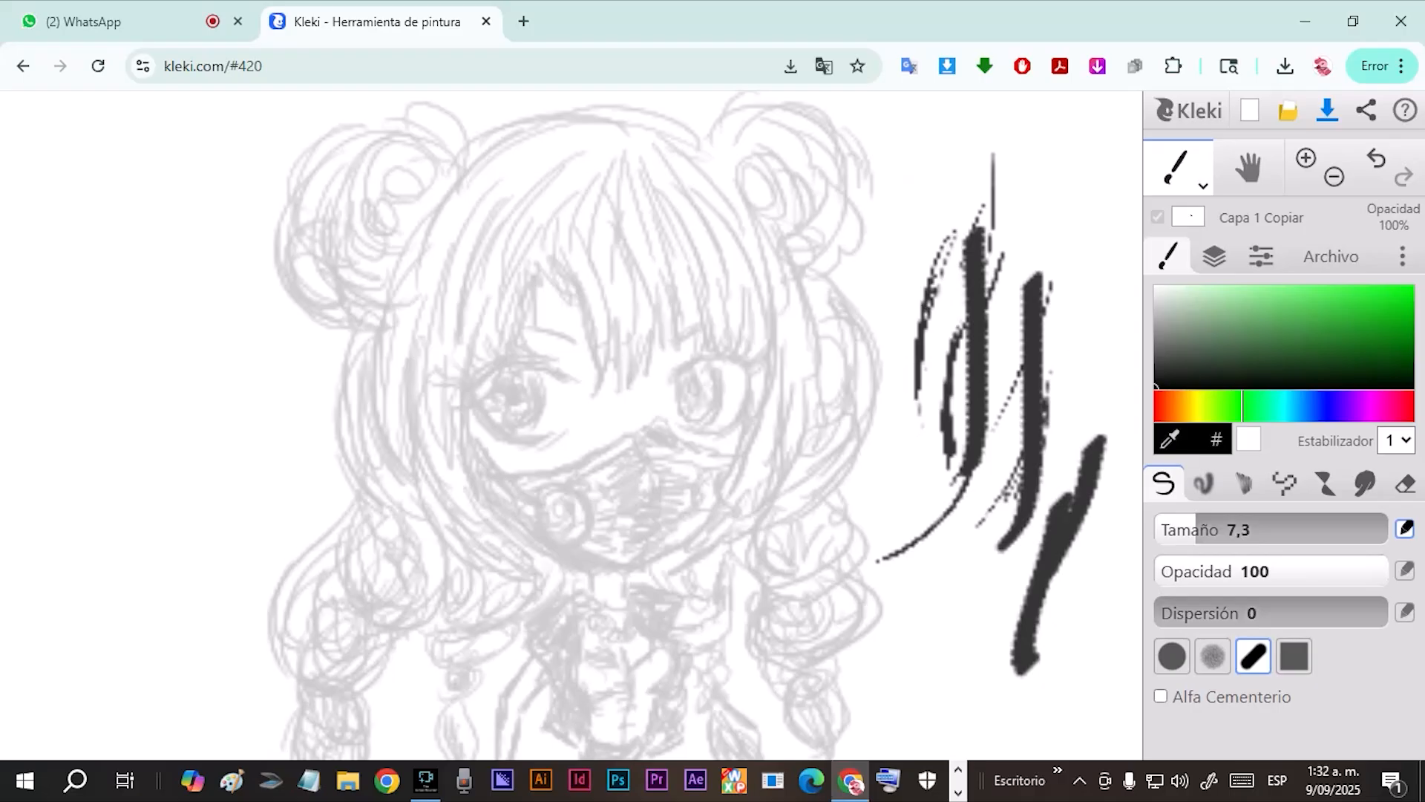
Switch to the round brush tip and draw curved test strokes beside the character and over her fringe.
left_click(1172, 656)
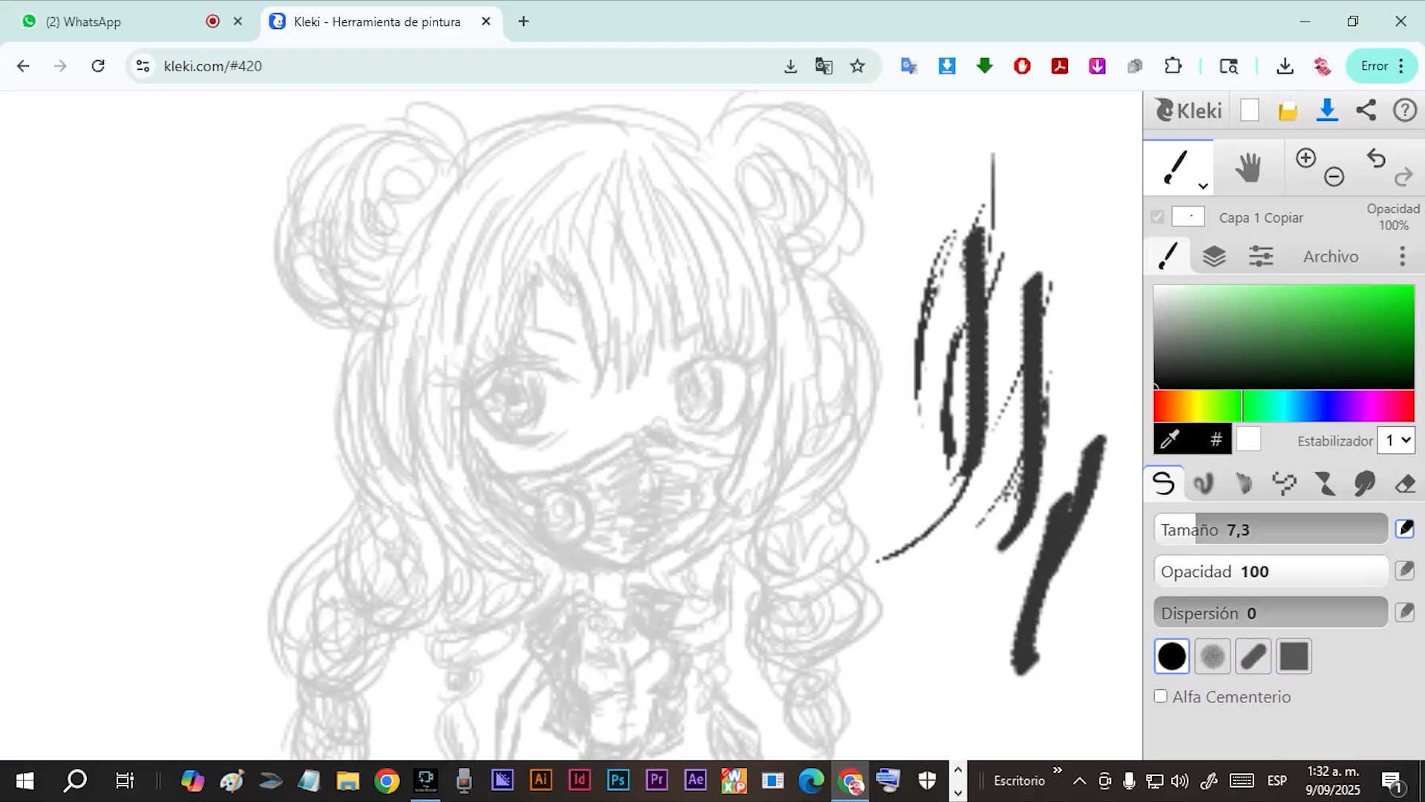
left_click_drag(1012, 153, 984, 245)
left_click_drag(1014, 192, 1007, 282)
left_click_drag(1046, 230, 1061, 356)
left_click_drag(1046, 275, 1053, 371)
left_click_drag(1068, 230, 1060, 416)
left_click_drag(1094, 216, 1076, 402)
mouse_move(1119, 270)
left_mouse_down()
mouse_move(1087, 416)
mouse_move(1043, 468)
left_mouse_up()
mouse_move(548, 239)
left_mouse_down()
mouse_move(580, 369)
mouse_move(593, 363)
mouse_move(572, 394)
left_mouse_up()
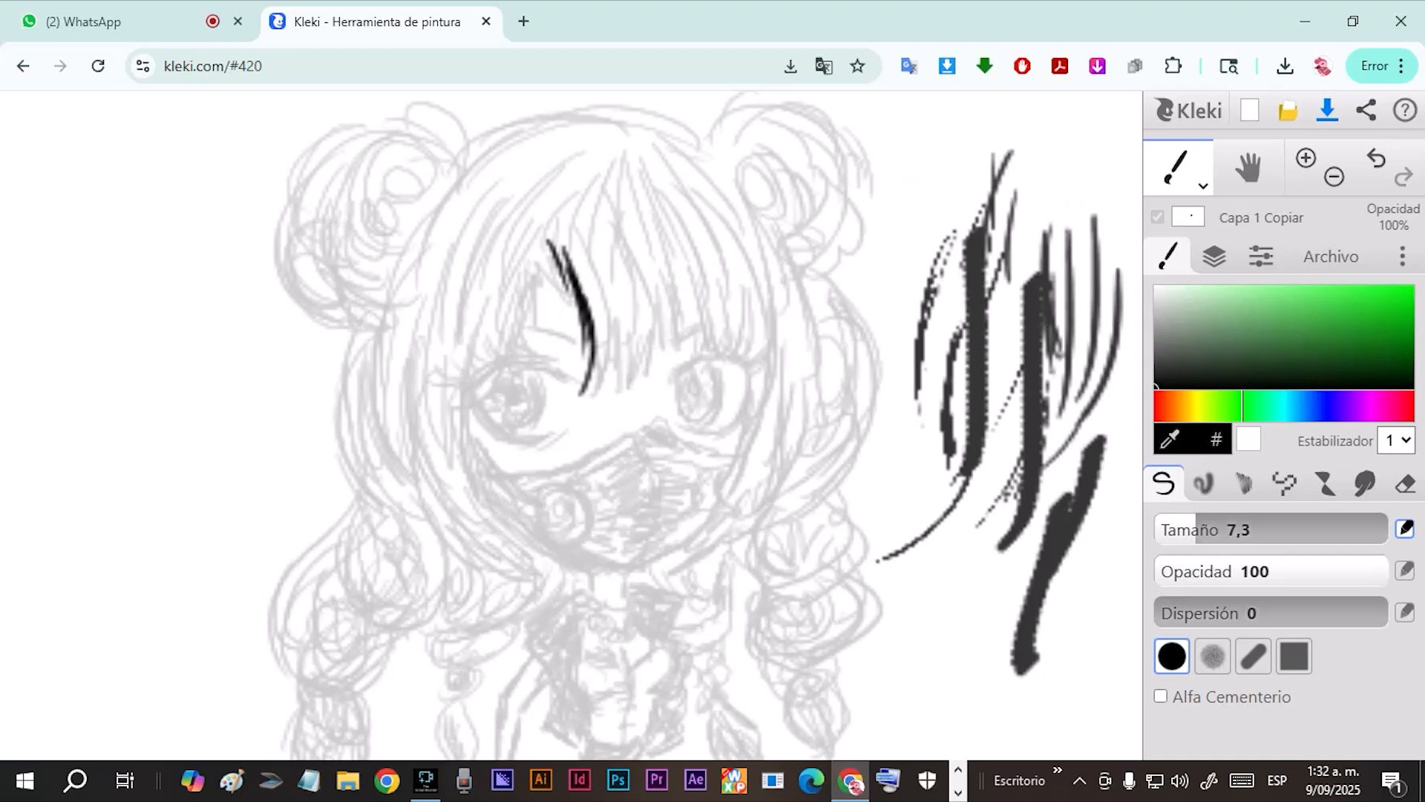
Switch back to the slanted brush tip and trace the character's fringe and the hair beside her face in black.
left_click(1253, 656)
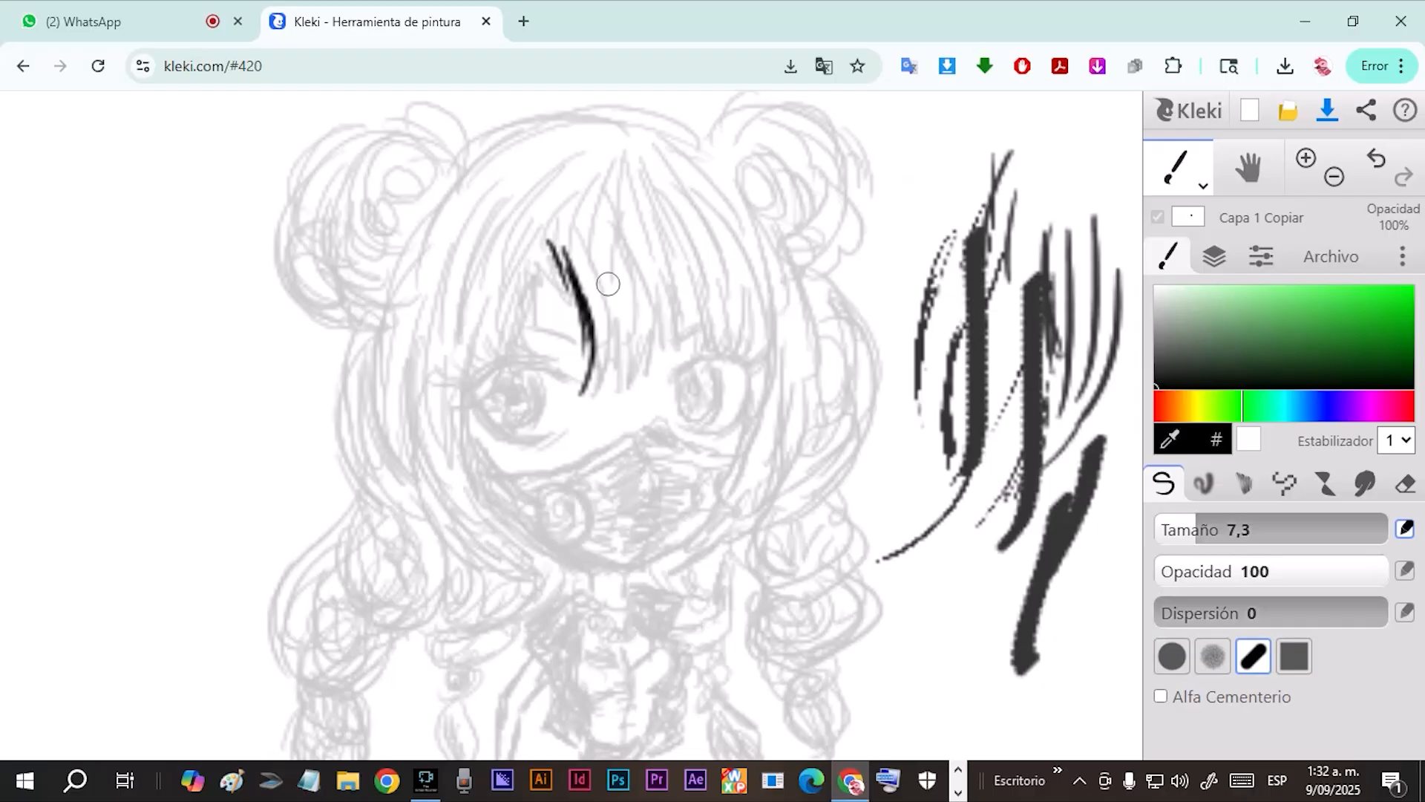
mouse_move(550, 264)
left_mouse_down()
mouse_move(510, 347)
mouse_move(528, 291)
mouse_move(503, 405)
left_mouse_up()
left_click_drag(506, 291, 490, 383)
left_click_drag(492, 262, 479, 356)
left_click_drag(505, 301, 493, 310)
left_click_drag(533, 198, 482, 335)
left_click_drag(496, 221, 454, 373)
left_click_drag(543, 173, 453, 436)
left_click_drag(479, 228, 468, 466)
mouse_move(483, 318)
left_mouse_down()
mouse_move(506, 498)
mouse_move(523, 530)
left_mouse_up()
left_click_drag(454, 341, 510, 519)
mouse_move(600, 132)
left_mouse_down()
mouse_move(527, 225)
mouse_move(568, 208)
mouse_move(586, 291)
left_mouse_up()
left_click_drag(564, 251, 592, 315)
mouse_move(520, 140)
left_mouse_down()
mouse_move(513, 226)
mouse_move(527, 223)
left_mouse_up()
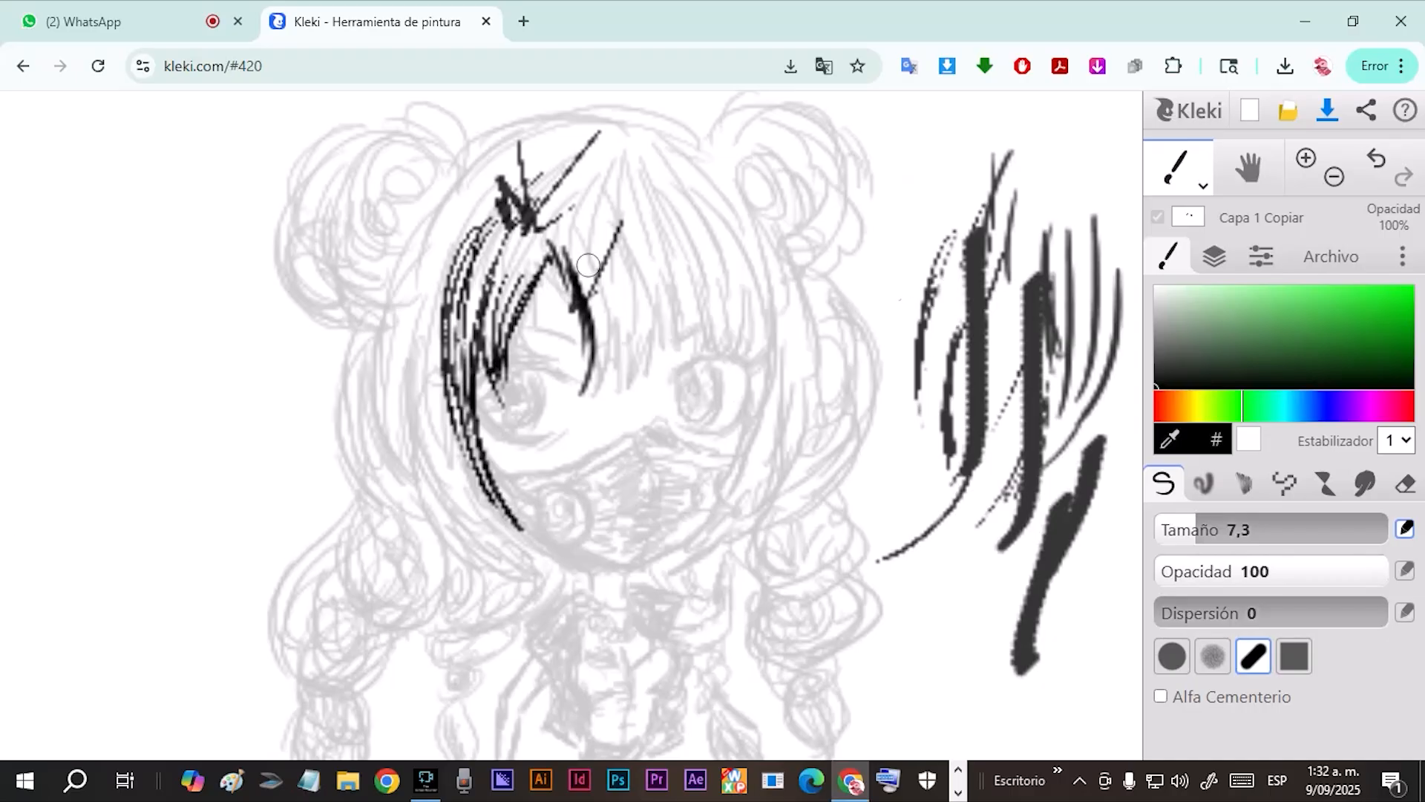
Undo all the black strokes traced over the character's hair.
left_click(1377, 158)
left_click(1377, 158)
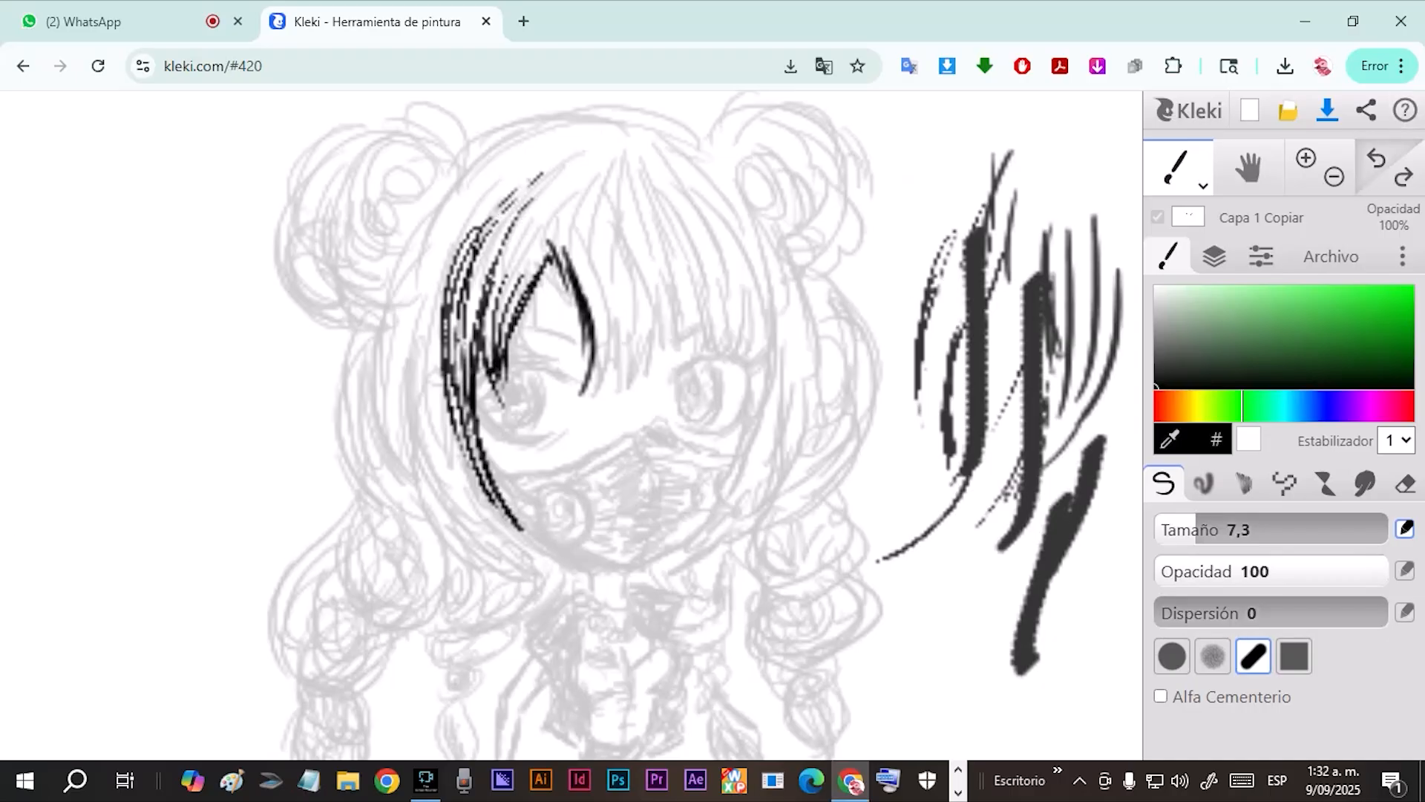
left_click(1378, 158)
left_click(1377, 158)
left_click(1377, 158)
left_click(1377, 158)
left_click(1377, 158)
left_click(1377, 158)
left_click(1377, 158)
left_click(1377, 158)
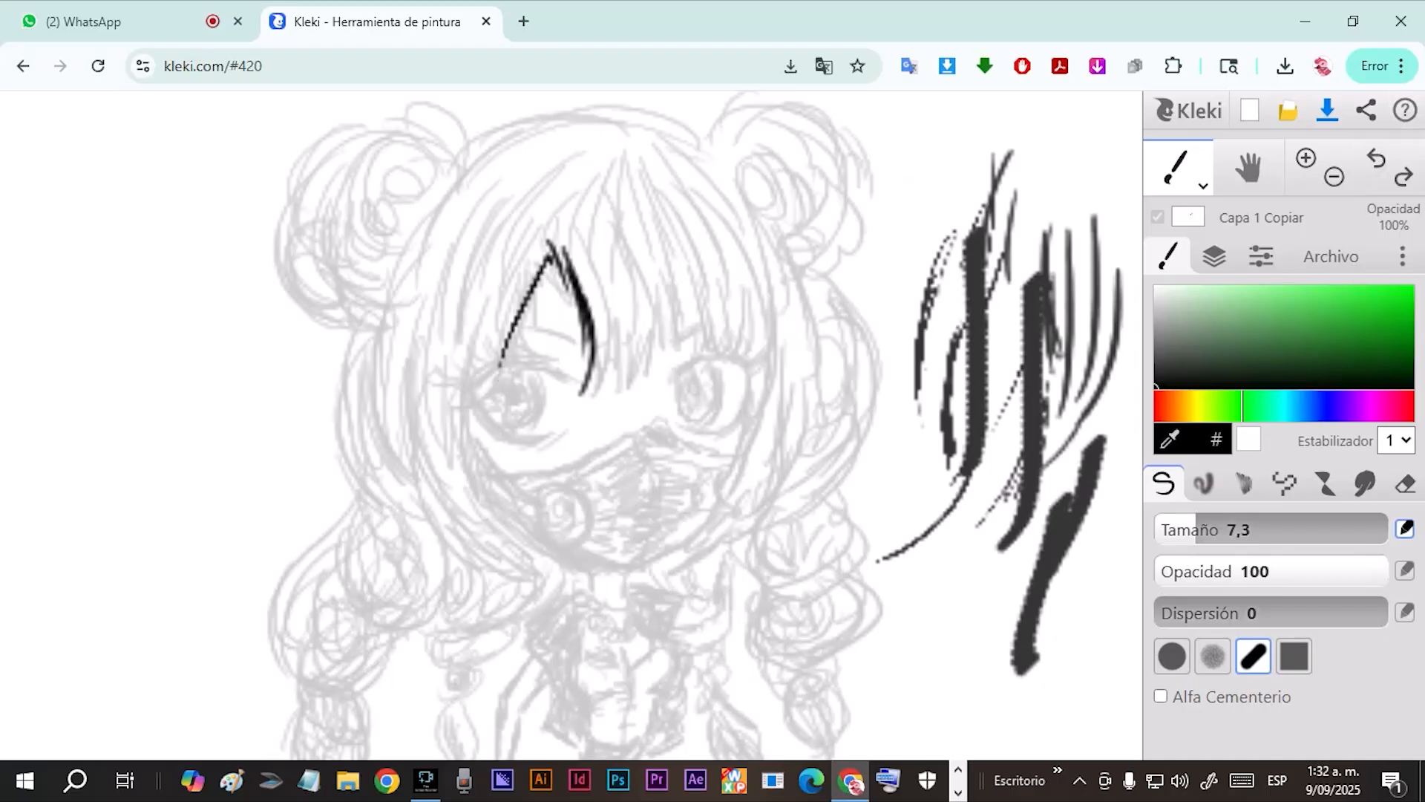
left_click(1377, 158)
left_click(1377, 158)
left_click(1377, 158)
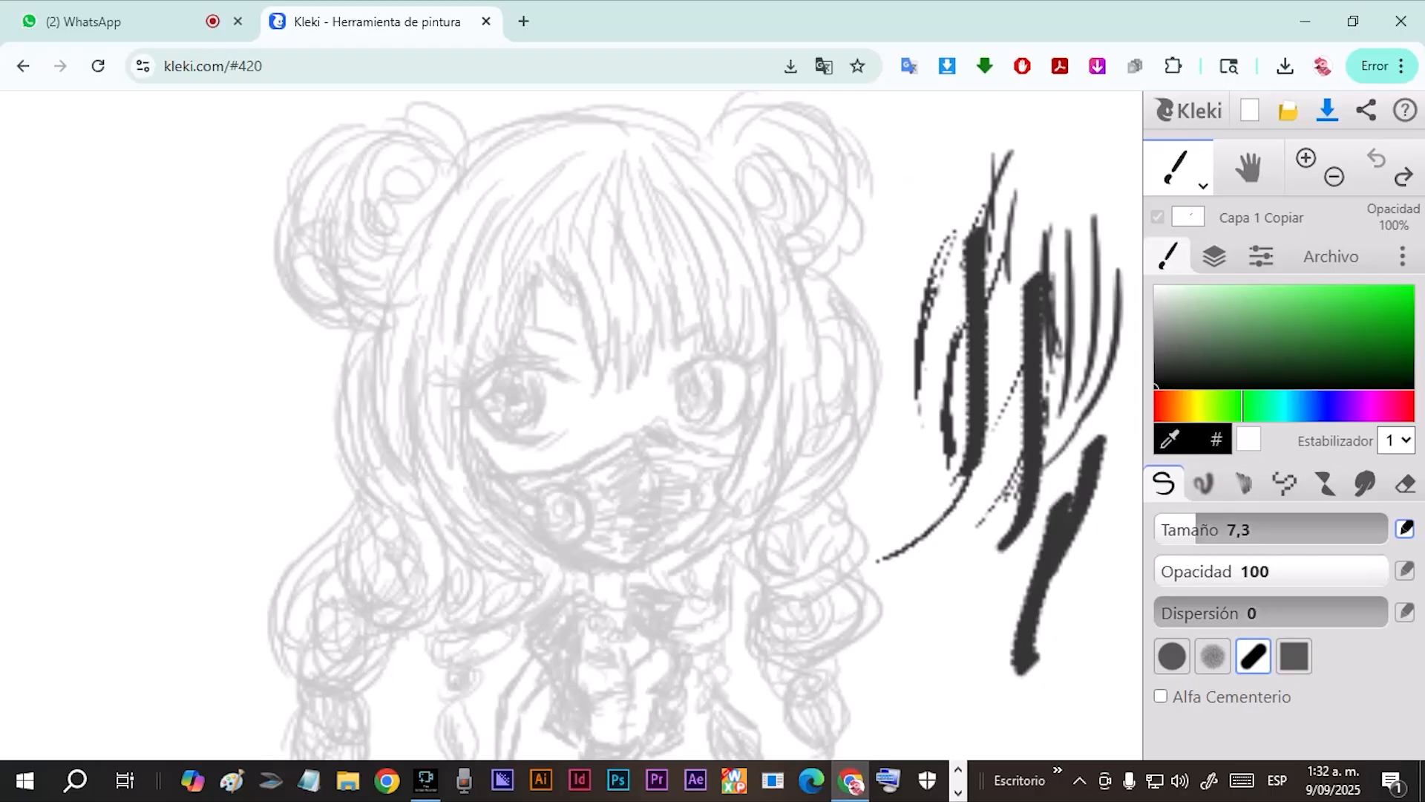
Paint over the test strokes beside the character in white with a brush size of 126.
left_click(1156, 288)
left_click_drag(1195, 529, 1340, 530)
mouse_move(1044, 430)
left_mouse_down()
mouse_move(990, 278)
mouse_move(1049, 515)
mouse_move(923, 255)
left_mouse_up()
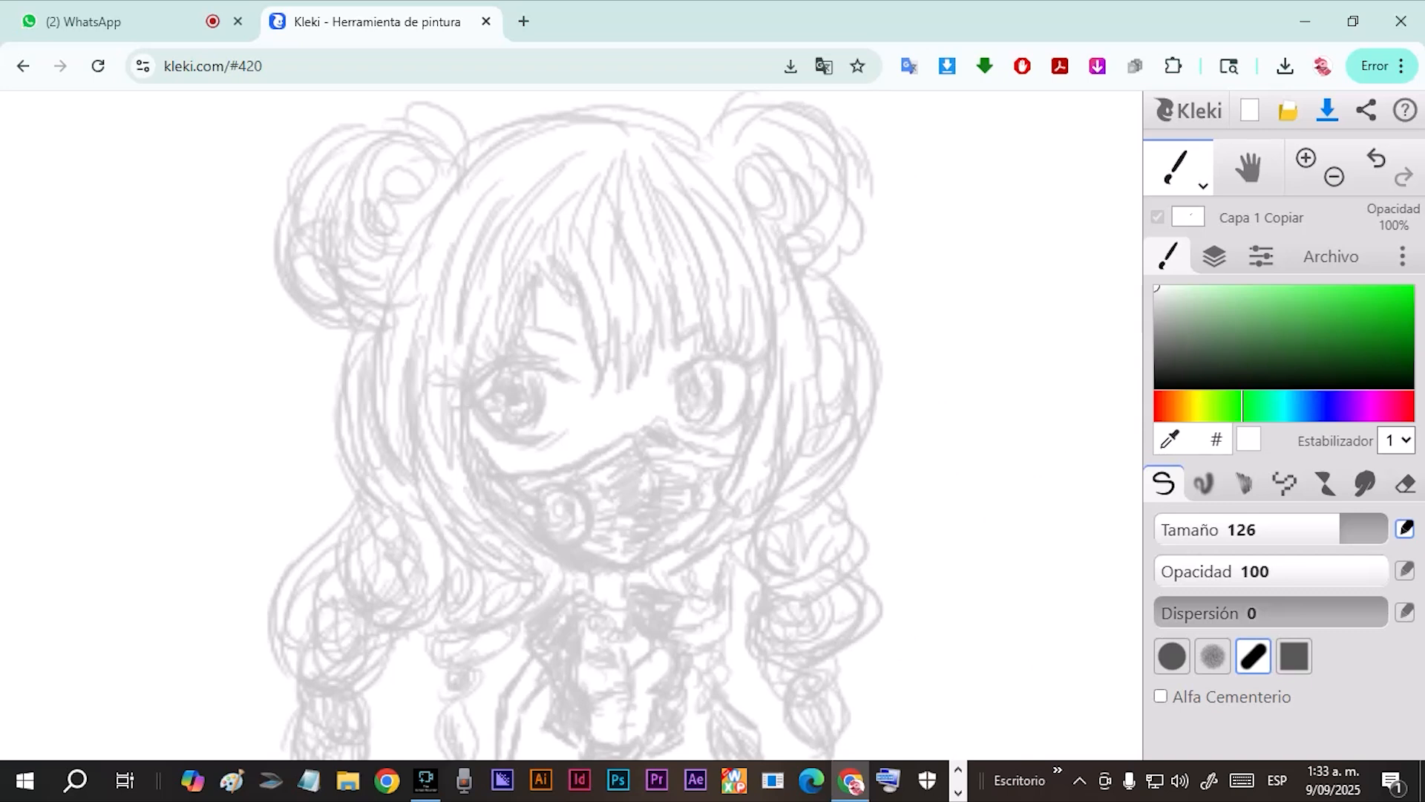
Set the brush to black at size 3,2 and draw thin hair strokes on the fringe above the character's eye.
left_click_drag(1212, 530, 1179, 529)
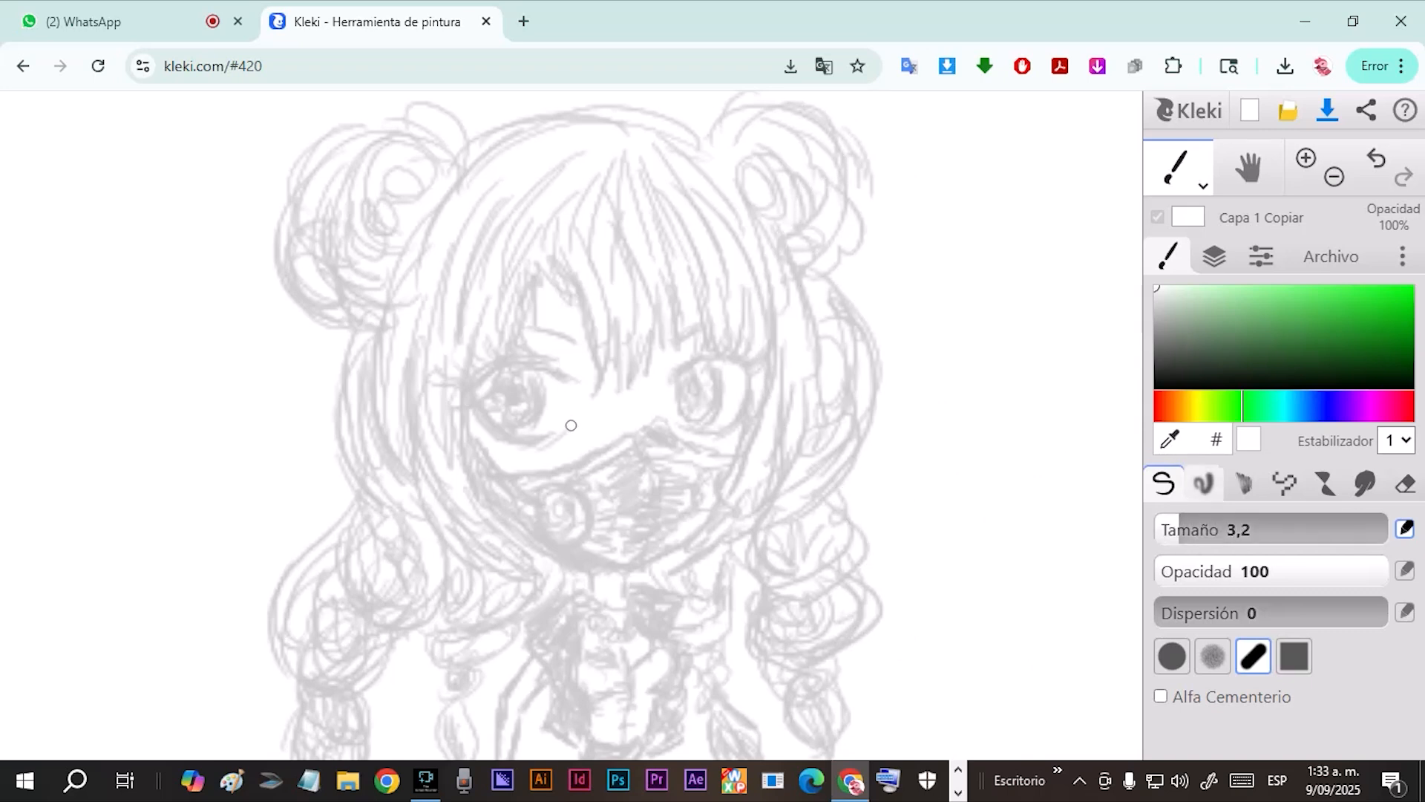
left_click(1170, 439)
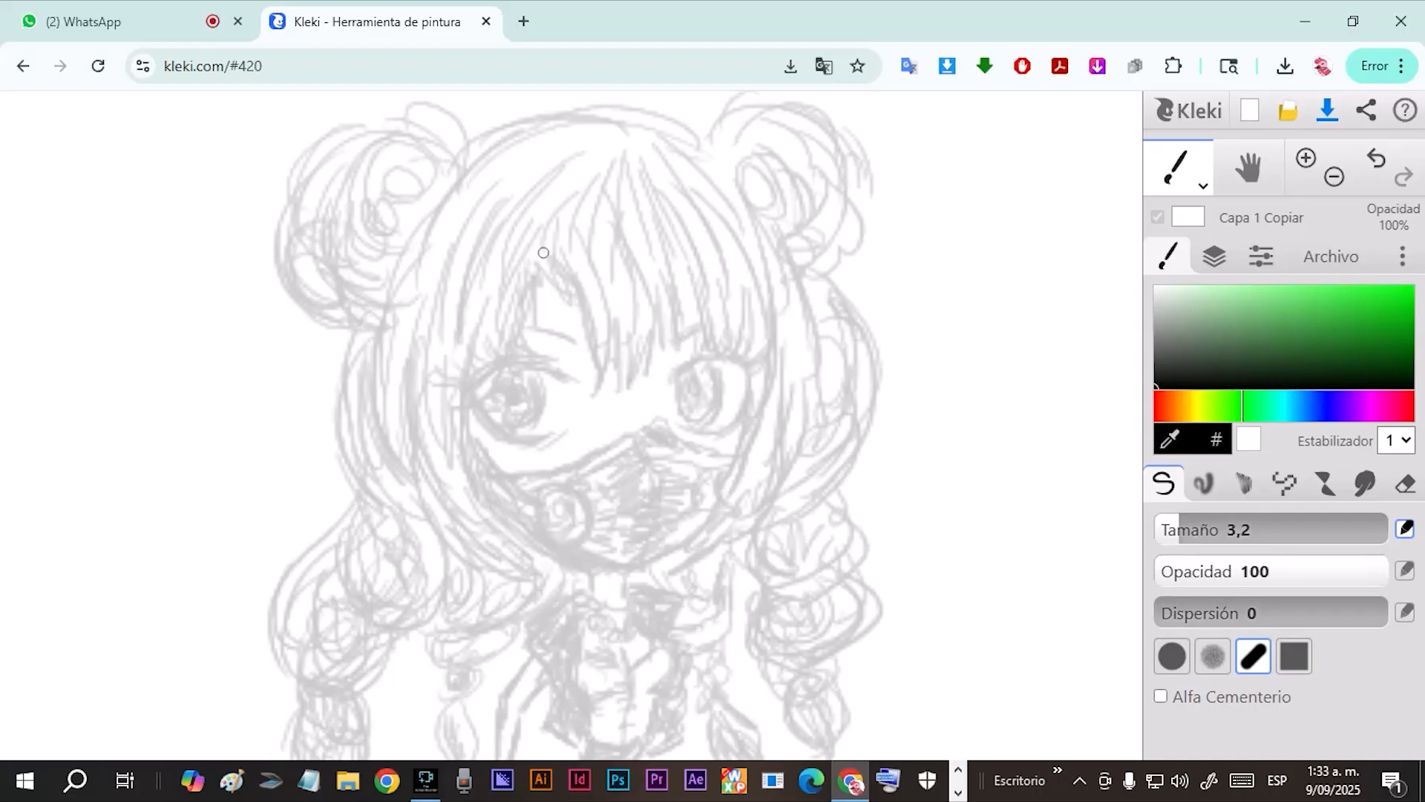
left_click_drag(538, 276, 510, 396)
left_click_drag(521, 310, 511, 393)
left_click_drag(514, 275, 509, 382)
left_click_drag(501, 281, 507, 390)
left_click_drag(497, 343, 499, 305)
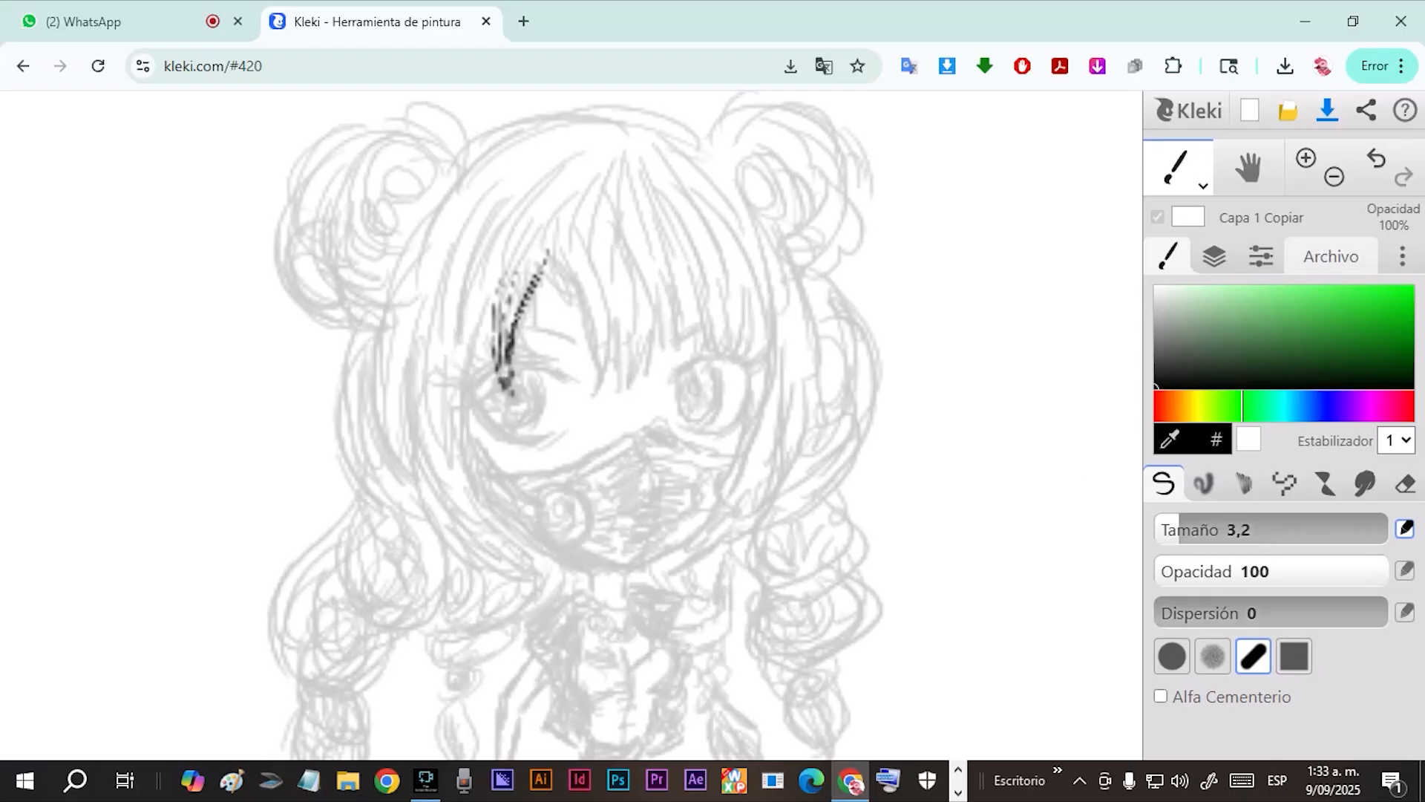
Raise the BOCETO.png layer's opacity to 100% and hide the layer.
left_click(1214, 256)
left_click(1159, 385)
left_click(1159, 384)
left_click_drag(1260, 391, 1412, 391)
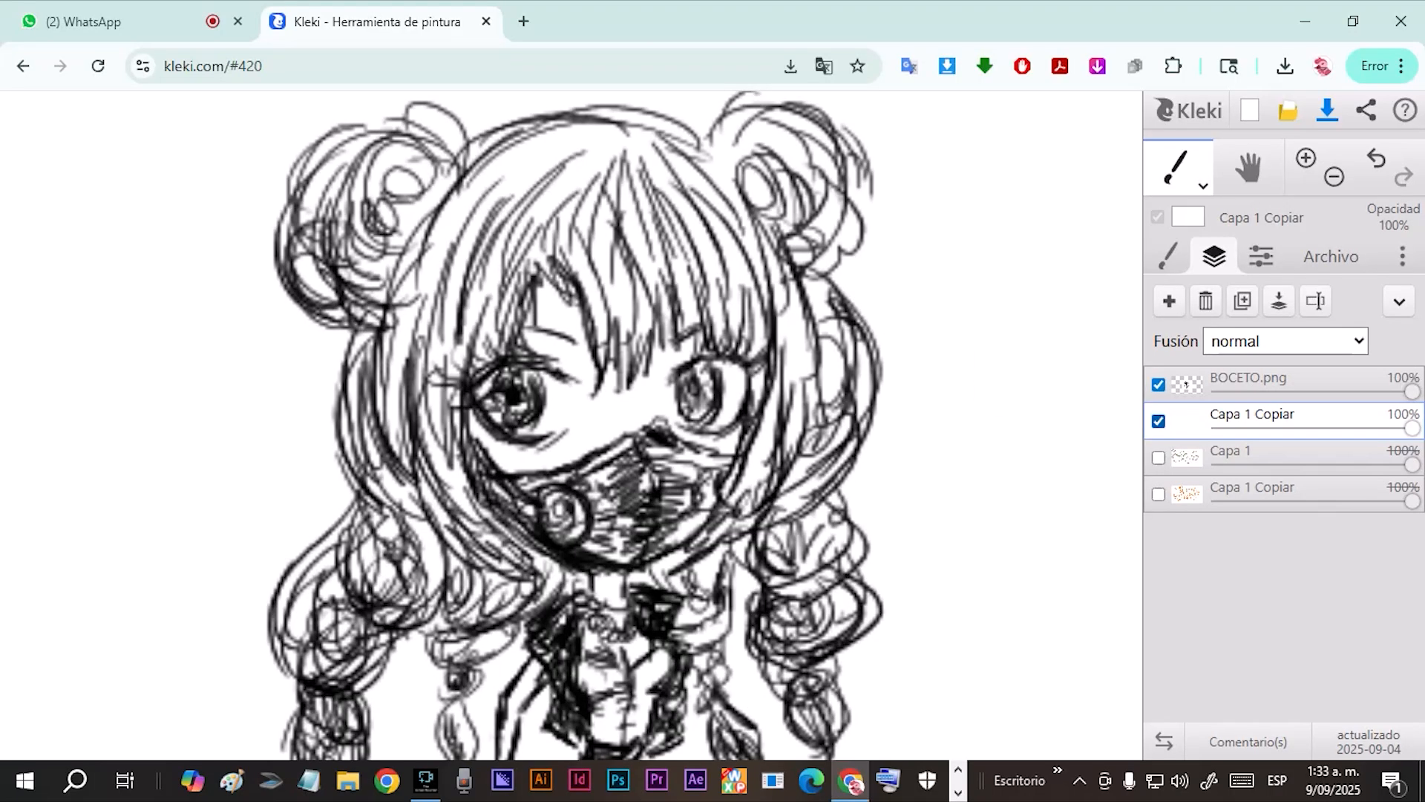
left_click(1158, 384)
Draw two long bold curves and a cluster of light, curved hair-like strokes on the visible white layer.
left_click_drag(793, 298, 757, 611)
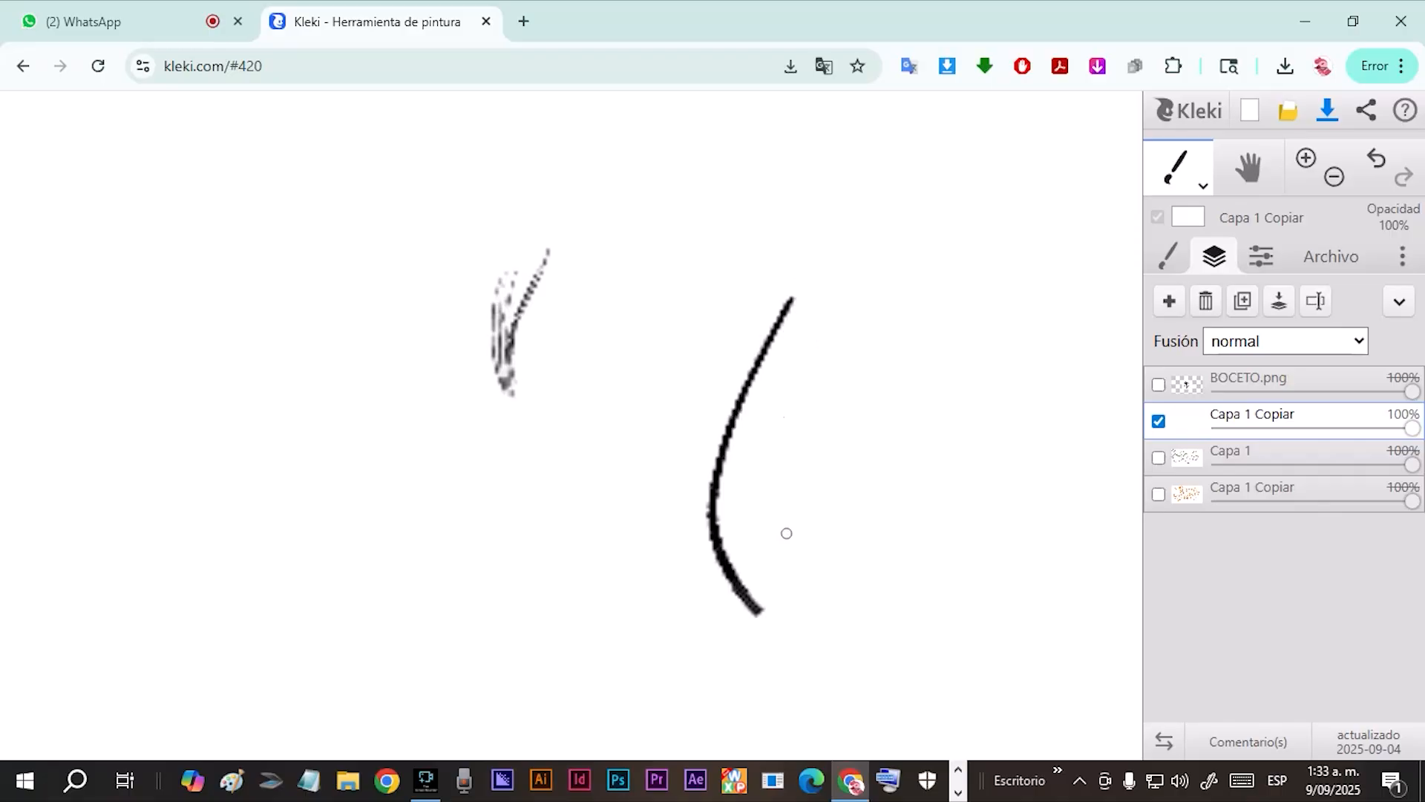
left_click_drag(802, 353, 811, 657)
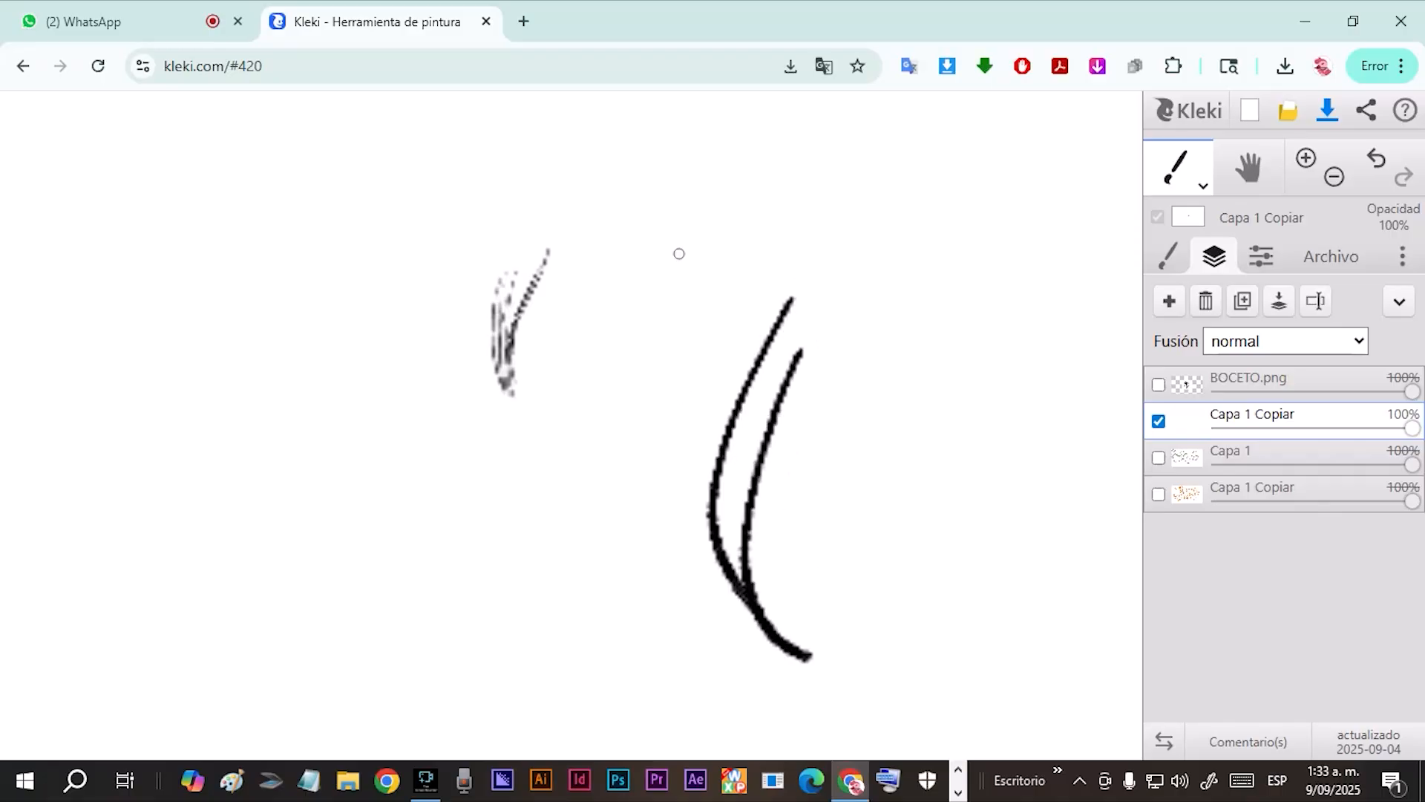
mouse_move(697, 238)
left_mouse_down()
mouse_move(681, 323)
mouse_move(667, 373)
left_mouse_up()
left_click_drag(694, 241, 658, 418)
mouse_move(645, 236)
left_mouse_down()
mouse_move(623, 429)
mouse_move(588, 409)
left_mouse_up()
left_click_drag(599, 263, 442, 475)
left_click_drag(516, 375, 409, 460)
left_click_drag(531, 308, 439, 476)
mouse_move(580, 301)
left_mouse_down()
mouse_move(587, 535)
mouse_move(605, 529)
left_mouse_up()
left_click_drag(653, 308, 677, 446)
left_click_drag(689, 293, 679, 475)
left_click_drag(702, 282, 625, 538)
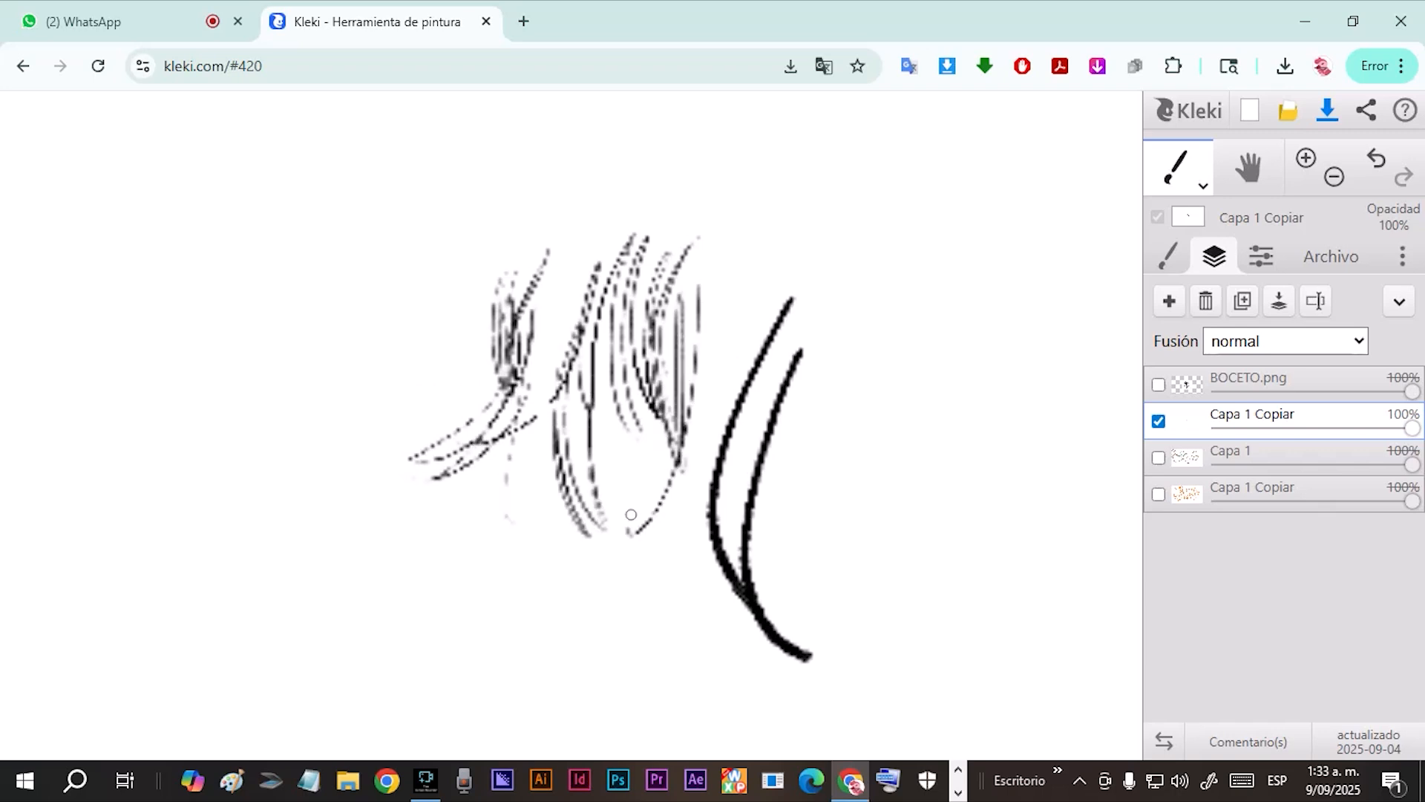
left_click_drag(713, 330, 623, 557)
left_click_drag(746, 371, 642, 542)
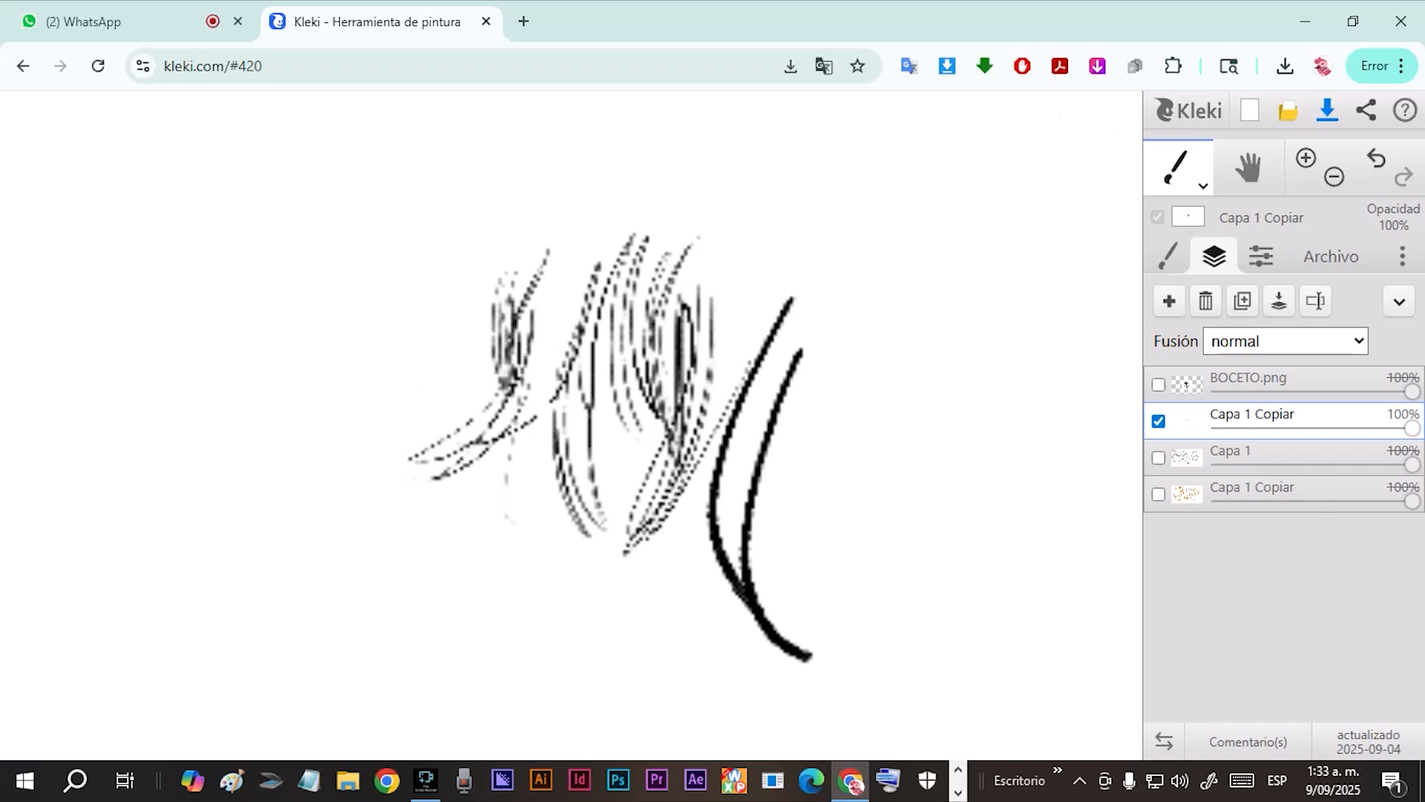
Shift the colour picker's hue to red, keeping black selected, and draw a faint stroke beside the bold curves.
left_click(1167, 257)
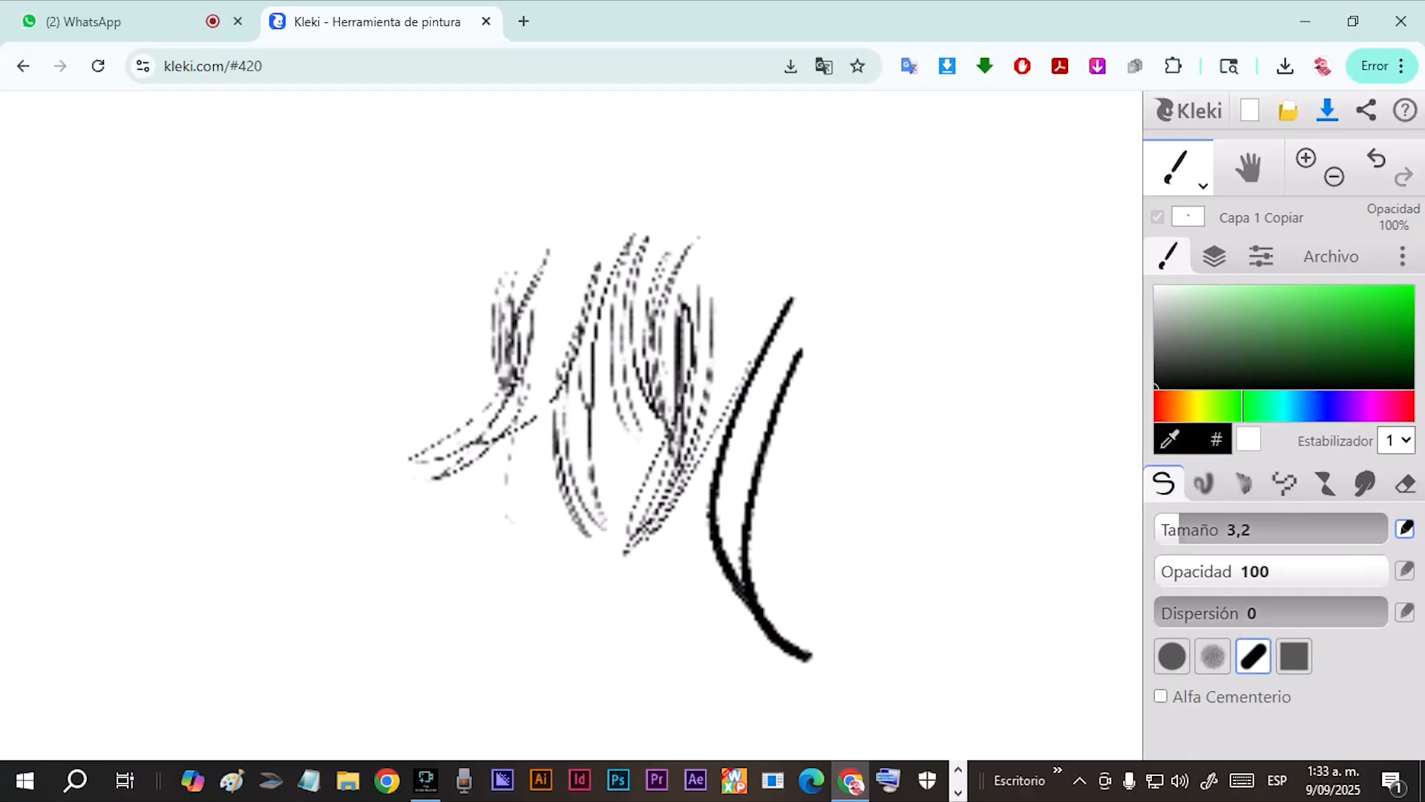
left_click(1215, 256)
mouse_move(1186, 378)
left_mouse_down()
mouse_move(1187, 420)
mouse_move(1187, 377)
mouse_move(1160, 382)
mouse_move(1414, 388)
left_mouse_up()
left_click(1168, 256)
left_click_drag(1225, 407, 1122, 396)
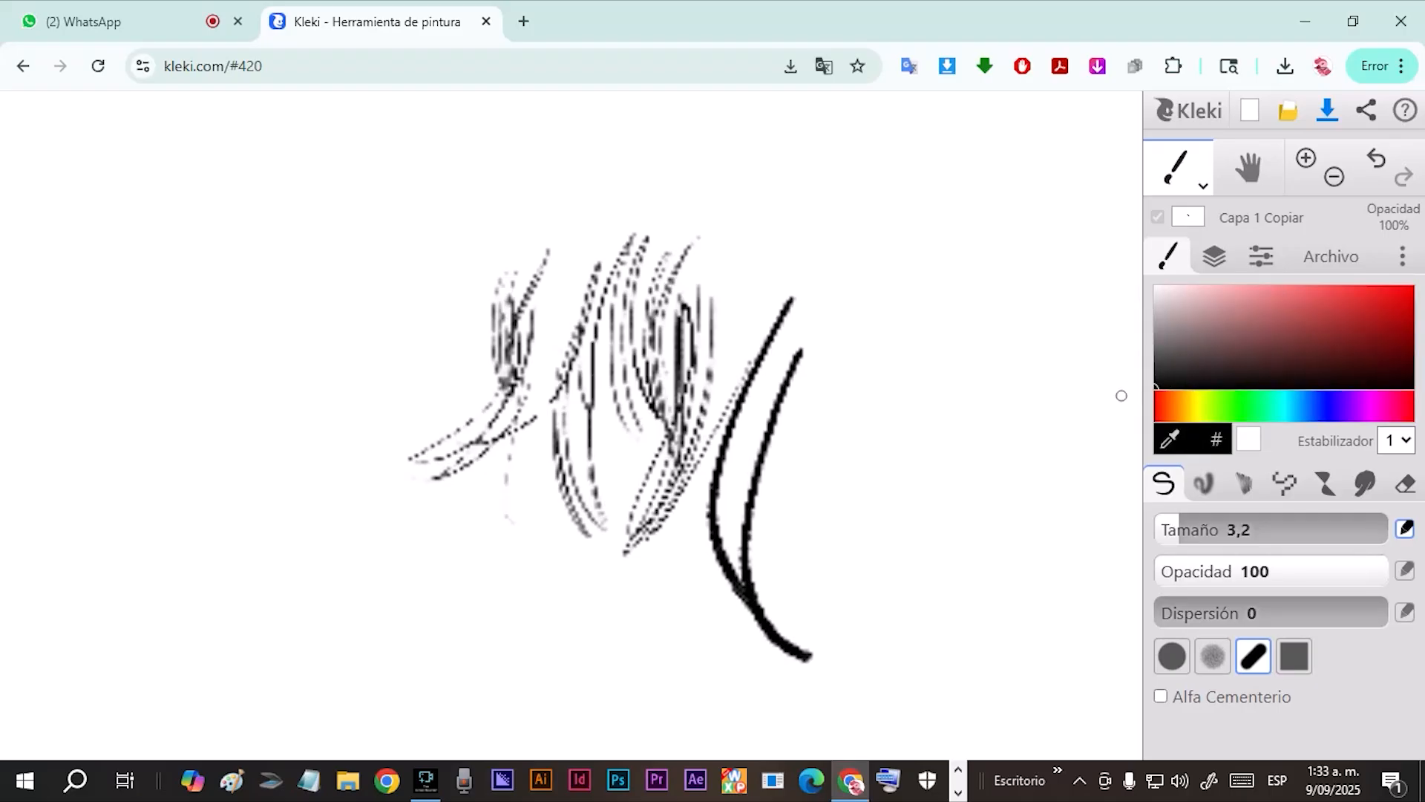
mouse_move(883, 272)
left_mouse_down()
mouse_move(865, 427)
mouse_move(888, 286)
left_mouse_up()
Increase the brush size to 6,1 and draw tapered strokes around the faint stroke beside the bold curves.
key("]")
key("]")
key("]")
key("]")
key("]")
key("]")
key("]")
key("]")
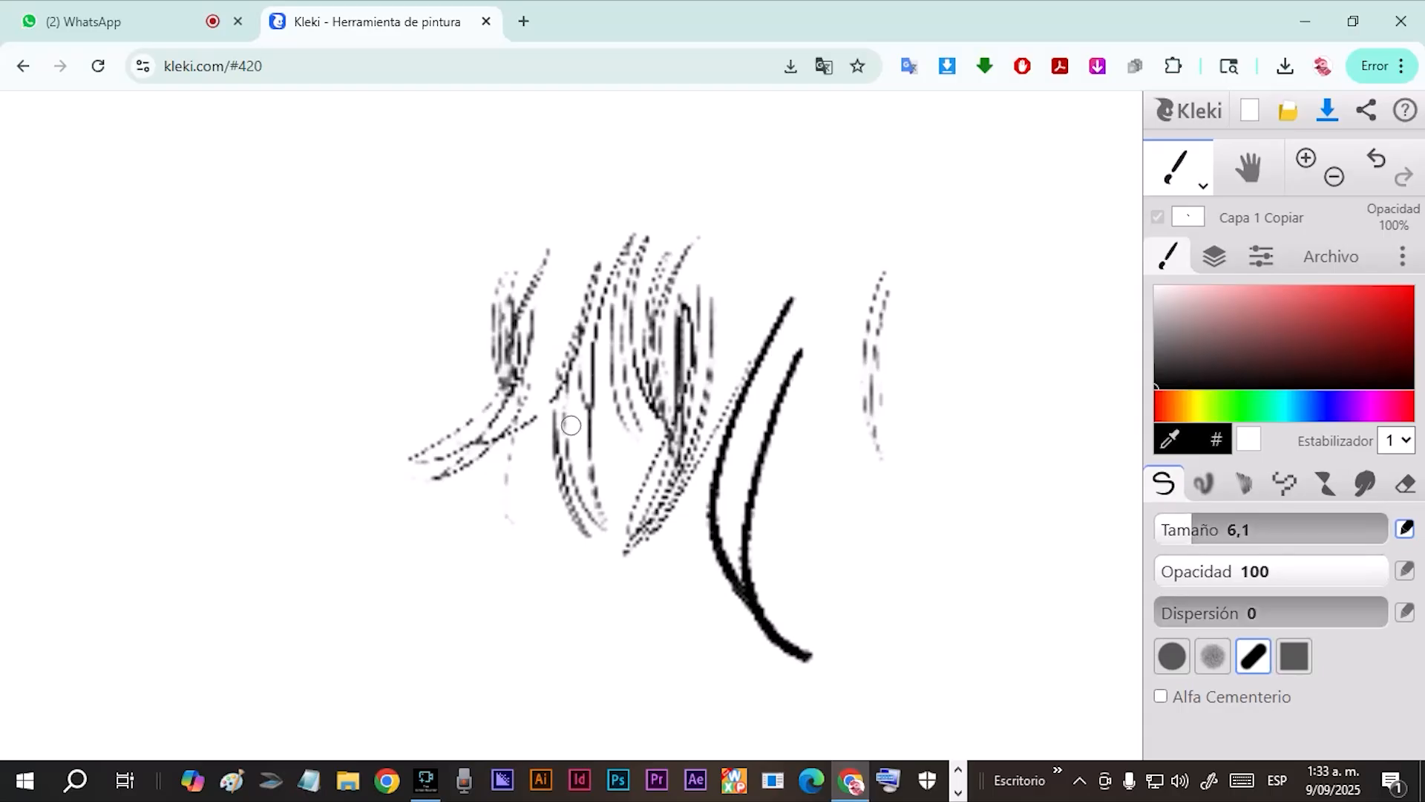
left_click_drag(896, 288, 907, 369)
left_click_drag(925, 240, 949, 444)
left_click_drag(801, 295, 807, 360)
left_click_drag(833, 240, 848, 458)
left_click_drag(839, 279, 851, 473)
left_click_drag(827, 371, 841, 453)
left_click_drag(865, 285, 839, 425)
left_click_drag(848, 352, 844, 458)
left_click_drag(894, 248, 845, 493)
Draw a group of dark tapered strokes on the opposite side of the light stroke cluster.
left_click_drag(431, 248, 367, 364)
mouse_move(431, 244)
left_mouse_down()
mouse_move(401, 308)
mouse_move(353, 361)
left_mouse_up()
left_click_drag(432, 228, 350, 370)
mouse_move(431, 289)
left_mouse_down()
mouse_move(359, 364)
mouse_move(382, 348)
left_mouse_up()
mouse_move(458, 228)
left_mouse_down()
mouse_move(426, 333)
mouse_move(431, 413)
left_mouse_up()
left_click_drag(464, 249, 442, 410)
mouse_move(475, 292)
left_mouse_down()
mouse_move(434, 416)
mouse_move(447, 401)
left_mouse_up()
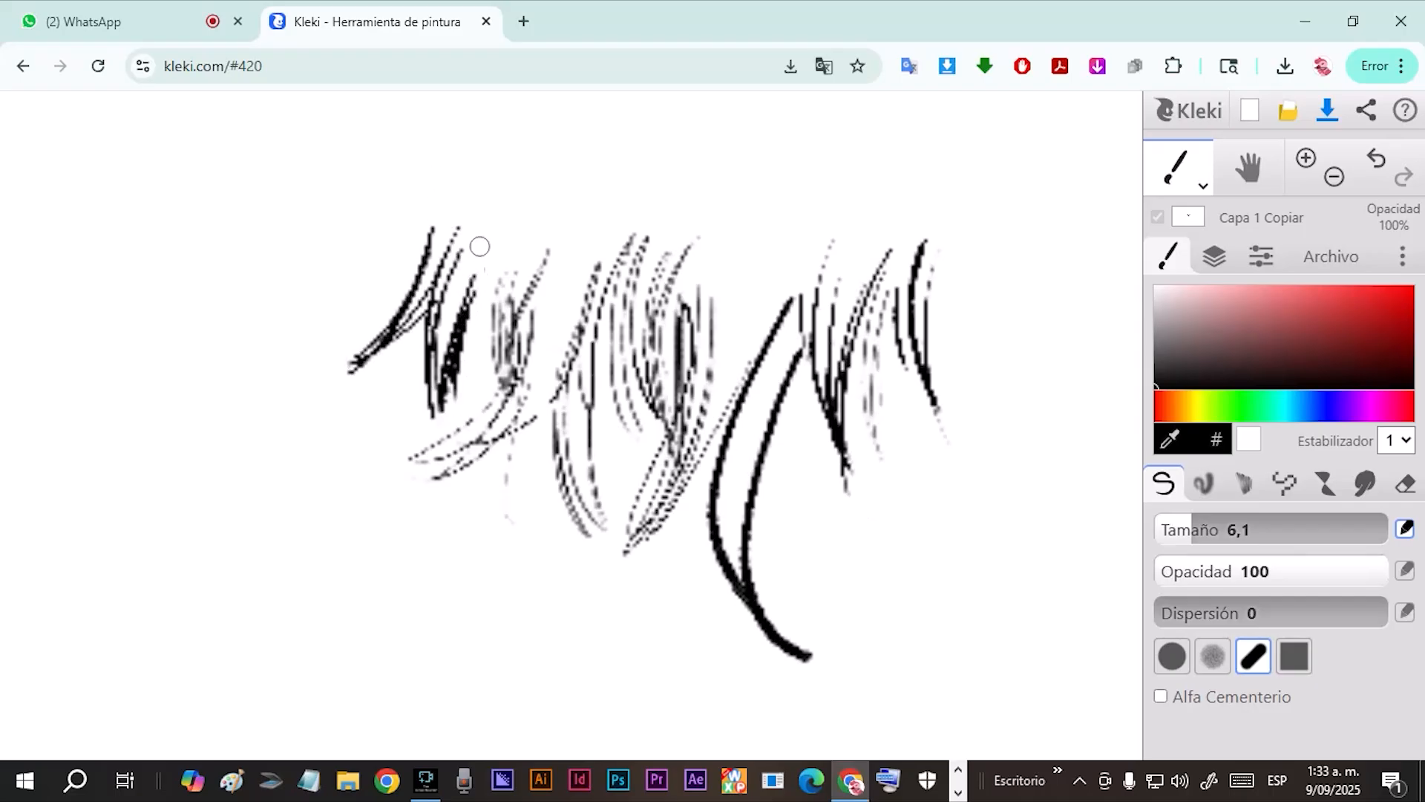
left_click_drag(480, 248, 474, 425)
left_click_drag(501, 214, 490, 444)
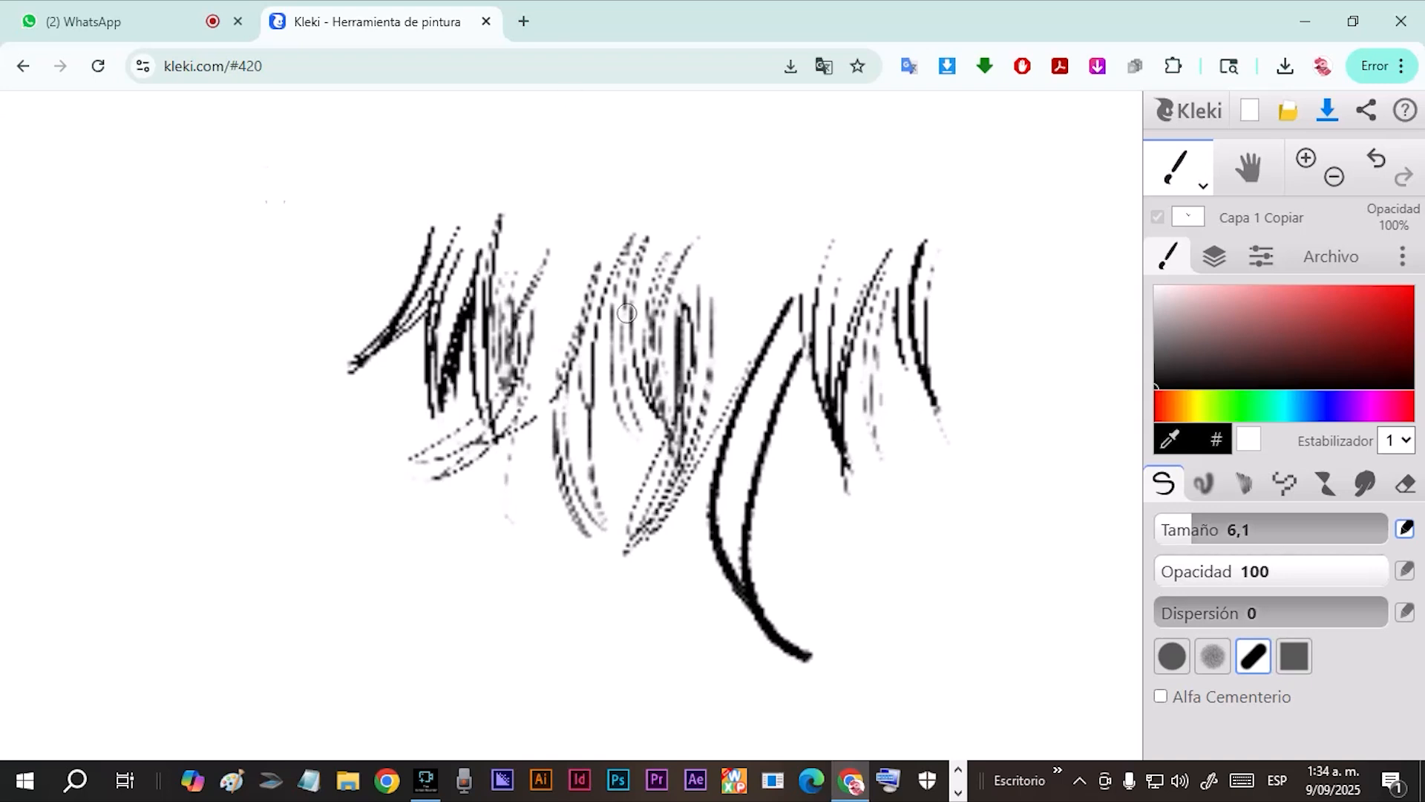
Raise the brush dispersion slightly and draw rough-edged strokes beside the dark tapered group.
left_click(1201, 529)
left_click_drag(1165, 613, 1175, 614)
left_click_drag(373, 199, 276, 370)
left_click_drag(334, 273, 259, 351)
left_click_drag(315, 228, 253, 416)
Reset the dispersion to 0, set the brush size to 7,3 and draw tapered strokes below the rough-edged ones.
left_click_drag(1173, 613, 1154, 611)
left_click(1203, 530)
left_click_drag(1203, 529, 1196, 529)
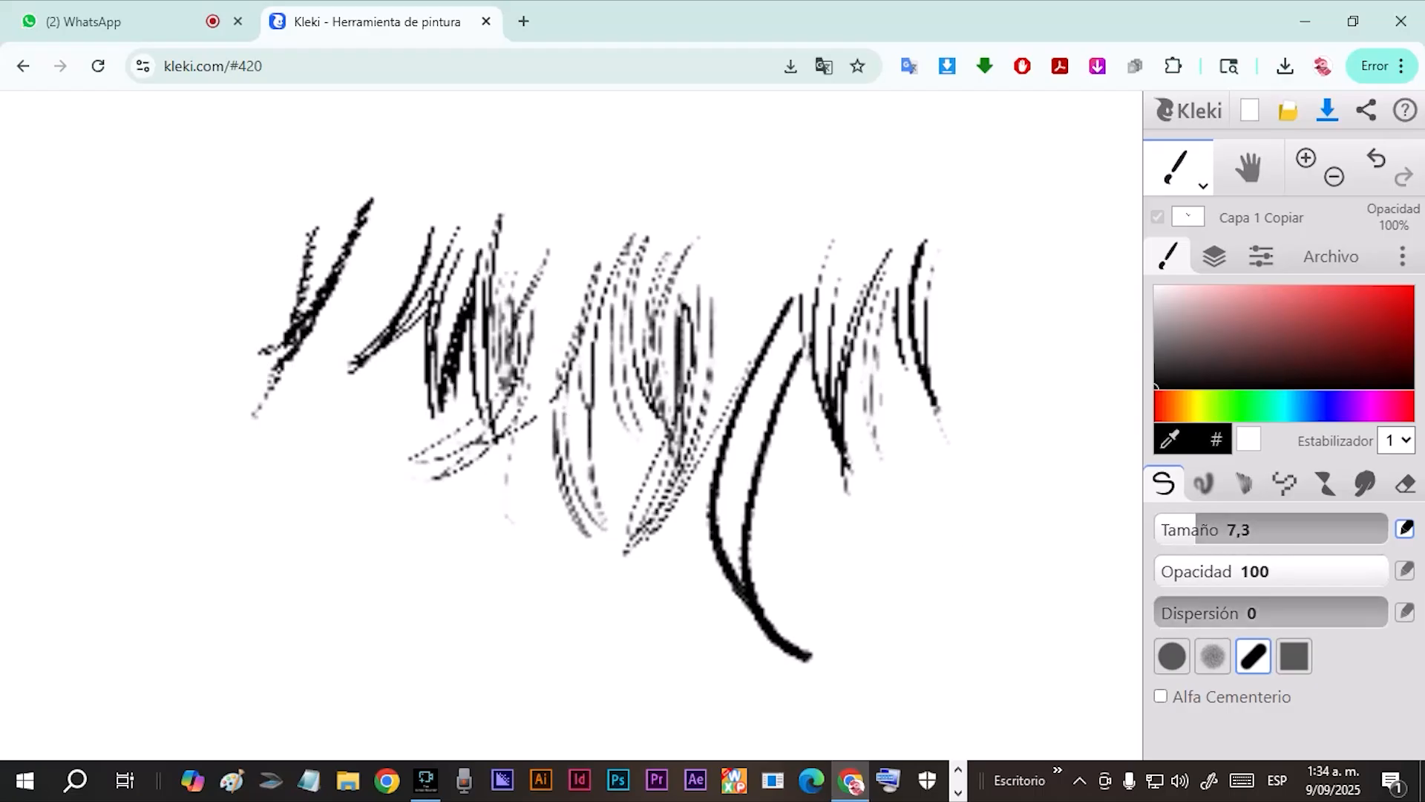
mouse_move(388, 354)
left_mouse_down()
mouse_move(363, 560)
mouse_move(335, 375)
mouse_move(276, 536)
left_mouse_up()
left_click_drag(308, 414, 256, 561)
left_click_drag(319, 466, 263, 553)
left_click_drag(375, 400, 413, 534)
Add short tapered strokes above the central cluster of light strokes.
mouse_move(599, 177)
left_mouse_down()
mouse_move(592, 297)
mouse_move(598, 286)
left_mouse_up()
left_click_drag(615, 199, 595, 293)
left_click_drag(647, 182, 596, 291)
left_click_drag(680, 165, 687, 271)
left_click_drag(711, 148, 684, 289)
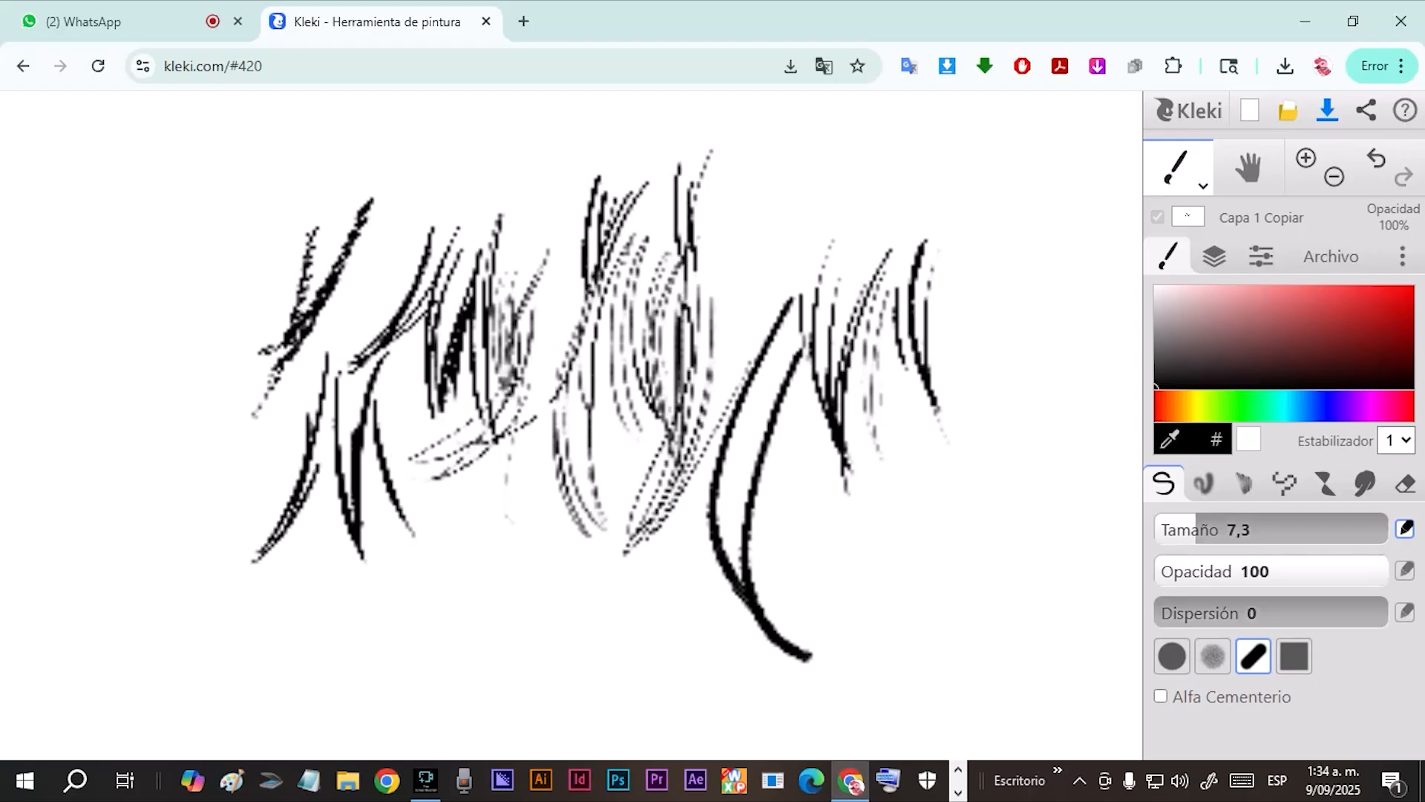
Adjust the brush size to 6,6 and draw two short strokes meeting in a point beside the central cluster.
key("bracketright")
key("bracketright")
key("bracketright")
key("bracketleft")
key("bracketleft")
key("bracketleft")
key("bracketleft")
left_click_drag(715, 185, 732, 291)
left_click_drag(753, 198, 739, 273)
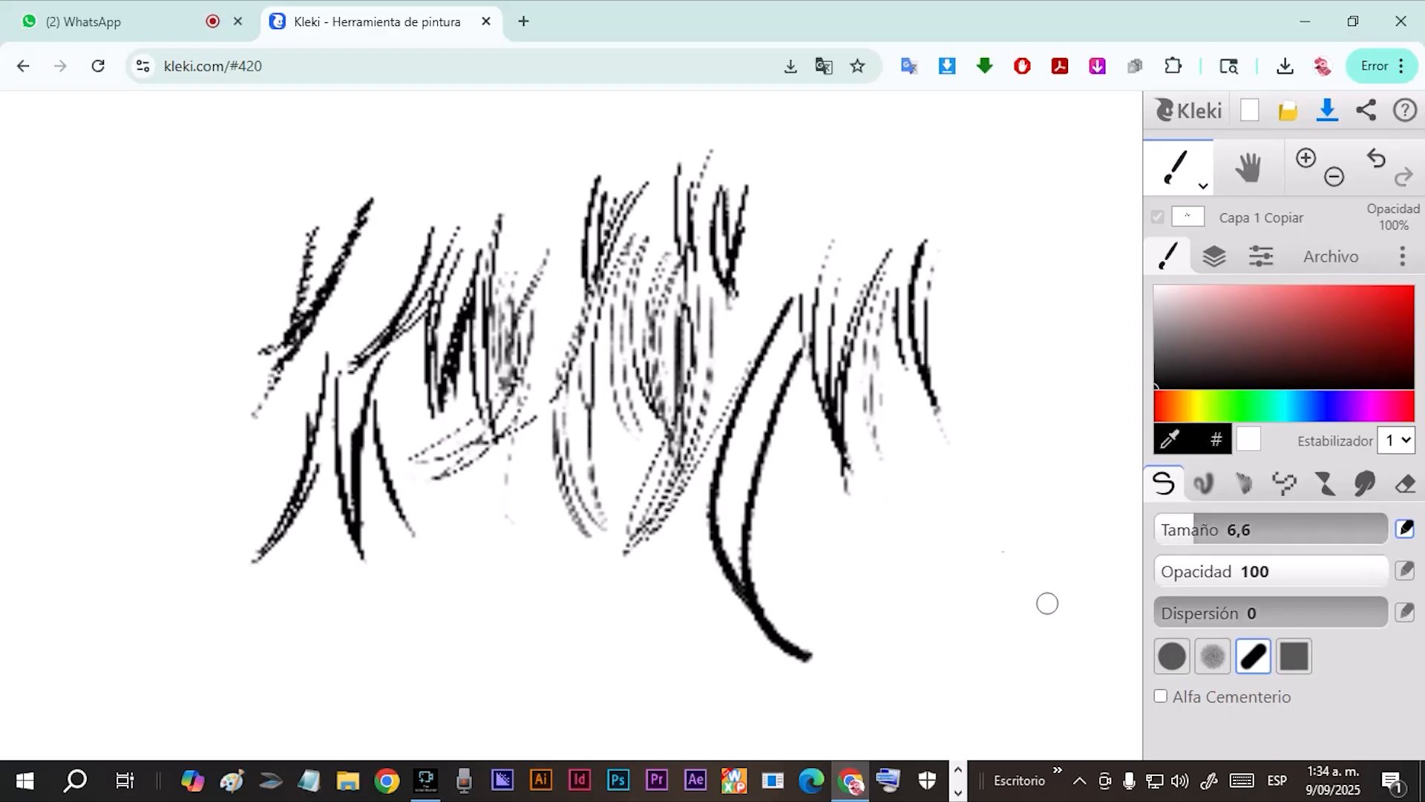
Switch to the round brush tip and draw smooth curved strokes above and beside the bold curves.
left_click(1171, 656)
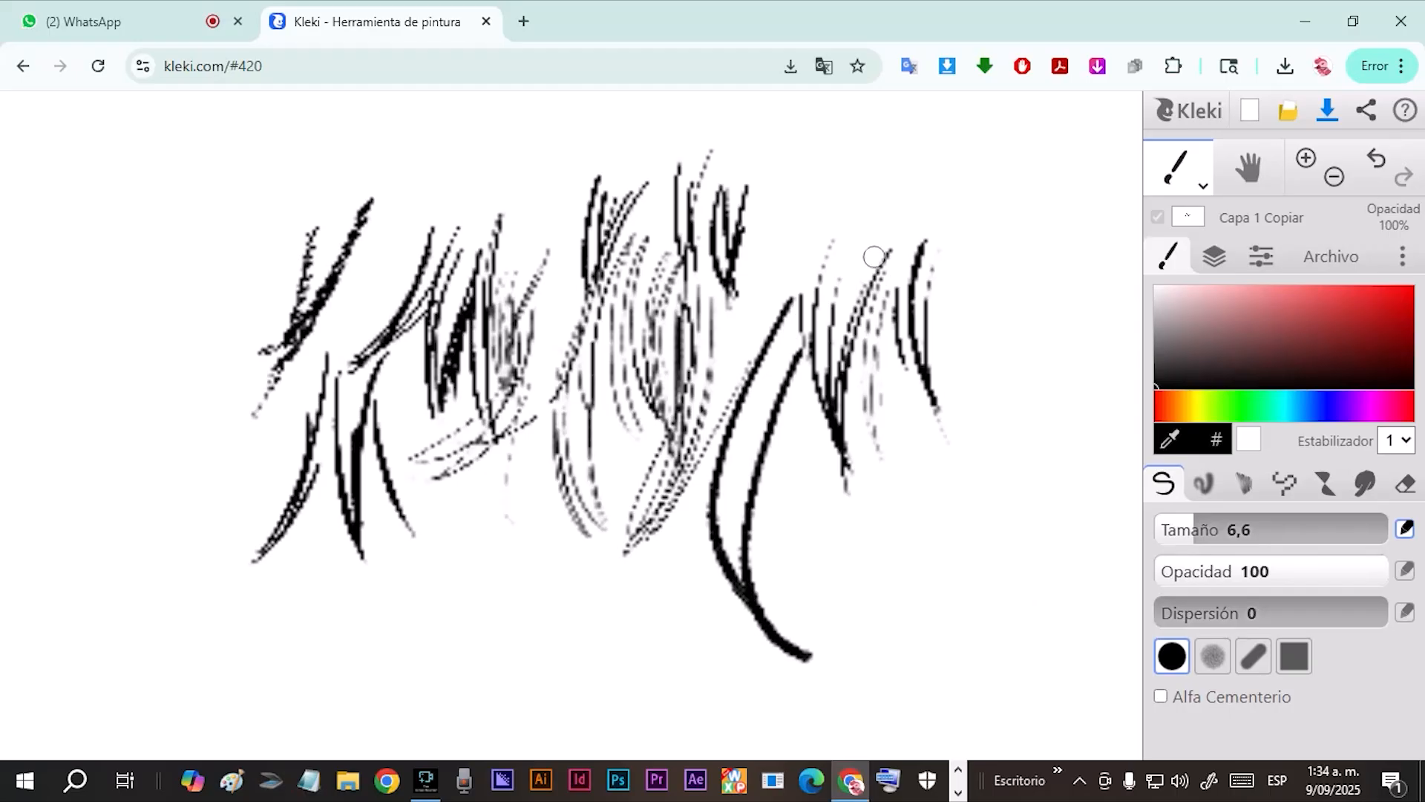
left_click_drag(834, 185, 834, 286)
left_click_drag(840, 192, 836, 297)
left_click_drag(877, 183, 838, 291)
left_click_drag(790, 202, 791, 297)
left_click_drag(782, 168, 790, 301)
left_click_drag(816, 159, 793, 297)
left_click_drag(828, 157, 800, 293)
left_click_drag(941, 132, 904, 286)
left_click_drag(966, 182, 917, 267)
mouse_move(1014, 187)
left_mouse_down()
mouse_move(981, 340)
mouse_move(998, 351)
left_mouse_up()
left_click_drag(1061, 211, 883, 456)
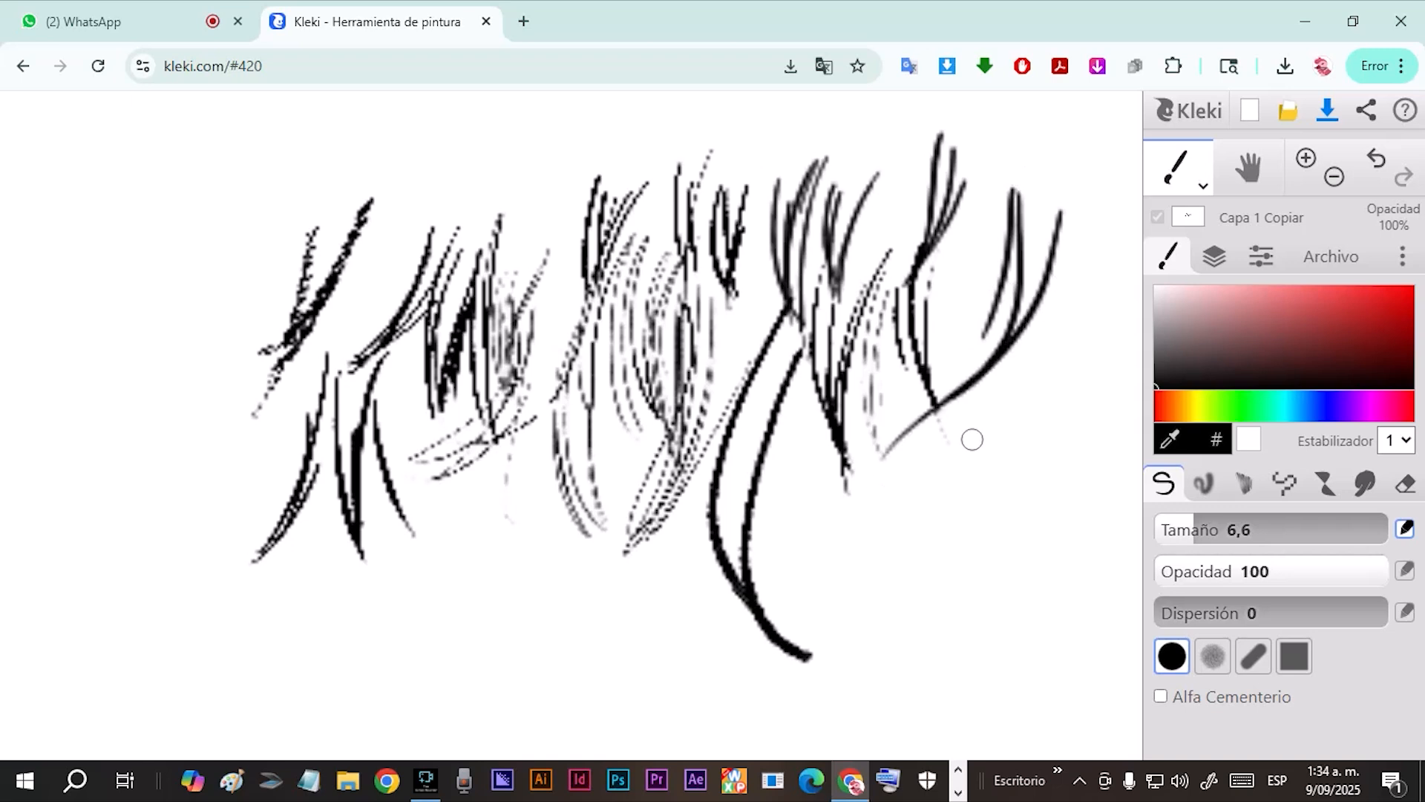
Draw smooth curved strokes with the round tip below the right-hand group of strokes.
left_click_drag(1089, 303, 932, 561)
left_click_drag(978, 442, 931, 616)
left_click_drag(1002, 369, 925, 609)
left_click_drag(954, 418, 932, 642)
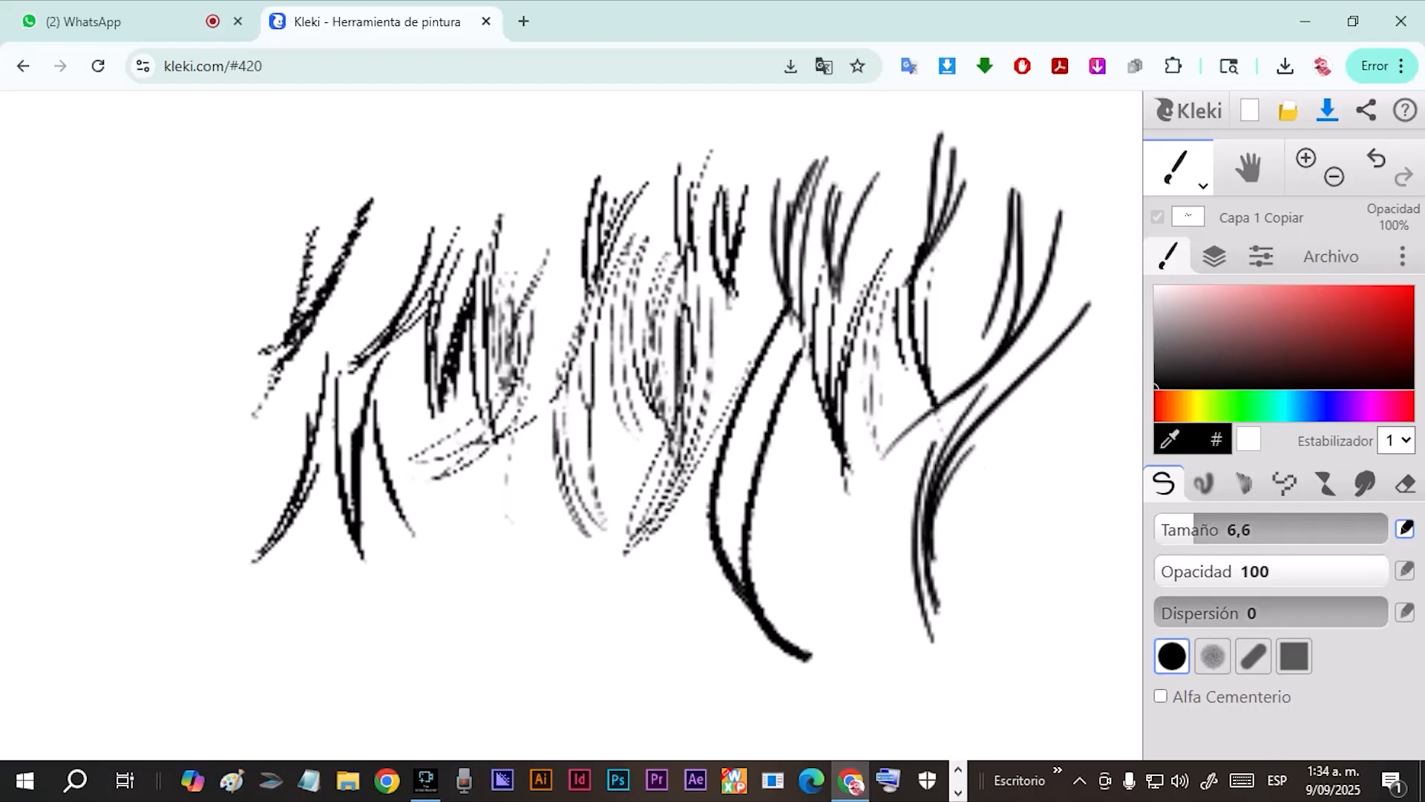
Enable alpha lock (Alfa Cementerio) and draw curved strokes beside the lower right cluster.
left_click(1203, 696)
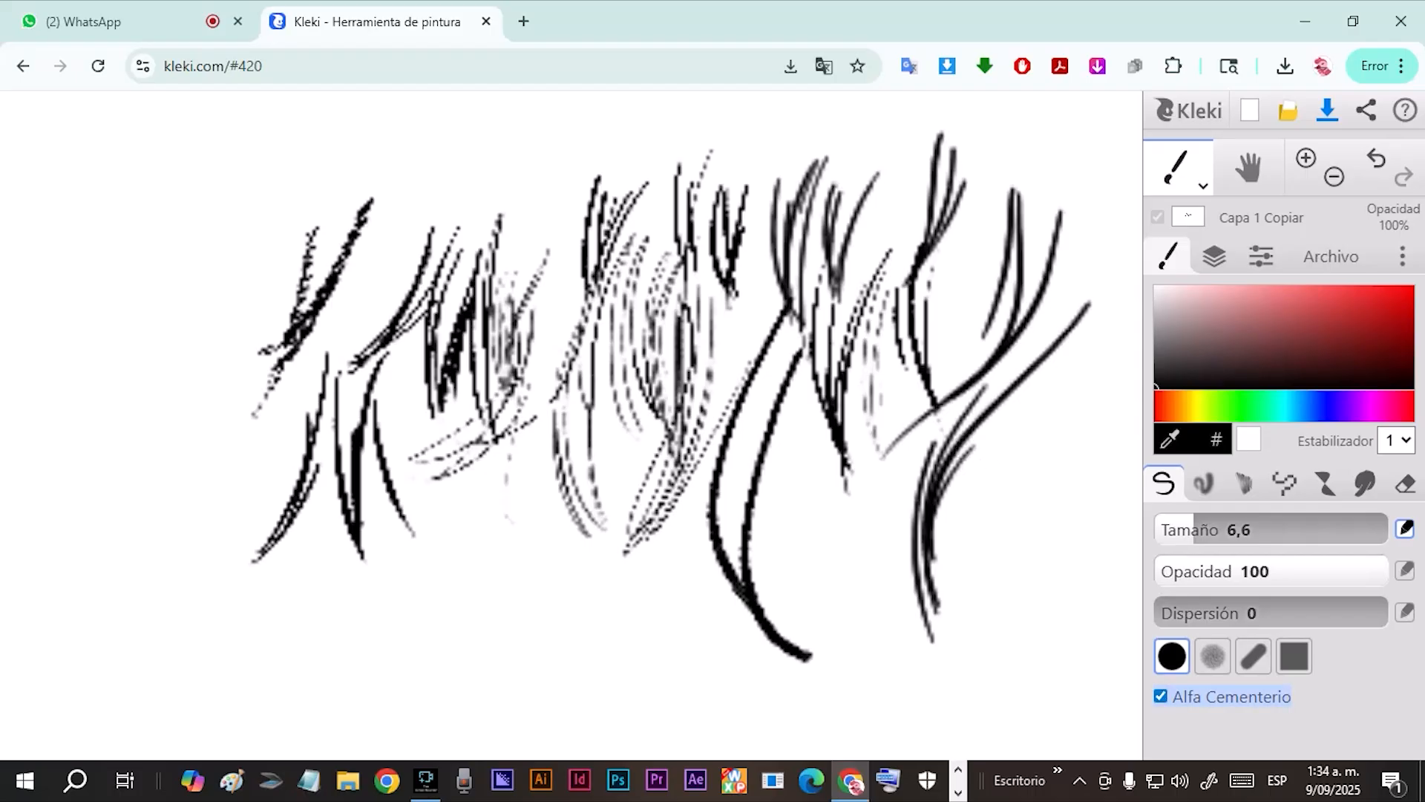
left_click_drag(1024, 420, 1013, 605)
mouse_move(1082, 371)
left_mouse_down()
mouse_move(1024, 459)
mouse_move(1032, 657)
left_mouse_up()
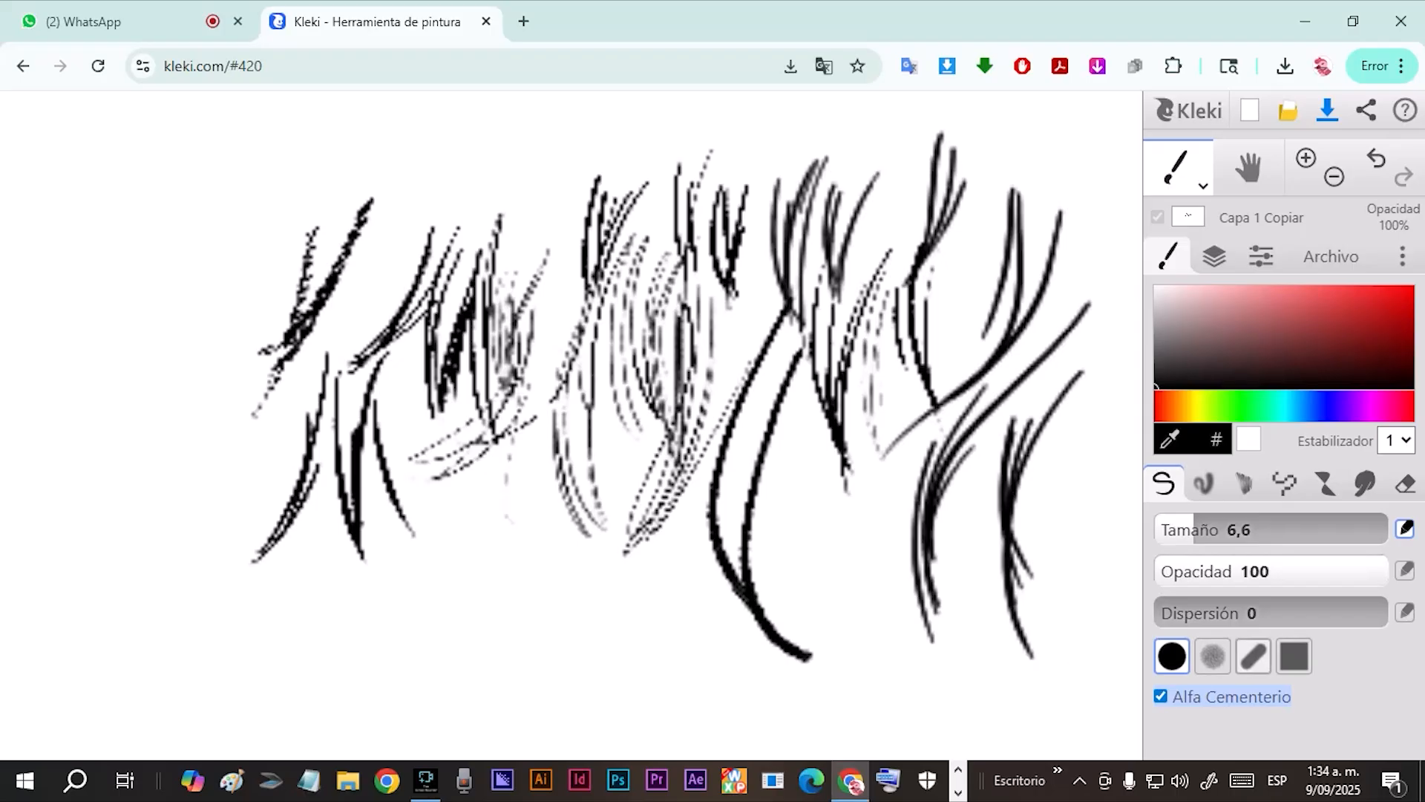
Switch to the slanted pen brush tip and draw tapered strokes converging at the left of the practice strokes.
left_click(1253, 656)
left_click_drag(183, 210, 217, 429)
mouse_move(221, 221)
left_mouse_down()
mouse_move(254, 494)
mouse_move(199, 392)
mouse_move(252, 496)
left_mouse_up()
left_click_drag(150, 197, 249, 487)
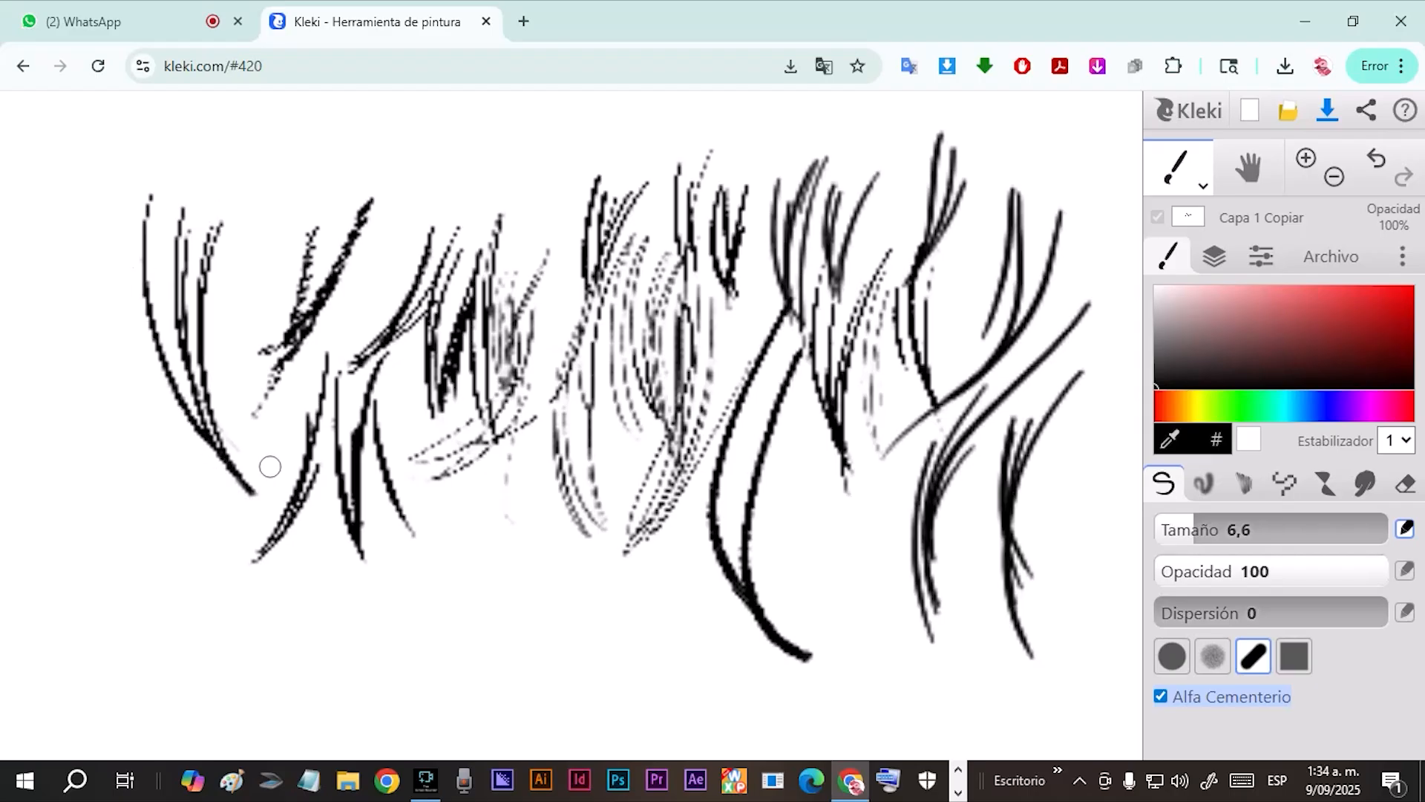
left_click_drag(263, 135, 207, 327)
left_click_drag(276, 160, 217, 271)
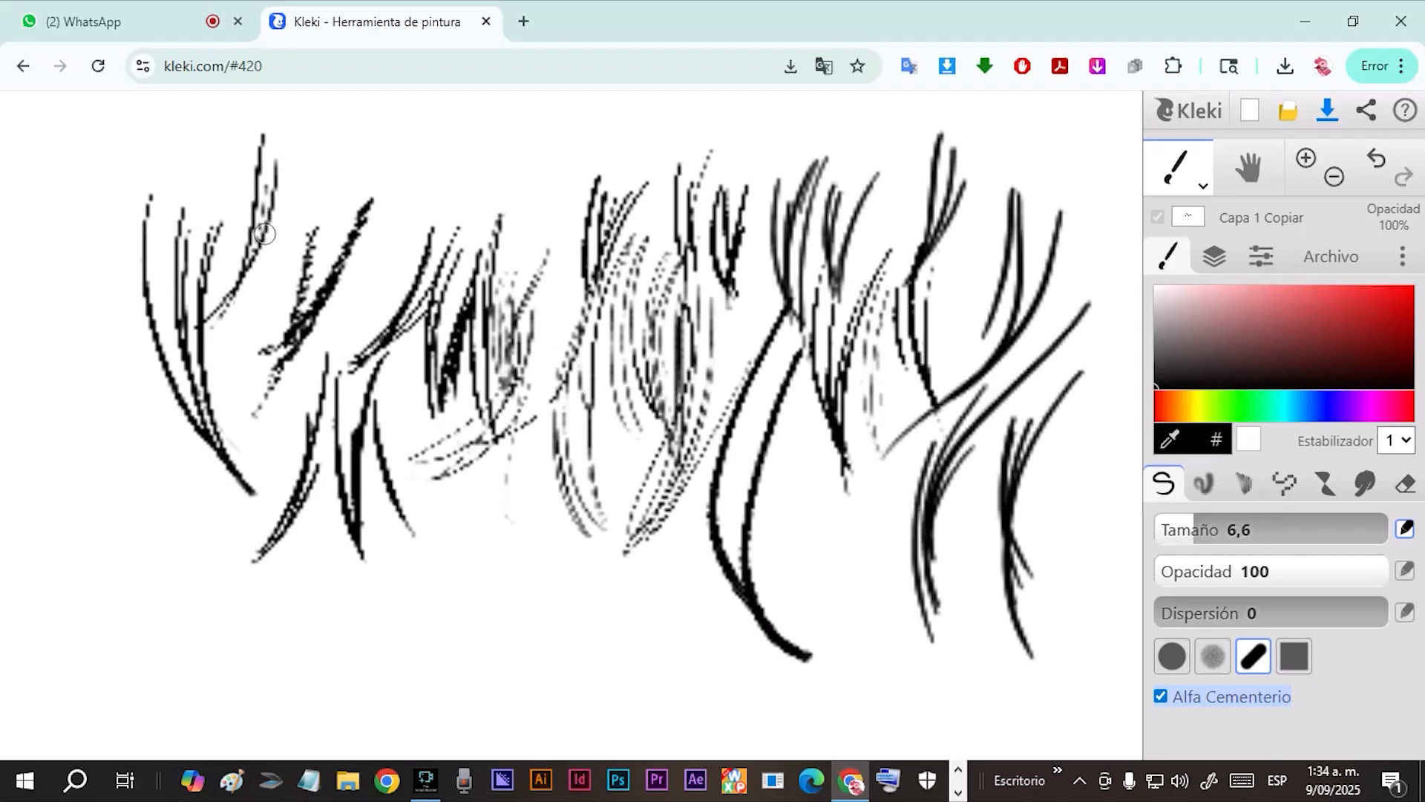
Draw long curved strokes across the left half of the canvas and a tapered cluster near the lower centre.
left_click_drag(324, 108, 221, 357)
left_click_drag(439, 106, 297, 399)
left_click_drag(529, 100, 401, 347)
left_click_drag(576, 127, 475, 367)
mouse_move(151, 364)
left_mouse_down()
mouse_move(191, 524)
mouse_move(318, 677)
mouse_move(301, 670)
left_mouse_up()
left_click_drag(419, 496, 450, 616)
left_click_drag(434, 542, 476, 635)
left_click_drag(450, 482, 482, 642)
left_click_drag(419, 512, 482, 653)
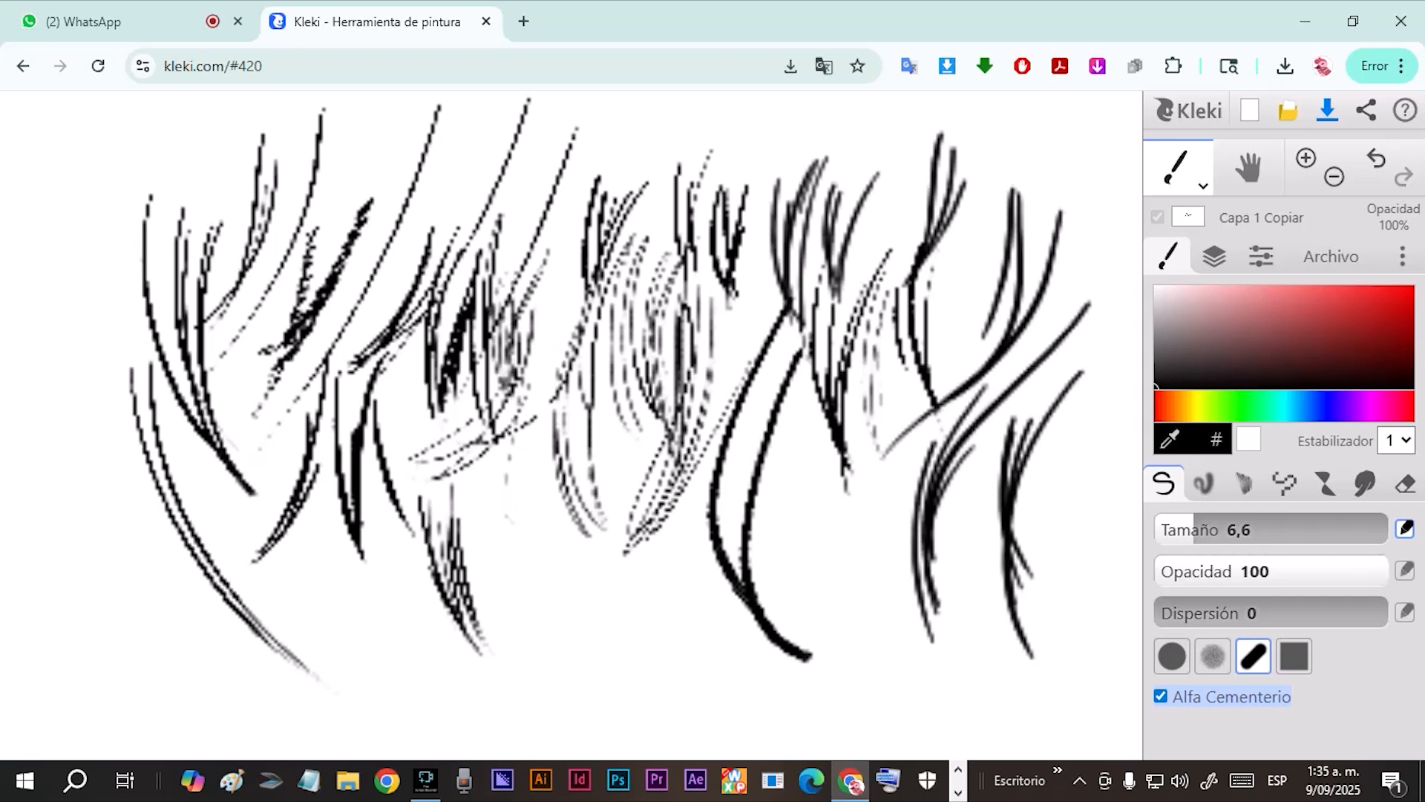
Disable alpha lock and draw a small tapered cluster beside the lower central one.
left_click(1231, 697)
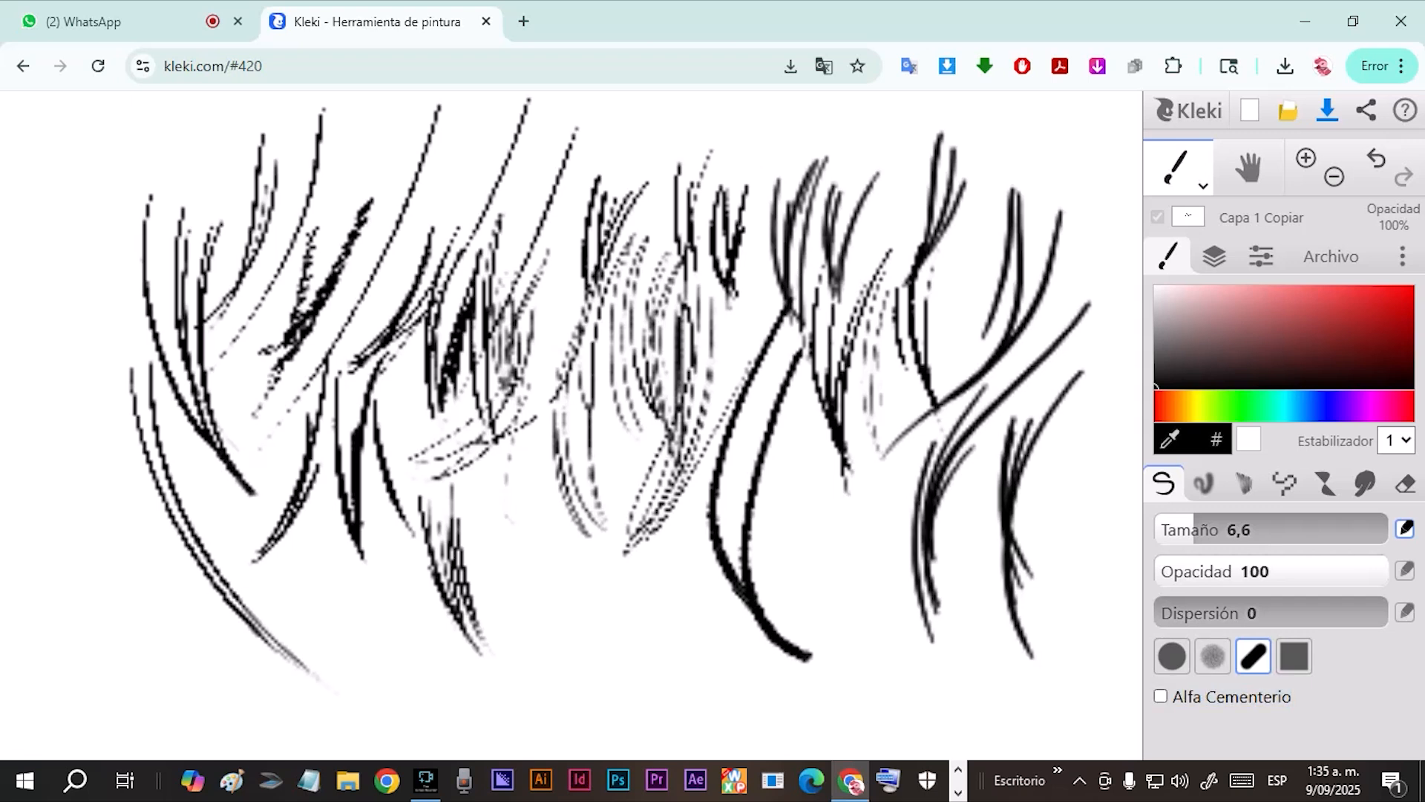
left_click_drag(503, 516, 553, 642)
left_click_drag(538, 494, 560, 643)
left_click_drag(547, 523, 567, 649)
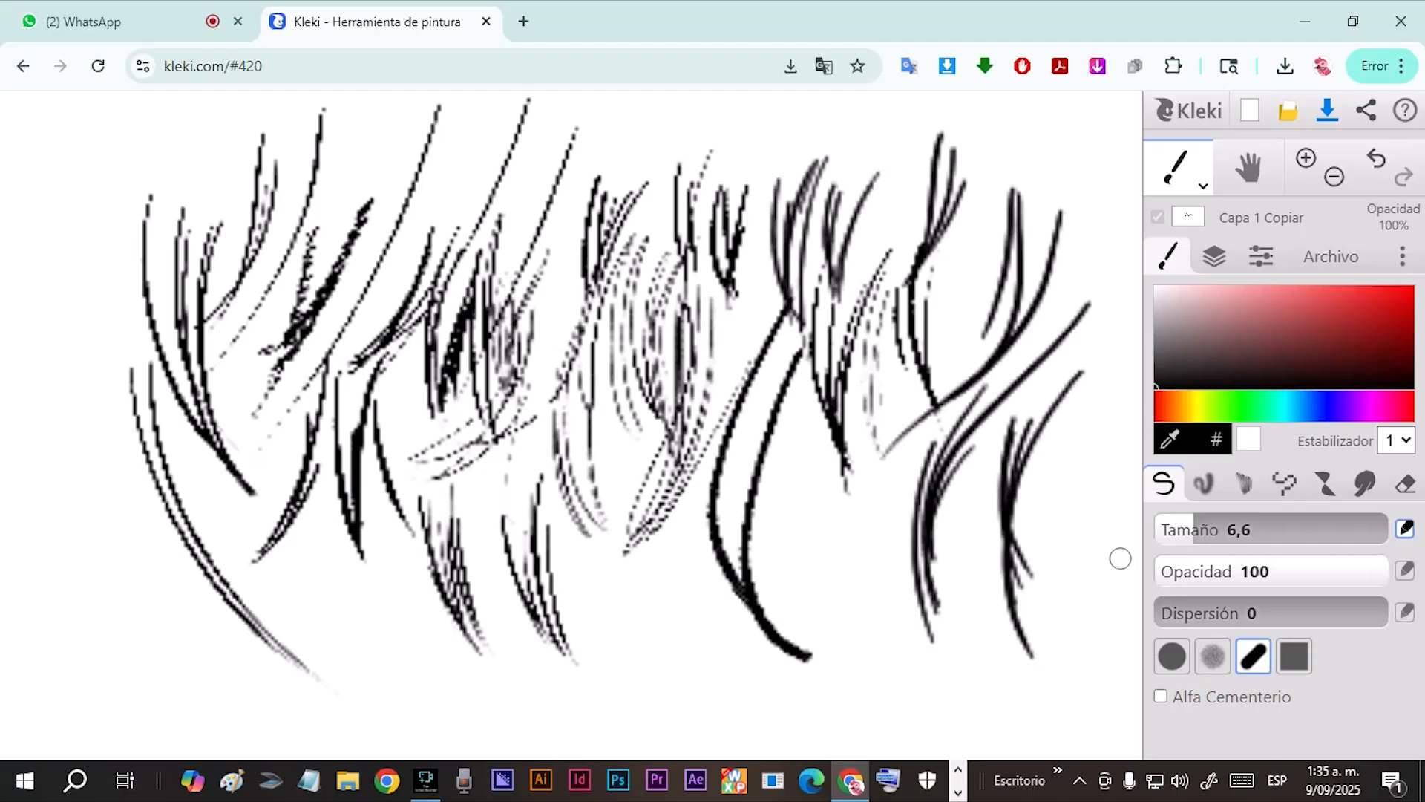
Switch to the round brush tip and draw a comparison cluster of short tapered strokes beside the pen-tip clusters.
left_click(1173, 656)
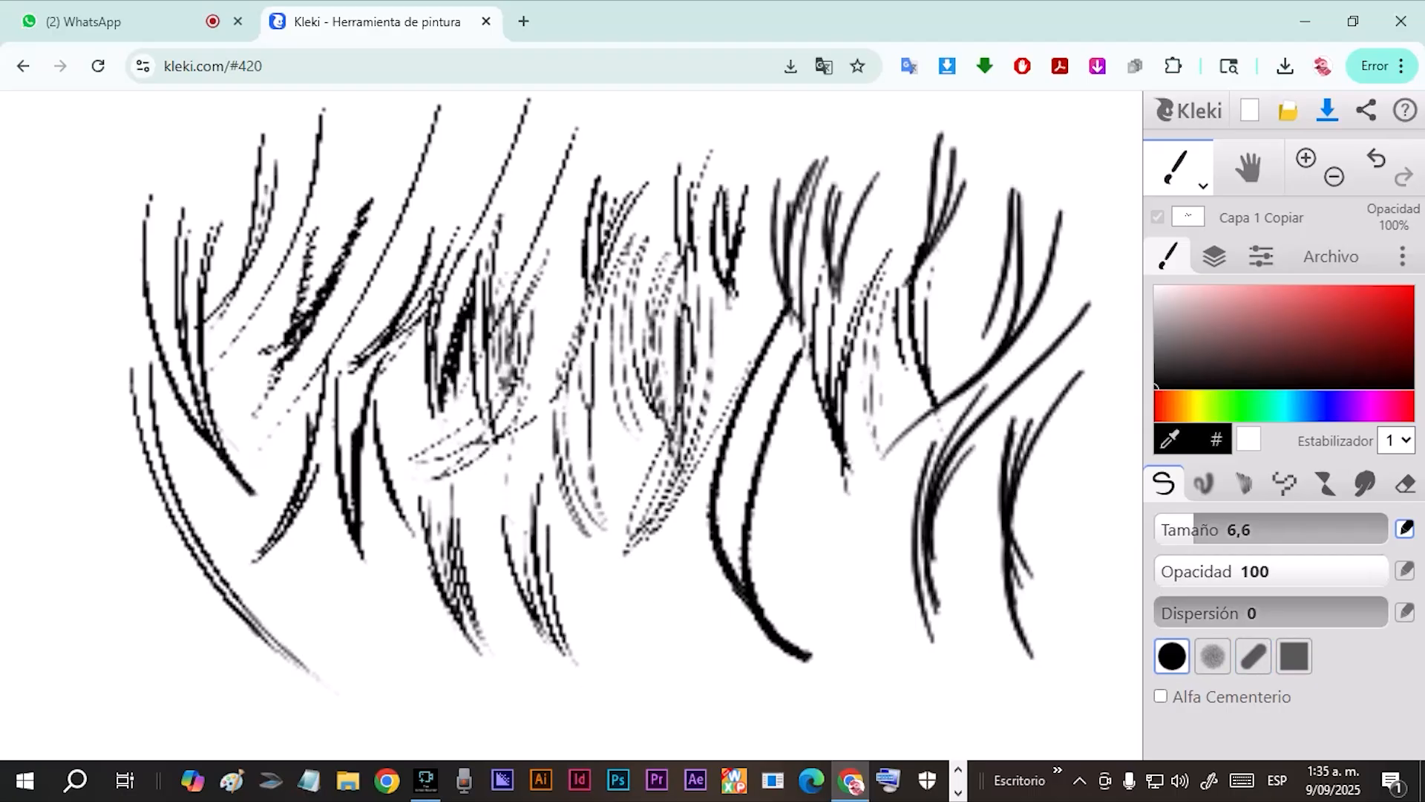
mouse_move(325, 522)
left_mouse_down()
mouse_move(330, 582)
mouse_move(383, 673)
left_mouse_up()
mouse_move(344, 559)
left_mouse_down()
mouse_move(387, 628)
mouse_move(381, 663)
left_mouse_up()
left_click_drag(359, 572, 386, 671)
left_click_drag(371, 534, 386, 648)
left_click_drag(384, 545, 387, 643)
Draw arrows pointing at the lower stroke clusters to compare the two brush tips.
mouse_move(252, 607)
left_mouse_down()
mouse_move(306, 620)
mouse_move(302, 652)
left_mouse_up()
mouse_move(414, 702)
left_mouse_down()
mouse_move(446, 643)
mouse_move(438, 682)
mouse_move(489, 629)
mouse_move(481, 600)
mouse_move(490, 616)
mouse_move(478, 611)
left_mouse_up()
mouse_move(633, 564)
left_mouse_down()
mouse_move(551, 589)
mouse_move(570, 610)
left_mouse_up()
left_click_drag(438, 651, 388, 620)
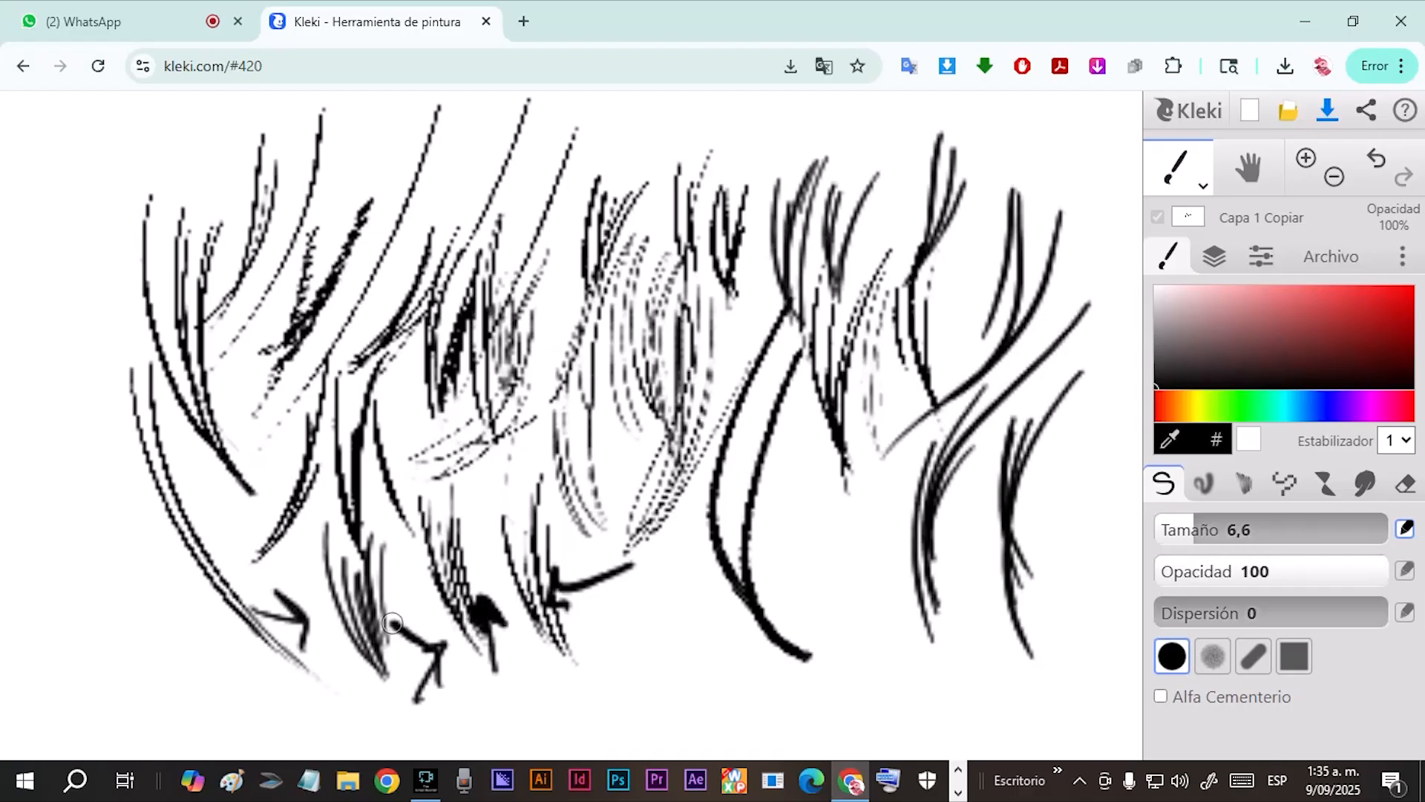
Draw a larger cluster of overlapping round-tip strokes at the lower left of the canvas.
mouse_move(66, 392)
left_mouse_down()
mouse_move(48, 436)
mouse_move(128, 594)
left_mouse_up()
mouse_move(78, 442)
left_mouse_down()
mouse_move(139, 584)
mouse_move(107, 560)
mouse_move(100, 404)
mouse_move(140, 615)
mouse_move(69, 482)
mouse_move(80, 427)
mouse_move(101, 420)
mouse_move(124, 474)
mouse_move(137, 627)
left_mouse_up()
left_click_drag(119, 405, 159, 632)
left_click_drag(111, 431, 171, 653)
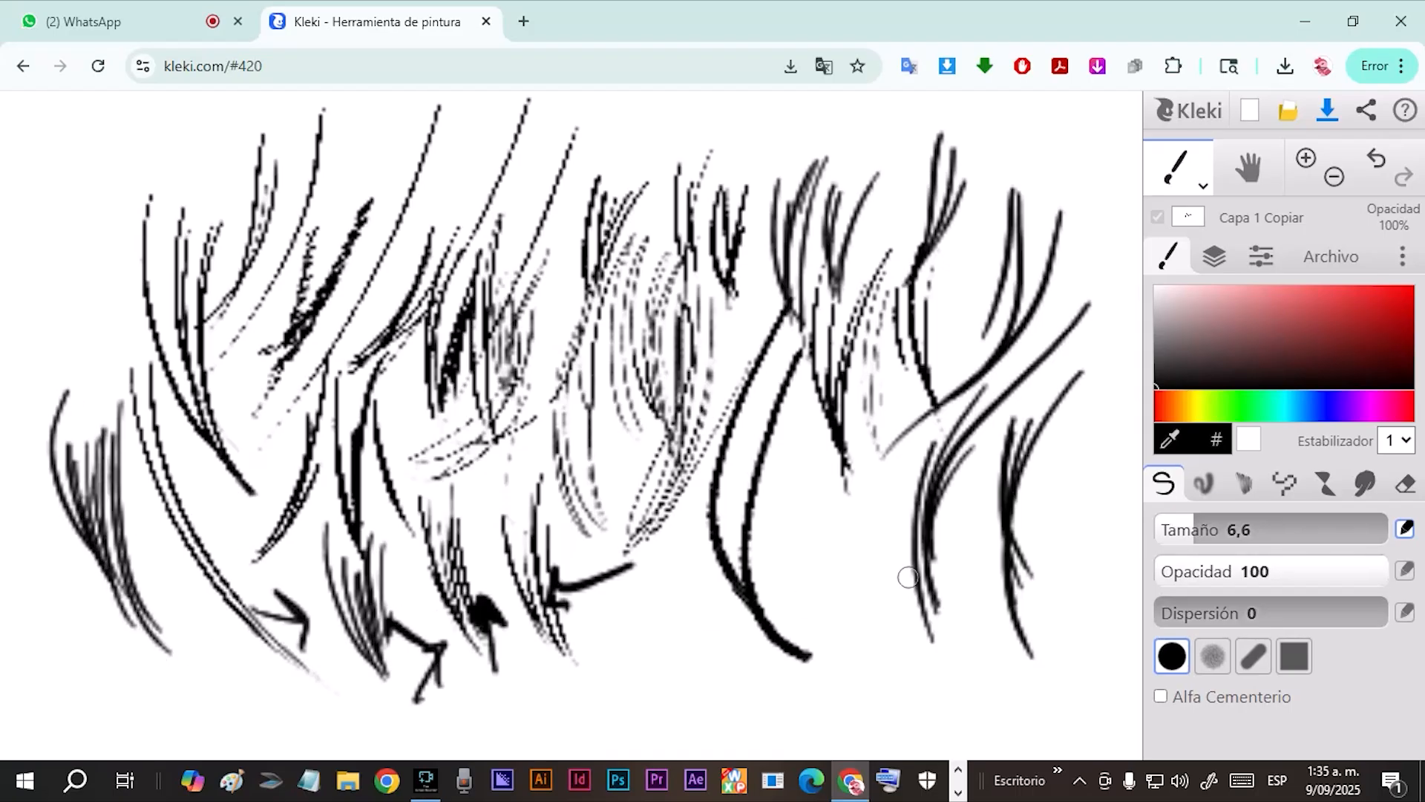
Switch back to the slanted pen tip and draw a cluster of tapered strokes above the round-tip one.
left_click(1253, 656)
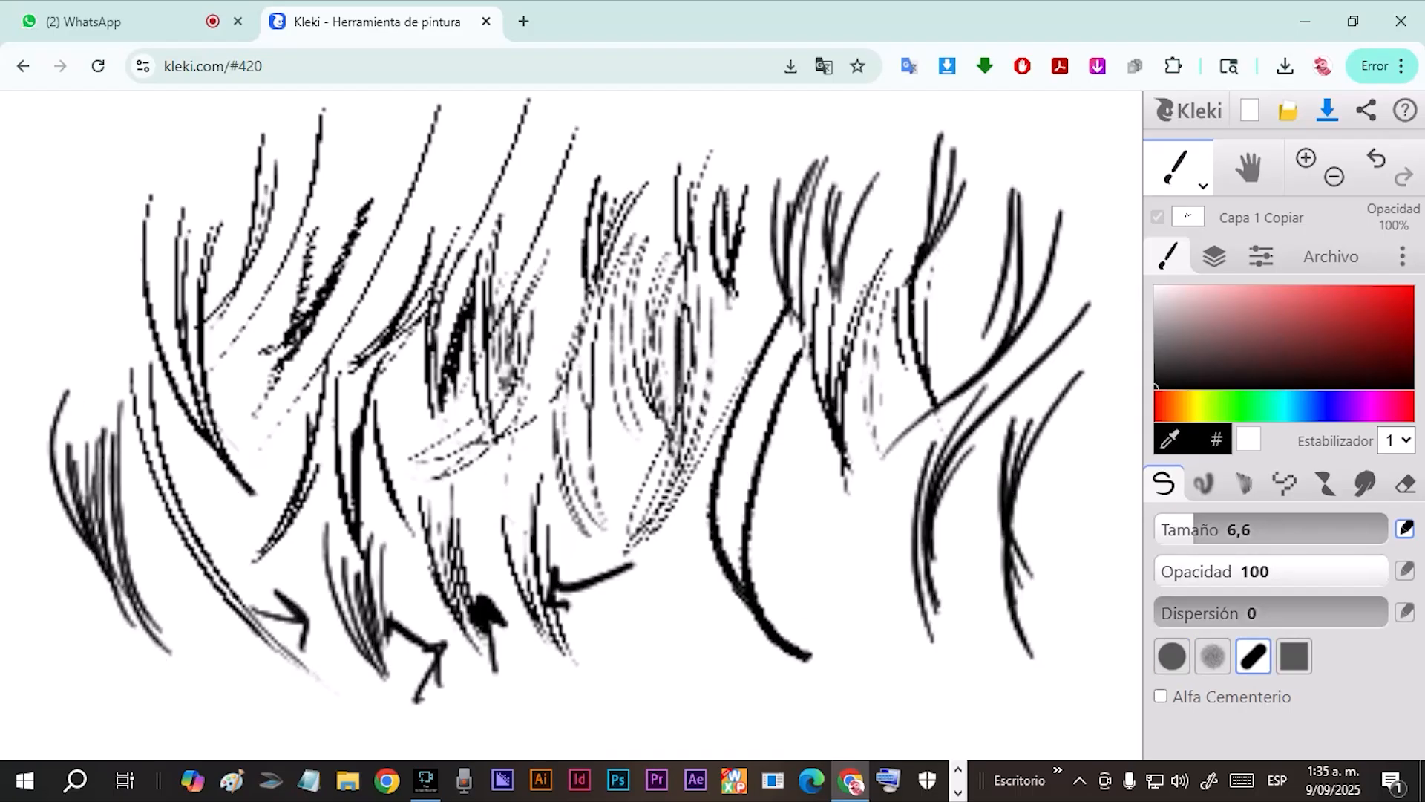
left_click_drag(95, 208, 124, 380)
mouse_move(59, 238)
left_mouse_down()
mouse_move(100, 363)
mouse_move(89, 356)
left_mouse_up()
left_click_drag(41, 179, 122, 386)
mouse_move(99, 190)
left_mouse_down()
mouse_move(82, 326)
mouse_move(119, 375)
left_mouse_up()
mouse_move(148, 172)
left_mouse_down()
mouse_move(111, 397)
mouse_move(115, 333)
left_mouse_up()
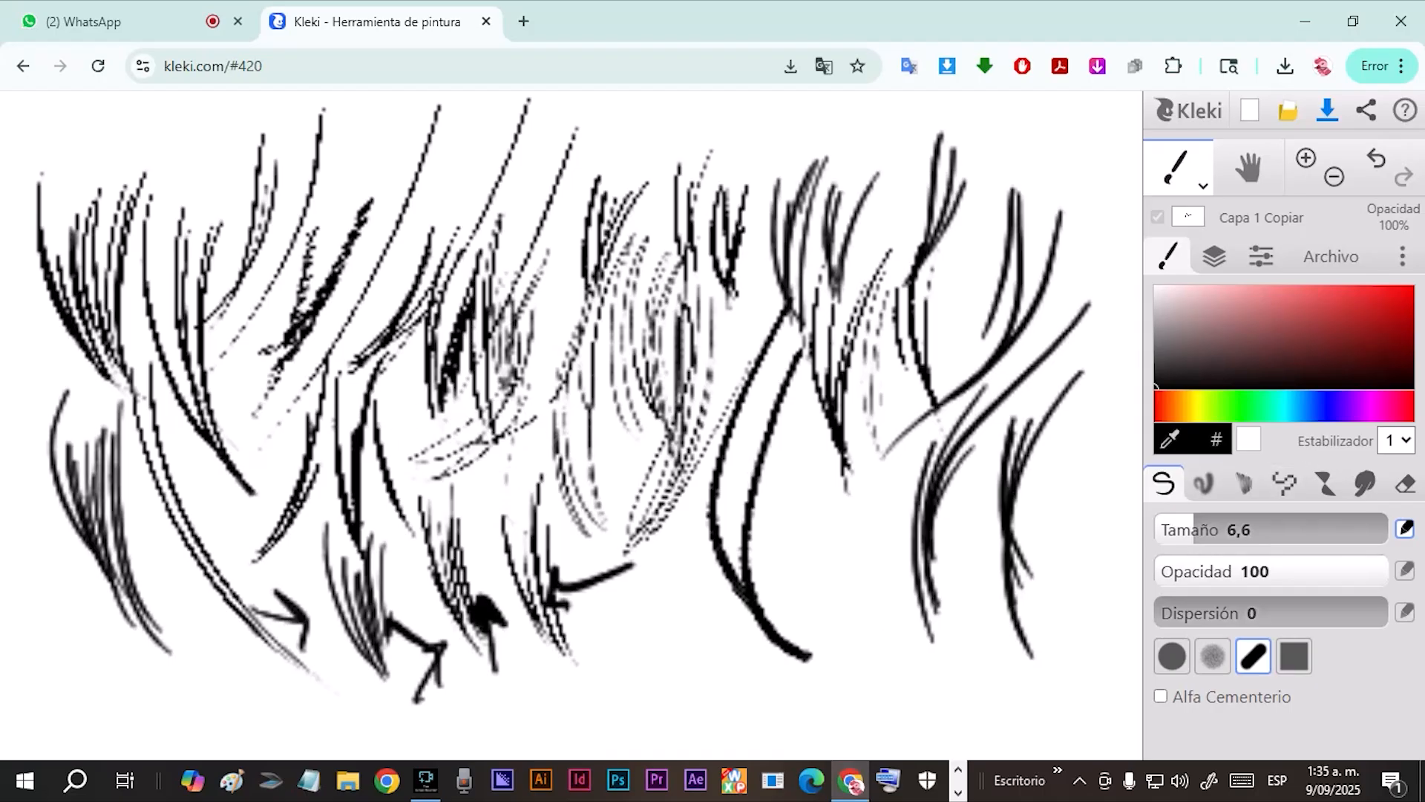
Set the brush size to 94, change the colour to white and paint over all the practice strokes.
left_click_drag(1195, 529, 1314, 529)
left_click(1009, 579)
left_click_drag(1009, 582, 646, 525)
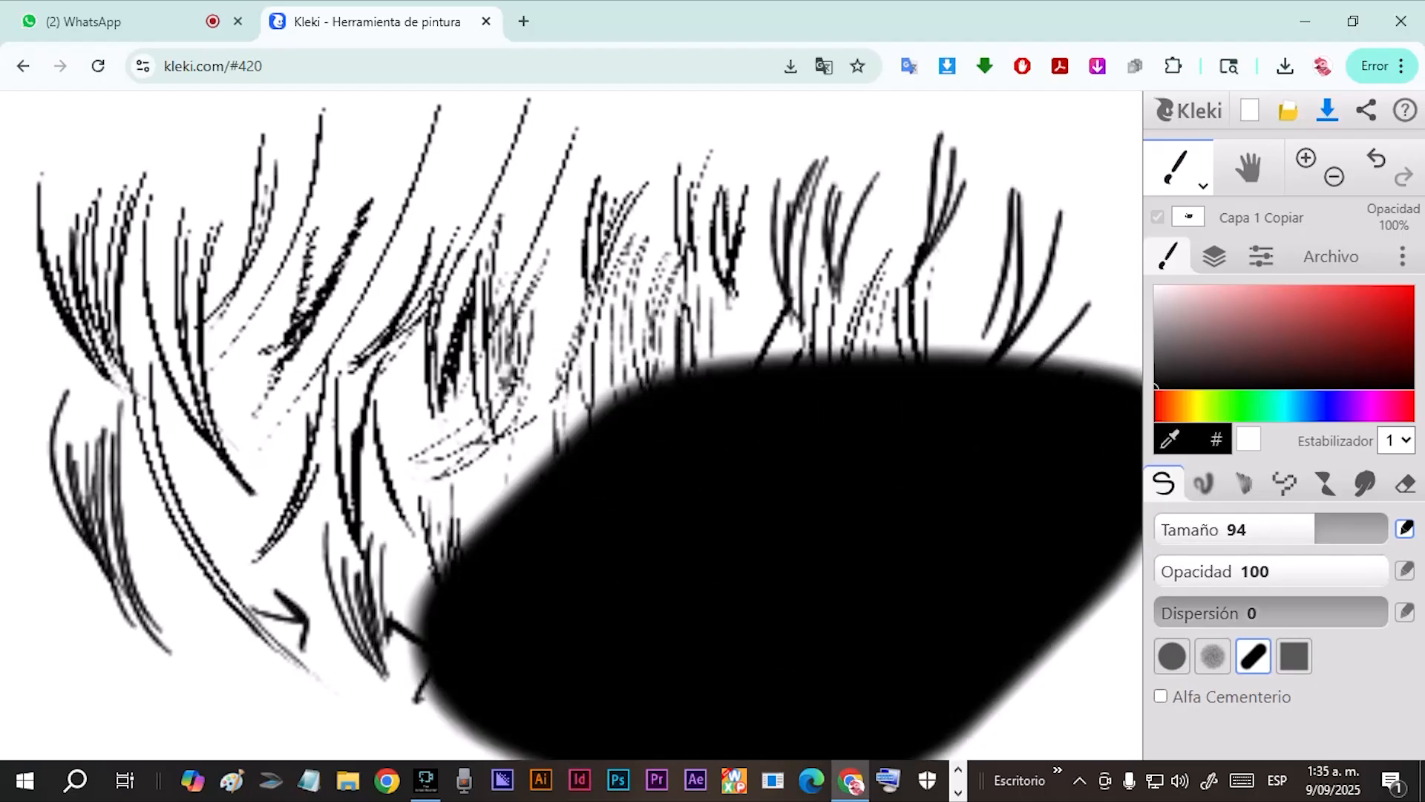
left_click(1157, 288)
mouse_move(996, 496)
left_mouse_down()
mouse_move(661, 745)
mouse_move(953, 648)
mouse_move(432, 391)
mouse_move(210, 305)
mouse_move(324, 277)
mouse_move(703, 334)
mouse_move(1061, 511)
left_mouse_up()
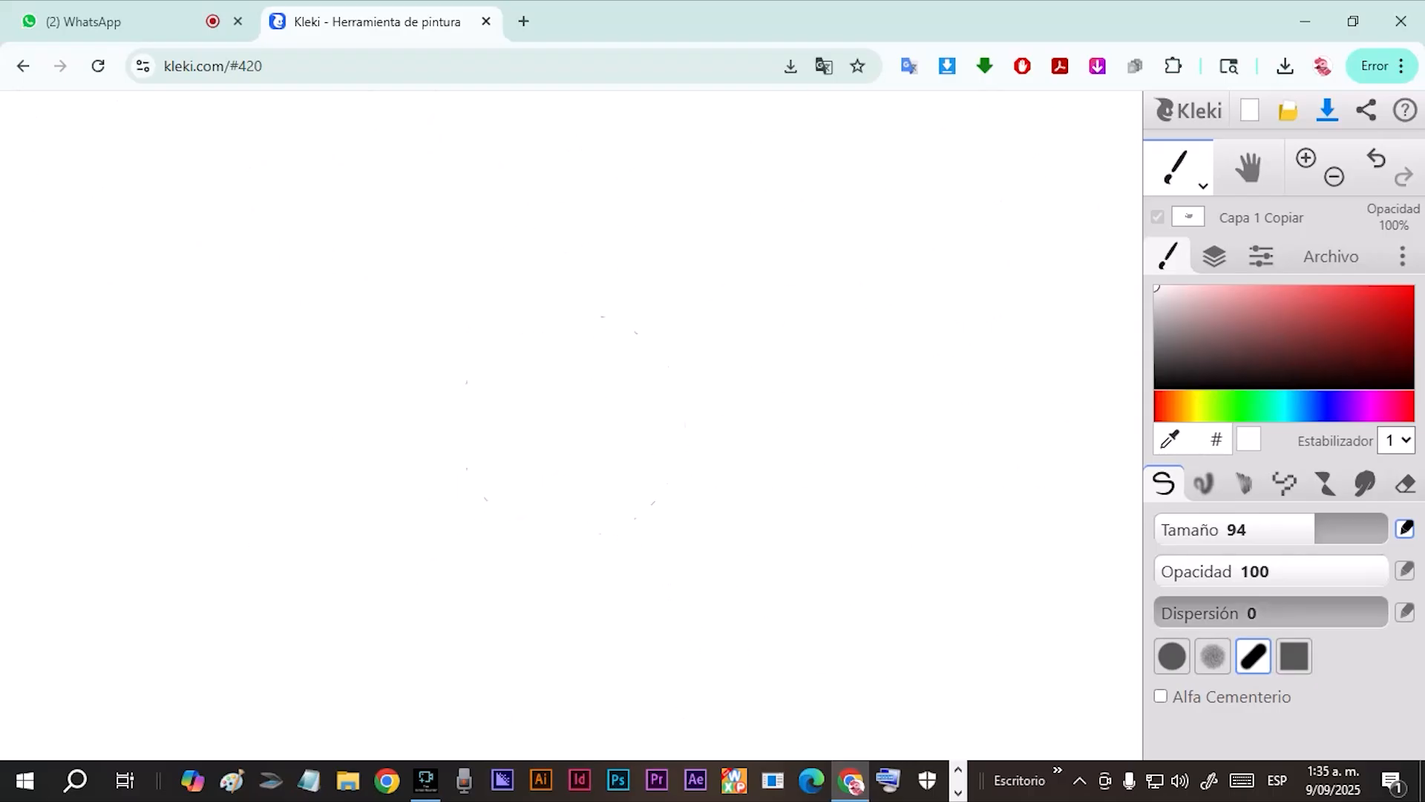
Finish covering the canvas in white and return the brush size to 6,6.
key("bracketleft")
key("bracketleft")
key("bracketleft")
key("bracketleft")
key("bracketleft")
key("bracketleft")
key("bracketleft")
key("bracketleft")
key("bracketright")
key("bracketright")
key("bracketright")
key("bracketright")
key("bracketright")
key("bracketright")
key("bracketleft")
key("bracketleft")
key("bracketleft")
key("bracketleft")
key("bracketleft")
key("bracketright")
key("bracketright")
key("bracketleft")
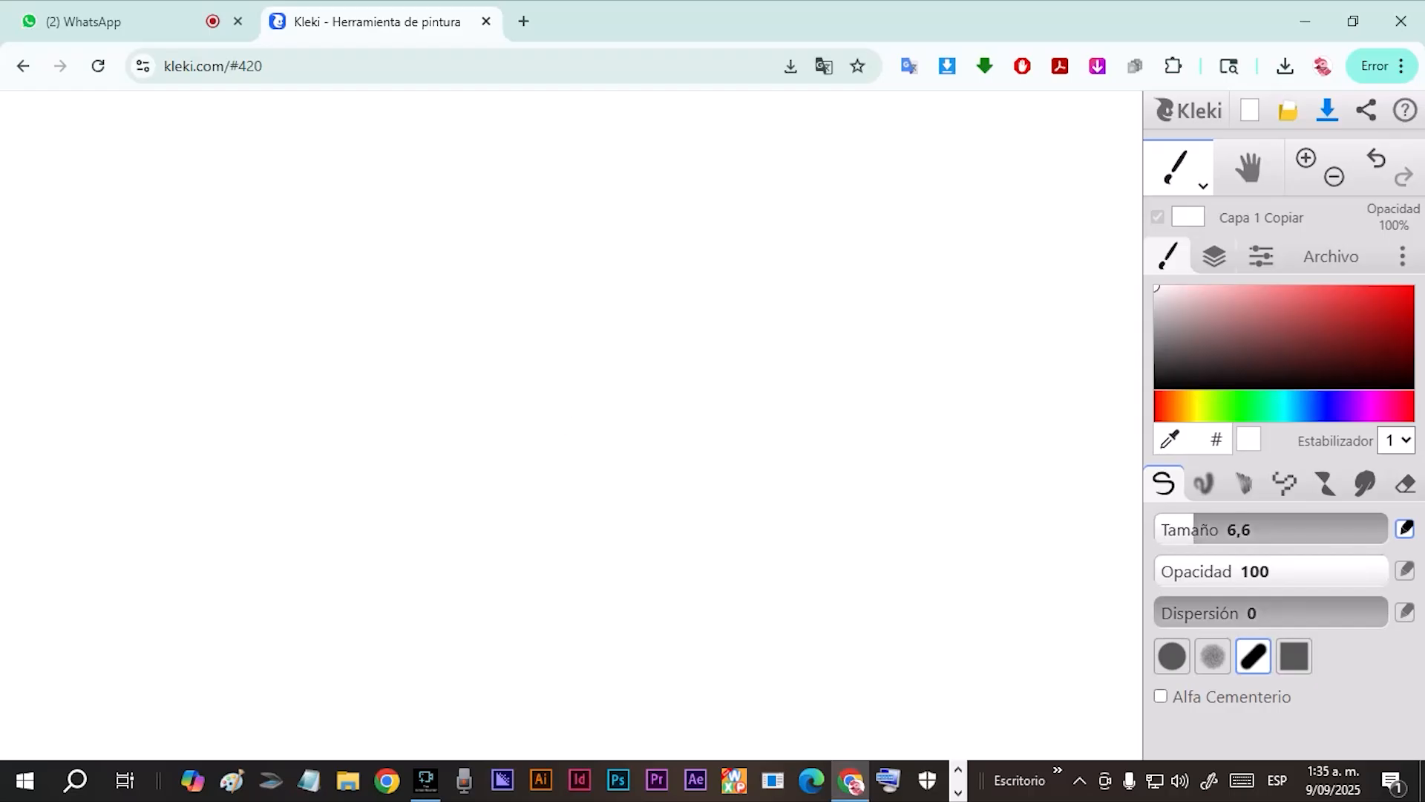
Show the BOCETO.png sketch layer at 9% opacity, keeping the Capa 1 Copiar layer below it selected and visible.
left_click(1215, 256)
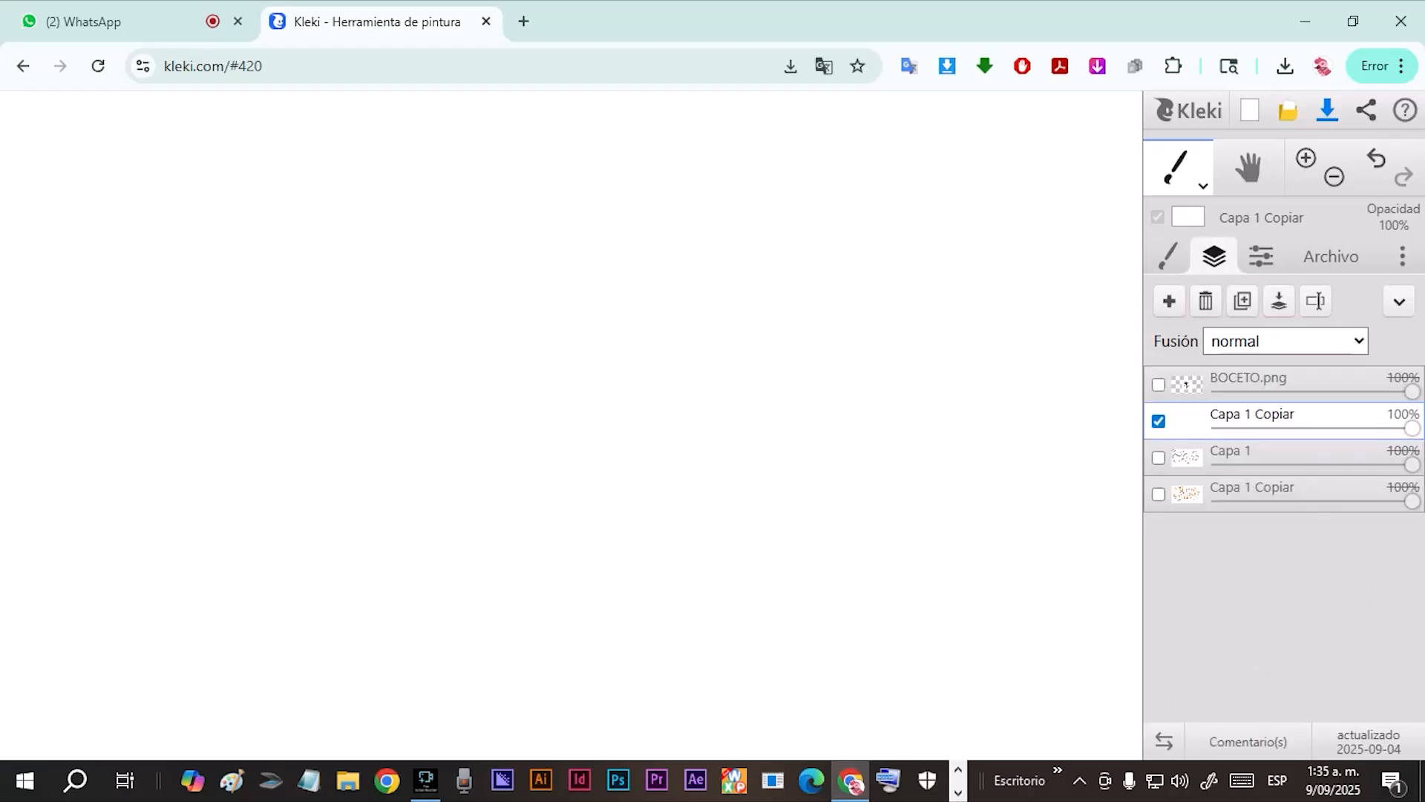
mouse_move(1411, 392)
left_mouse_down()
mouse_move(1308, 391)
mouse_move(1412, 391)
left_mouse_up()
mouse_move(1188, 415)
left_mouse_down()
mouse_move(1195, 380)
mouse_move(1195, 422)
left_mouse_up()
left_click_drag(1412, 391, 1412, 428)
mouse_move(1188, 429)
left_mouse_down()
mouse_move(1188, 392)
mouse_move(1188, 427)
left_mouse_up()
left_click(1158, 421)
left_click_drag(1412, 391, 1236, 391)
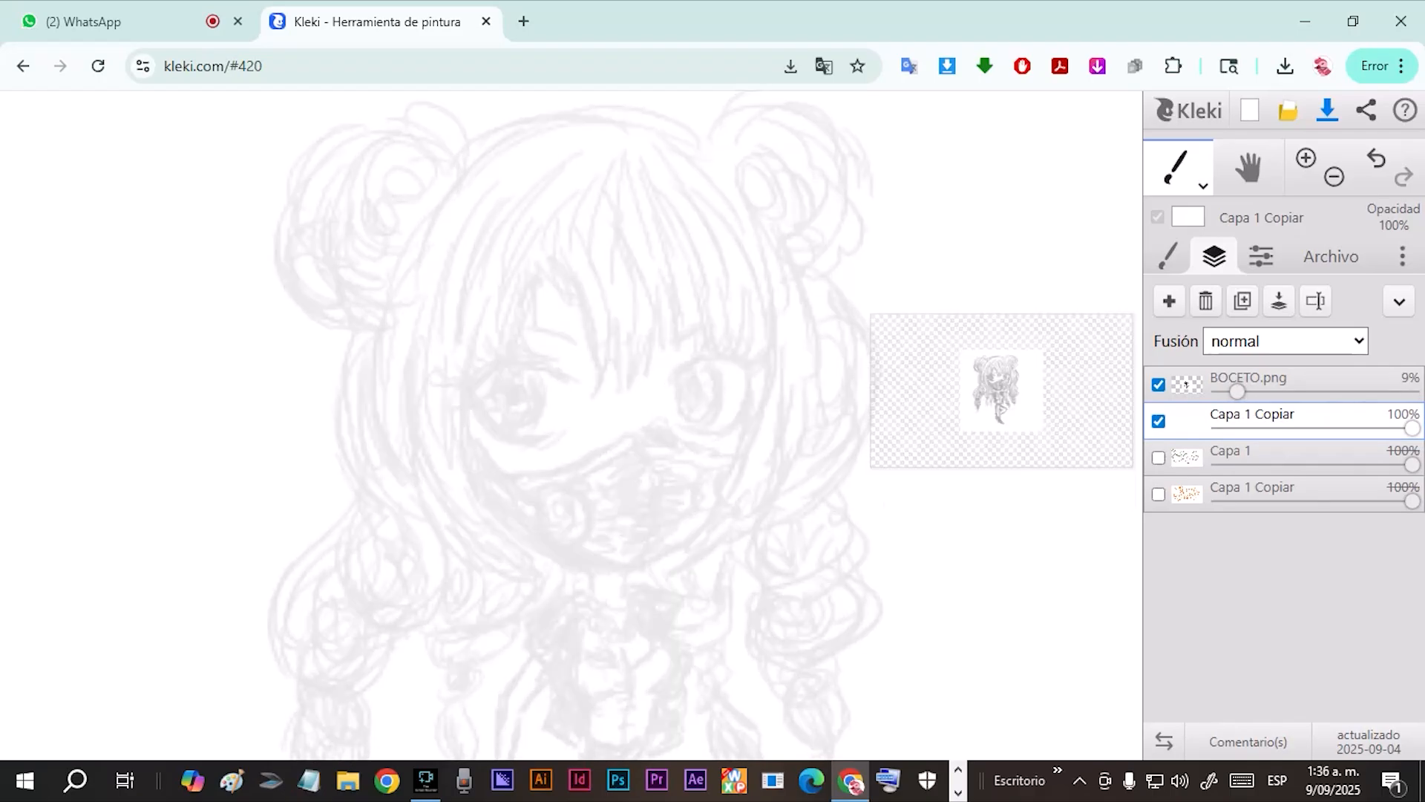
Set the brush colour to black and try one tapered stroke beside the sketch, then undo it.
left_click(1168, 256)
left_click_drag(1168, 371, 1152, 389)
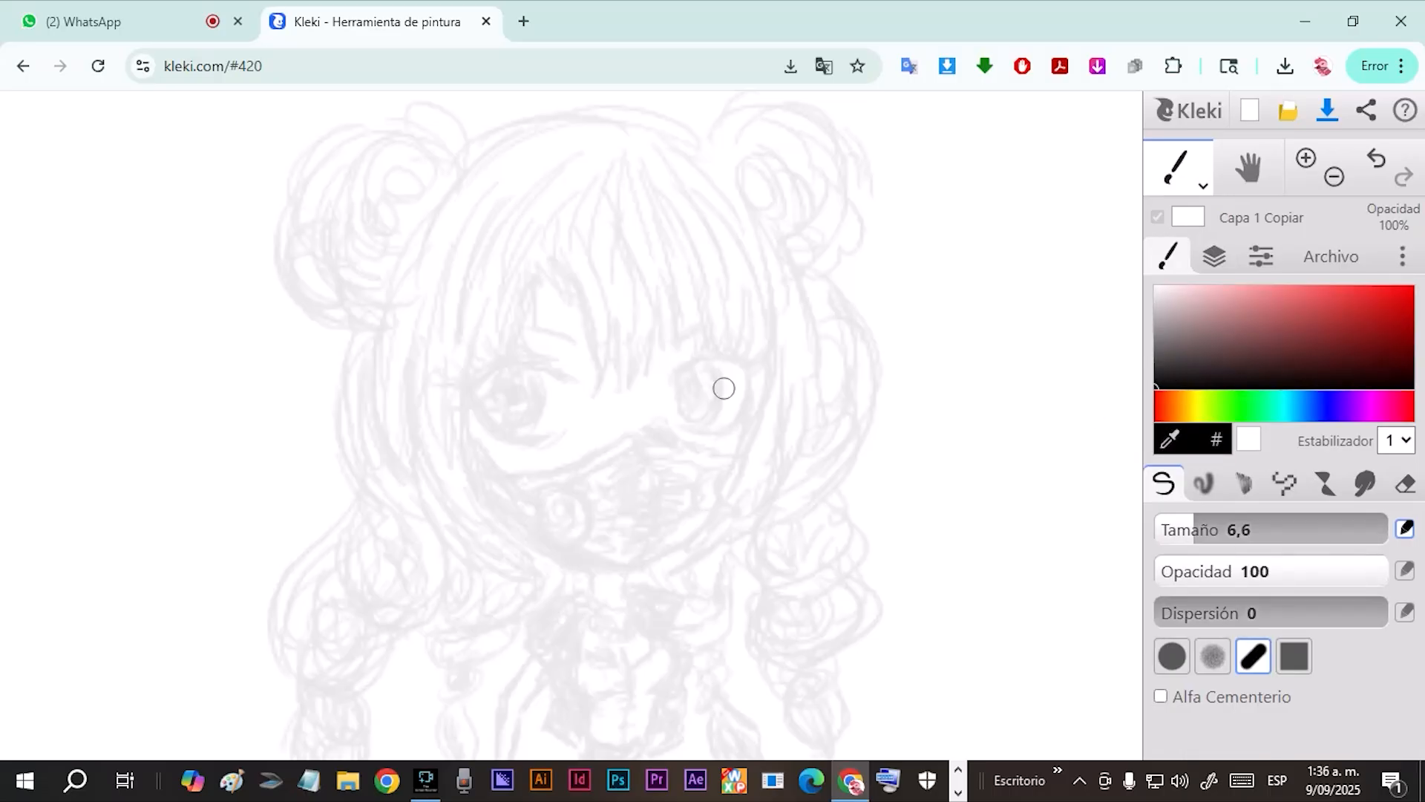
left_click_drag(1003, 131, 961, 383)
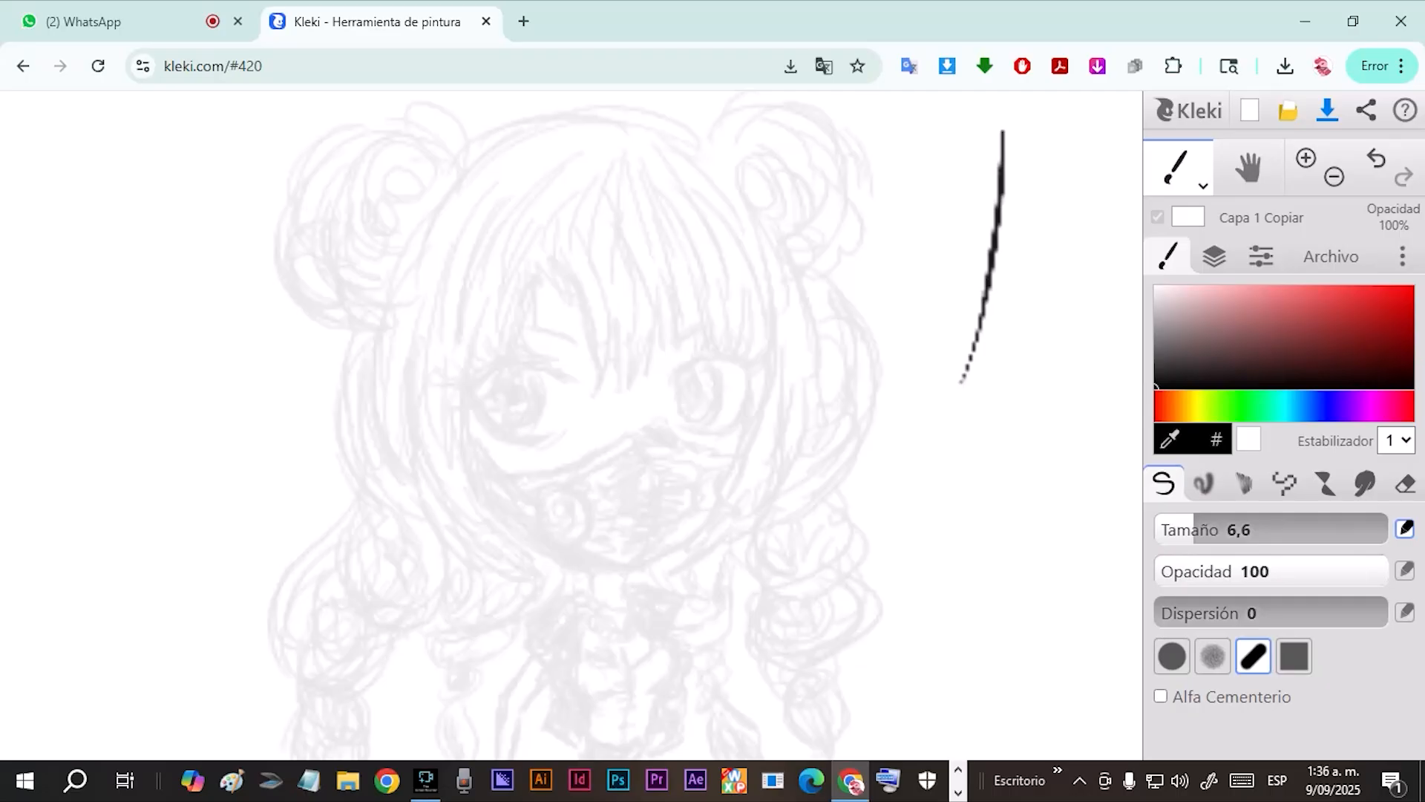
key("ctrl+z")
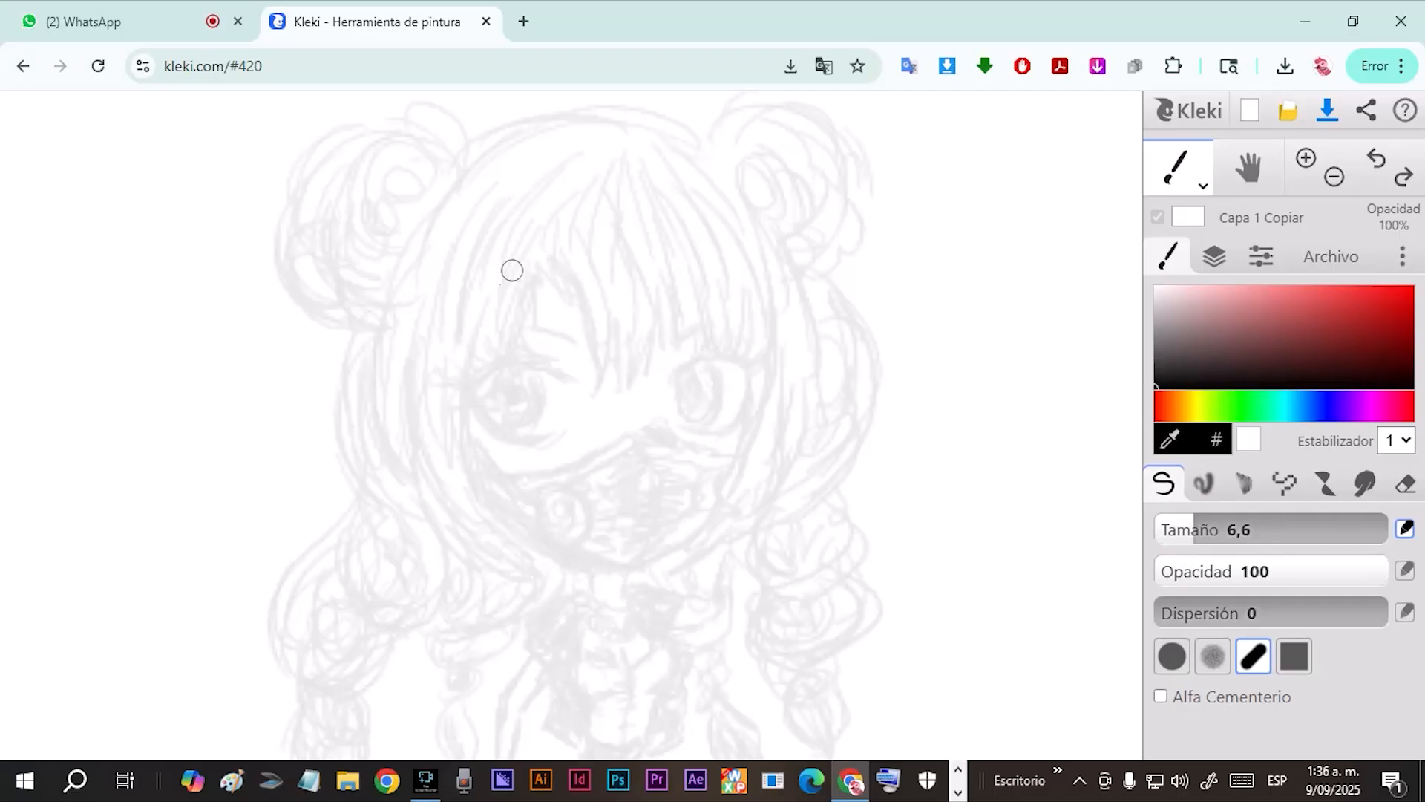
Trace the hair strands along the left side of the face with tapered strokes.
mouse_move(545, 256)
left_mouse_down()
mouse_move(515, 327)
mouse_move(518, 386)
left_mouse_up()
mouse_move(493, 269)
left_mouse_down()
mouse_move(512, 373)
mouse_move(464, 409)
left_mouse_up()
mouse_move(468, 338)
left_mouse_down()
mouse_move(466, 458)
mouse_move(511, 496)
left_mouse_up()
mouse_move(451, 298)
left_mouse_down()
mouse_move(491, 486)
mouse_move(517, 506)
left_mouse_up()
left_click_drag(450, 440, 502, 514)
mouse_move(453, 245)
left_mouse_down()
mouse_move(404, 380)
mouse_move(417, 431)
mouse_move(512, 544)
left_mouse_up()
left_click_drag(464, 479, 520, 559)
left_click_drag(460, 449, 524, 562)
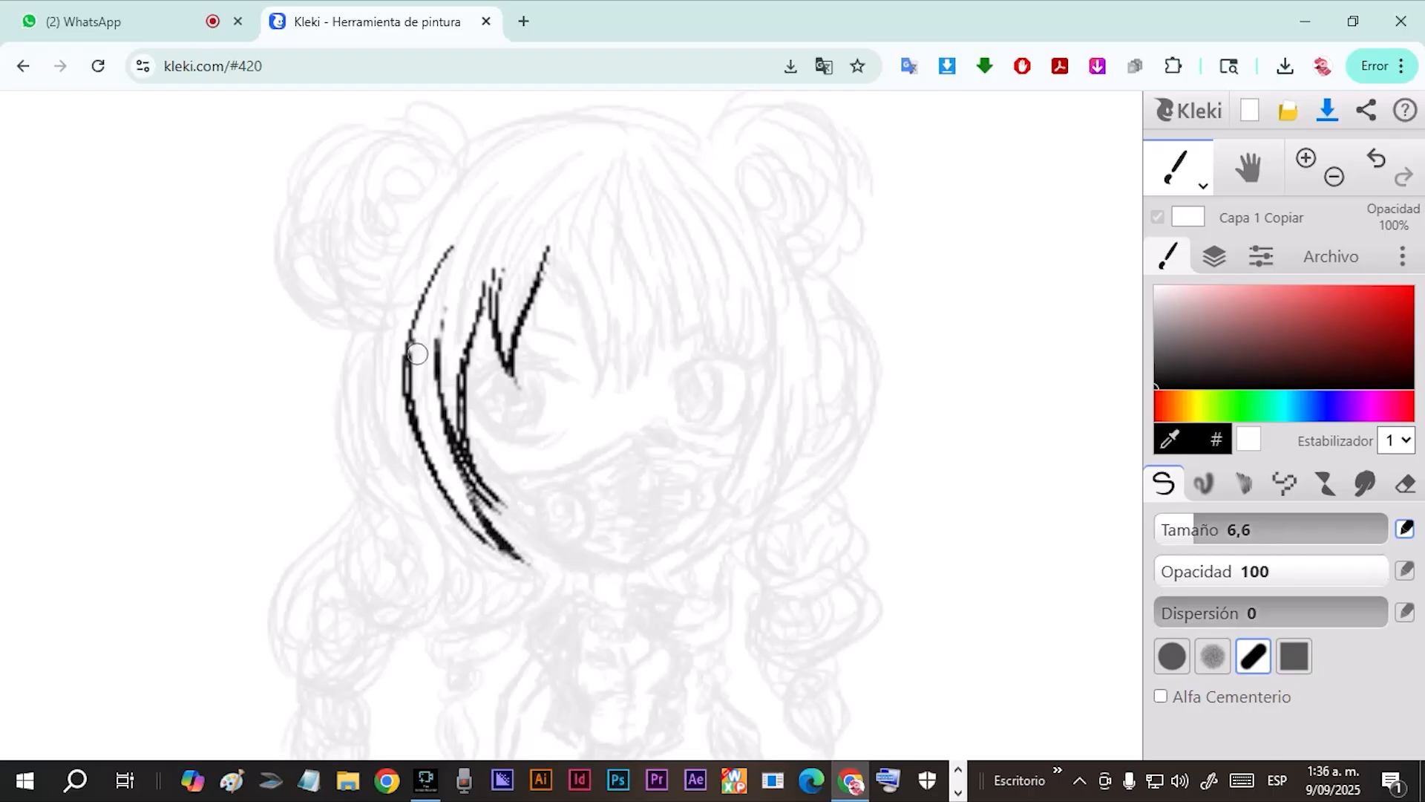
mouse_move(412, 388)
left_mouse_down()
mouse_move(406, 345)
mouse_move(430, 286)
left_mouse_up()
Trace the pointed central fringe strands falling between the eyes.
mouse_move(566, 228)
left_mouse_down()
mouse_move(594, 332)
mouse_move(579, 349)
mouse_move(591, 343)
left_mouse_up()
left_click_drag(564, 275, 594, 392)
mouse_move(599, 319)
left_mouse_down()
mouse_move(600, 400)
mouse_move(602, 381)
left_mouse_up()
mouse_move(621, 271)
left_mouse_down()
mouse_move(621, 382)
mouse_move(613, 354)
mouse_move(607, 391)
left_mouse_up()
left_click_drag(633, 327, 588, 403)
left_click_drag(616, 353, 583, 408)
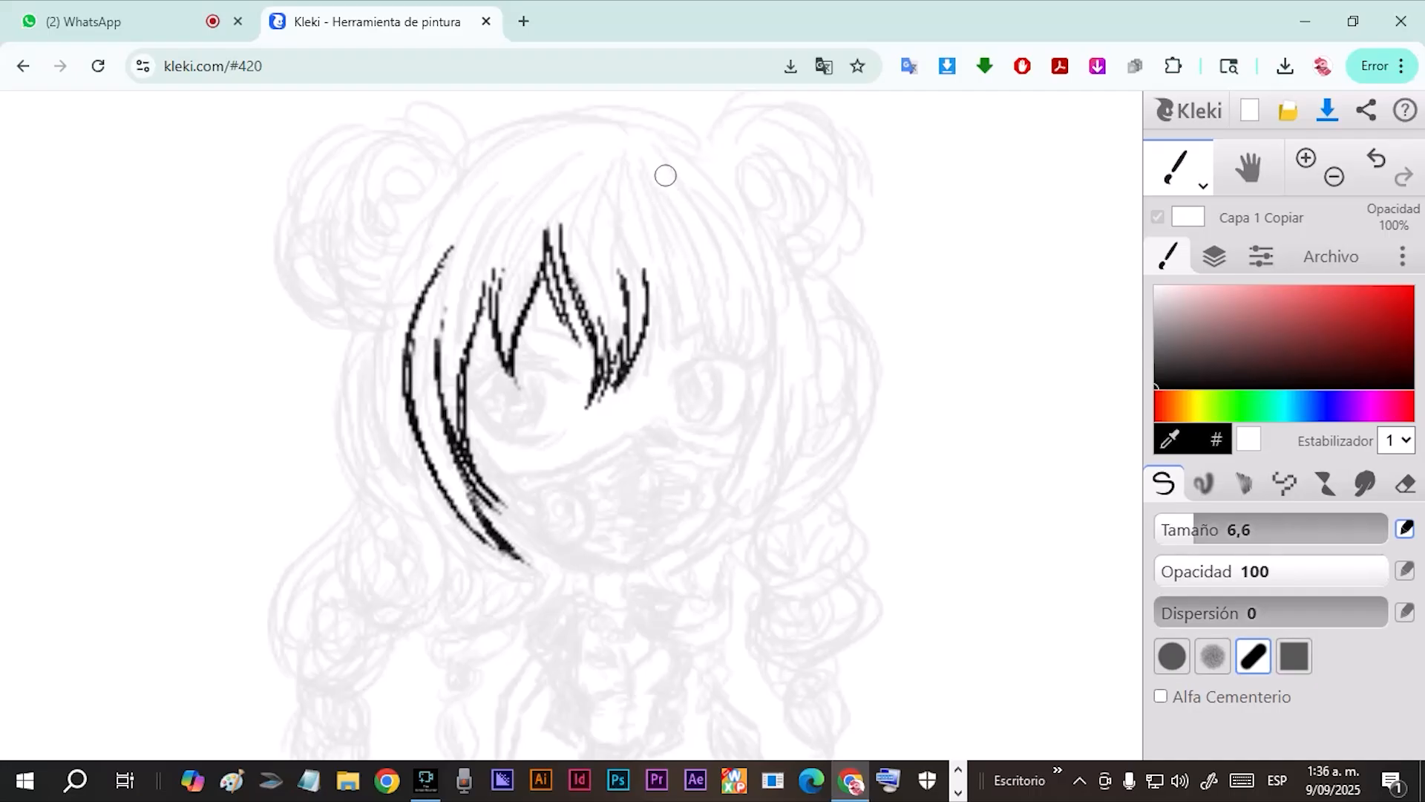
Trace the right half of the fringe with overlapping tapered strands above the right eye.
left_click_drag(666, 175, 670, 360)
left_click_drag(651, 255, 662, 371)
mouse_move(682, 302)
left_mouse_down()
mouse_move(663, 377)
mouse_move(680, 327)
left_mouse_up()
left_click_drag(661, 239, 660, 364)
left_click_drag(697, 217, 709, 346)
left_click_drag(689, 245, 707, 350)
mouse_move(732, 191)
left_mouse_down()
mouse_move(758, 341)
mouse_move(788, 364)
left_mouse_up()
left_click_drag(782, 241, 748, 383)
left_click_drag(718, 288, 728, 349)
left_click_drag(702, 250, 731, 357)
left_click_drag(733, 208, 729, 366)
left_click_drag(739, 267, 722, 386)
left_click_drag(759, 292, 747, 391)
left_click_drag(761, 332, 750, 386)
left_click_drag(752, 285, 745, 369)
Extend the fringe strands up towards the crown with longer tapered strokes.
left_click_drag(571, 129, 493, 297)
left_click_drag(543, 218, 519, 311)
left_click_drag(492, 198, 440, 416)
left_click_drag(569, 175, 607, 364)
left_click_drag(609, 173, 627, 357)
left_click_drag(663, 149, 751, 345)
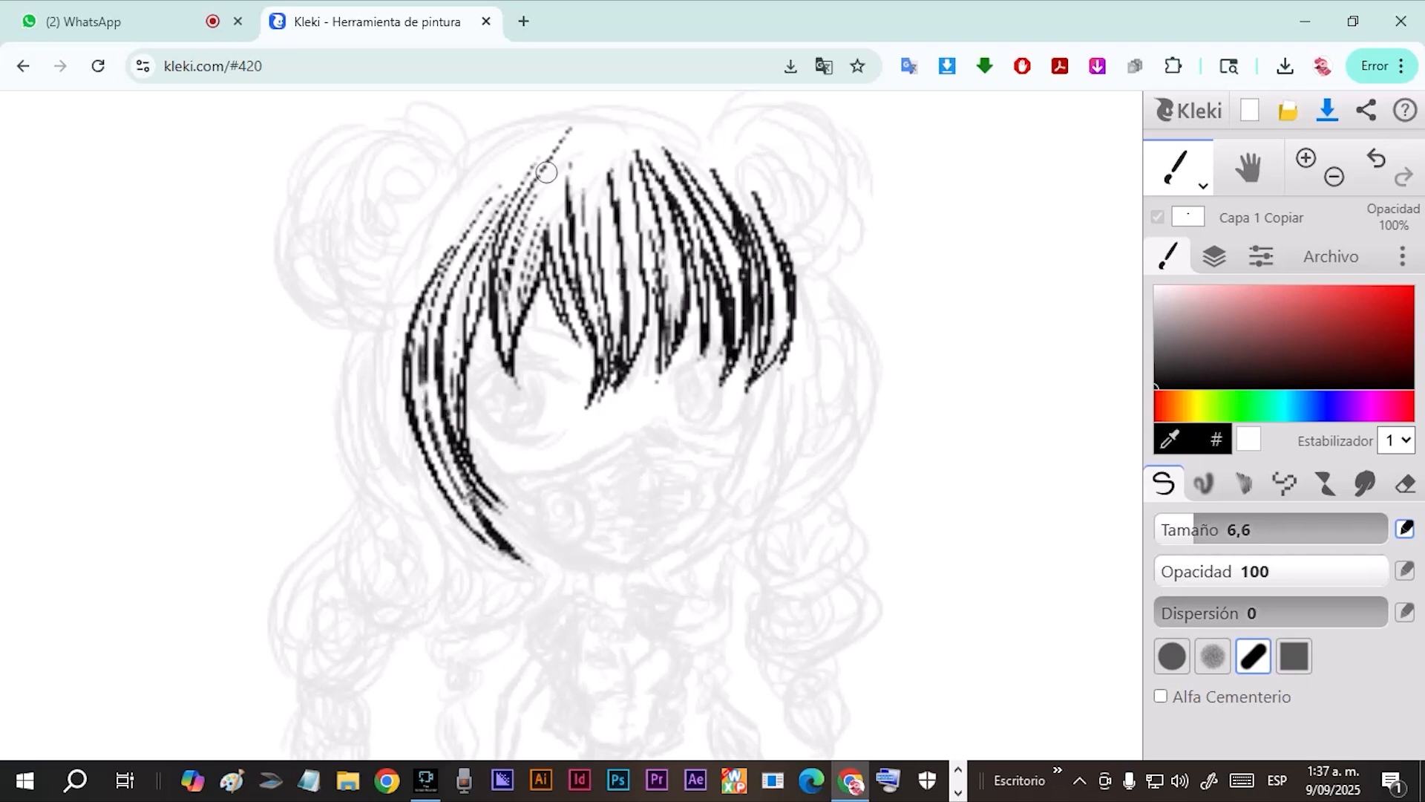
Ink the long side locks framing both sides of the face.
left_click_drag(542, 147, 391, 379)
left_click_drag(582, 135, 493, 297)
left_click_drag(354, 334, 367, 490)
left_click_drag(808, 301, 714, 586)
left_click_drag(773, 360, 724, 630)
left_click_drag(475, 483, 535, 657)
Ink both hair buns and the outline of the hair across the top of the head.
left_click_drag(356, 127, 377, 315)
mouse_move(380, 135)
left_mouse_down()
mouse_move(458, 160)
mouse_move(371, 301)
left_mouse_up()
left_click_drag(699, 141, 816, 289)
left_click_drag(479, 141, 693, 138)
left_click_drag(431, 197, 348, 427)
left_click_drag(746, 182, 808, 288)
Ink the braid sections and the small hanging strand on the left side of the character.
left_click_drag(576, 570, 556, 469)
left_click_drag(344, 382, 299, 433)
left_click_drag(318, 425, 366, 523)
left_click_drag(436, 455, 372, 518)
mouse_move(305, 438)
left_mouse_down()
mouse_move(327, 581)
mouse_move(321, 570)
left_mouse_up()
left_click_drag(334, 232, 306, 303)
left_click_drag(454, 545, 445, 477)
left_click_drag(260, 496, 344, 672)
mouse_move(494, 437)
left_mouse_down()
mouse_move(445, 476)
mouse_move(459, 571)
left_mouse_up()
left_click_drag(425, 404, 439, 470)
mouse_move(324, 308)
left_mouse_down()
mouse_move(275, 393)
mouse_move(321, 545)
left_mouse_up()
left_click_drag(323, 156, 300, 256)
left_click_drag(549, 297, 473, 497)
left_click_drag(290, 175, 193, 312)
left_click_drag(692, 474, 566, 416)
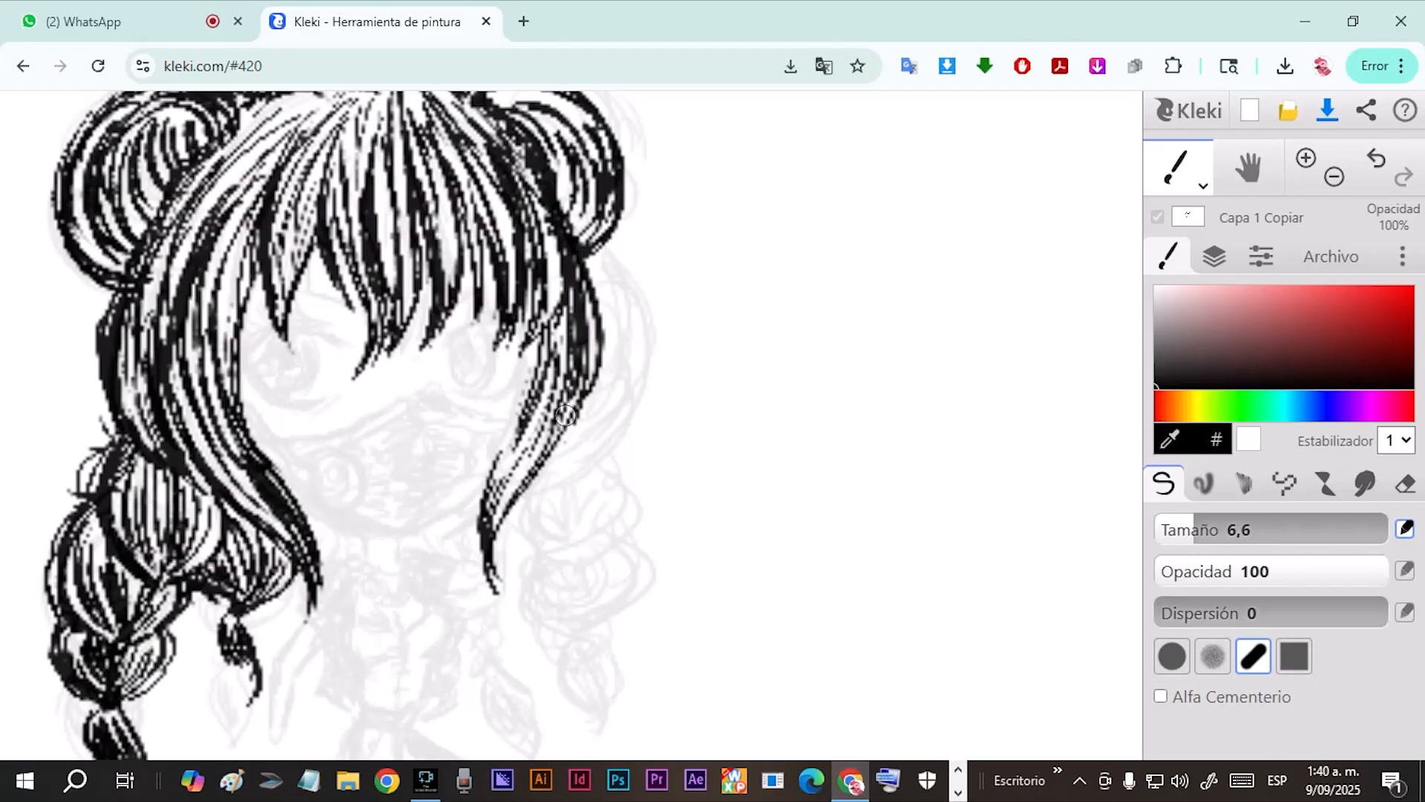
Ink the braid on the right side of the character down to its tip.
left_click_drag(590, 251, 612, 449)
left_click_drag(628, 449, 587, 556)
left_click_drag(631, 538, 590, 634)
left_click_drag(586, 475, 583, 553)
mouse_move(605, 297)
left_mouse_down()
mouse_move(594, 438)
mouse_move(628, 338)
left_mouse_up()
Ink the face mask with its upper edge, central fold, round filter and hatched shading.
left_click_drag(386, 386, 506, 438)
mouse_move(510, 435)
left_mouse_down()
mouse_move(626, 338)
mouse_move(449, 429)
left_mouse_up()
left_click_drag(355, 312, 520, 295)
left_click_drag(522, 295, 642, 315)
mouse_move(449, 287)
left_mouse_down()
mouse_move(503, 341)
mouse_move(562, 490)
left_mouse_up()
left_click_drag(416, 386, 581, 364)
left_click_drag(475, 416, 520, 446)
left_click_drag(644, 390, 639, 436)
left_click_drag(420, 397, 468, 442)
left_click_drag(535, 416, 635, 440)
Ink the upper eyelids and iris outlines of both eyes above the mask.
mouse_move(461, 362)
left_mouse_down()
mouse_move(540, 345)
mouse_move(562, 408)
left_mouse_up()
left_click_drag(488, 356, 532, 360)
left_click_drag(670, 360, 750, 349)
left_click_drag(674, 364, 712, 386)
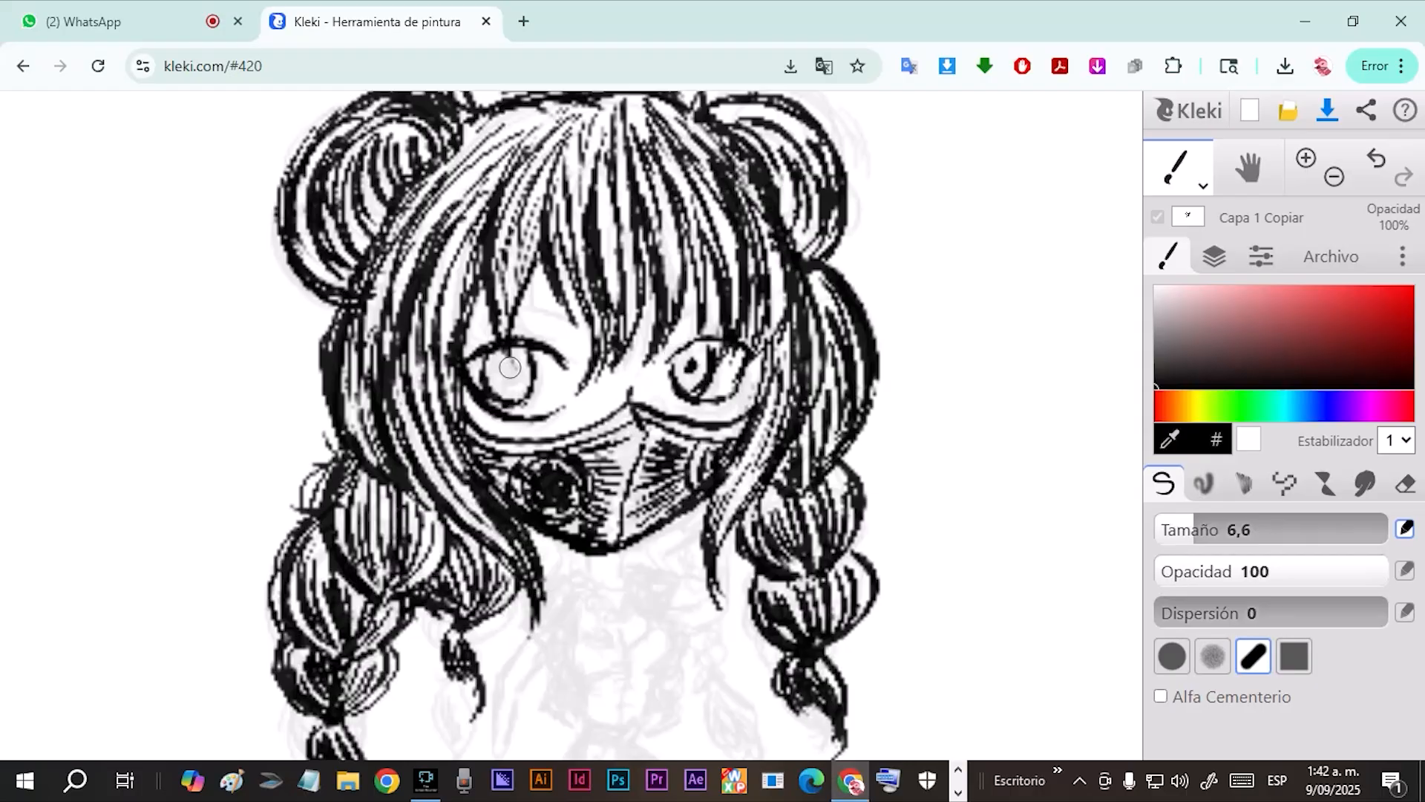
Fill in the pupils and irises with dark shading and add eyelashes to both eyes.
left_click_drag(510, 364, 508, 380)
left_click_drag(503, 405, 528, 391)
left_click_drag(690, 356, 698, 386)
left_click_drag(479, 345, 459, 330)
left_click_drag(545, 344, 558, 332)
mouse_move(705, 402)
left_mouse_down()
mouse_move(739, 405)
mouse_move(728, 396)
left_mouse_up()
left_click_drag(668, 392, 690, 402)
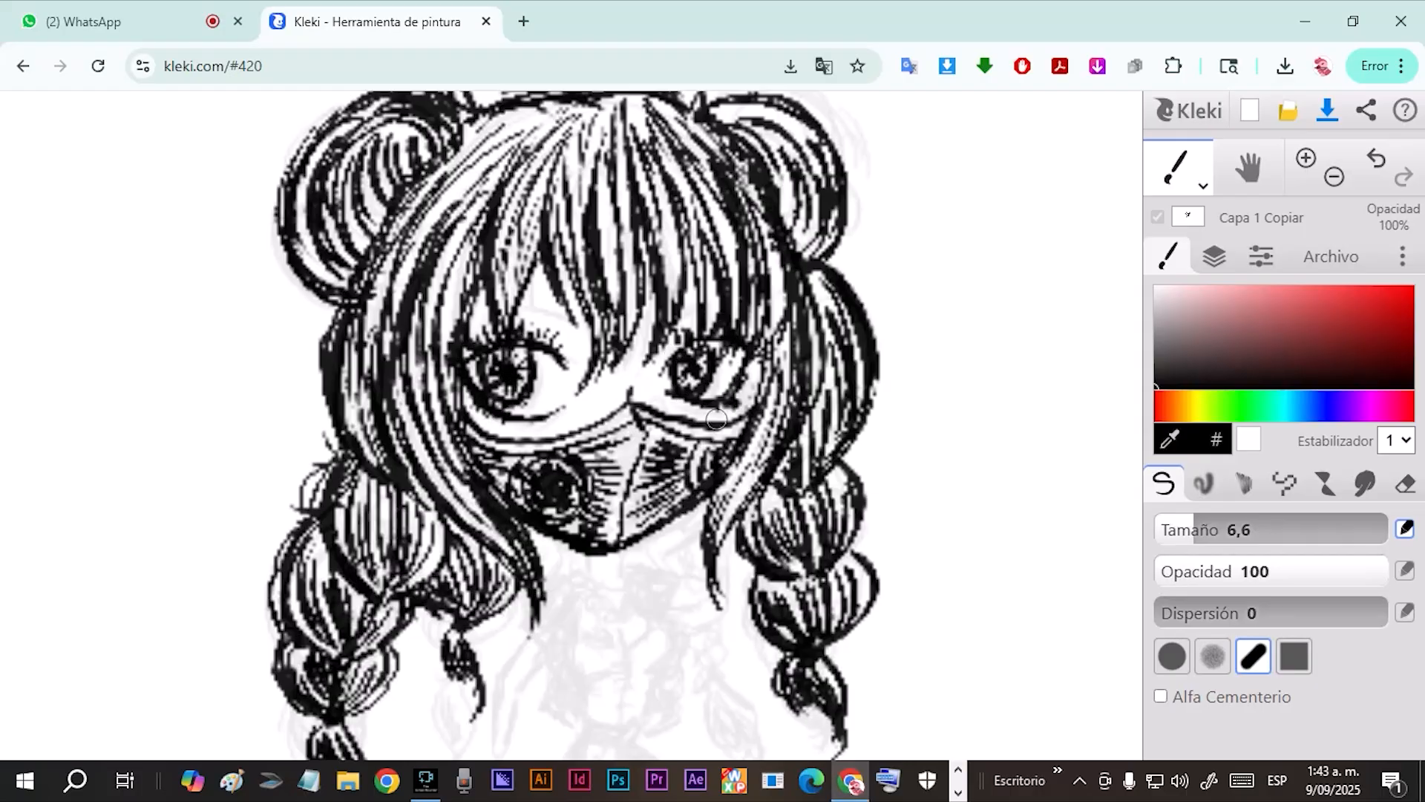
Ink a short eyebrow above each eye, keeping black as the drawing colour.
left_click_drag(530, 308, 569, 326)
left_click_drag(668, 323, 689, 308)
left_click(1249, 438)
left_click(1249, 439)
Ink the neck, the open jacket and the torso down to the waist below the mask.
left_click_drag(642, 371, 669, 225)
left_click_drag(582, 378, 582, 397)
left_click_drag(545, 377, 508, 545)
left_click_drag(557, 425, 545, 560)
left_click_drag(592, 377, 637, 505)
left_click_drag(545, 561, 609, 549)
left_click_drag(594, 479, 581, 562)
left_click_drag(637, 505, 610, 550)
mouse_move(507, 444)
left_mouse_down()
mouse_move(562, 445)
mouse_move(595, 486)
mouse_move(459, 553)
left_mouse_up()
left_click_drag(505, 464, 441, 624)
mouse_move(470, 560)
left_mouse_down()
mouse_move(469, 613)
mouse_move(447, 624)
left_mouse_up()
left_click_drag(640, 427, 684, 426)
left_click_drag(648, 445, 696, 448)
left_click_drag(696, 448, 705, 338)
scroll(548, 383, "down", 2)
left_click(1376, 158)
Ink the lowered arm on the character's left side of the drawing and the leg outlines below the waist.
left_click_drag(509, 419, 475, 523)
left_click_drag(547, 525, 566, 649)
left_click_drag(579, 548, 591, 657)
mouse_move(589, 521)
left_mouse_down()
mouse_move(651, 595)
mouse_move(598, 646)
left_mouse_up()
left_click_drag(585, 575, 622, 588)
Ink the bent leg, waistband and laced heeled boot, and fill in the hand of the lowered arm.
left_click_drag(558, 653, 565, 703)
left_click_drag(653, 599, 609, 637)
left_click_drag(545, 527, 592, 538)
left_click_drag(544, 579, 571, 654)
left_click_drag(576, 665, 594, 694)
left_click_drag(482, 543, 471, 577)
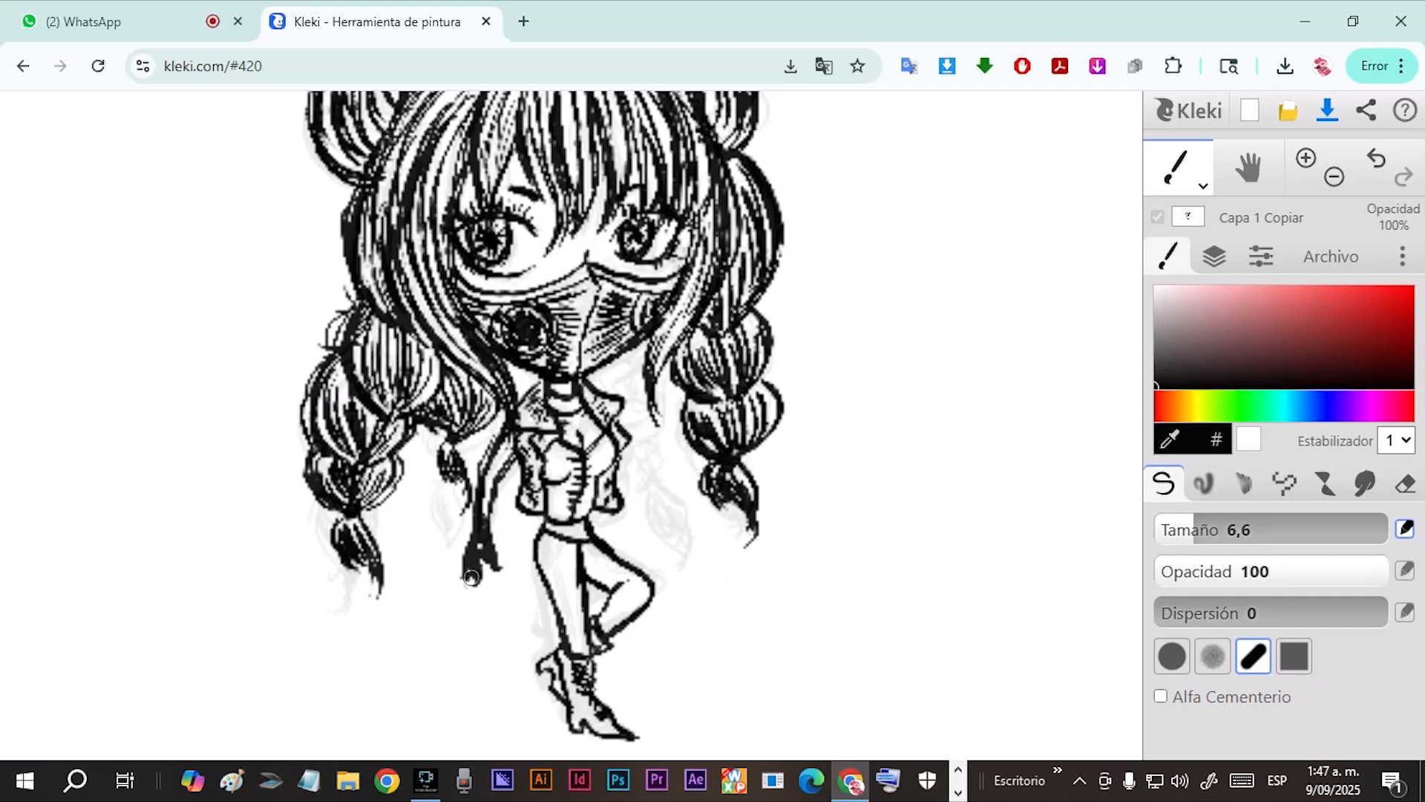
Ink the bent arm on the right side of the torso and the hair strand beside it.
left_click_drag(621, 412, 656, 431)
left_click_drag(630, 439, 674, 404)
left_click_drag(672, 342, 660, 425)
mouse_move(657, 342)
left_mouse_down()
mouse_move(640, 375)
mouse_move(671, 496)
left_mouse_up()
Ink loose strands beside the body and hanging lock, and hatch shading onto the torso and legs.
left_click_drag(499, 475, 514, 536)
left_click_drag(622, 444, 656, 536)
left_click_drag(637, 466, 655, 523)
left_click_drag(466, 462, 438, 510)
mouse_move(551, 486)
left_mouse_down()
mouse_move(576, 531)
mouse_move(572, 591)
left_mouse_up()
left_click_drag(587, 546, 626, 580)
Add flyaway hairs along the left edge of the hair and braid, and save the drawing as an image.
scroll(591, 628, "down", 2)
left_click_drag(421, 289, 365, 276)
left_click_drag(408, 393, 356, 406)
left_click(1328, 110)
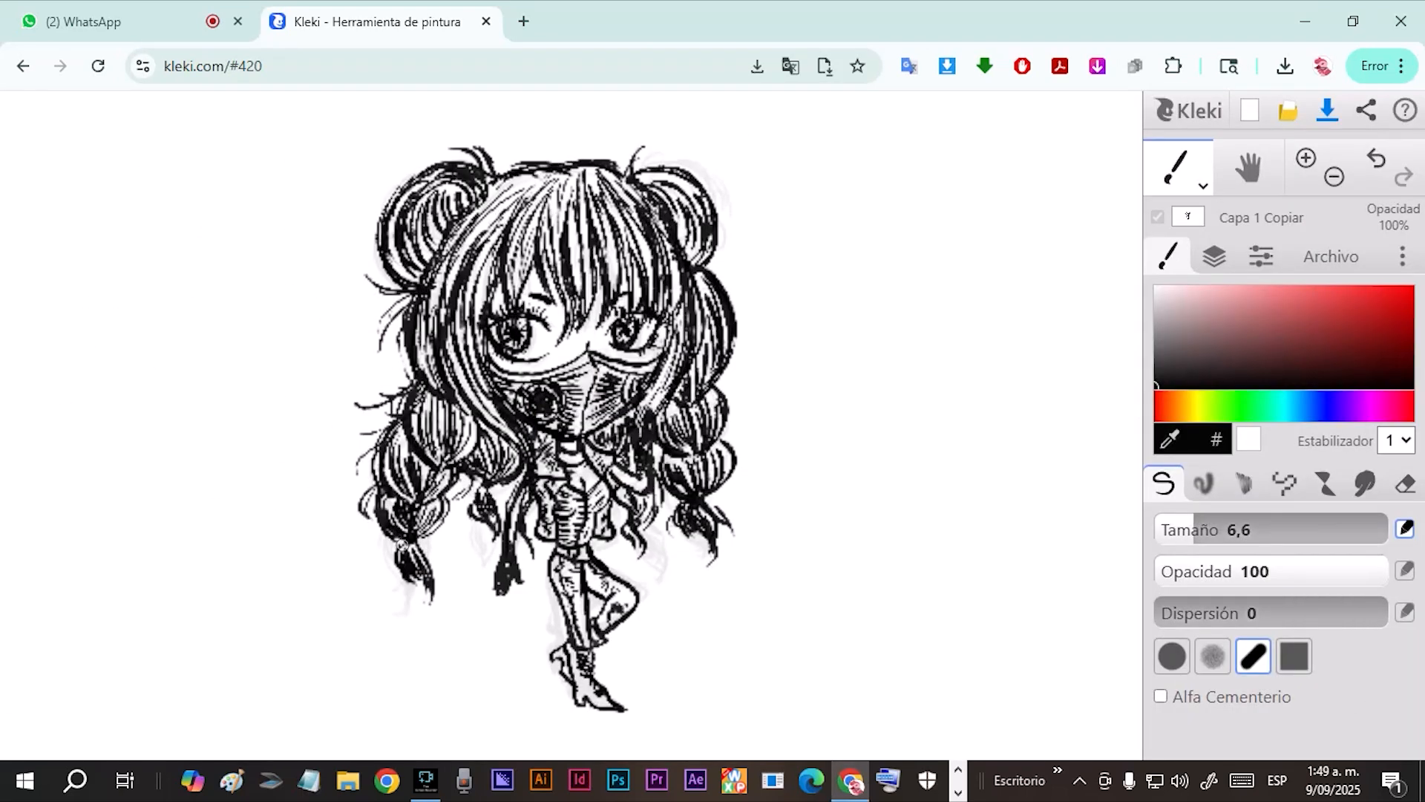
Extend the left braid's tip, add flyaway hairs on the right side and crown, and darken both buns.
left_click_drag(402, 546, 386, 575)
left_click_drag(431, 576, 414, 619)
left_click_drag(702, 269, 732, 254)
left_click_drag(712, 404, 733, 379)
left_click_drag(566, 163, 540, 154)
left_click_drag(464, 194, 423, 276)
left_click_drag(639, 178, 702, 264)
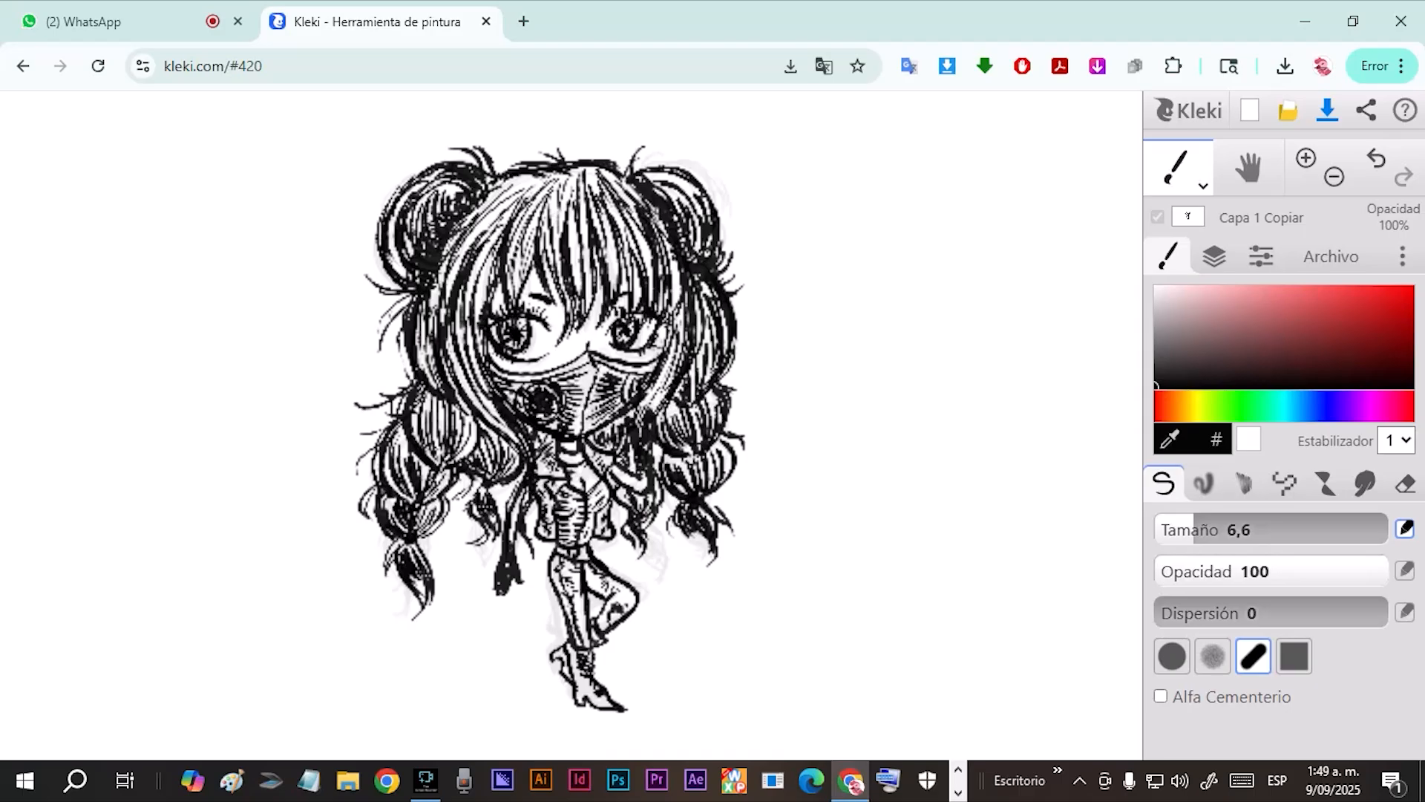
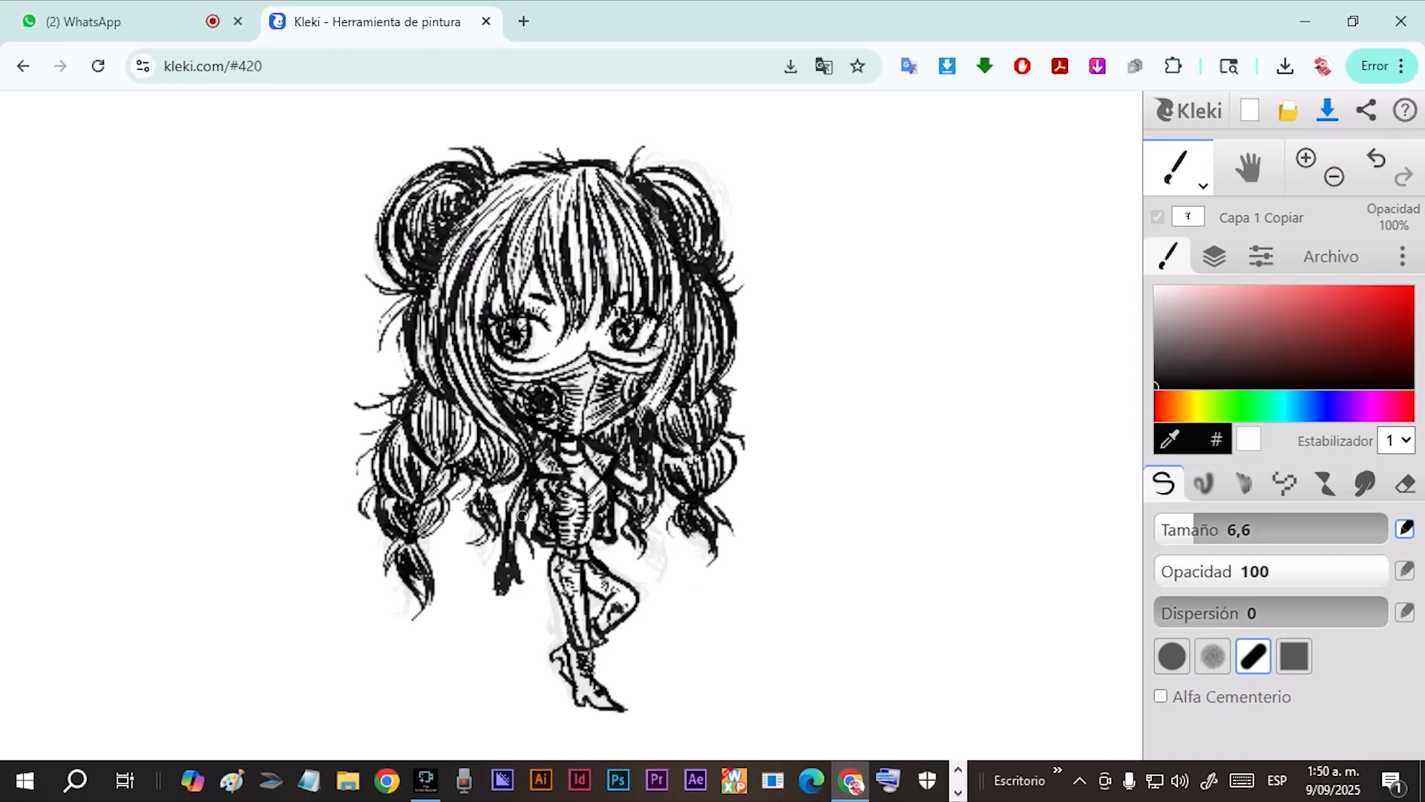
Touch up the ink lines on both arms and around the neck, and darken the boots' outlines.
left_click_drag(510, 502, 518, 490)
left_click_drag(640, 498, 652, 495)
left_click_drag(605, 426, 611, 428)
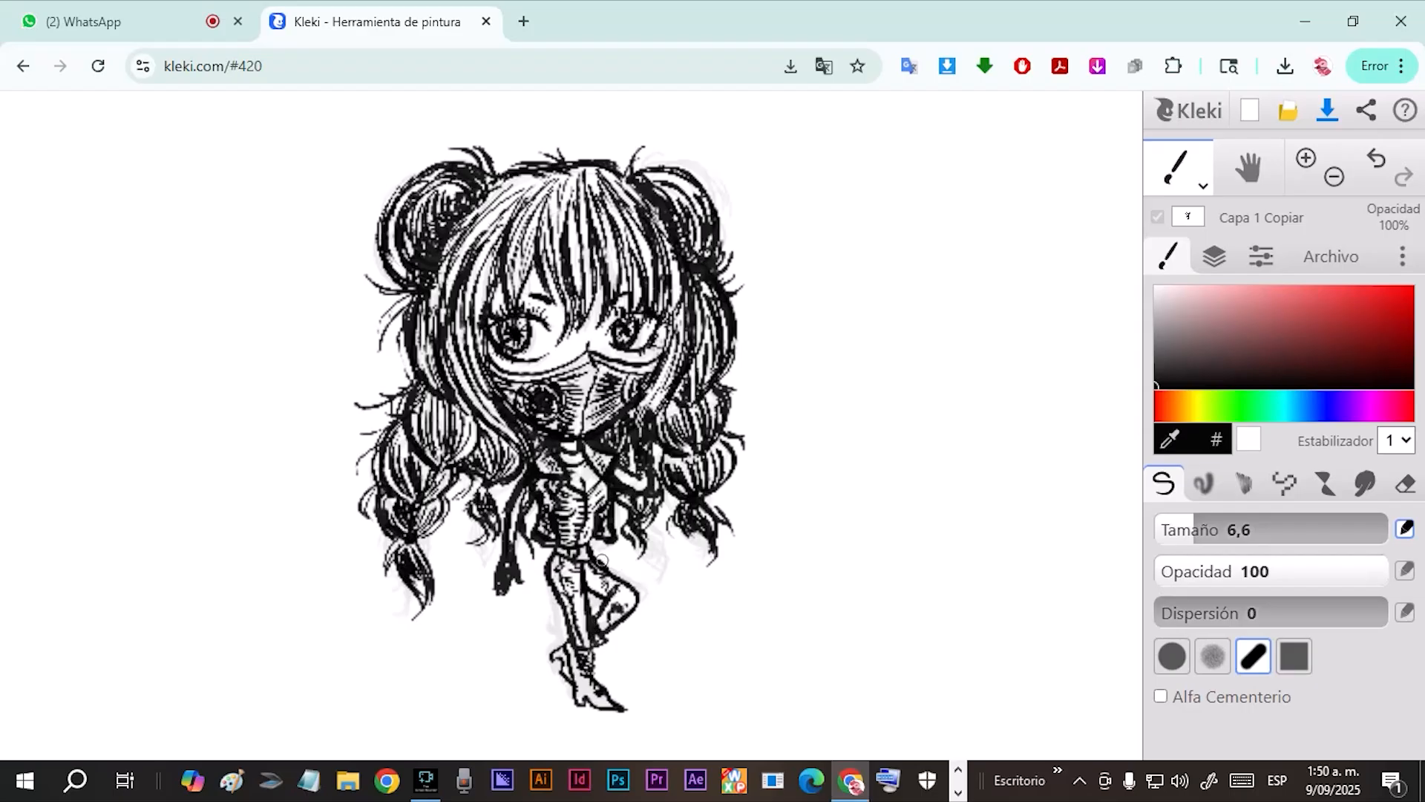
mouse_move(568, 643)
left_mouse_down()
mouse_move(574, 691)
mouse_move(552, 660)
left_mouse_up()
left_click_drag(576, 691, 591, 708)
left_click_drag(549, 659, 570, 681)
left_click_drag(598, 476, 585, 489)
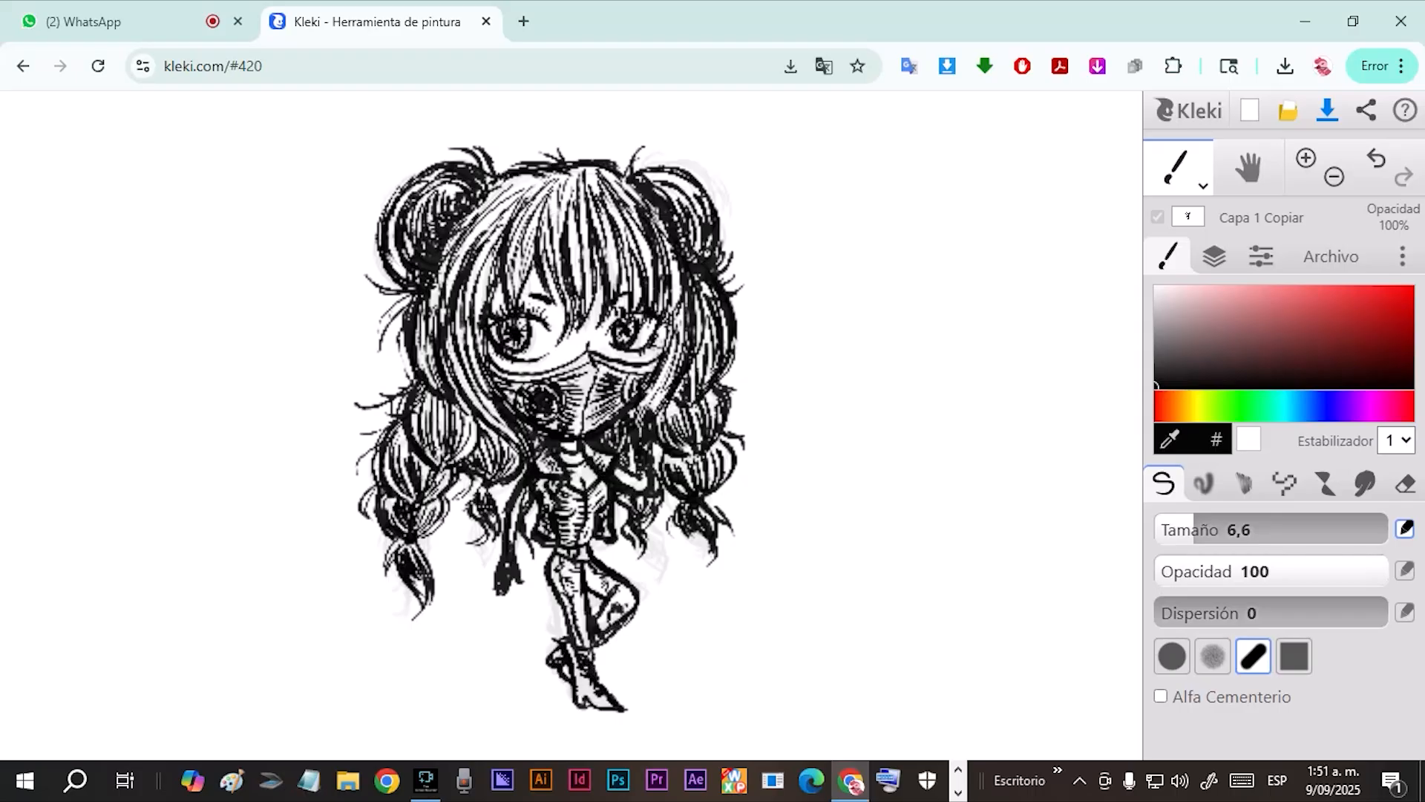
Thicken the mask's upper edge and ink the hair strands beside the face and between the eyes.
mouse_move(488, 363)
left_mouse_down()
mouse_move(516, 375)
mouse_move(591, 348)
mouse_move(617, 362)
left_mouse_up()
left_click_drag(493, 346, 502, 383)
mouse_move(552, 279)
left_mouse_down()
mouse_move(573, 308)
mouse_move(558, 337)
left_mouse_up()
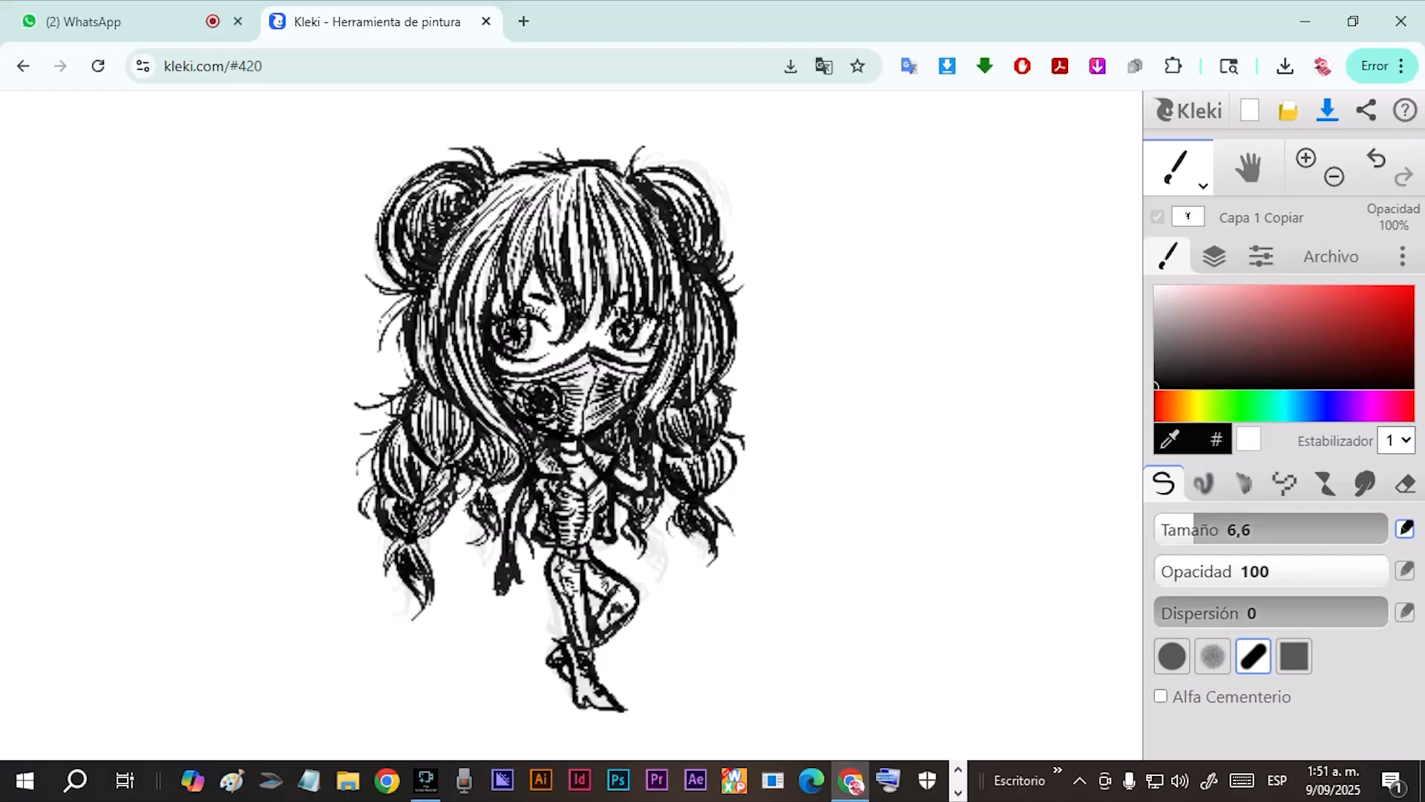
Try a white stroke on the bent leg, undo it, and retouch the area above the boots in white.
left_click(1156, 287)
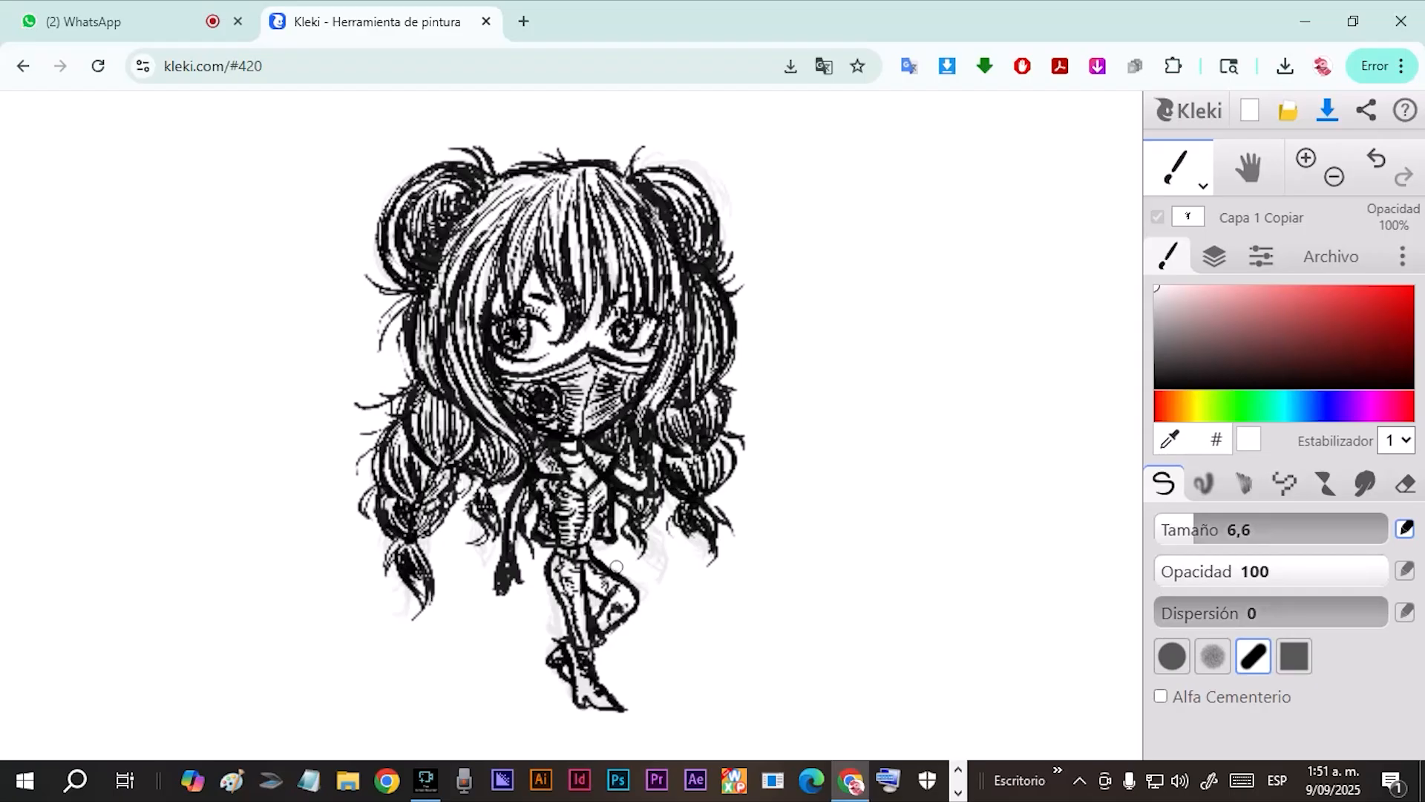
left_click_drag(603, 562, 638, 591)
left_click(1376, 159)
left_click_drag(554, 640, 562, 626)
Overwrite the browser storage copy with the current drawing and save its layers as PNG files.
left_click(1331, 256)
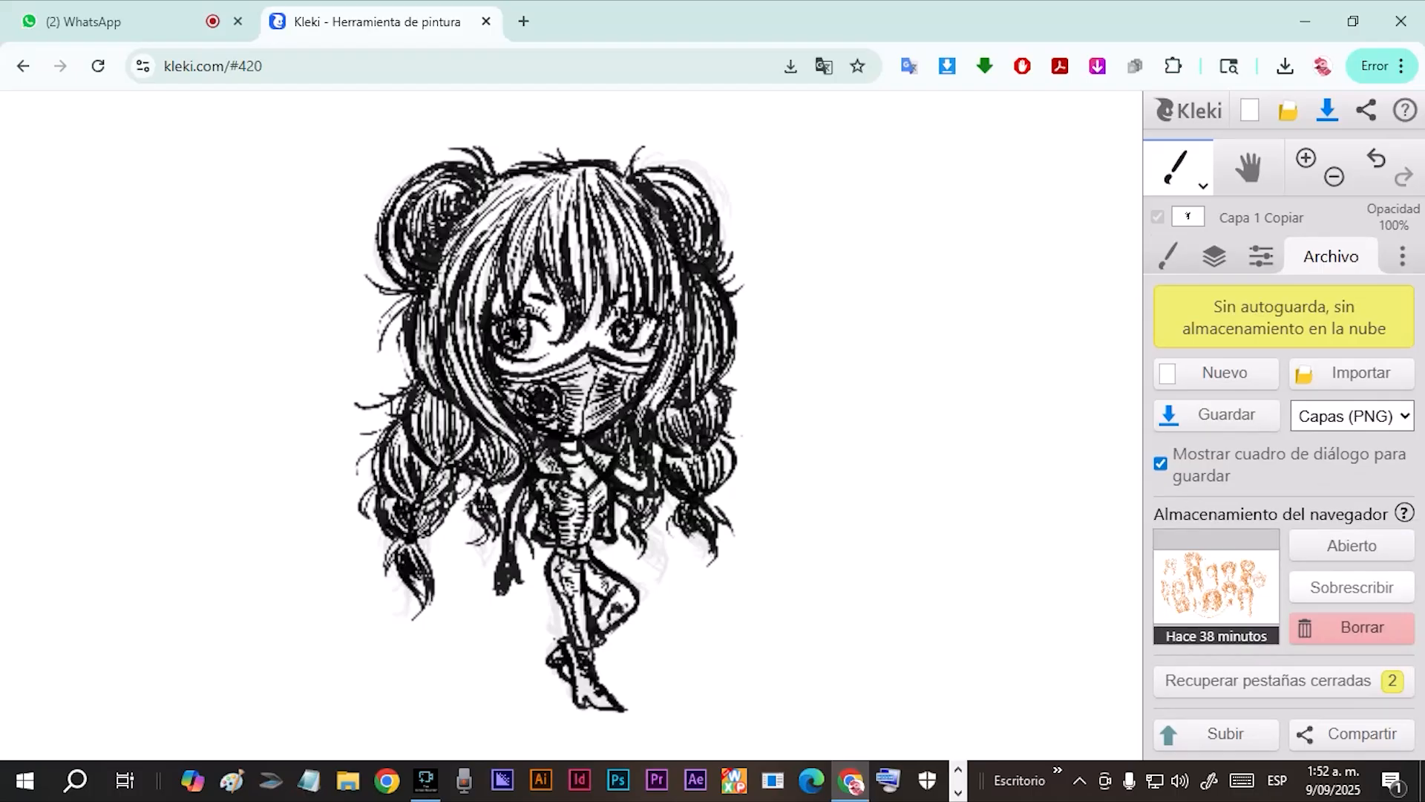
left_click(1352, 587)
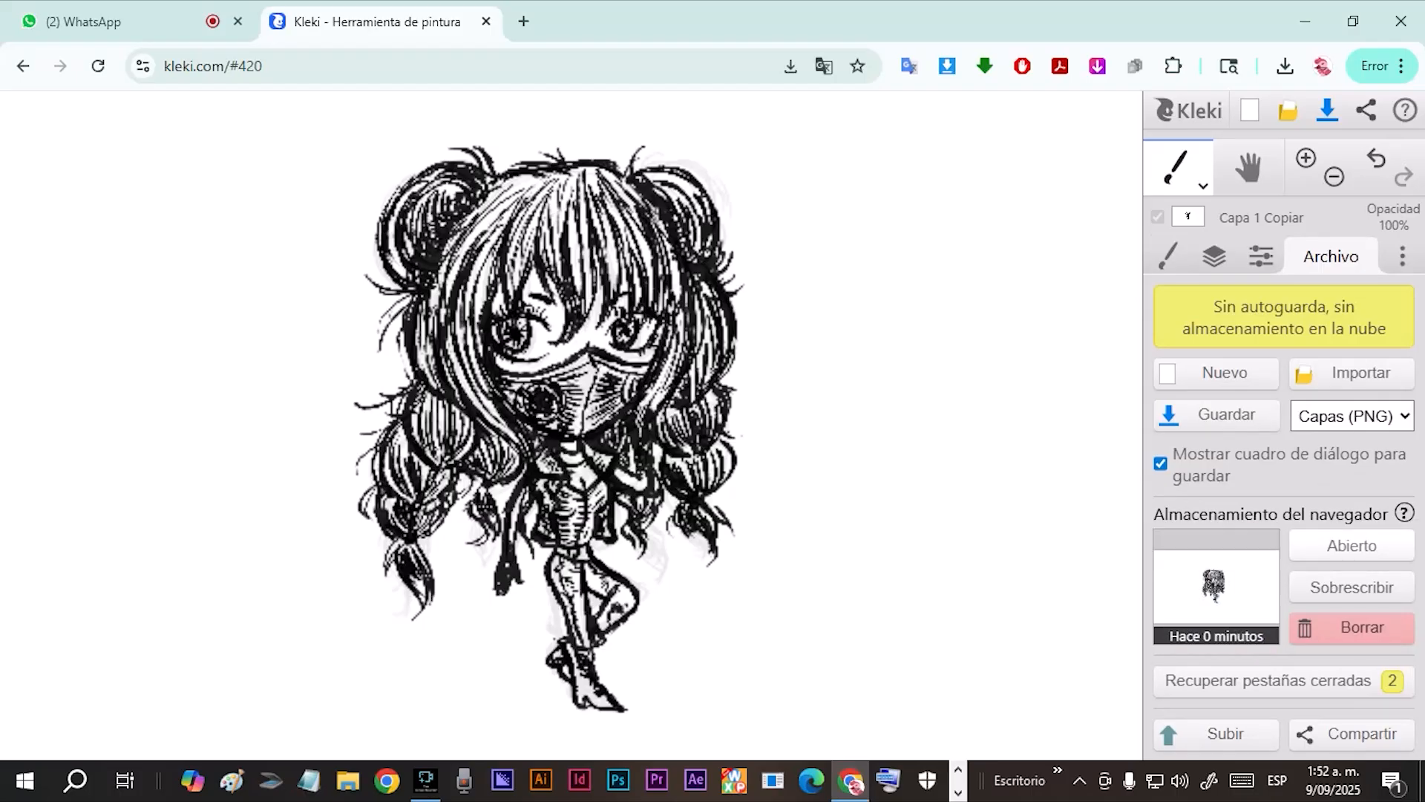
left_click(1218, 415)
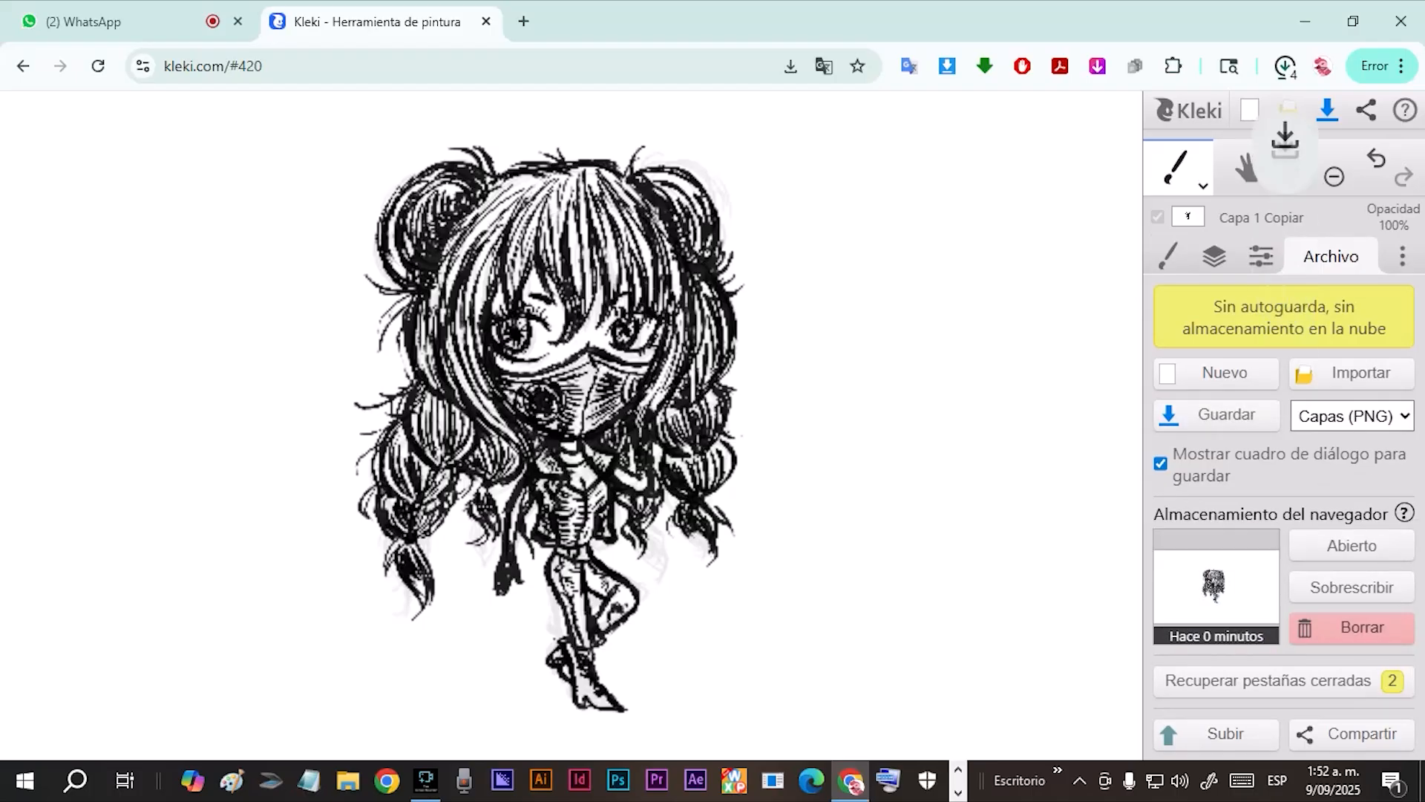
Save the drawing as the PNG image 2025_09_09_034_Kleki in the Descargas folder.
left_click(1352, 416)
left_click(1318, 445)
left_click(1221, 415)
key("Return")
left_click(1221, 415)
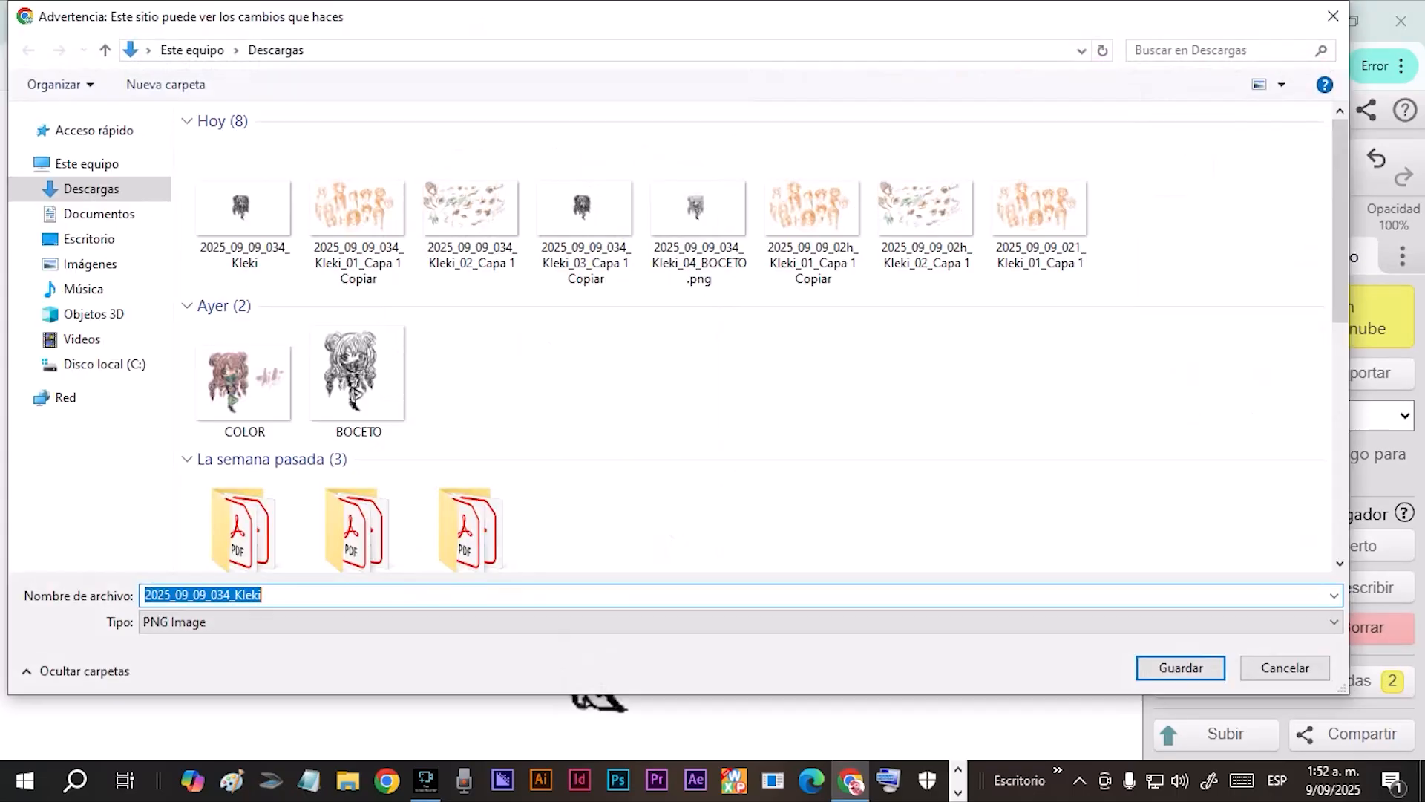
left_click(1285, 668)
Save the drawing as a PSD file.
left_click(1352, 415)
left_click(1315, 472)
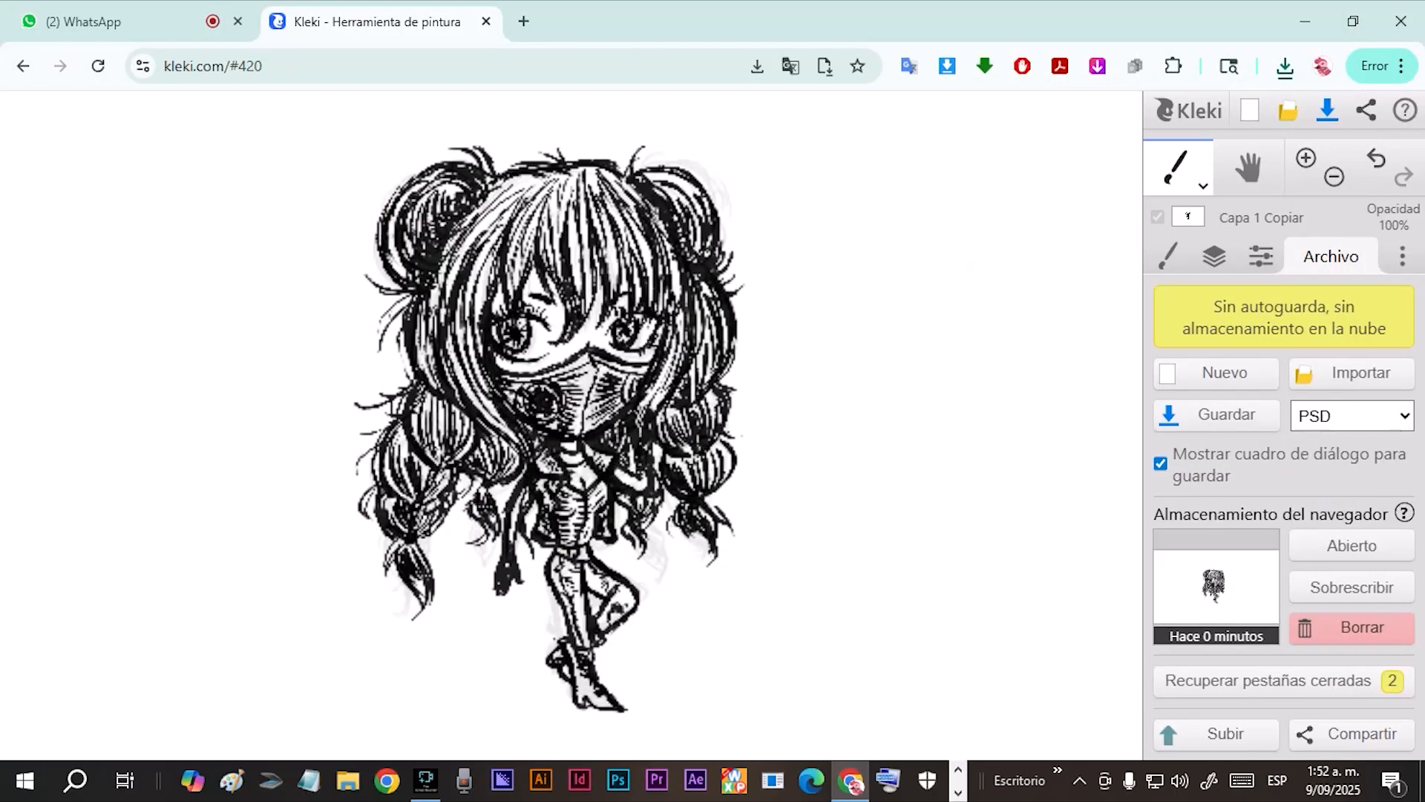
left_click(1221, 415)
key("Return")
Hide the BOCETO.png sketch layer and move it to the end of the layer stack.
left_click(1215, 257)
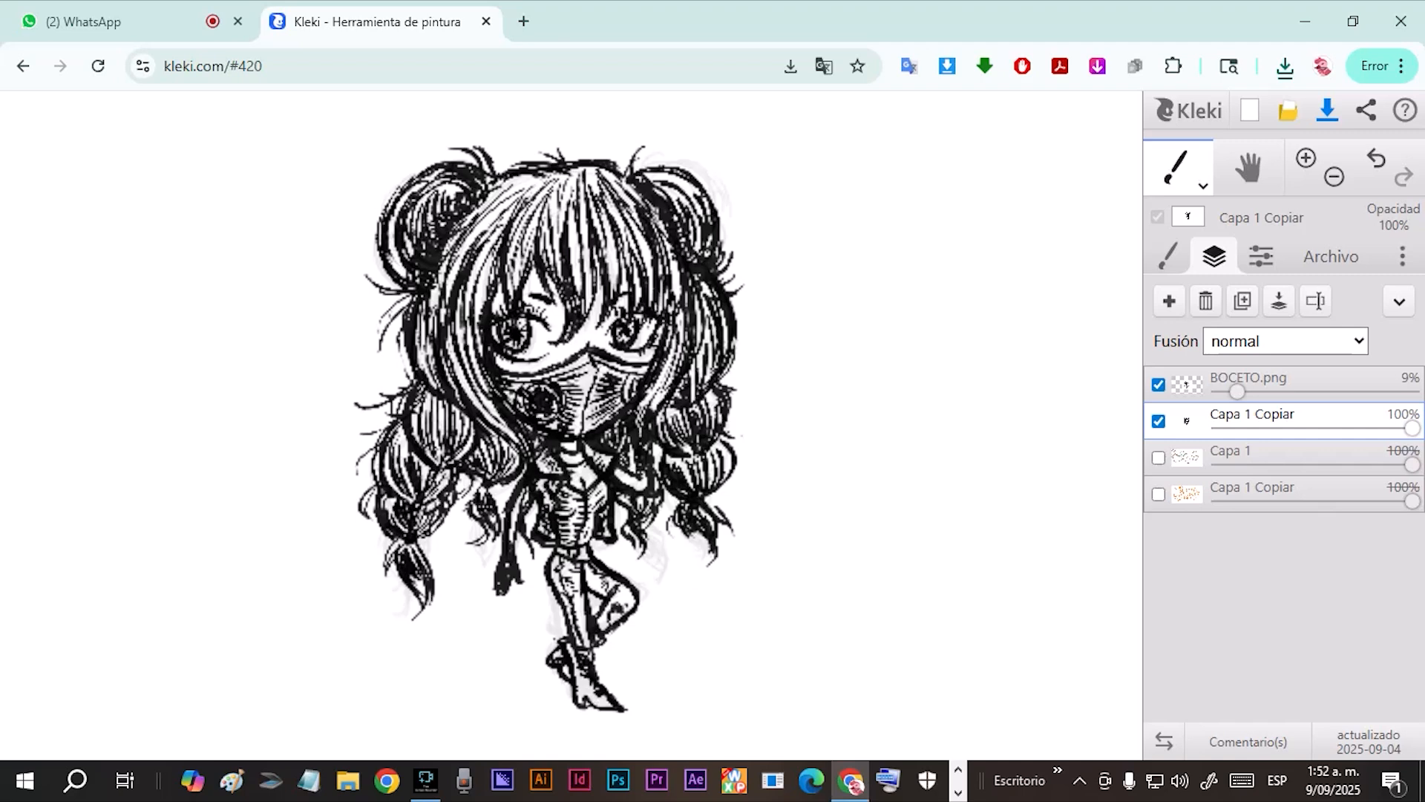
left_click(1158, 383)
left_click_drag(1186, 384, 1186, 494)
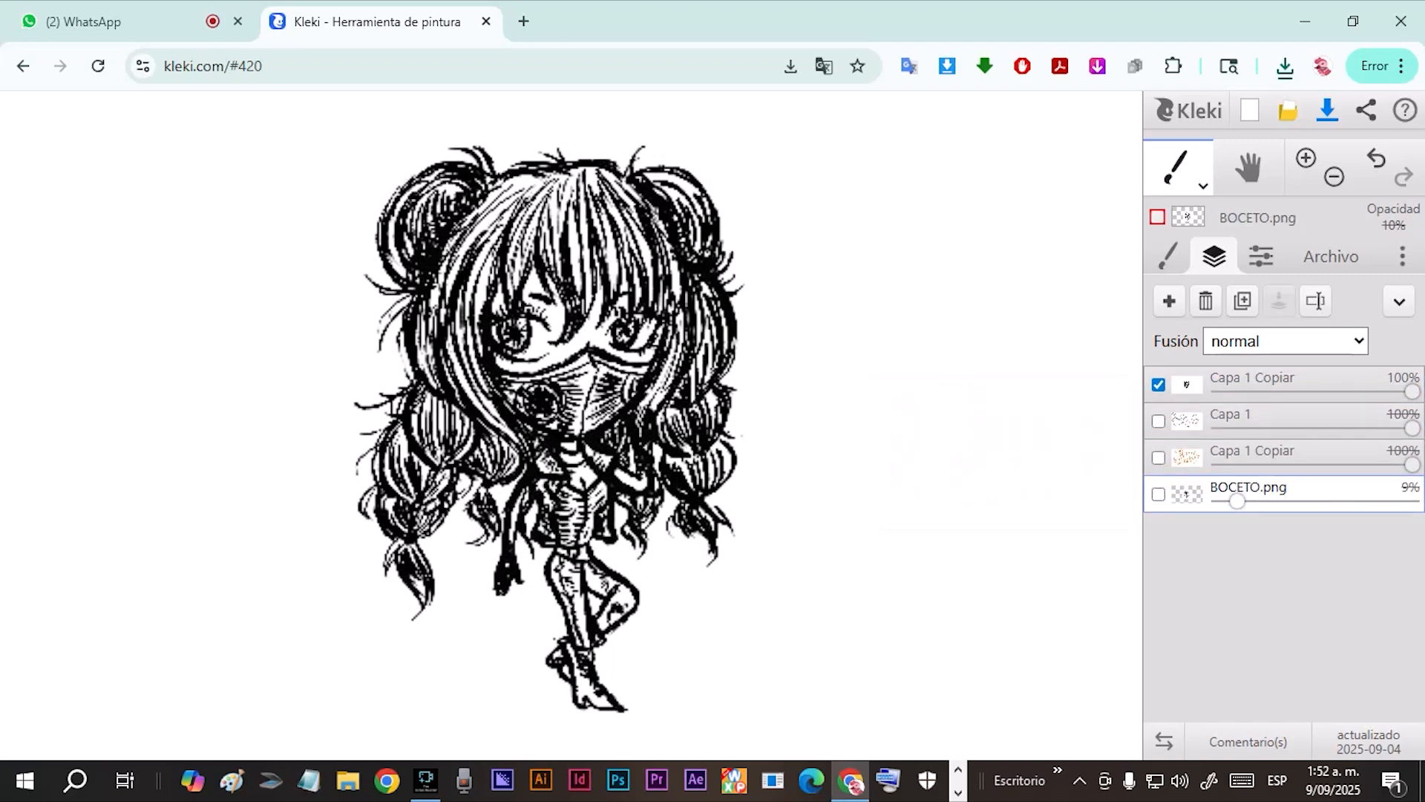
mouse_move(1412, 391)
left_mouse_down()
mouse_move(1316, 391)
mouse_move(1412, 391)
left_mouse_up()
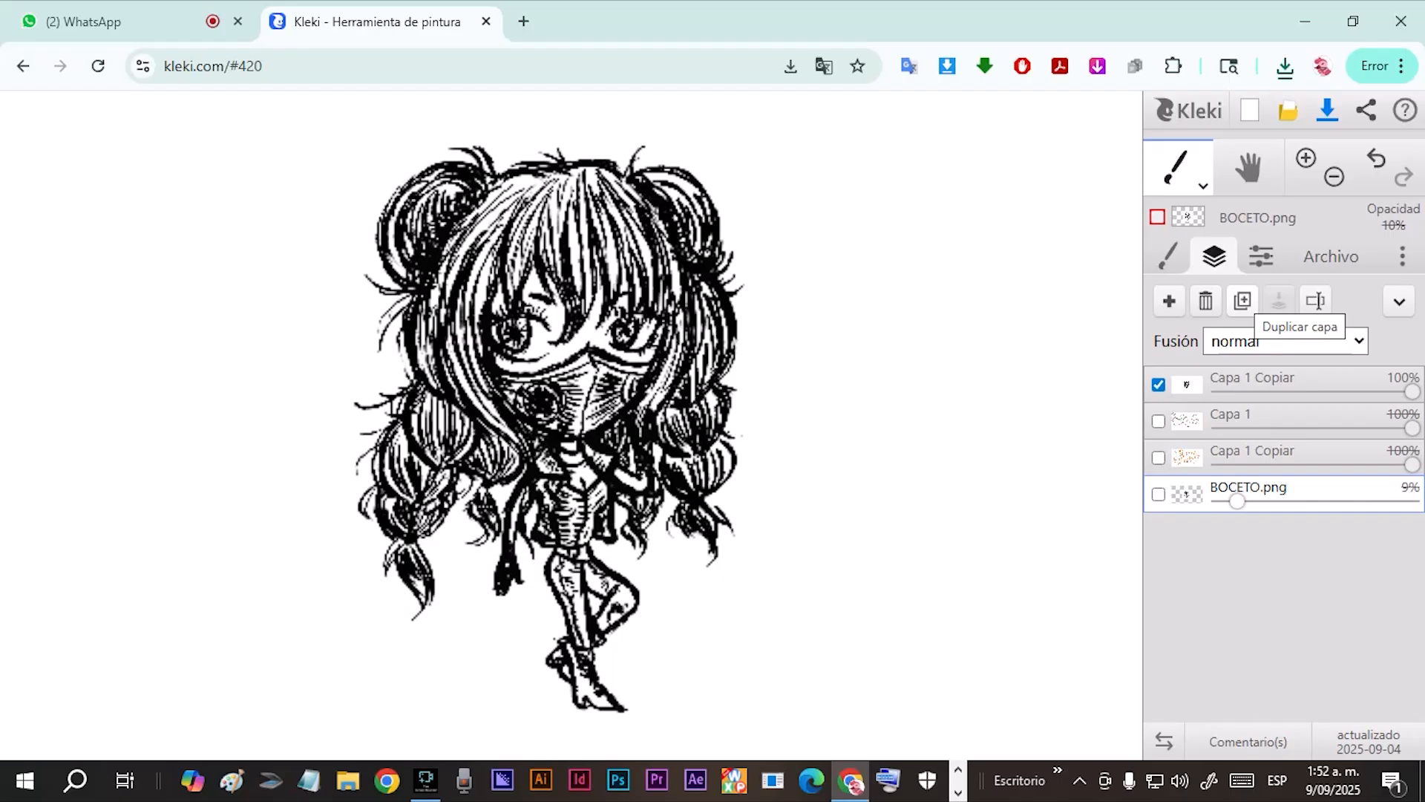
Undo a mistaken duplicate of BOCETO.png and duplicate the inked Capa 1 Copiar layer instead.
left_click(1243, 301)
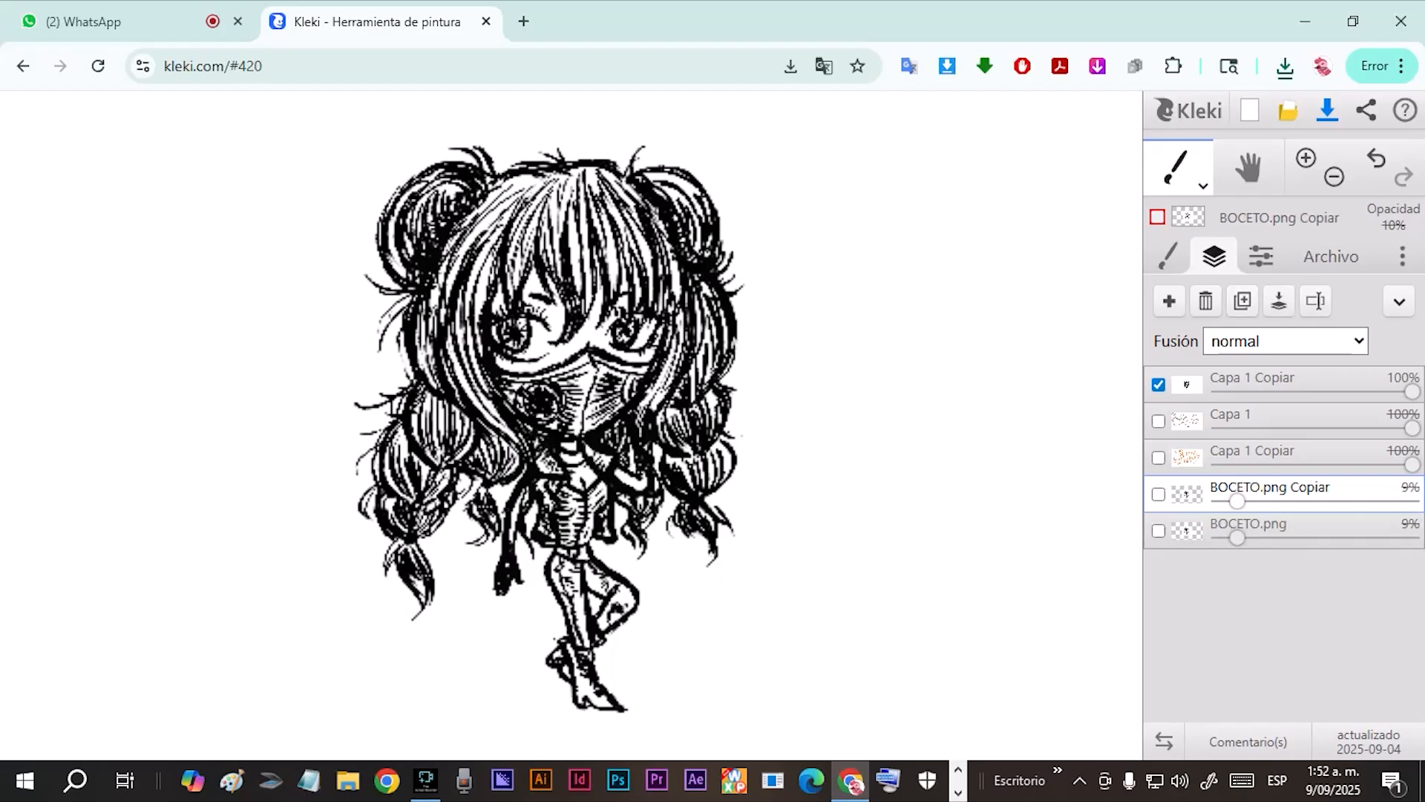
left_click(1377, 159)
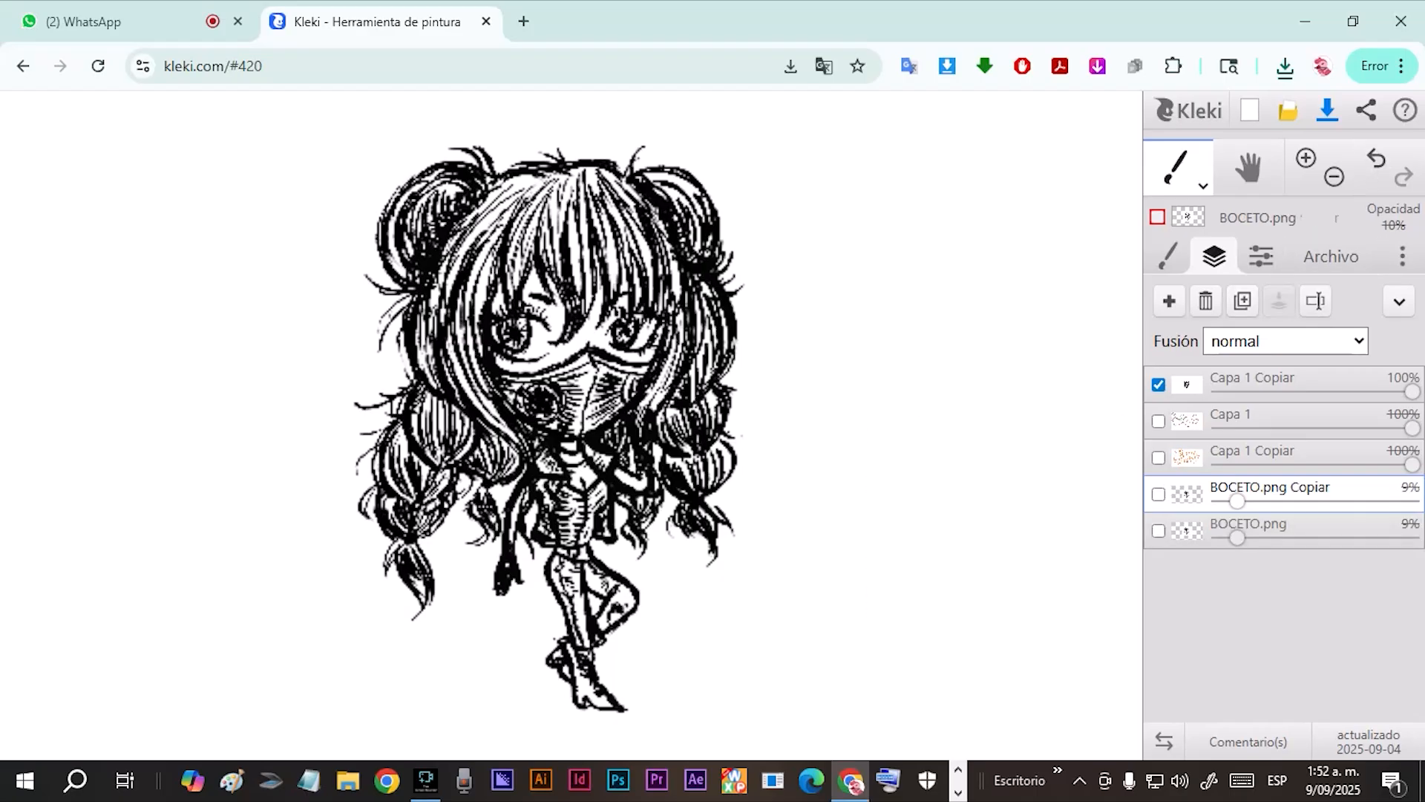
left_click(1265, 380)
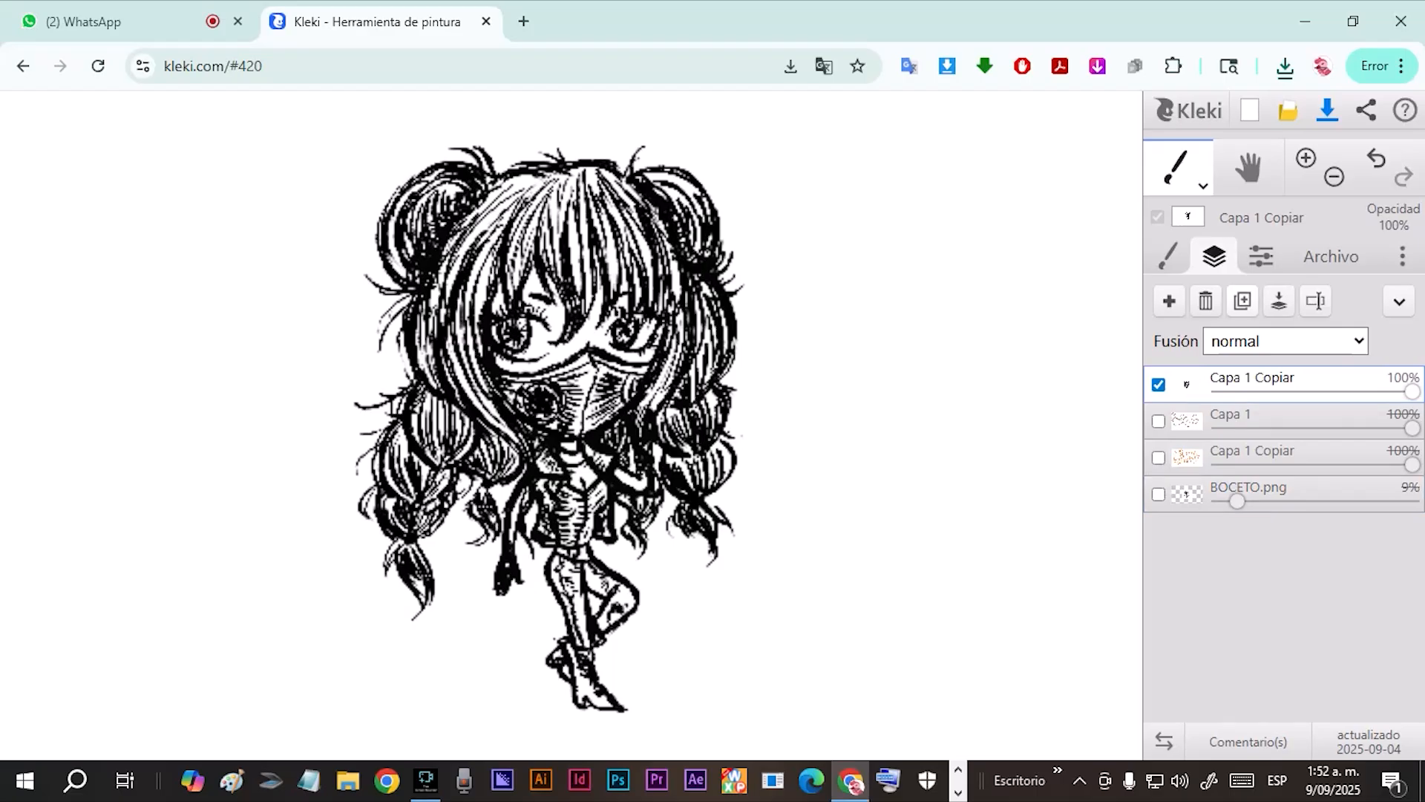
left_click(1242, 301)
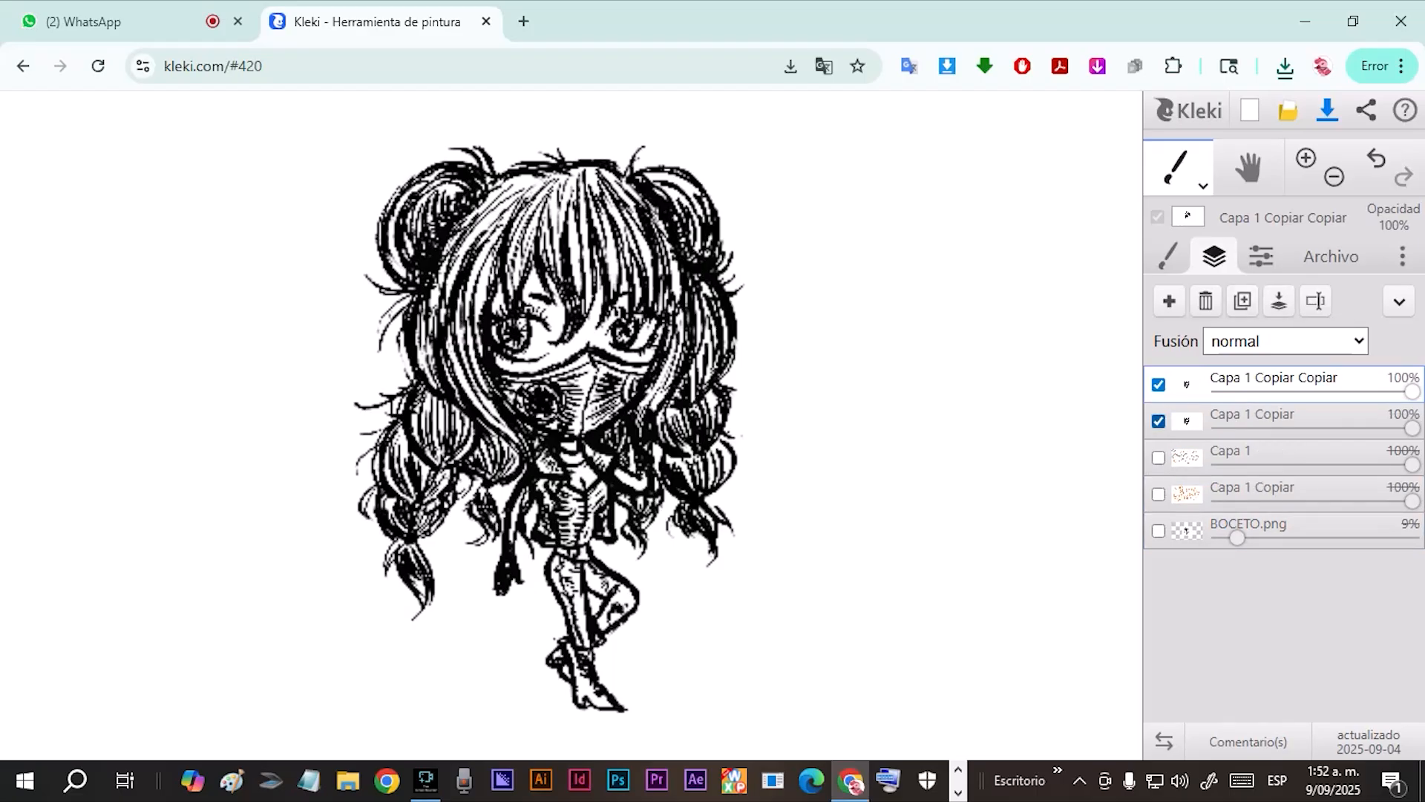
Cover the duplicated layer Capa 1 Copiar Copiar completely in white with a brush of size 146.
left_click(1190, 421)
left_click(1190, 384)
left_click(1180, 169)
left_click(1179, 224)
left_click(1180, 169)
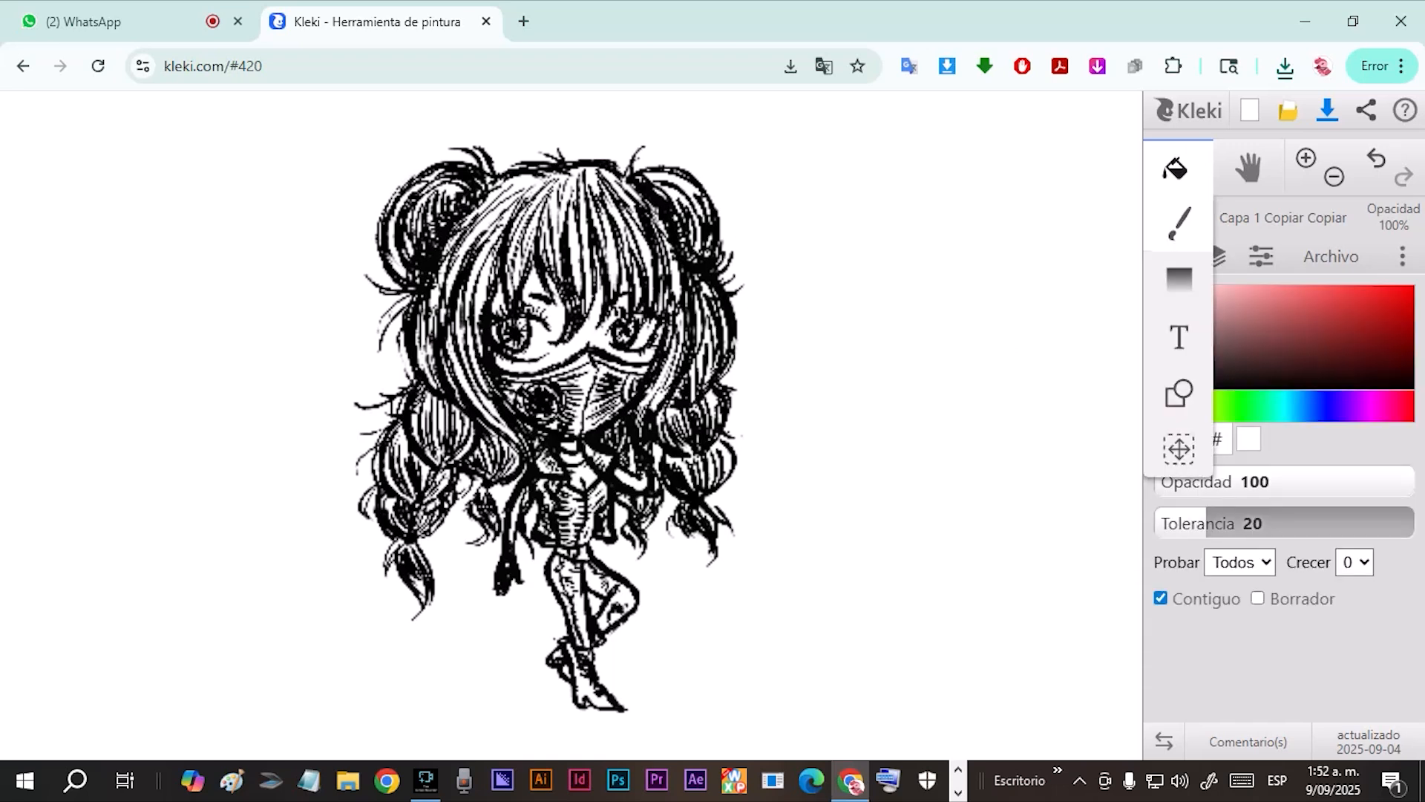
left_click(1179, 225)
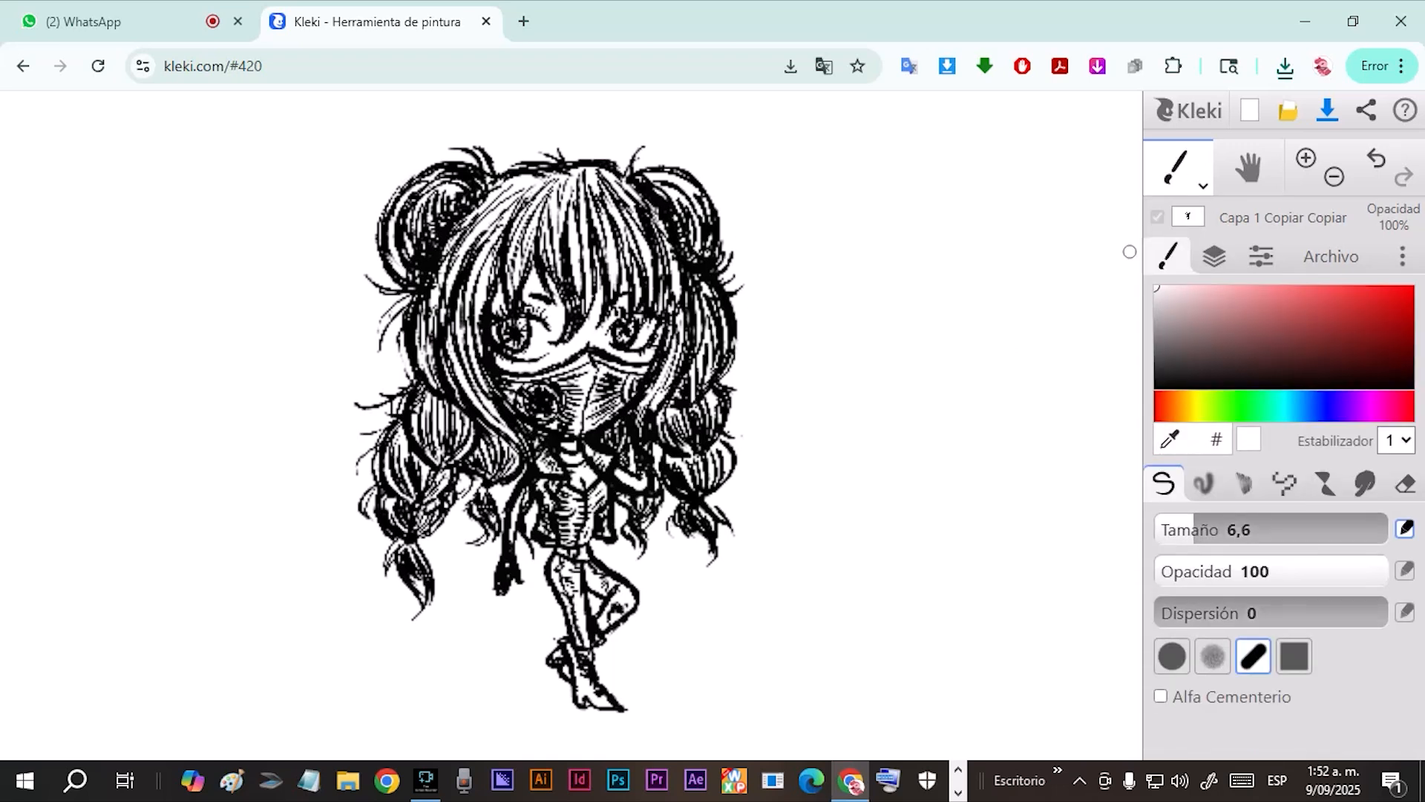
left_click_drag(1207, 529, 1355, 529)
mouse_move(848, 507)
left_mouse_down()
mouse_move(572, 635)
mouse_move(427, 397)
mouse_move(445, 266)
mouse_move(420, 200)
left_mouse_up()
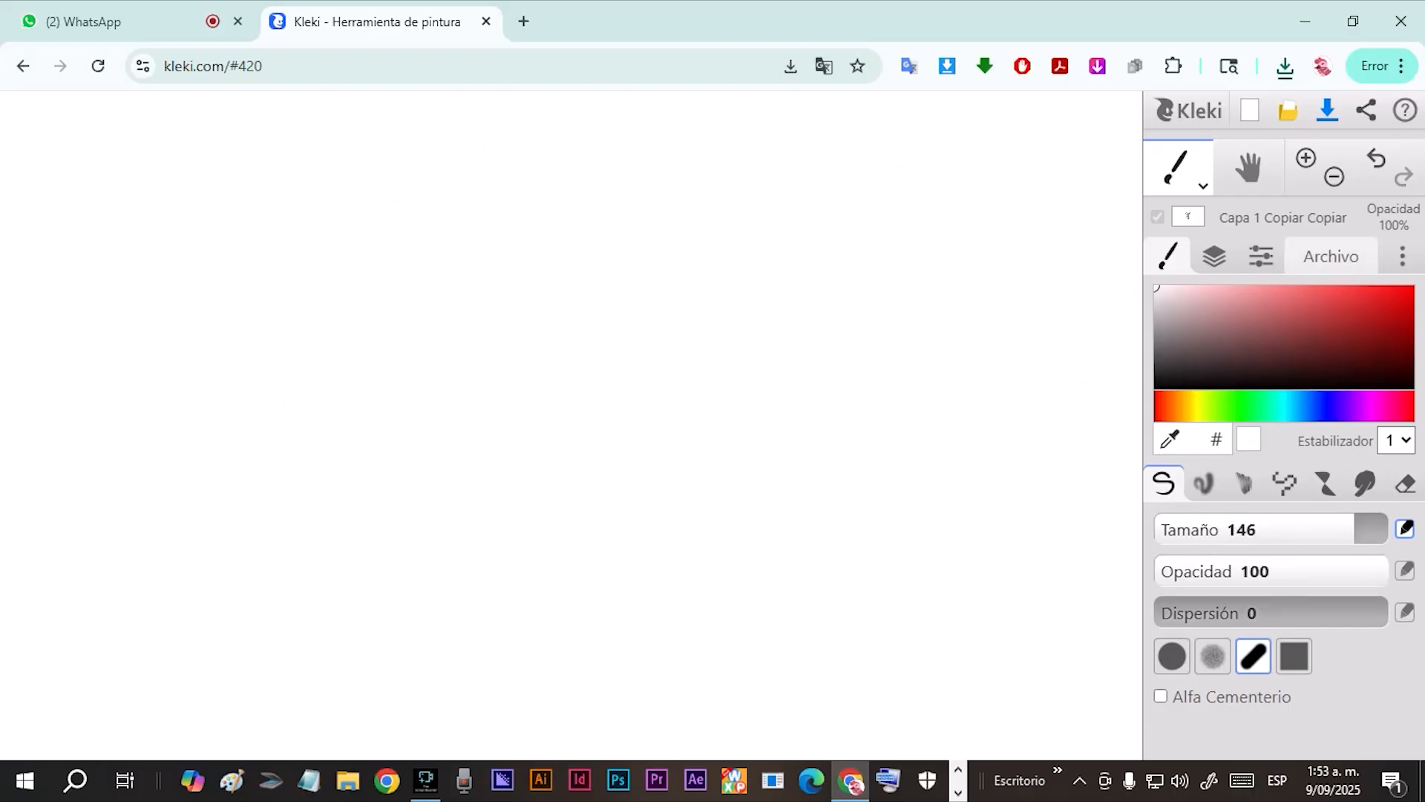
Lower the white layer's opacity to 67% and try it below and back above the ink layer.
left_click(1215, 256)
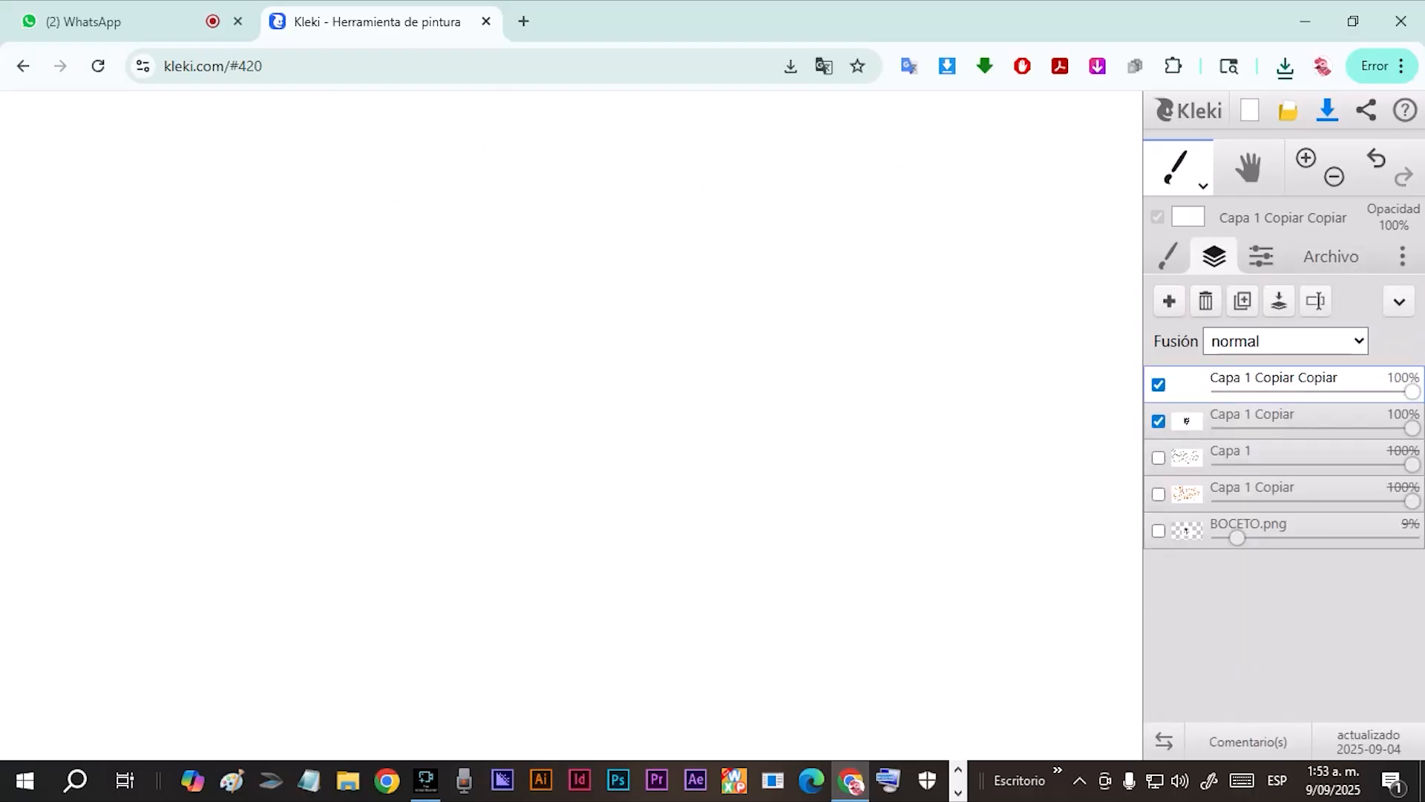
mouse_move(1412, 391)
left_mouse_down()
mouse_move(1326, 391)
mouse_move(1349, 392)
left_mouse_up()
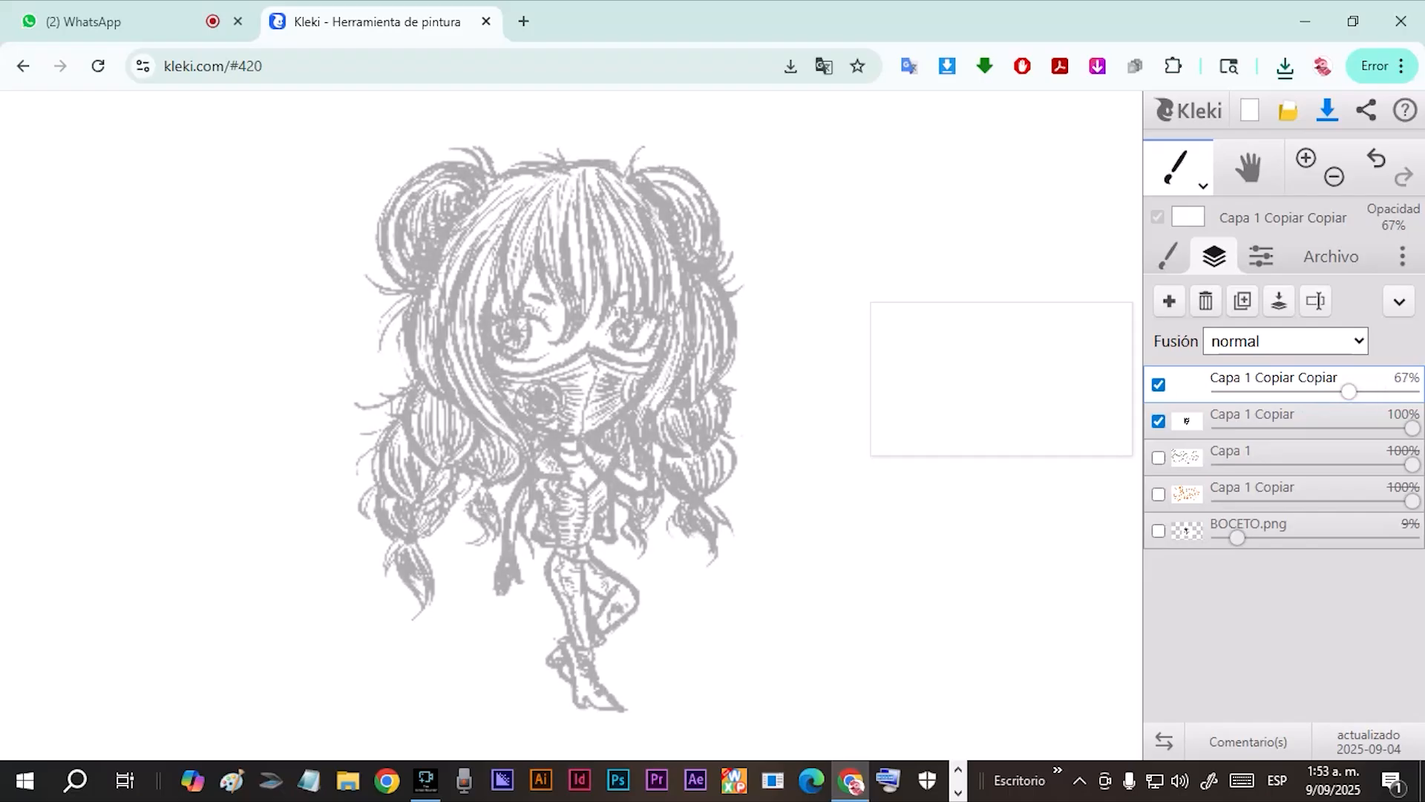
left_click_drag(1187, 380, 1188, 420)
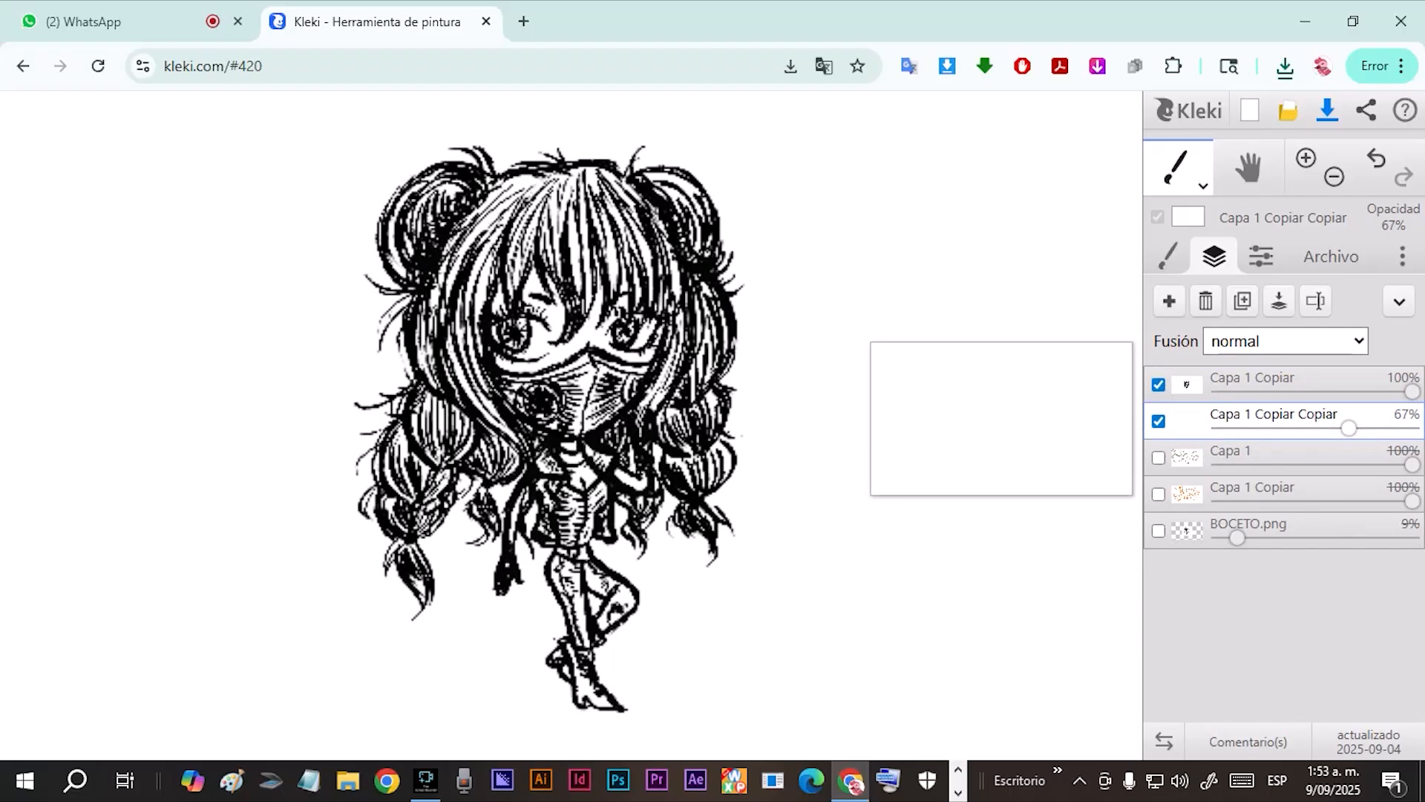
left_click_drag(1187, 420, 1187, 382)
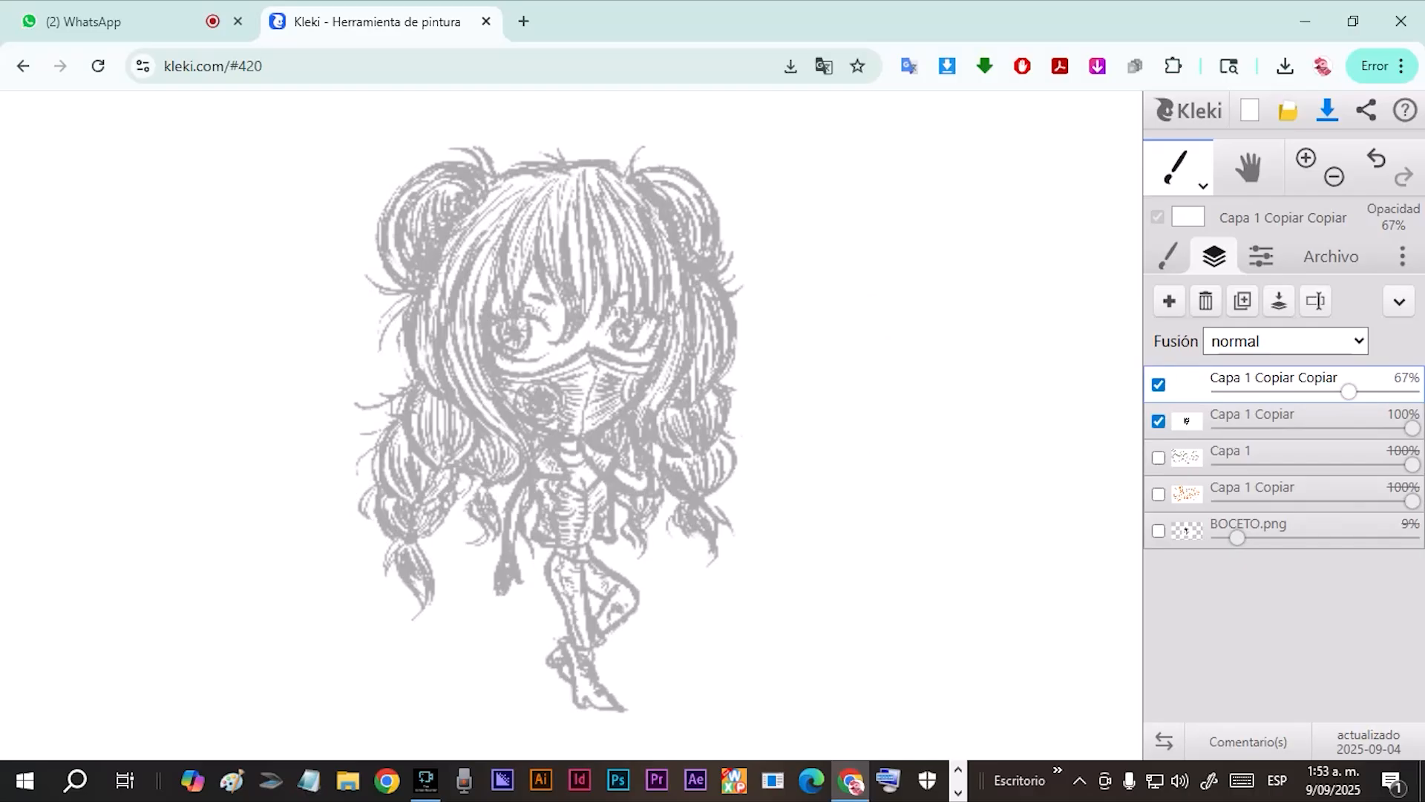
Test broad red strokes over the character on the 67% layer with the size 146 brush.
left_click(1169, 256)
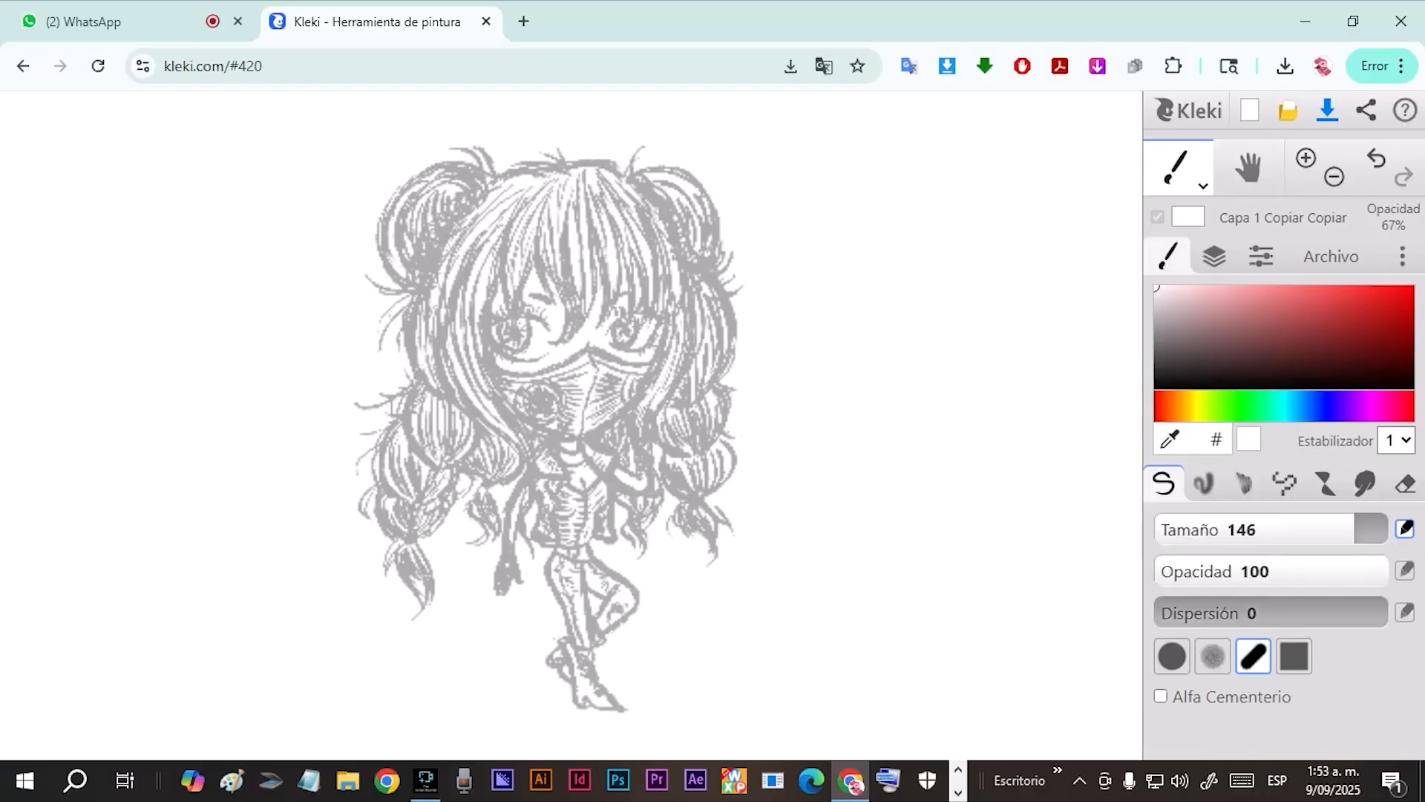
left_click(1364, 314)
left_click_drag(940, 193, 676, 534)
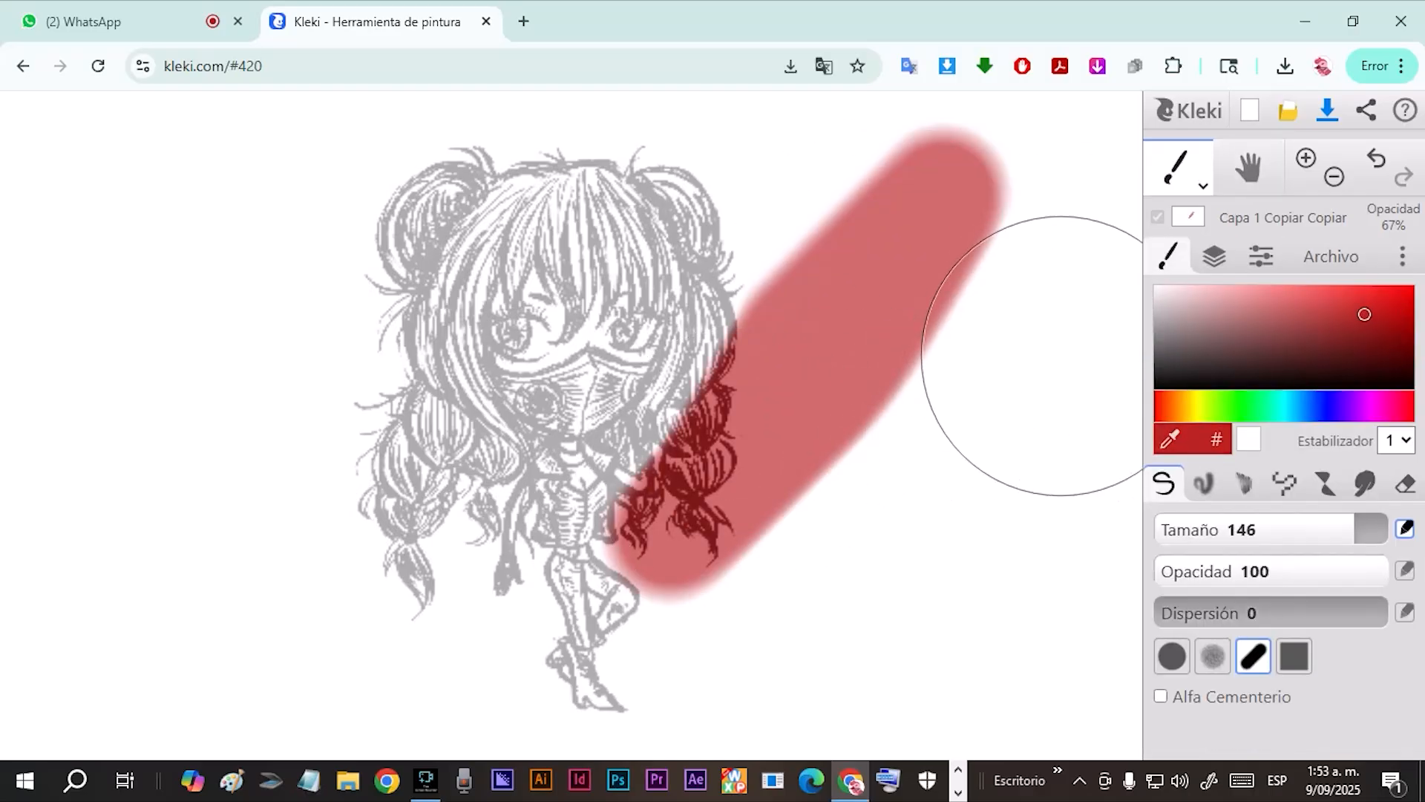
mouse_move(795, 287)
left_mouse_down()
mouse_move(446, 520)
mouse_move(684, 175)
mouse_move(677, 529)
mouse_move(605, 620)
mouse_move(597, 691)
left_mouse_up()
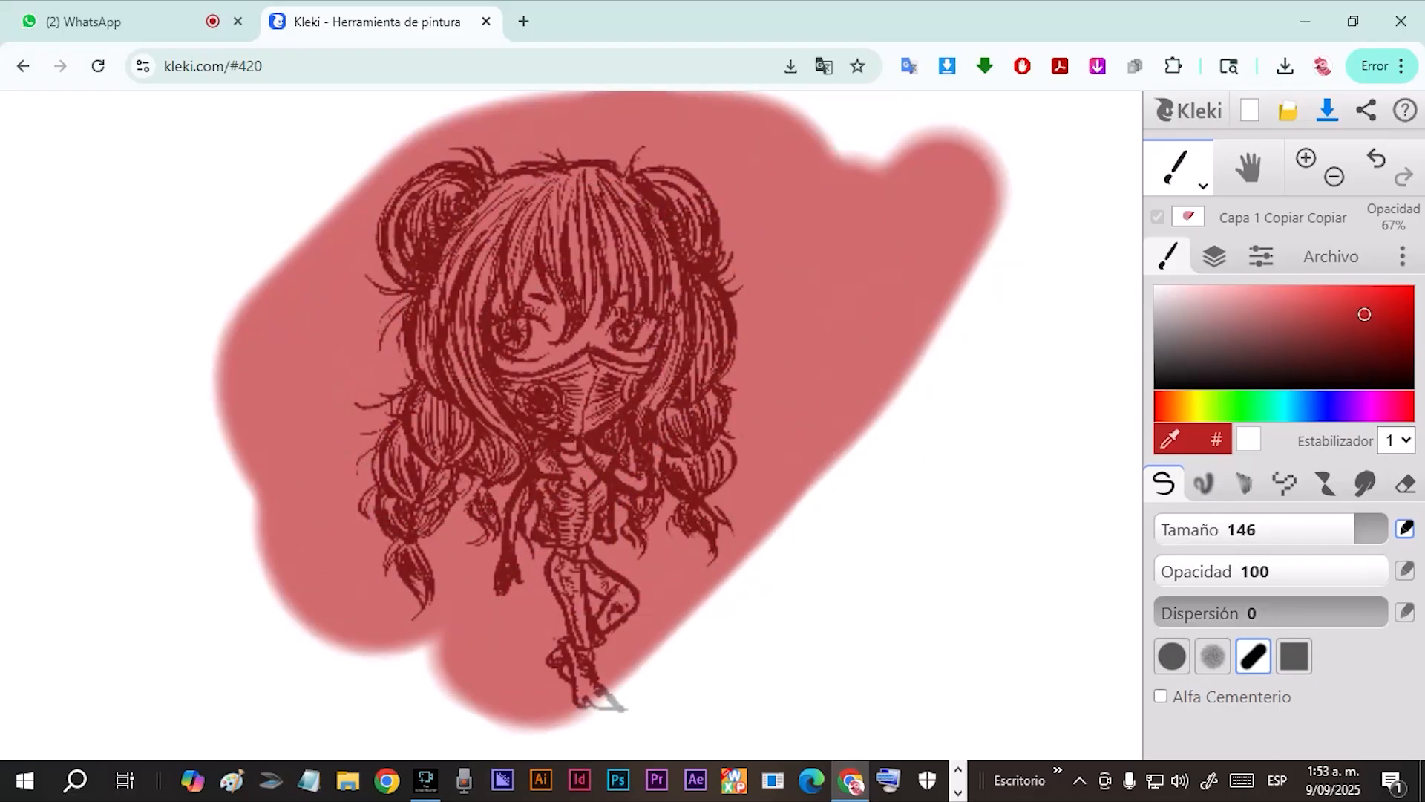
Restore the paint layer to 100% opacity, place the ink layer above it and reduce the ink layer's opacity.
left_click(1215, 256)
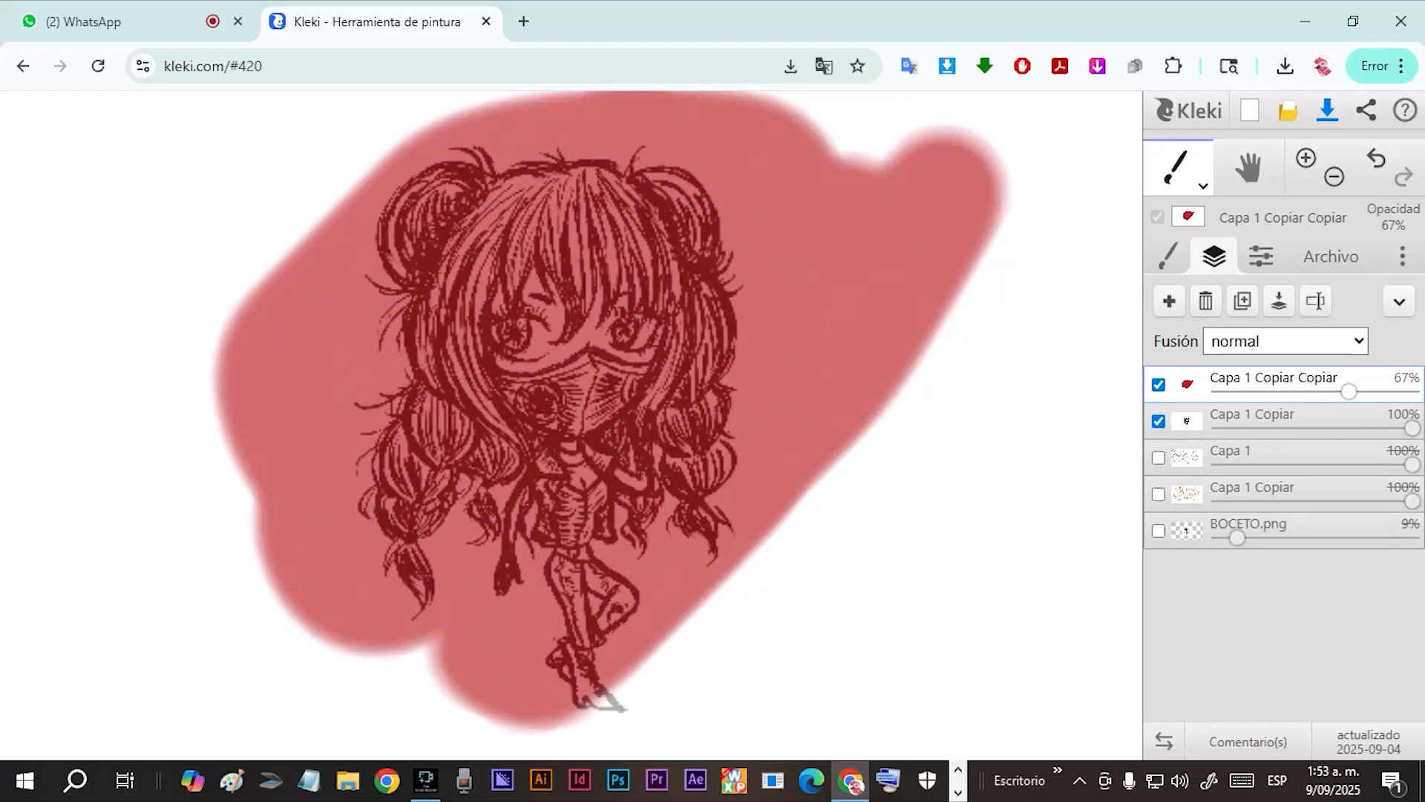
left_click_drag(1349, 391, 1413, 392)
left_click_drag(1262, 420, 1262, 382)
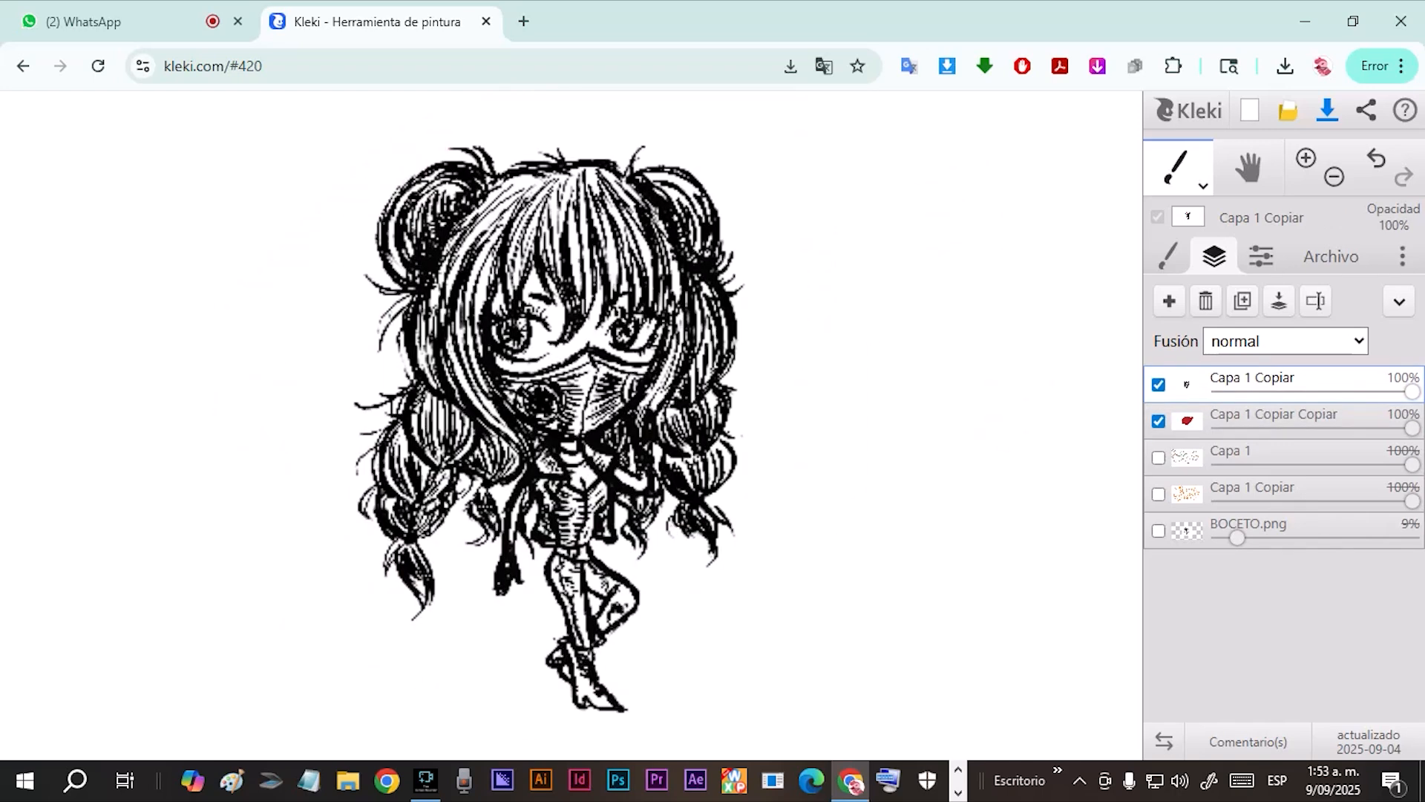
mouse_move(1413, 429)
left_mouse_down()
mouse_move(1218, 429)
mouse_move(1413, 429)
left_mouse_up()
left_click_drag(1262, 420, 1262, 380)
mouse_move(1413, 392)
left_mouse_down()
mouse_move(1303, 392)
mouse_move(1262, 416)
mouse_move(1262, 380)
left_mouse_up()
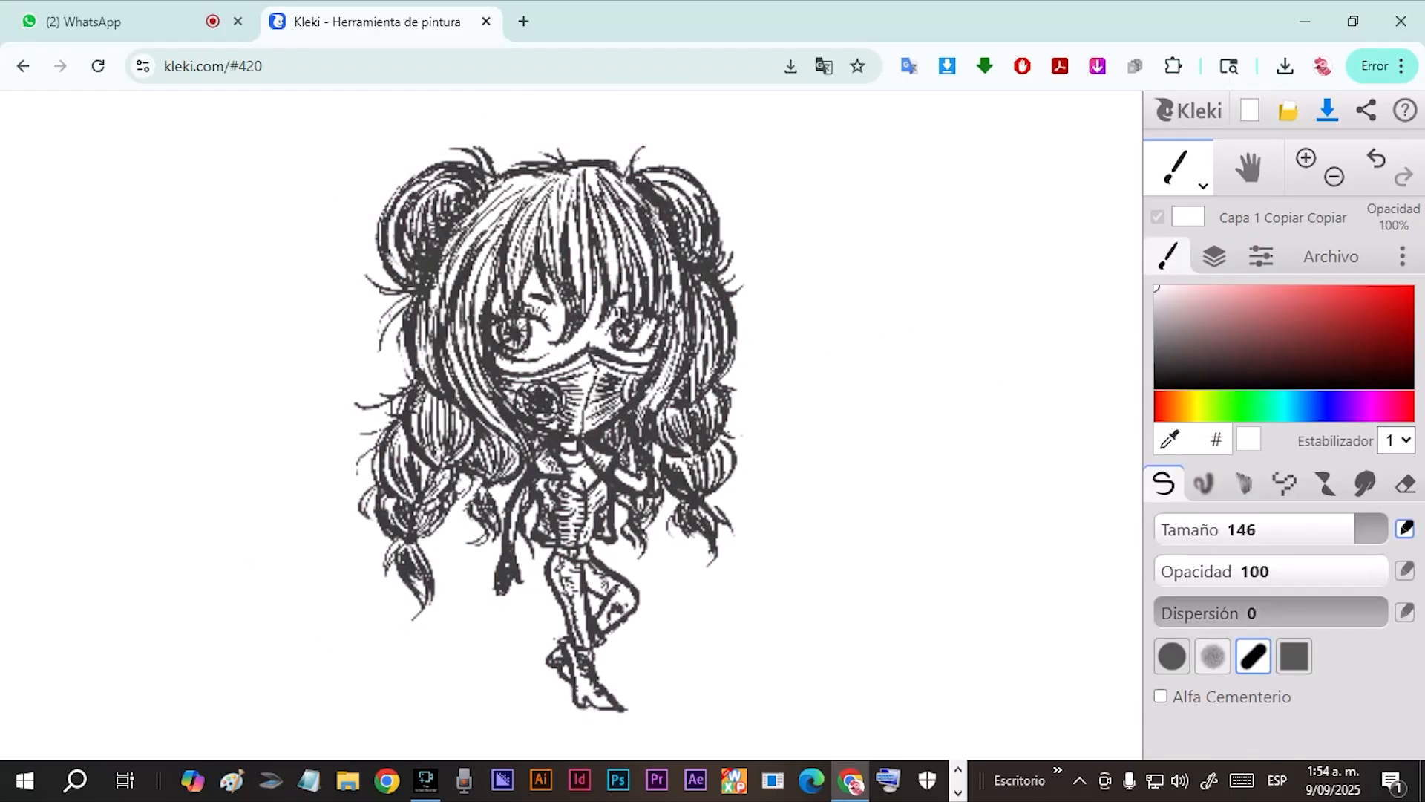
Paint the buns, main hair and braids light pink on the Capa 1 Copiar Copiar layer with brush size 17.
left_click(1383, 406)
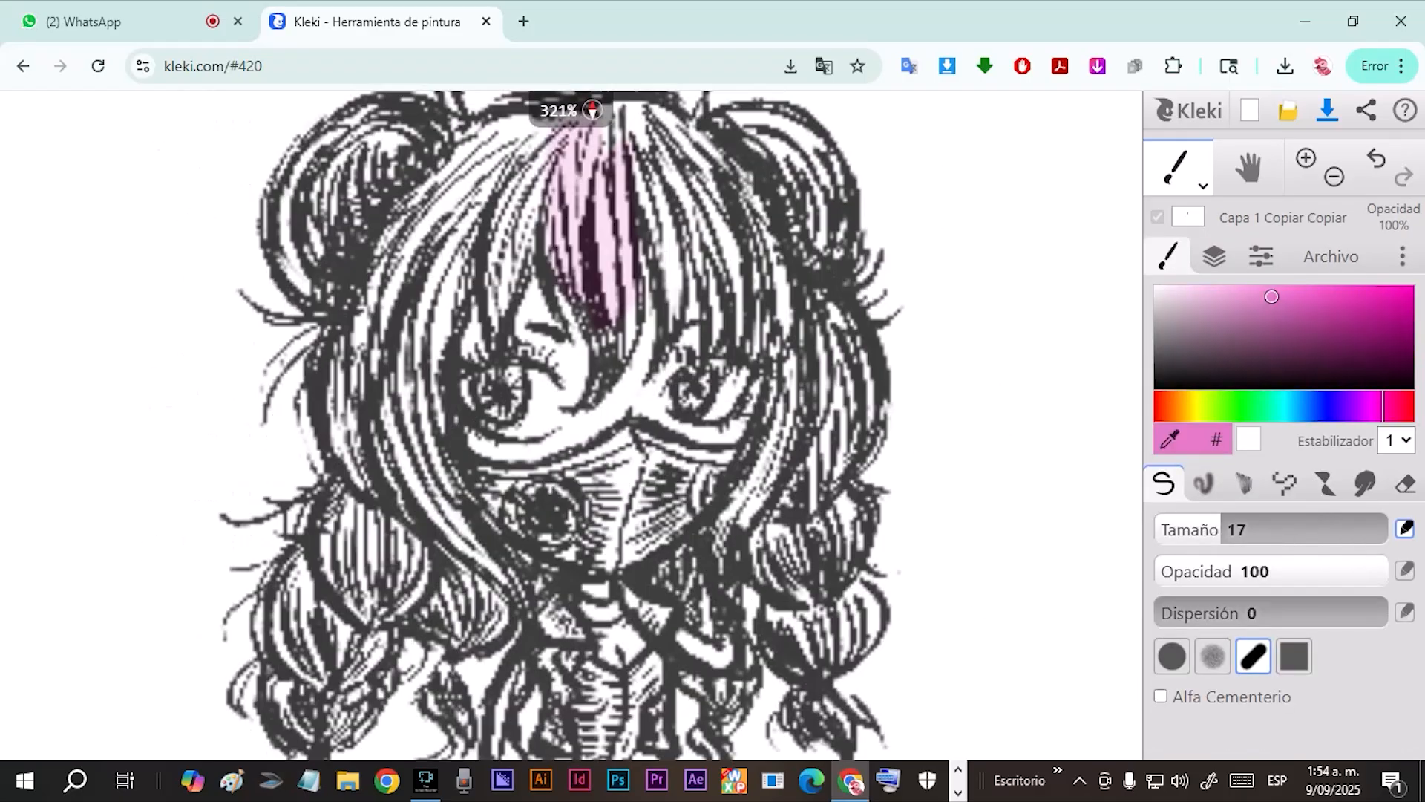
left_click_drag(445, 222, 416, 519)
left_click_drag(334, 445, 445, 668)
mouse_move(631, 186)
left_mouse_down()
mouse_move(788, 349)
mouse_move(810, 223)
left_mouse_up()
scroll(788, 349, "down", 3)
left_click_drag(801, 364, 831, 579)
scroll(668, 445, "up", 3)
left_click_drag(252, 571, 379, 705)
left_click_drag(772, 445, 780, 616)
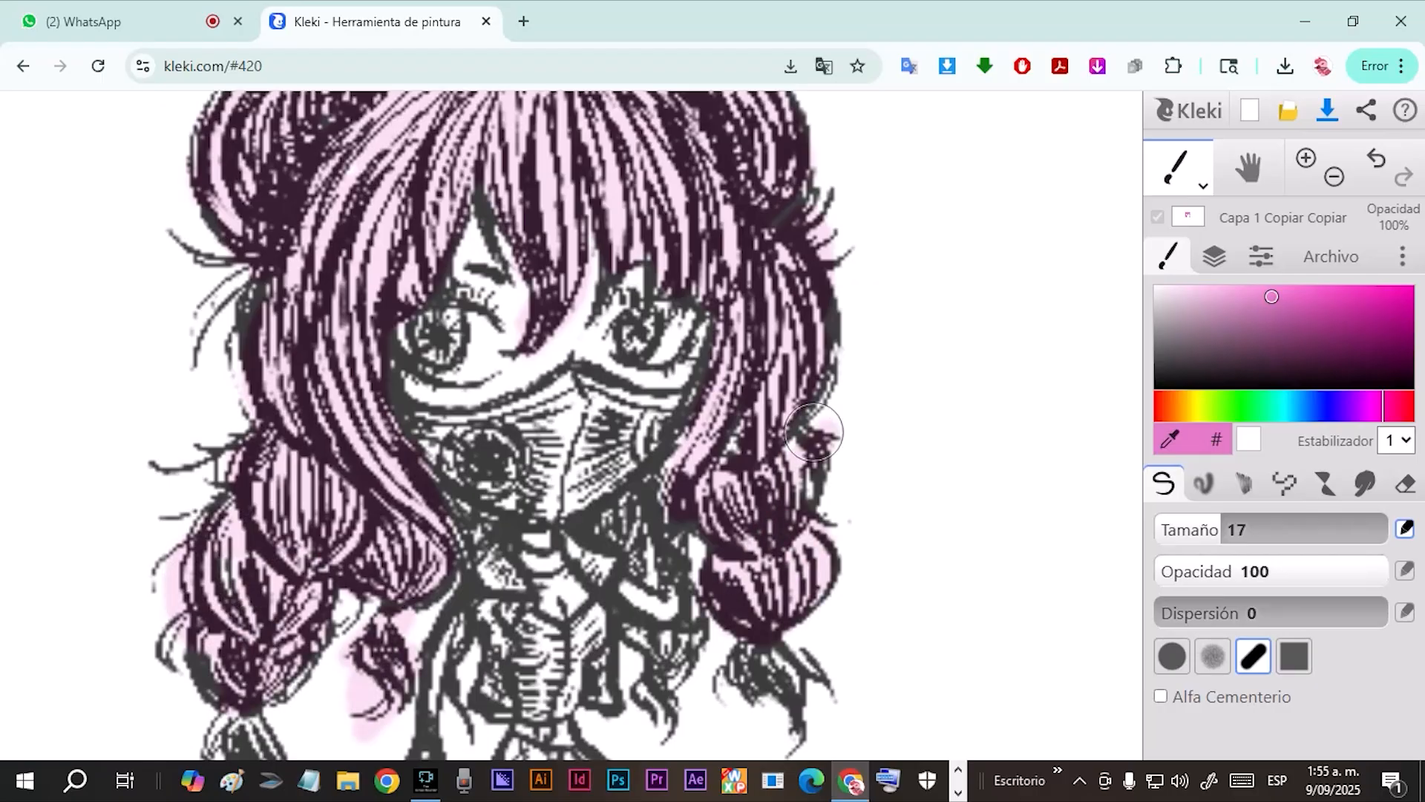
Extend the light pink onto the lower braids, the fringe tip and the hair framing the face.
left_click_drag(817, 550, 655, 573)
left_click_drag(319, 549, 371, 653)
left_click_drag(565, 275, 510, 368)
left_click_drag(713, 371, 784, 481)
Cover the pink spill outside the hair outline in white, mainly along the left bun and hair edge.
left_click(1155, 288)
left_click_drag(859, 327, 859, 390)
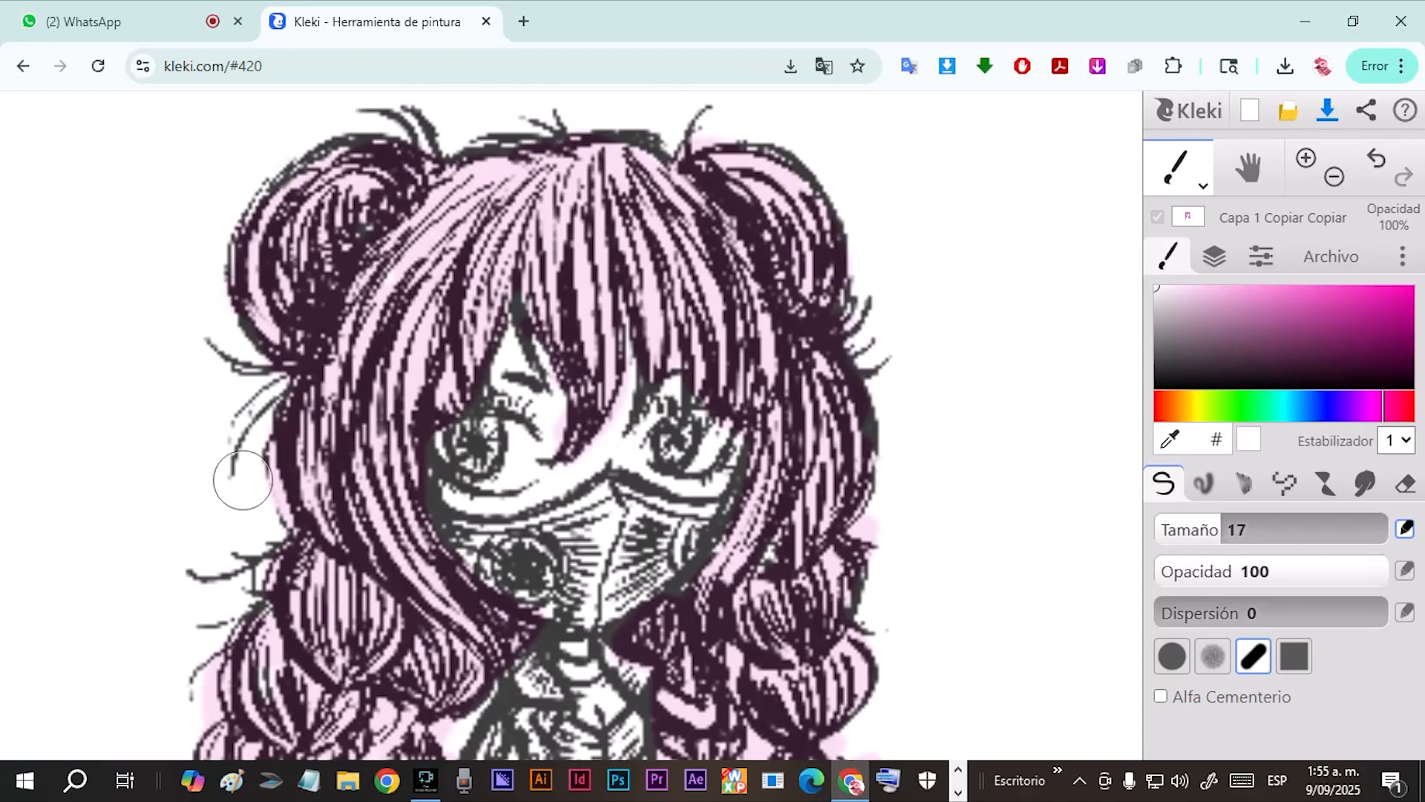
left_click_drag(253, 579, 299, 643)
left_click(1376, 158)
left_click(1184, 529)
left_click_drag(260, 479, 281, 553)
mouse_move(308, 171)
left_mouse_down()
mouse_move(323, 271)
mouse_move(305, 323)
left_mouse_up()
left_click_drag(279, 357, 262, 453)
Clean the pink spill around the left braid in white, reducing the brush size to 8,3.
left_click(1248, 296)
left_click(1155, 287)
mouse_move(286, 600)
left_mouse_down()
mouse_move(325, 694)
mouse_move(425, 469)
left_mouse_up()
scroll(677, 524, "up", 3)
left_click(1198, 529)
mouse_move(257, 538)
left_mouse_down()
mouse_move(206, 470)
mouse_move(251, 386)
left_mouse_up()
mouse_move(325, 417)
left_mouse_down()
mouse_move(239, 512)
mouse_move(337, 513)
left_mouse_up()
left_click_drag(276, 512, 239, 600)
scroll(386, 483, "down", 3)
scroll(562, 521, "up", 3)
Remove stray pink around the face and right side of the hair in white, and retouch one strand in pink.
mouse_move(590, 545)
left_mouse_down()
mouse_move(624, 624)
mouse_move(704, 394)
left_mouse_up()
left_click_drag(705, 446, 854, 398)
left_click_drag(899, 430, 920, 490)
left_click_drag(731, 423, 712, 512)
left_click(1263, 296)
left_click_drag(564, 494, 594, 549)
Whiten the leftover pink around the eyes and between the fringe tips.
left_click(1155, 287)
scroll(594, 371, "down", 3)
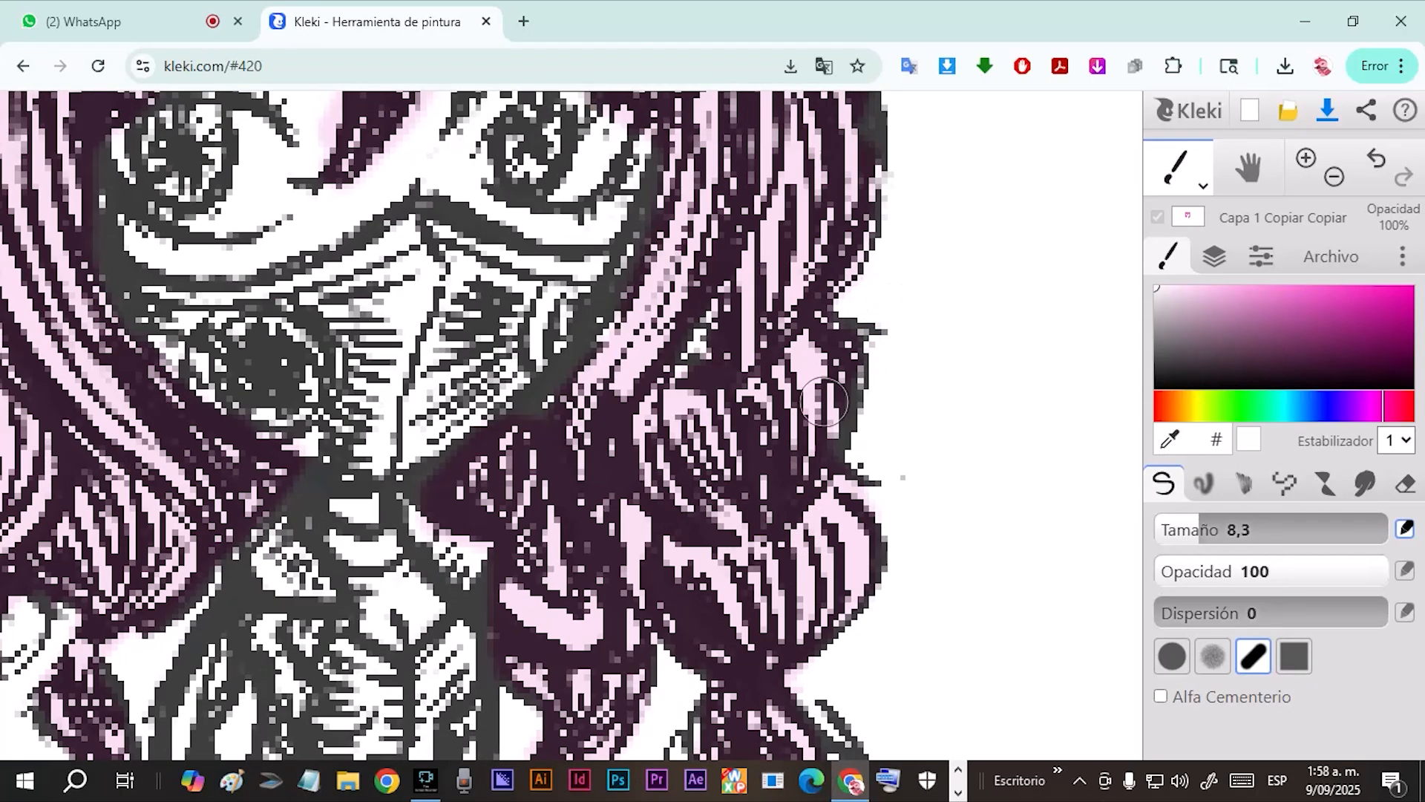
scroll(669, 260, "up", 2)
scroll(734, 225, "down", 2)
scroll(683, 404, "up", 3)
left_click_drag(332, 438, 332, 353)
left_click_drag(642, 454, 643, 402)
left_click_drag(735, 345, 737, 282)
Shade the fringe, right bun and side locks with progressively darker magenta tones.
left_click(1272, 302)
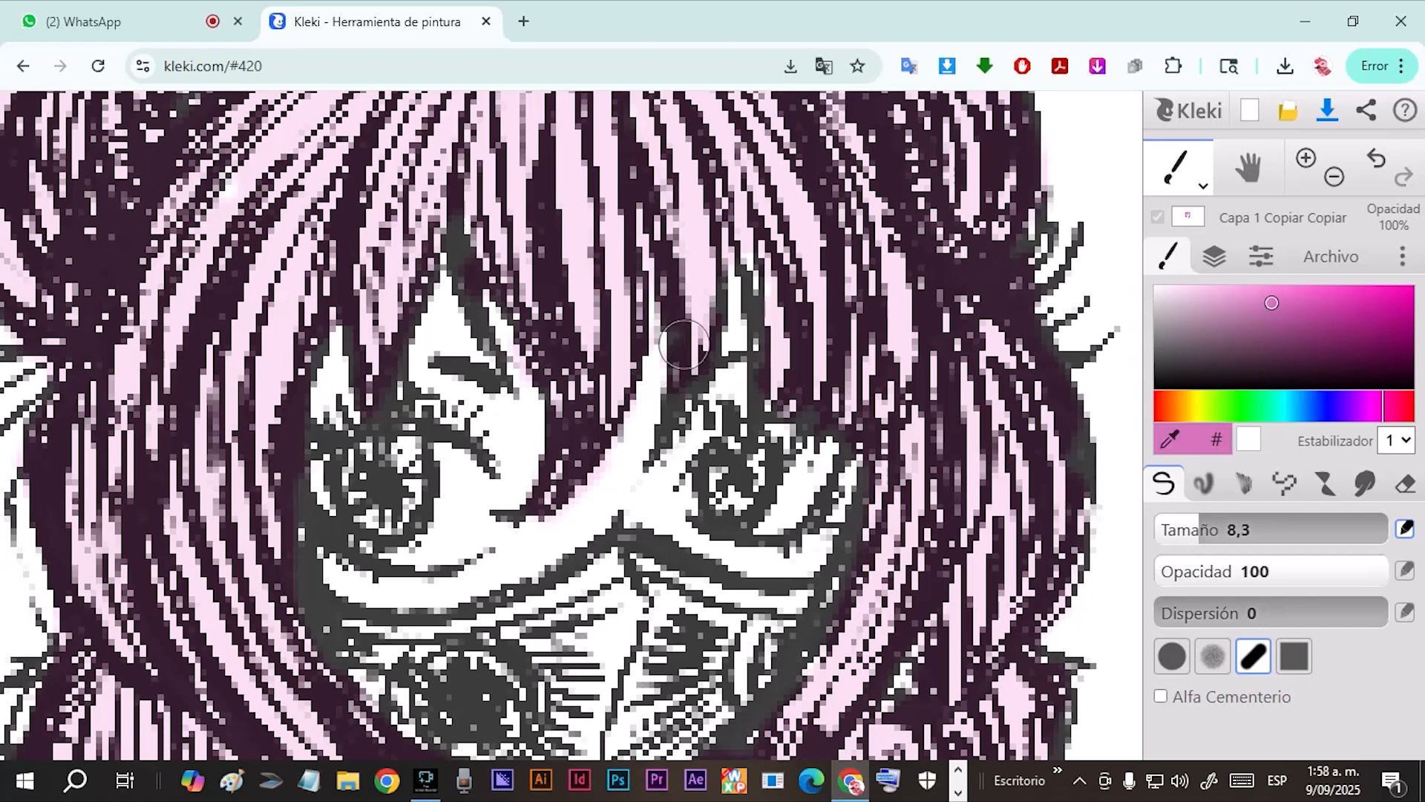
scroll(698, 360, "down", 4)
left_click(1327, 334)
mouse_move(546, 300)
left_mouse_down()
mouse_move(512, 400)
mouse_move(575, 516)
left_mouse_up()
left_click(1375, 320)
left_click_drag(501, 475, 534, 587)
left_click_drag(665, 245, 754, 345)
left_click_drag(772, 452, 794, 557)
left_click_drag(575, 475, 577, 544)
Clean the color spill beside the inner and right braids in white.
scroll(695, 577, "up", 5)
left_click(1156, 288)
left_click_drag(690, 504, 772, 545)
left_click_drag(783, 508, 801, 449)
left_click_drag(323, 516, 290, 542)
Deepen the shadows of the right braid with dark magenta.
left_click(1381, 334)
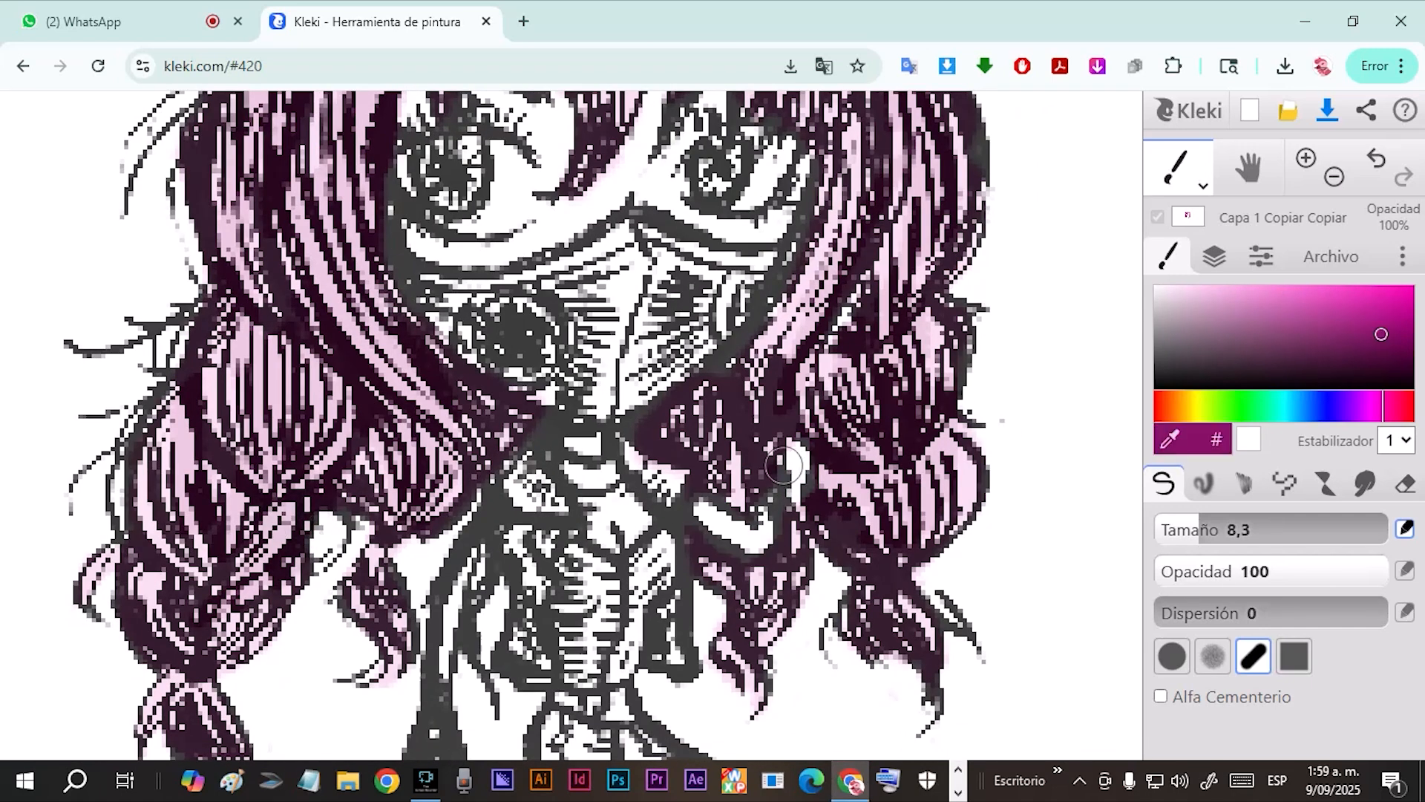
left_click_drag(783, 465, 798, 419)
scroll(772, 628, "down", 3)
Add vivid pink streaks to the fringe and side hair, undoing one stroke near the left bun.
left_click(1392, 406)
left_click(1383, 298)
left_click_drag(640, 184, 610, 239)
left_click_drag(524, 295, 508, 366)
left_click_drag(448, 121, 448, 209)
key("ctrl+z")
left_click_drag(783, 275, 842, 381)
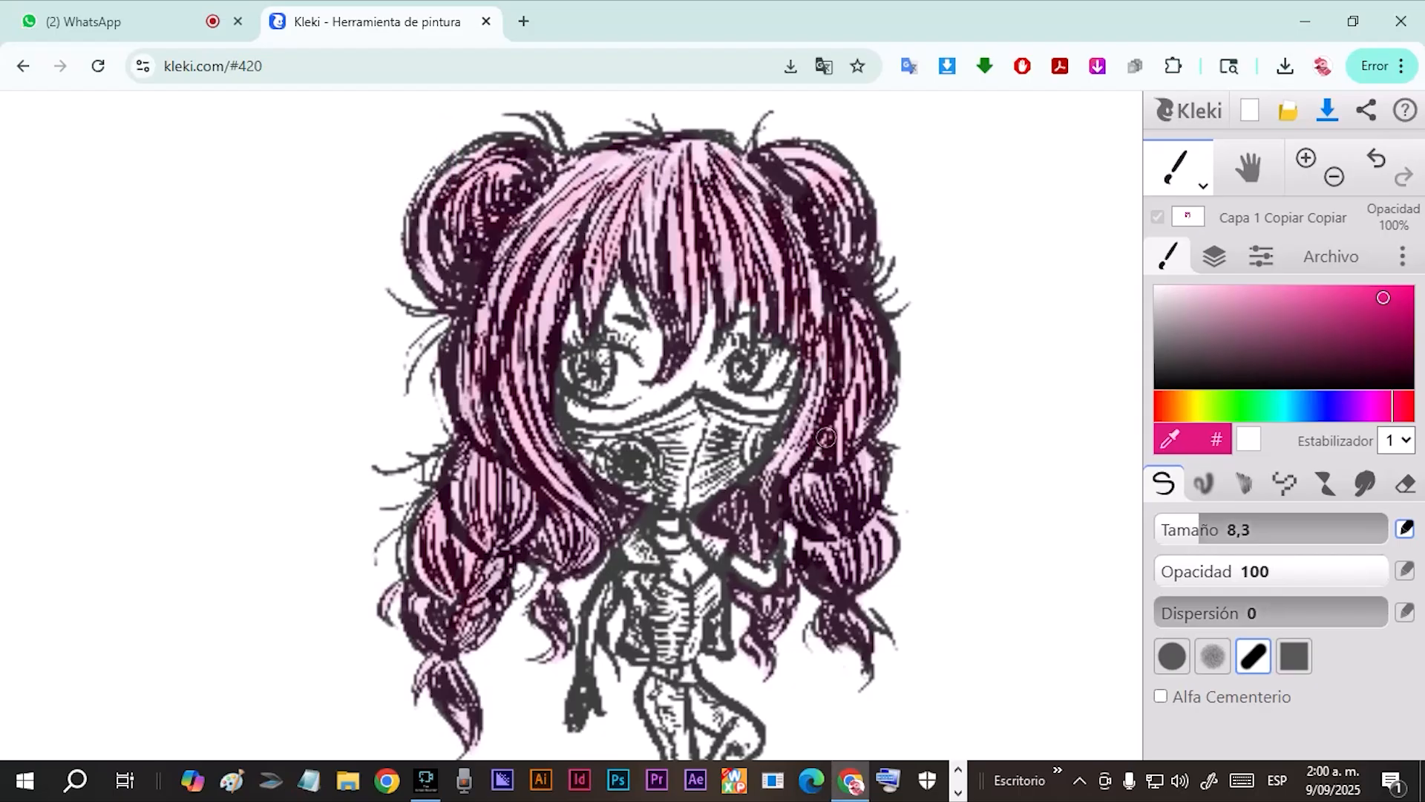
Paint green streaks across the fringe and left side hair with reduced brush opacity, undoing the first green stroke.
left_click_drag(731, 499, 729, 530)
left_click(1235, 406)
left_click(1331, 298)
left_click_drag(558, 239, 528, 330)
key("ctrl+z")
left_click(1250, 571)
left_click_drag(618, 172, 514, 386)
Add fainter green streaks to the right bun, right side lock and left braid with brush opacity 36.
left_click(1275, 571)
left_click(1284, 571)
left_click_drag(759, 207, 808, 291)
left_click_drag(852, 382, 820, 468)
left_click_drag(476, 545, 463, 609)
Paint a pink strand down the center of the fringe.
left_click(1390, 406)
left_click(1391, 301)
left_click_drag(659, 195, 675, 306)
left_click(1352, 290)
Paint the skin around the eyes and above the mask in light peach, raising the brush opacity to 100.
left_click_drag(922, 595, 767, 505)
left_click(1164, 406)
left_click(1168, 406)
left_click(1255, 294)
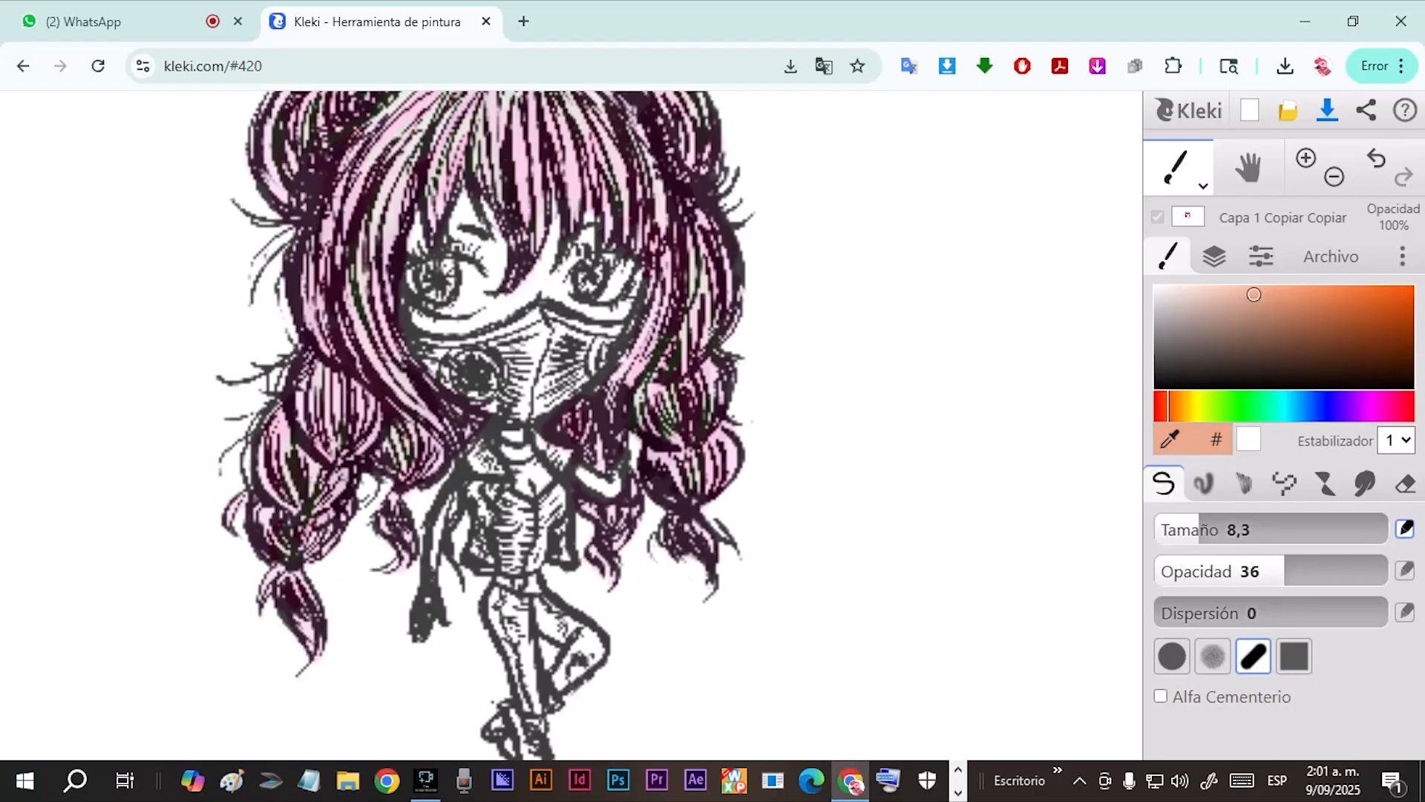
left_click_drag(417, 315, 496, 322)
left_click(1385, 571)
left_click_drag(462, 327, 524, 301)
Fill the remaining face skin, the neck, chest and arms with light peach.
scroll(524, 301, "up", 3)
left_click_drag(535, 356, 560, 421)
left_click_drag(431, 319, 430, 277)
left_click_drag(699, 342, 738, 260)
left_click_drag(631, 631, 550, 368)
mouse_move(705, 454)
left_mouse_down()
mouse_move(518, 398)
mouse_move(543, 365)
left_mouse_up()
left_click_drag(441, 460, 385, 603)
Shade the skin beneath the fringe and along the mask's upper edge with a darker orange.
left_click(1359, 309)
left_click_drag(520, 260, 516, 427)
scroll(516, 334, "down", 2)
left_click_drag(575, 301, 697, 271)
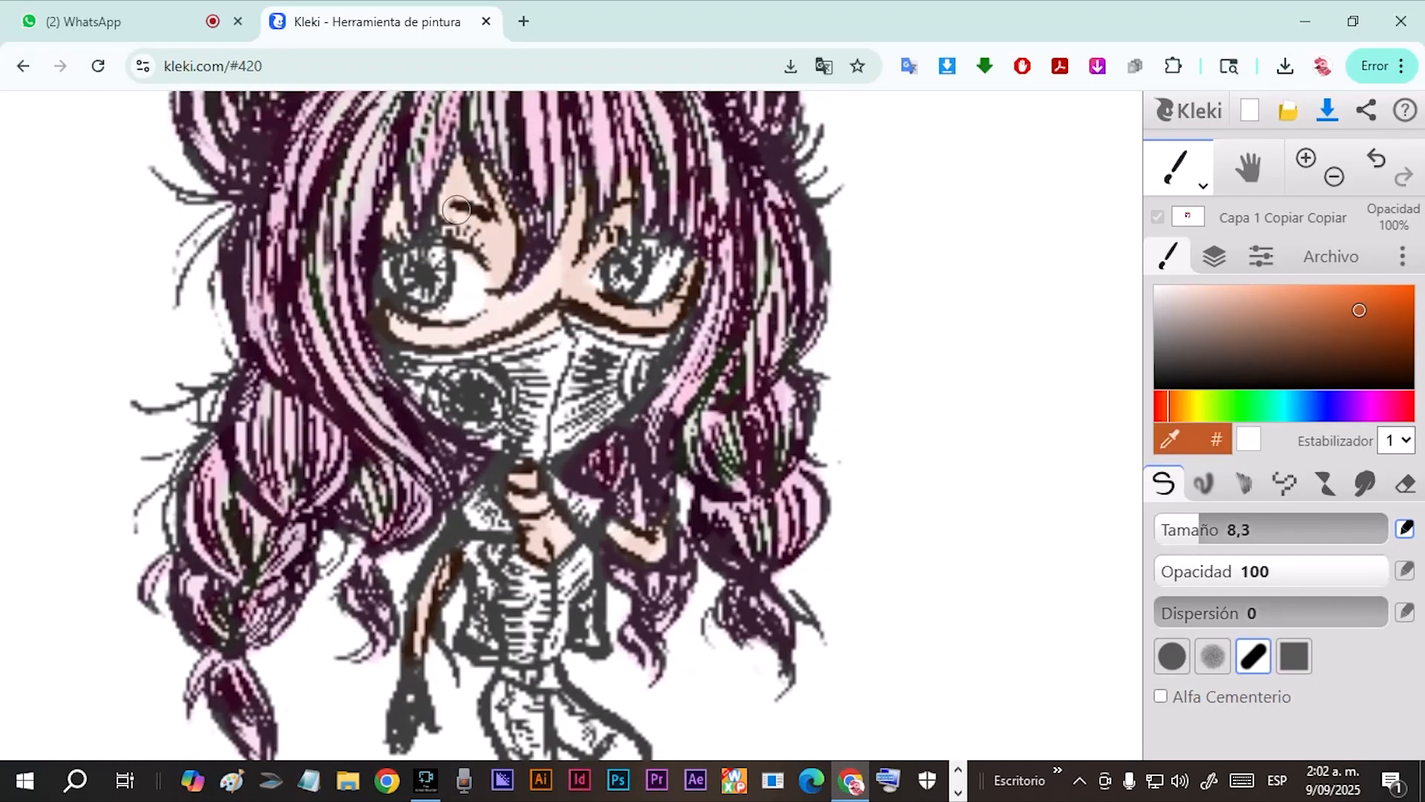
left_click_drag(392, 320, 430, 349)
Deepen the shadow in the middle of the face with dark brown and red tones.
left_click(1385, 346)
left_click(1156, 406)
left_click(1378, 308)
left_click_drag(506, 199, 510, 328)
Color both irises green.
left_click(1248, 406)
left_click(1297, 293)
left_click_drag(371, 293, 398, 323)
left_click_drag(583, 315, 593, 285)
Darken the eyelashes and lower lids with dark purple and clean the left eye in white.
left_click(1352, 406)
left_click(1390, 356)
left_click_drag(352, 263, 444, 285)
left_click_drag(564, 286, 624, 261)
left_click_drag(352, 340, 372, 347)
left_click(1156, 288)
left_click_drag(432, 291, 359, 309)
Shade the face mask and its filters with very dark purple strokes.
left_click(1383, 370)
left_click(456, 400)
left_click_drag(524, 353, 446, 365)
left_click_drag(518, 456, 627, 394)
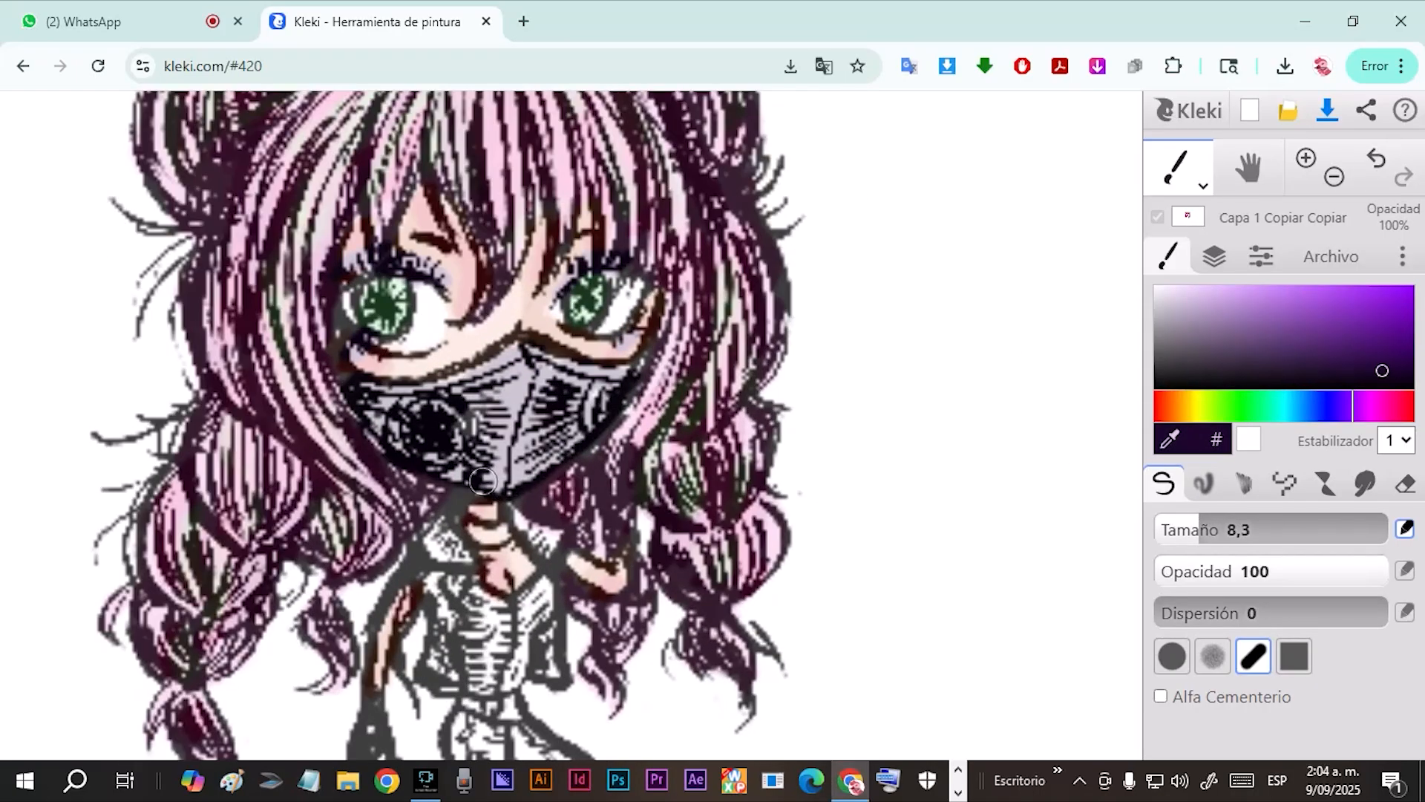
left_click_drag(392, 380, 590, 364)
Color the outfit with black gloves, a teal vest, lavender top, yellow belt, grey-blue jeans and pink boots.
left_click_drag(520, 519, 506, 371)
left_click_drag(445, 519, 476, 604)
left_click_drag(653, 393, 643, 490)
left_click_drag(390, 638, 375, 697)
left_click_drag(538, 441, 573, 486)
left_click_drag(475, 445, 450, 616)
left_click_drag(434, 486, 405, 531)
left_click_drag(571, 505, 574, 616)
left_click(1360, 293)
left_click(1164, 290)
left_click(1230, 292)
left_click_drag(540, 297, 520, 423)
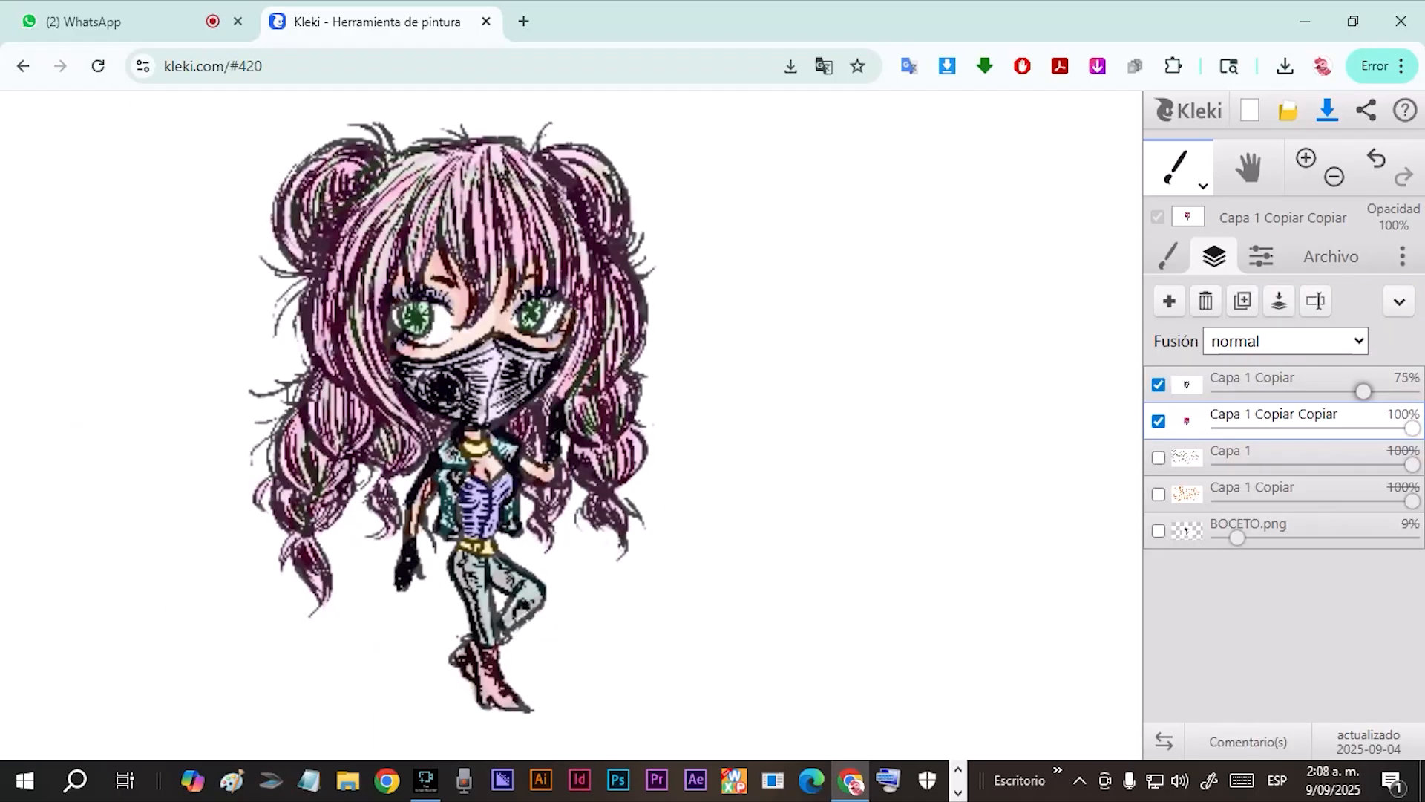
Slightly lower the opacity of the upper line-art layer Capa 1 Copiar.
scroll(700, 327, "up", 2)
scroll(700, 327, "down", 2)
left_click_drag(1365, 391, 1357, 391)
left_click(1262, 256)
left_click(1363, 490)
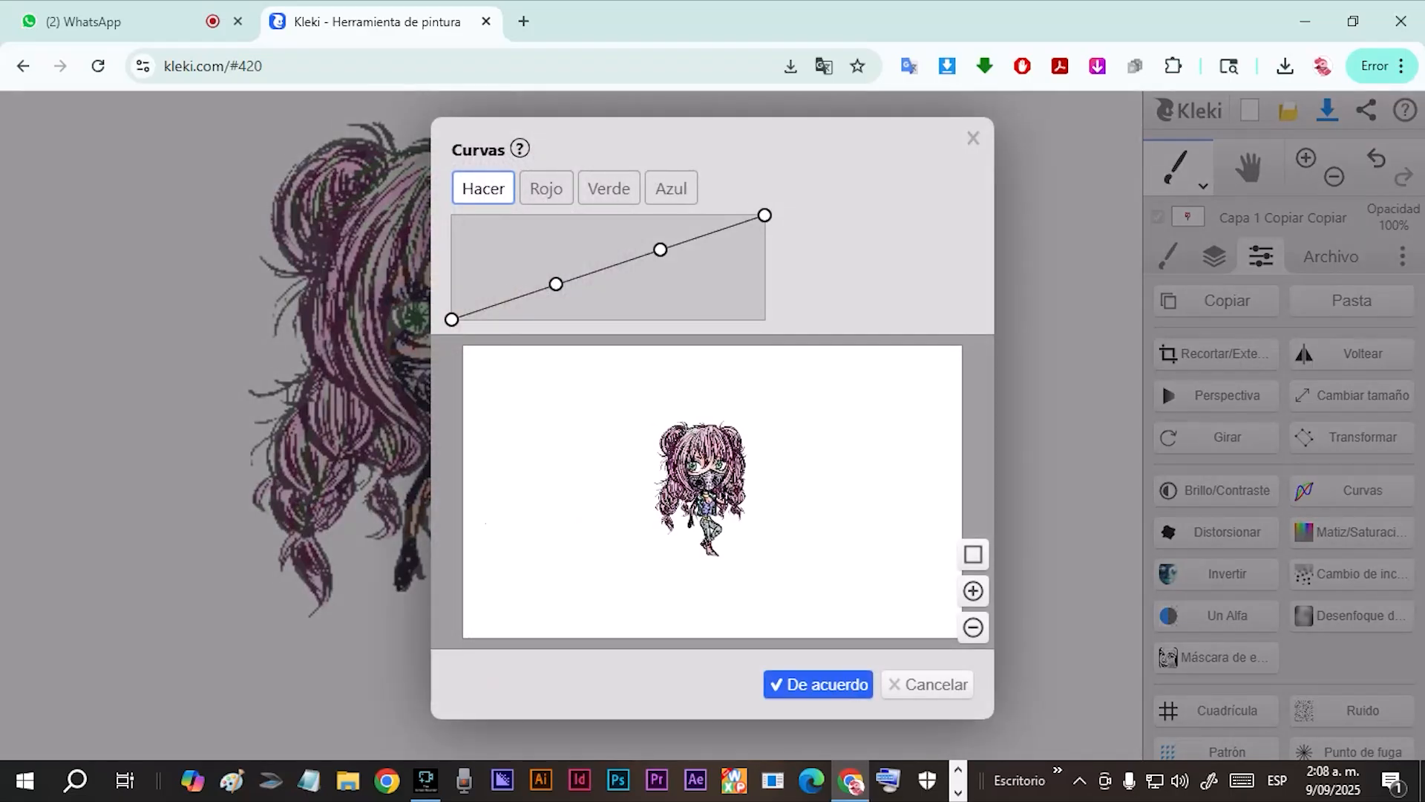
scroll(843, 545, "up", 1)
mouse_move(844, 546)
left_mouse_down()
mouse_move(890, 588)
mouse_move(885, 574)
left_mouse_up()
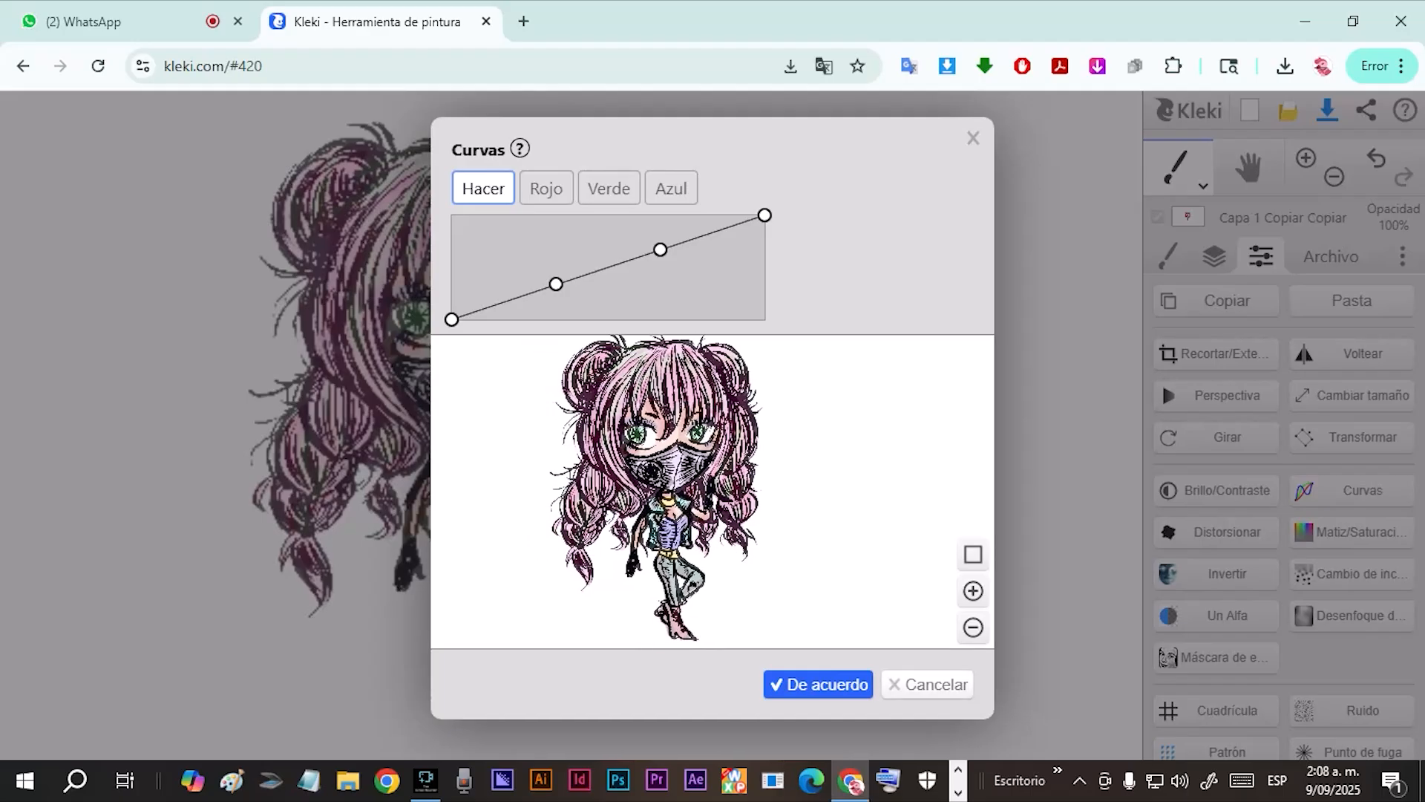
left_click(928, 684)
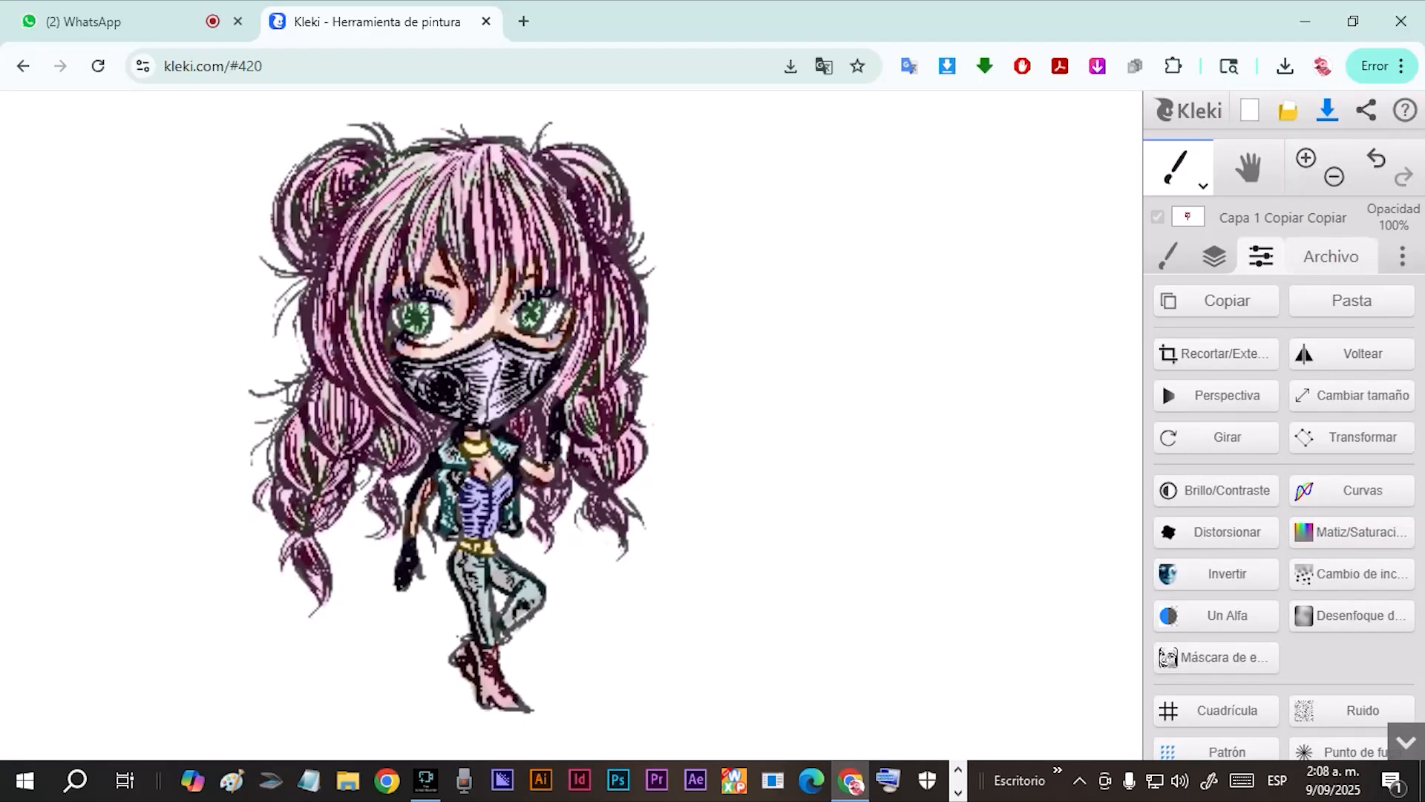
Save the drawing to browser storage and export it as a PSD file.
left_click(1331, 256)
key("ctrl+s")
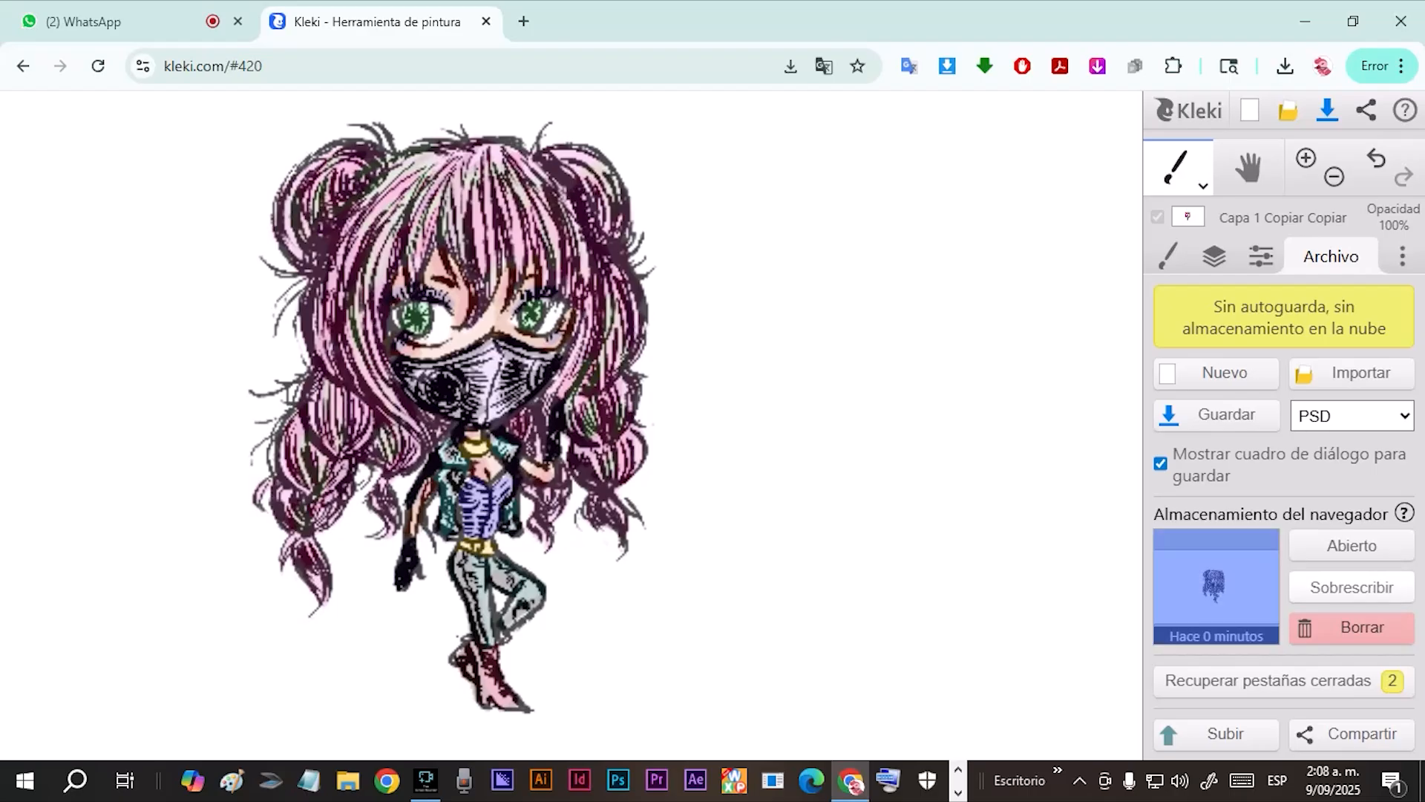
left_click(1218, 415)
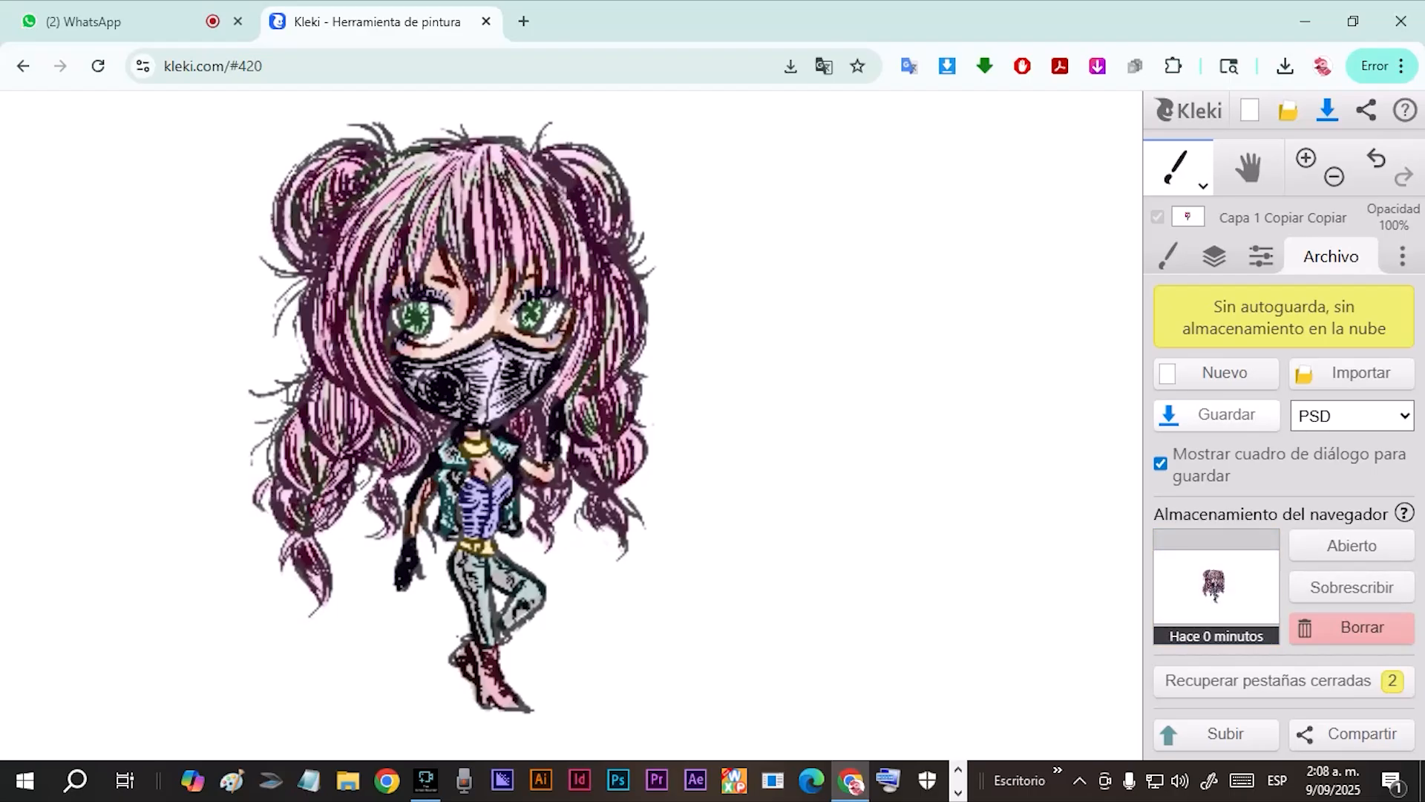
key("Return")
Export the drawing's layers as separate PNG files.
left_click(1352, 415)
left_click(1336, 497)
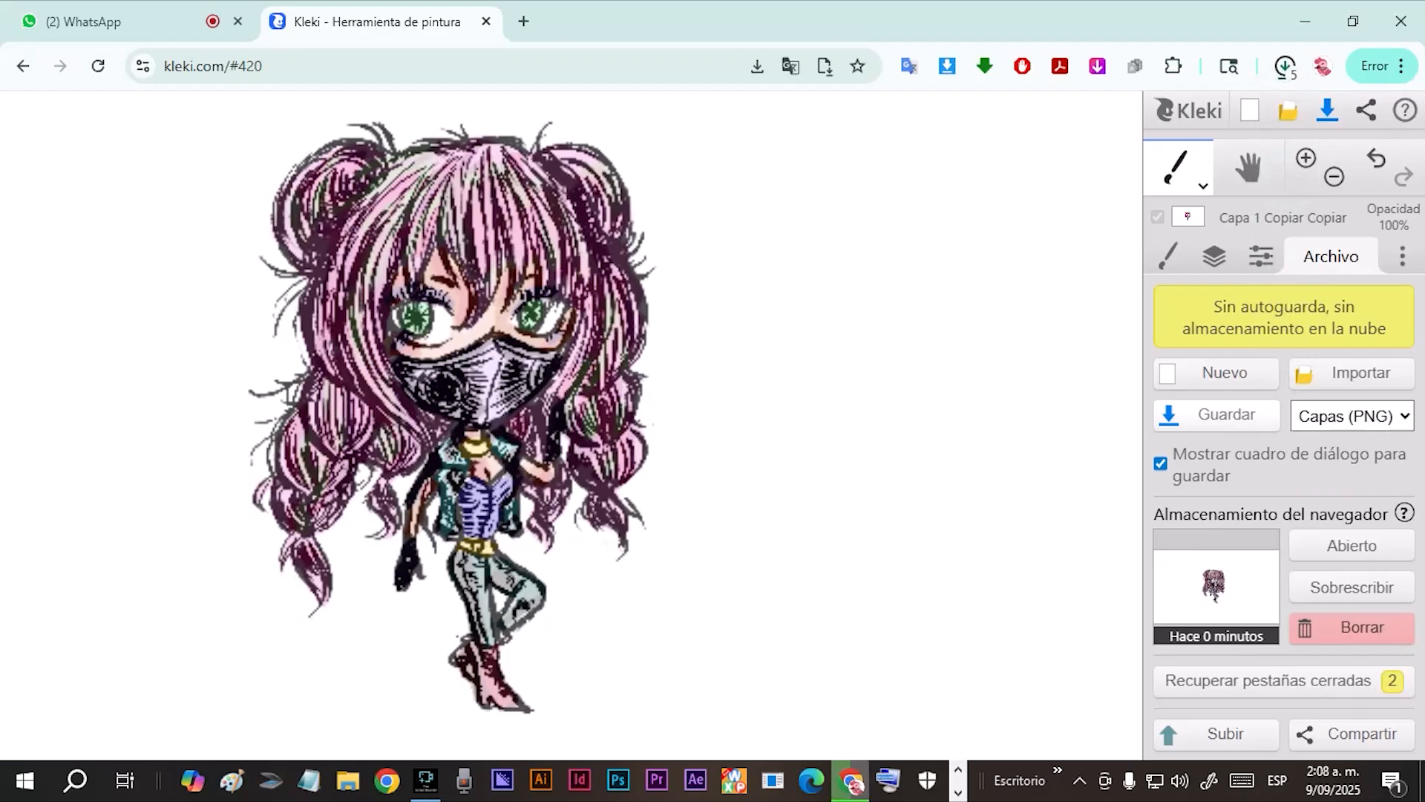
left_click_drag(1271, 264, 1303, 261)
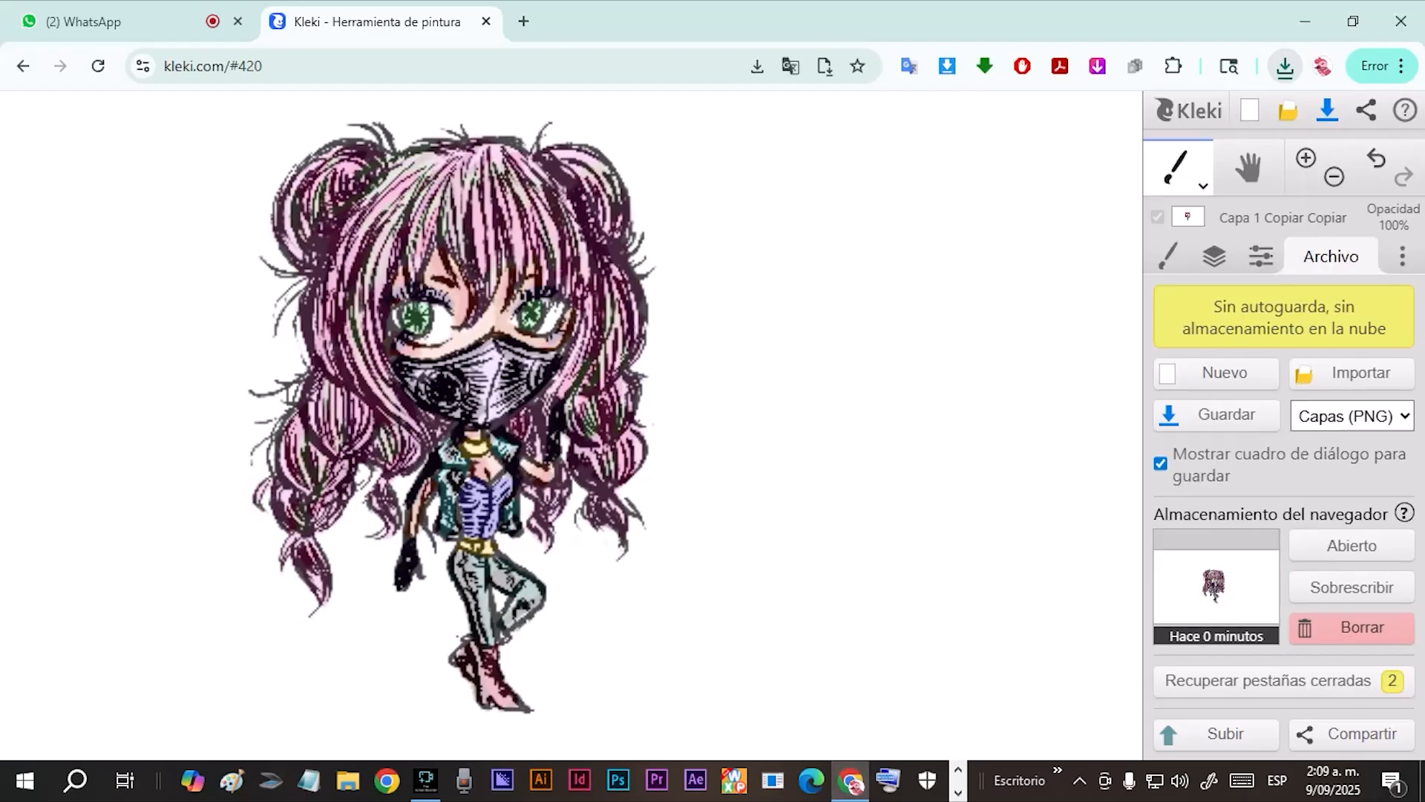
Brighten the color layer with Curves by raising the combined curve's upper point and shifting it toward the midtones.
left_click(1260, 257)
left_click(1363, 490)
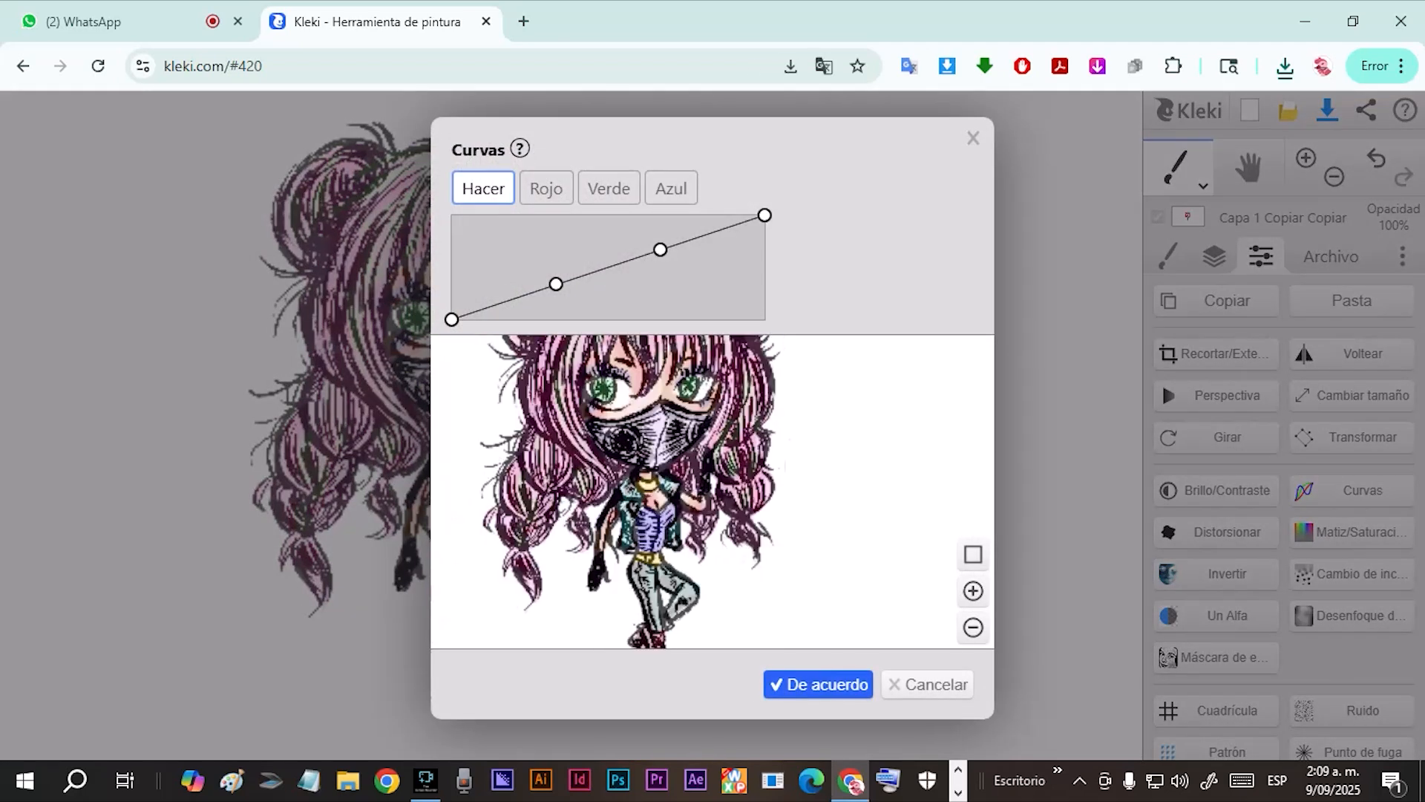
mouse_move(660, 250)
left_mouse_down()
mouse_move(674, 263)
mouse_move(560, 223)
mouse_move(659, 227)
left_mouse_up()
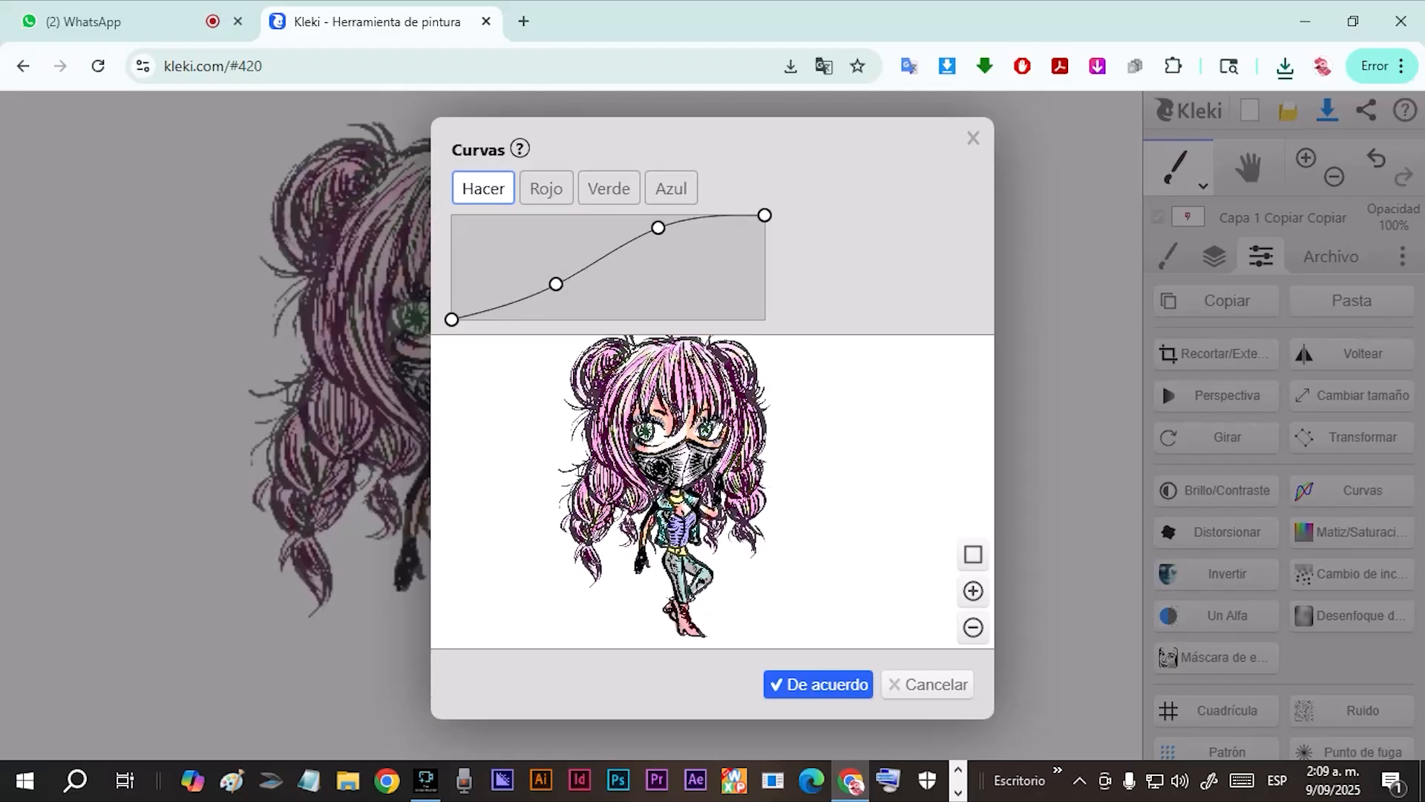
scroll(751, 446, "up", 3)
scroll(751, 447, "down", 1)
left_click_drag(752, 447, 786, 499)
left_click_drag(662, 230, 605, 251)
Adjust the red and blue channel curves to shift the character's colors.
left_click(547, 187)
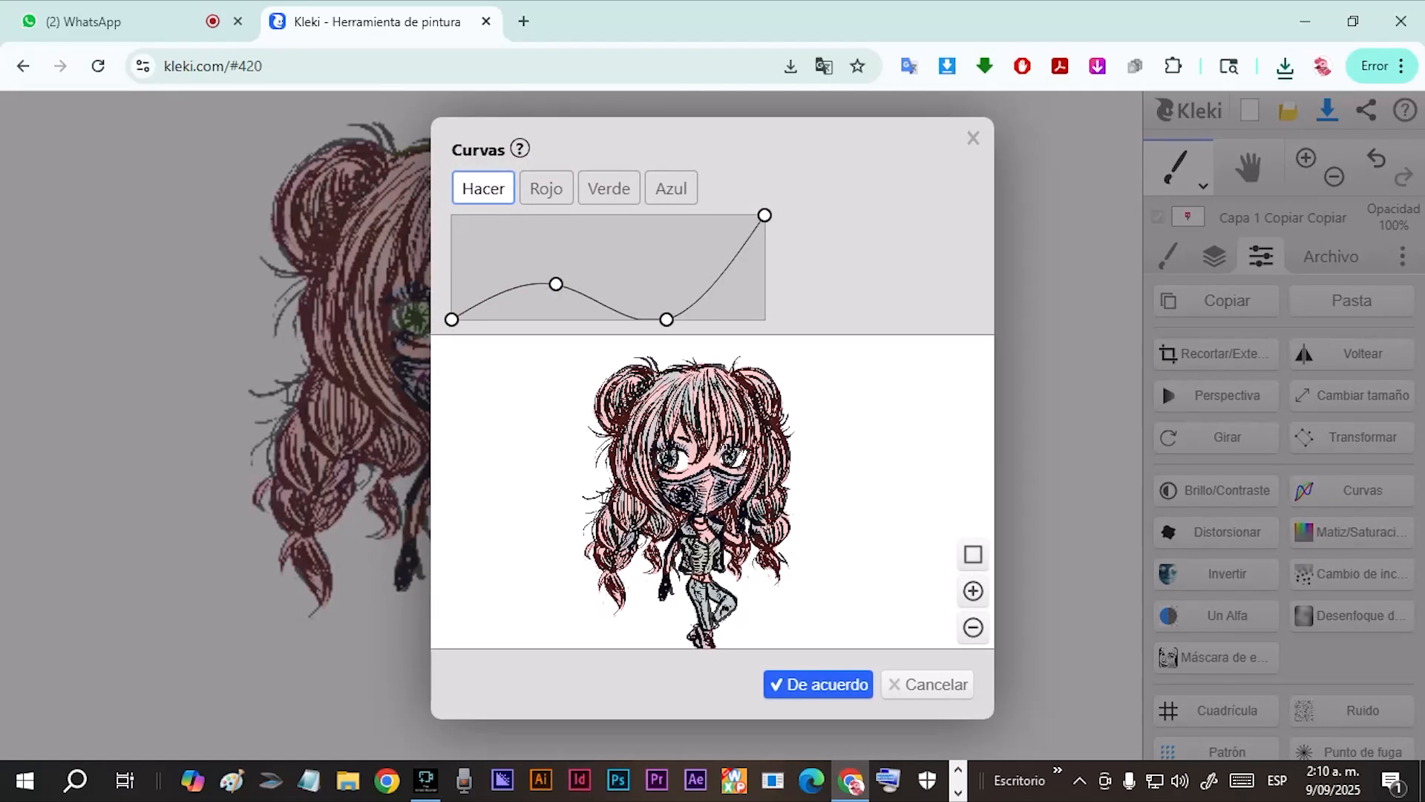
left_click_drag(665, 320, 621, 319)
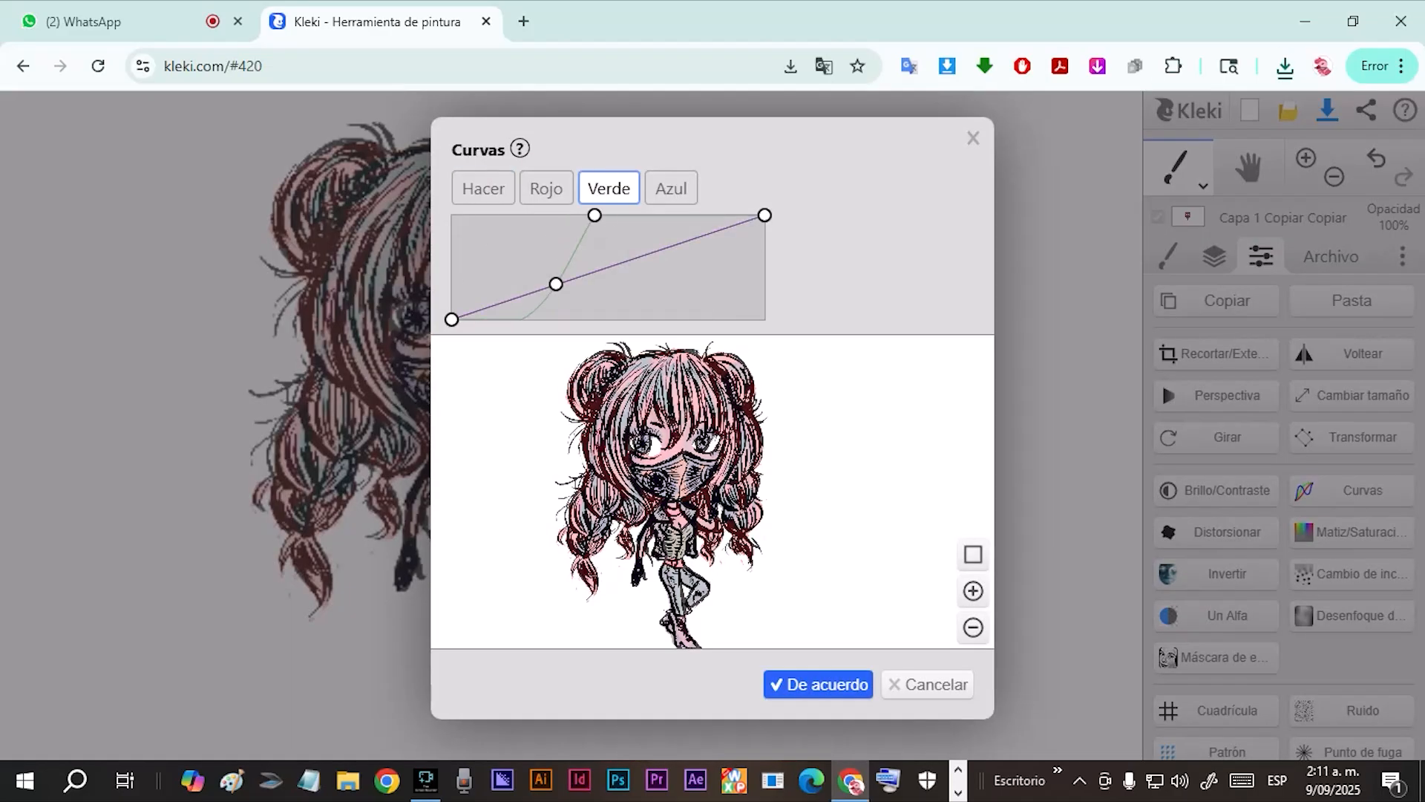
left_click(672, 188)
left_click_drag(675, 255, 638, 225)
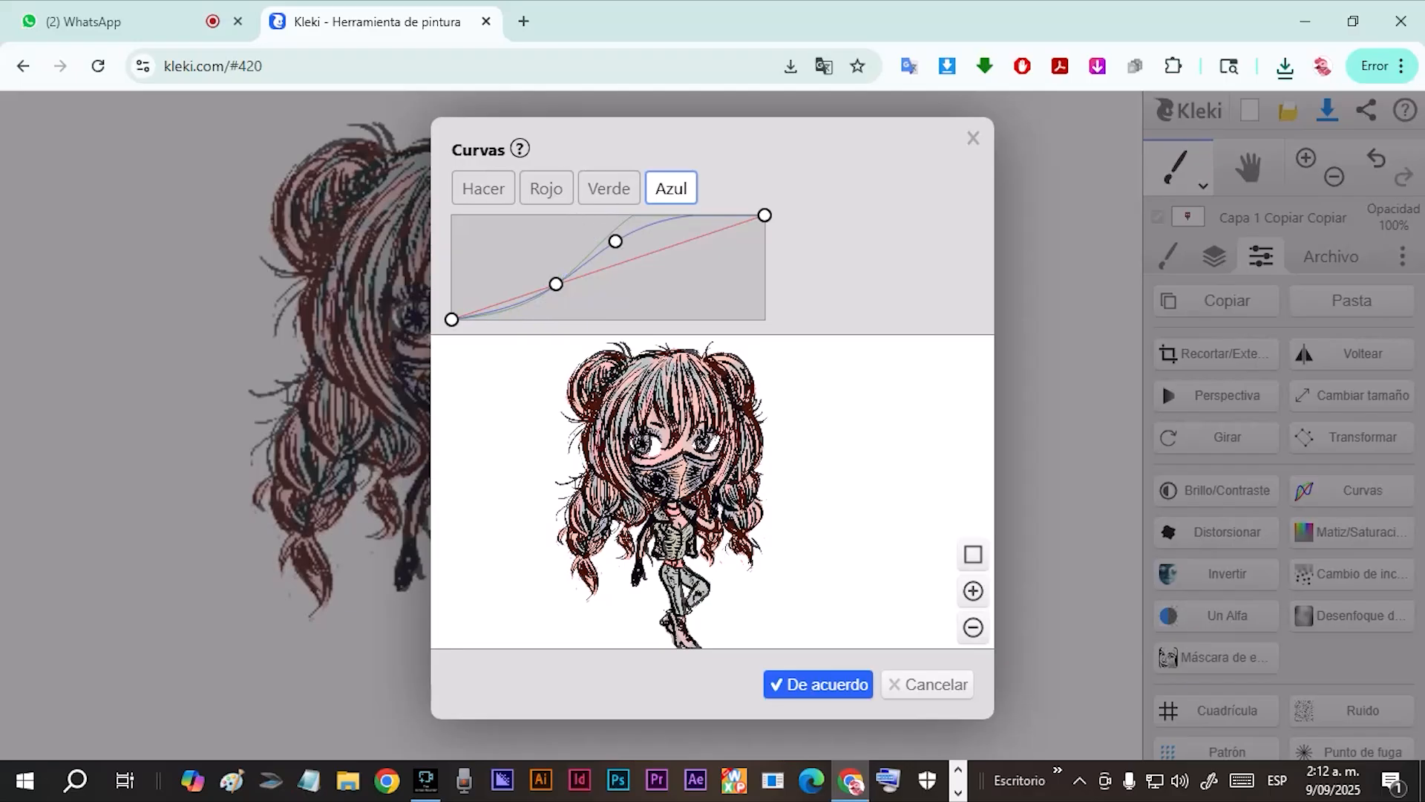
Steepen the blue channel curve by moving its upper point close to the lower one, and apply the curves.
left_click_drag(618, 240, 569, 262)
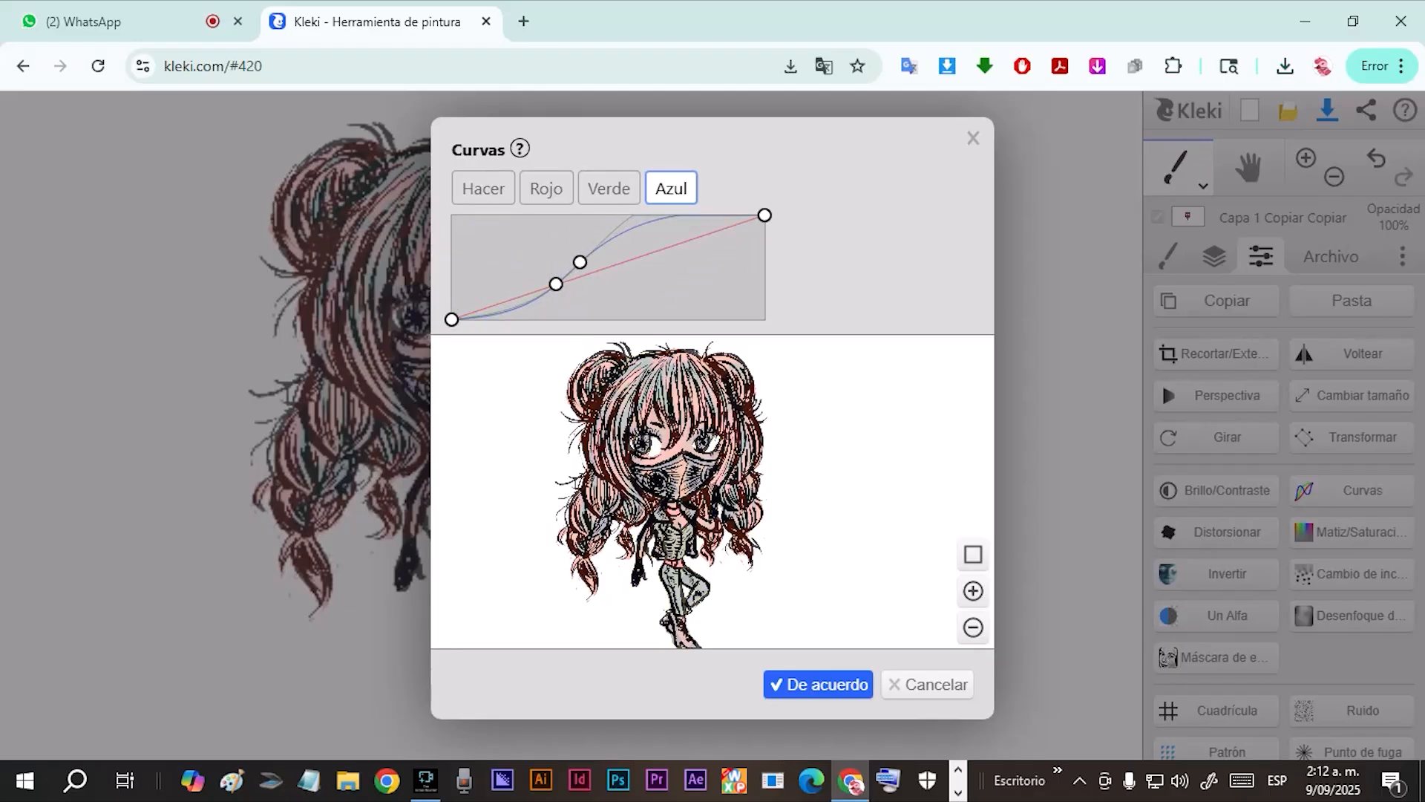
left_click_drag(581, 262, 563, 234)
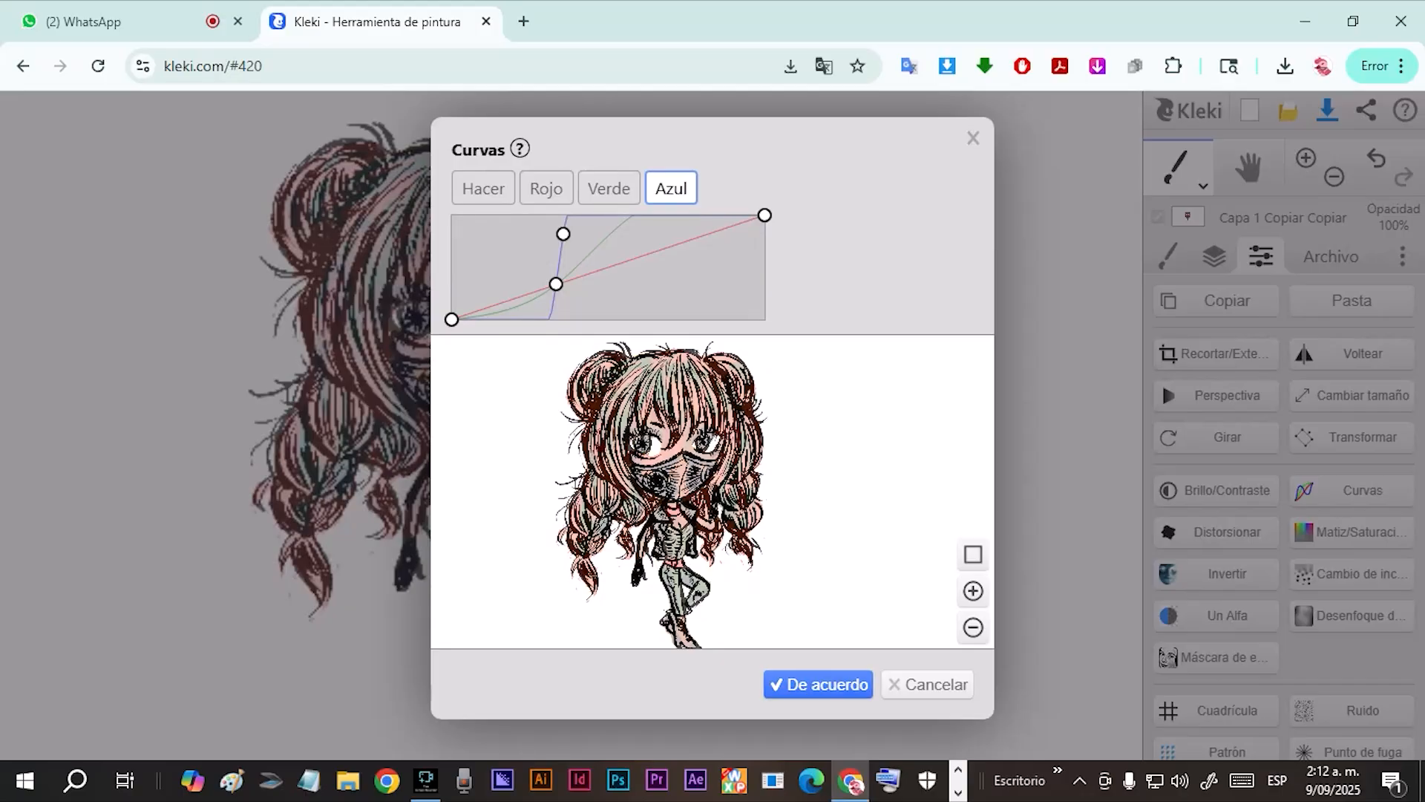
left_click(818, 683)
Export the recolored drawing as separate PNG layers.
left_click(1331, 256)
left_click(1218, 415)
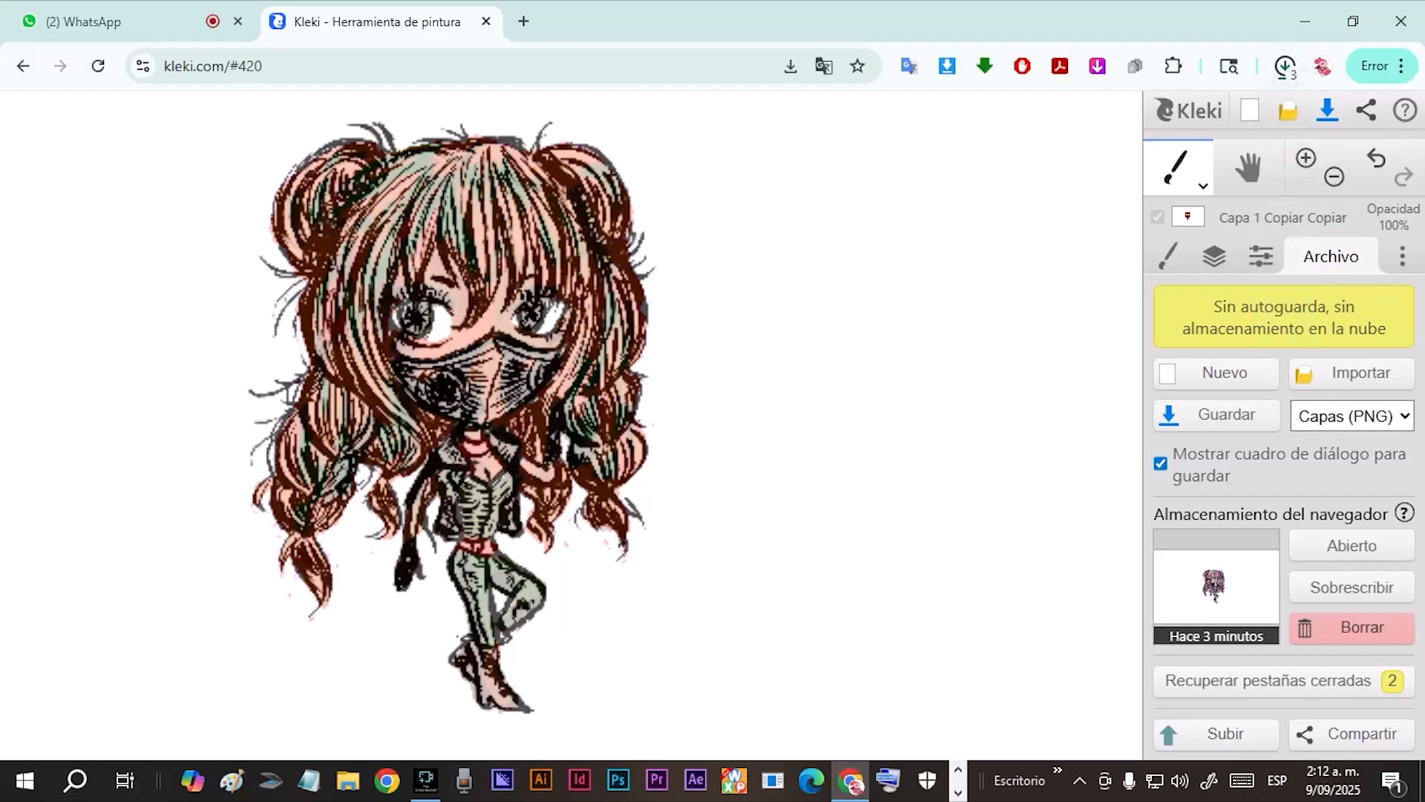
scroll(795, 468, "up", 5)
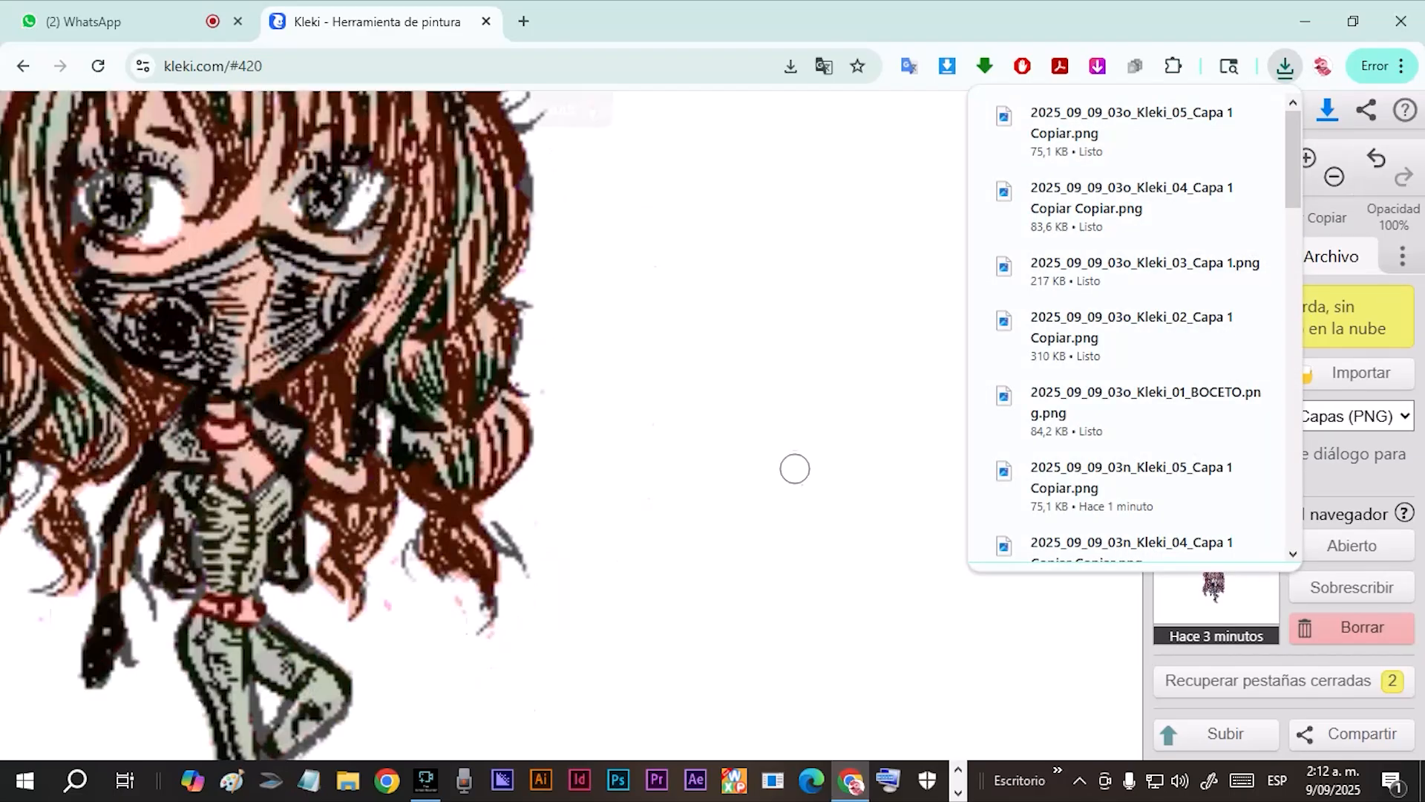
scroll(757, 516, "down", 10)
scroll(761, 518, "down", 1)
scroll(760, 518, "up", 1)
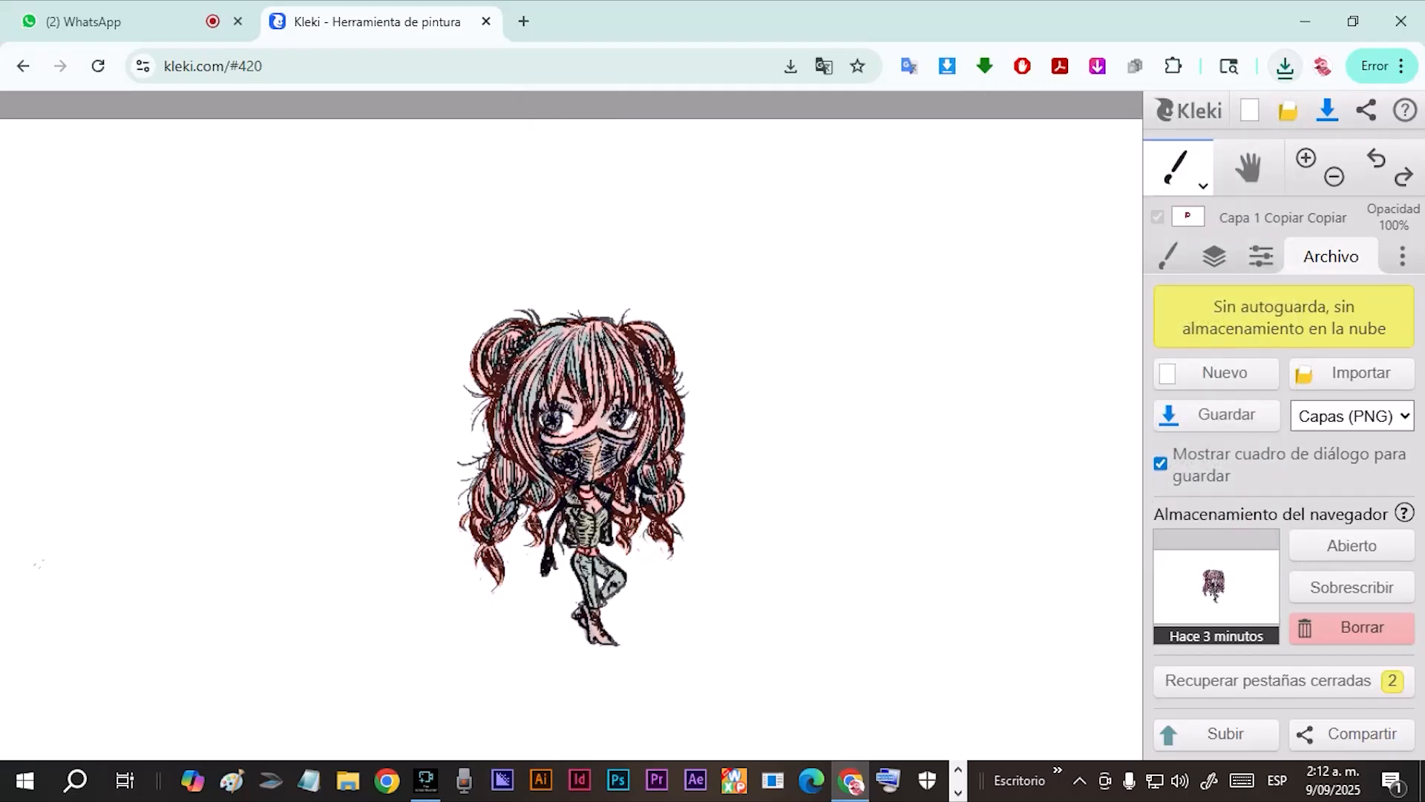
Compare the original pink coloring with the curves-adjusted versions by undoing and redoing the adjustments.
left_click(1403, 176)
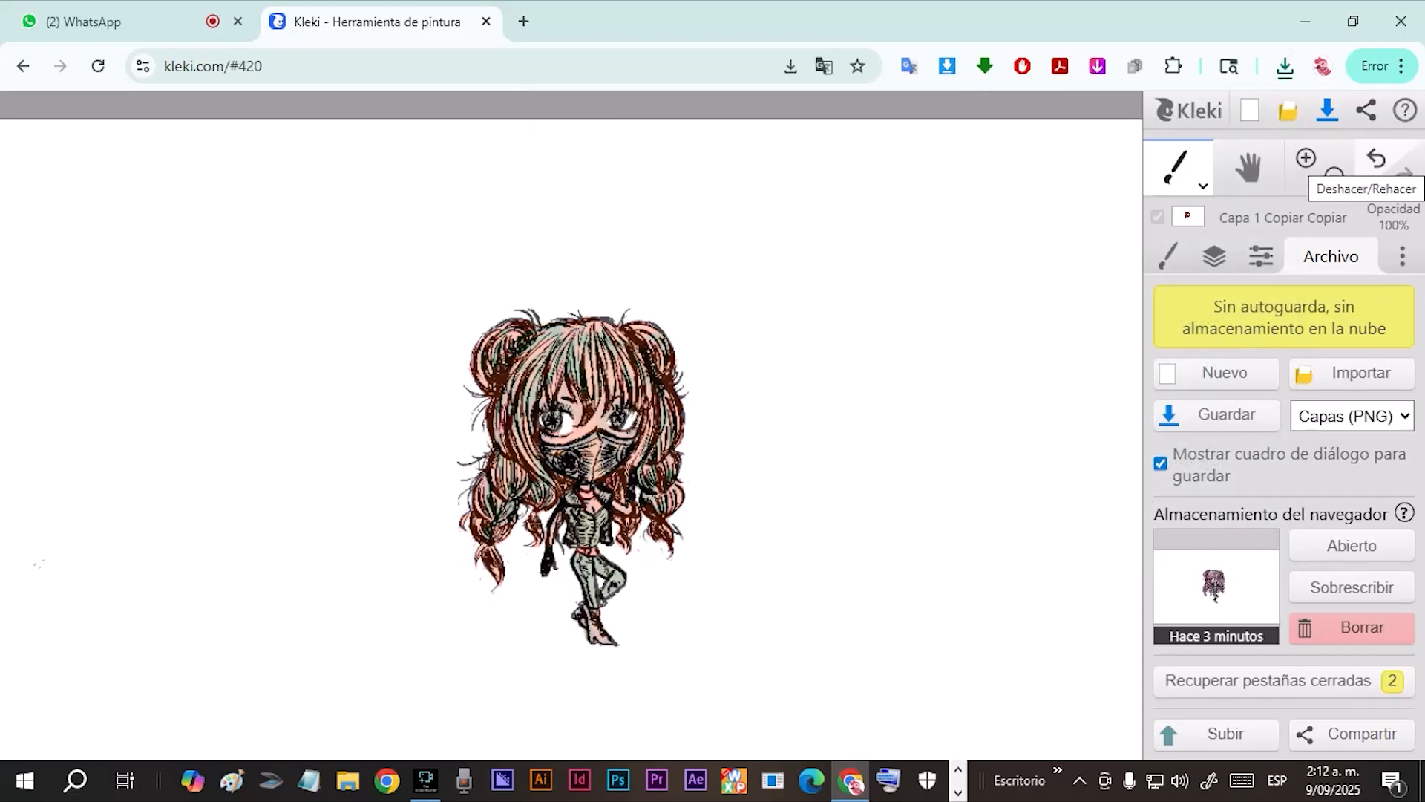
key("ctrl+z")
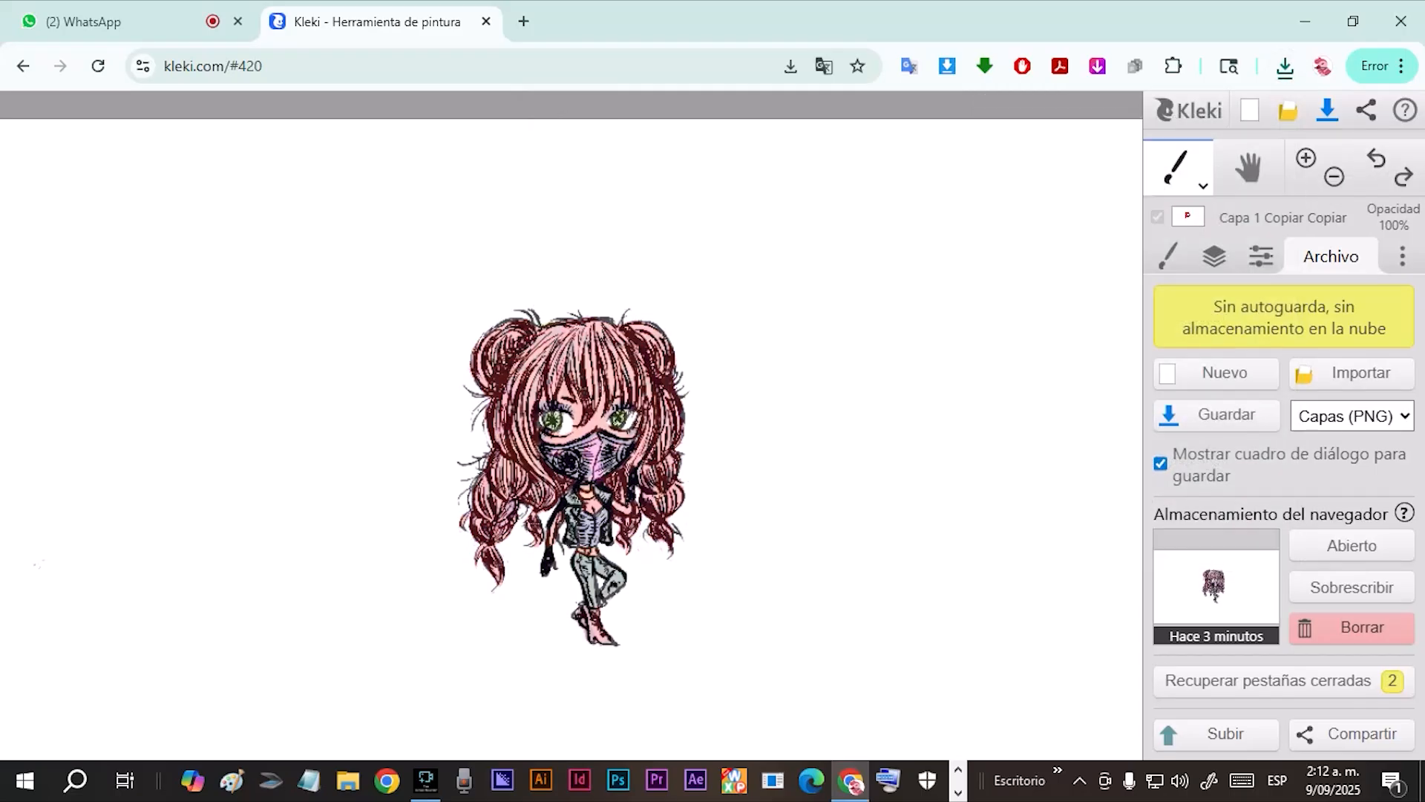
left_click(1377, 158)
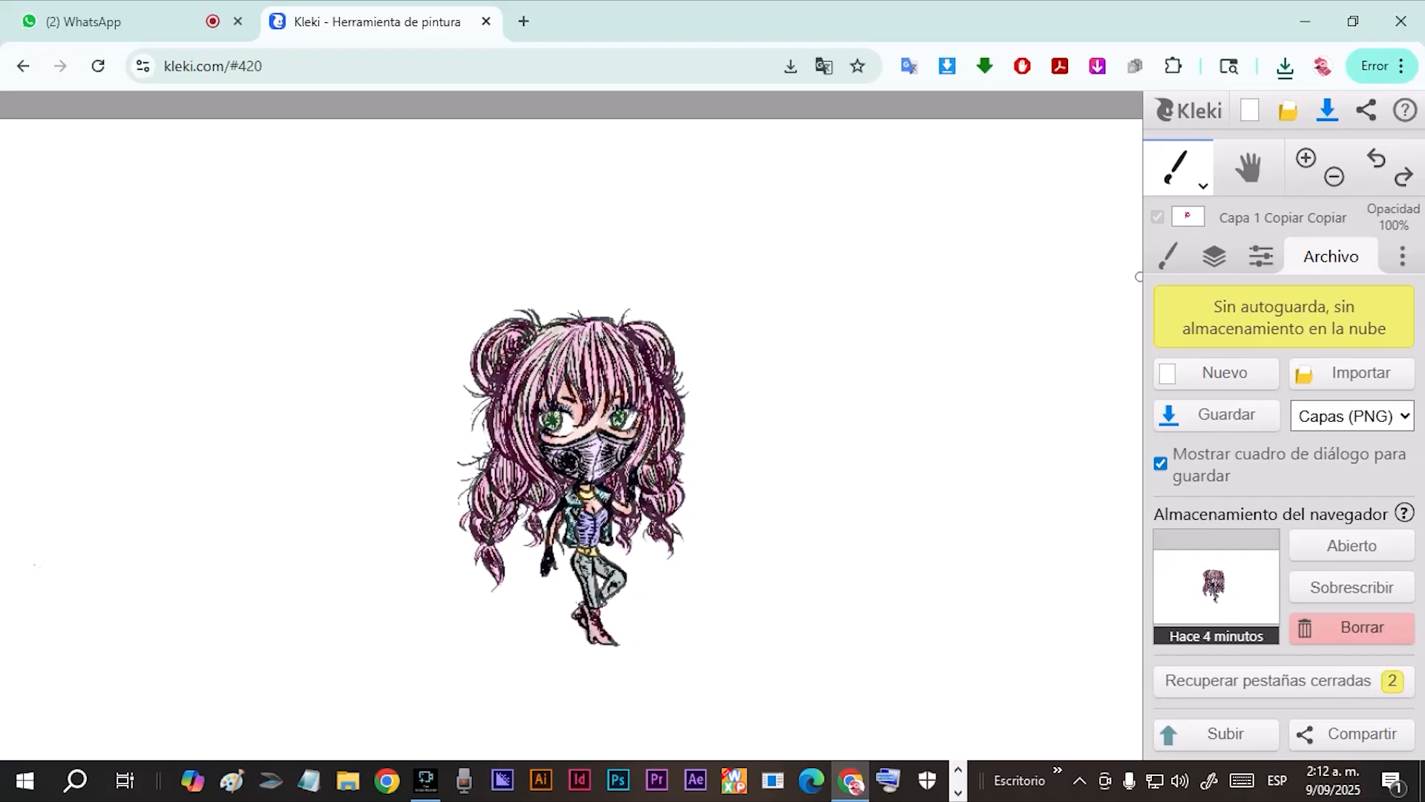
left_click(1403, 176)
left_click(1403, 176)
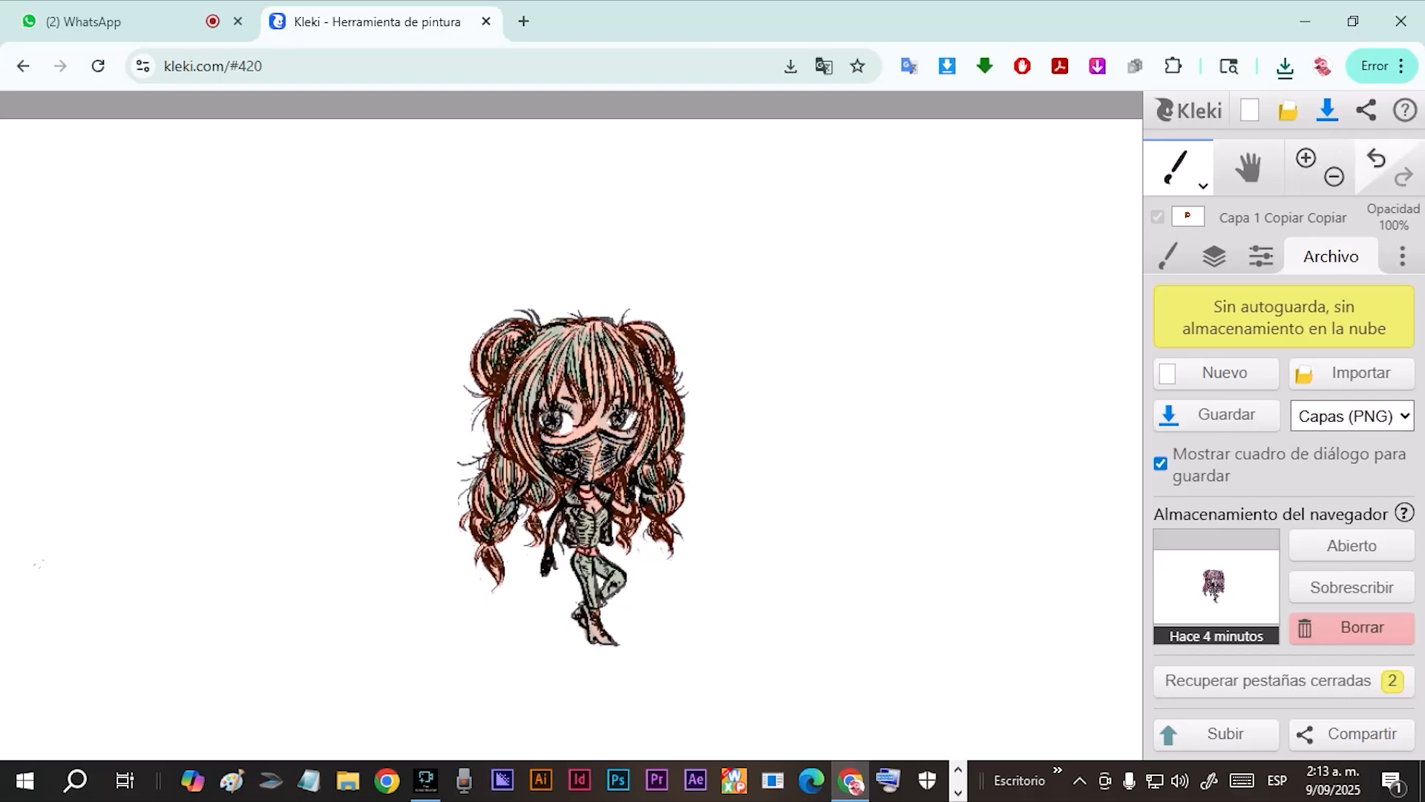